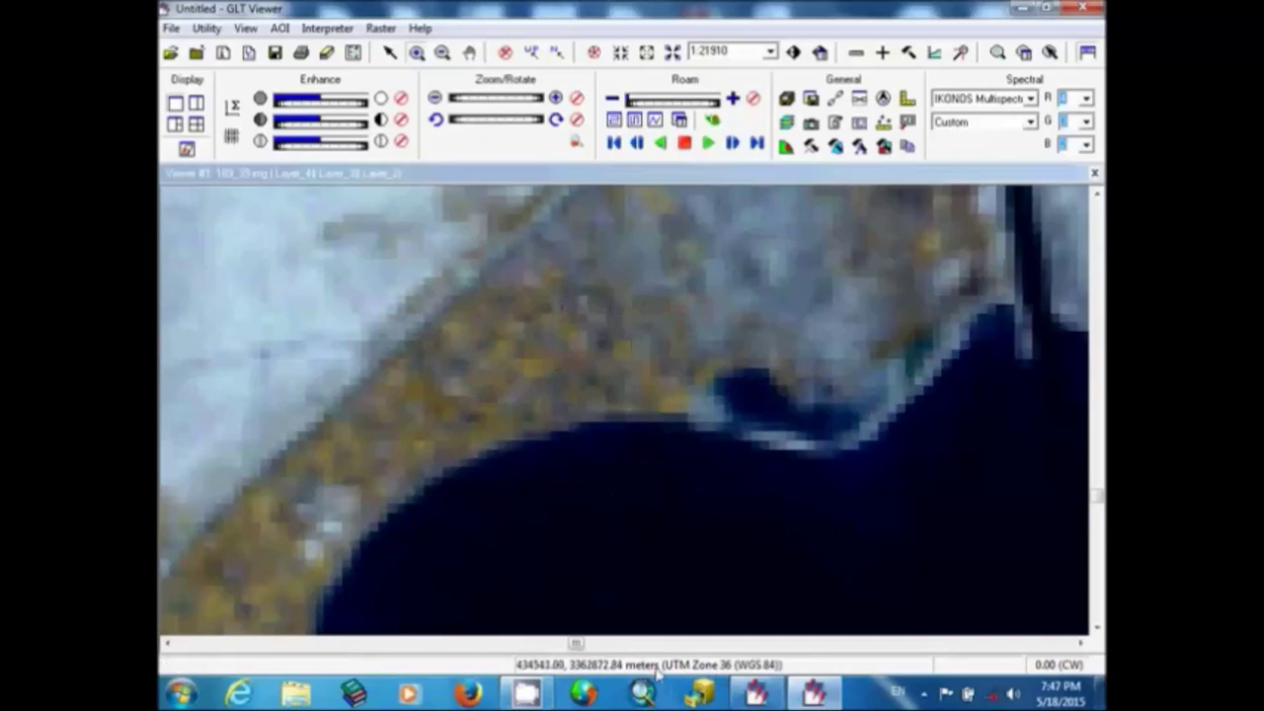
# Step: Toggle coordinates to lat/long and back to UTM, then show 189_39.img's UTM Zone 36 WGS 84 North projection
pyautogui.rightClick(869, 674)
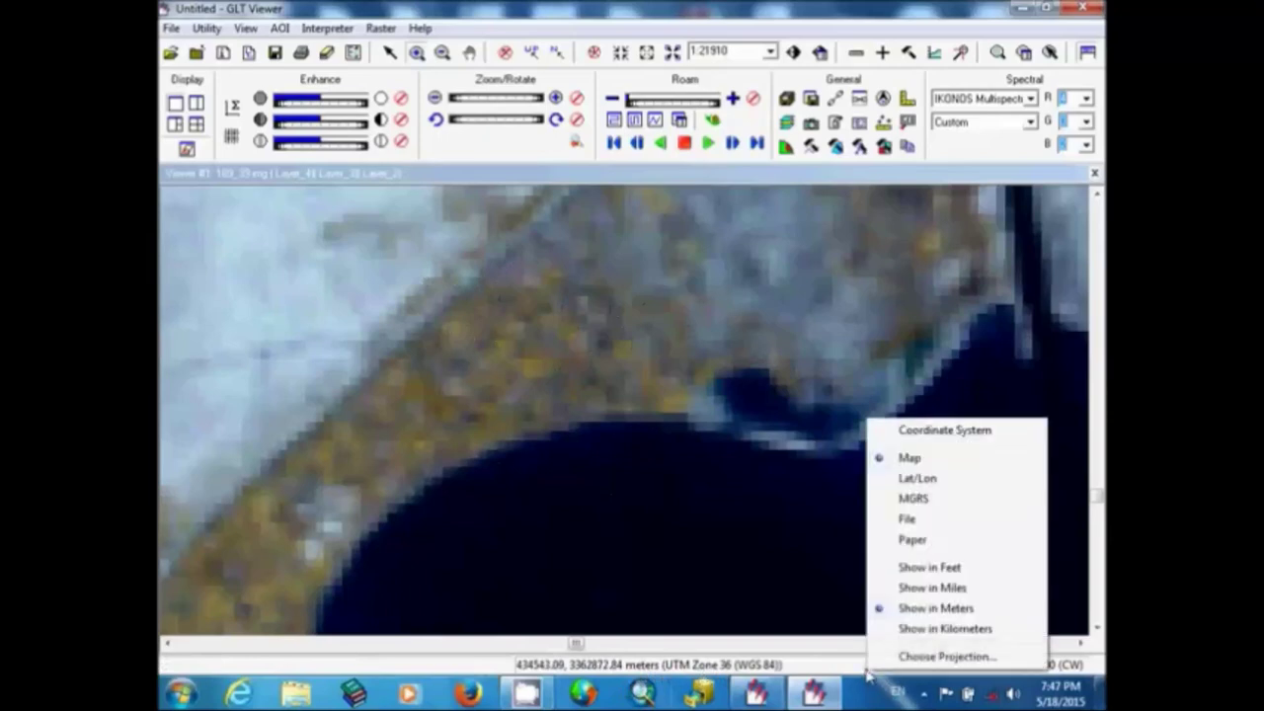
pyautogui.click(913, 481)
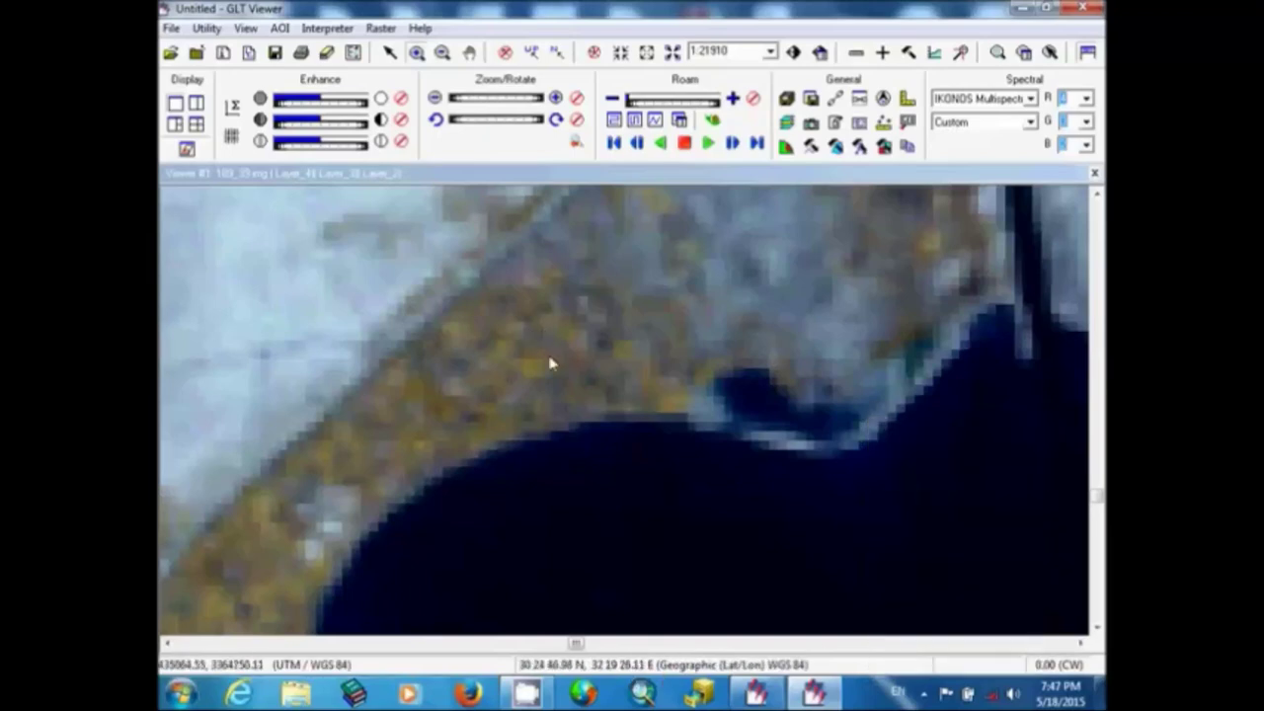
pyautogui.rightClick(875, 667)
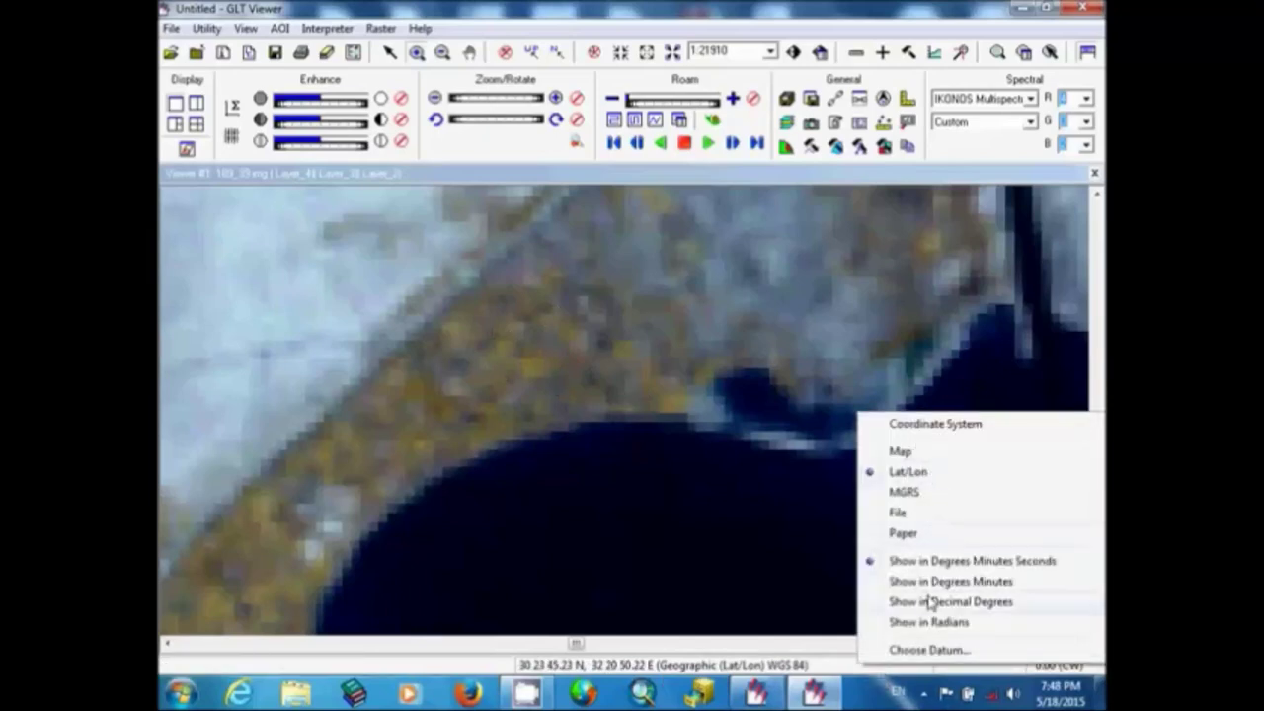
pyautogui.click(901, 452)
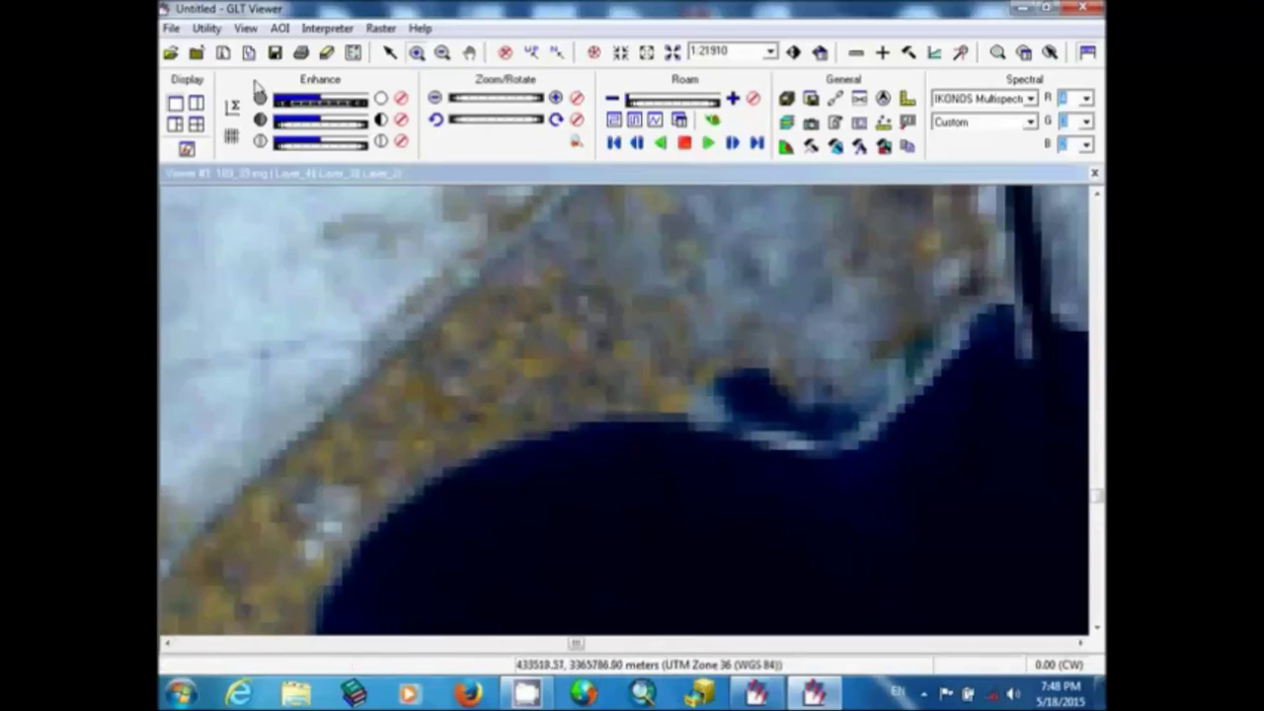
pyautogui.click(224, 54)
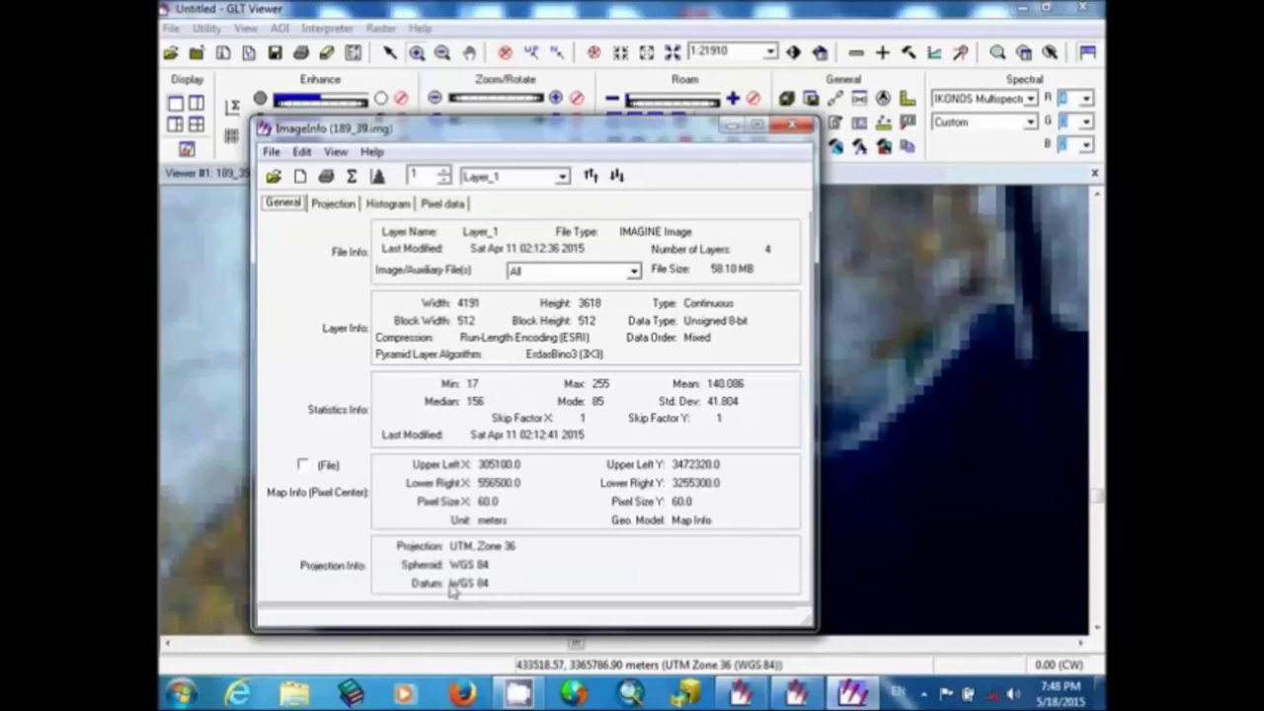
pyautogui.click(334, 205)
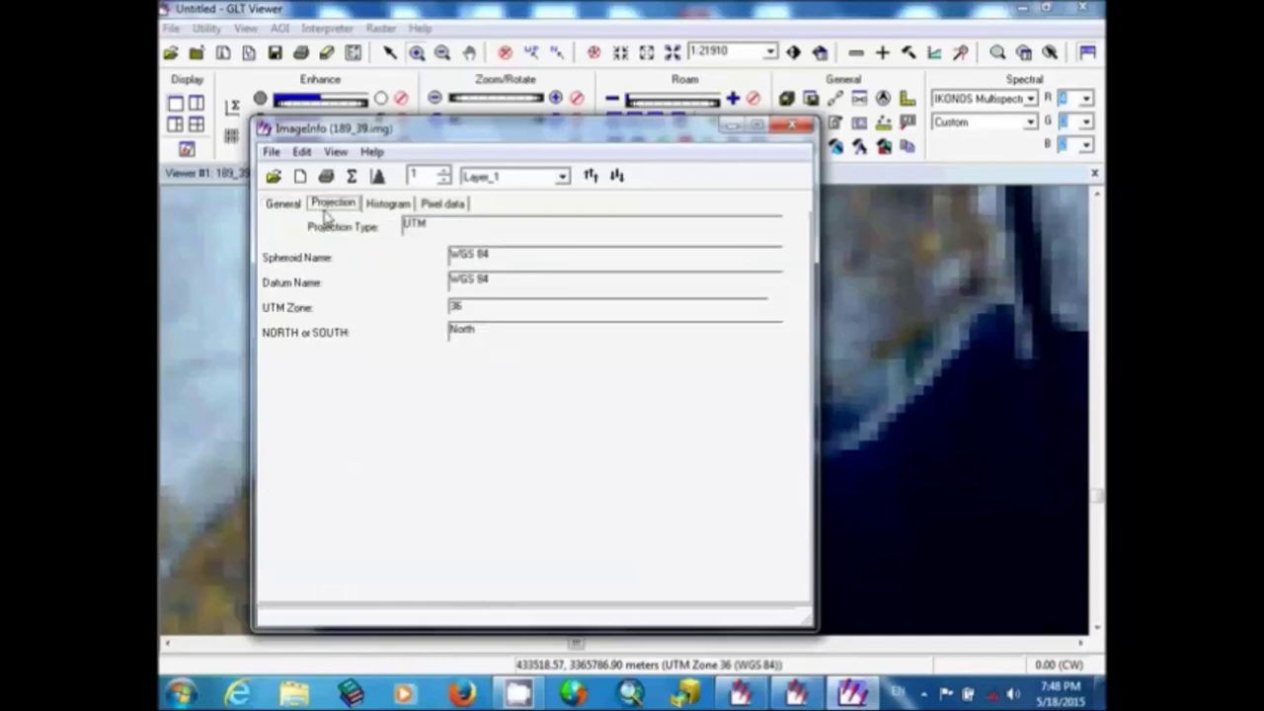
# Step: Show Layer_1's general details: 4191 × 3618 pixels, 60 m cells, values 17–255, mean 140.086
pyautogui.click(281, 204)
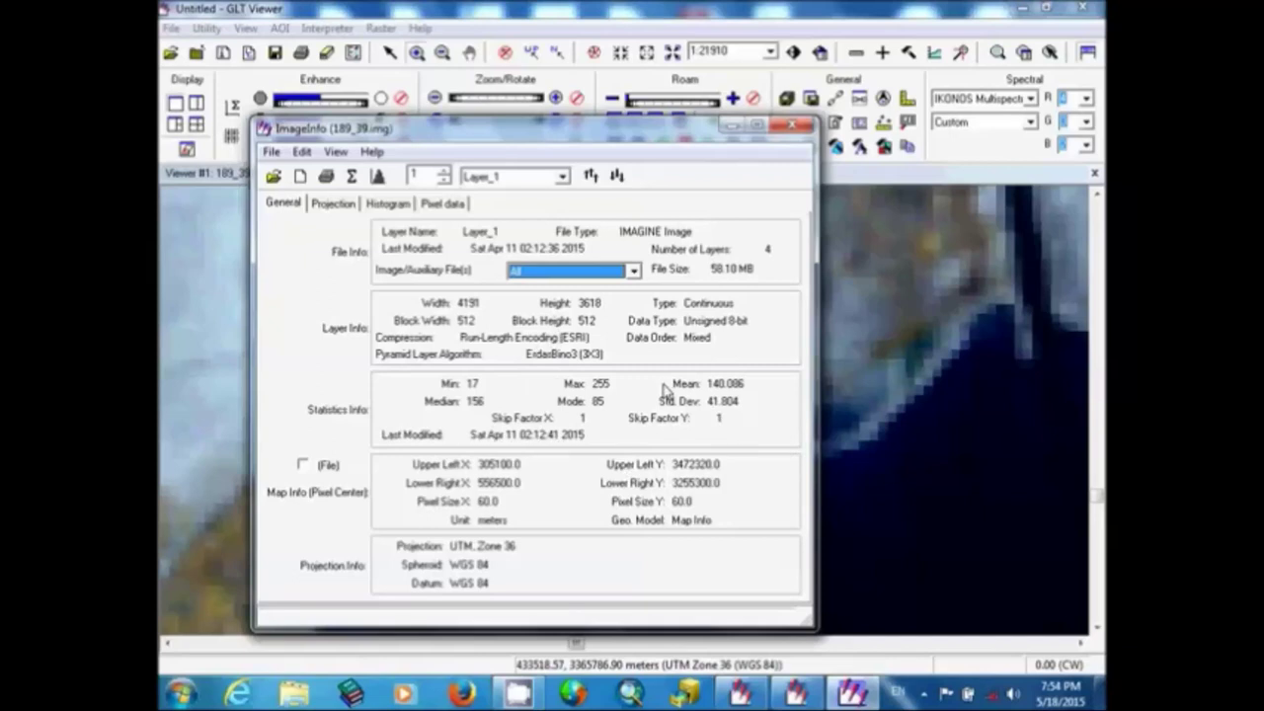
# Step: Display Layer_1's pixel data and scroll to rows ~1148–1170, columns 1432–1444
pyautogui.click(457, 204)
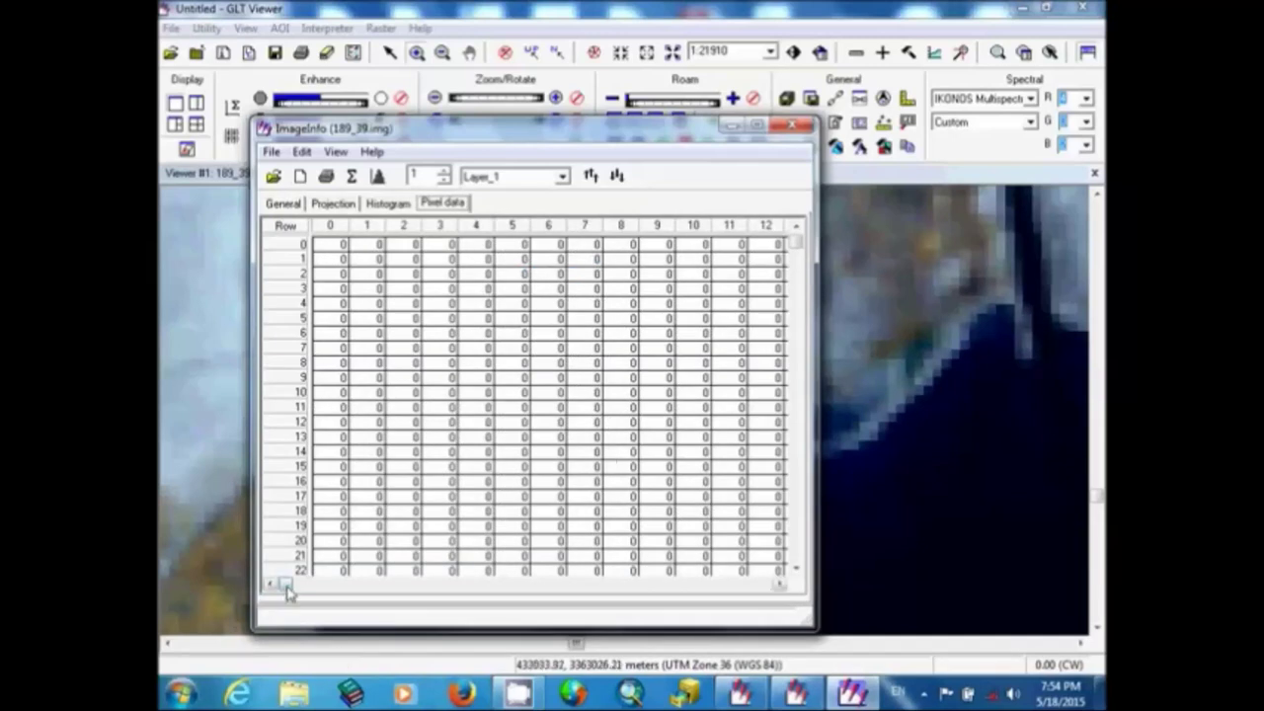
pyautogui.moveTo(286, 586); pyautogui.dragTo(592, 591)
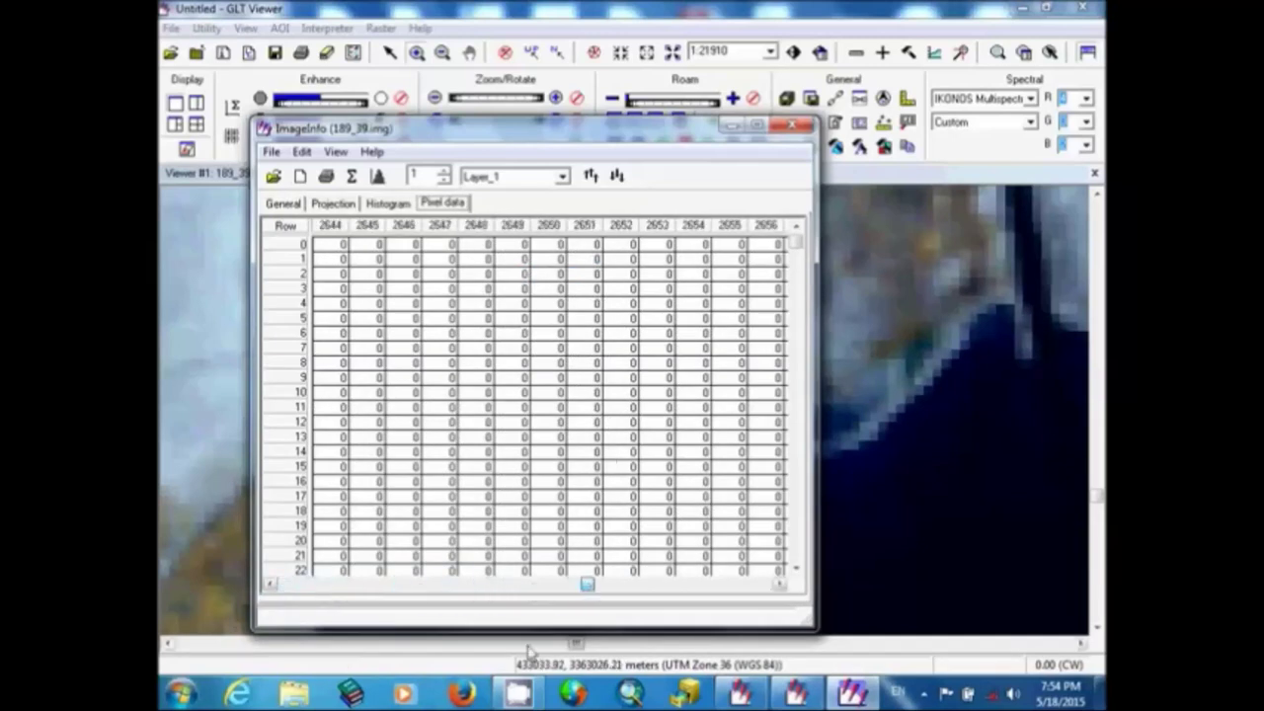
pyautogui.moveTo(797, 245); pyautogui.dragTo(793, 375)
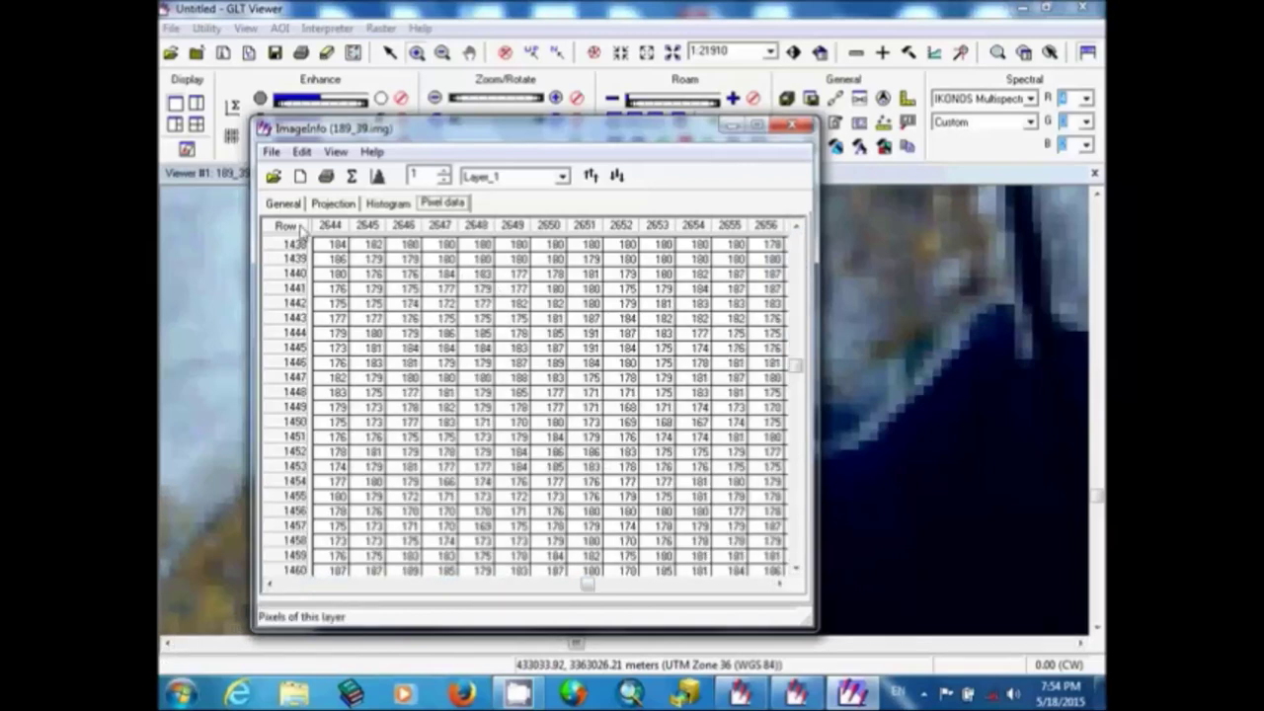
pyautogui.moveTo(586, 584); pyautogui.dragTo(270, 600)
pyautogui.moveTo(798, 365); pyautogui.dragTo(797, 235)
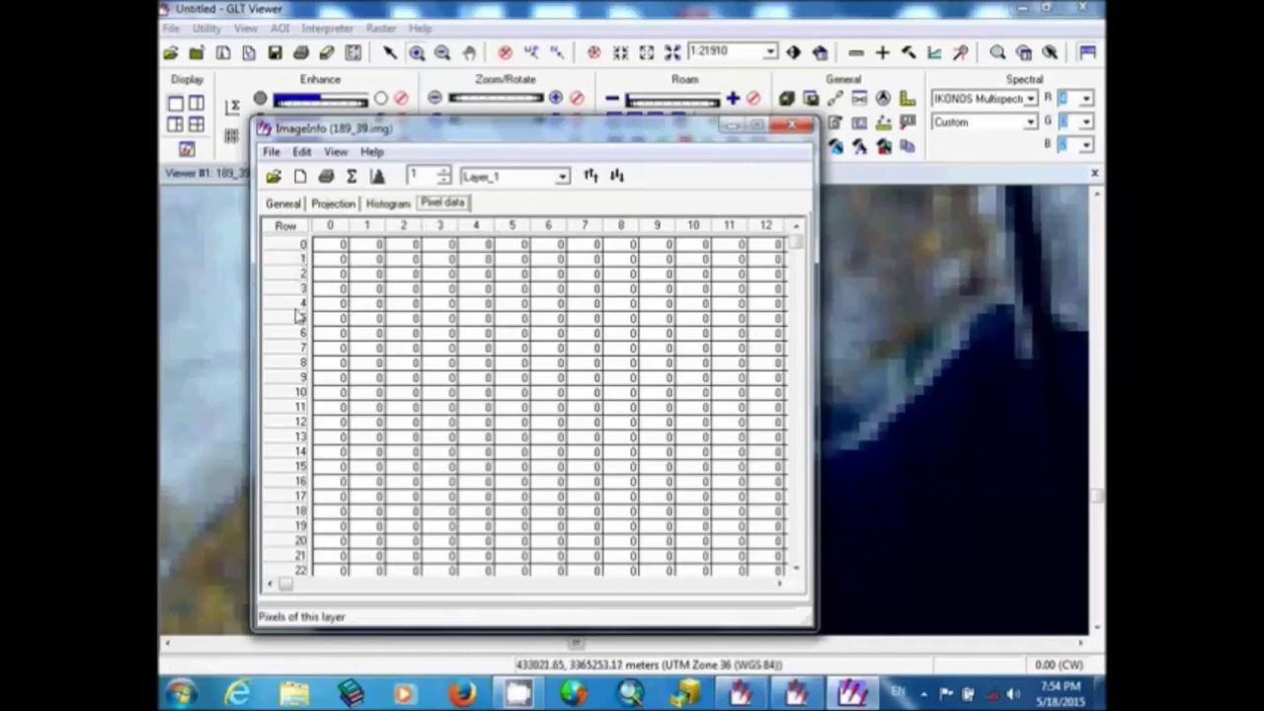
pyautogui.moveTo(284, 583); pyautogui.dragTo(449, 584)
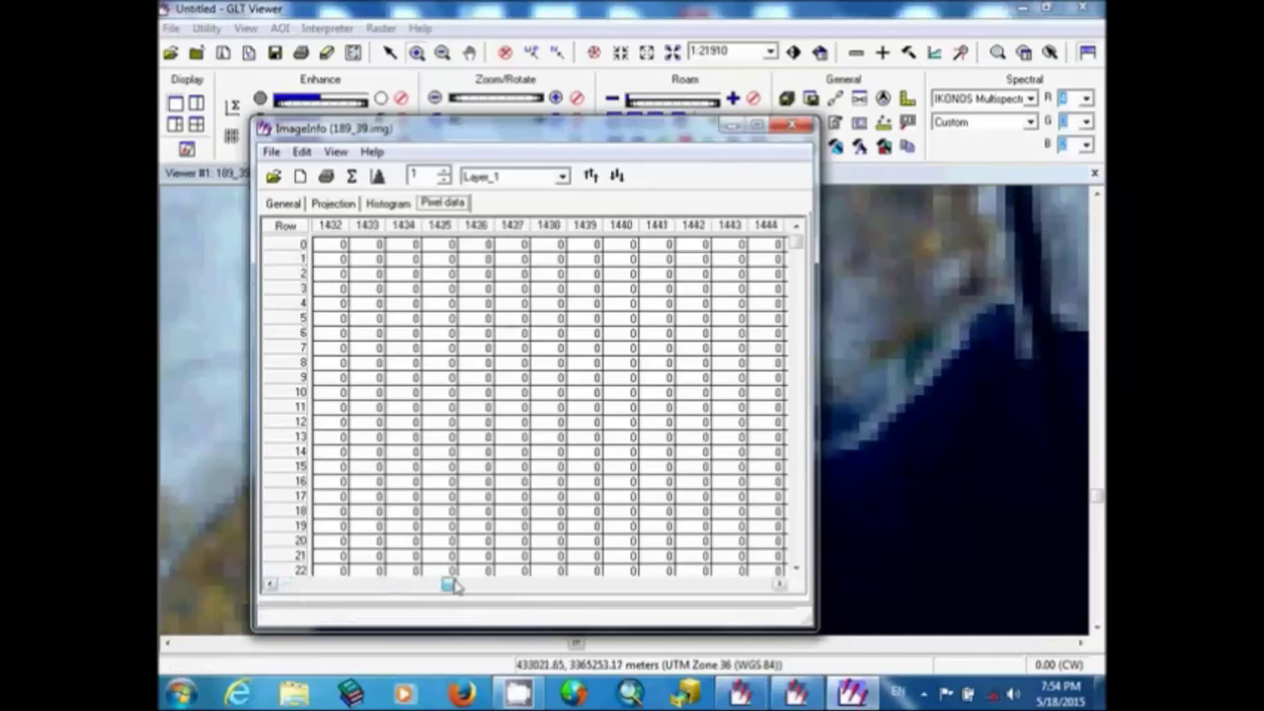
pyautogui.moveTo(799, 241); pyautogui.dragTo(800, 341)
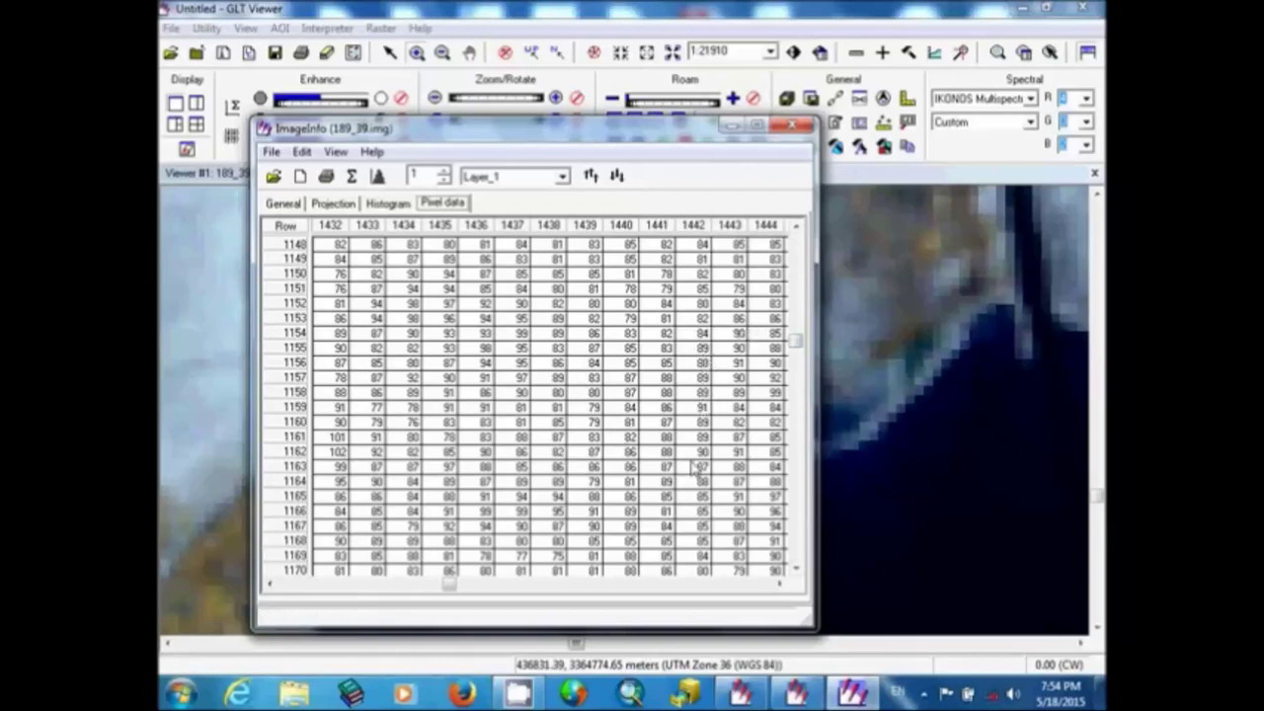
# Step: Maximize ImageInfo and display Layer_1's histogram, values 17–255 with two peaks
pyautogui.click(756, 125)
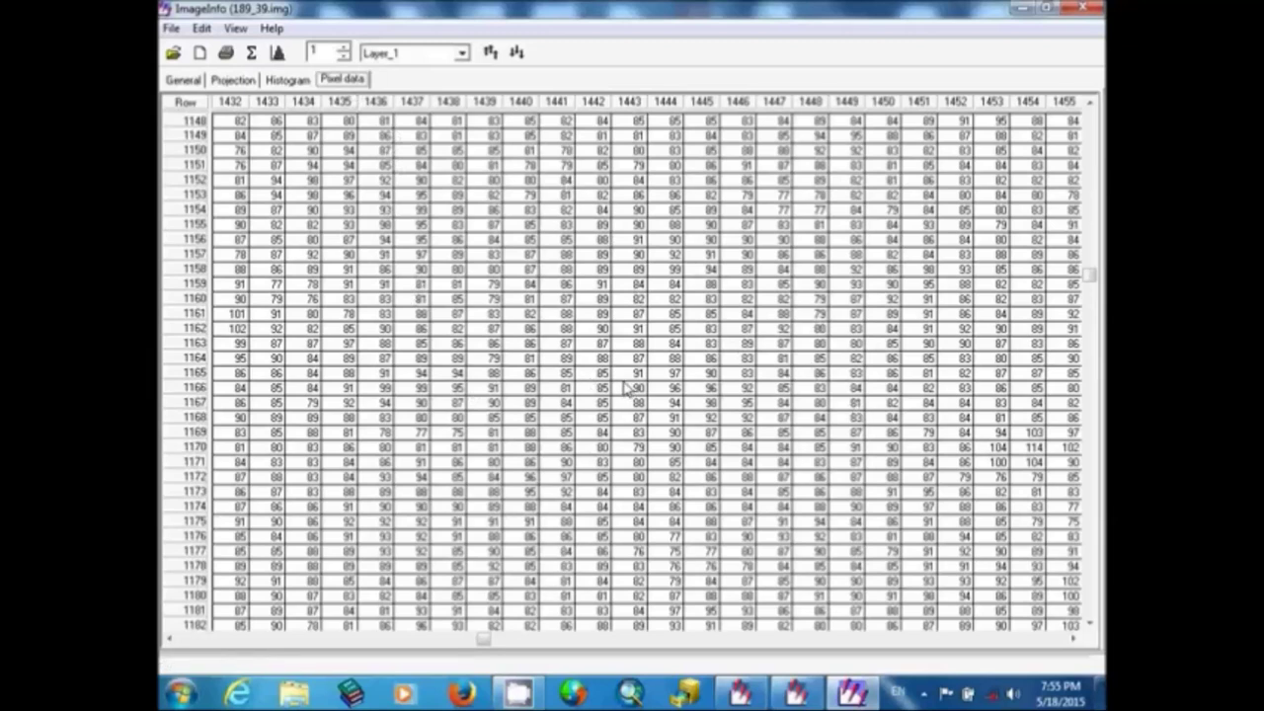
pyautogui.click(290, 83)
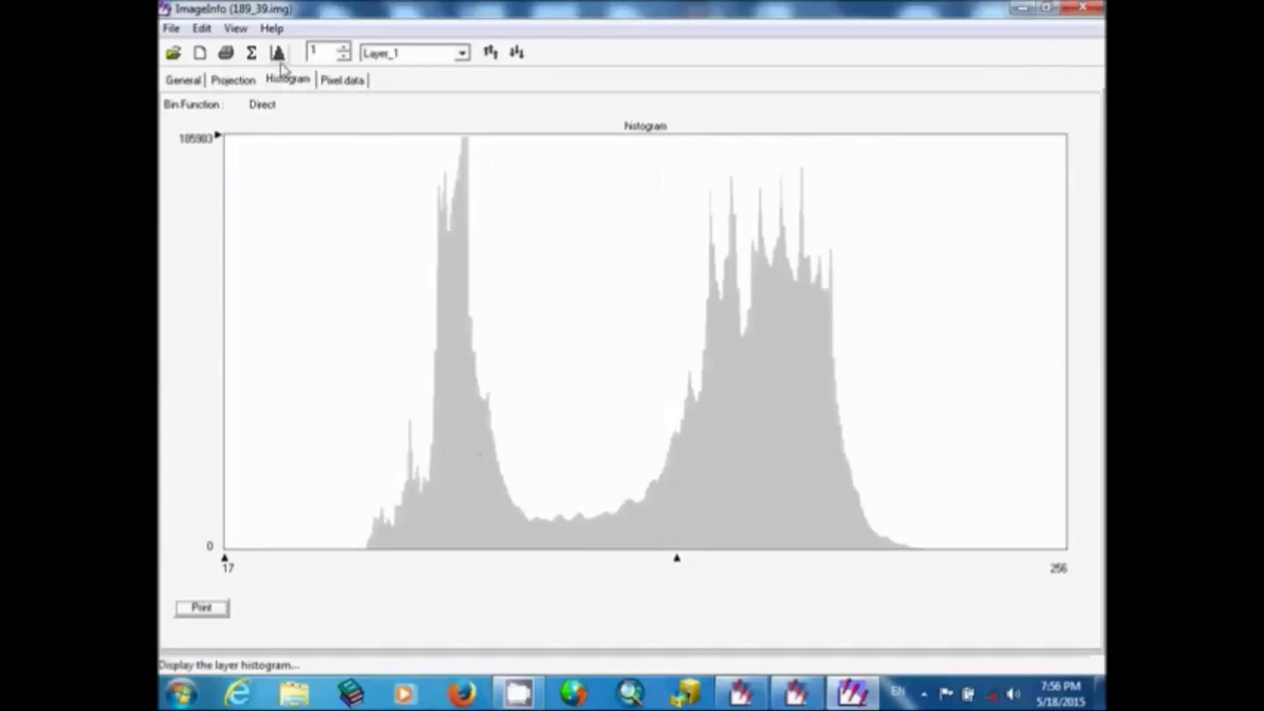
# Step: Open the histogram in its own widened window, then close it and ImageInfo
pyautogui.click(278, 52)
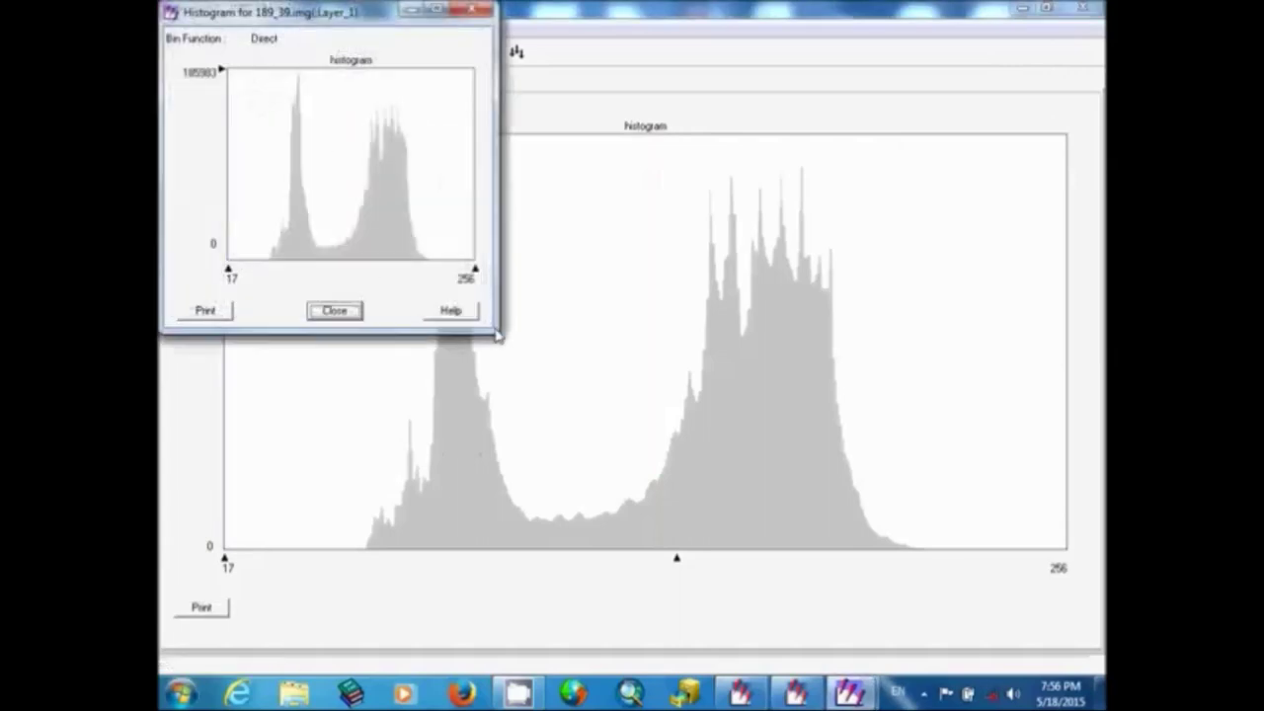
pyautogui.moveTo(497, 296); pyautogui.dragTo(883, 296)
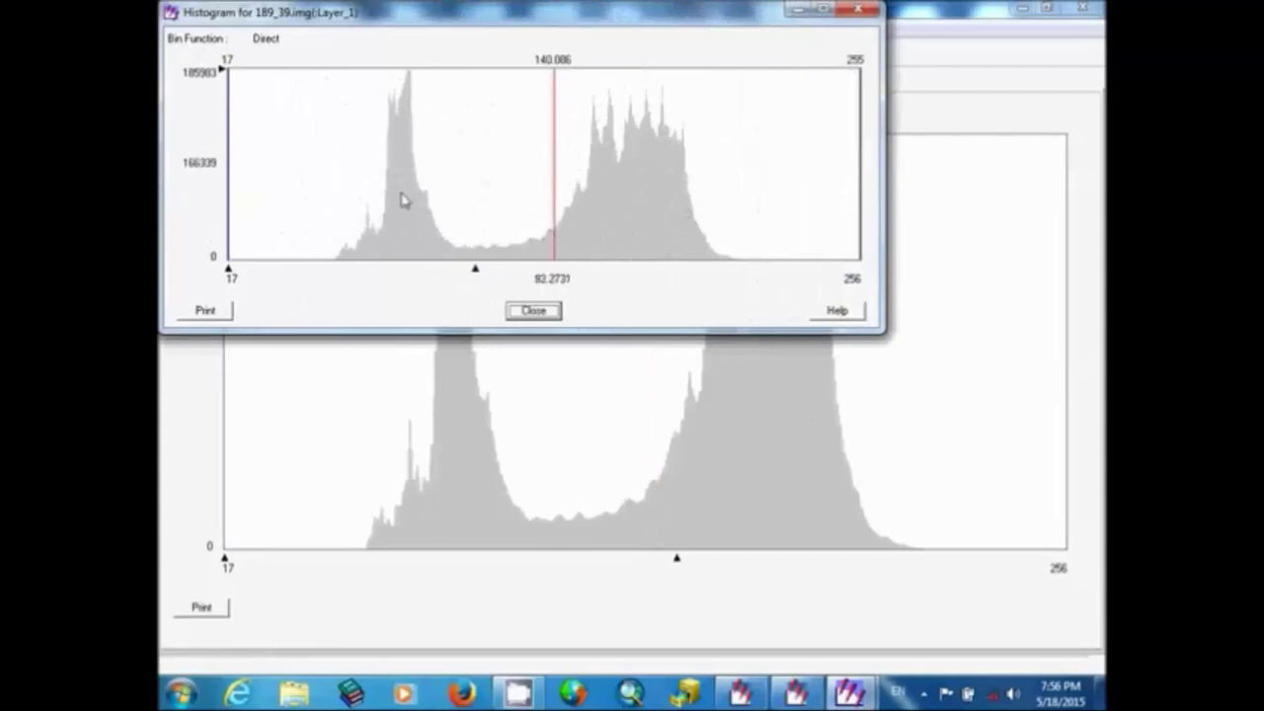
pyautogui.click(859, 11)
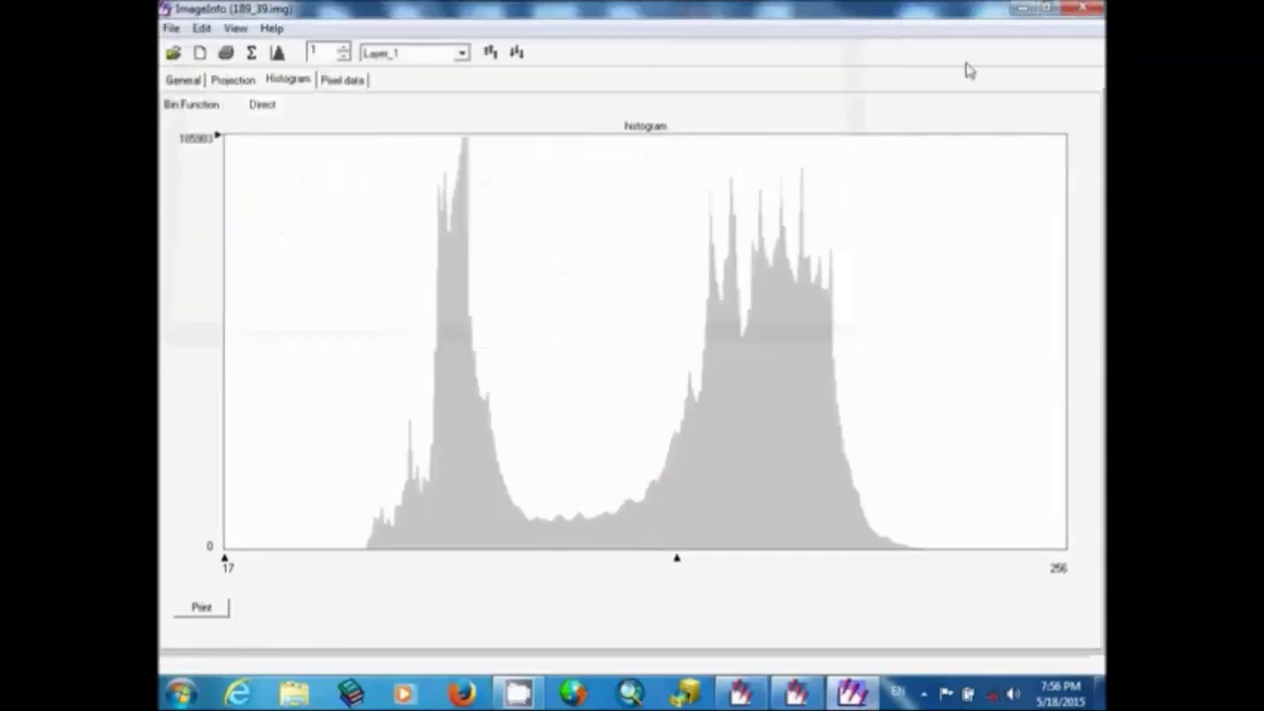
pyautogui.click(1086, 8)
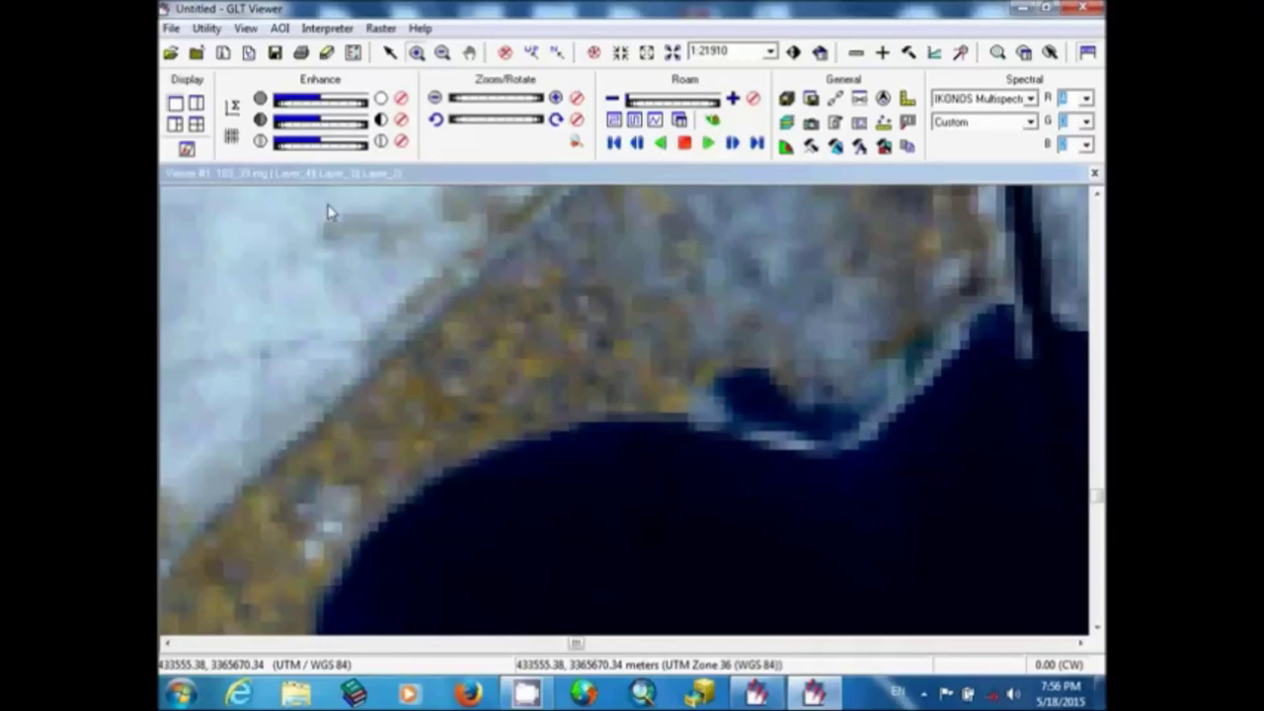
# Step: Reopen ImageInfo, cancel Delete Projection, and open Add/Change Projection for 189_39.img
pyautogui.click(224, 54)
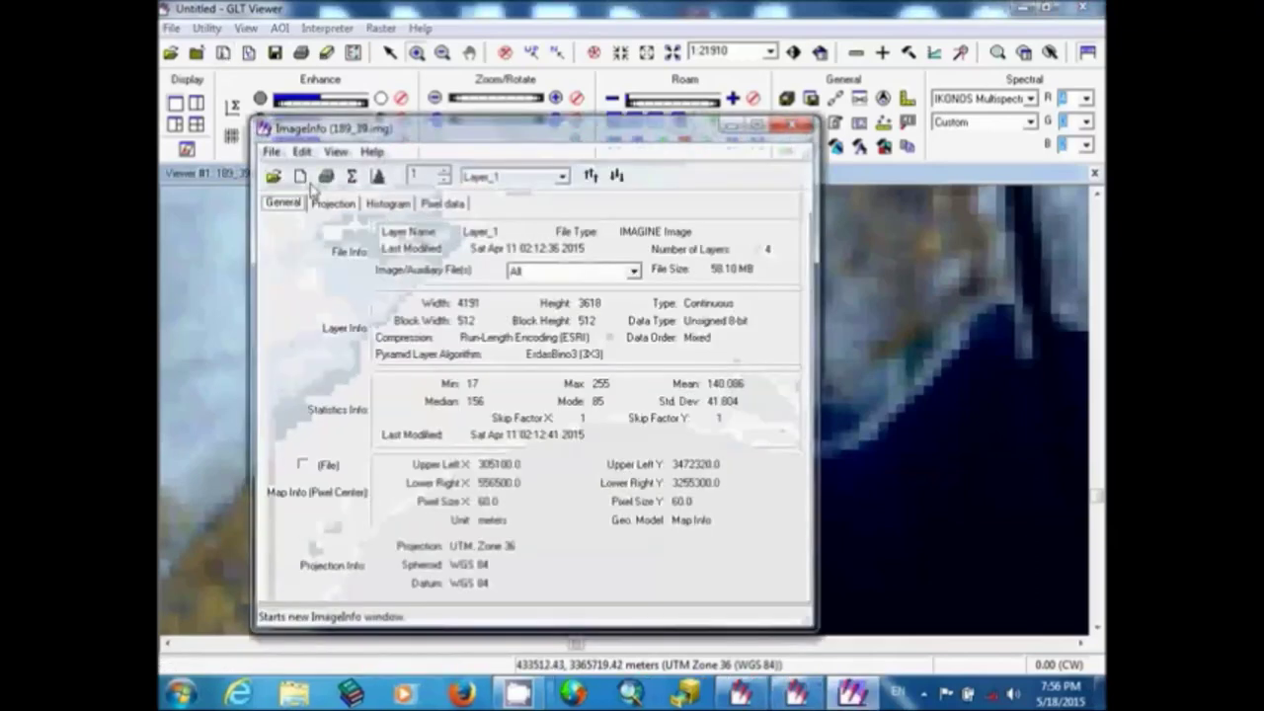
pyautogui.click(302, 152)
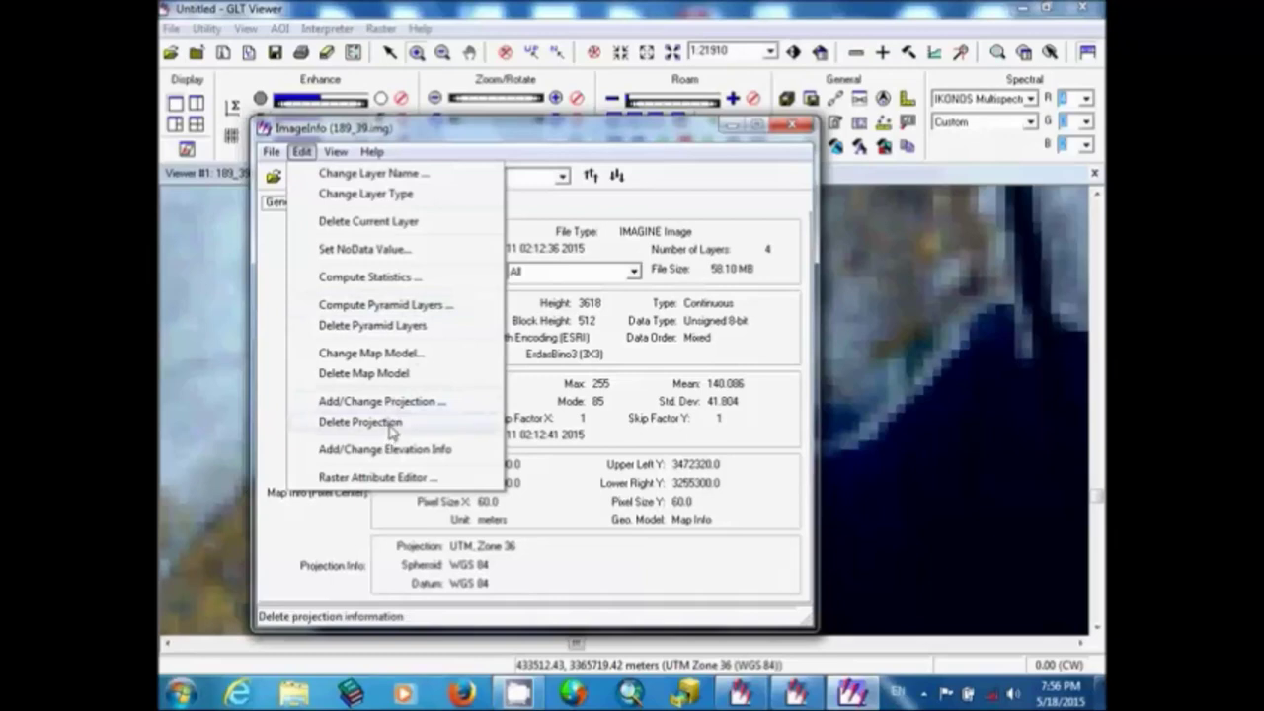
pyautogui.click(390, 425)
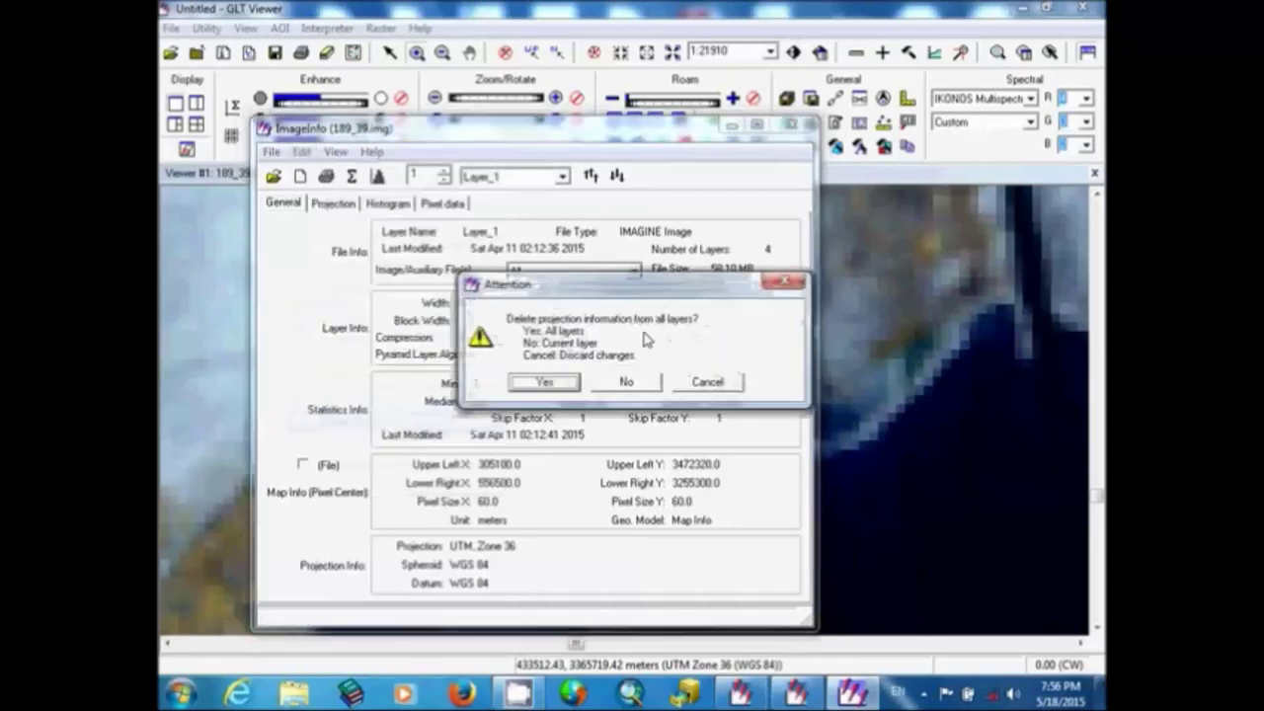
pyautogui.click(709, 381)
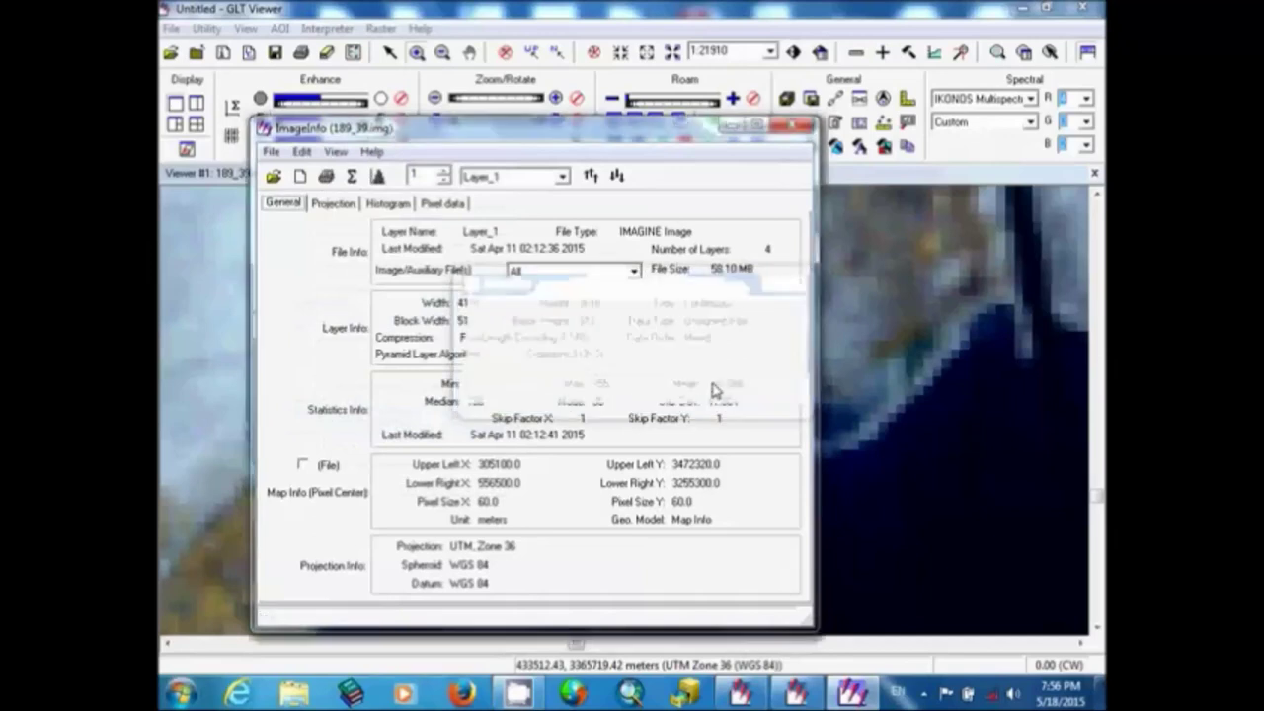
pyautogui.click(302, 152)
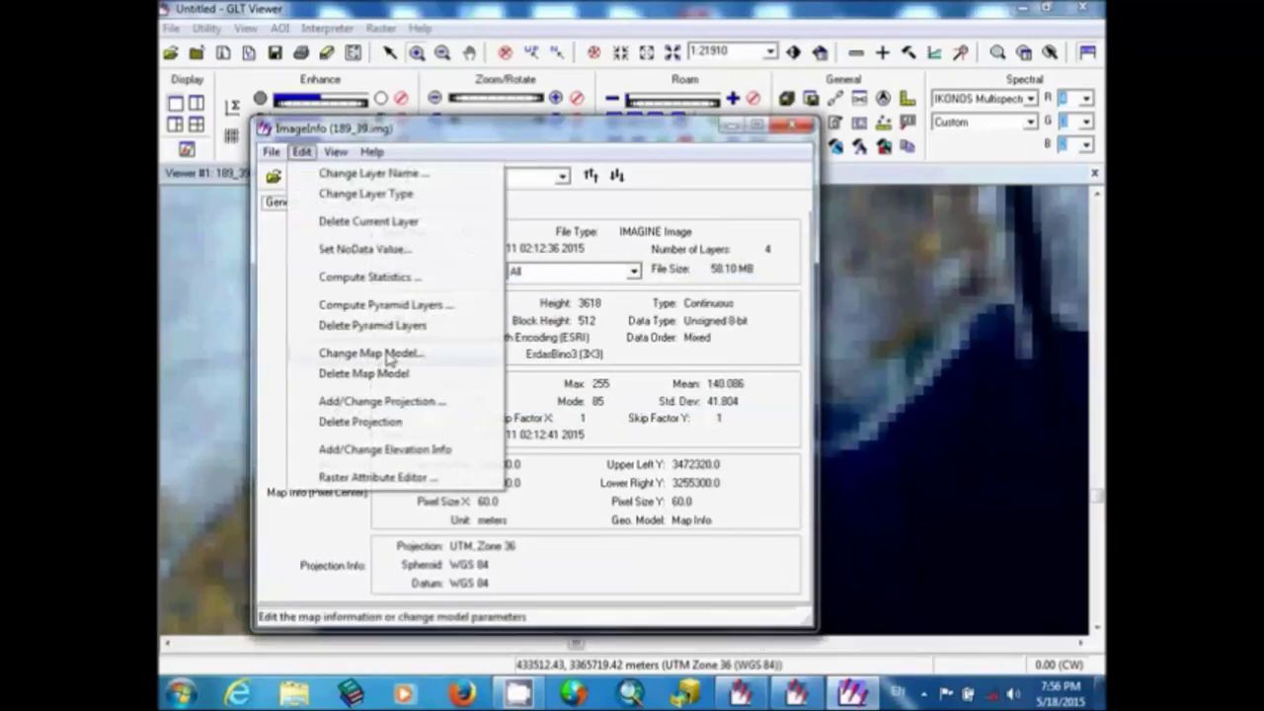
pyautogui.click(419, 404)
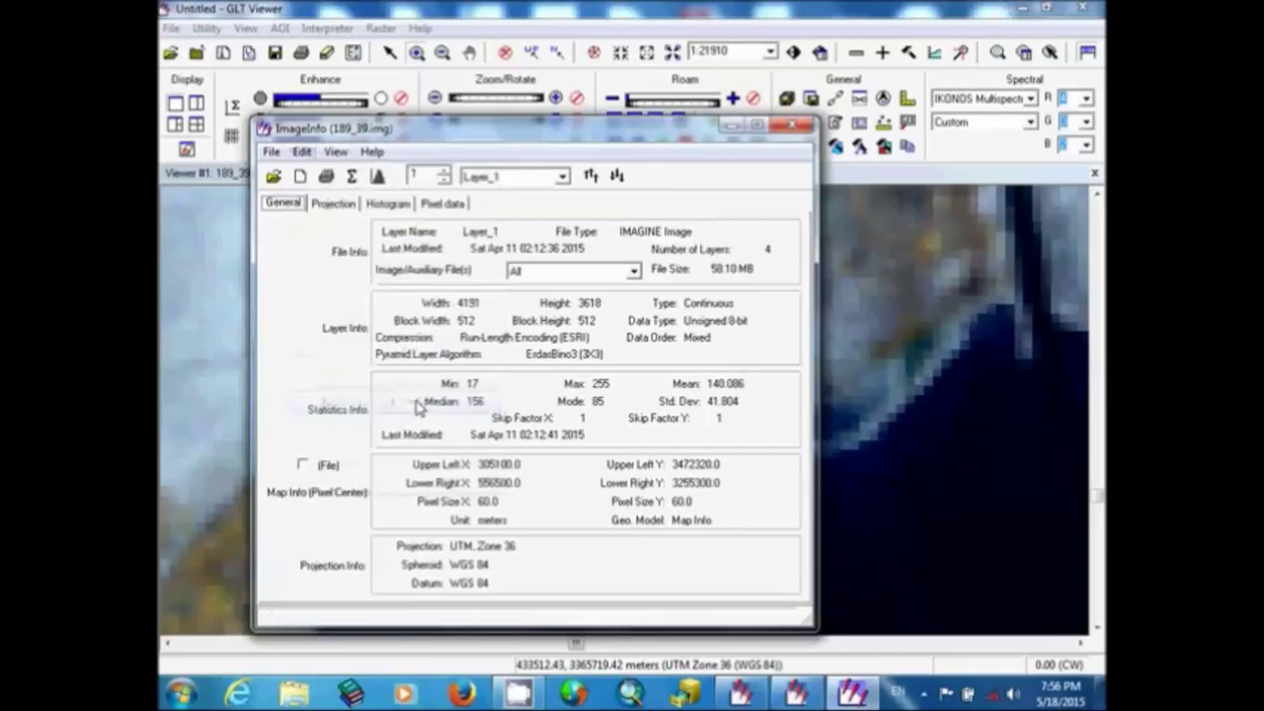
# Step: Keep UTM with North hemisphere in the Projection Chooser and close it unchanged
pyautogui.click(916, 363)
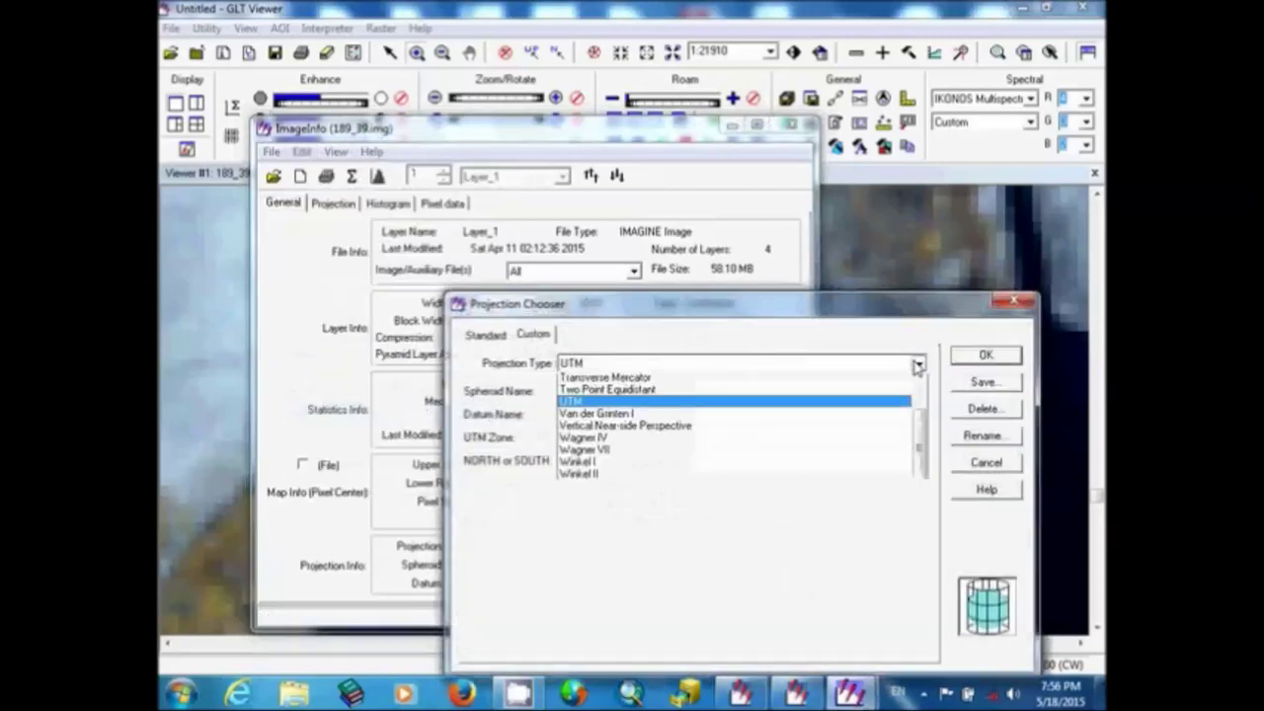
pyautogui.click(481, 518)
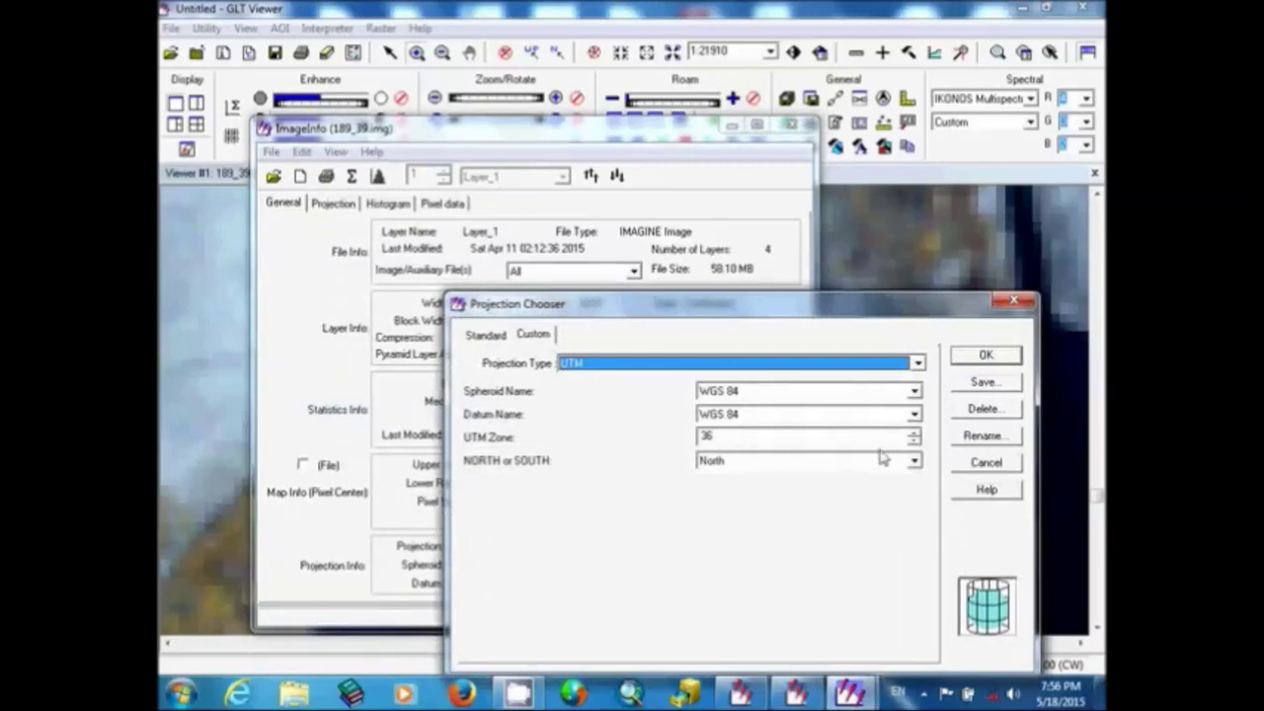
pyautogui.click(916, 462)
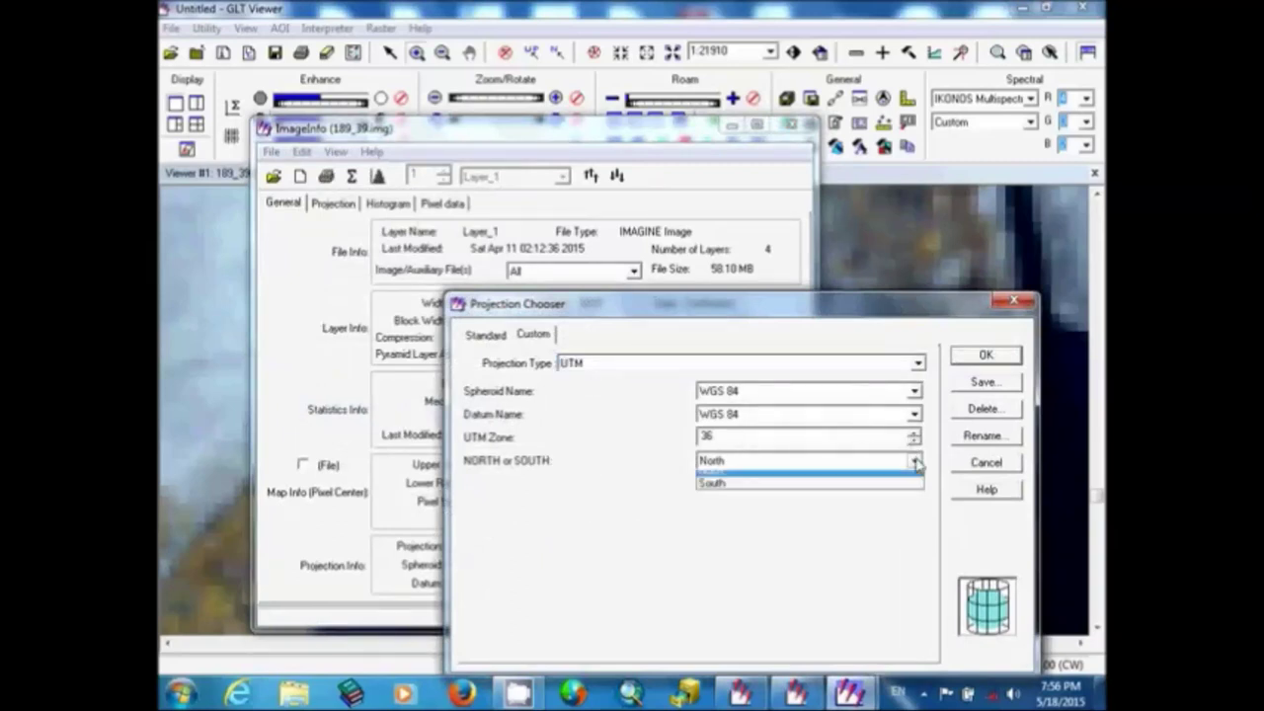
pyautogui.click(751, 475)
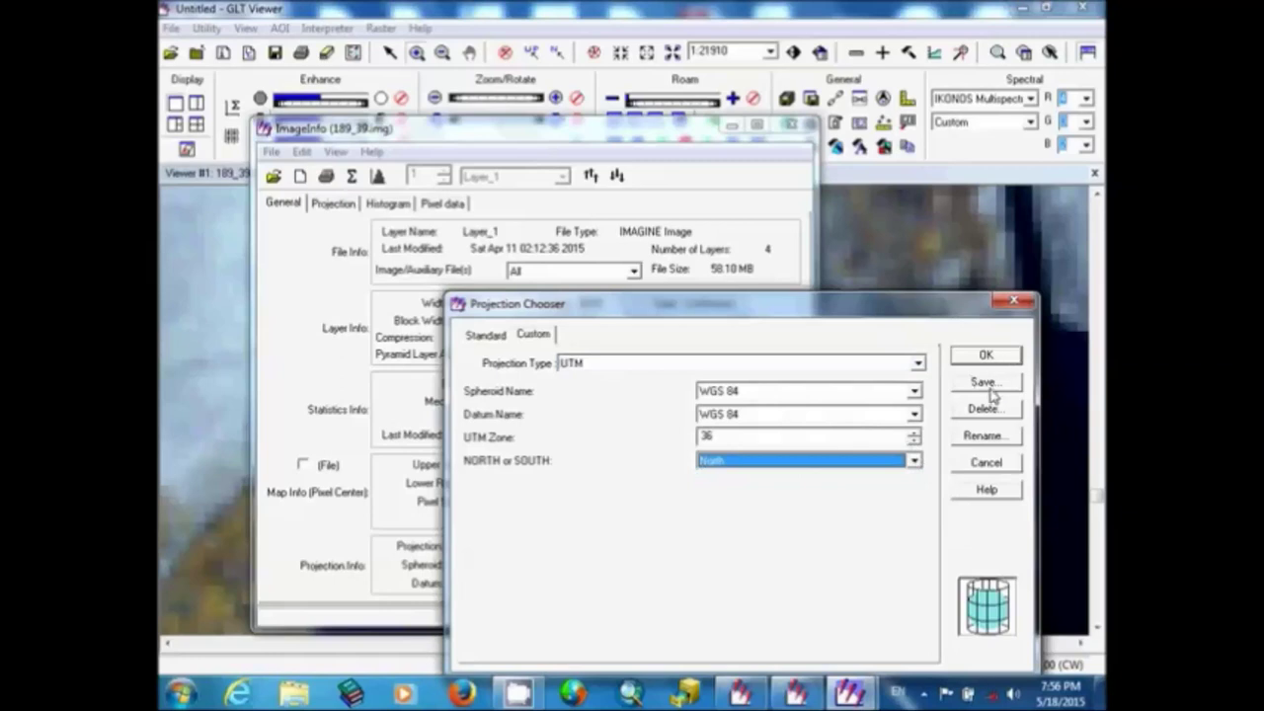
pyautogui.click(1017, 302)
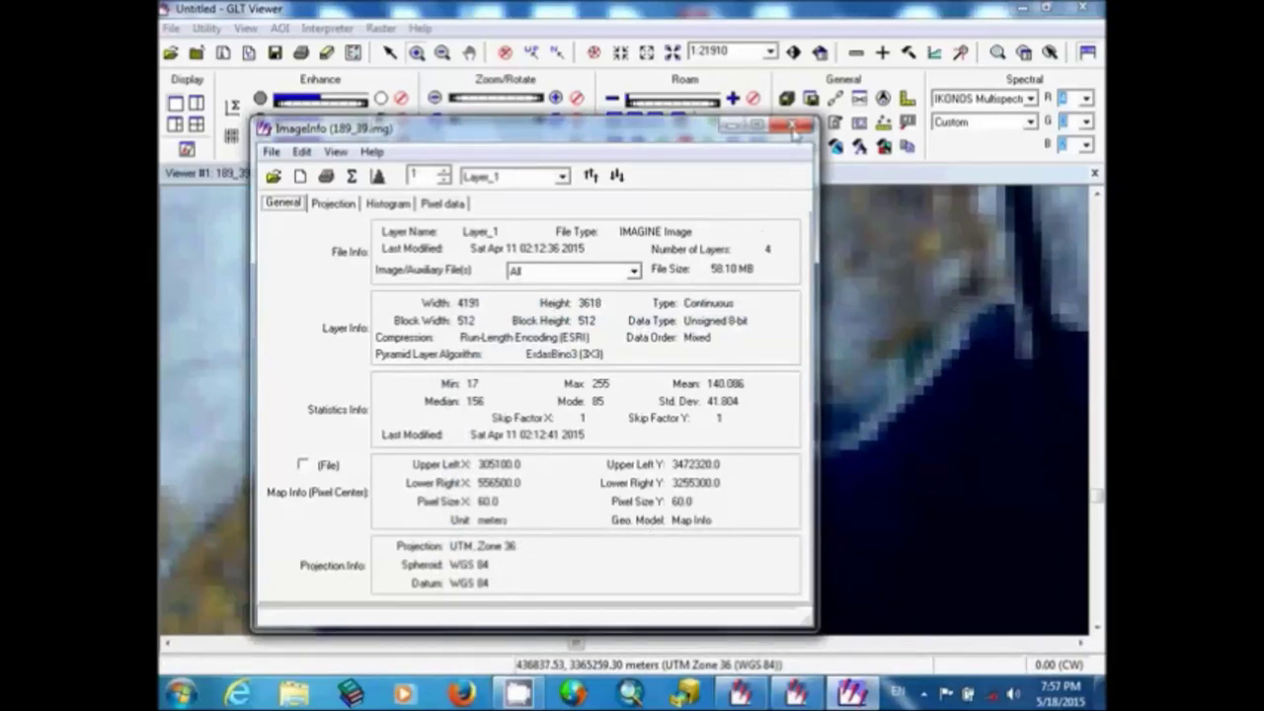
# Step: Close ImageInfo, zoom out, and fit the viewer window to the whole image
pyautogui.click(793, 128)
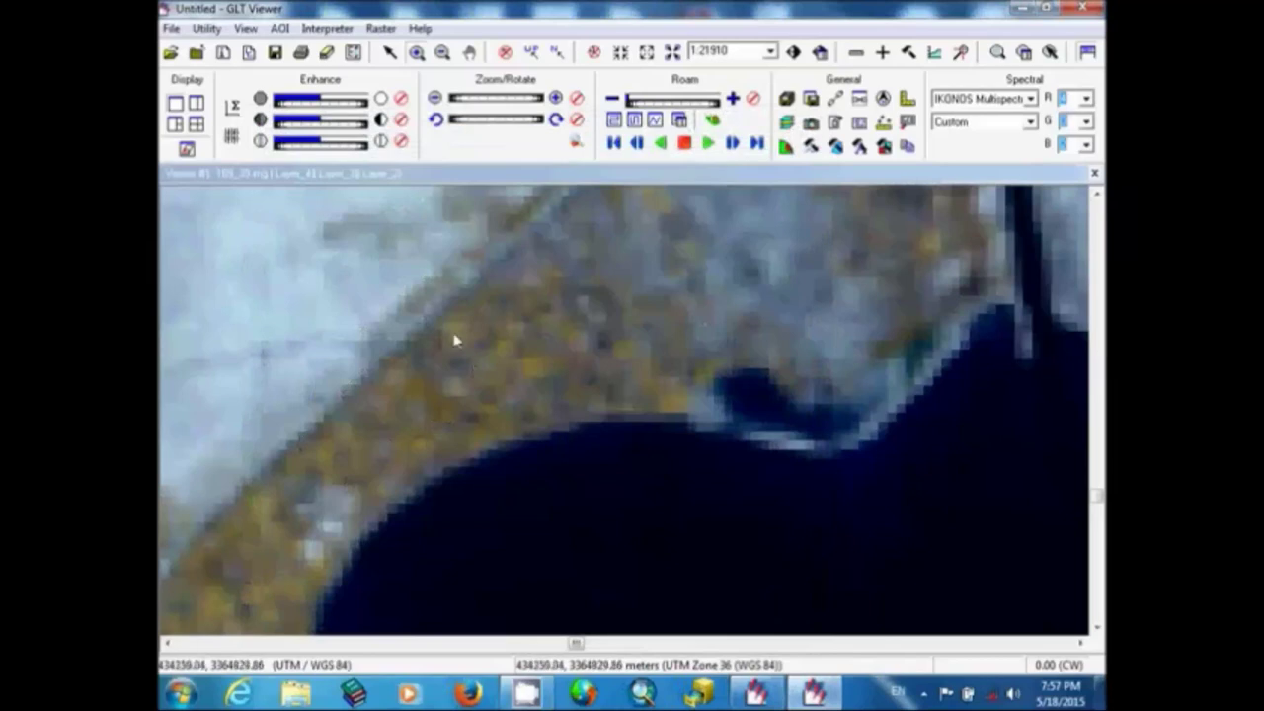
pyautogui.click(444, 52)
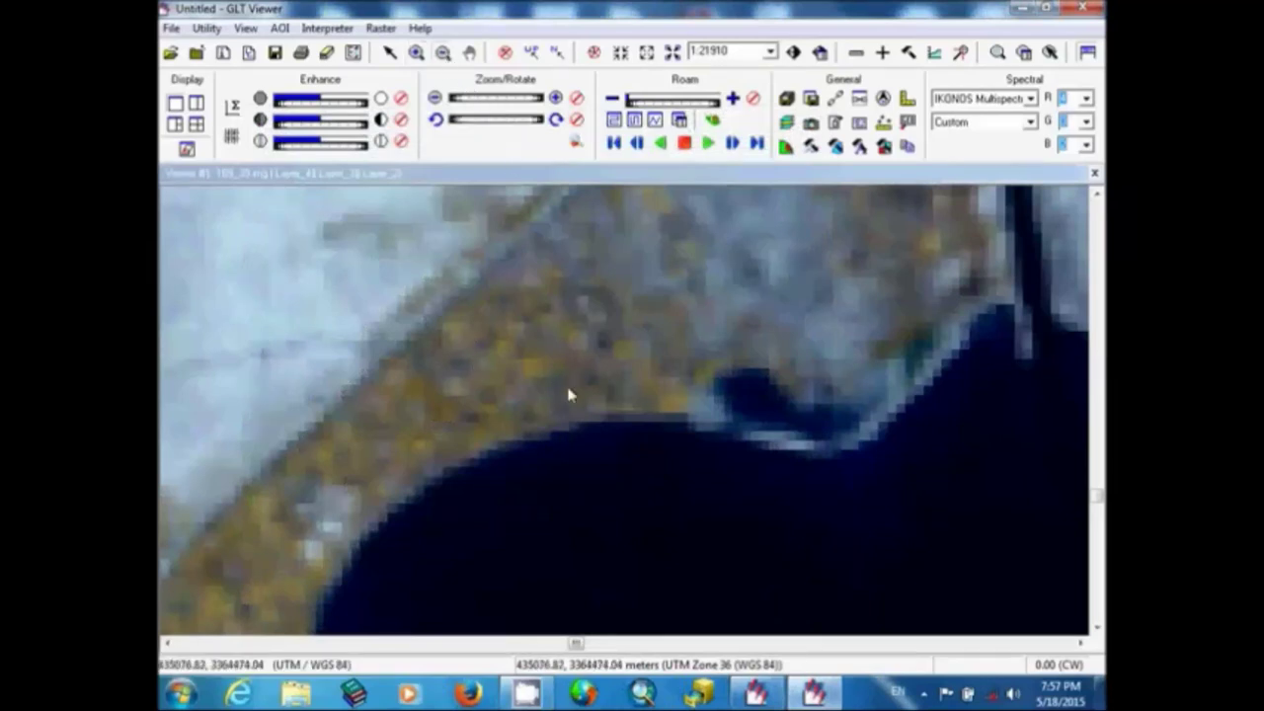
pyautogui.click(484, 380)
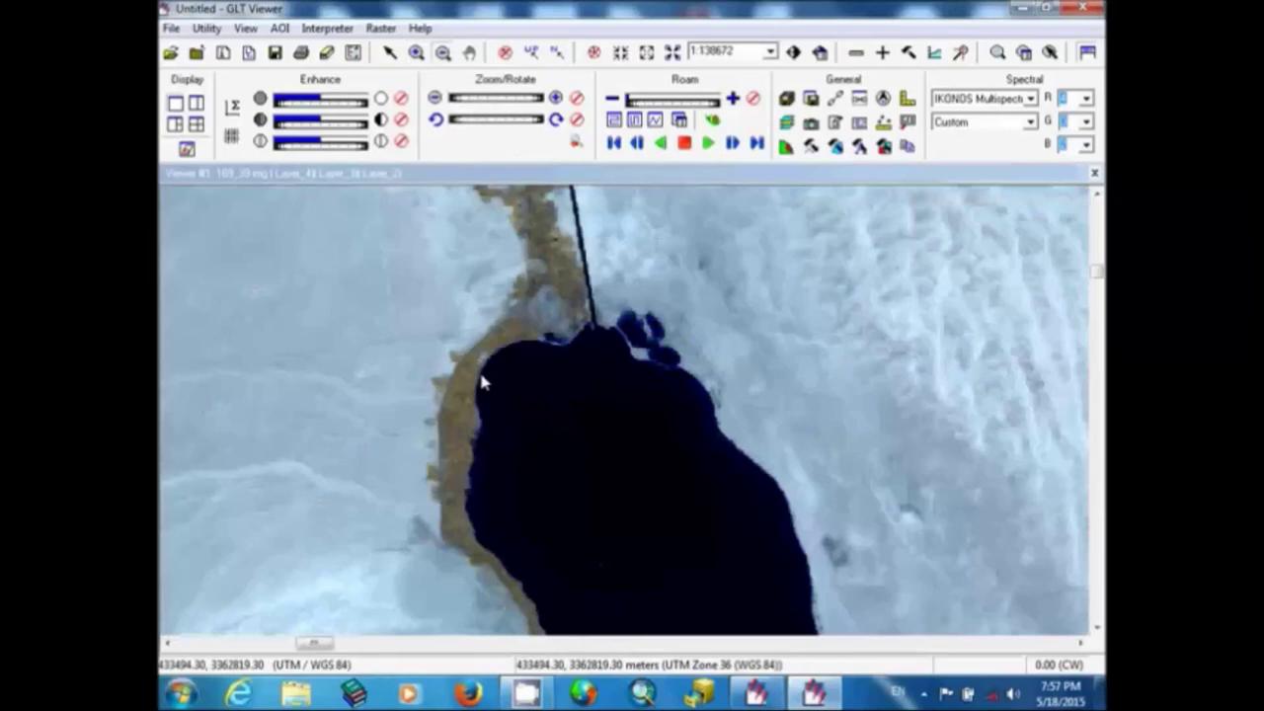
pyautogui.rightClick(484, 380)
pyautogui.click(577, 484)
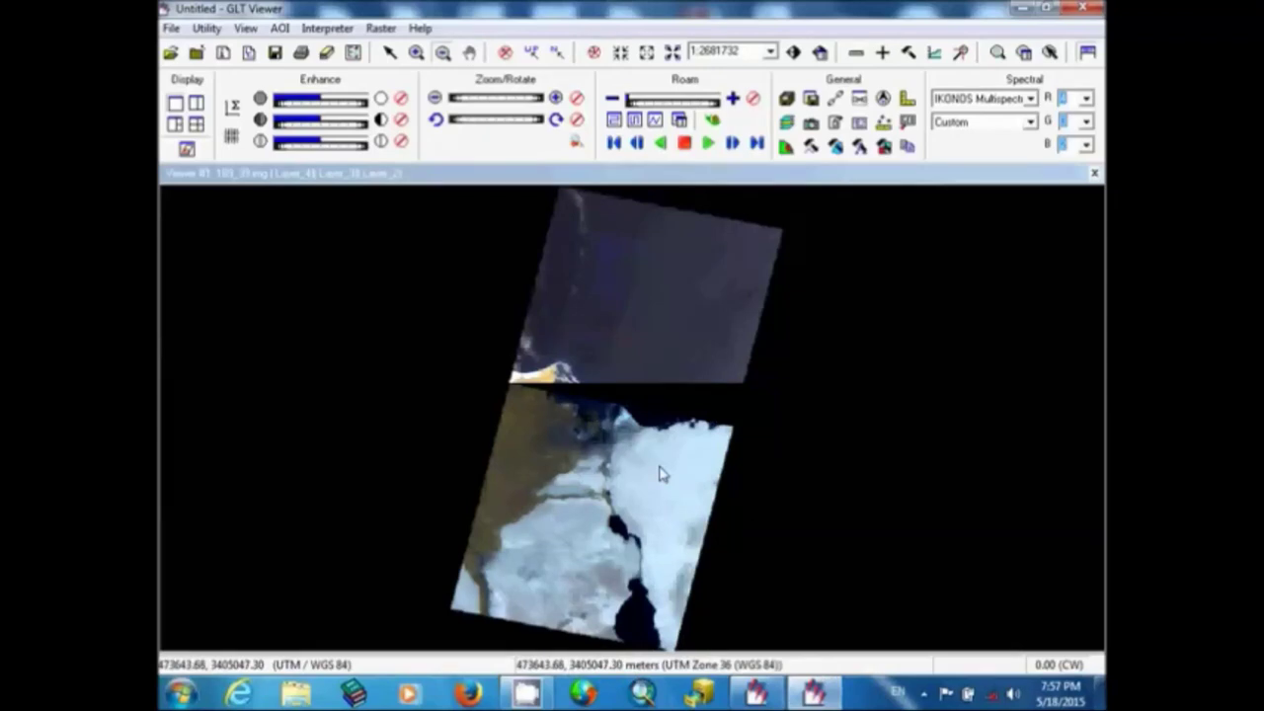
# Step: Place a north arrow at the upper right of the top image and begin a scale bar
pyautogui.click(882, 100)
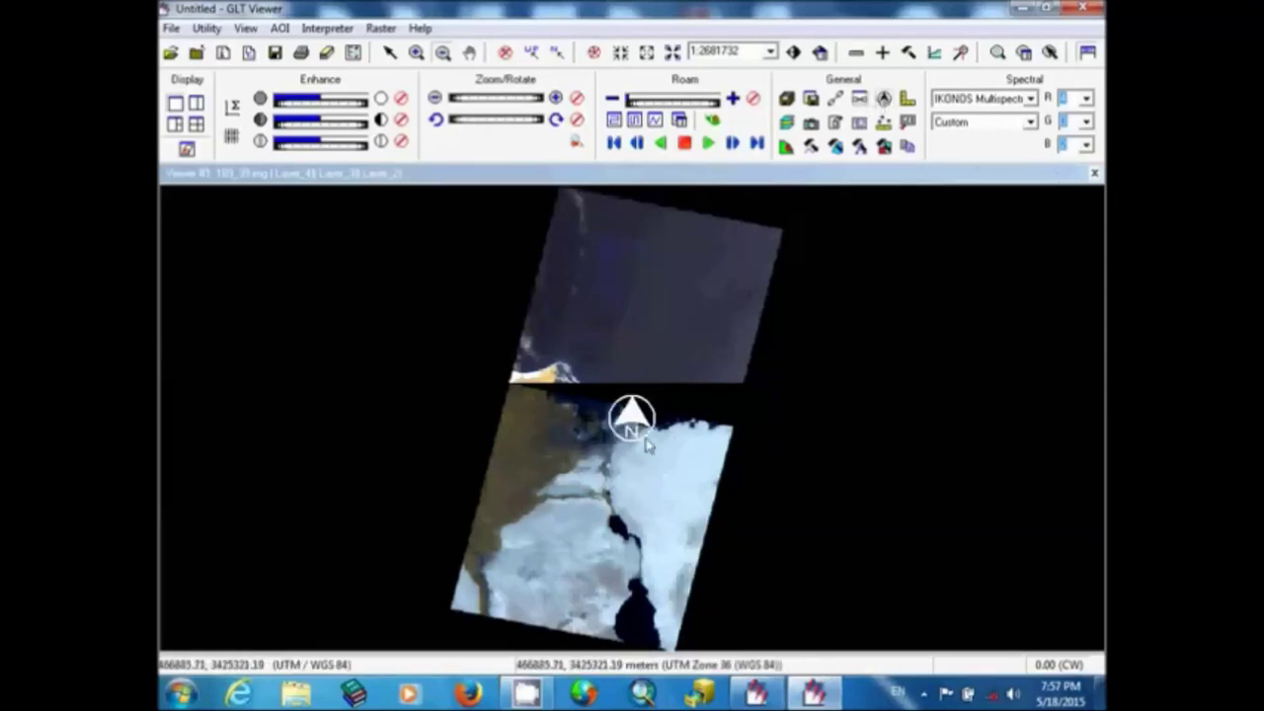
pyautogui.click(388, 54)
pyautogui.moveTo(635, 423); pyautogui.dragTo(763, 279)
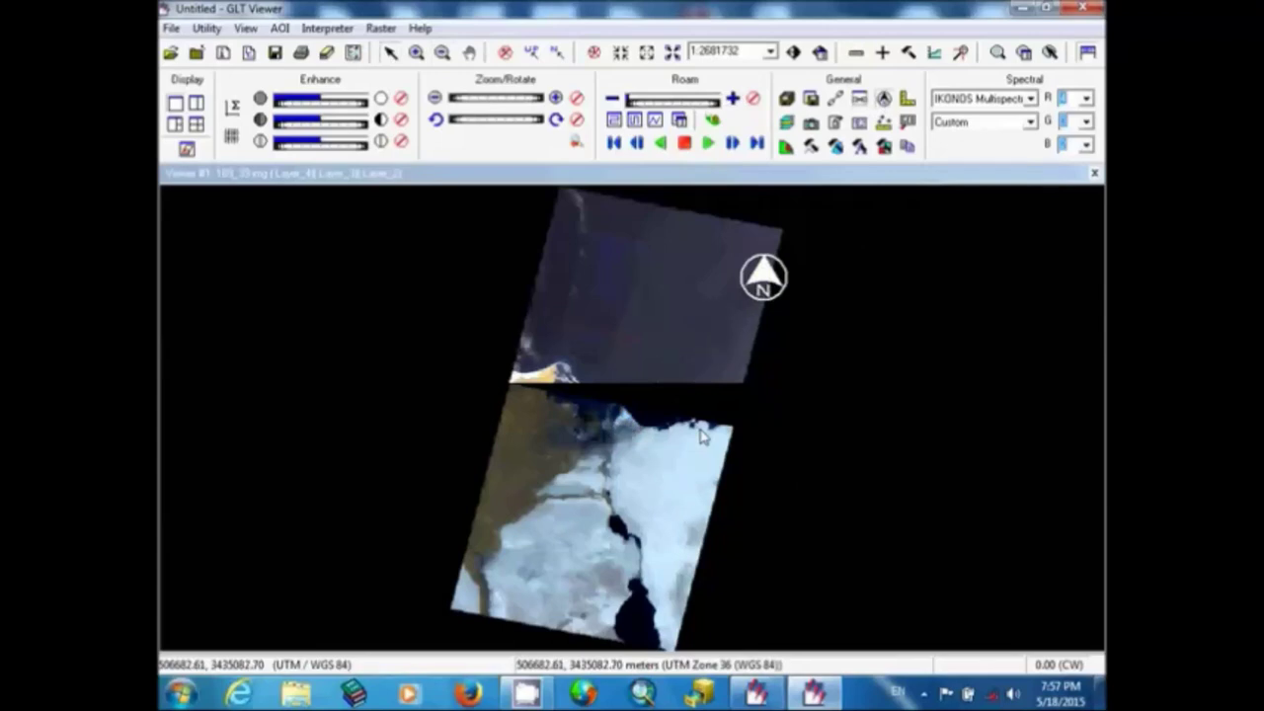
pyautogui.click(909, 102)
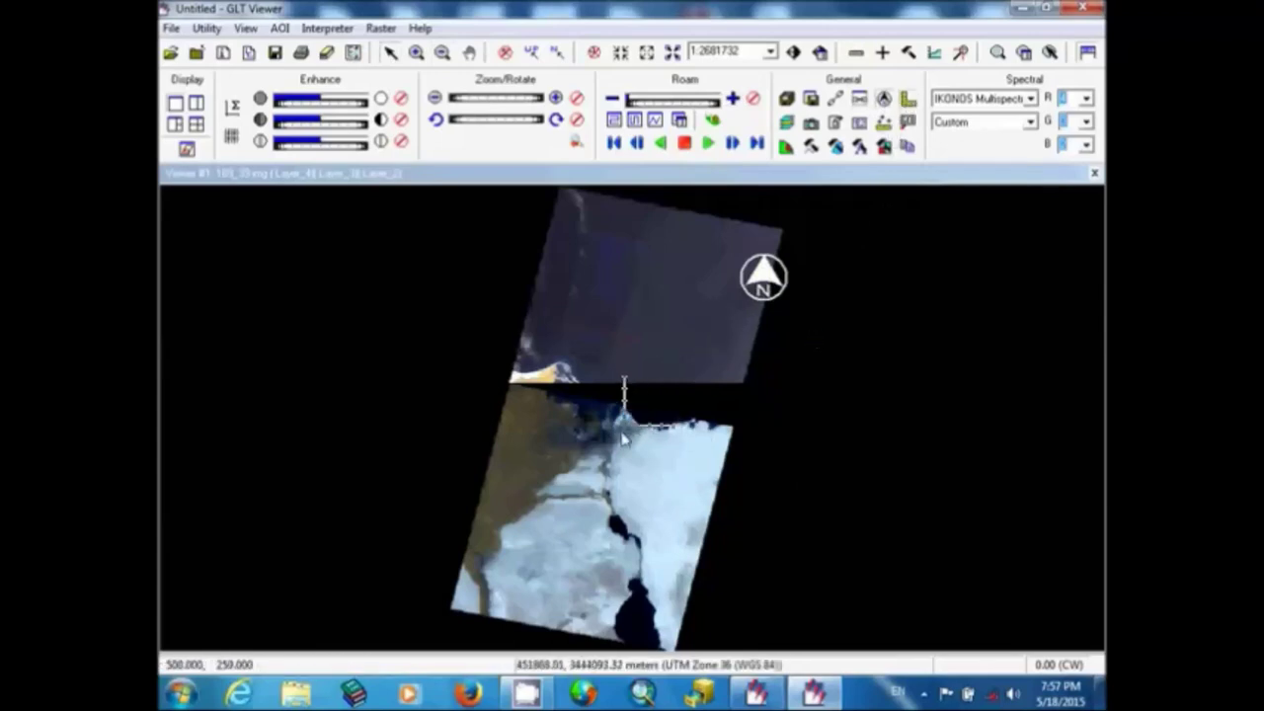
# Step: Drop the 40000-metre scale bar in the viewer left of the lower image
pyautogui.click(298, 522)
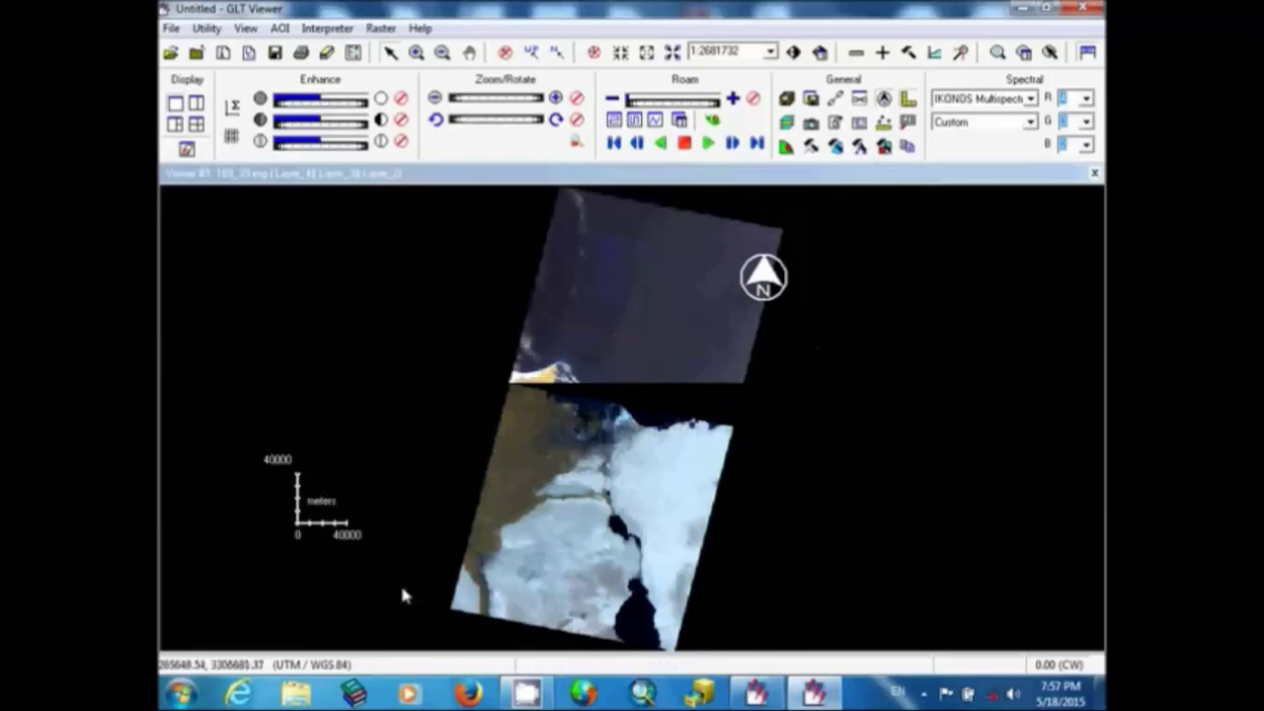
# Step: Step the coastline view through the 1:10000, 1:50000 and 1:250000 map scales
pyautogui.click(770, 54)
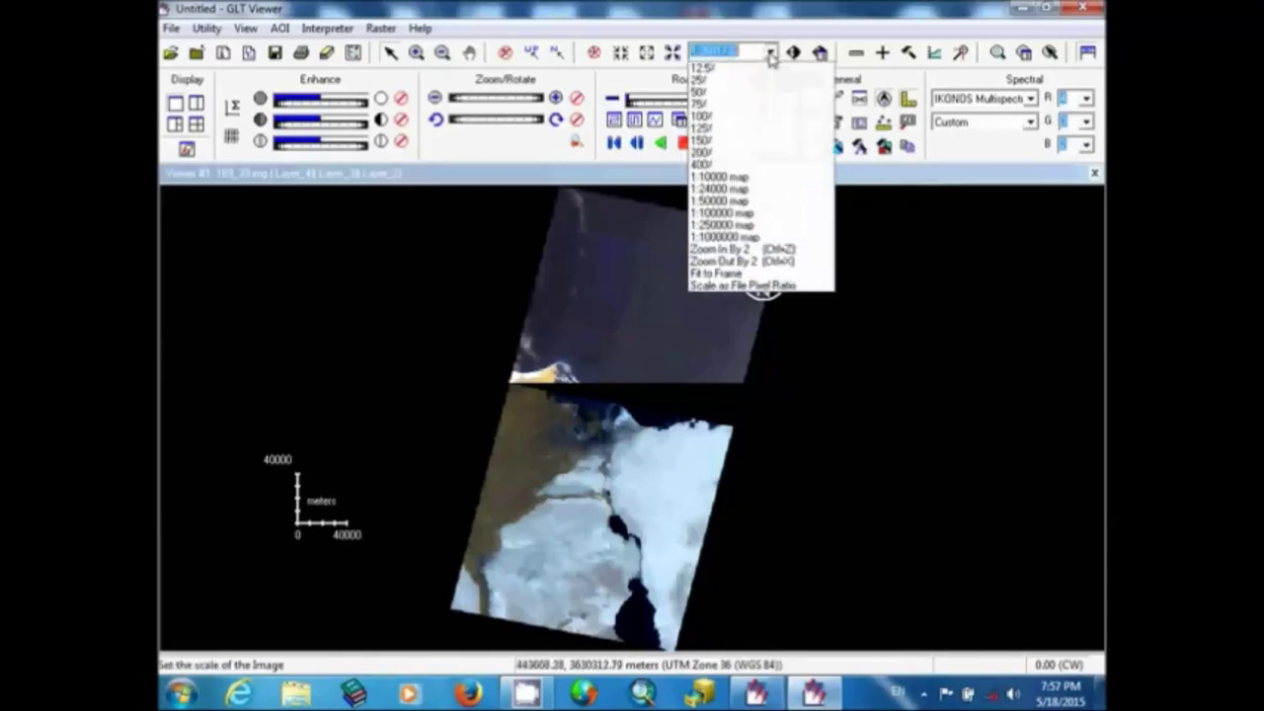
pyautogui.click(750, 178)
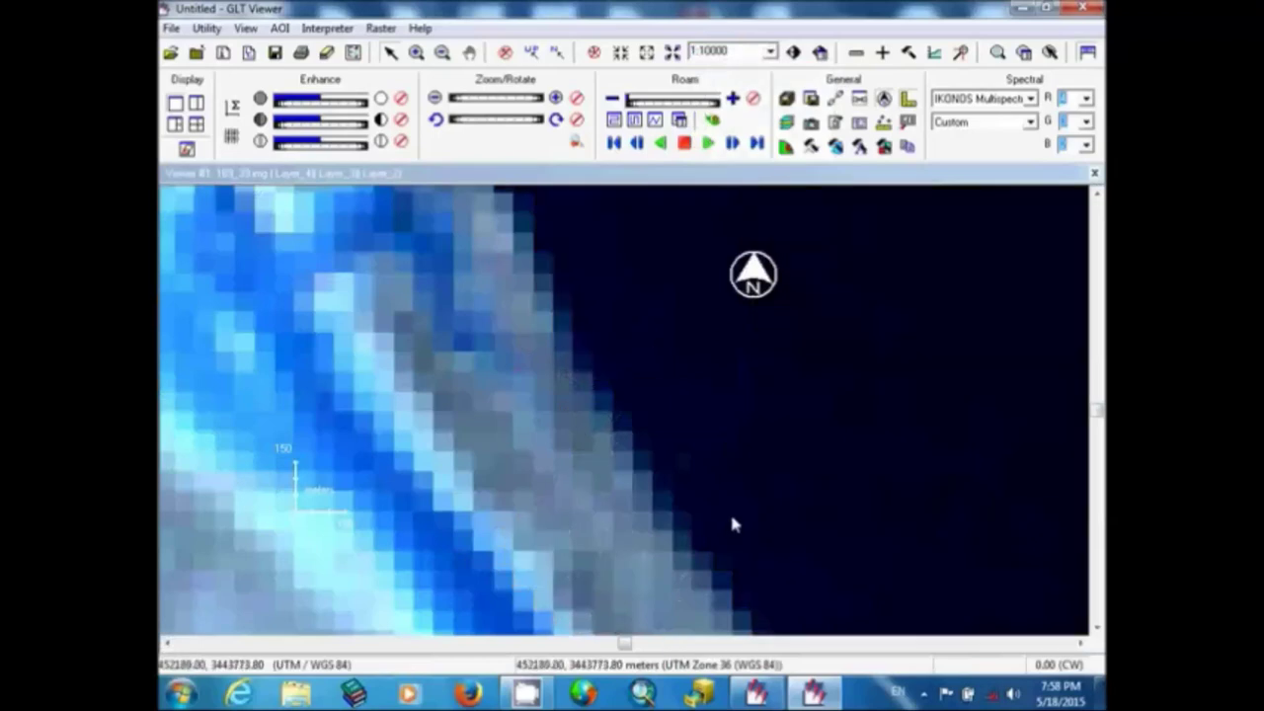
pyautogui.click(757, 52)
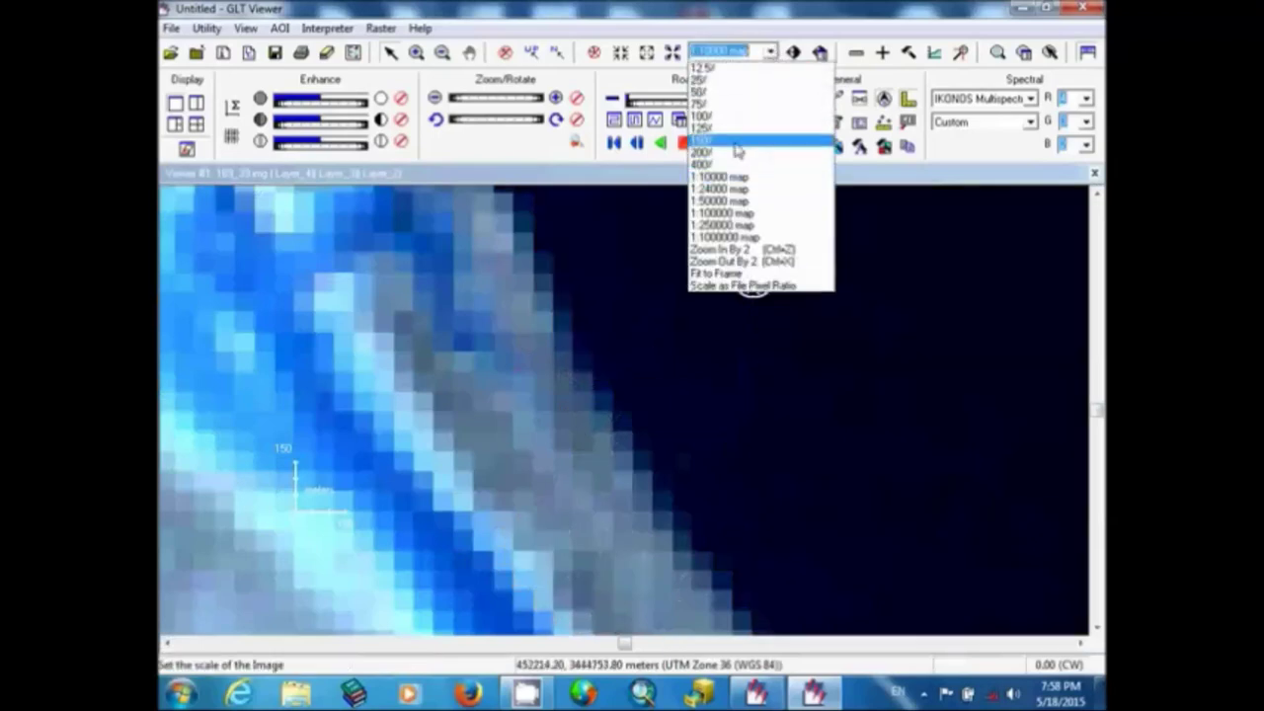
pyautogui.click(751, 201)
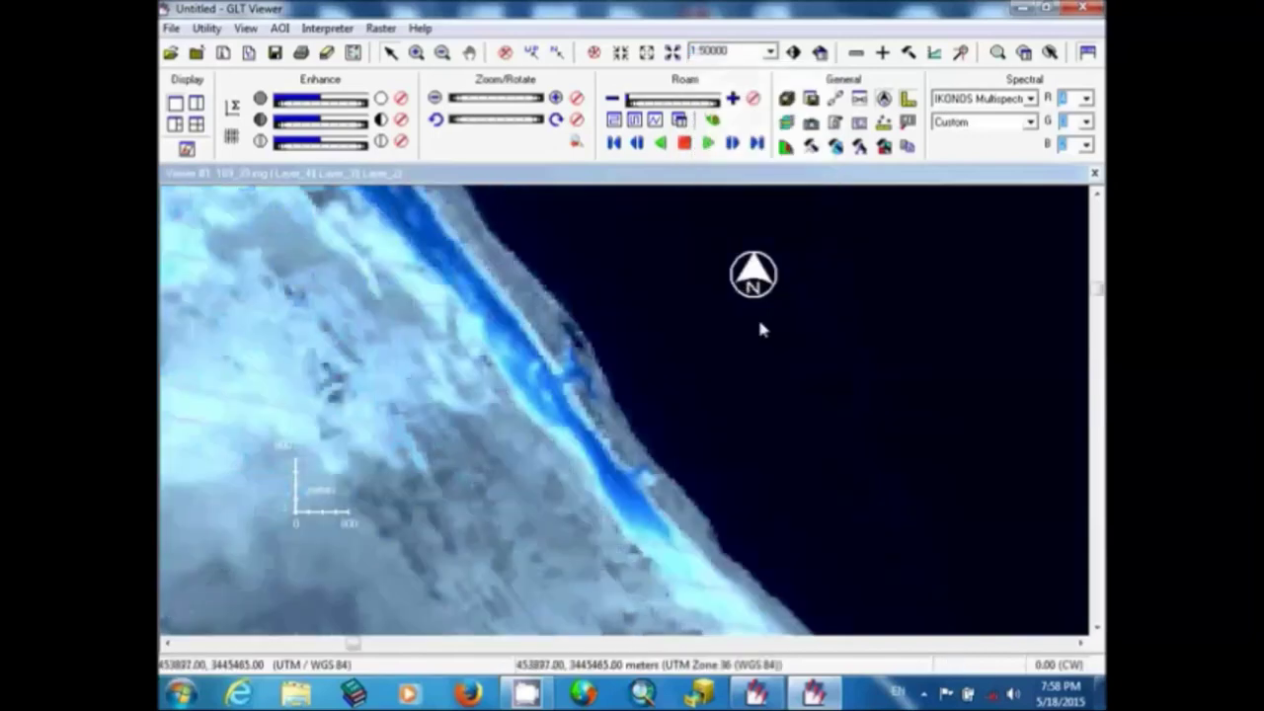
pyautogui.click(763, 52)
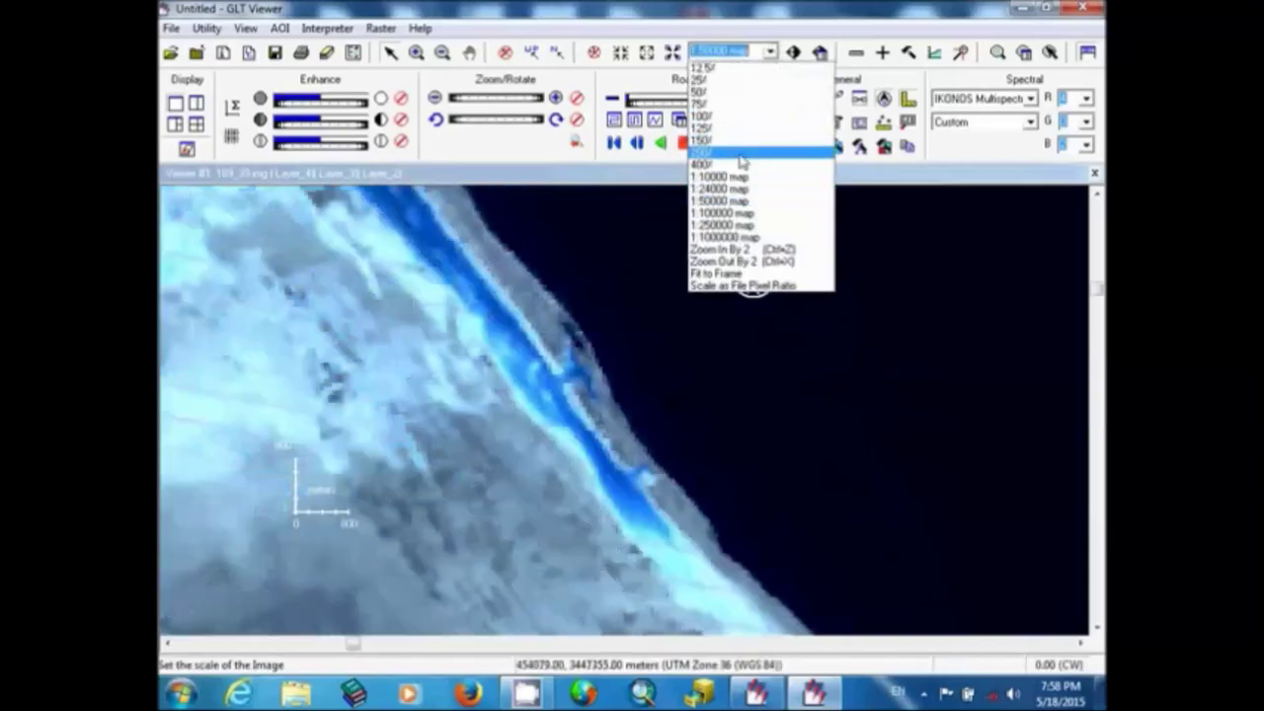
pyautogui.click(756, 229)
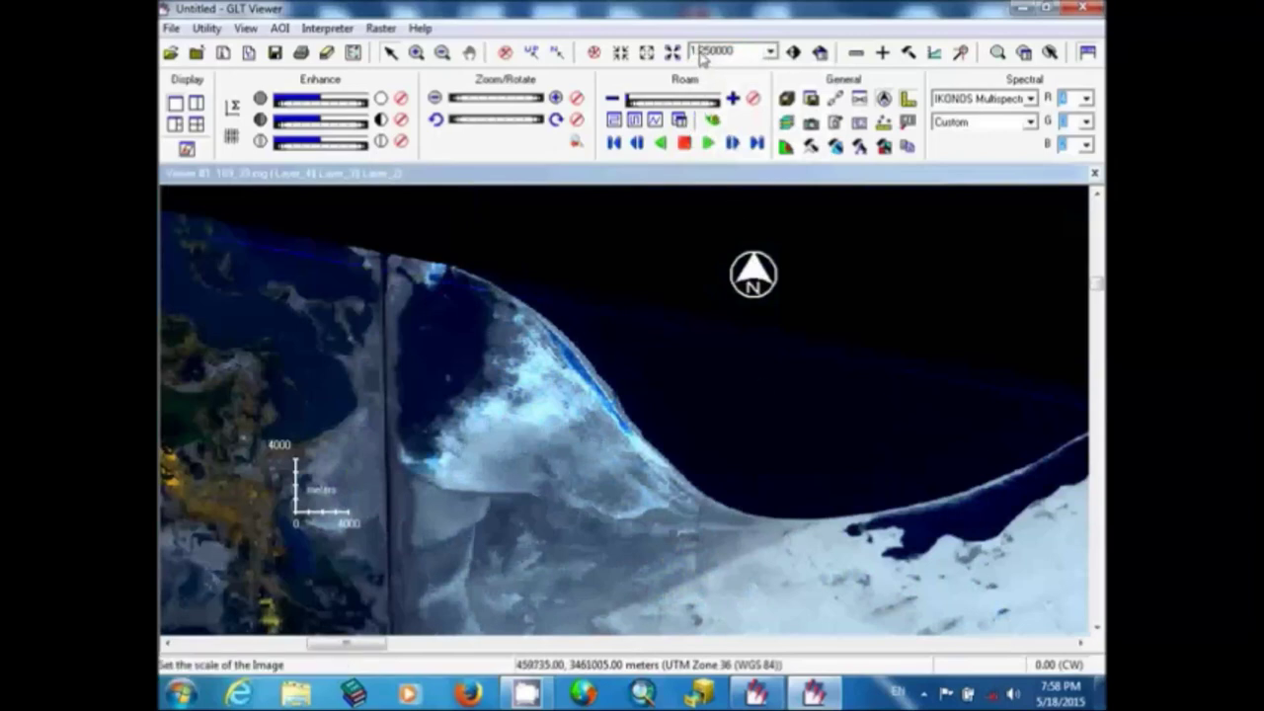
# Step: Apply a typed 1:15000 scale, then zoom out to about 1:78125
pyautogui.moveTo(701, 58); pyautogui.dragTo(755, 61)
pyautogui.press('Return')
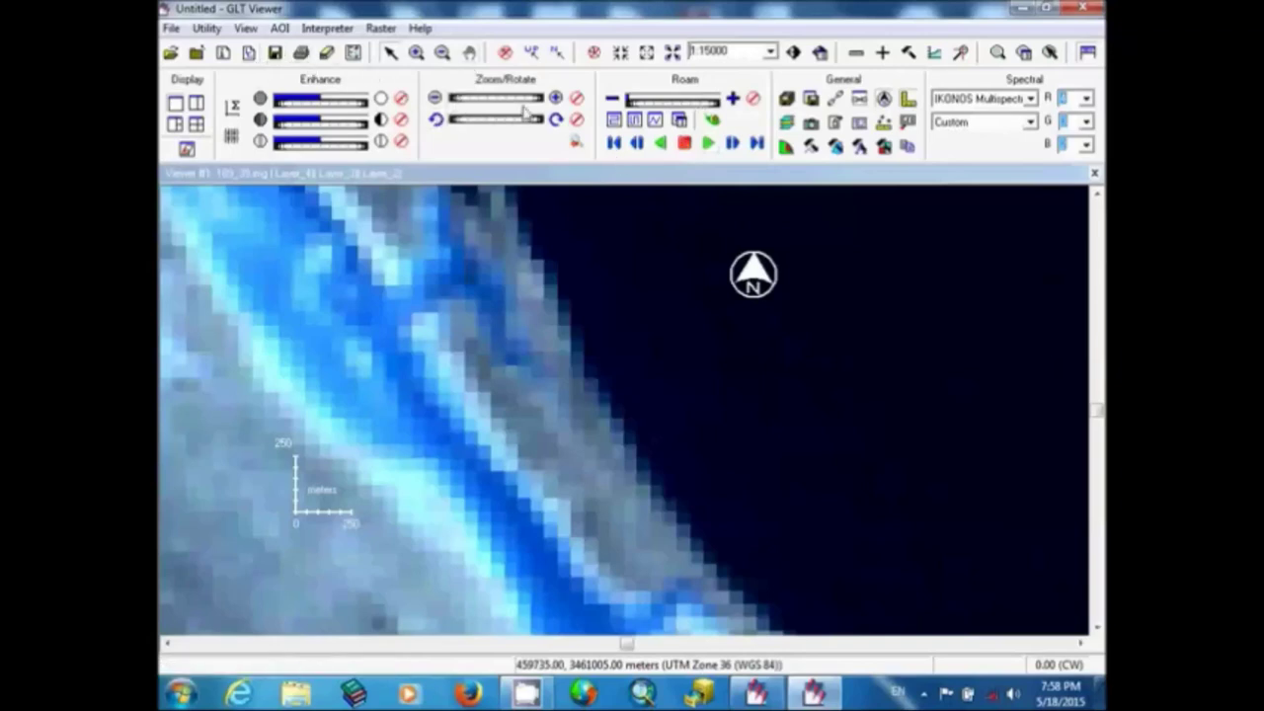
pyautogui.moveTo(534, 109); pyautogui.dragTo(491, 107)
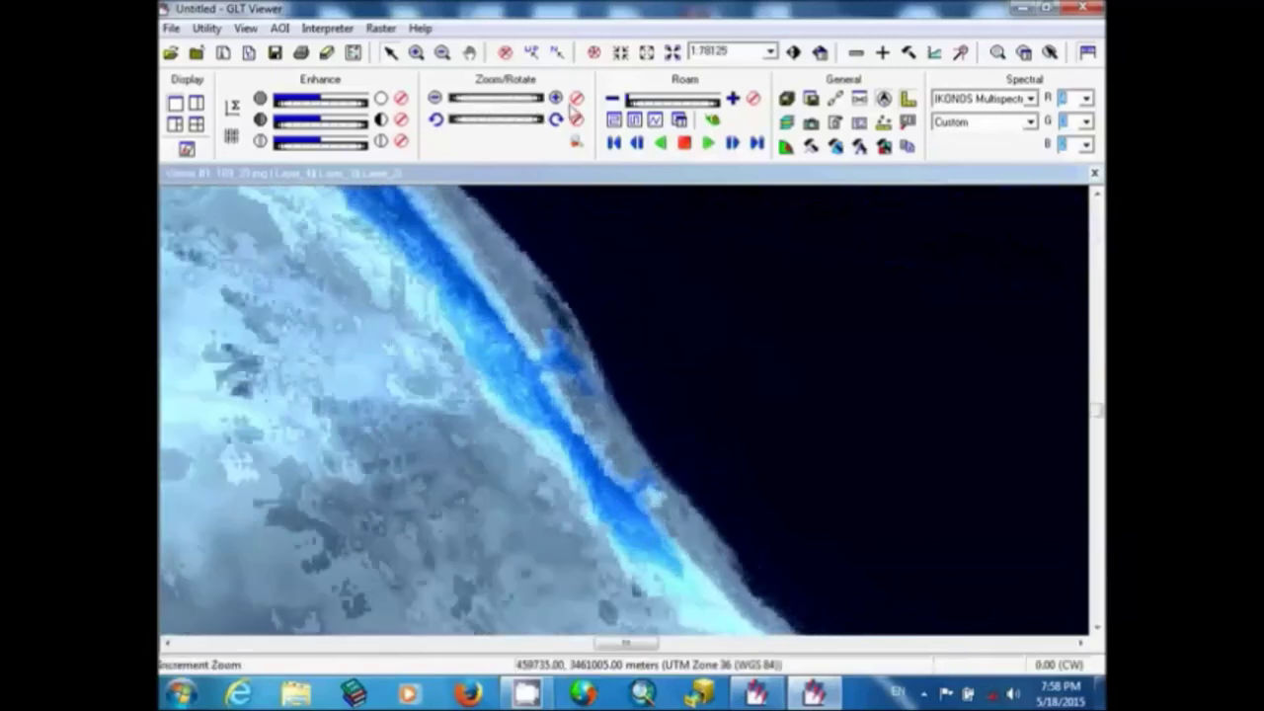
# Step: Pan along the coastline and adjust the zoom to around 1:16798
pyautogui.scroll(3, 533, 192)
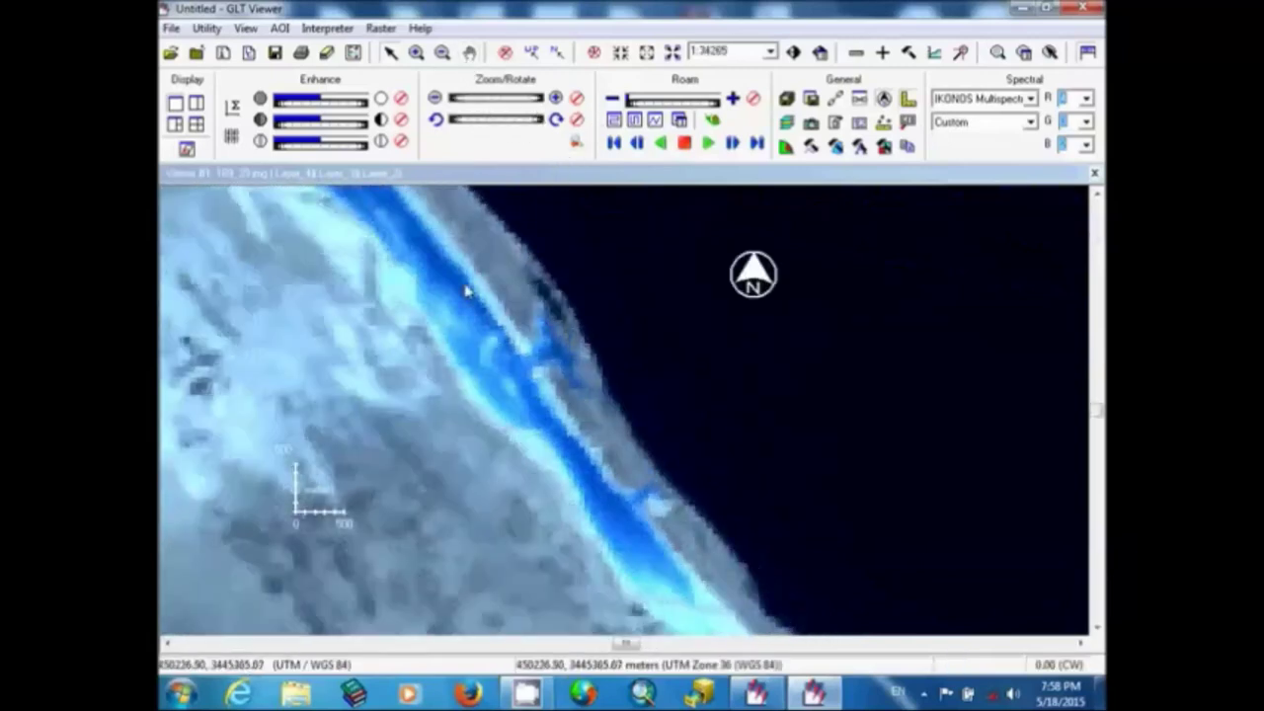
pyautogui.click(470, 52)
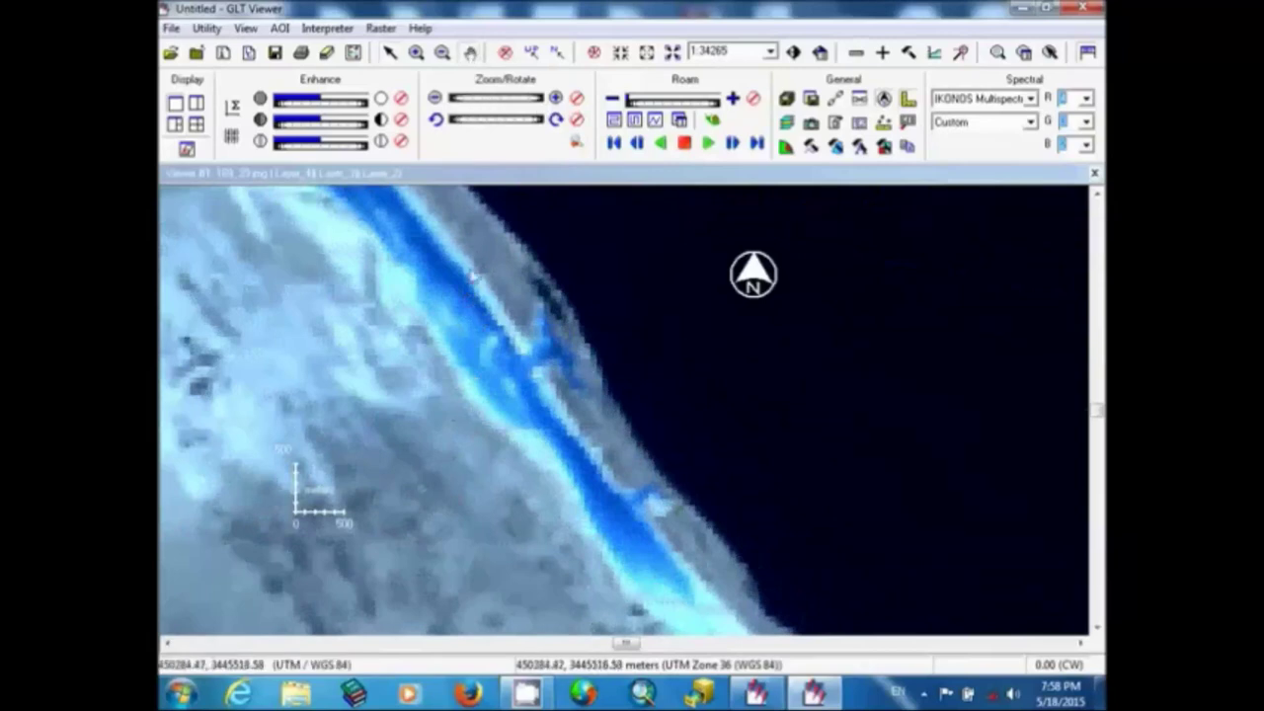
pyautogui.moveTo(475, 275); pyautogui.dragTo(468, 452)
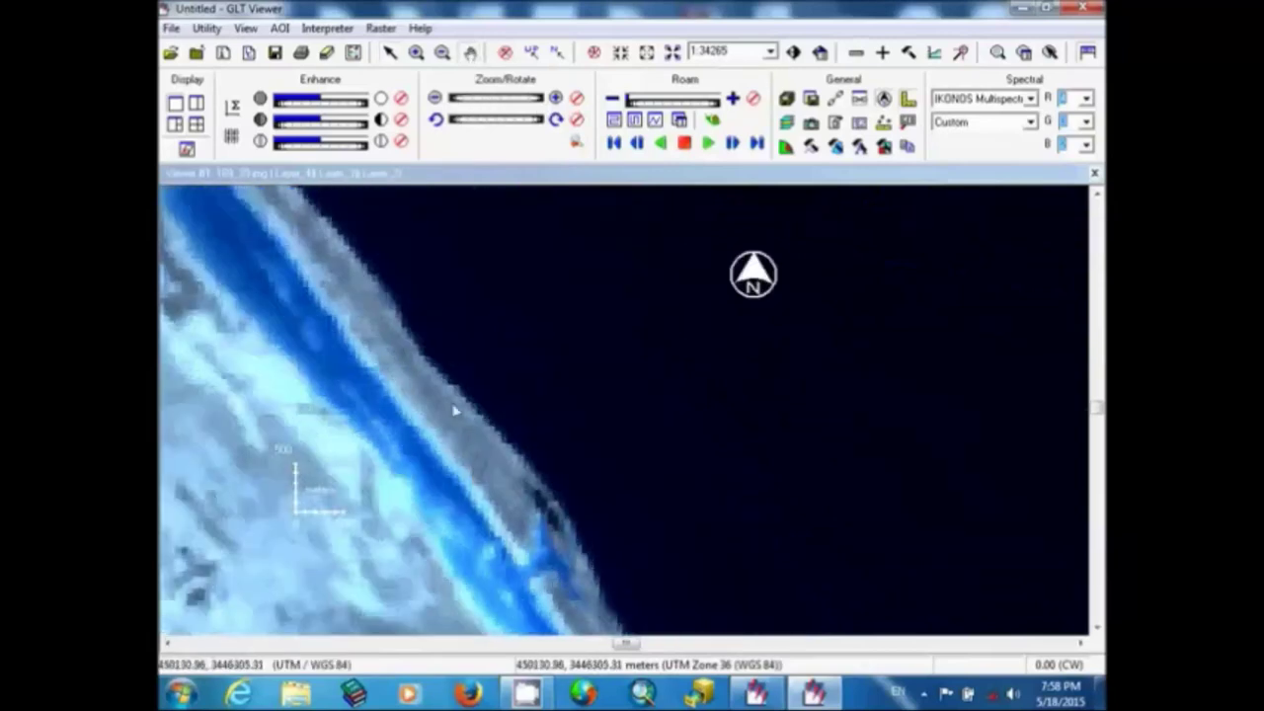
pyautogui.moveTo(479, 99); pyautogui.dragTo(533, 99)
pyautogui.moveTo(281, 383); pyautogui.dragTo(485, 366)
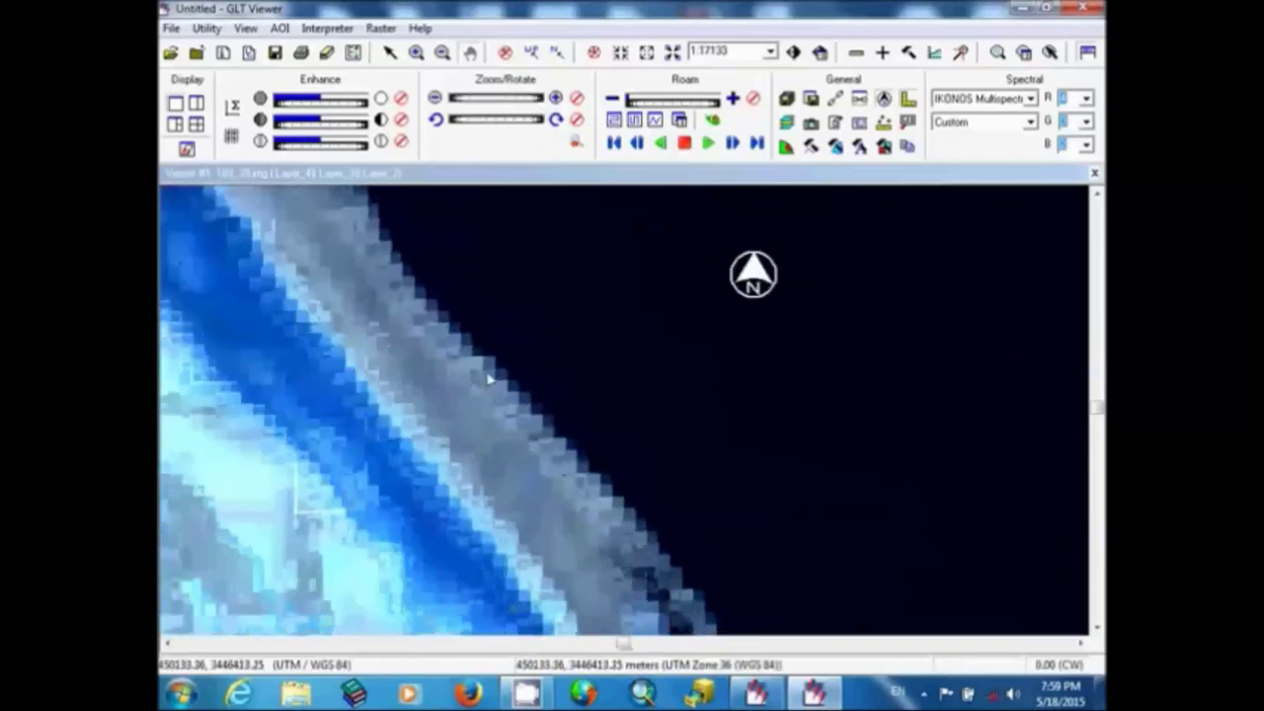
pyautogui.moveTo(479, 98); pyautogui.dragTo(523, 105)
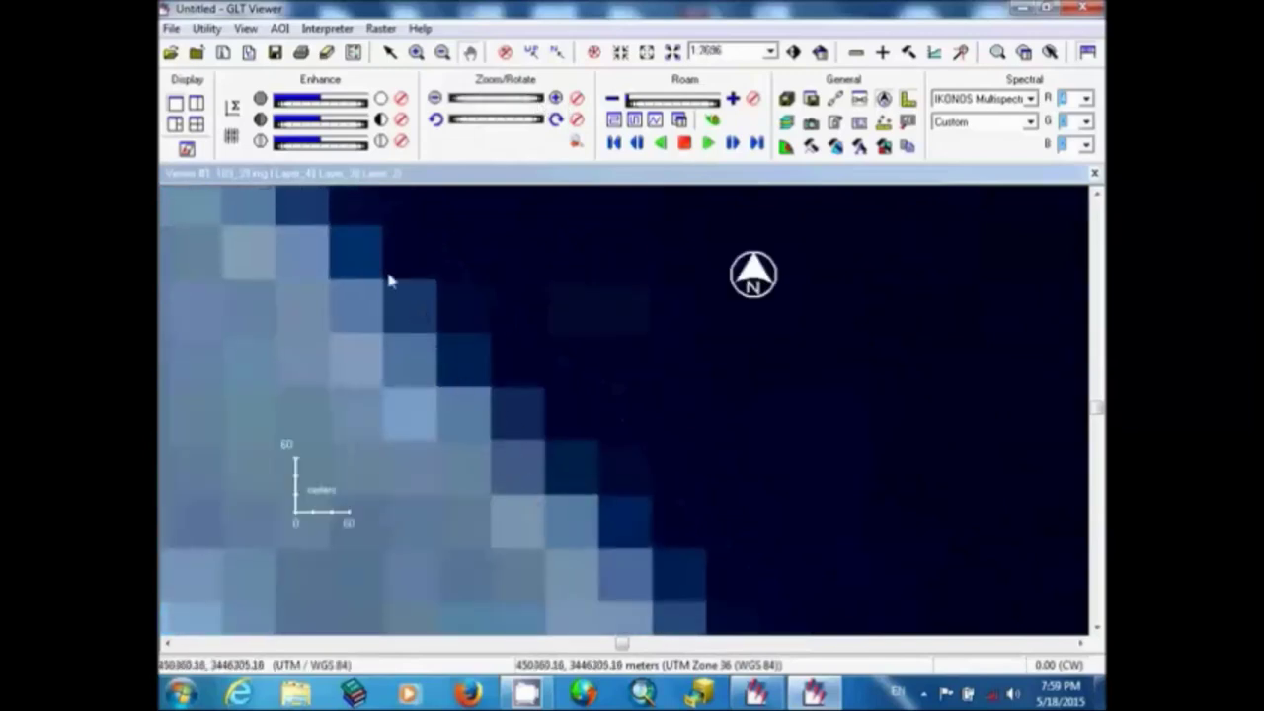
pyautogui.moveTo(533, 98); pyautogui.dragTo(481, 110)
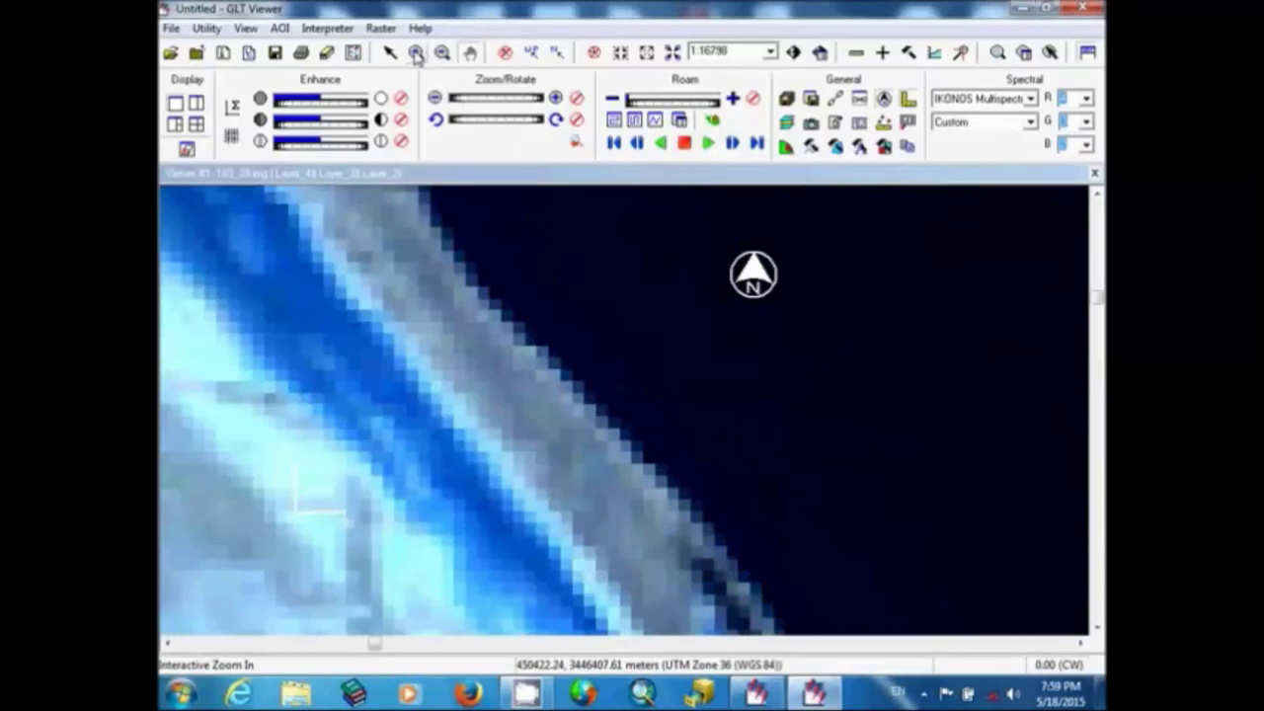
# Step: Zoom in stepwise on the coast through 1:2100 to a 1:1050 scale
pyautogui.click(415, 55)
pyautogui.click(521, 282)
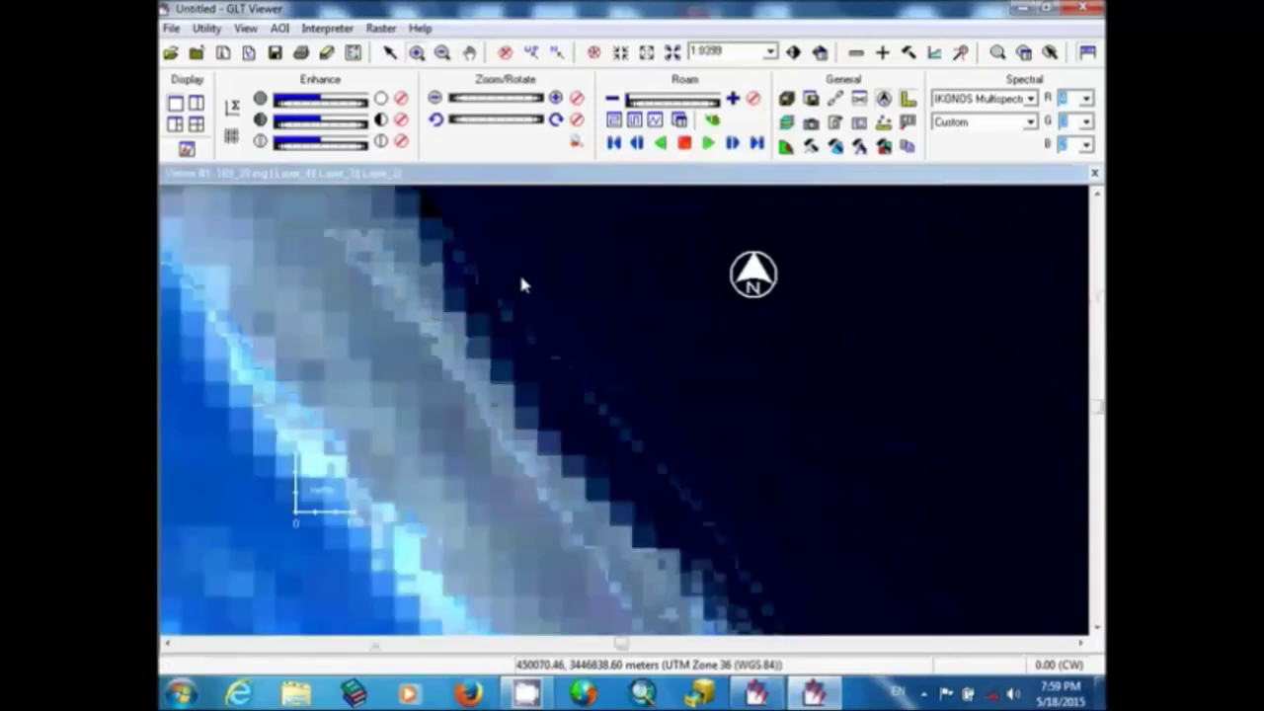
pyautogui.click(480, 381)
pyautogui.click(550, 327)
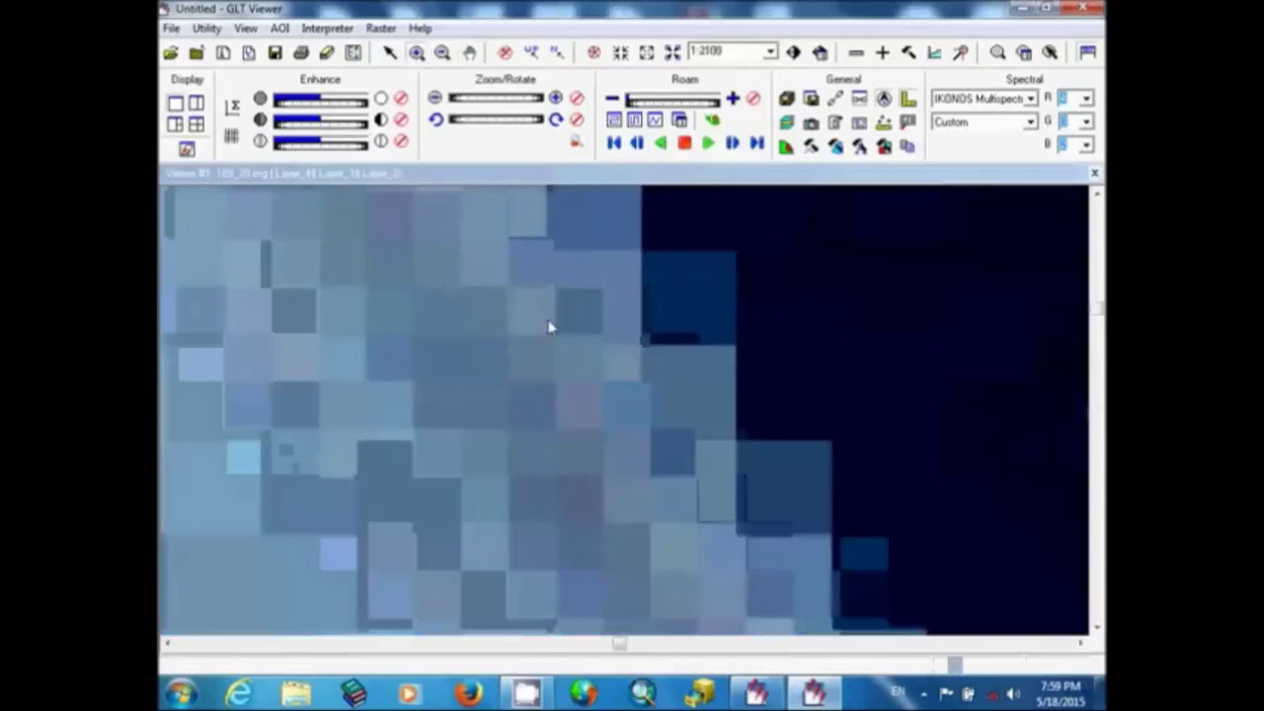
pyautogui.click(601, 318)
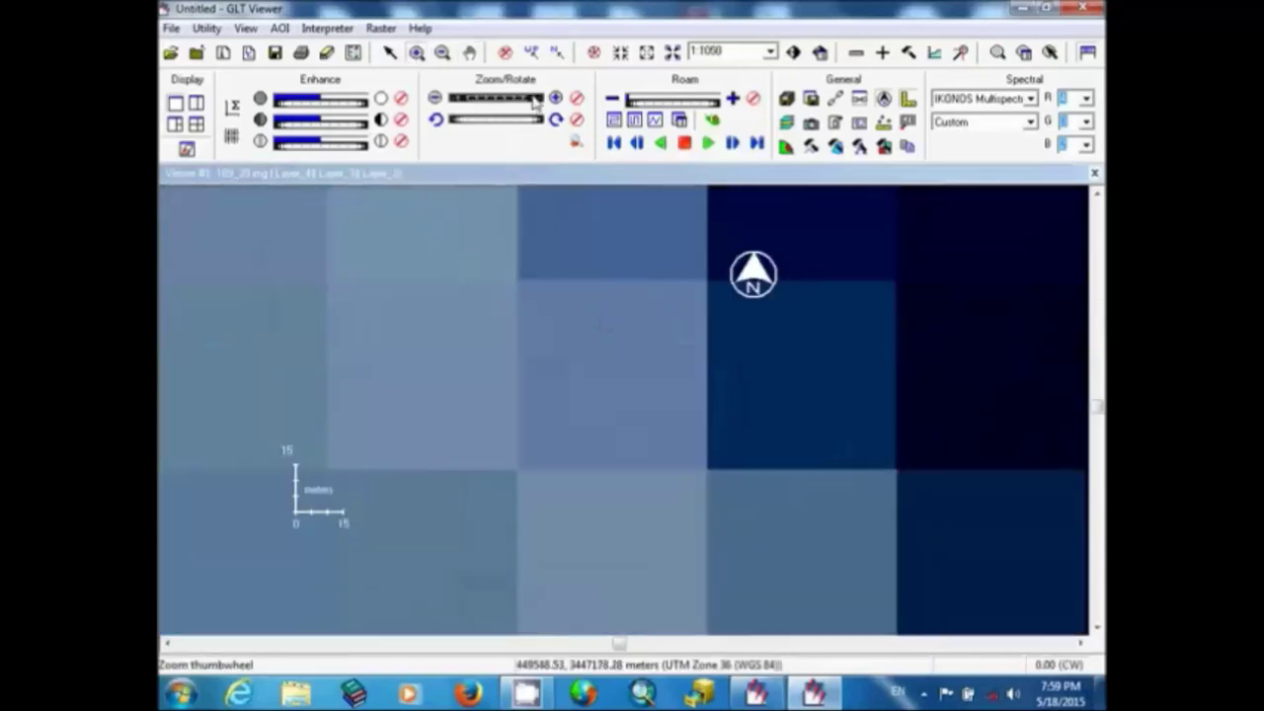
# Step: Zoom in on the coastline, then fit the whole image to the window
pyautogui.moveTo(534, 103); pyautogui.dragTo(484, 113)
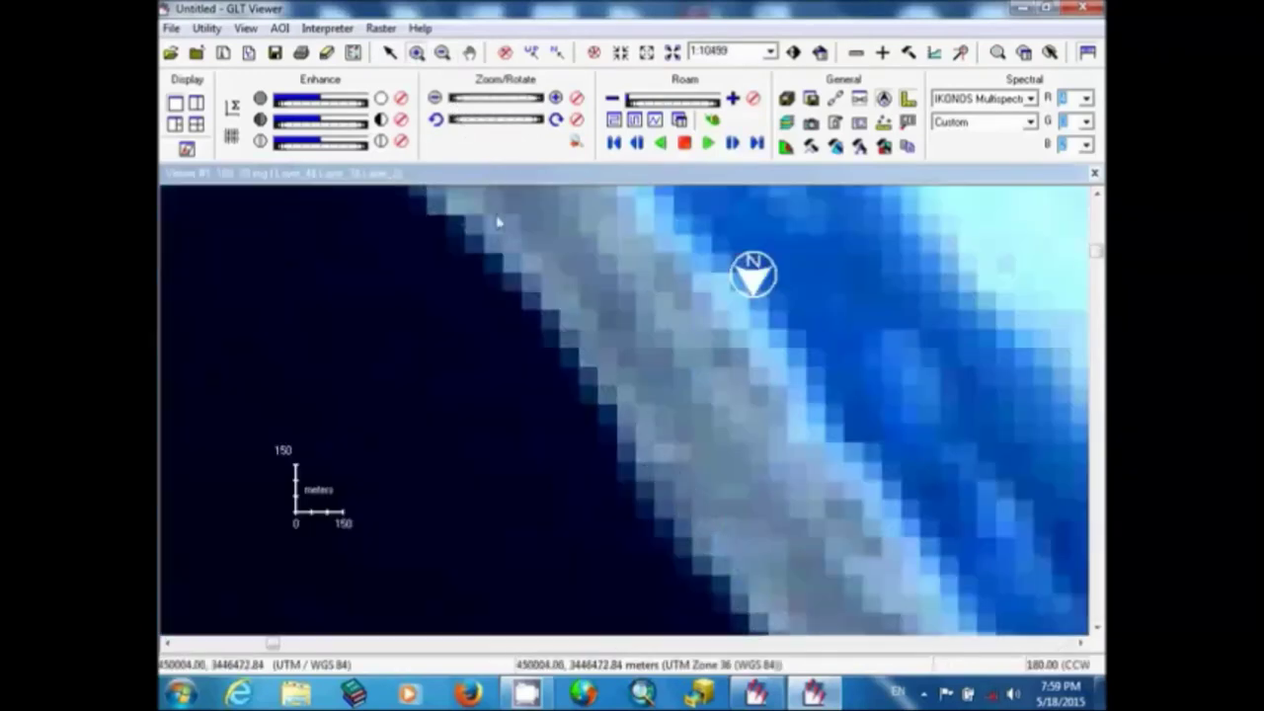
pyautogui.click(417, 52)
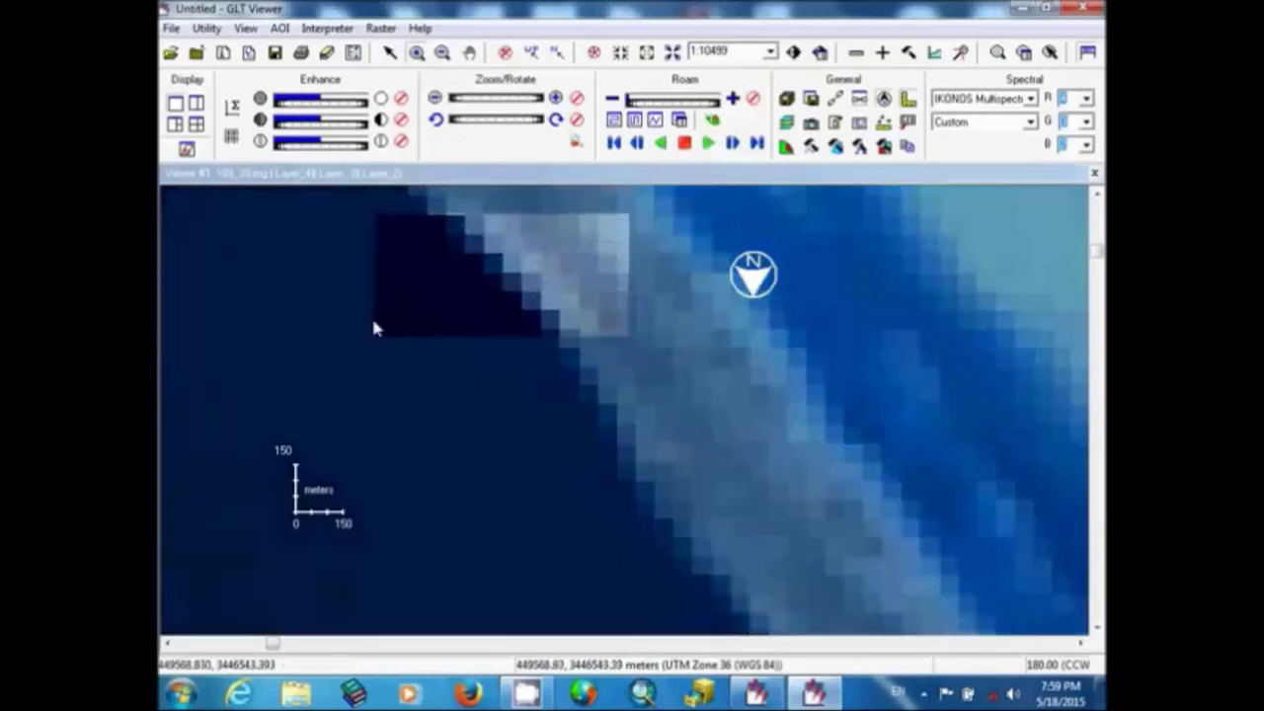
pyautogui.click(373, 329)
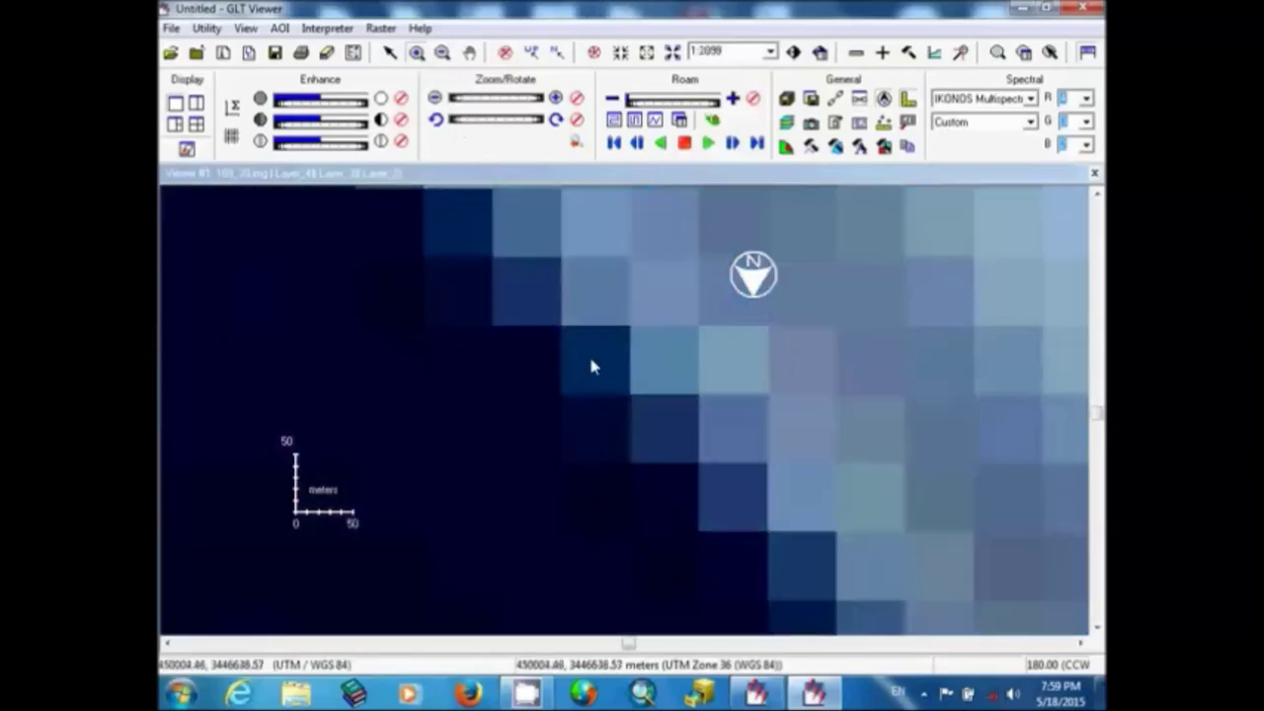
pyautogui.rightClick(615, 345)
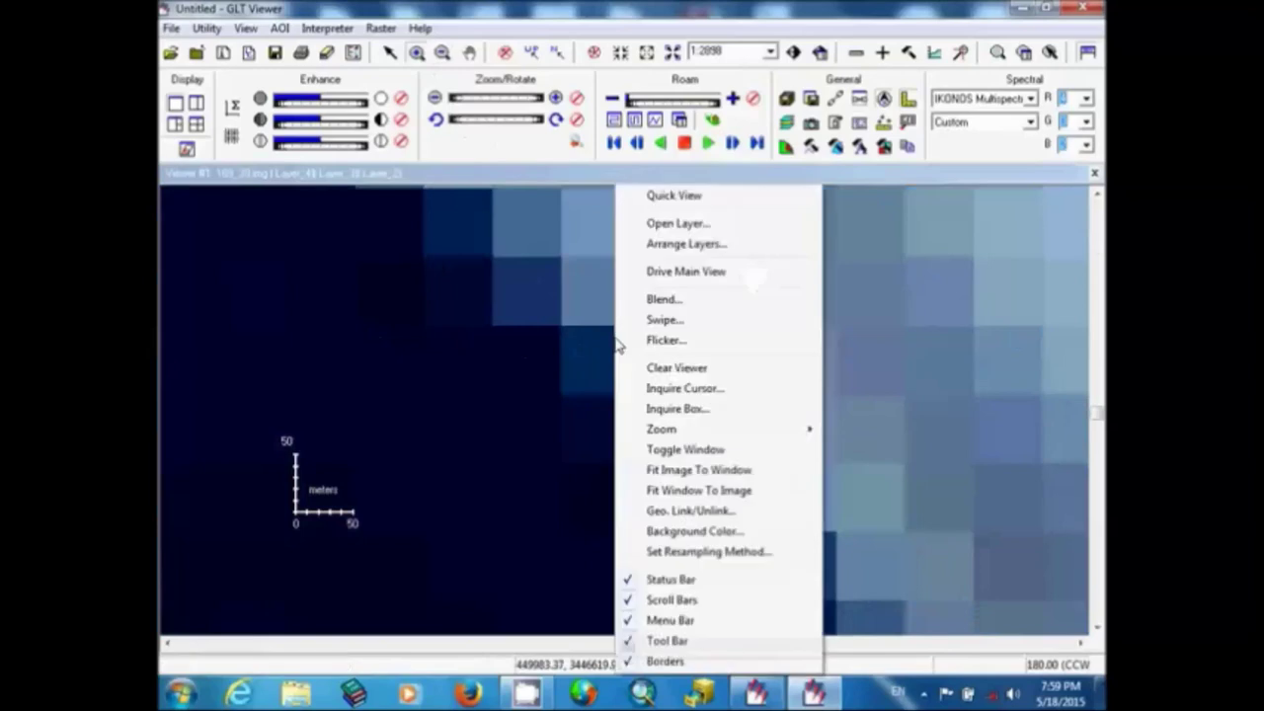
pyautogui.click(720, 471)
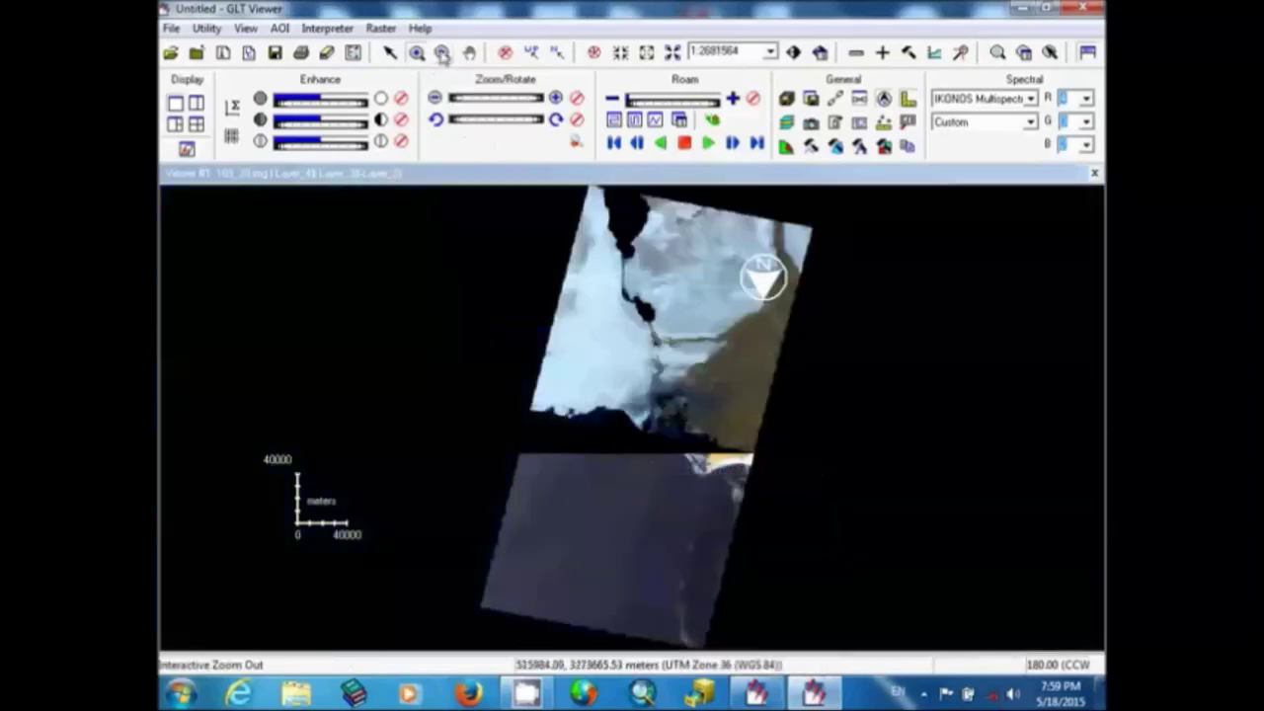
# Step: Shift the image left and rotate it 10° counter-clockwise so north points up
pyautogui.click(470, 54)
pyautogui.moveTo(692, 346); pyautogui.dragTo(646, 362)
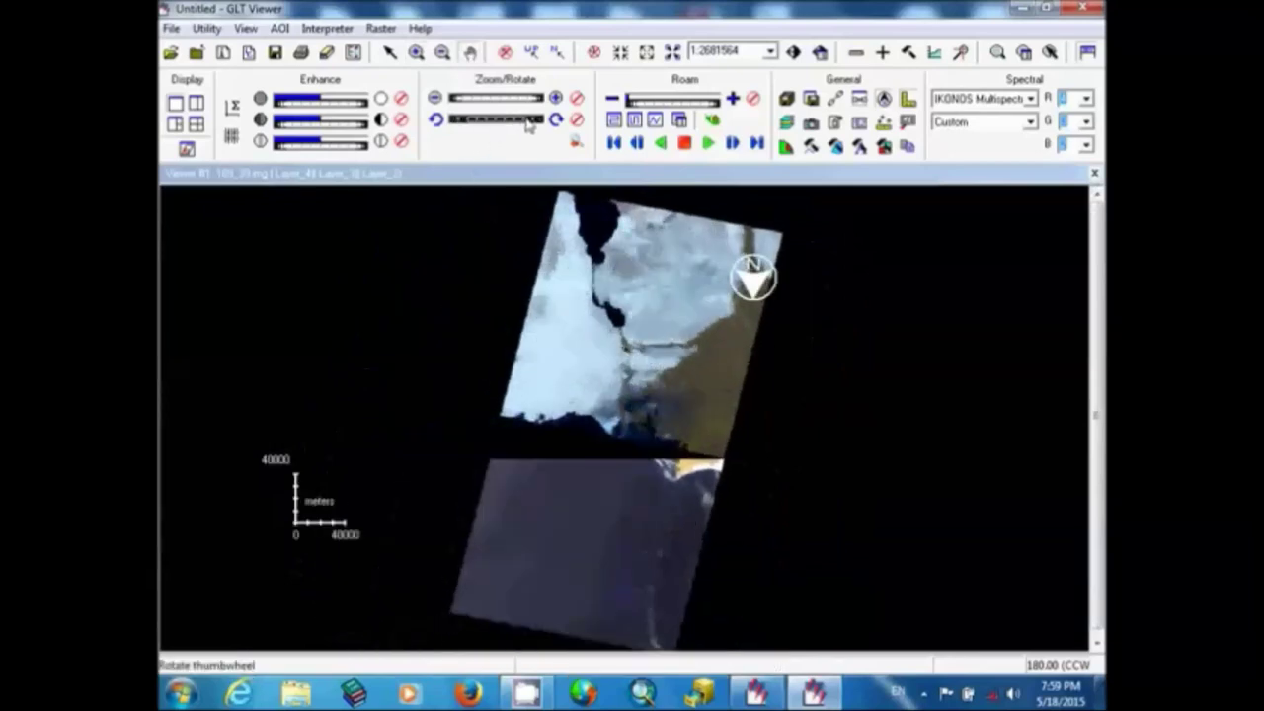
pyautogui.moveTo(528, 121); pyautogui.dragTo(435, 136)
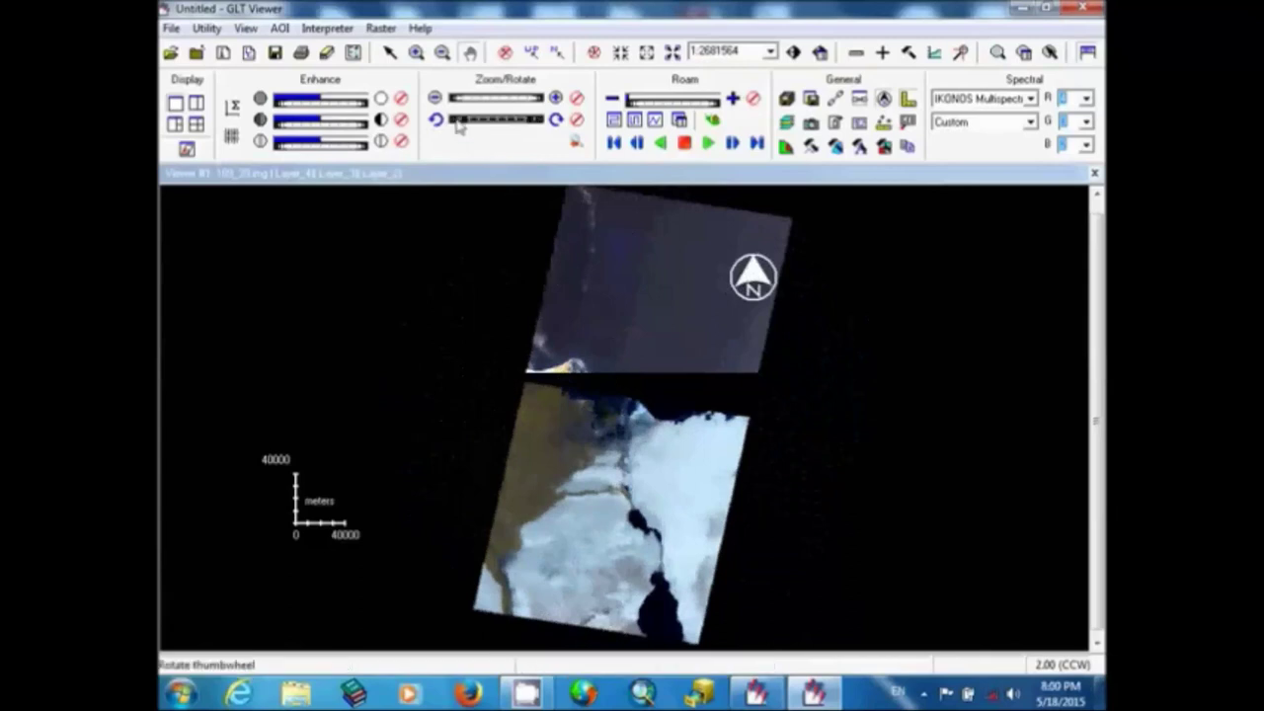
pyautogui.moveTo(457, 125); pyautogui.dragTo(442, 153)
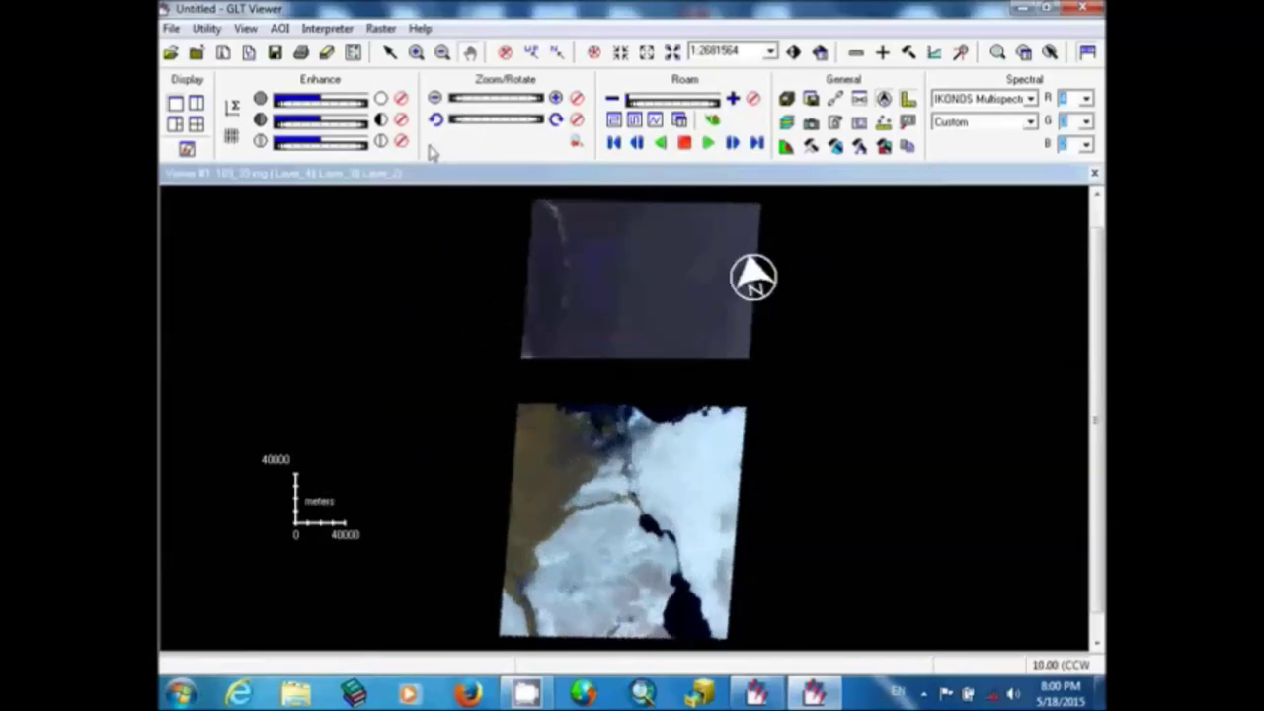
# Step: Set the spectral sensor to Landsat IV MSS with the False Color IR band combination
pyautogui.click(1030, 99)
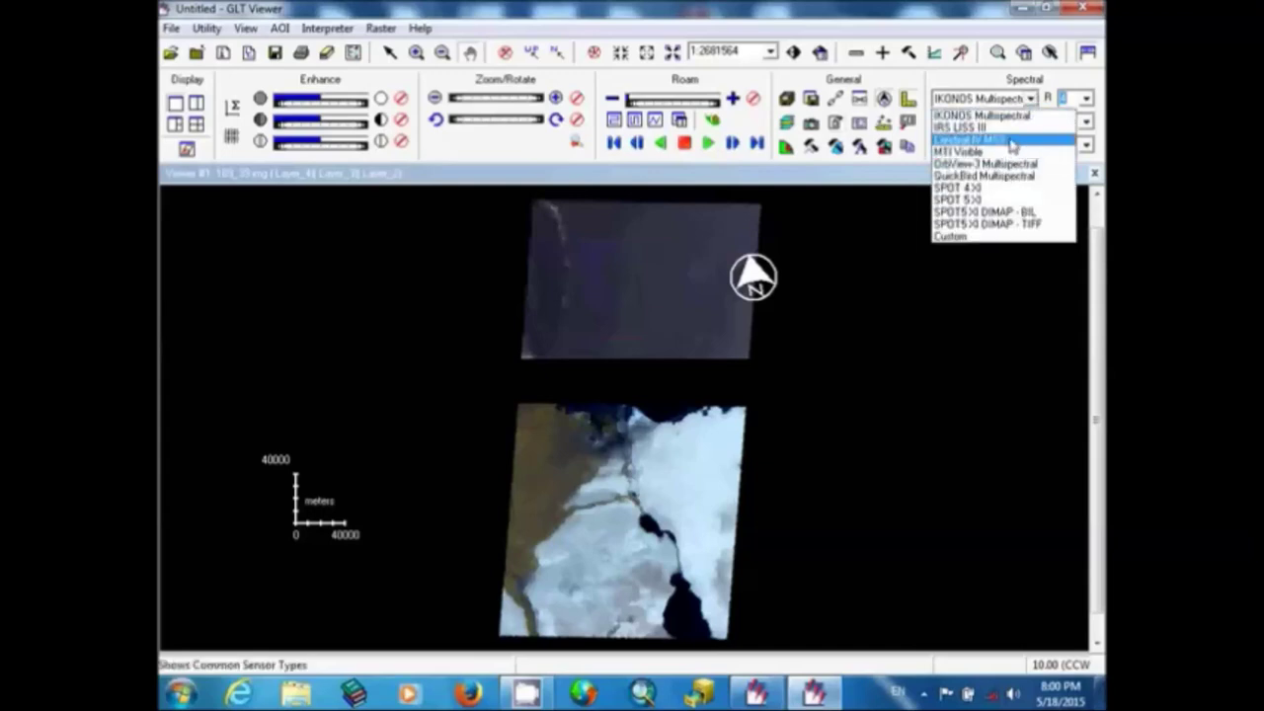
pyautogui.click(1011, 141)
pyautogui.click(1030, 124)
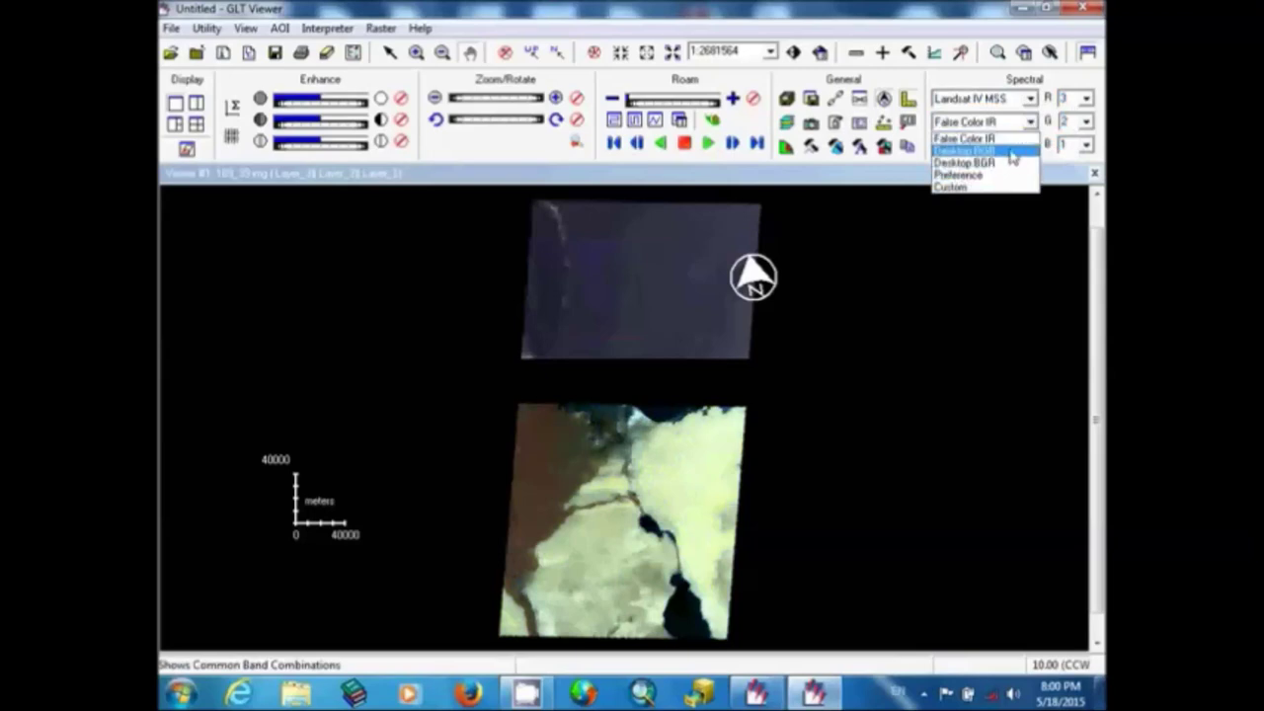
pyautogui.click(1012, 140)
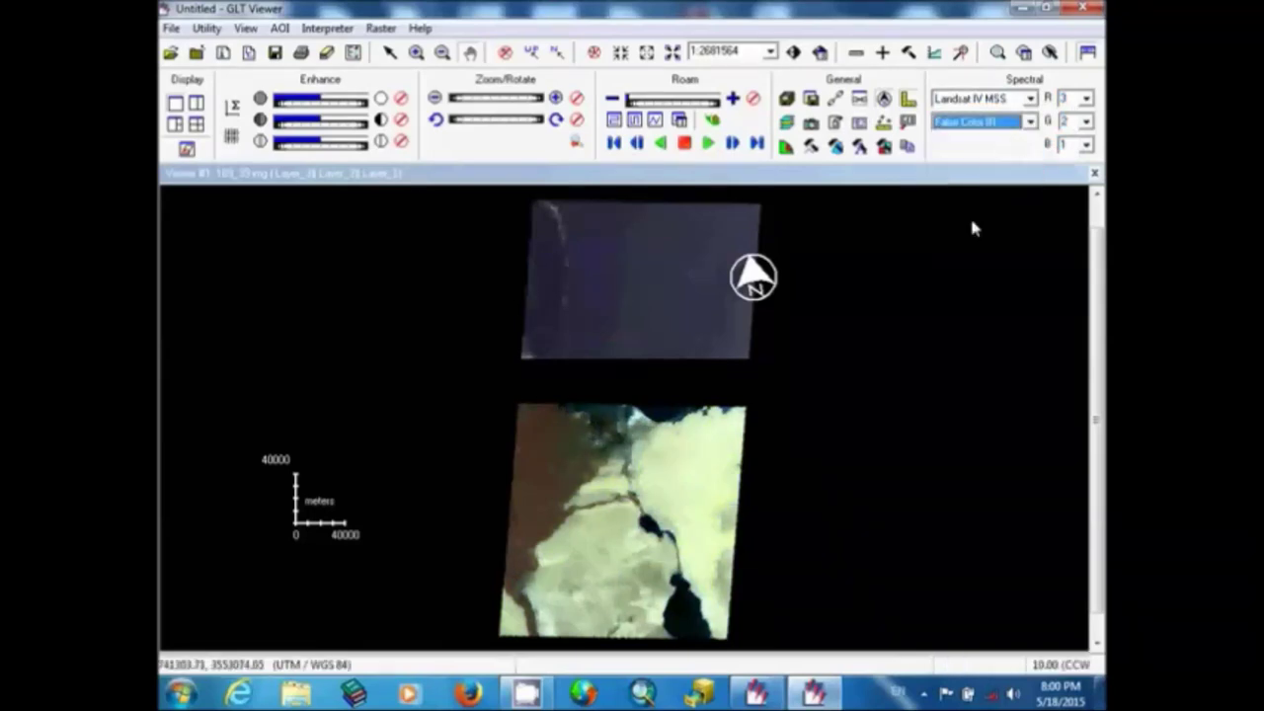
# Step: Zoom in closely on the river bend, then open a second viewer
pyautogui.click(417, 51)
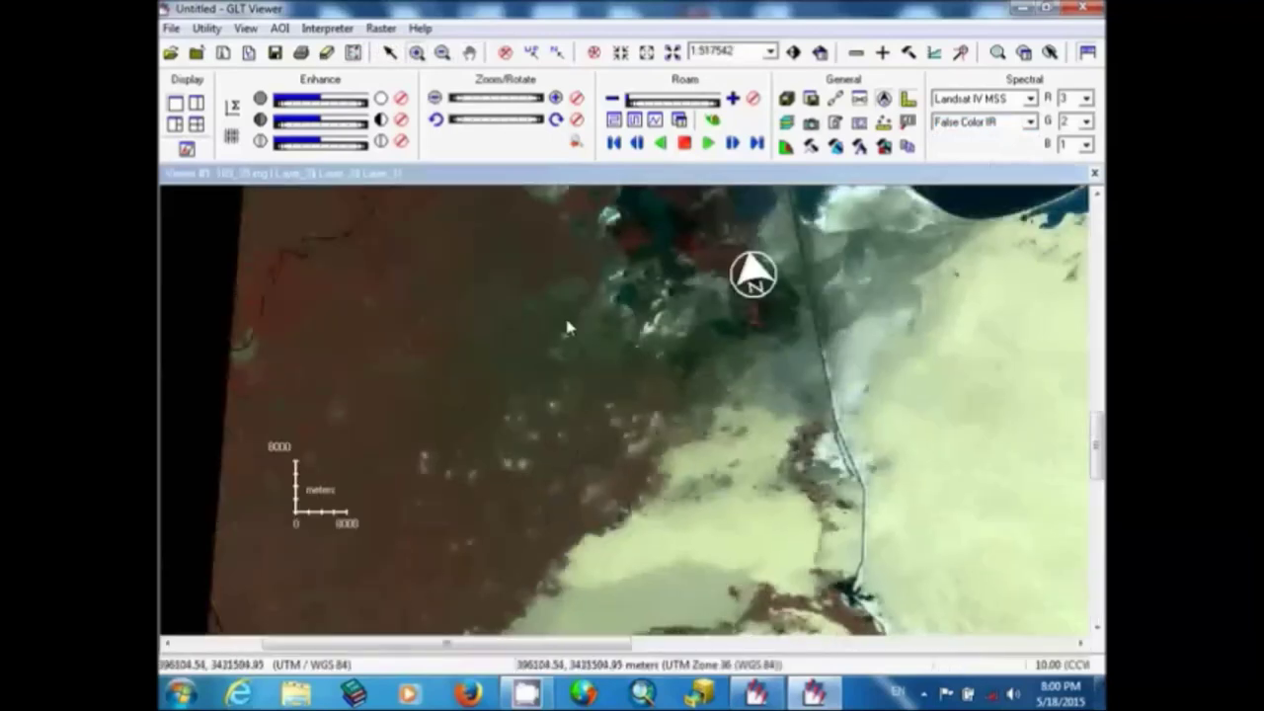
pyautogui.click(550, 314)
pyautogui.click(355, 309)
pyautogui.click(446, 338)
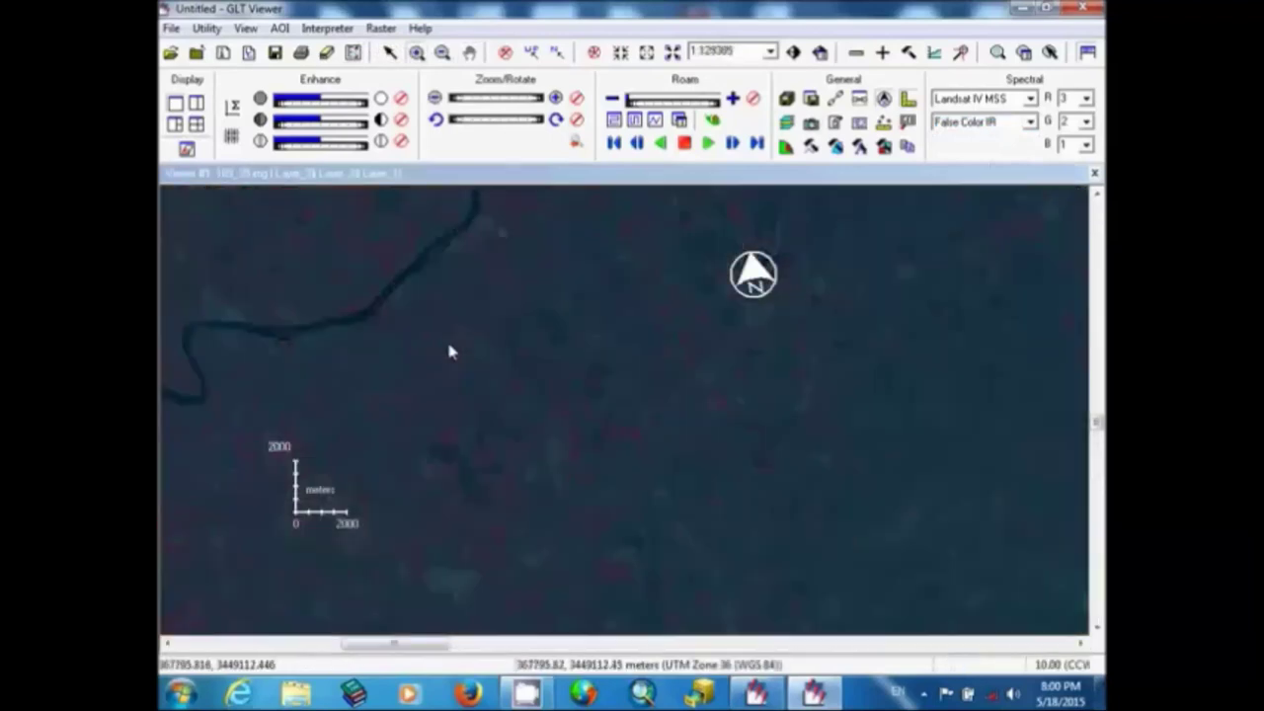
pyautogui.click(447, 345)
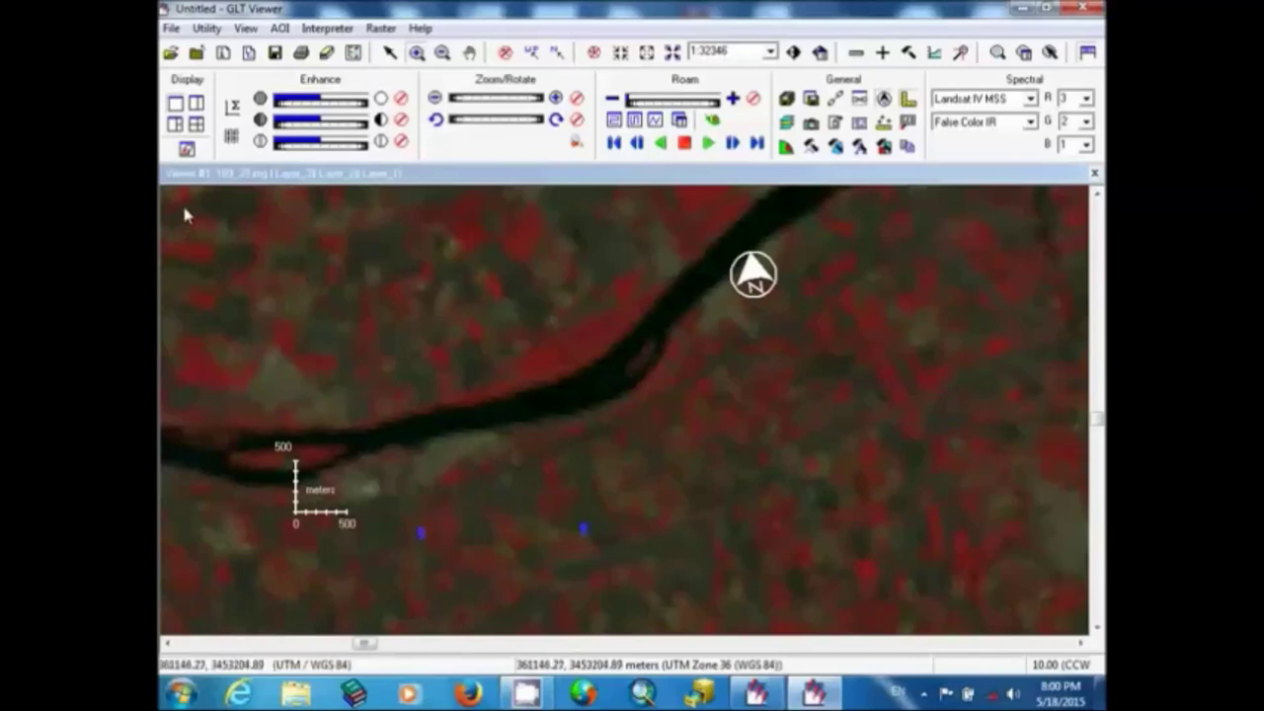
pyautogui.click(196, 102)
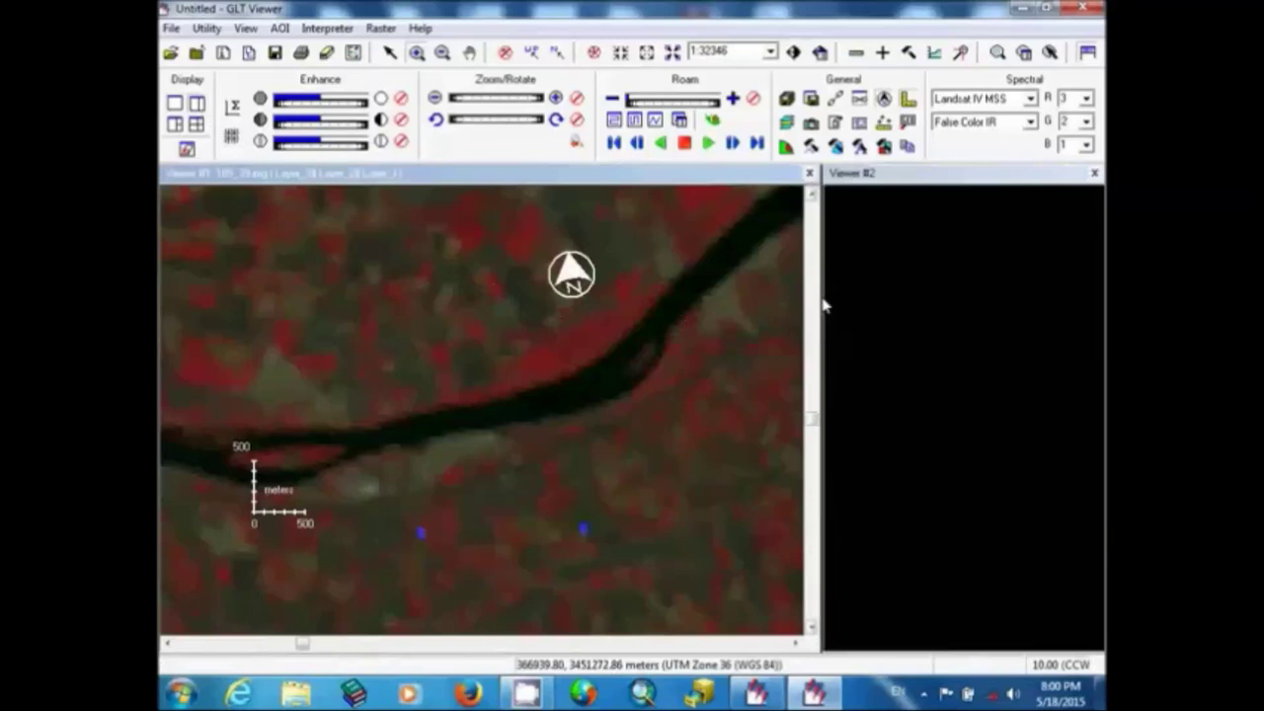
# Step: Widen Viewer #2, refit Viewer #1 and zoom it twice on the coast, then open Select Layer To Add
pyautogui.moveTo(822, 304); pyautogui.dragTo(613, 310)
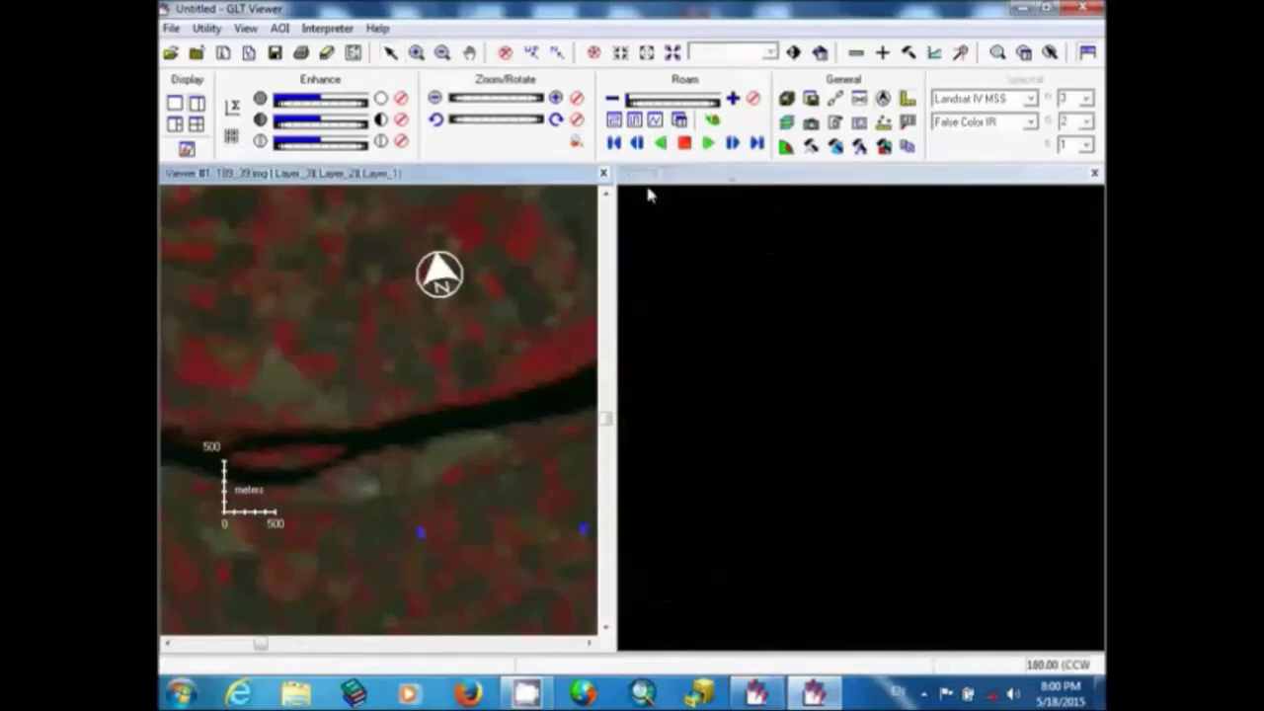
pyautogui.rightClick(298, 269)
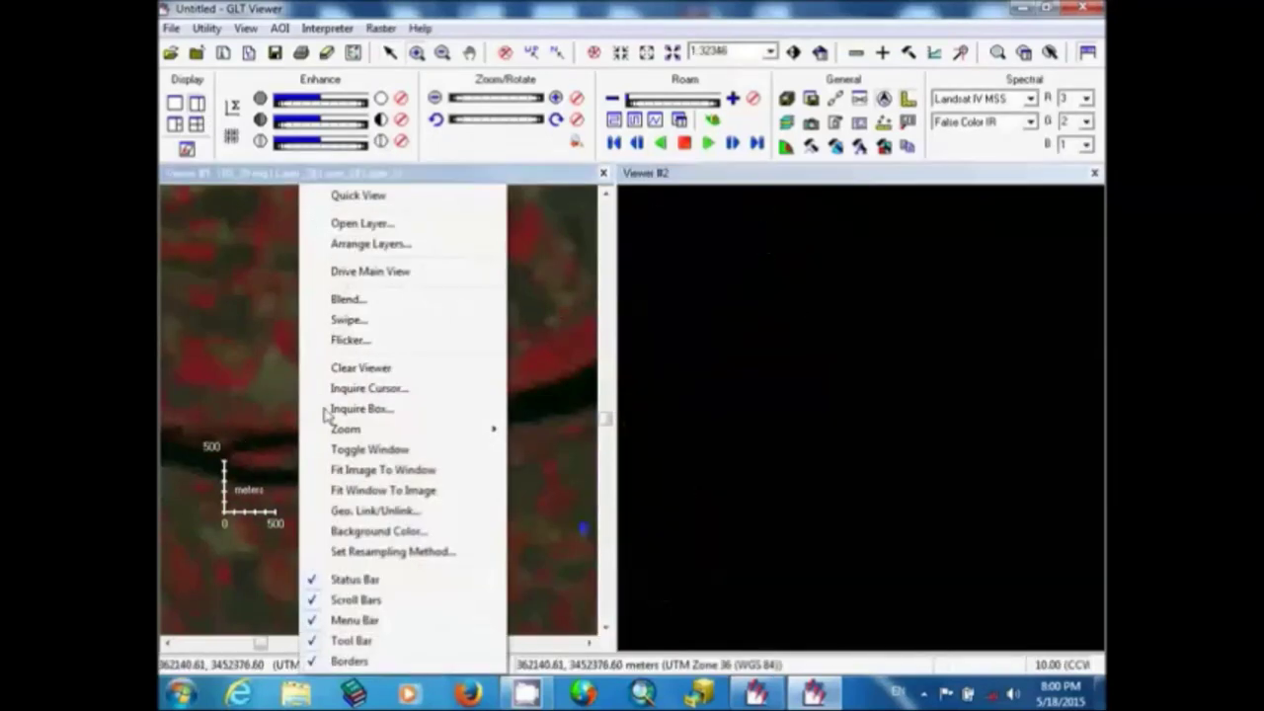
pyautogui.click(364, 471)
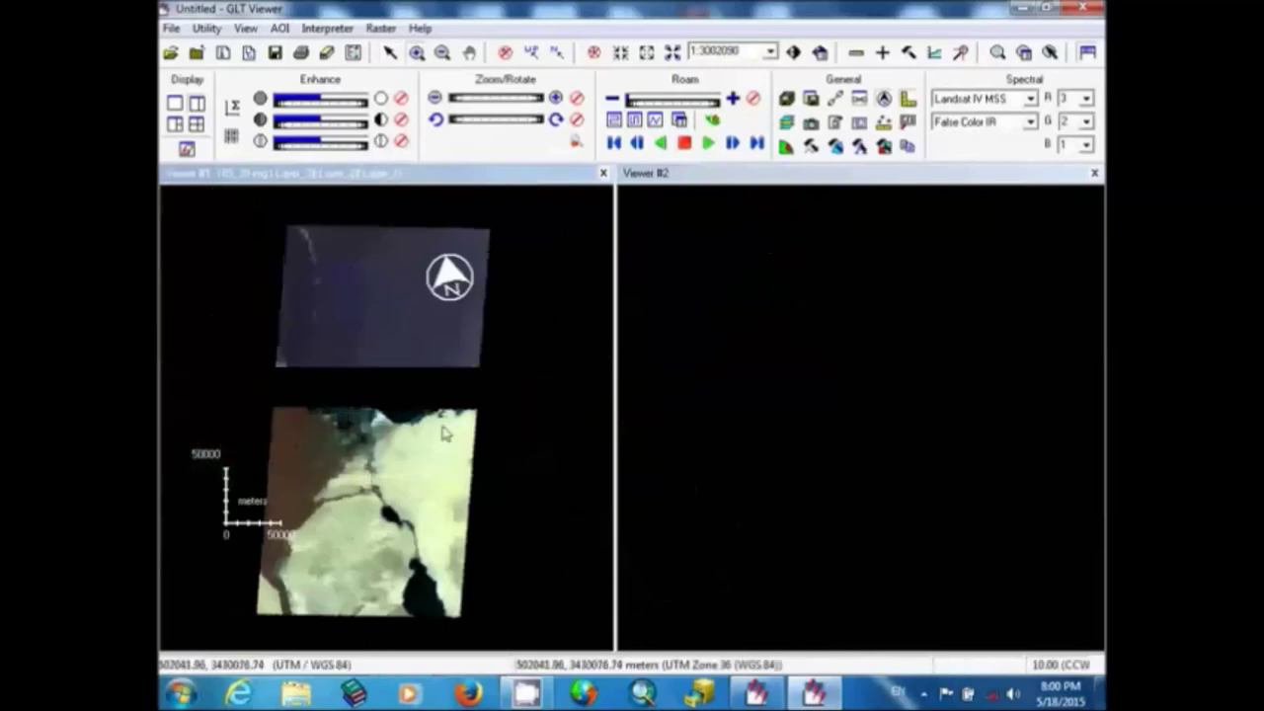
pyautogui.click(416, 55)
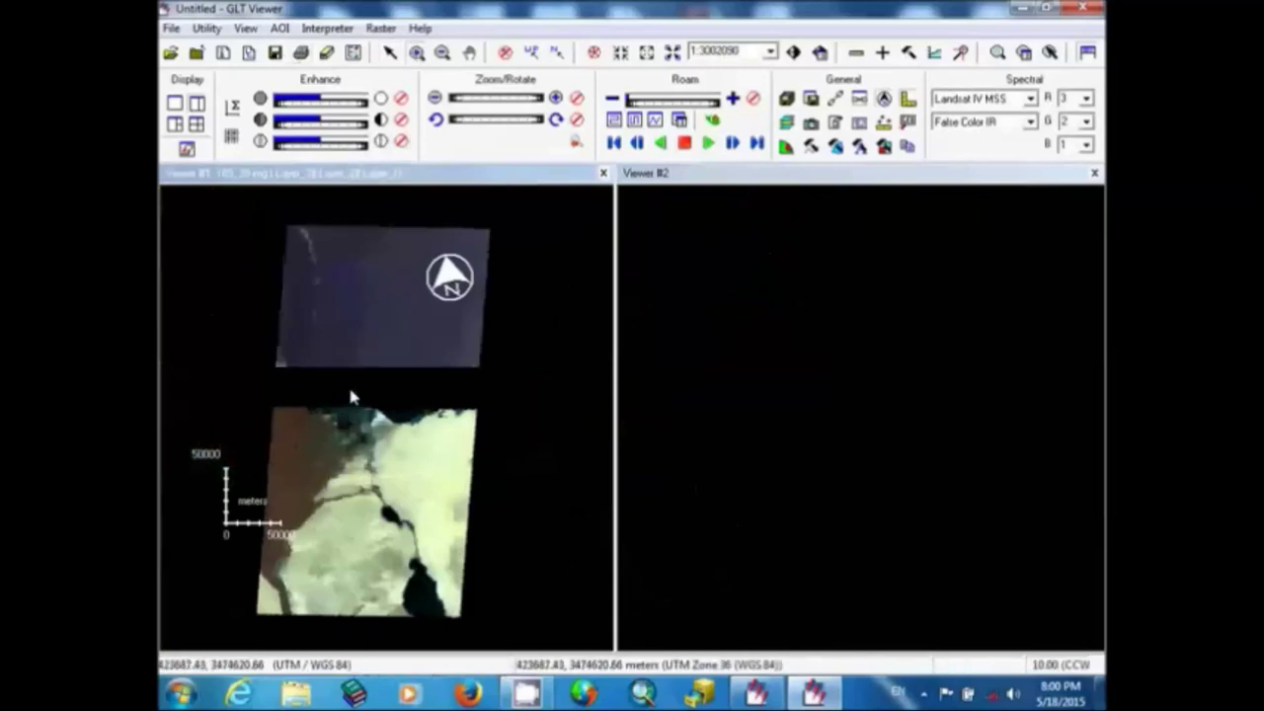
pyautogui.click(316, 474)
pyautogui.click(316, 476)
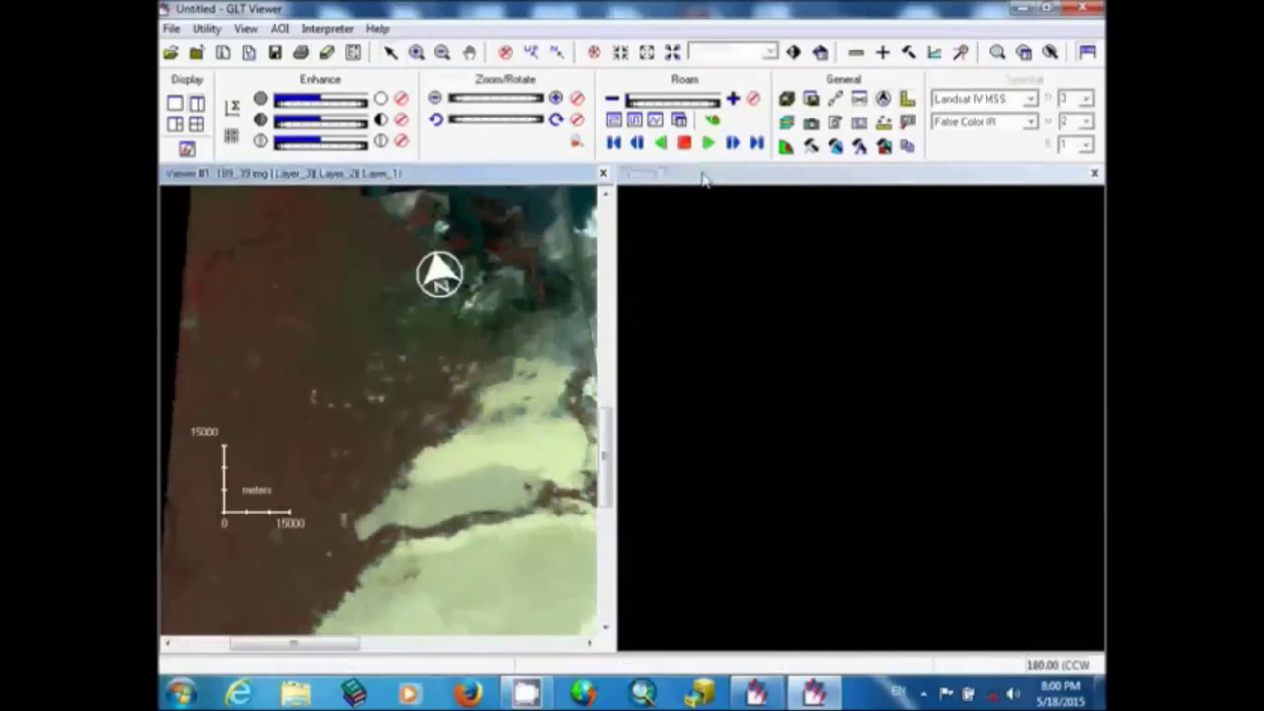
pyautogui.click(170, 54)
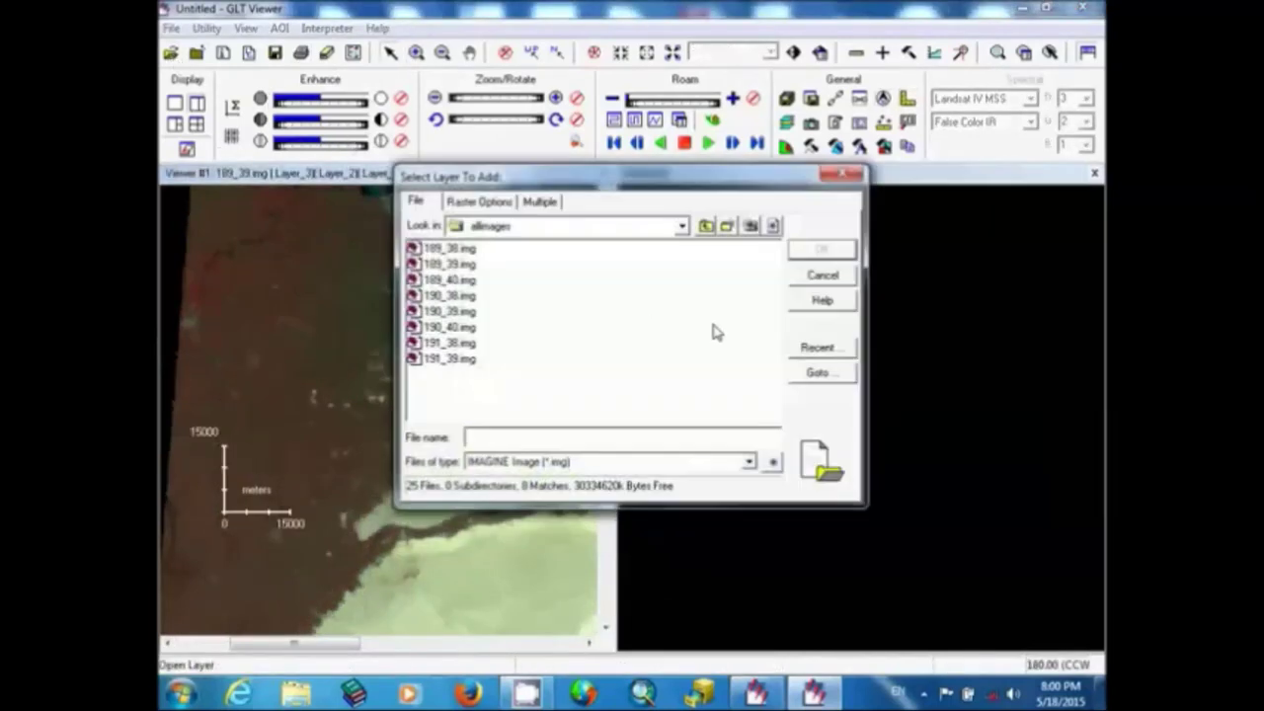
# Step: Go up to the works folder and load Delta_landsat_ETM/delta_etm_clip.img into Viewer #2
pyautogui.click(706, 227)
pyautogui.click(705, 226)
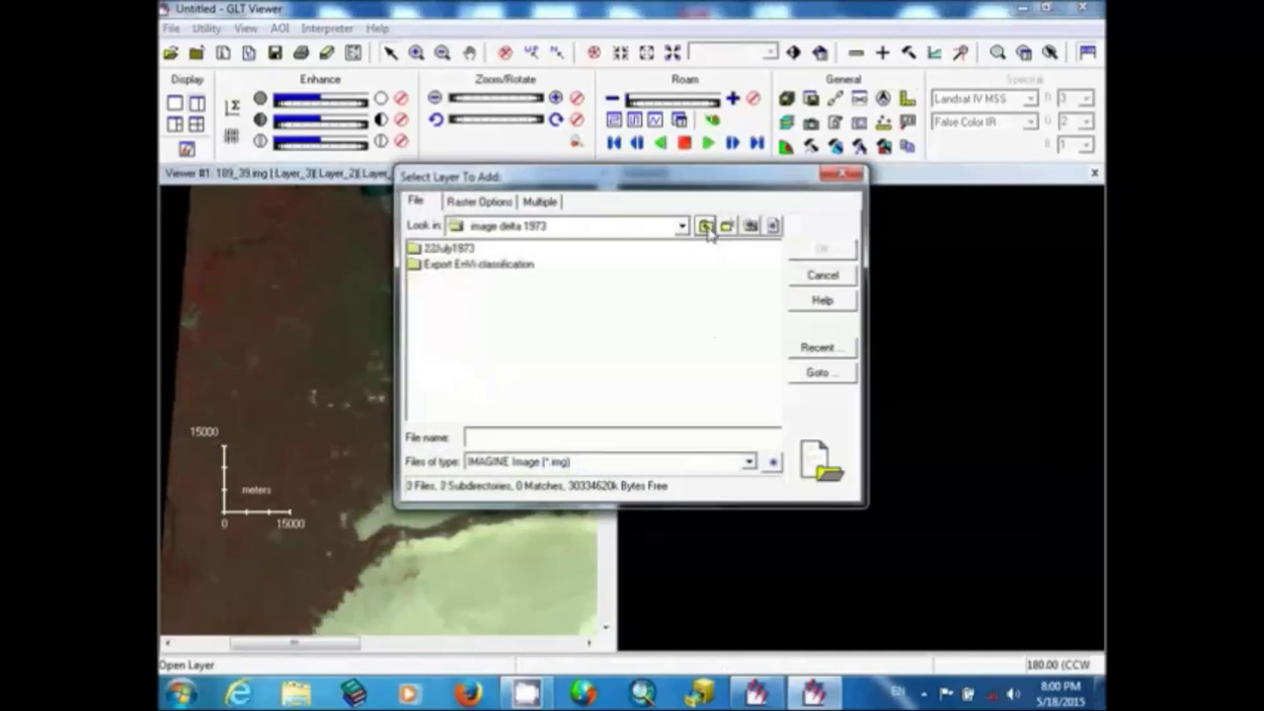
pyautogui.click(704, 226)
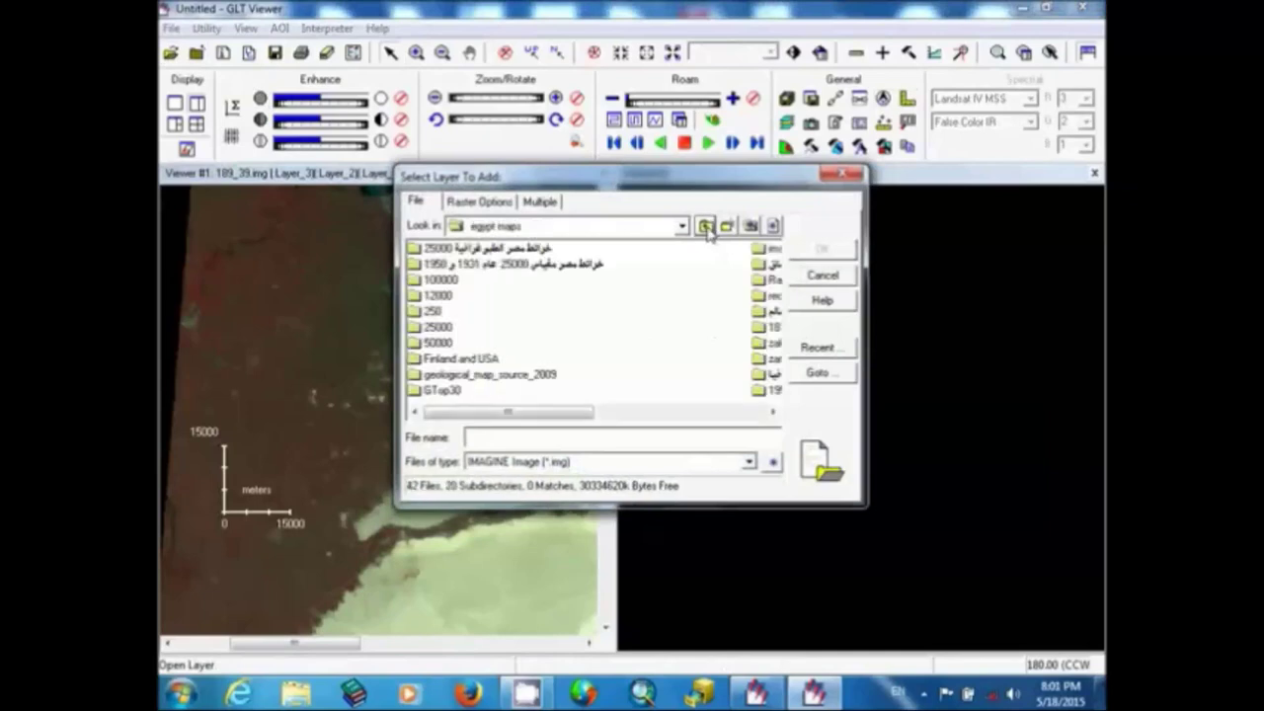
pyautogui.click(772, 413)
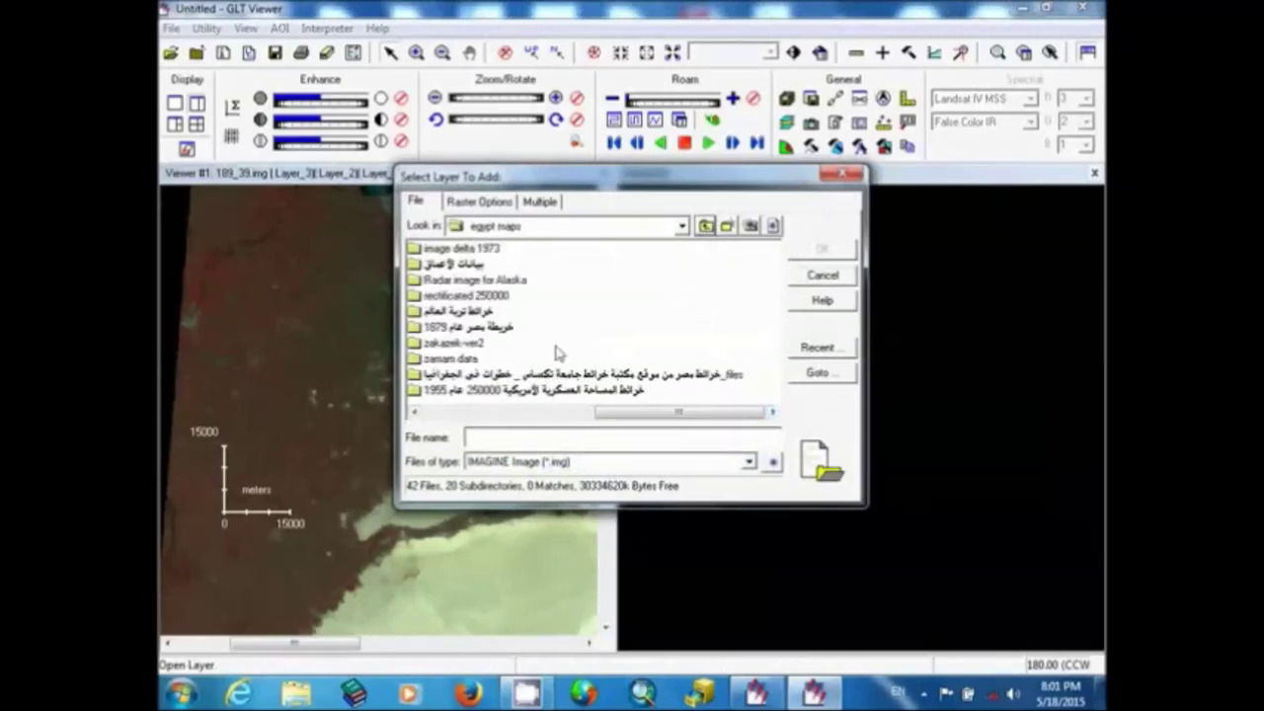
pyautogui.click(705, 227)
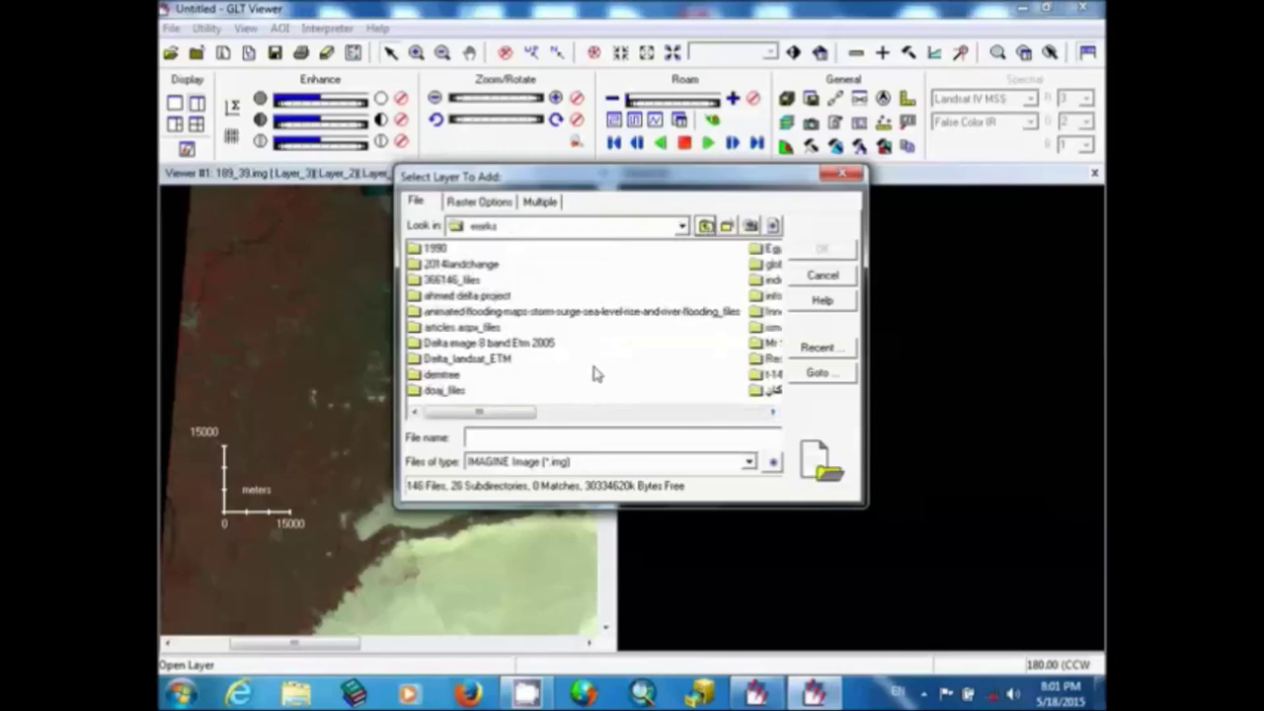
pyautogui.click(502, 361)
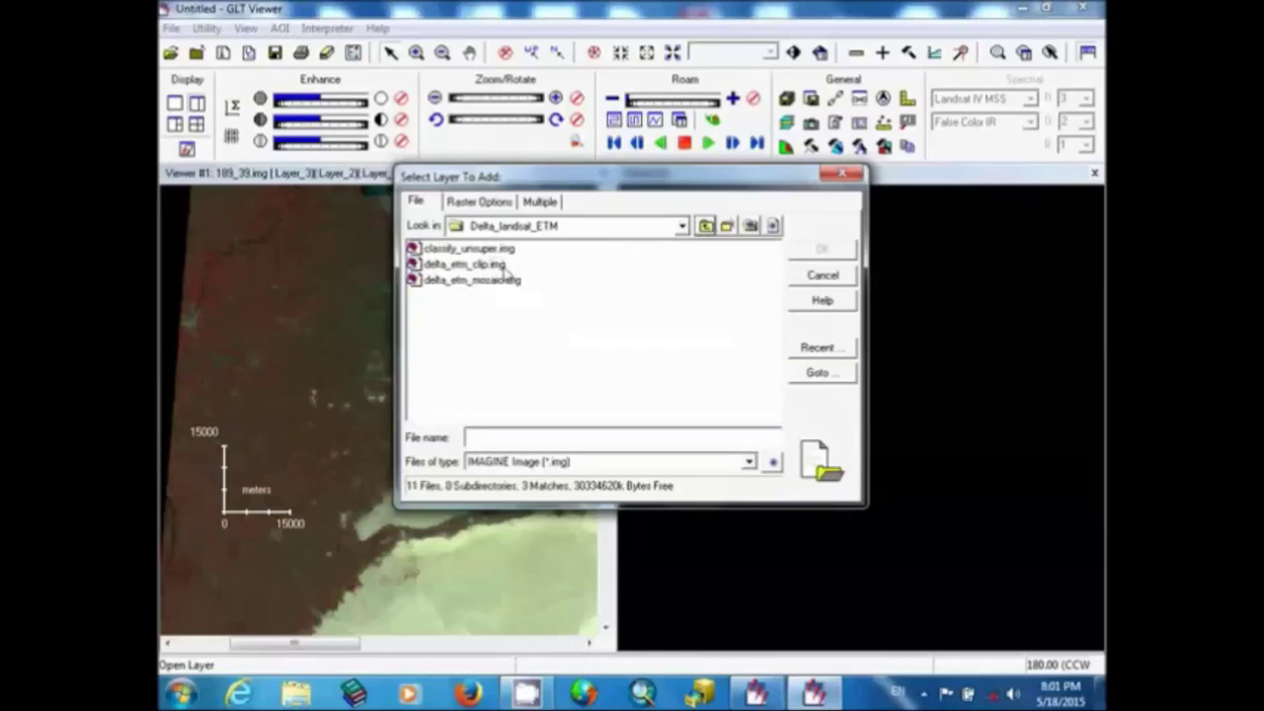
pyautogui.click(506, 267)
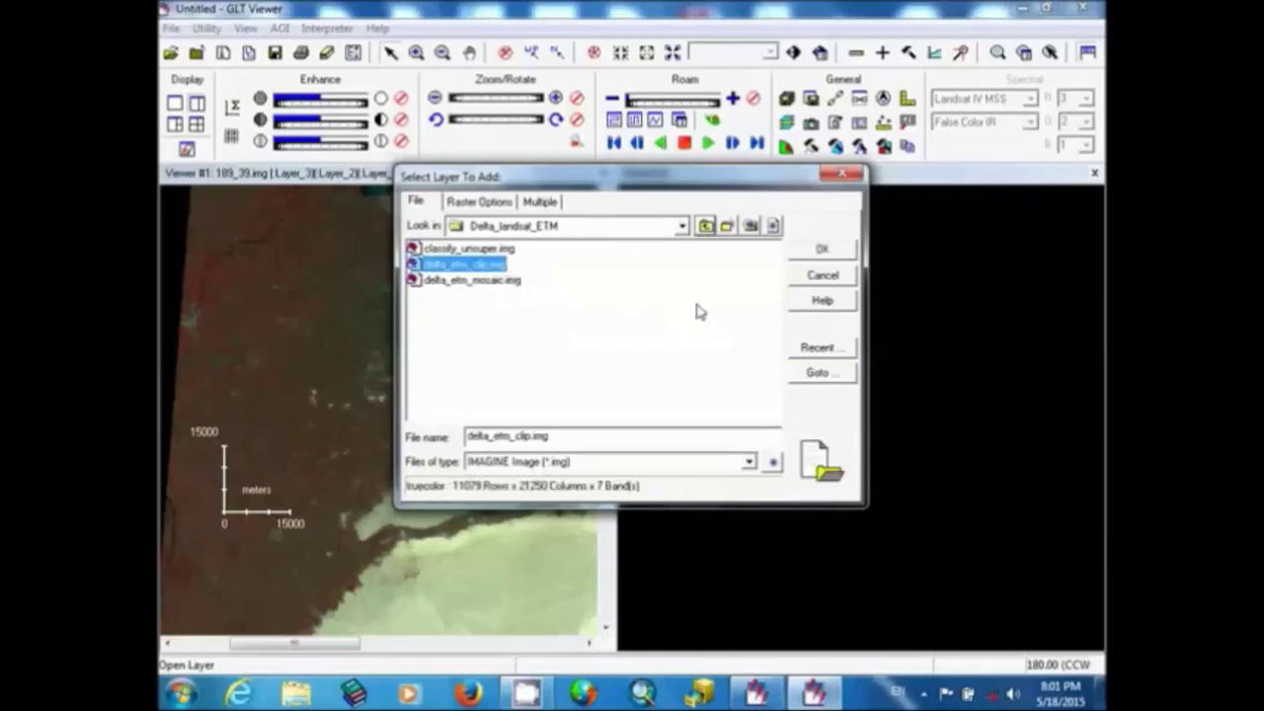
pyautogui.click(825, 251)
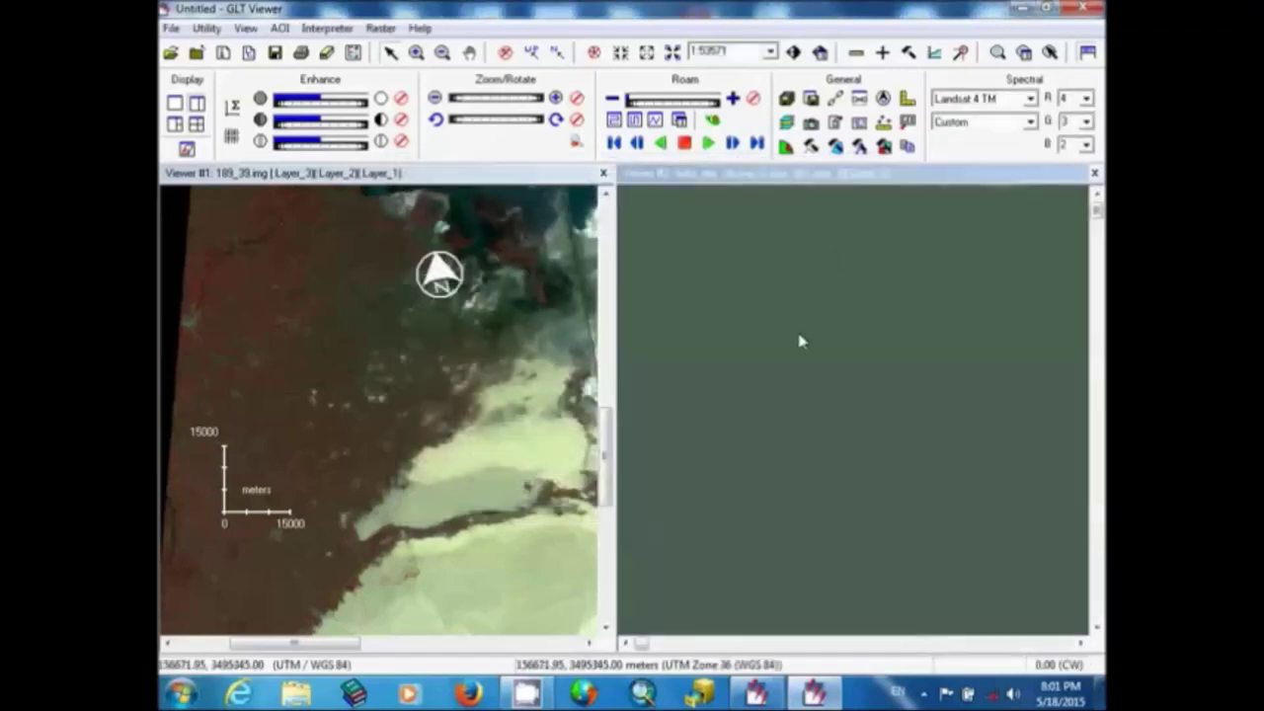
# Step: Fit delta_etm_clip.img to Viewer #2, zoom into the winding river, and show its image information
pyautogui.rightClick(799, 340)
pyautogui.click(882, 472)
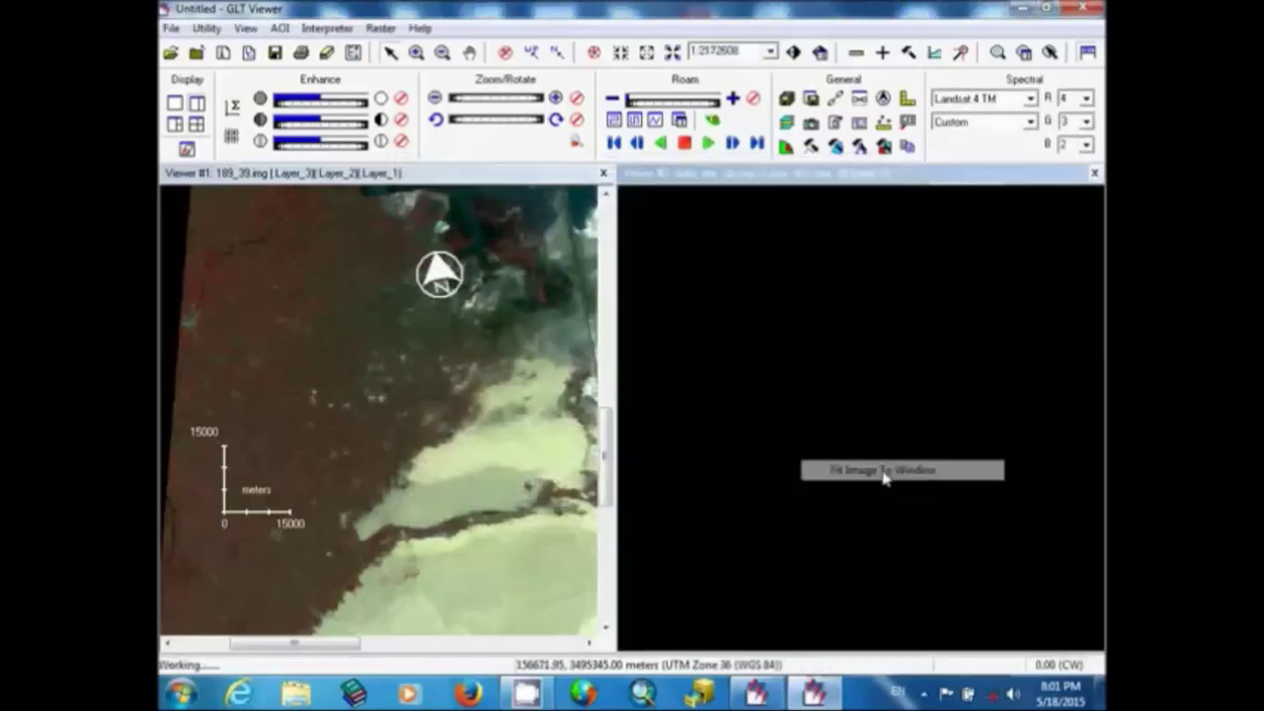
pyautogui.click(415, 52)
pyautogui.moveTo(874, 302); pyautogui.dragTo(790, 393)
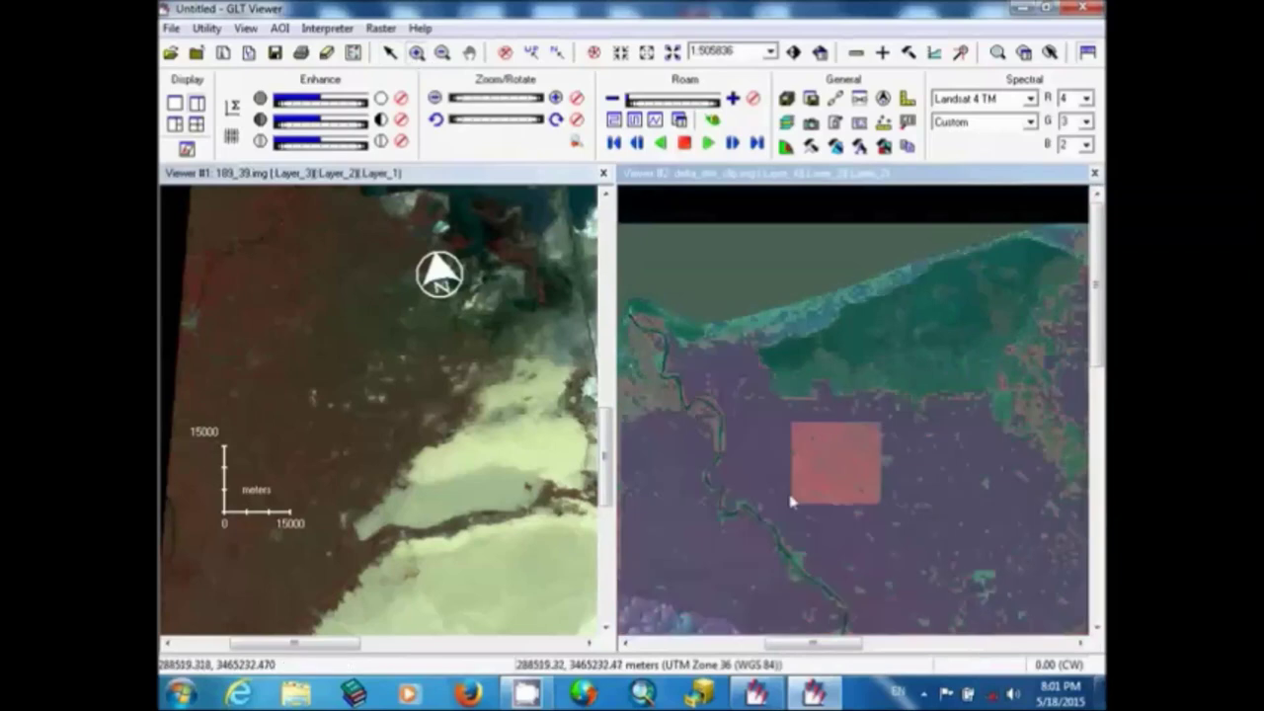
pyautogui.moveTo(882, 424); pyautogui.dragTo(701, 612)
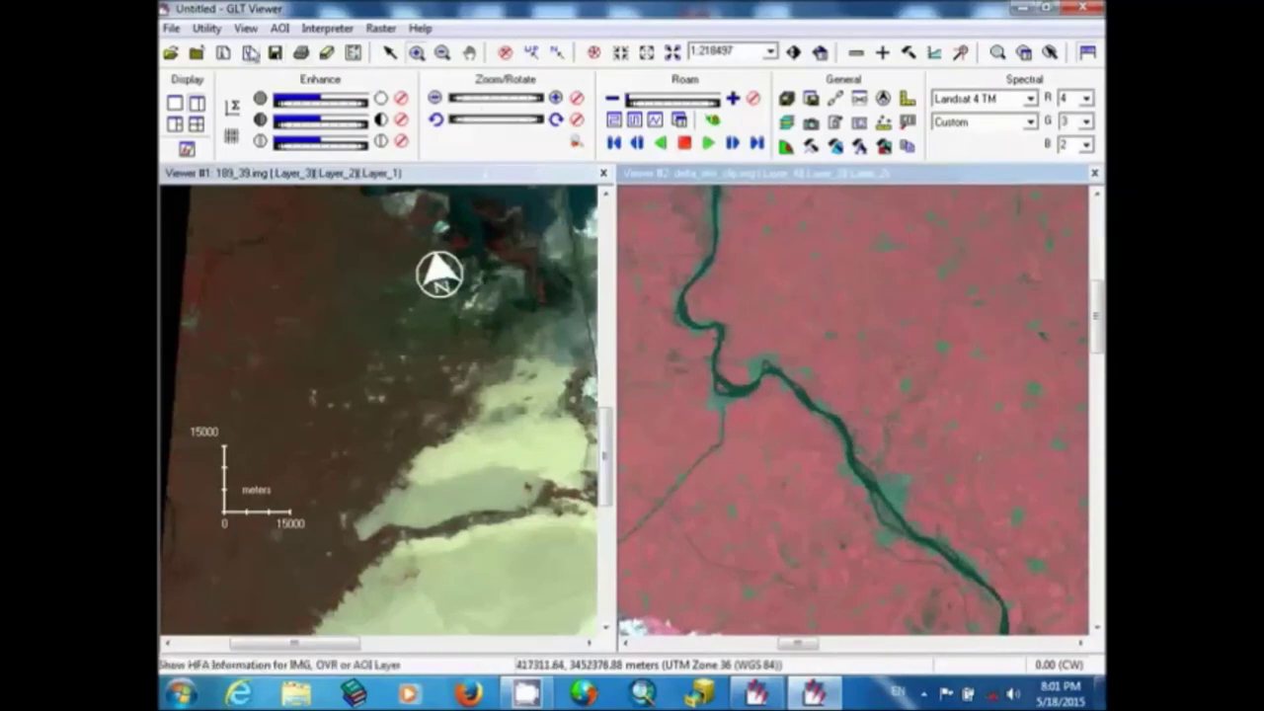
pyautogui.click(224, 53)
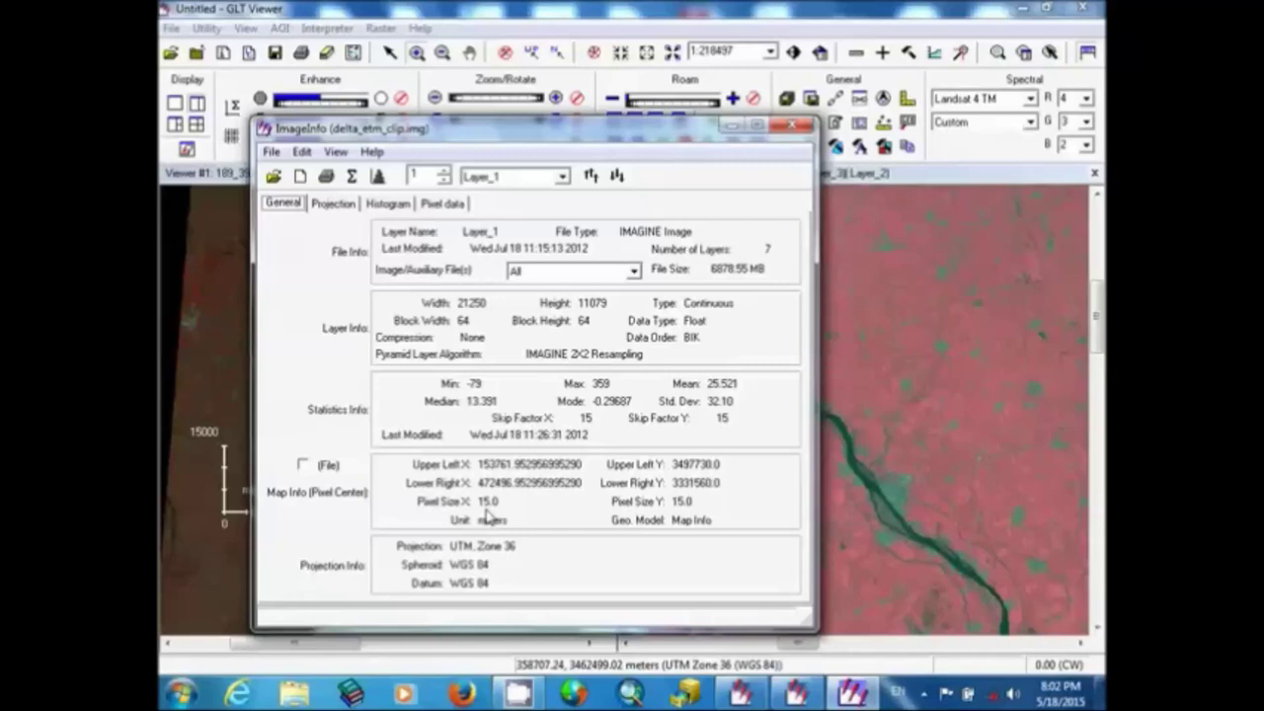
# Step: Check the 189_39.img information, then zoom Viewer #1 until its scale bar reads 400 meters
pyautogui.click(792, 125)
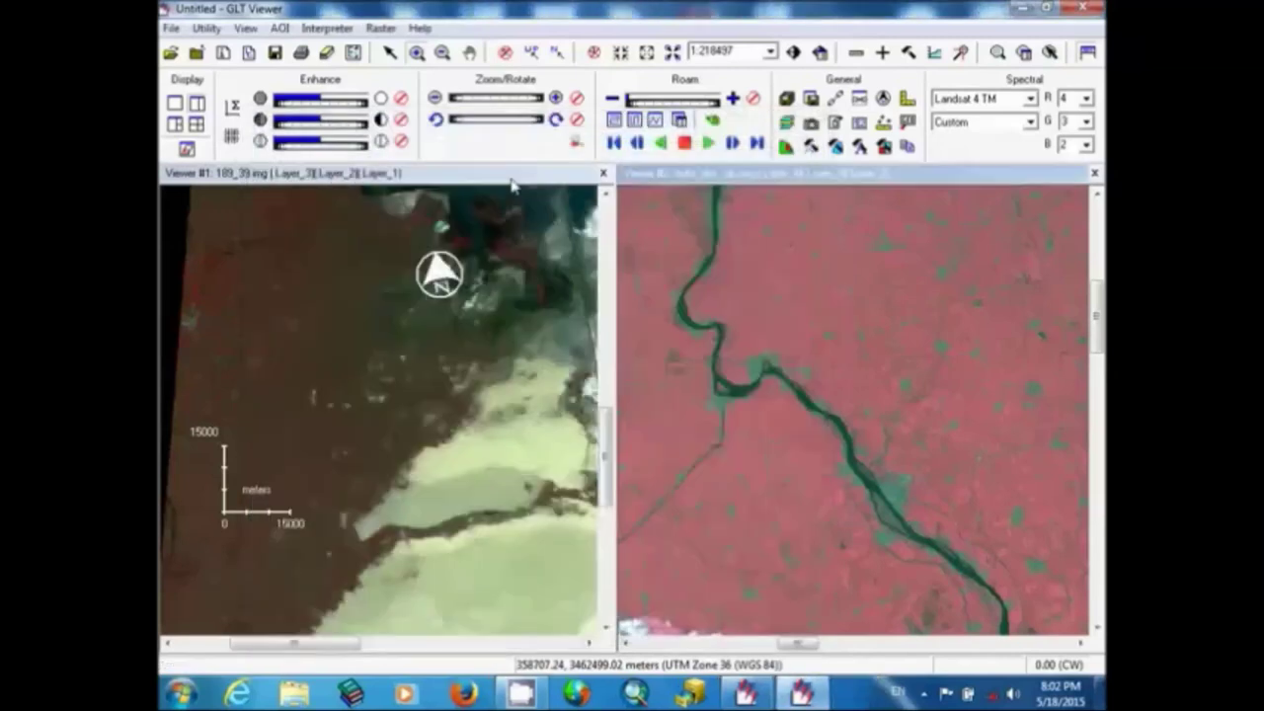
pyautogui.click(225, 55)
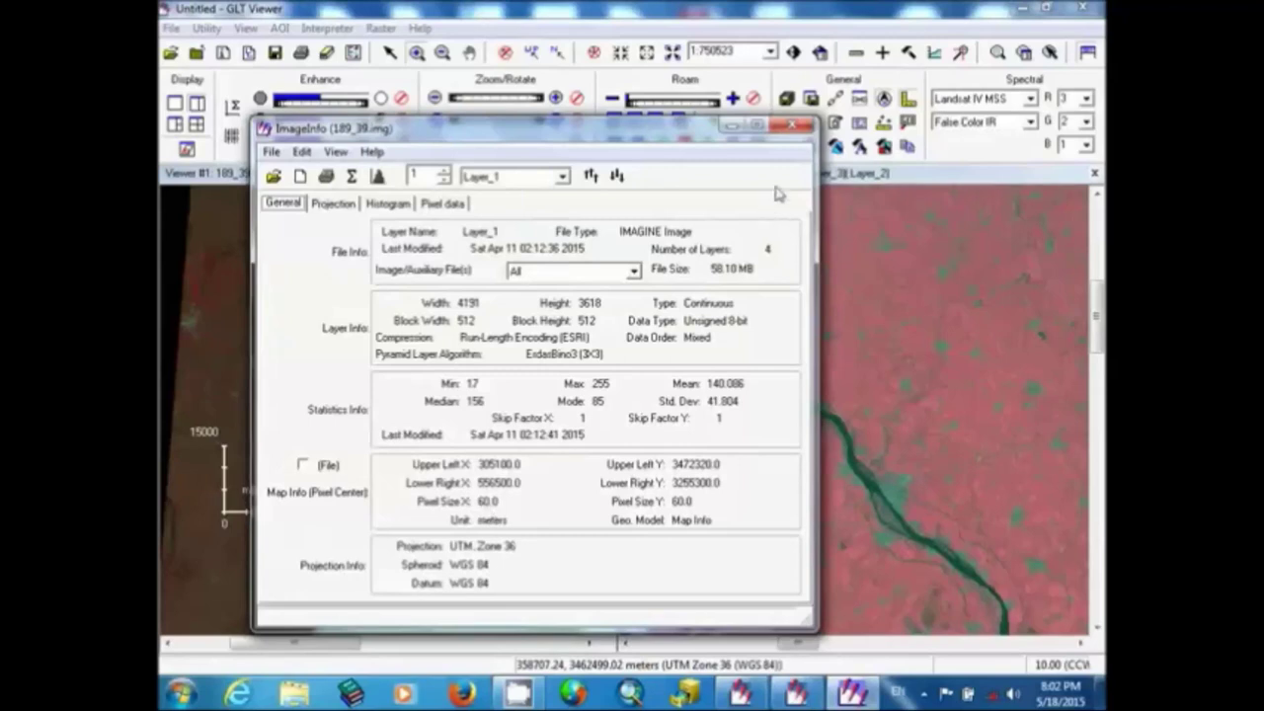
pyautogui.click(792, 125)
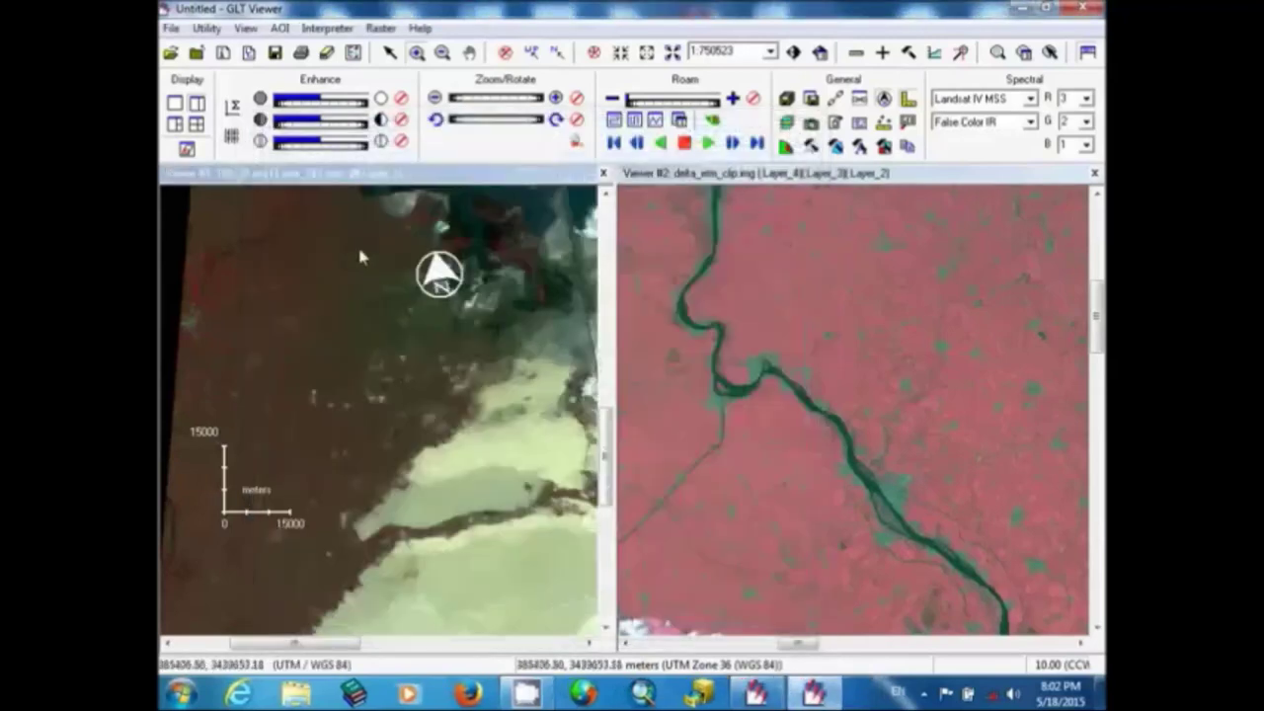
pyautogui.scroll(5, 183, 288)
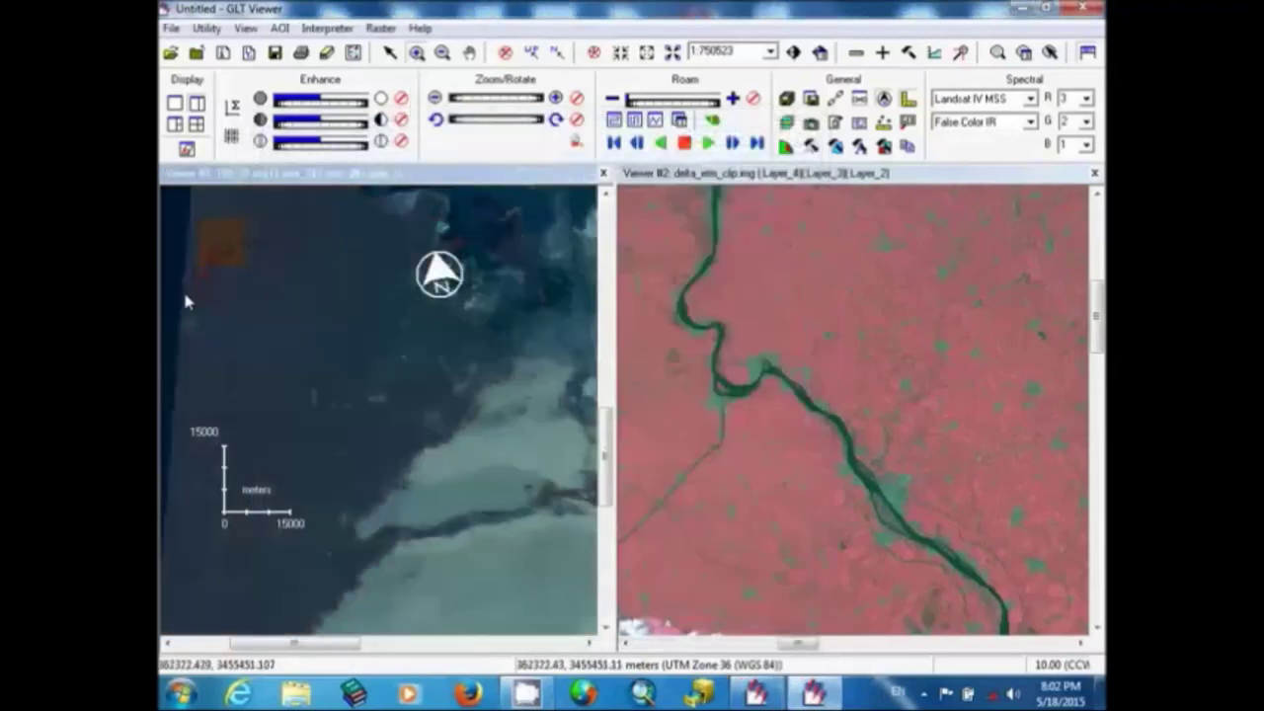
pyautogui.scroll(4, 330, 424)
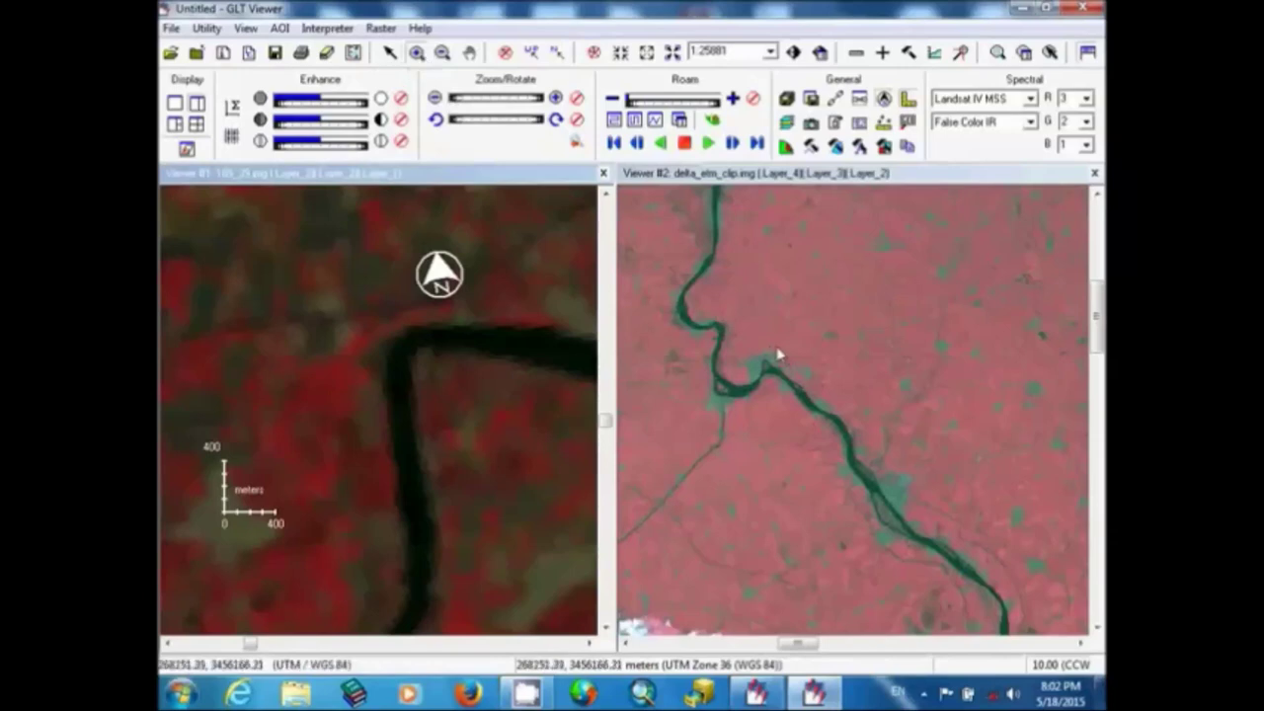
# Step: Zoom Viewer #2 into the river bend with two successive zoom boxes
pyautogui.click(703, 176)
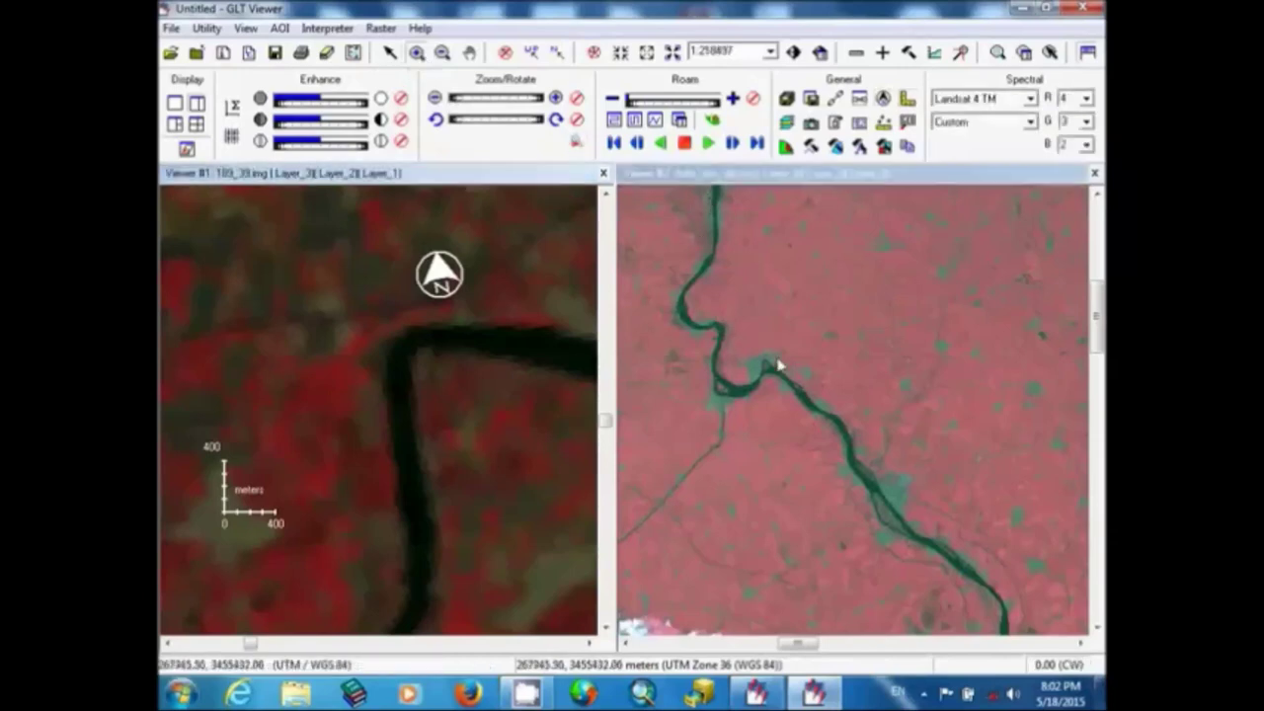
pyautogui.moveTo(796, 316); pyautogui.dragTo(675, 425)
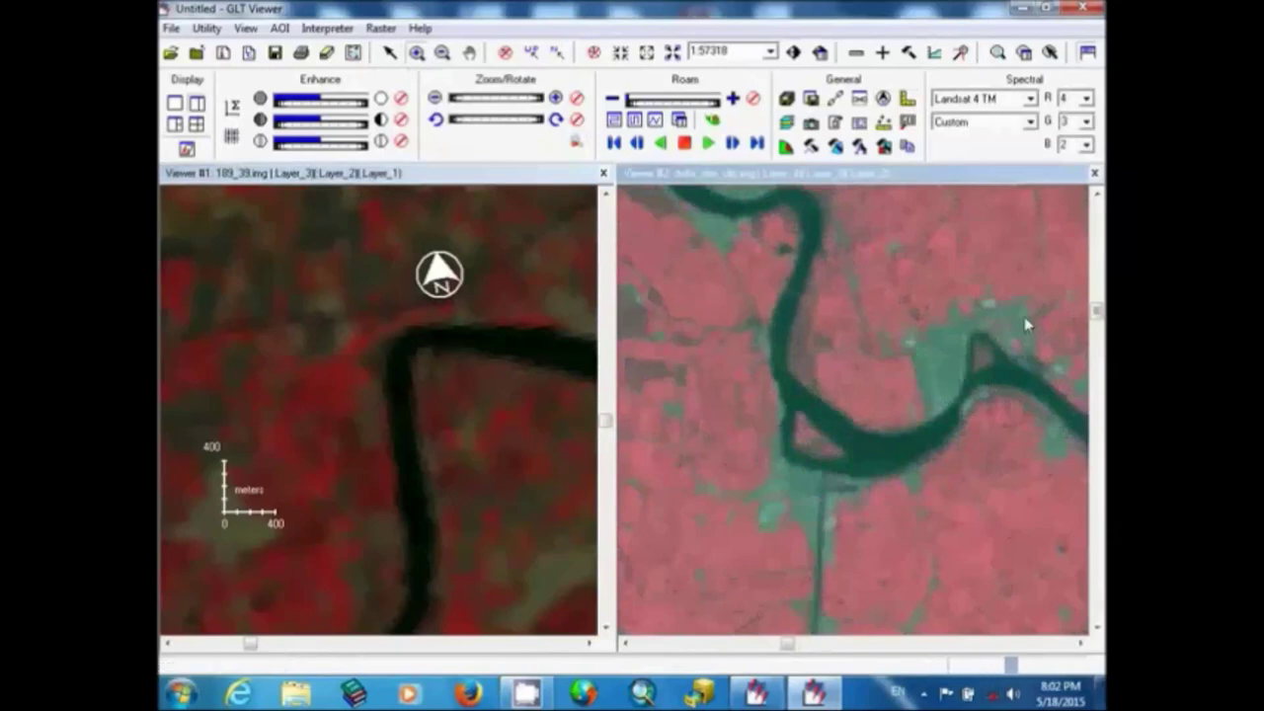
pyautogui.moveTo(1019, 258); pyautogui.dragTo(756, 457)
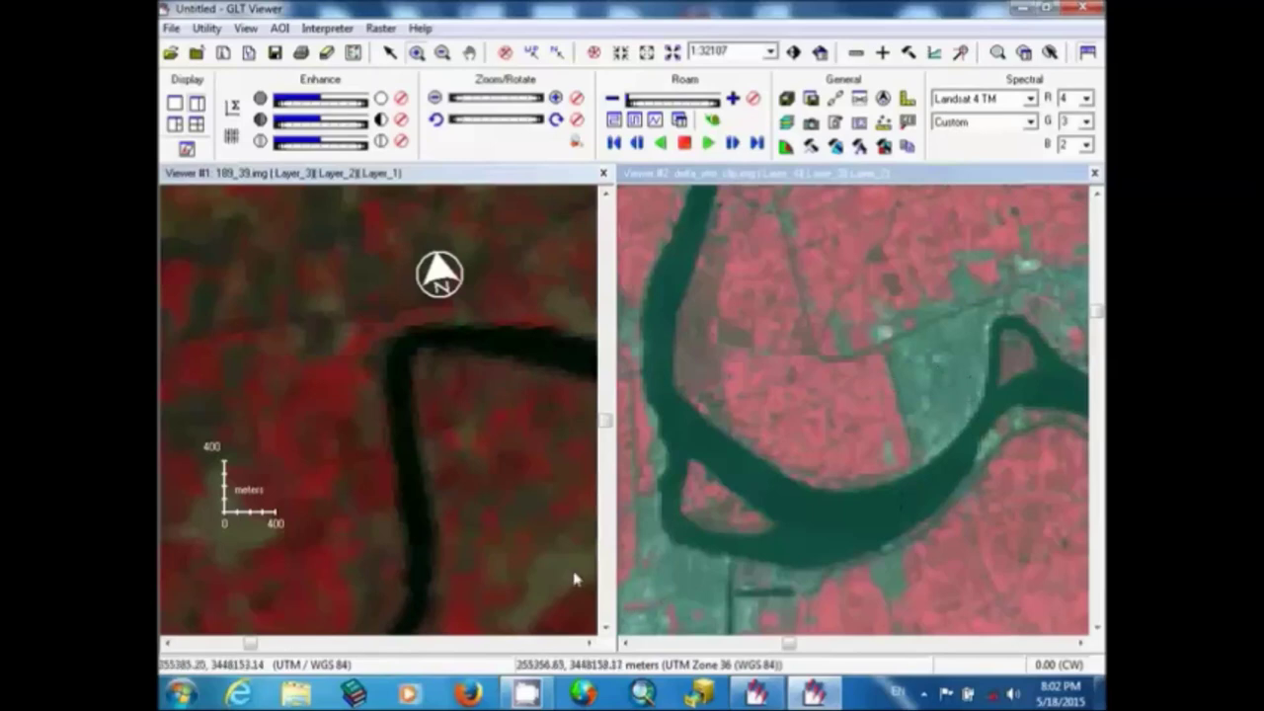
# Step: Pan Viewer #1 so the river sits upper-left, then show delta_etm_clip.img's information
pyautogui.click(367, 324)
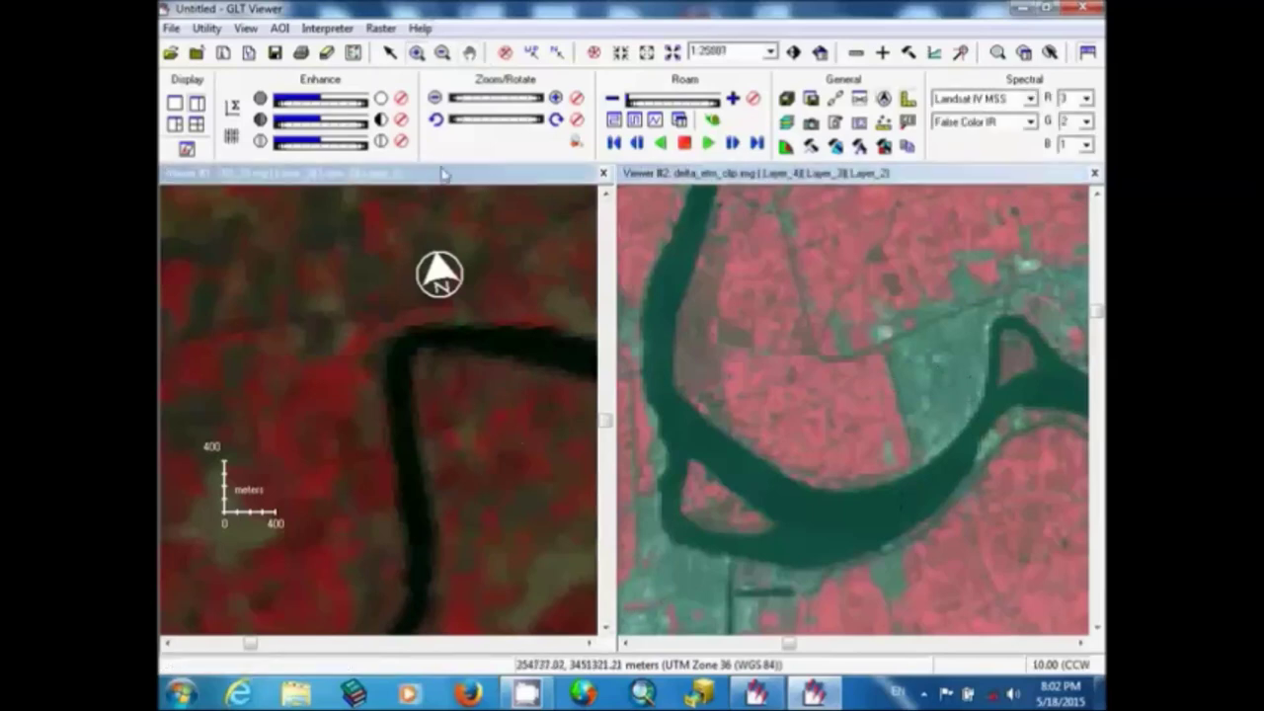
pyautogui.click(470, 53)
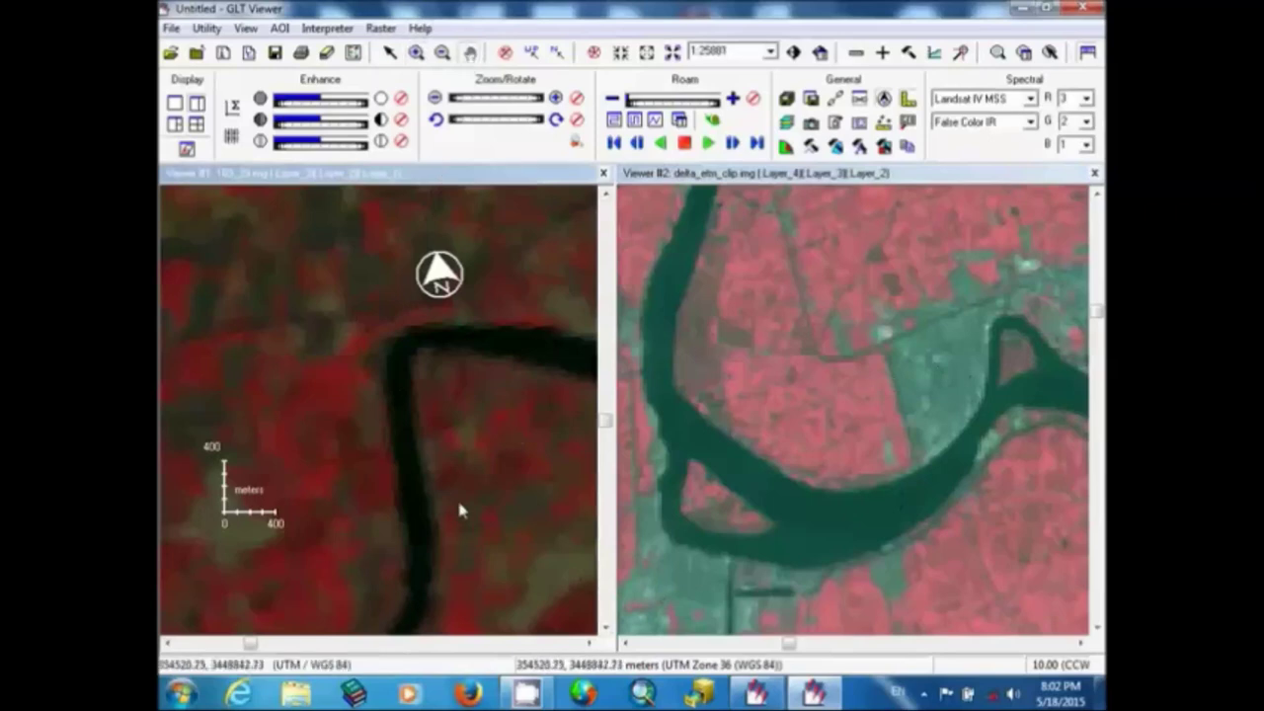
pyautogui.moveTo(456, 497); pyautogui.dragTo(393, 359)
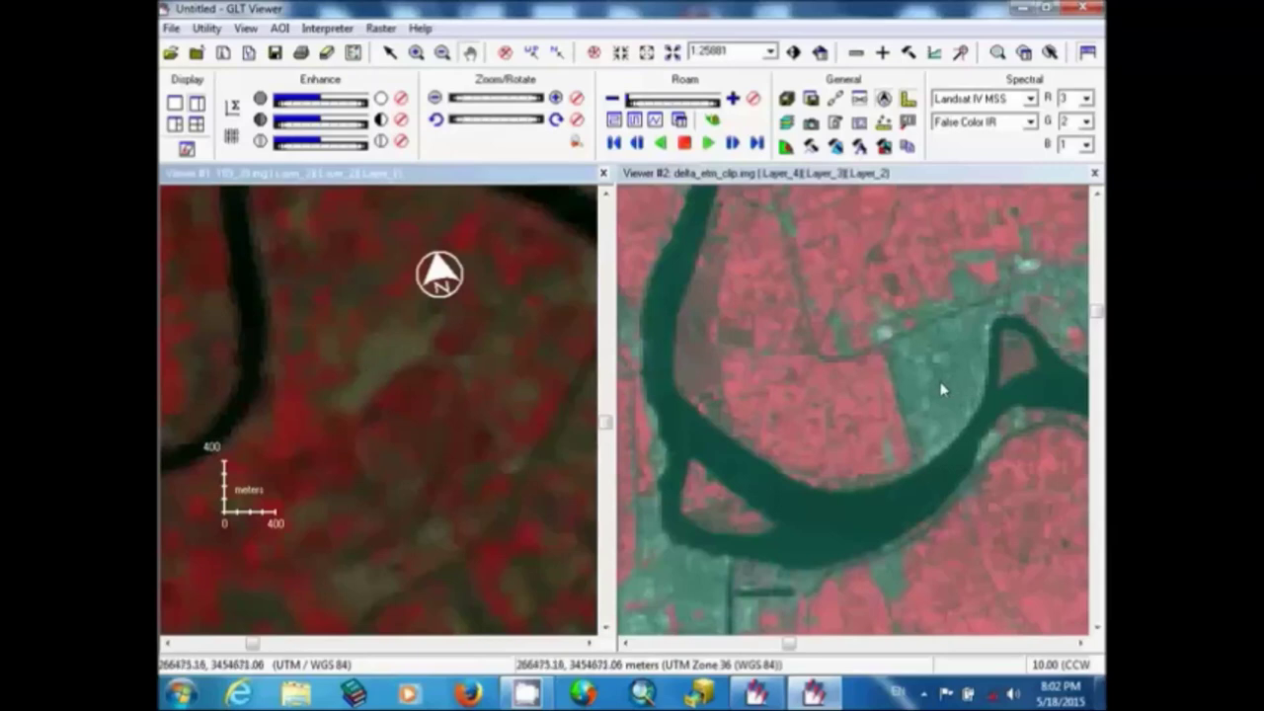
pyautogui.click(857, 176)
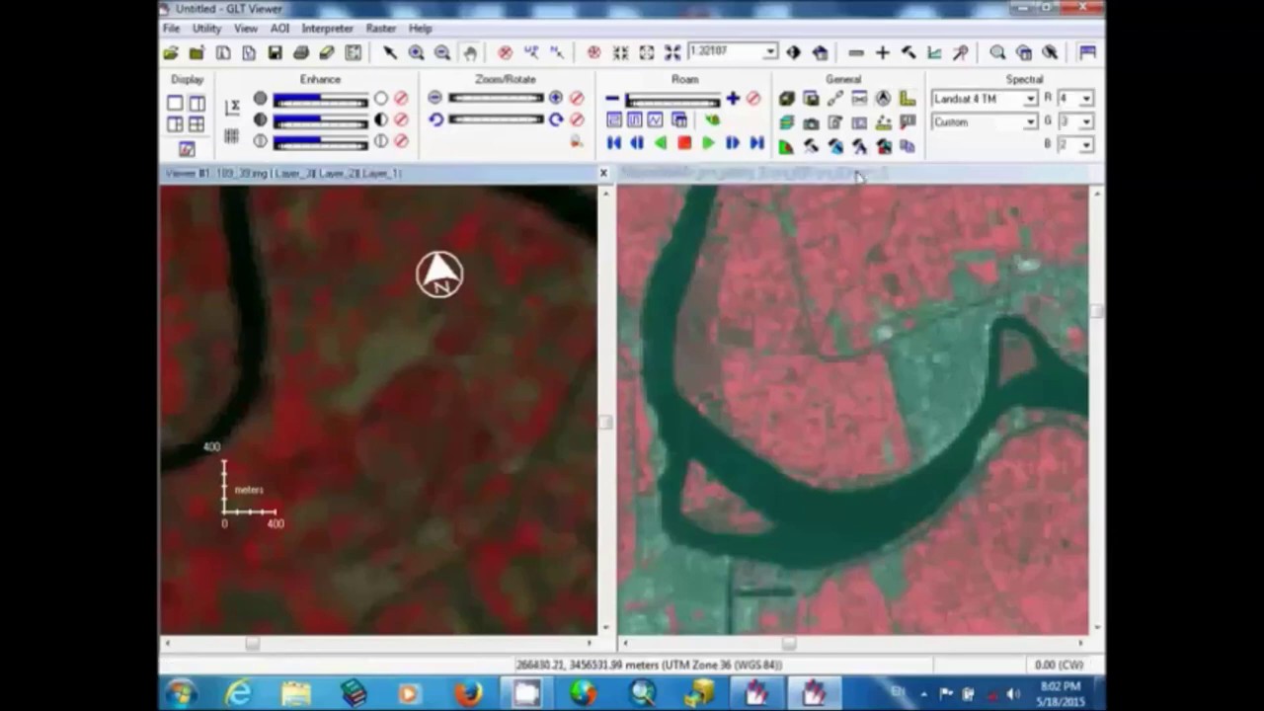
pyautogui.click(225, 54)
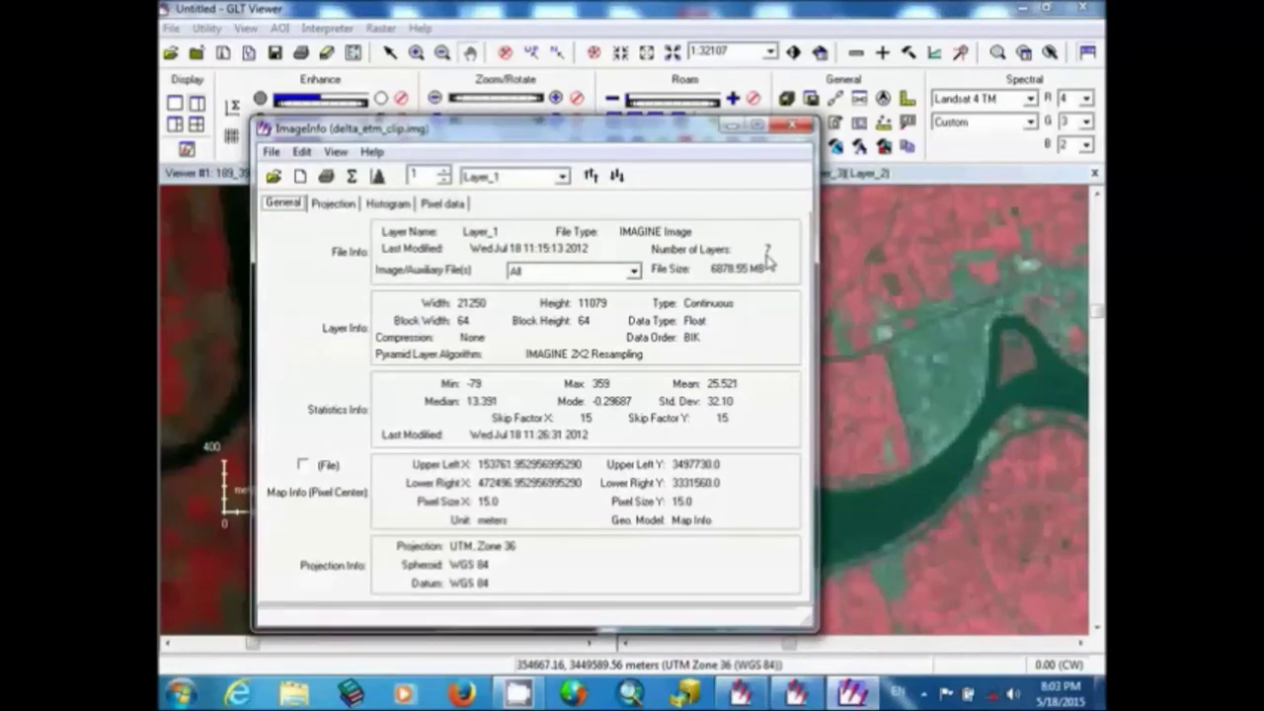
# Step: Close the image information and display the delta image with R=7, G=4, B=2
pyautogui.click(795, 126)
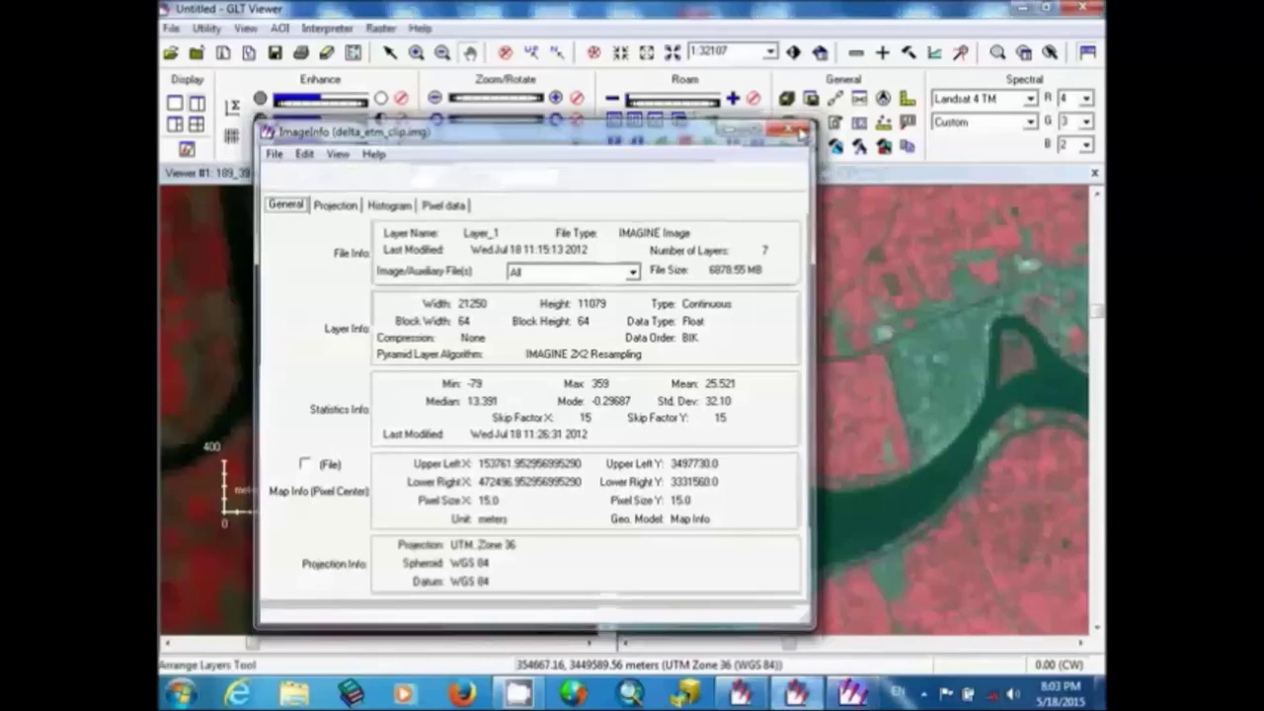
pyautogui.click(1087, 99)
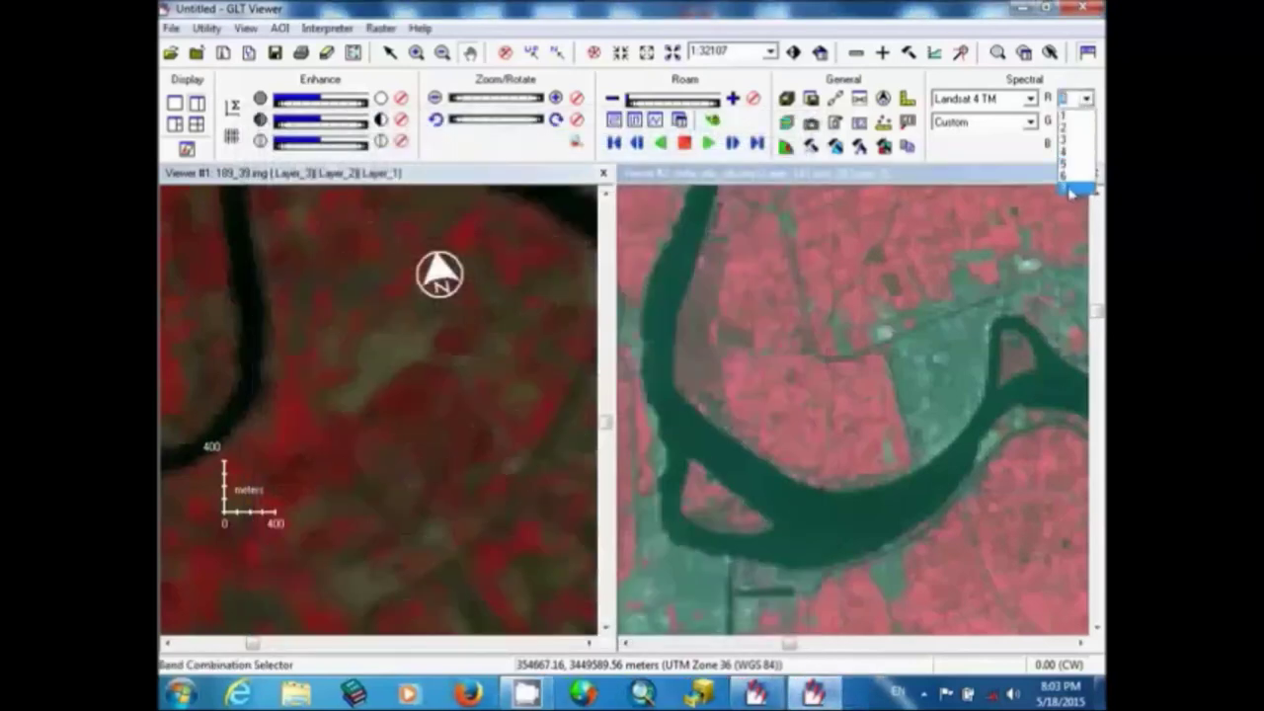
pyautogui.click(1071, 191)
pyautogui.click(1086, 123)
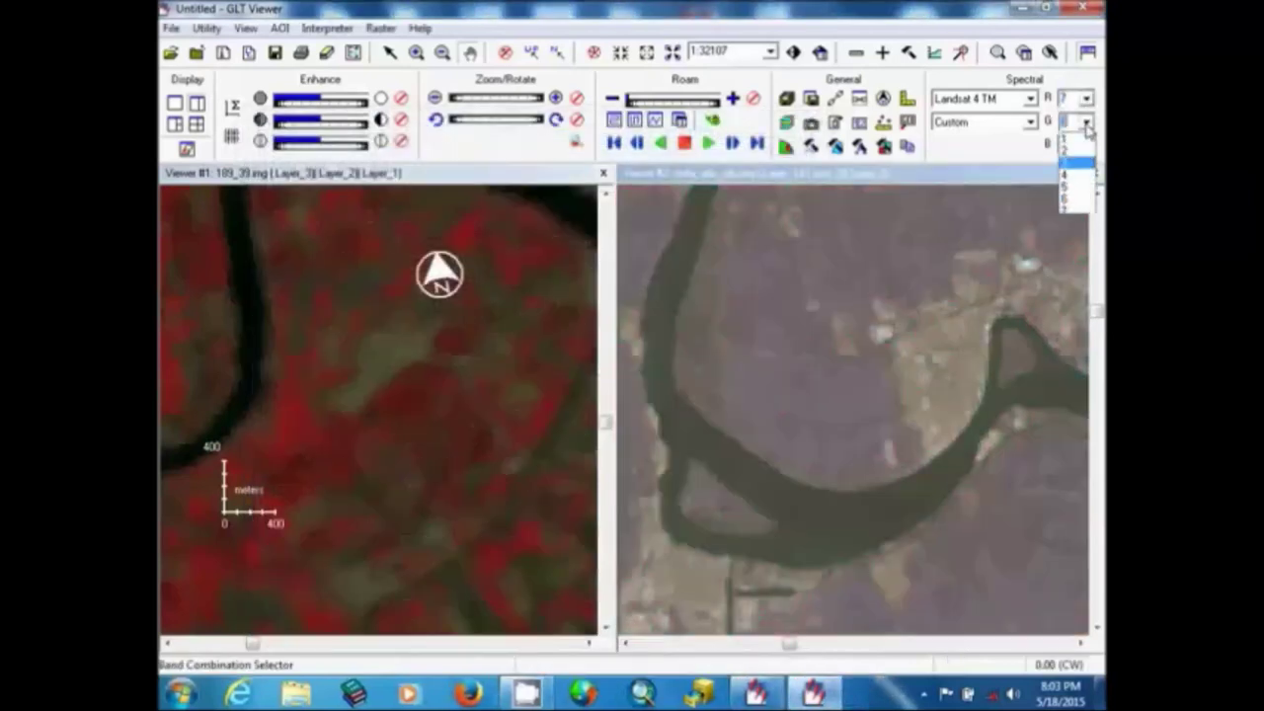
pyautogui.click(1068, 175)
pyautogui.click(1086, 145)
pyautogui.click(1068, 172)
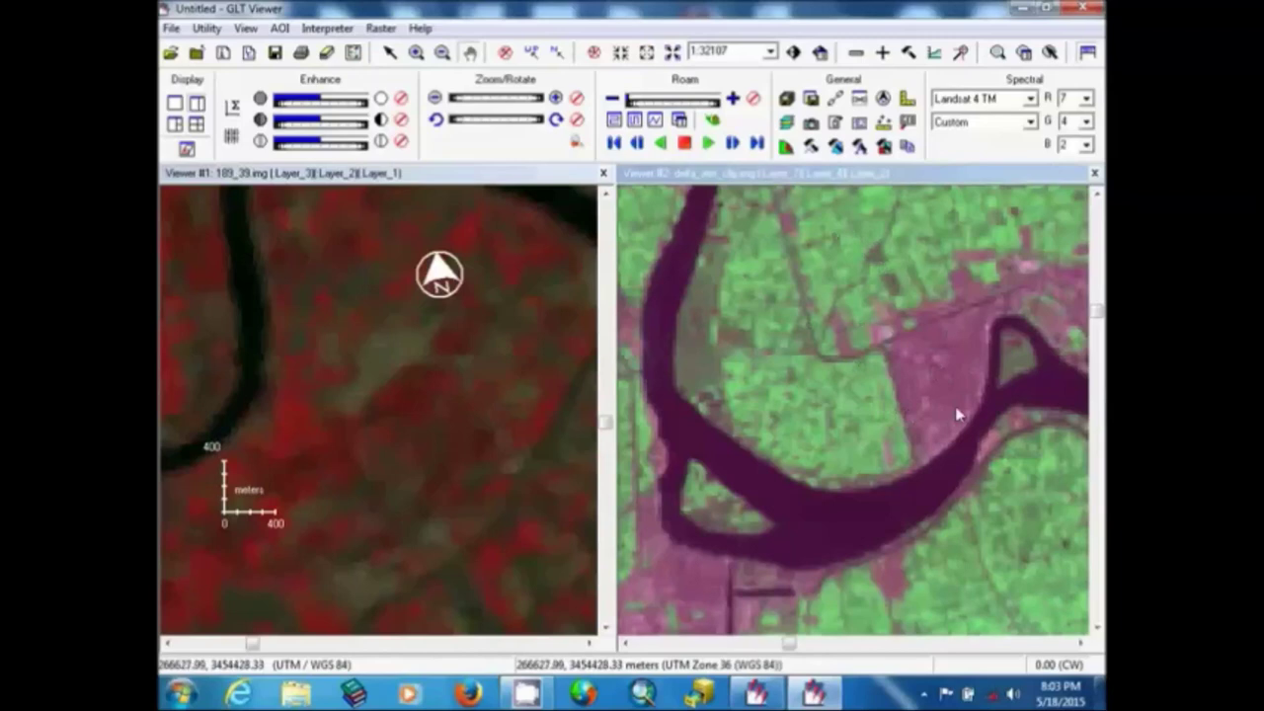
# Step: Assign band 4 to the red channel for the left 189_39 image
pyautogui.click(420, 186)
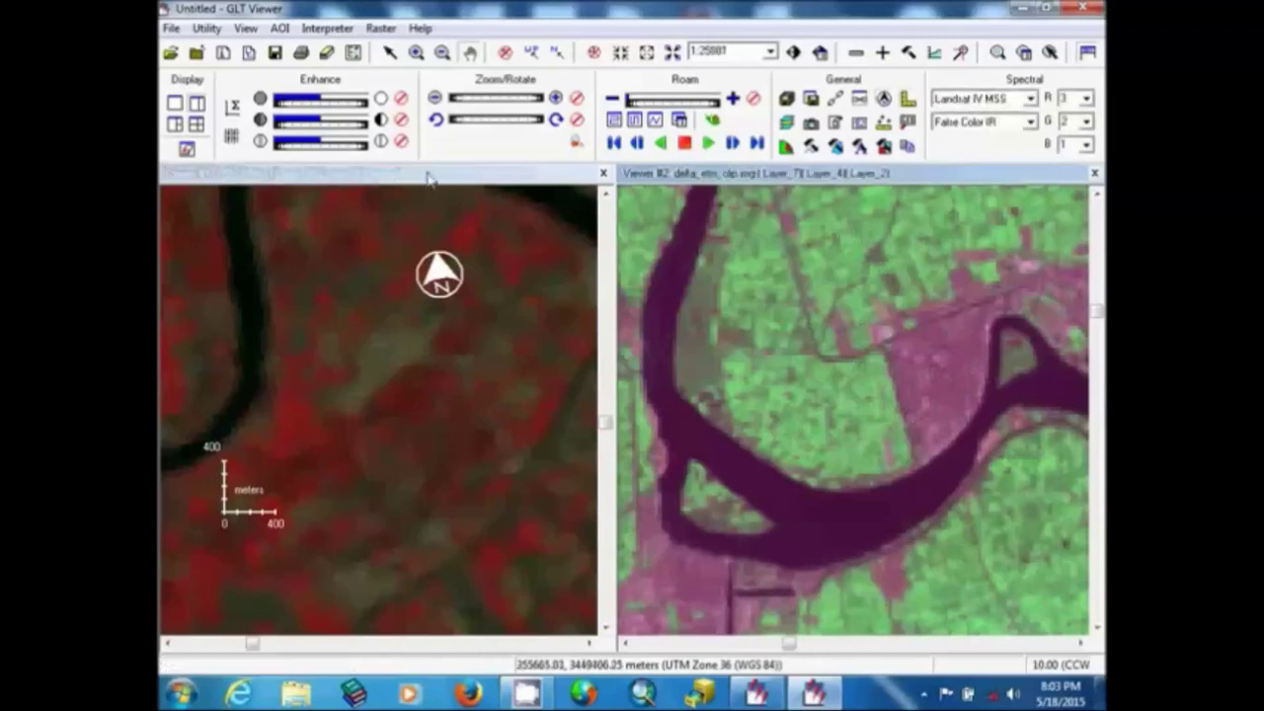
pyautogui.click(1086, 100)
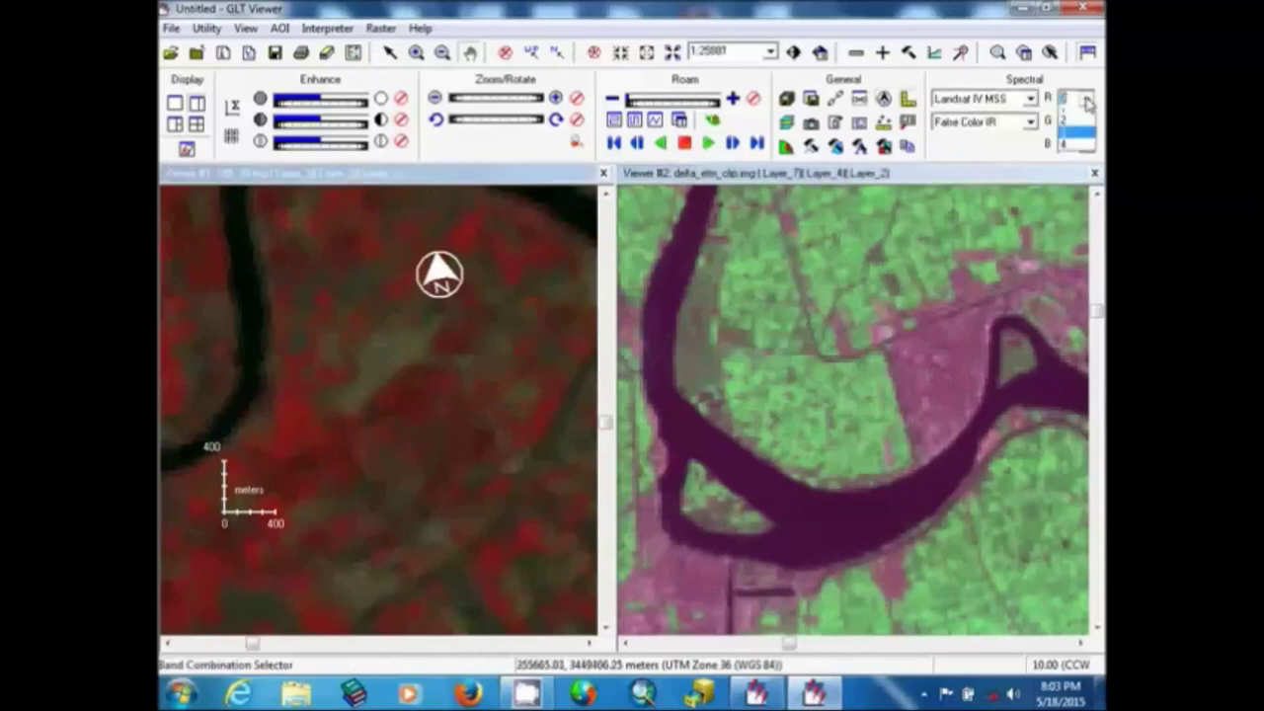
pyautogui.click(1075, 153)
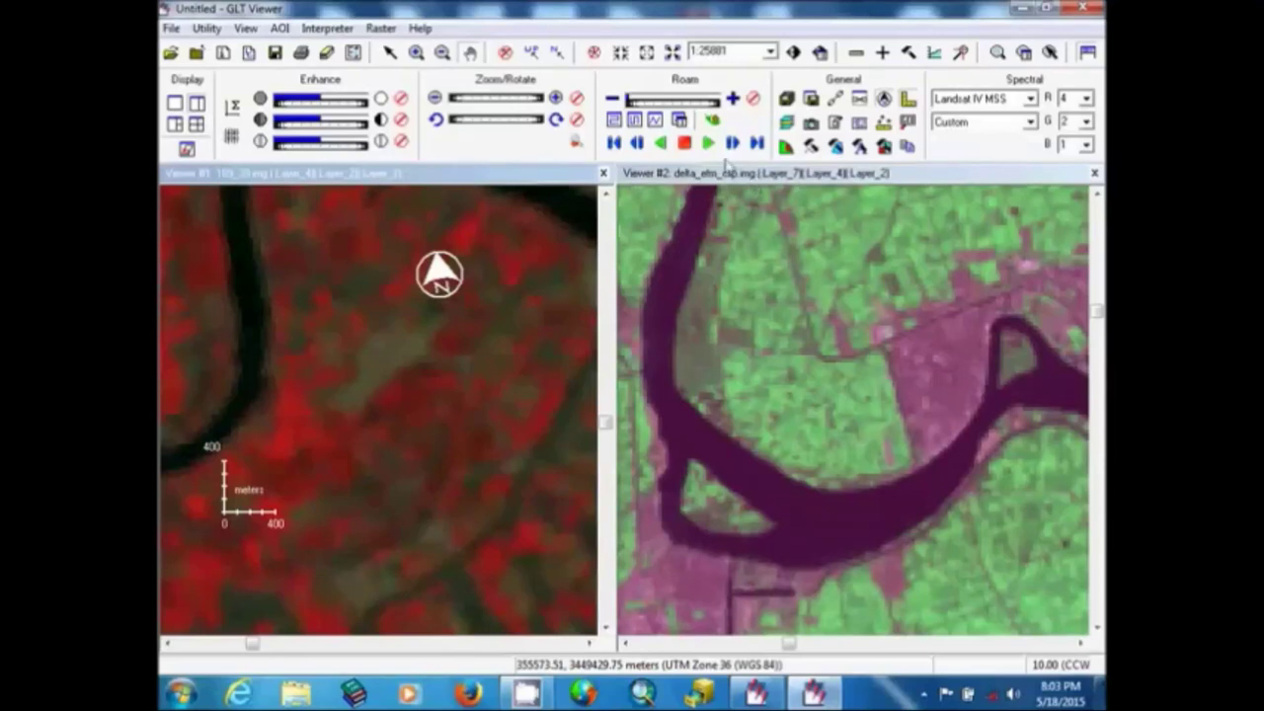
pyautogui.click(248, 54)
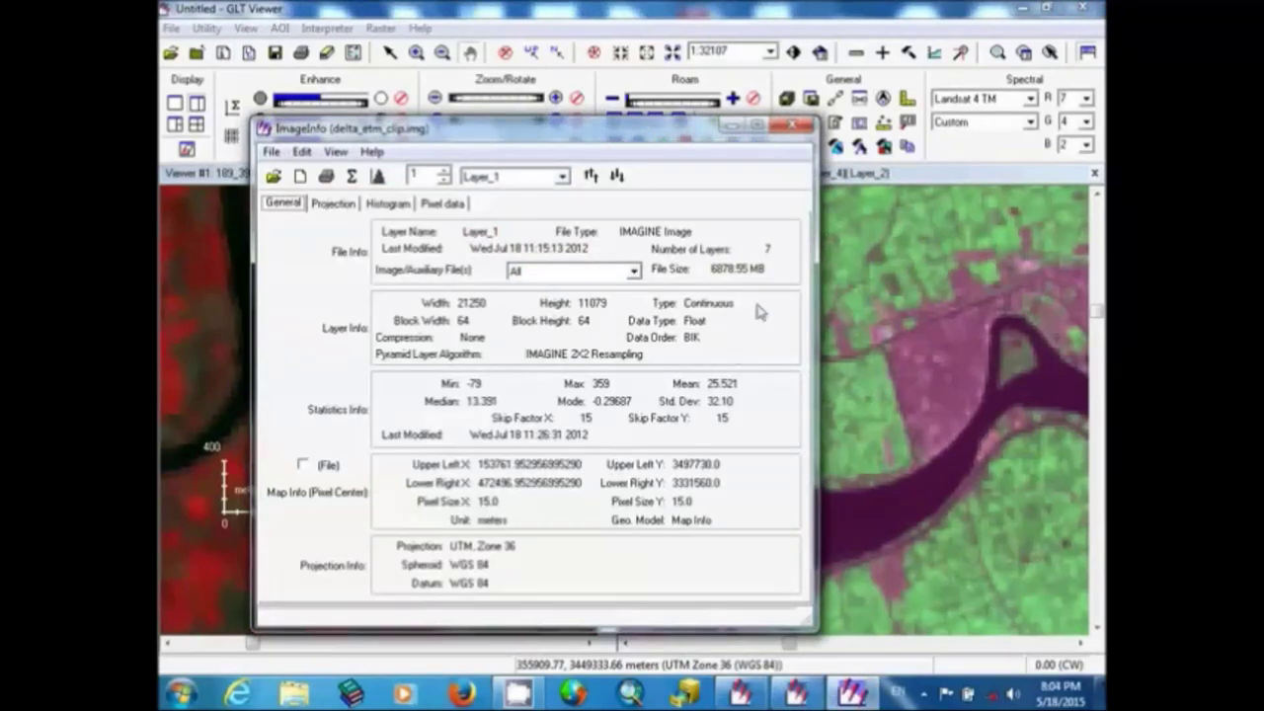
pyautogui.click(792, 125)
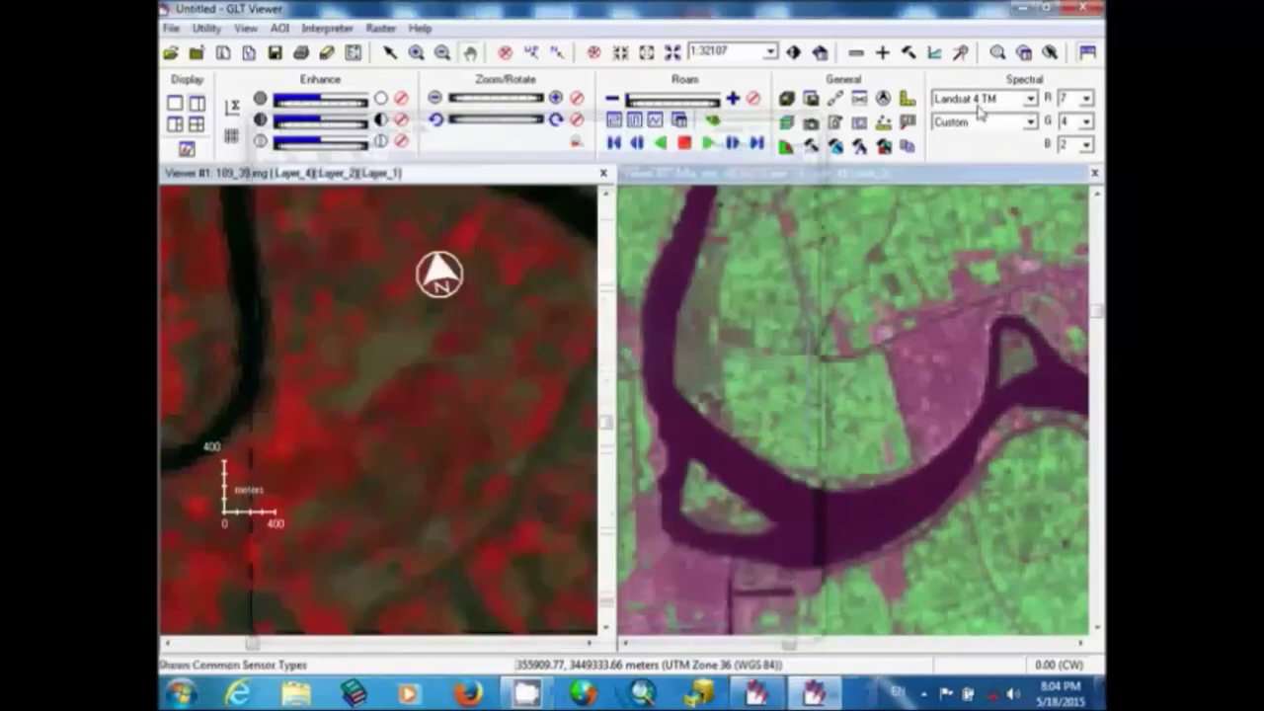
pyautogui.click(1031, 99)
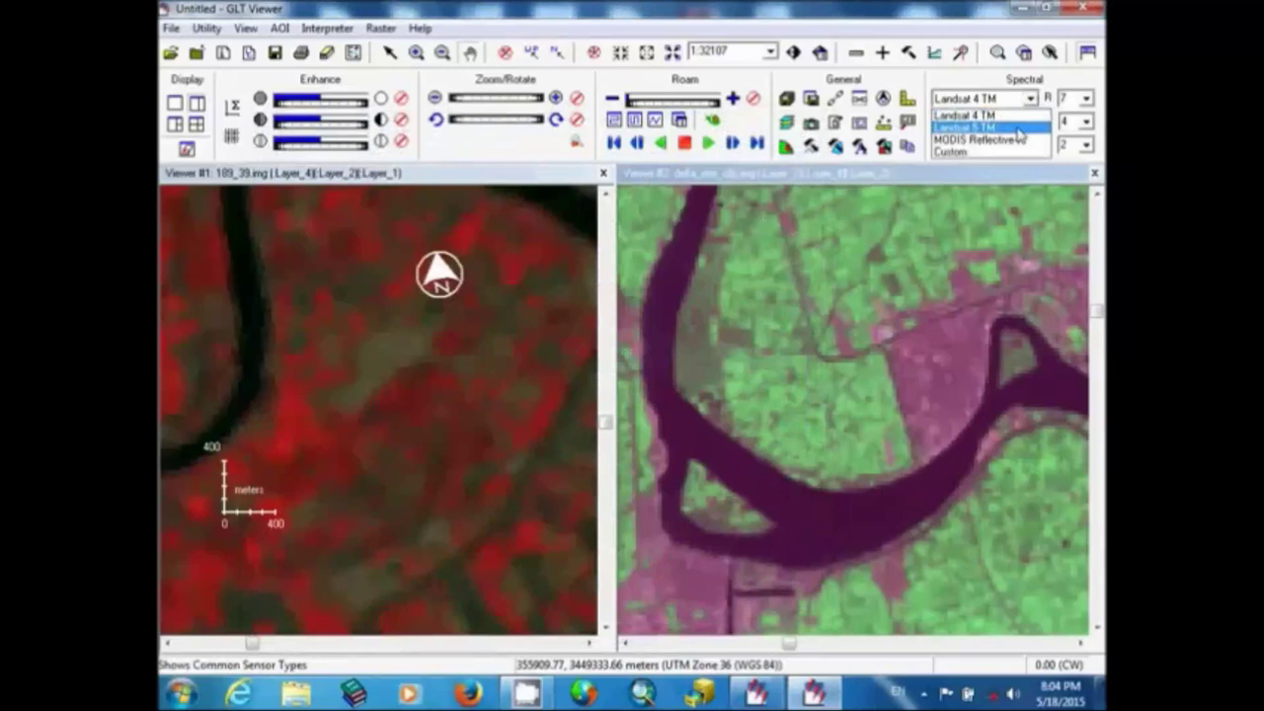
pyautogui.click(1018, 129)
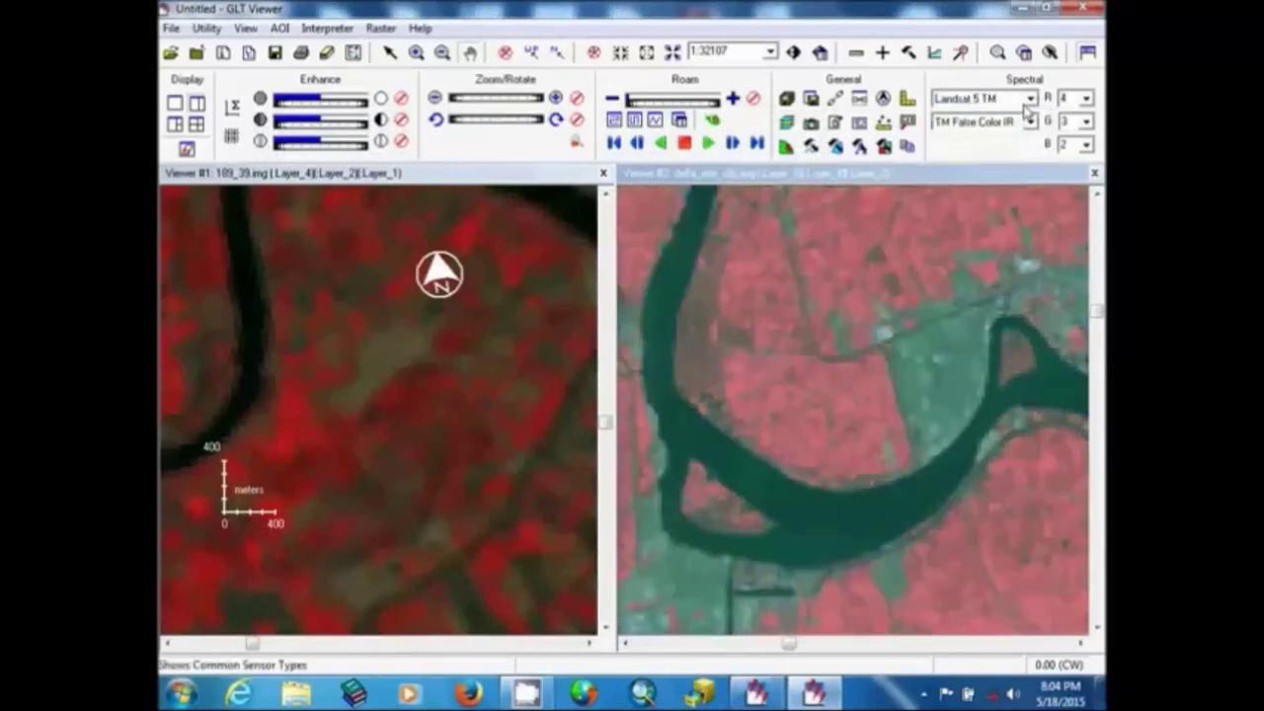
pyautogui.click(1029, 100)
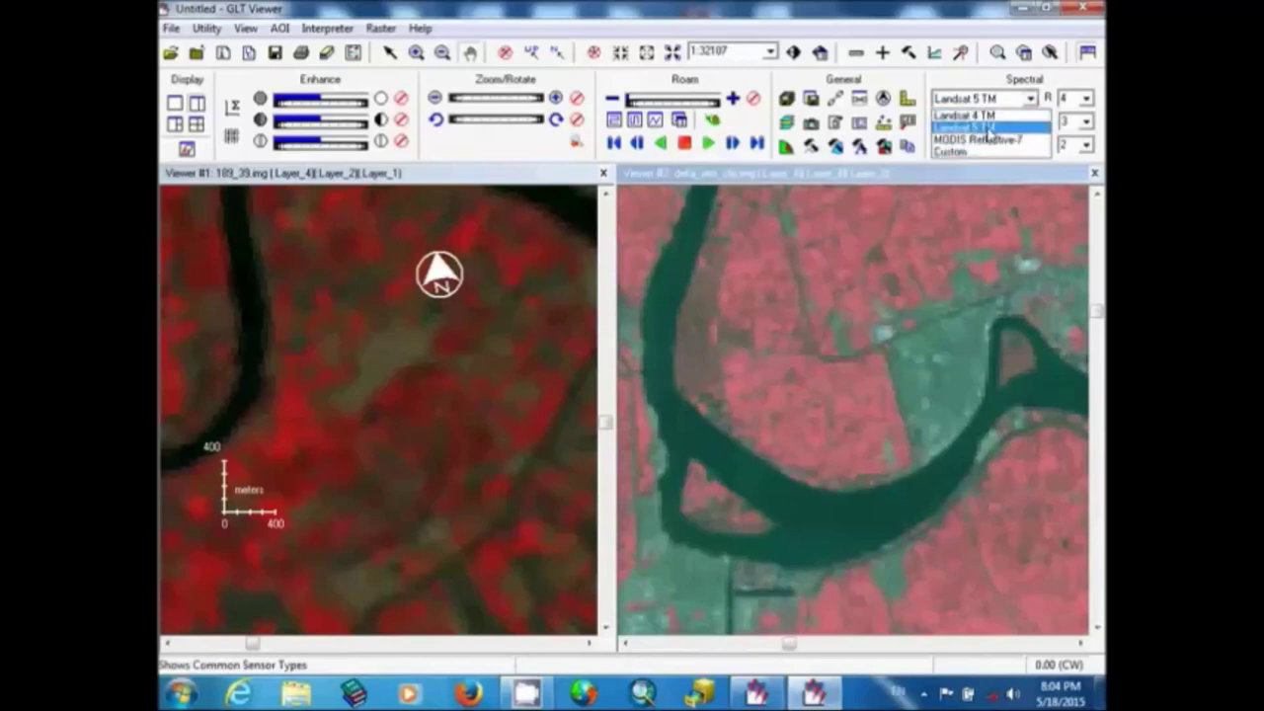
pyautogui.click(500, 181)
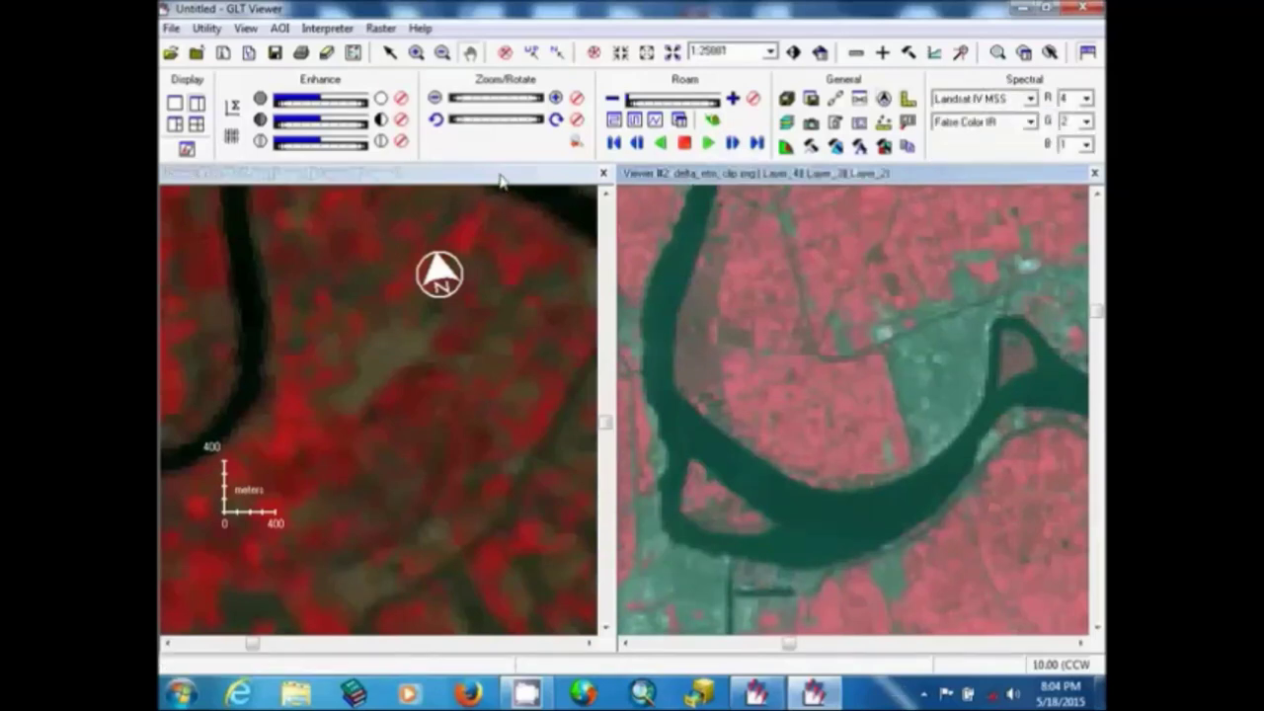
pyautogui.click(1030, 99)
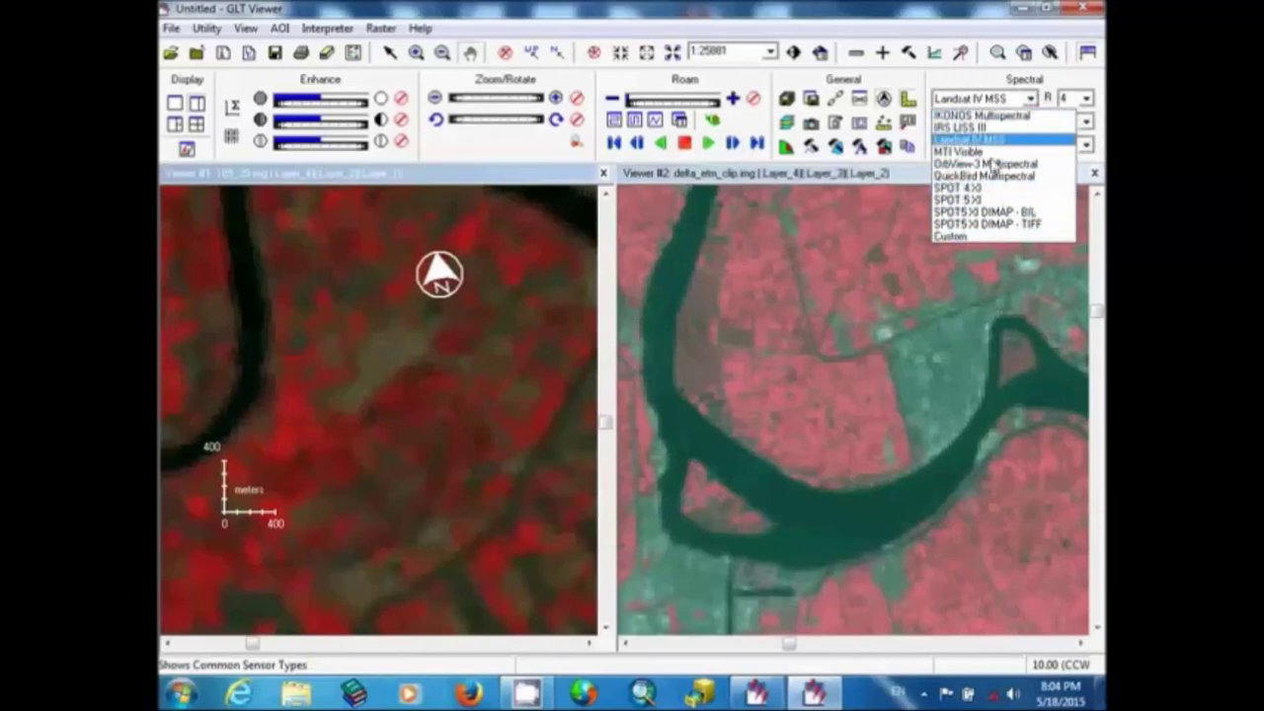
pyautogui.click(832, 178)
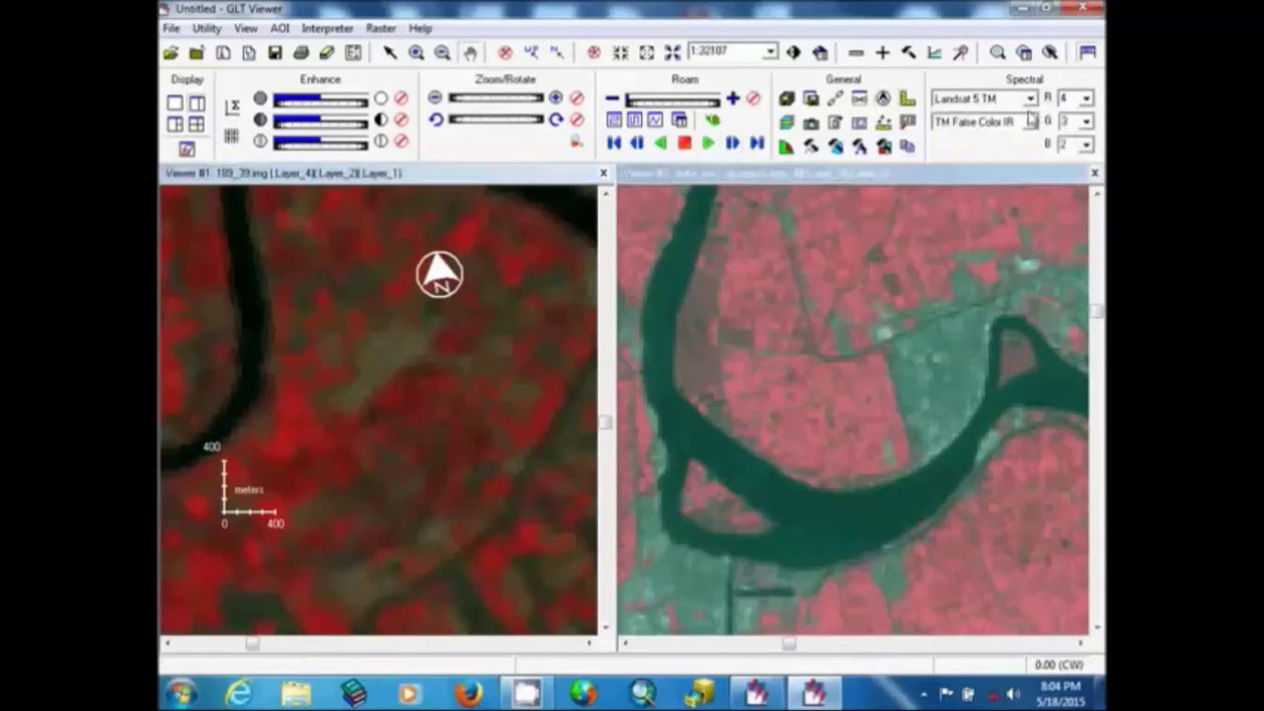
pyautogui.click(987, 99)
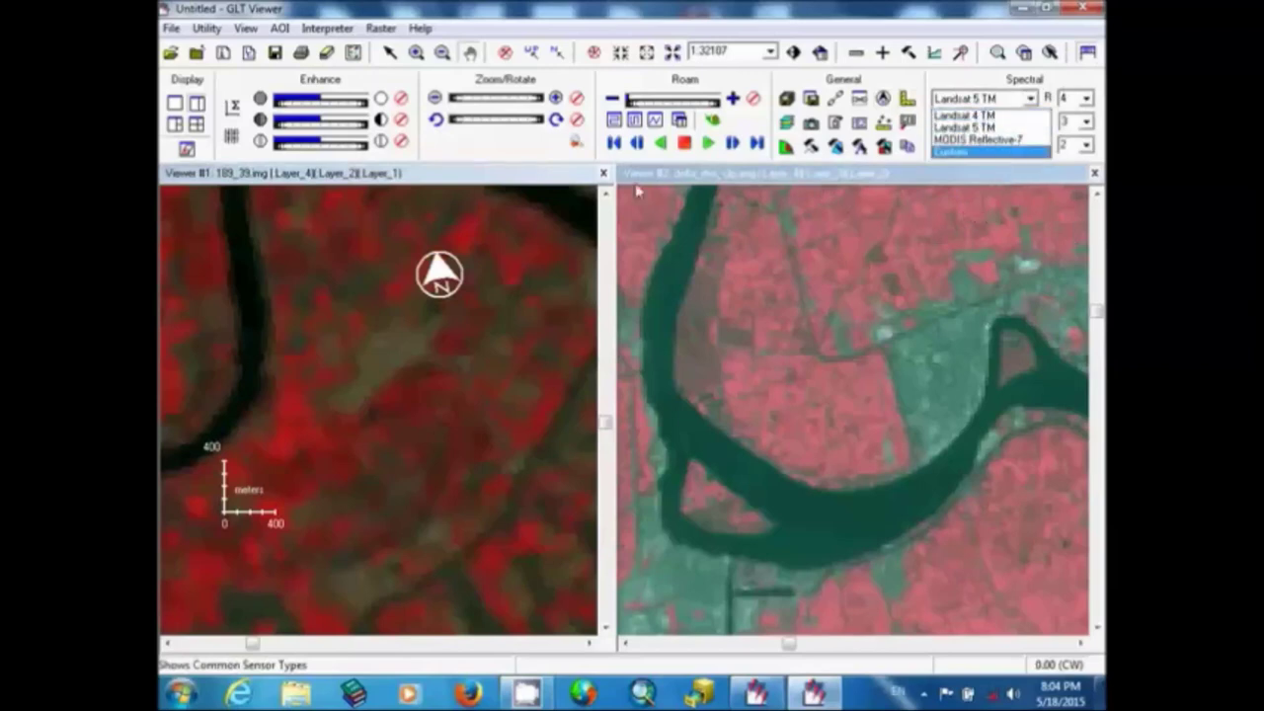
pyautogui.click(541, 155)
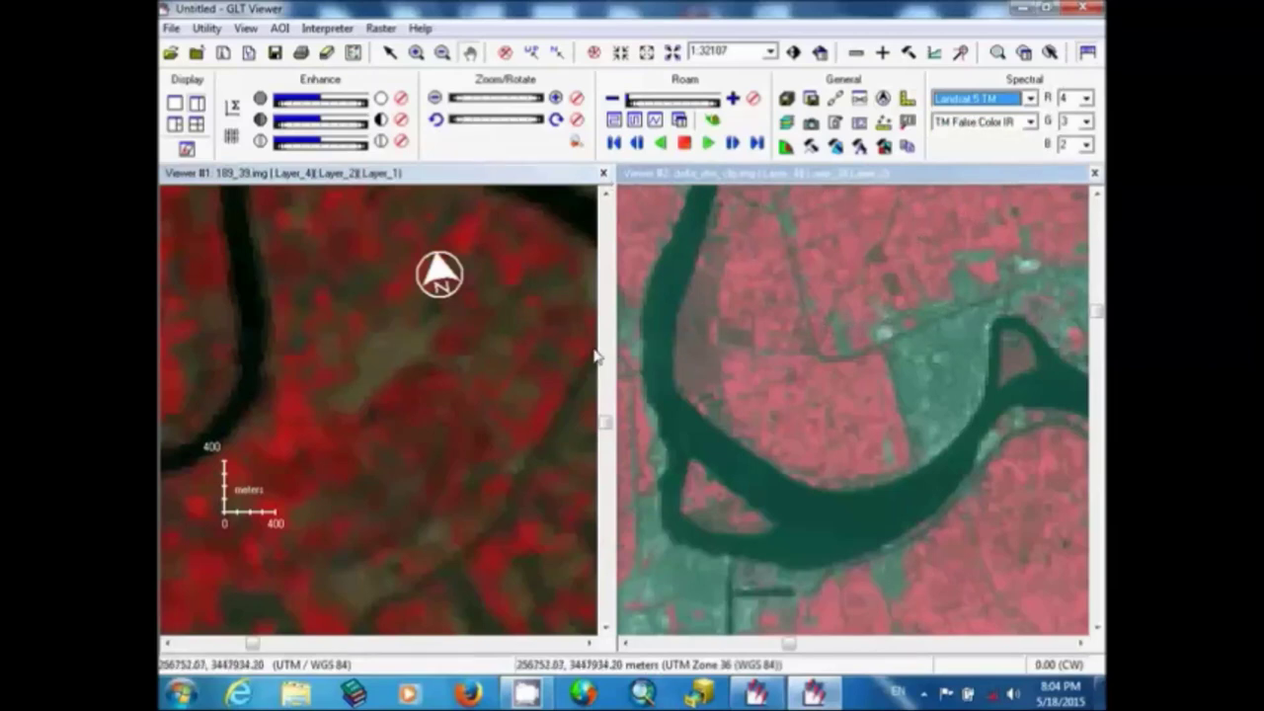
# Step: Split the display into three viewers and load Kwuit_jan_2004.img from the 2014landchange folder into Viewer #3
pyautogui.click(176, 129)
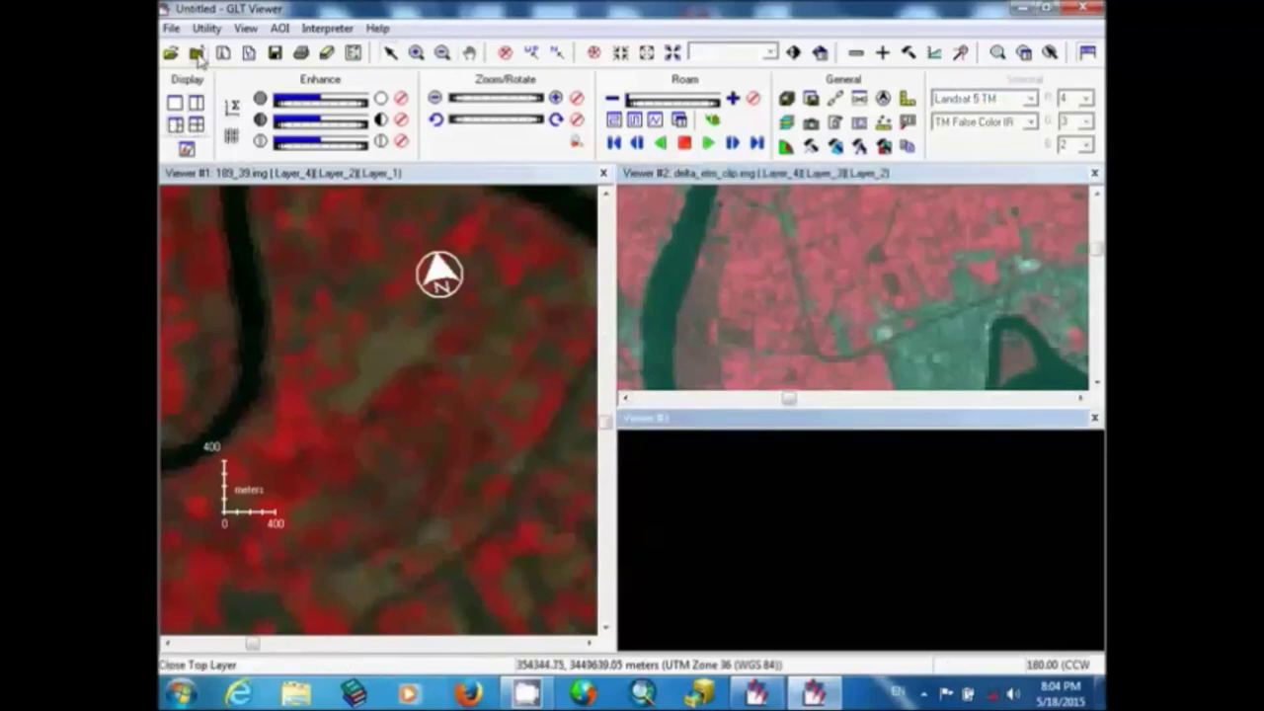
pyautogui.click(171, 52)
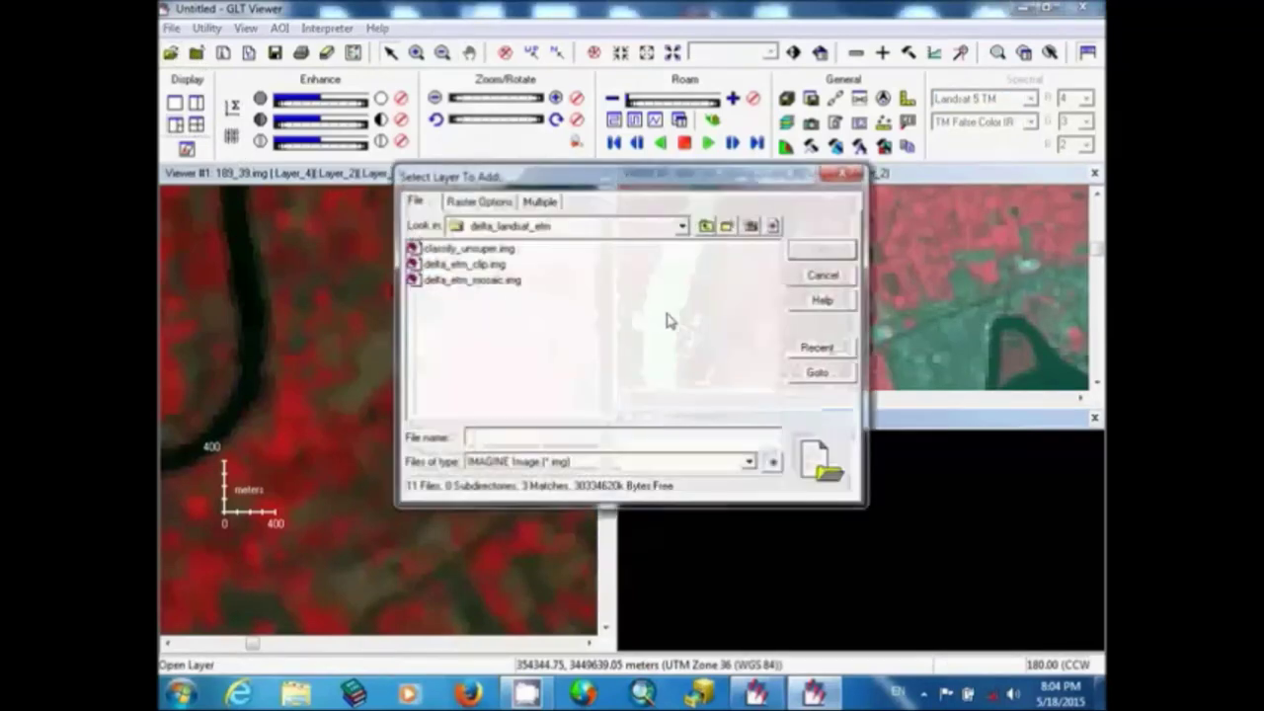
pyautogui.click(705, 225)
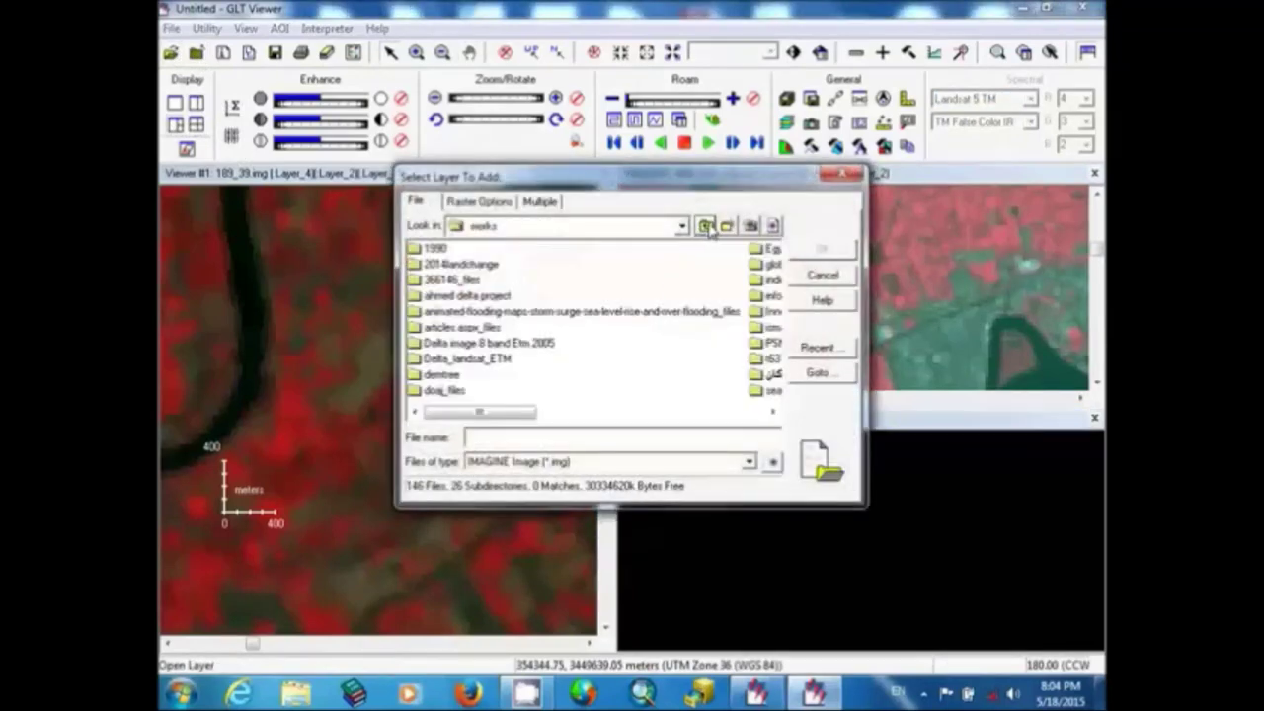
pyautogui.doubleClick(493, 264)
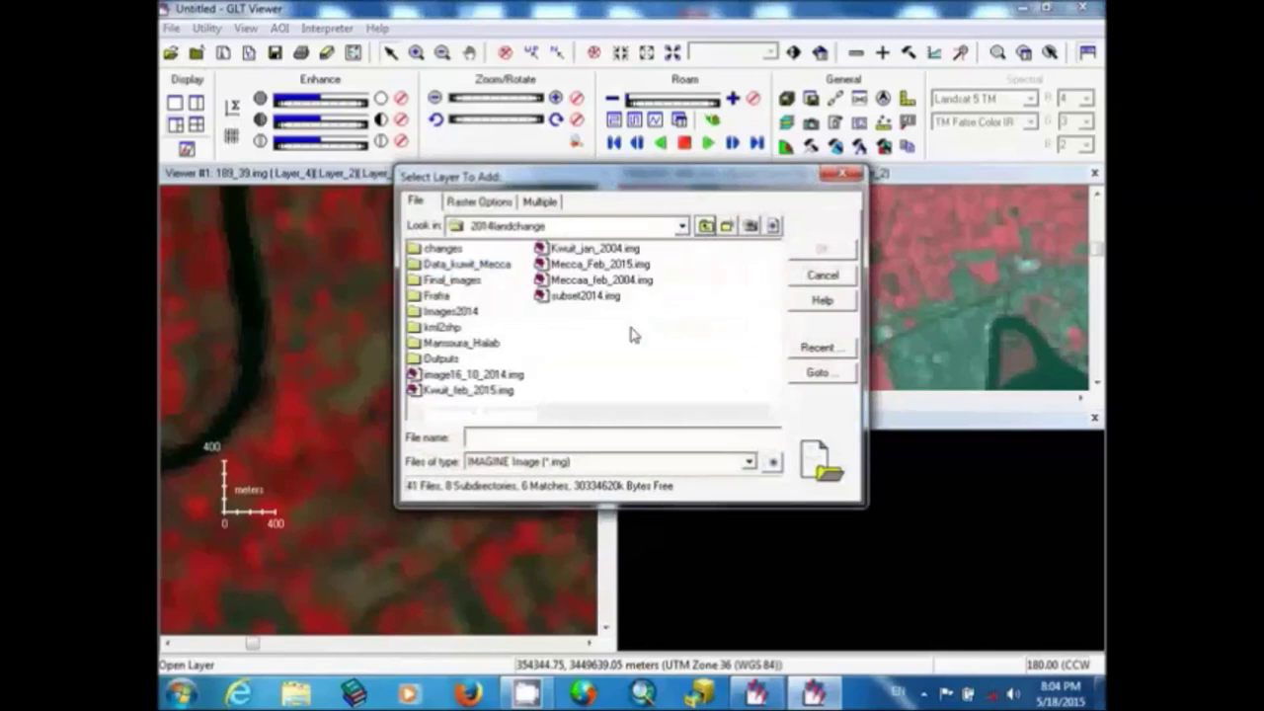
pyautogui.click(635, 251)
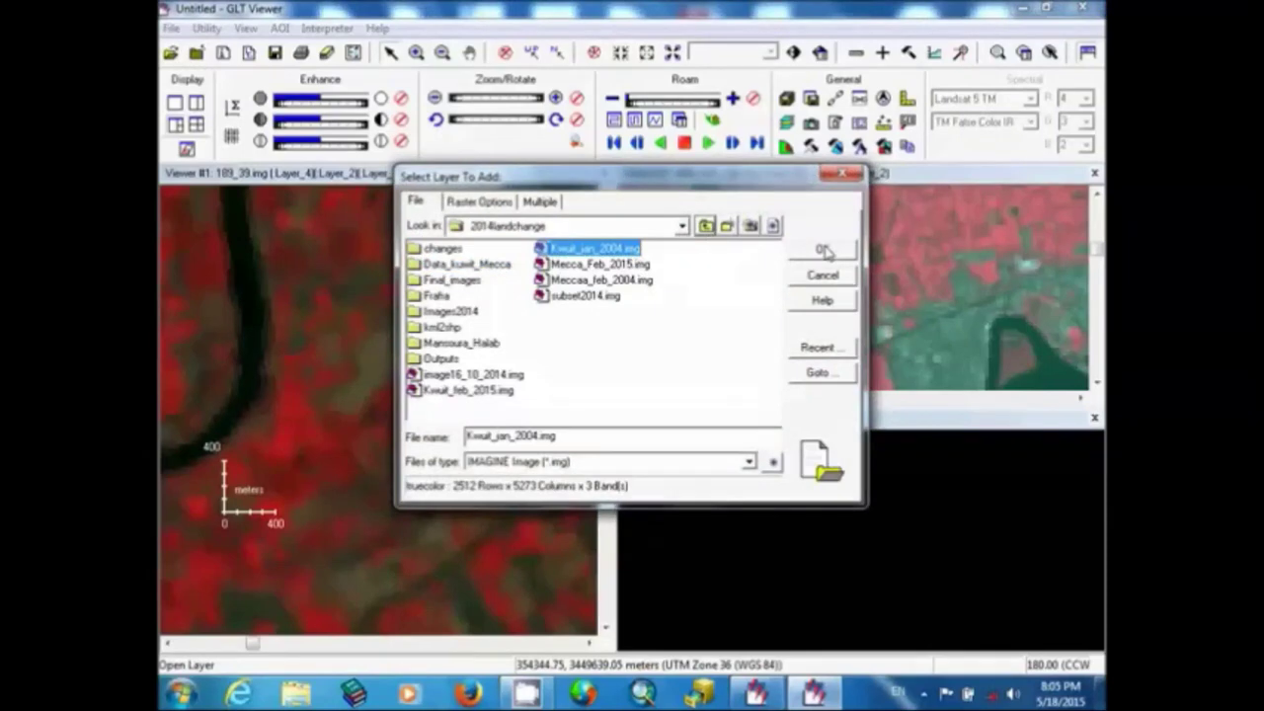
pyautogui.click(823, 250)
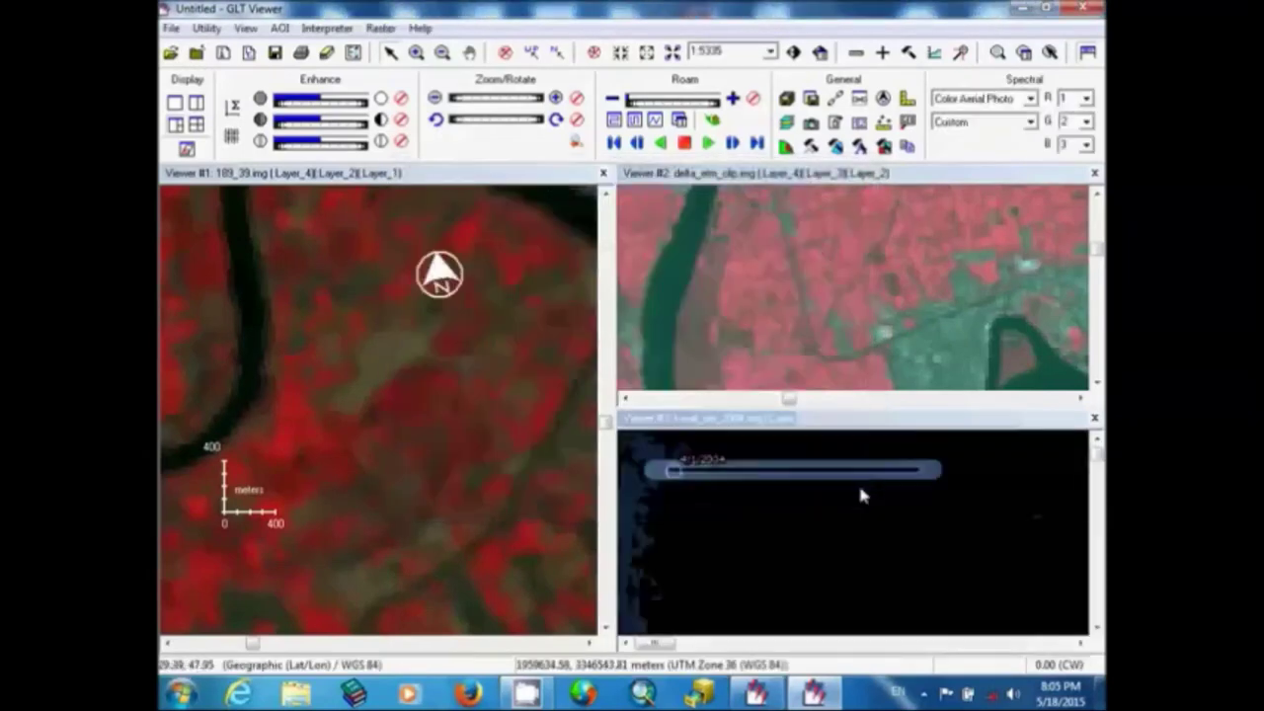
# Step: Fit the Kuwait image to Viewer #3, then zoom in with three boxes onto the city streets
pyautogui.rightClick(812, 545)
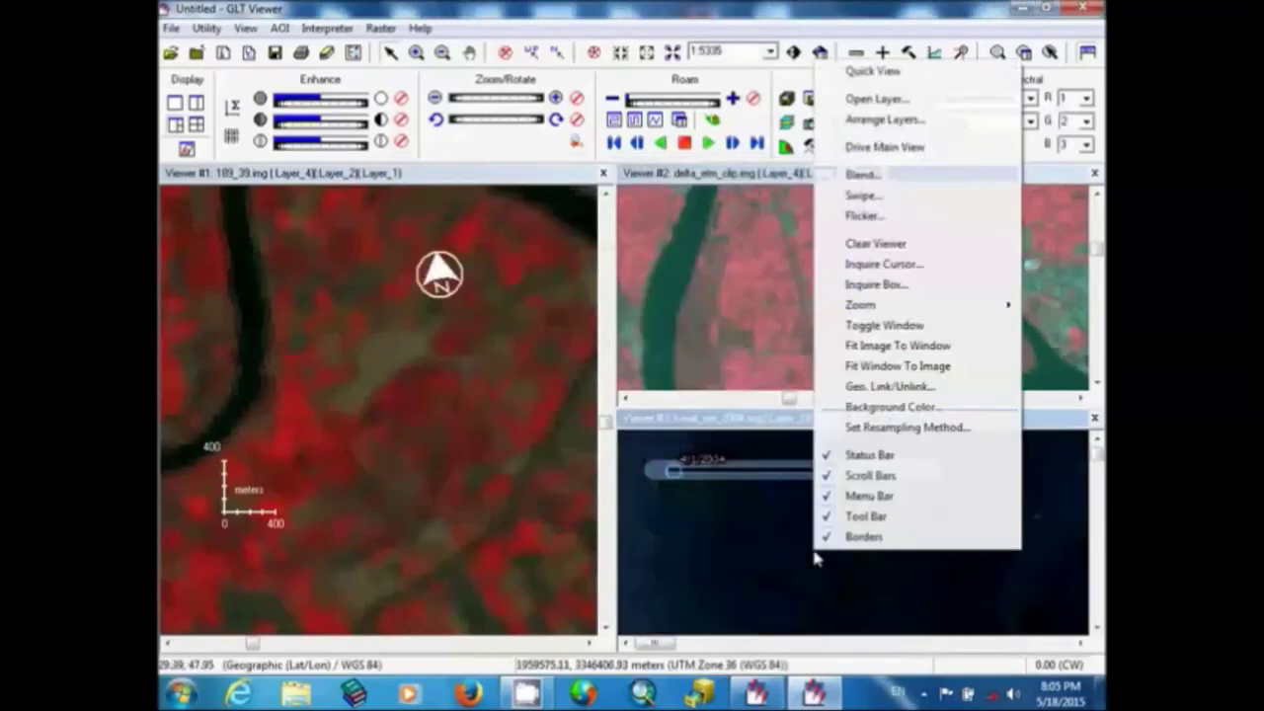
pyautogui.click(895, 348)
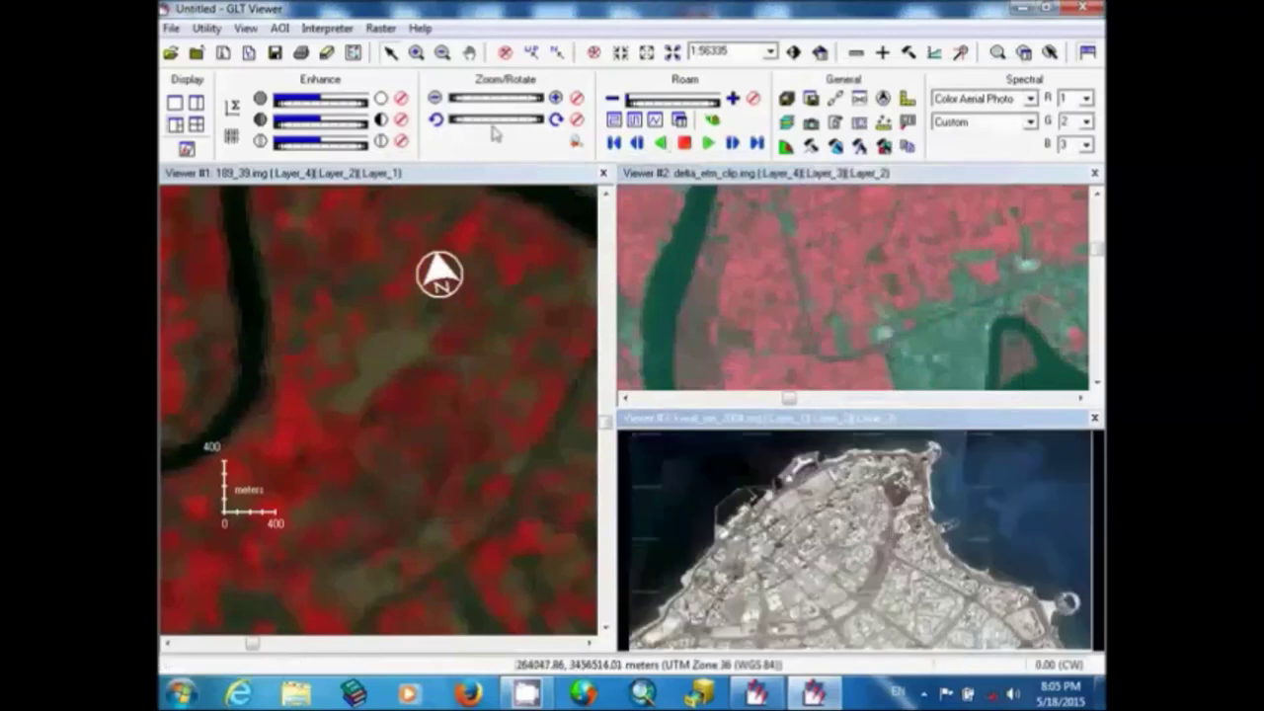
pyautogui.click(419, 52)
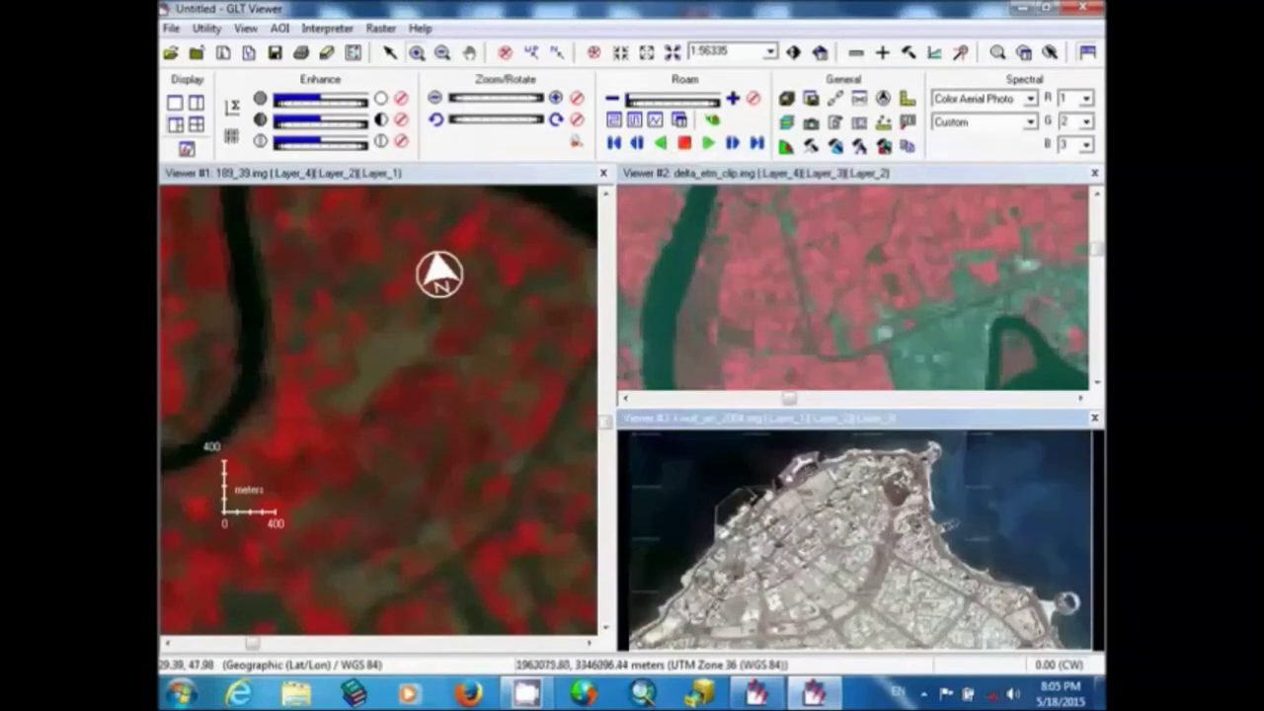
pyautogui.moveTo(916, 458); pyautogui.dragTo(829, 522)
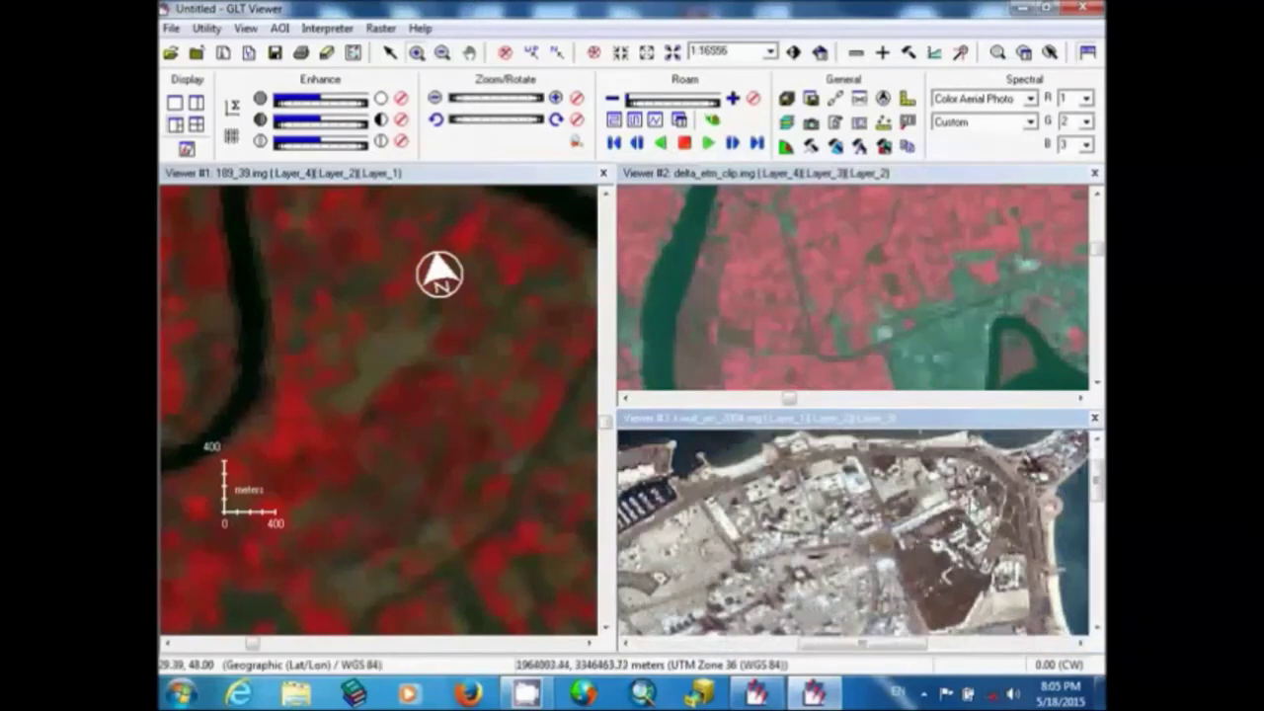
pyautogui.moveTo(967, 488); pyautogui.dragTo(733, 615)
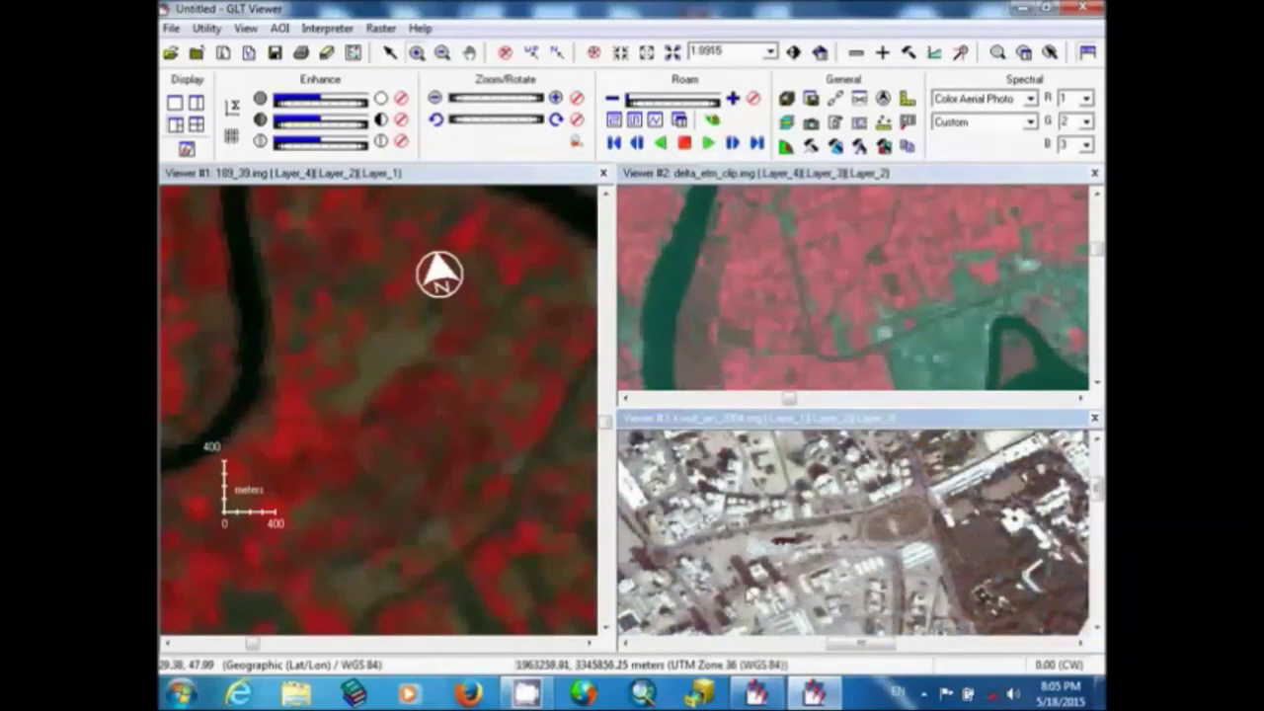
pyautogui.moveTo(936, 452); pyautogui.dragTo(626, 592)
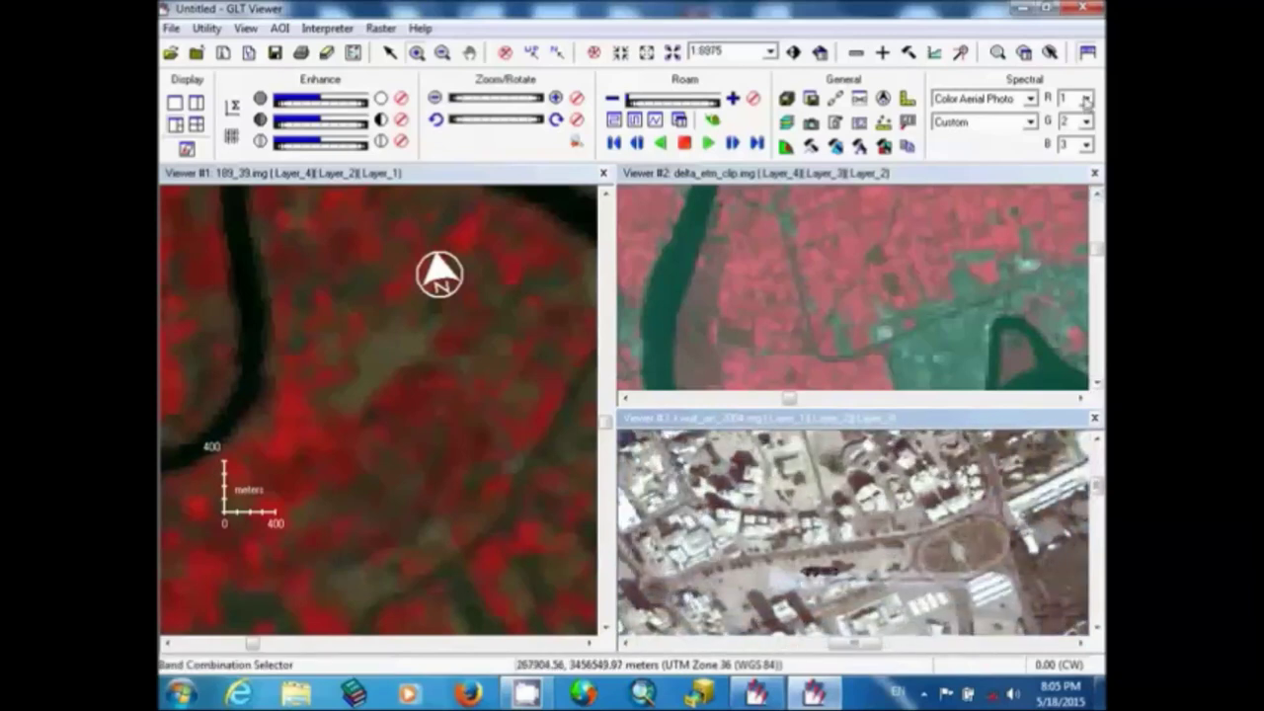
# Step: Display the Kuwait image with bands 3, 1, 2 as red, green and blue
pyautogui.click(1085, 97)
pyautogui.click(1074, 142)
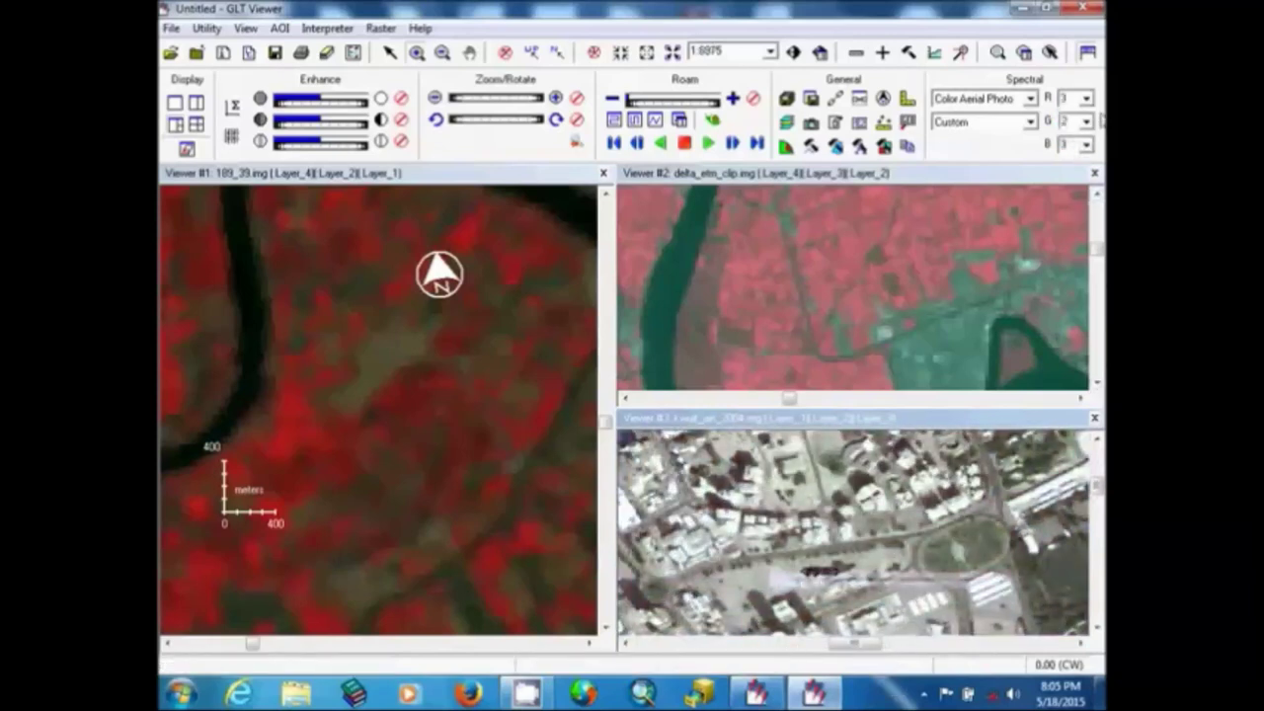
pyautogui.click(1076, 120)
pyautogui.click(1077, 151)
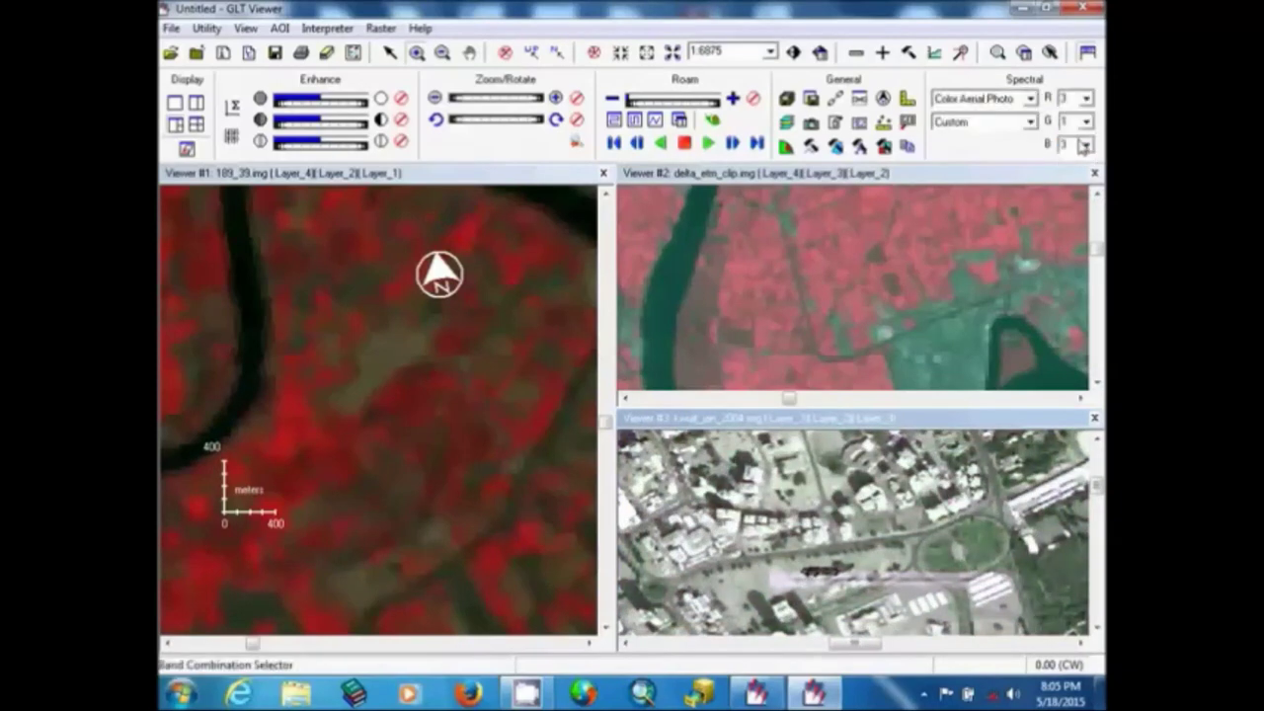
pyautogui.click(1085, 144)
pyautogui.click(1082, 174)
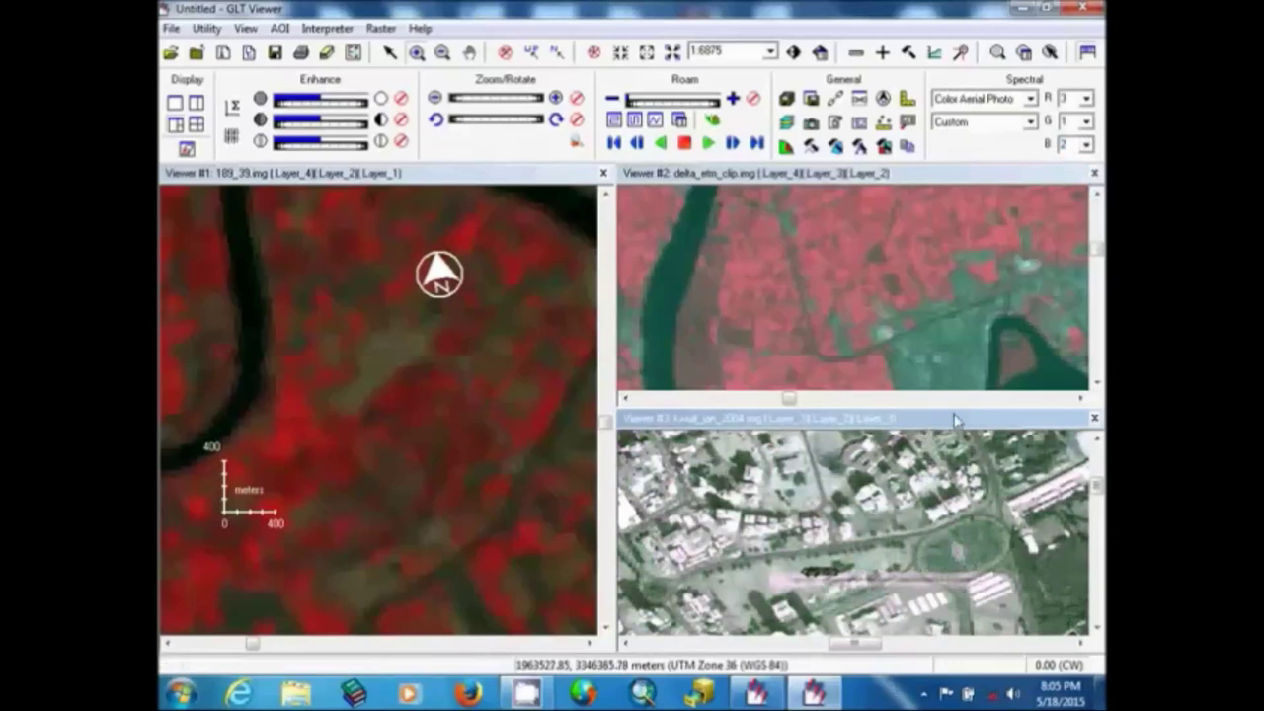
pyautogui.click(987, 255)
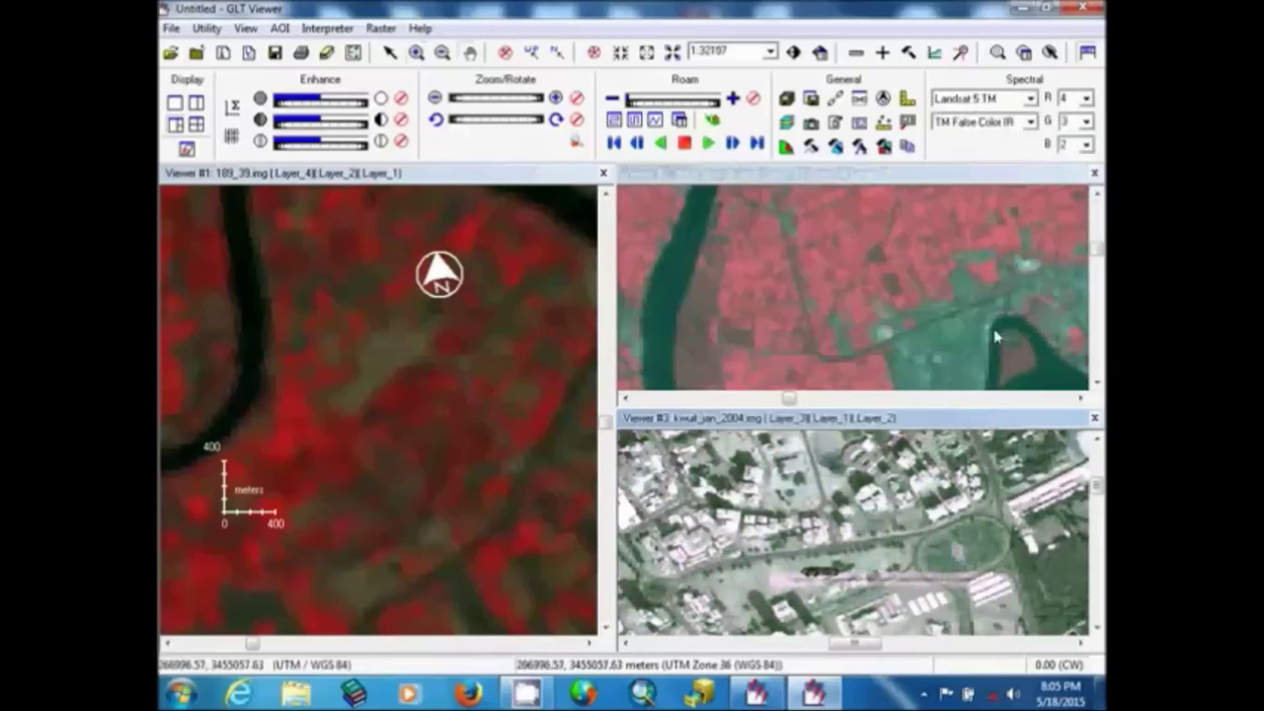
# Step: Drag Viewer #3's top border up so the Kuwait viewer covers most of the delta viewer
pyautogui.click(943, 419)
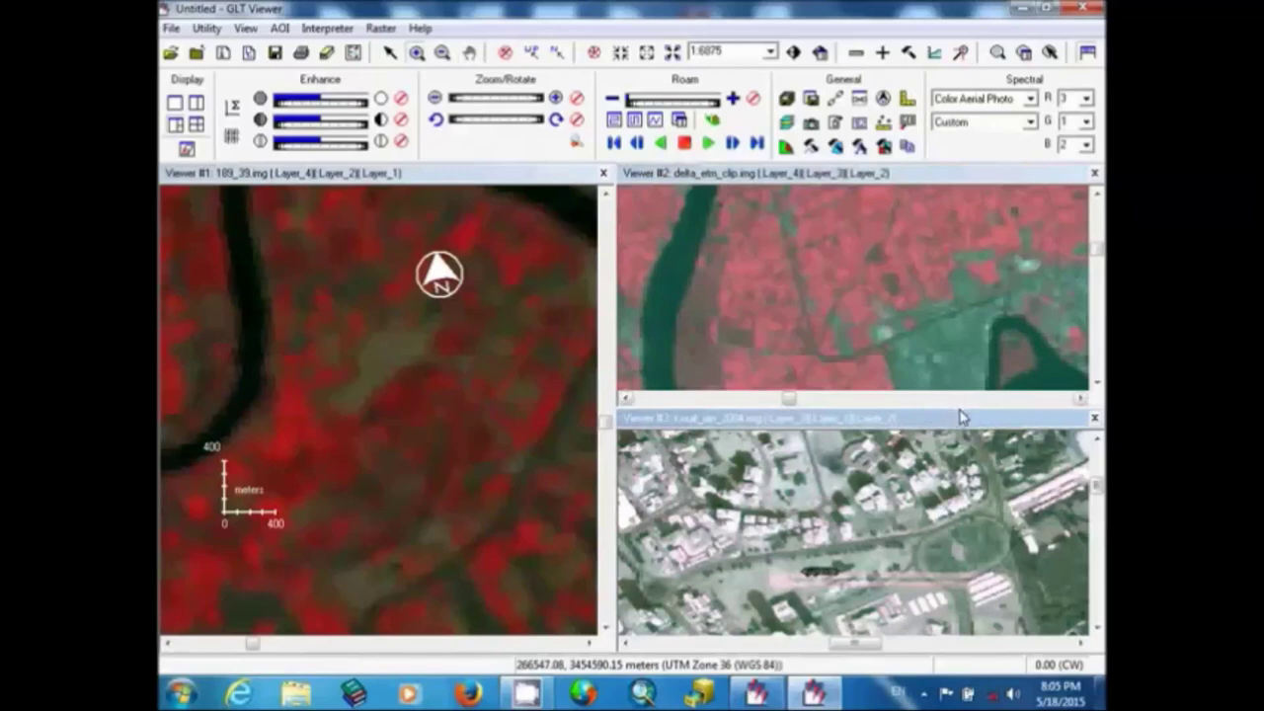
pyautogui.moveTo(963, 416); pyautogui.dragTo(956, 244)
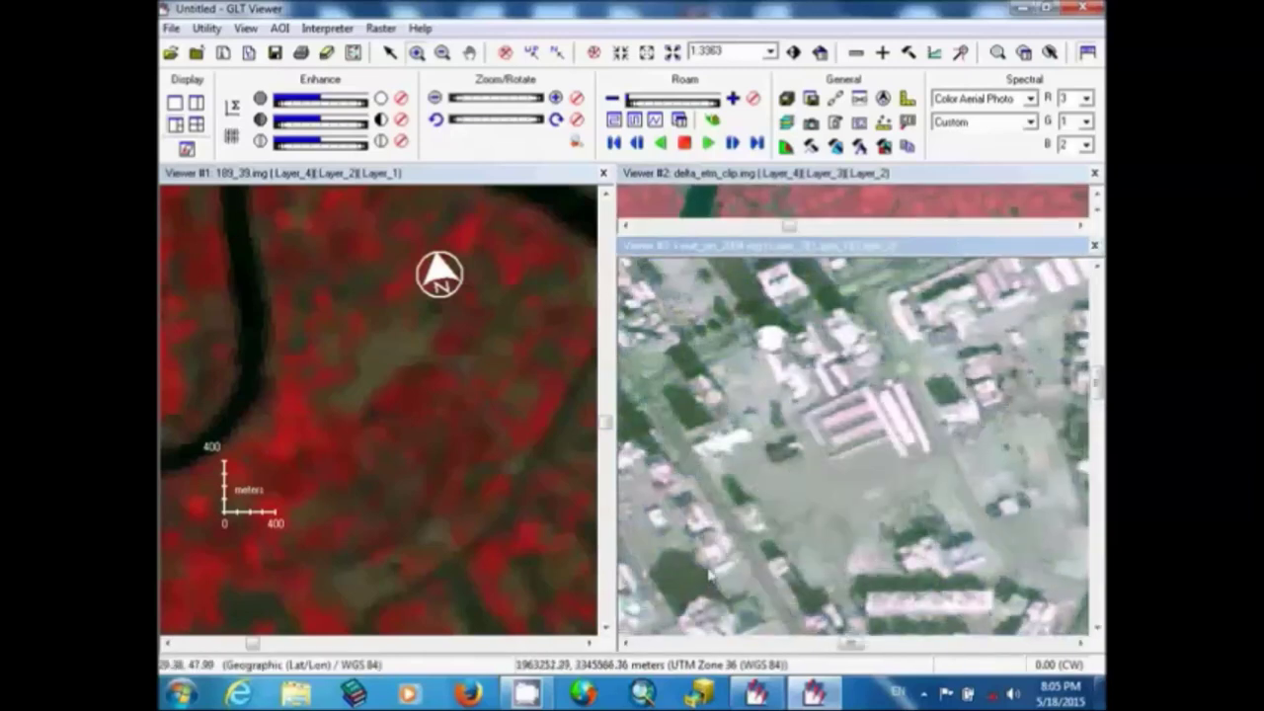
pyautogui.click(224, 55)
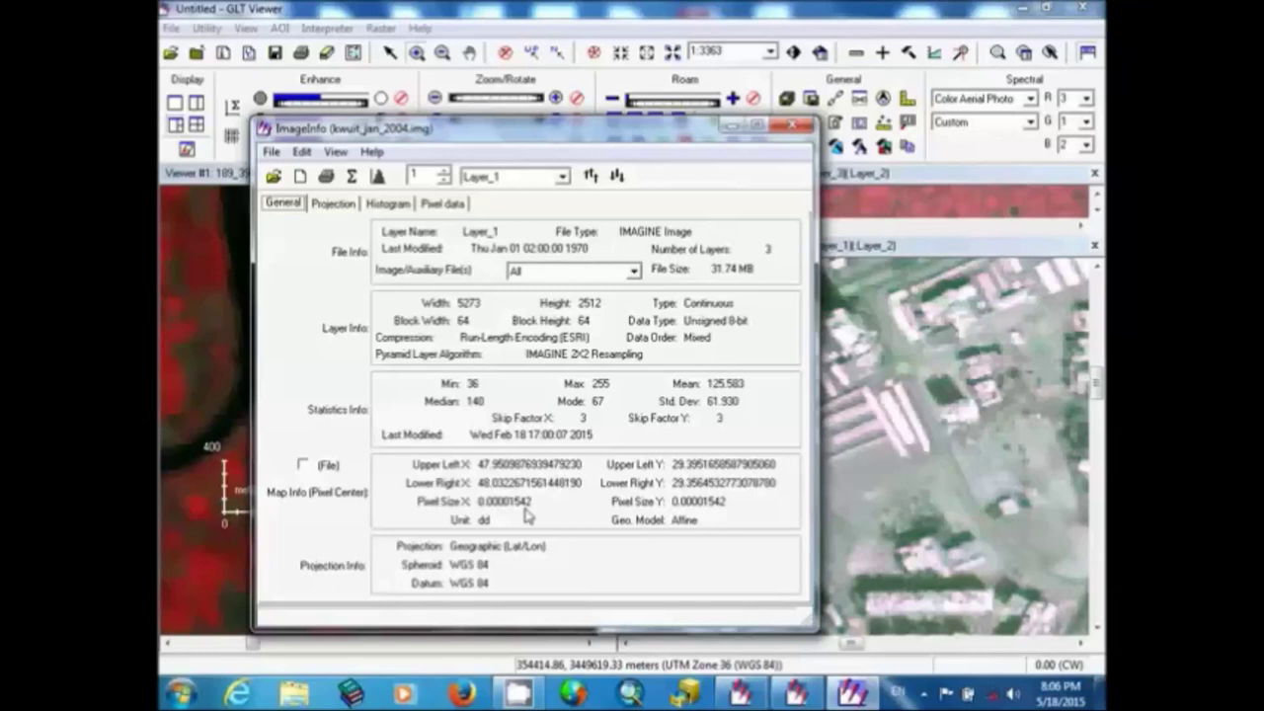
pyautogui.click(793, 127)
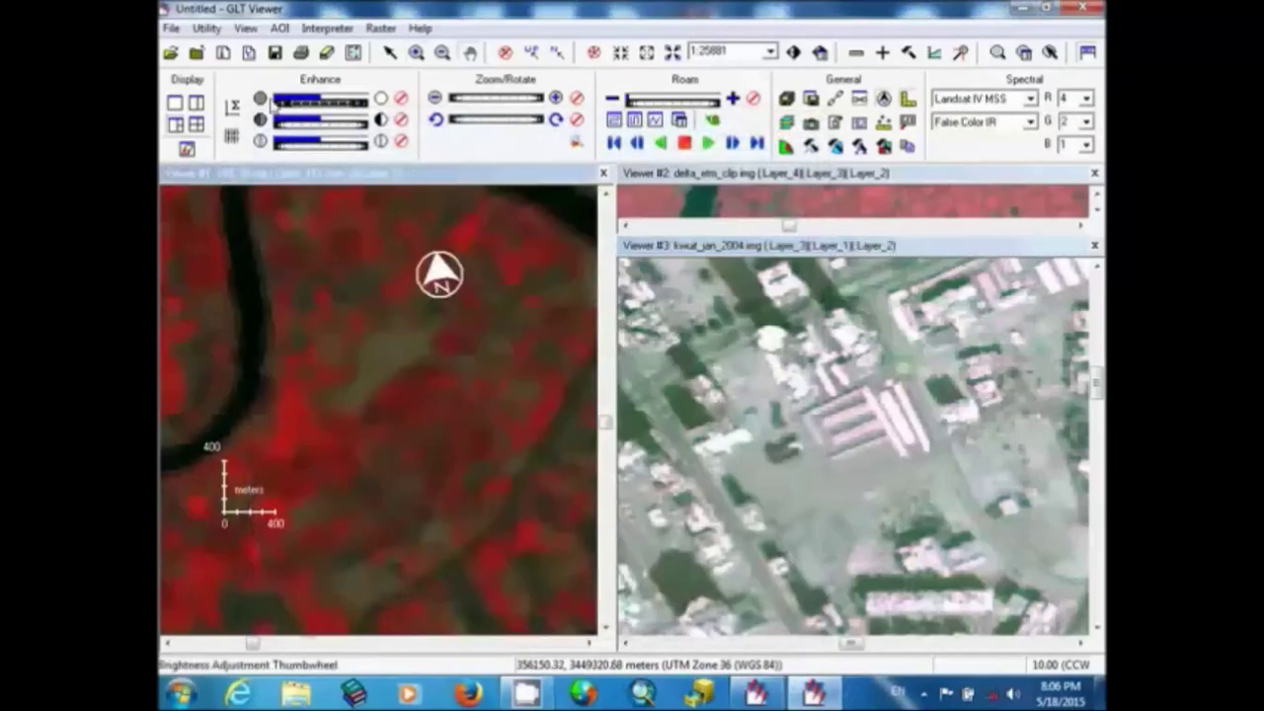
pyautogui.click(224, 52)
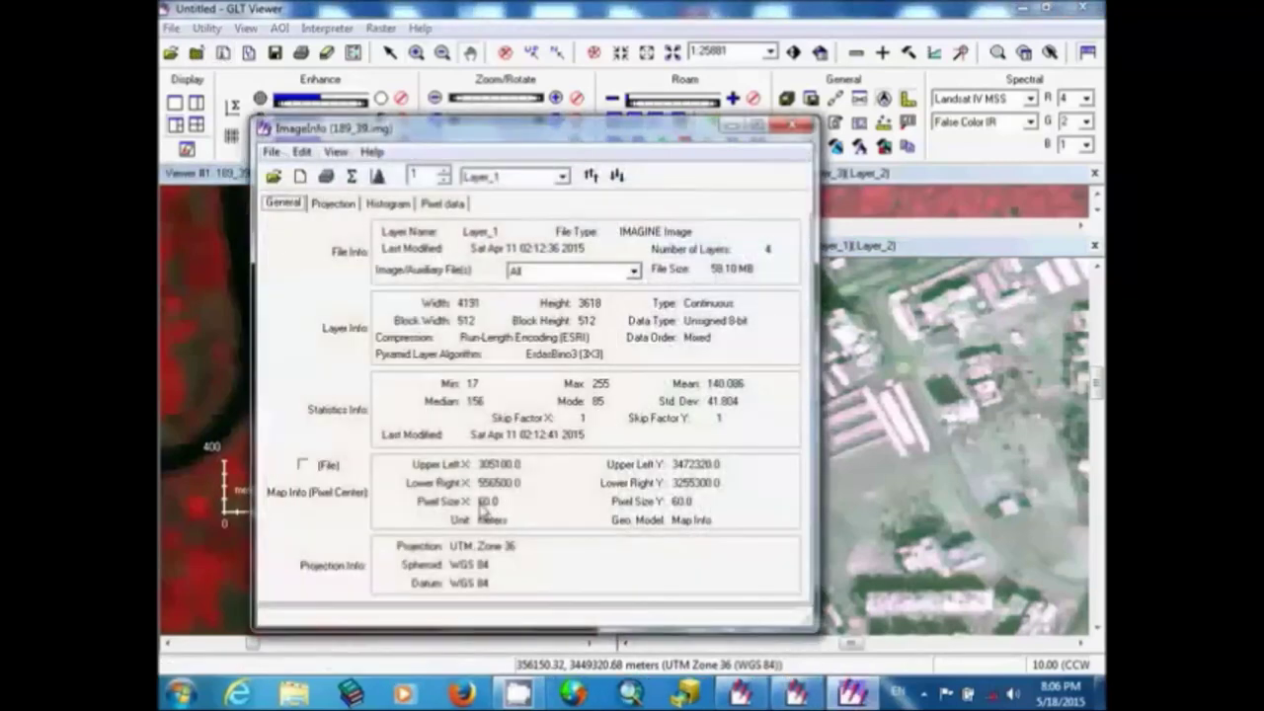
pyautogui.click(793, 126)
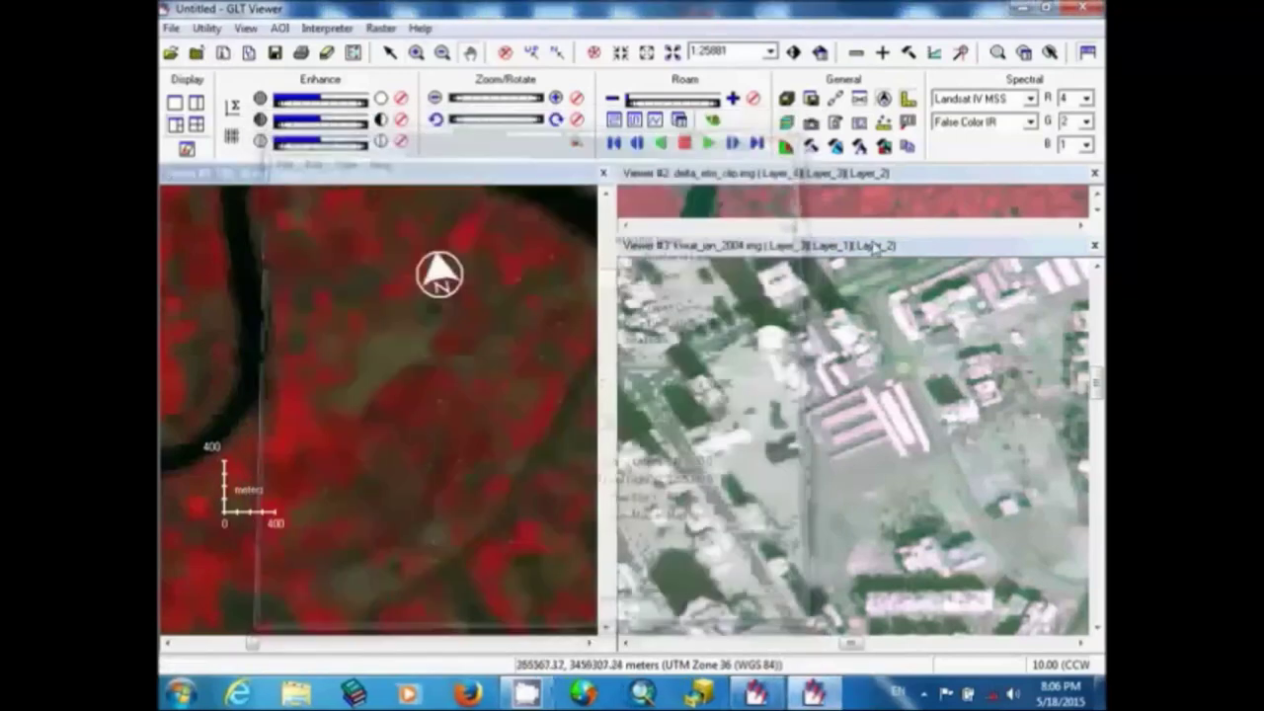
pyautogui.click(875, 247)
# Step: Open Image Info for the Kuwait image to check its Geographic Lat/Lon WGS 84 projection
pyautogui.click(224, 52)
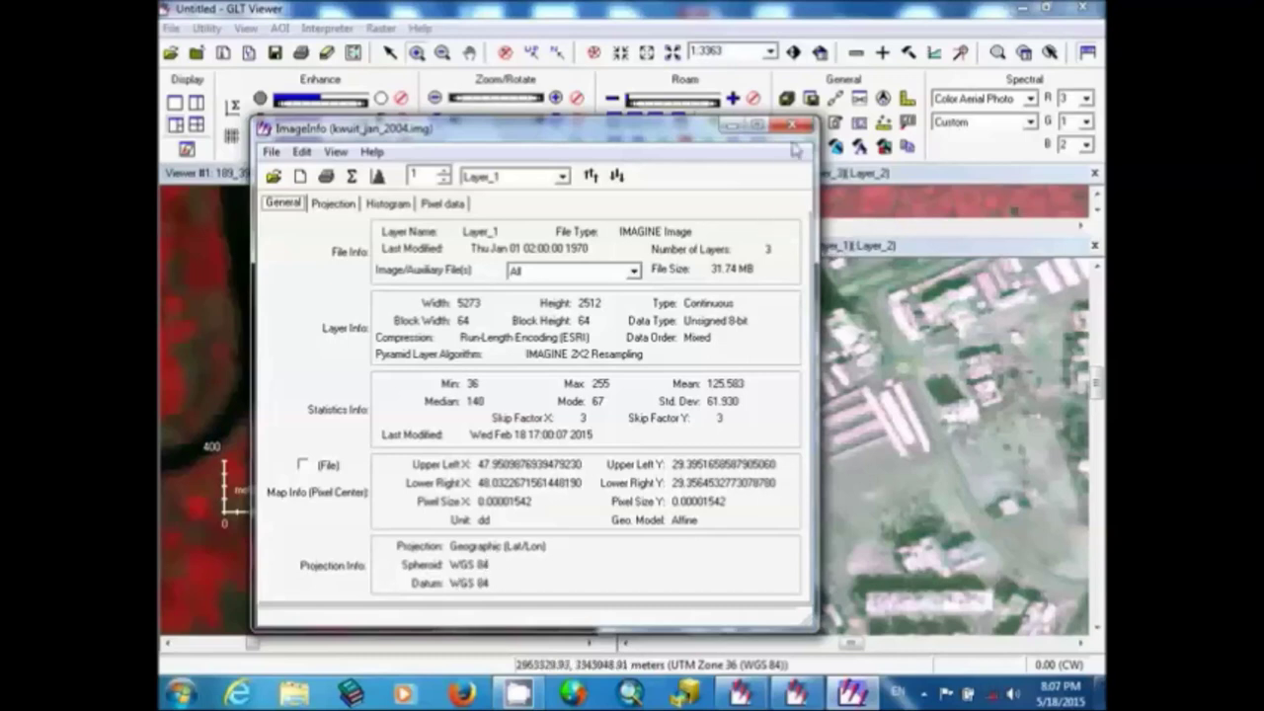
pyautogui.click(795, 126)
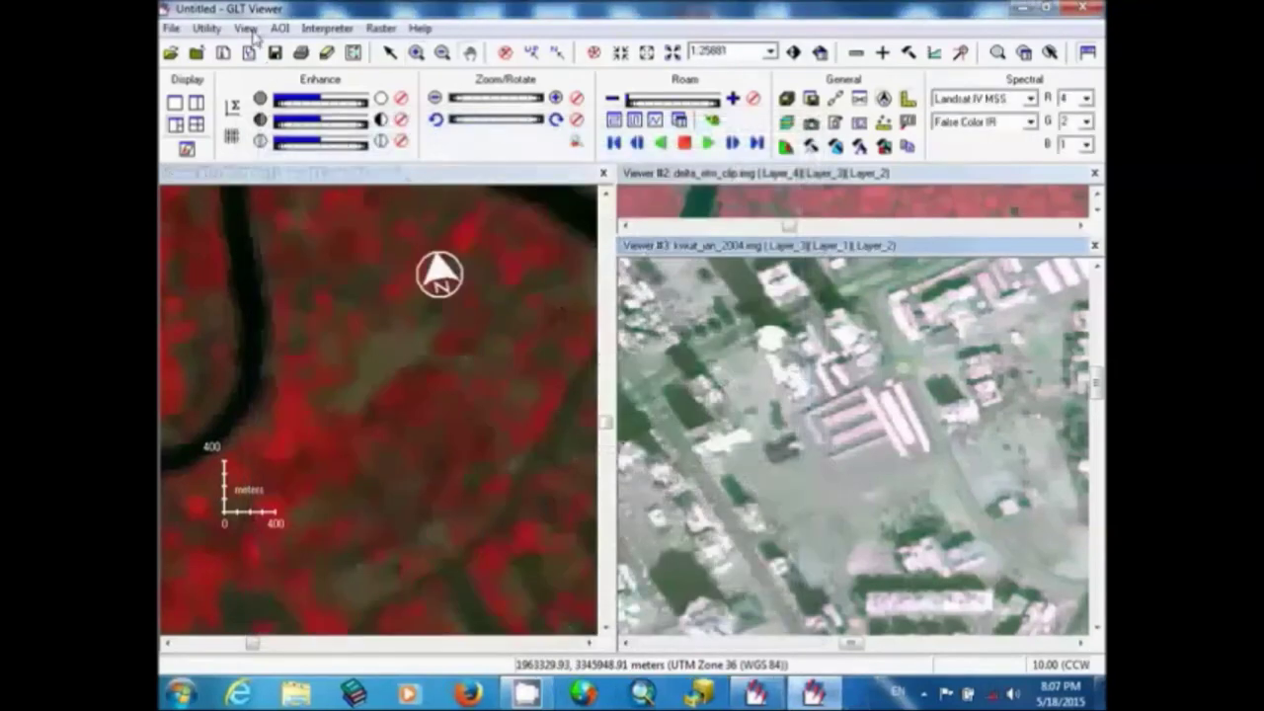
pyautogui.click(222, 53)
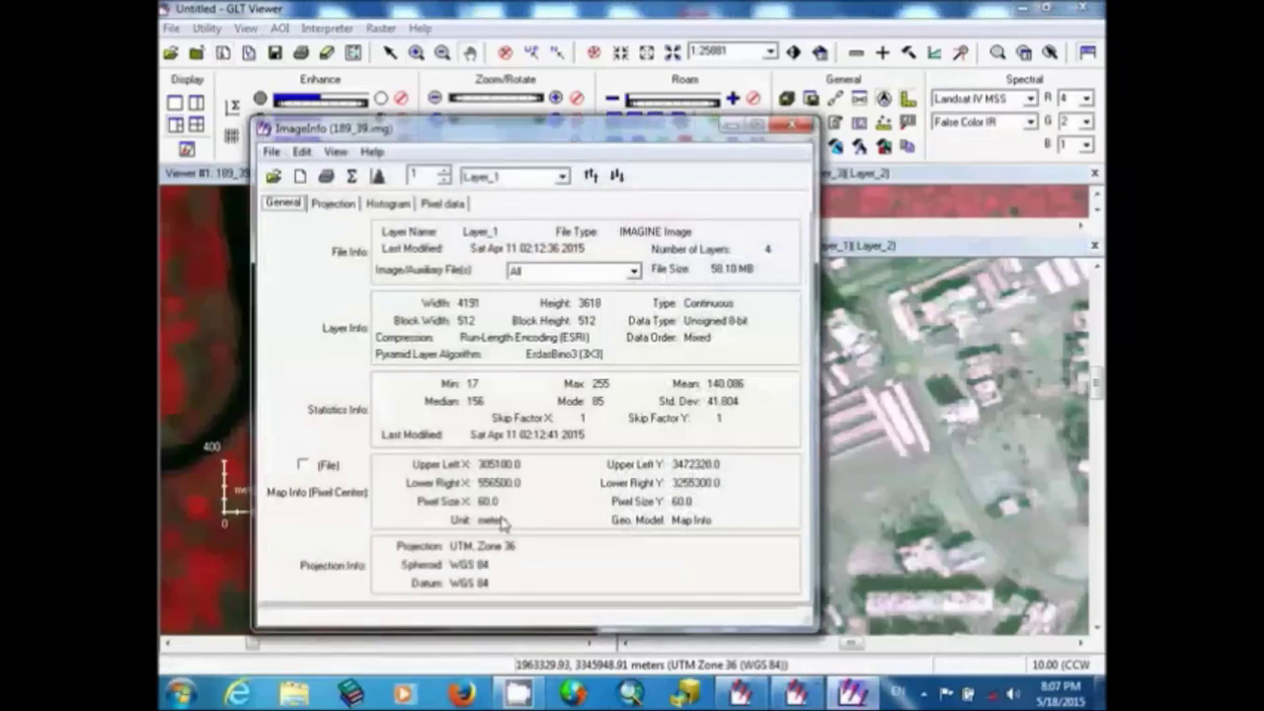
pyautogui.click(793, 126)
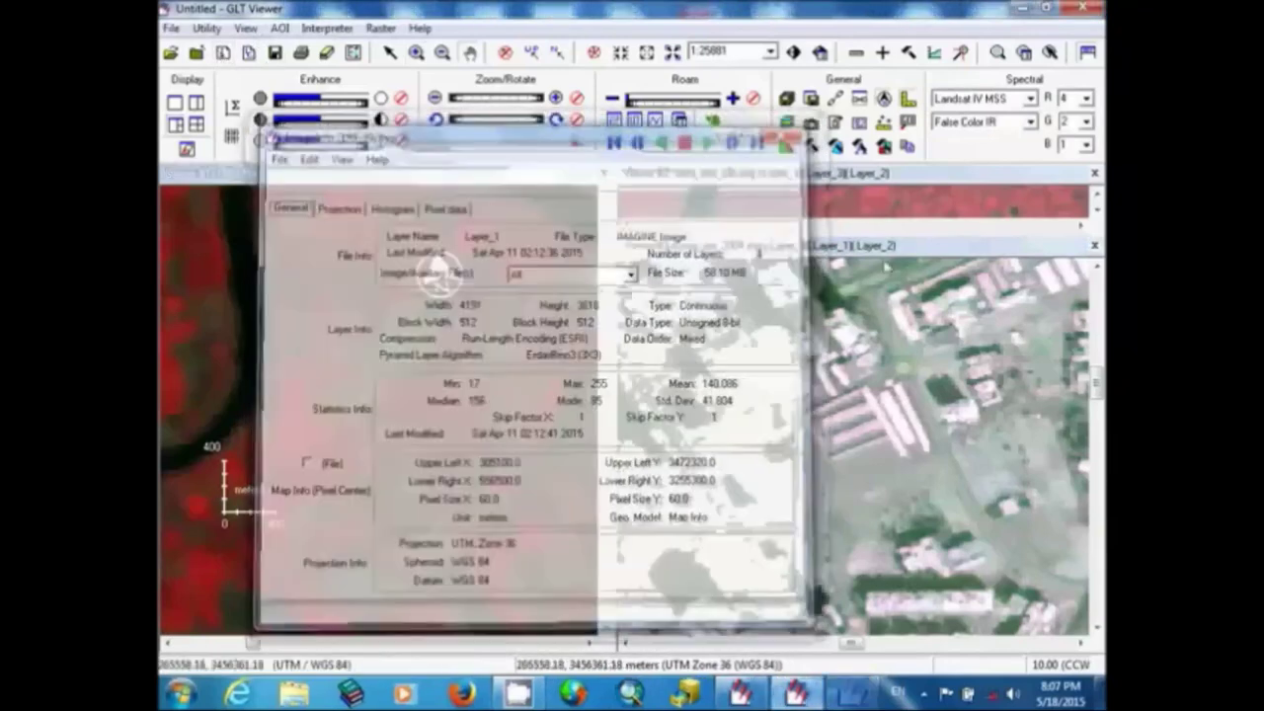
pyautogui.click(911, 252)
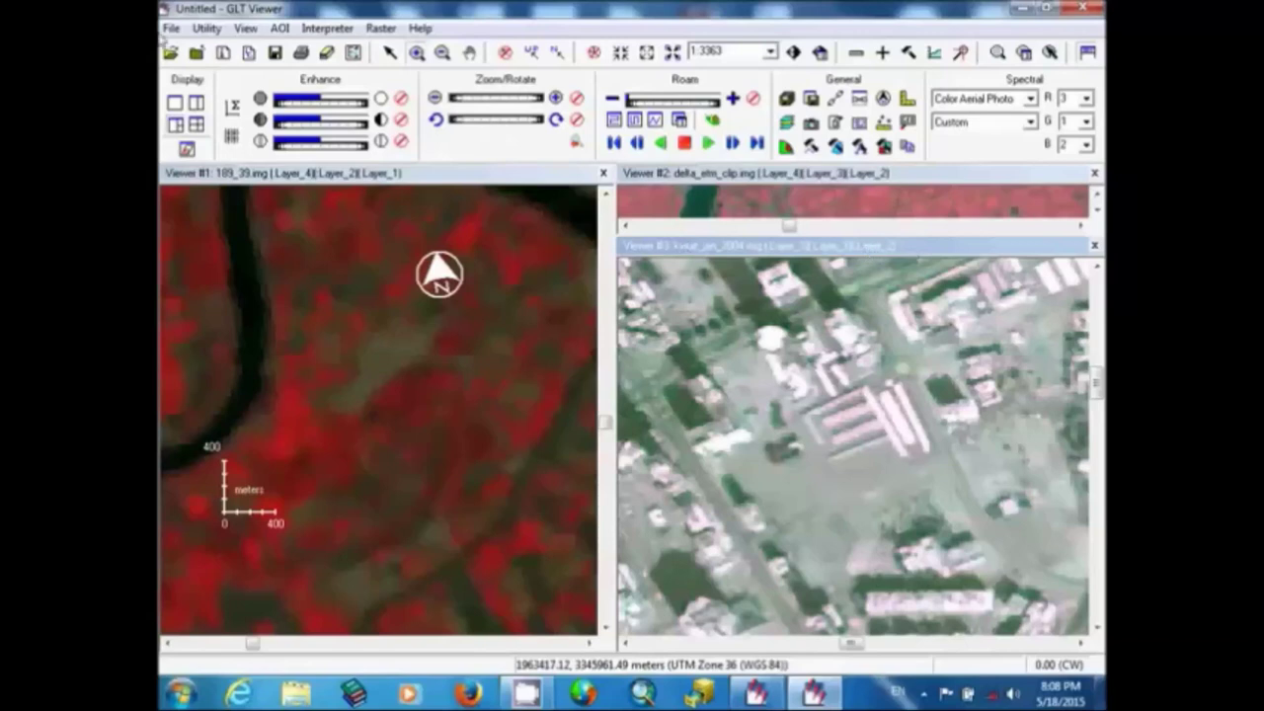
pyautogui.click(223, 52)
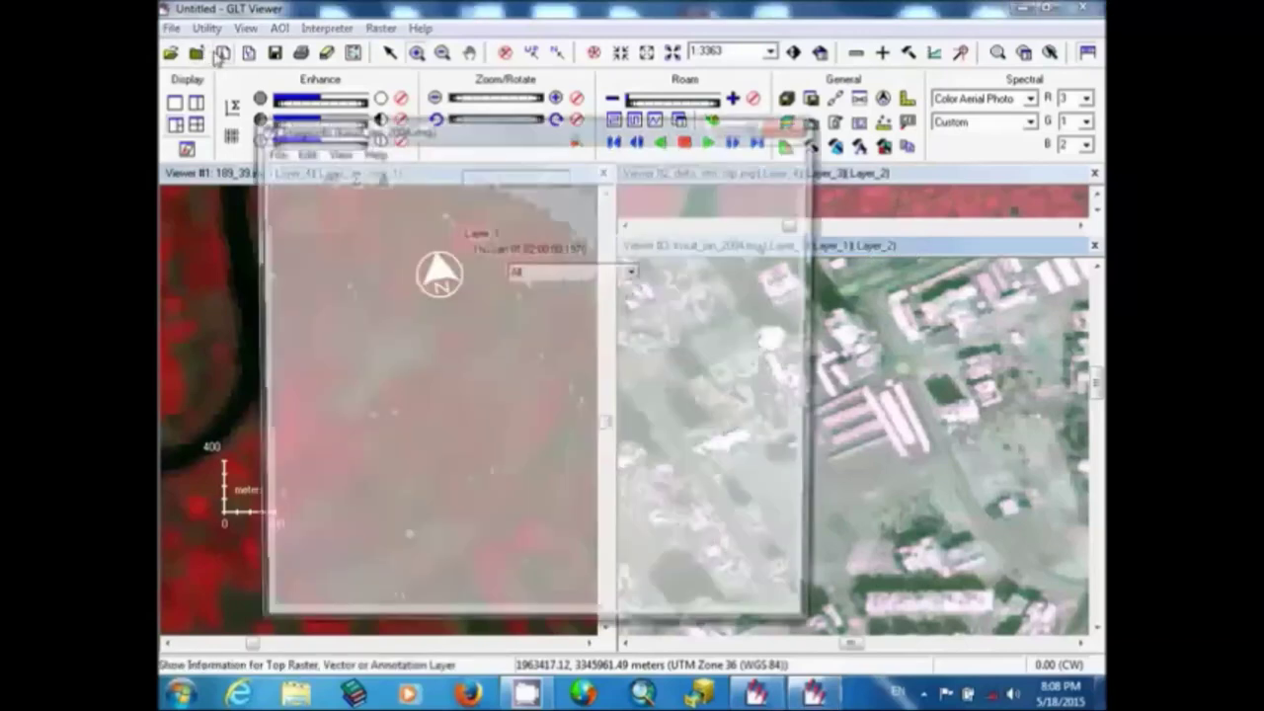
pyautogui.click(302, 152)
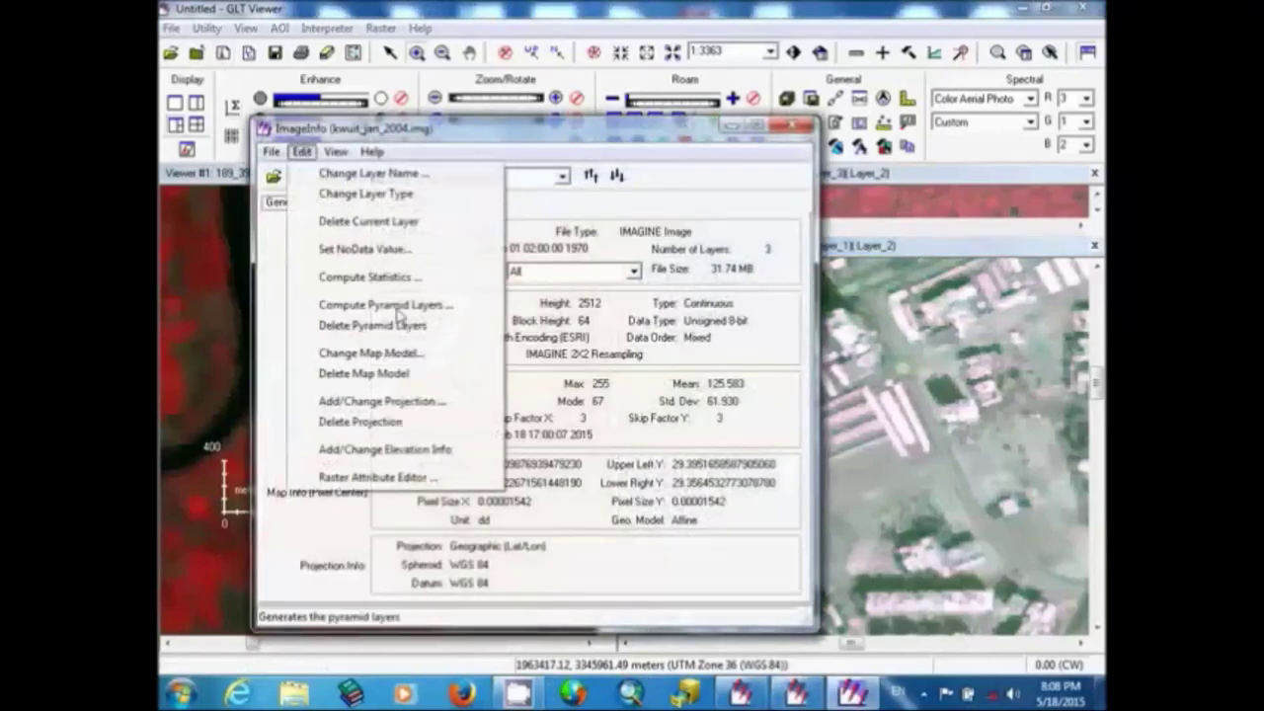
pyautogui.click(399, 357)
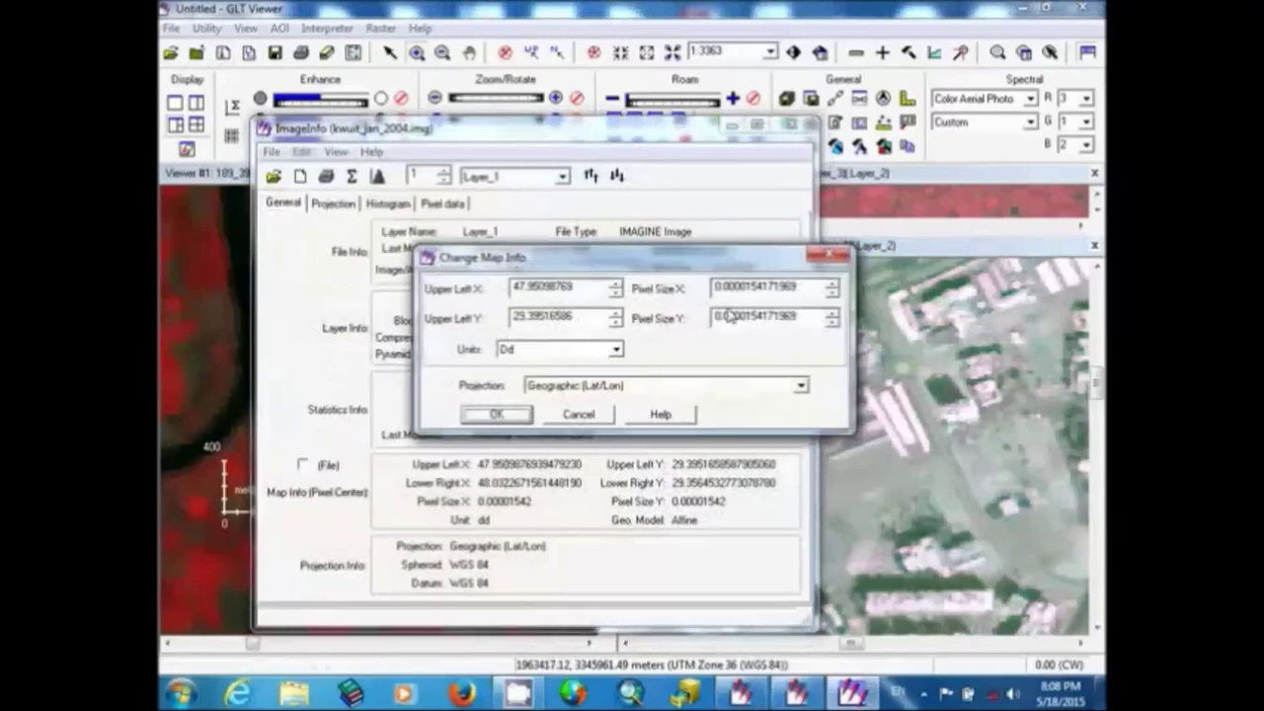
pyautogui.click(835, 251)
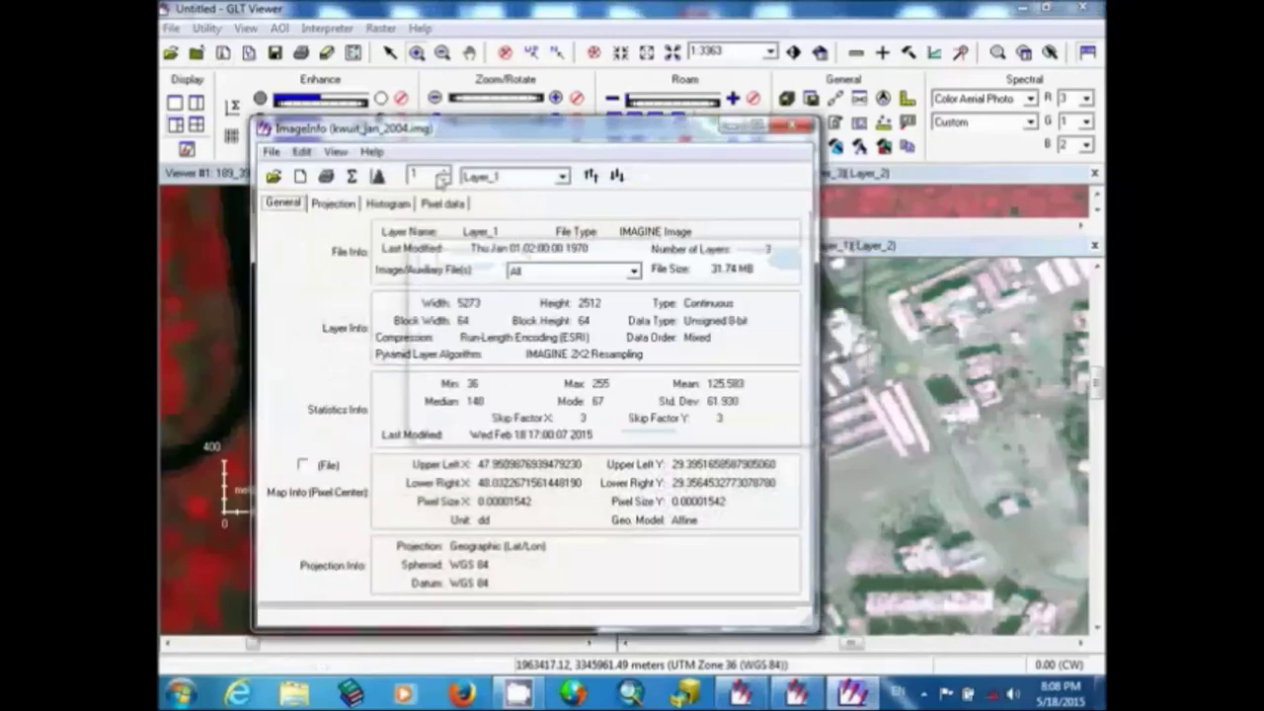
# Step: Start adding a projection to the Kuwait image and set its custom projection type to UTM
pyautogui.click(302, 152)
pyautogui.click(383, 401)
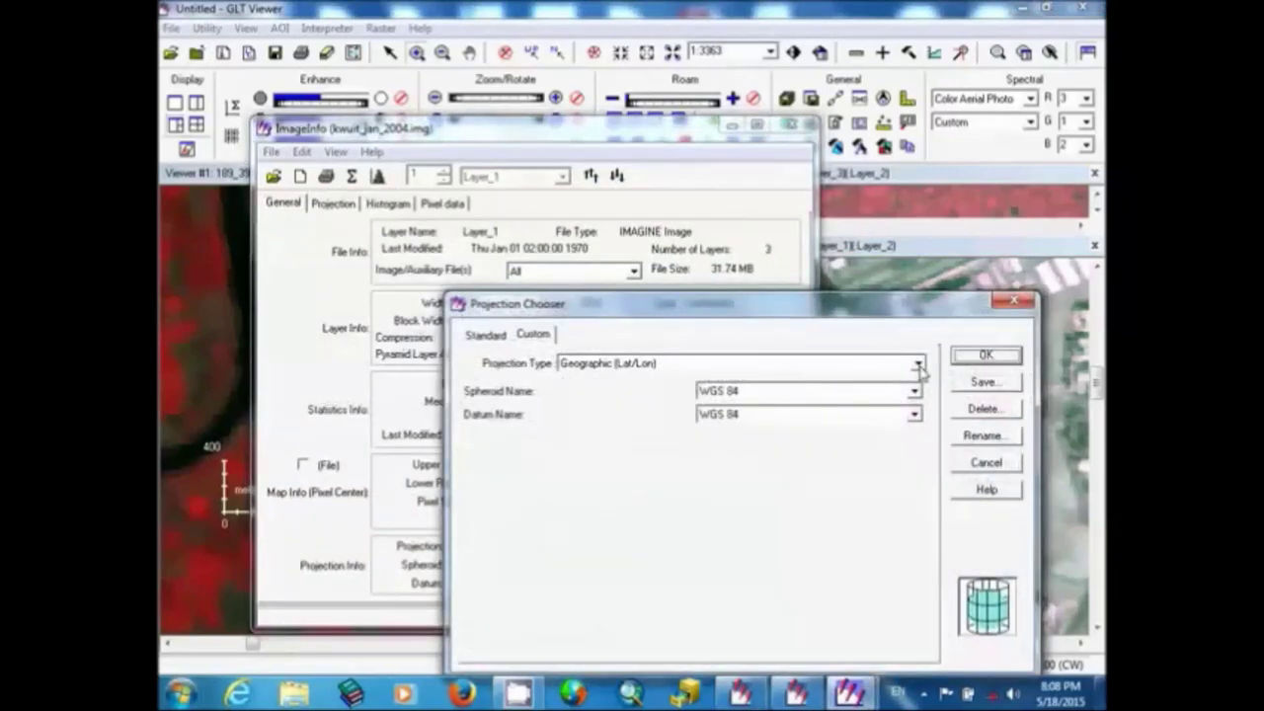
pyautogui.click(917, 363)
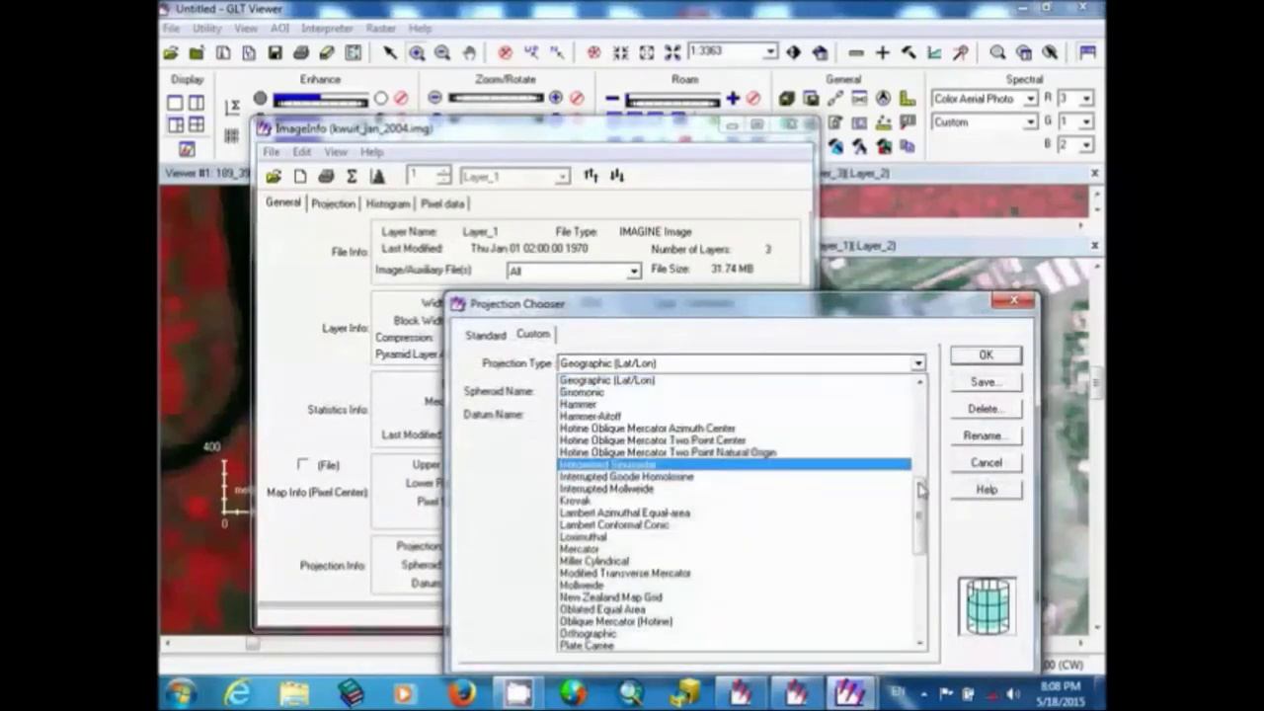
pyautogui.moveTo(919, 533); pyautogui.dragTo(904, 615)
pyautogui.click(630, 549)
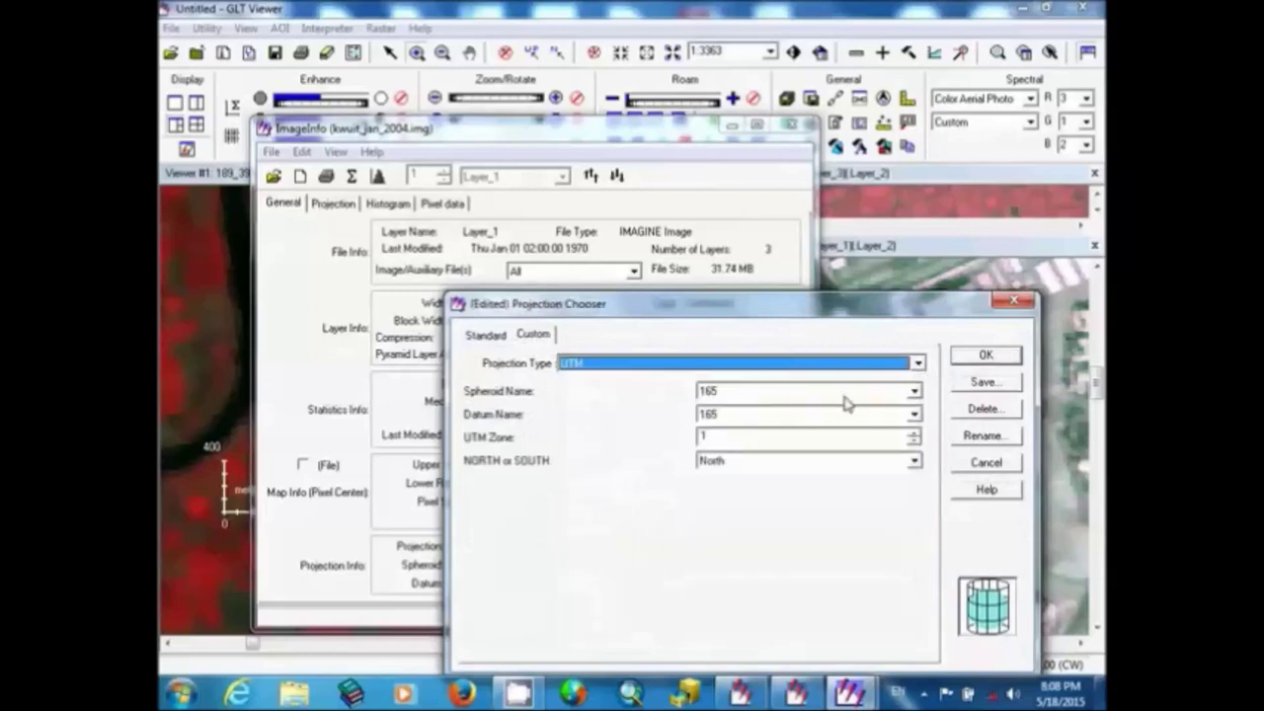
# Step: Set both spheroid and datum to WGS 84, then edit the UTM zone
pyautogui.click(915, 392)
pyautogui.moveTo(919, 466); pyautogui.dragTo(901, 660)
pyautogui.click(900, 637)
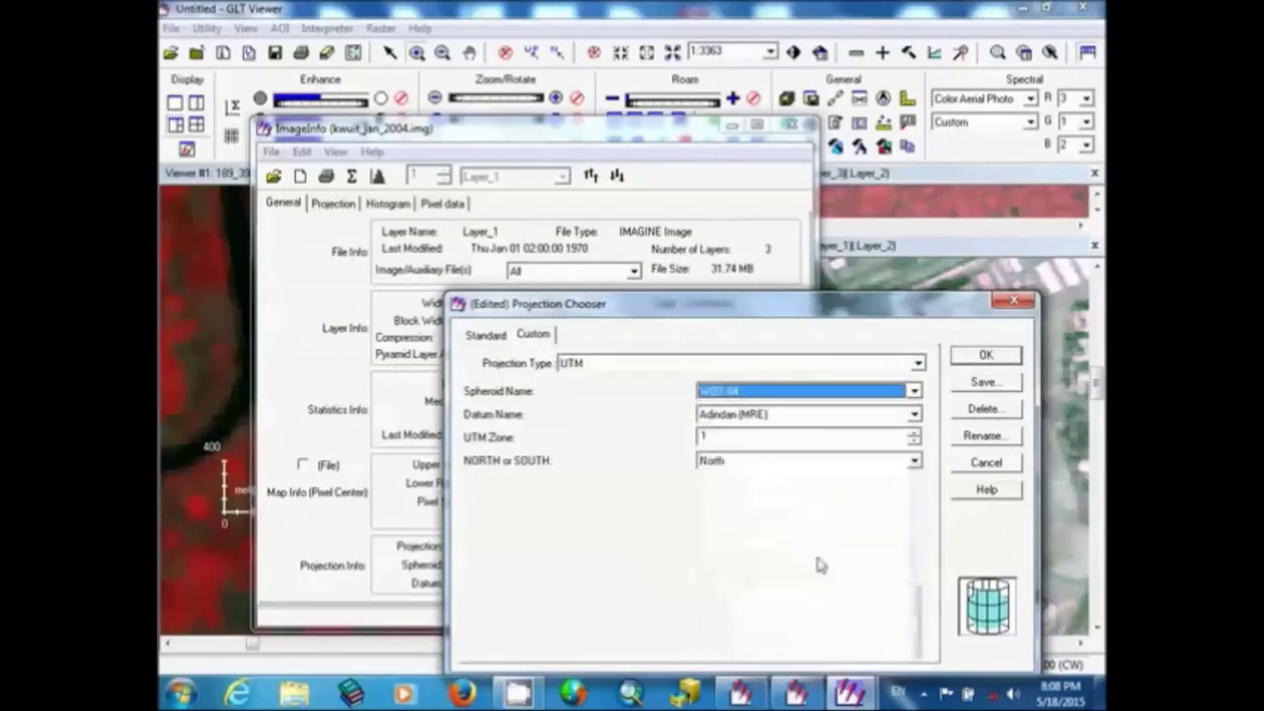
pyautogui.click(916, 415)
pyautogui.moveTo(983, 472); pyautogui.dragTo(983, 680)
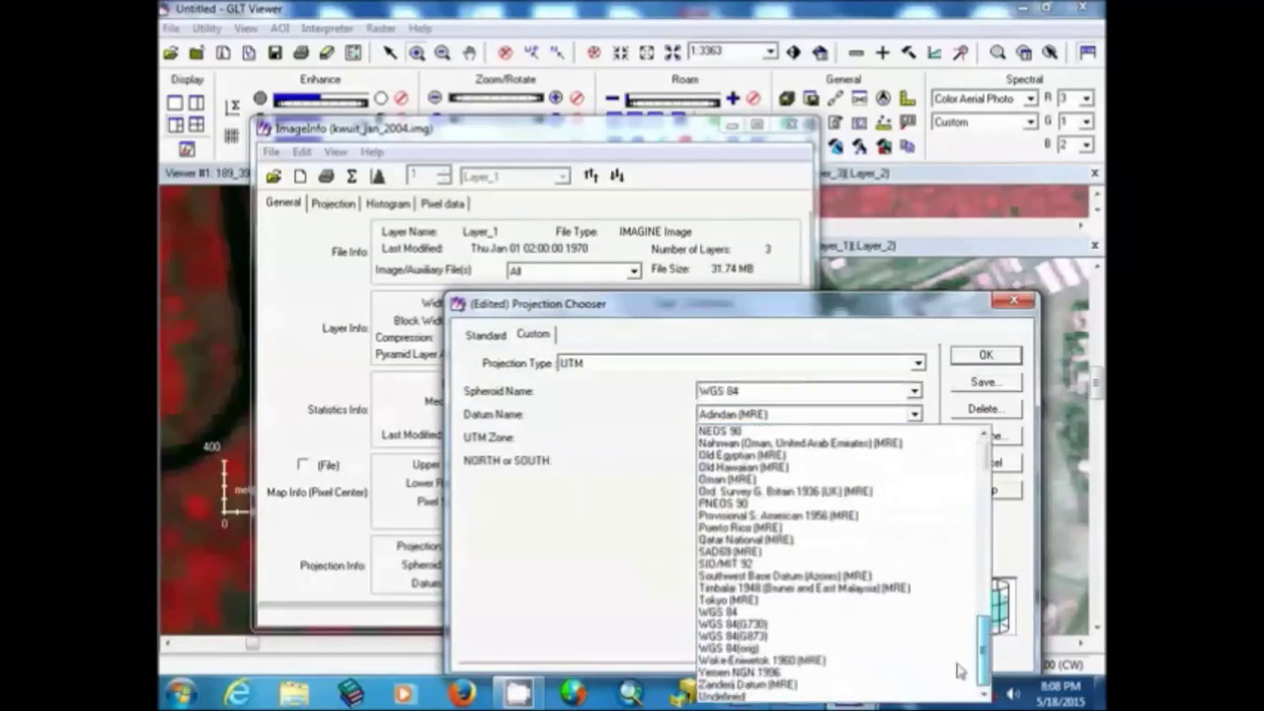
pyautogui.click(770, 613)
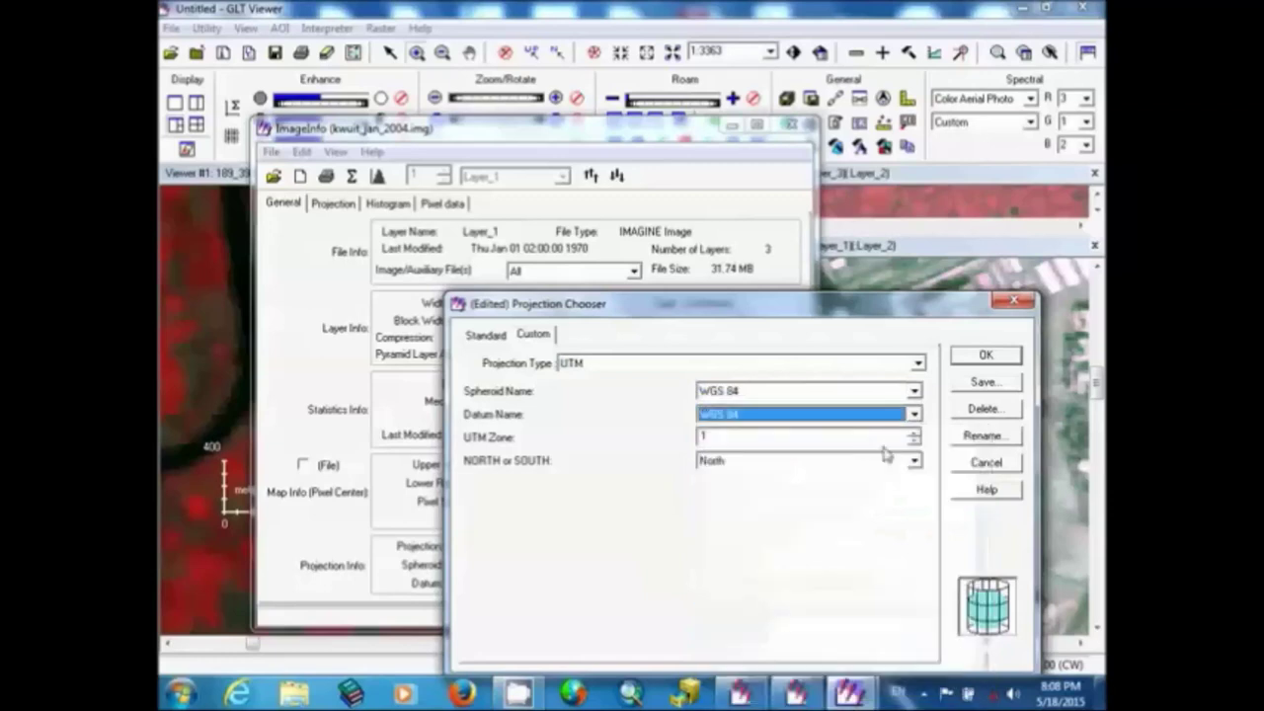
pyautogui.click(916, 441)
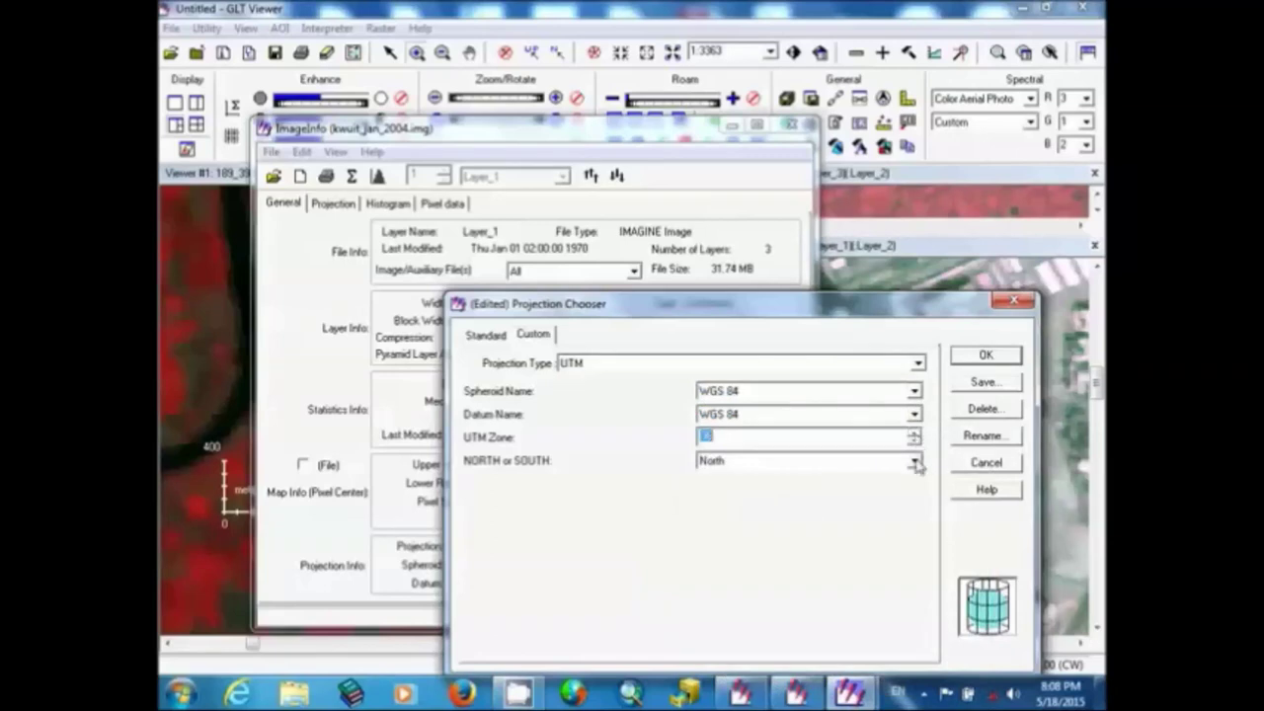
# Step: Save the custom projection as NewProjection in the UTM WGS 84 North category
pyautogui.click(998, 385)
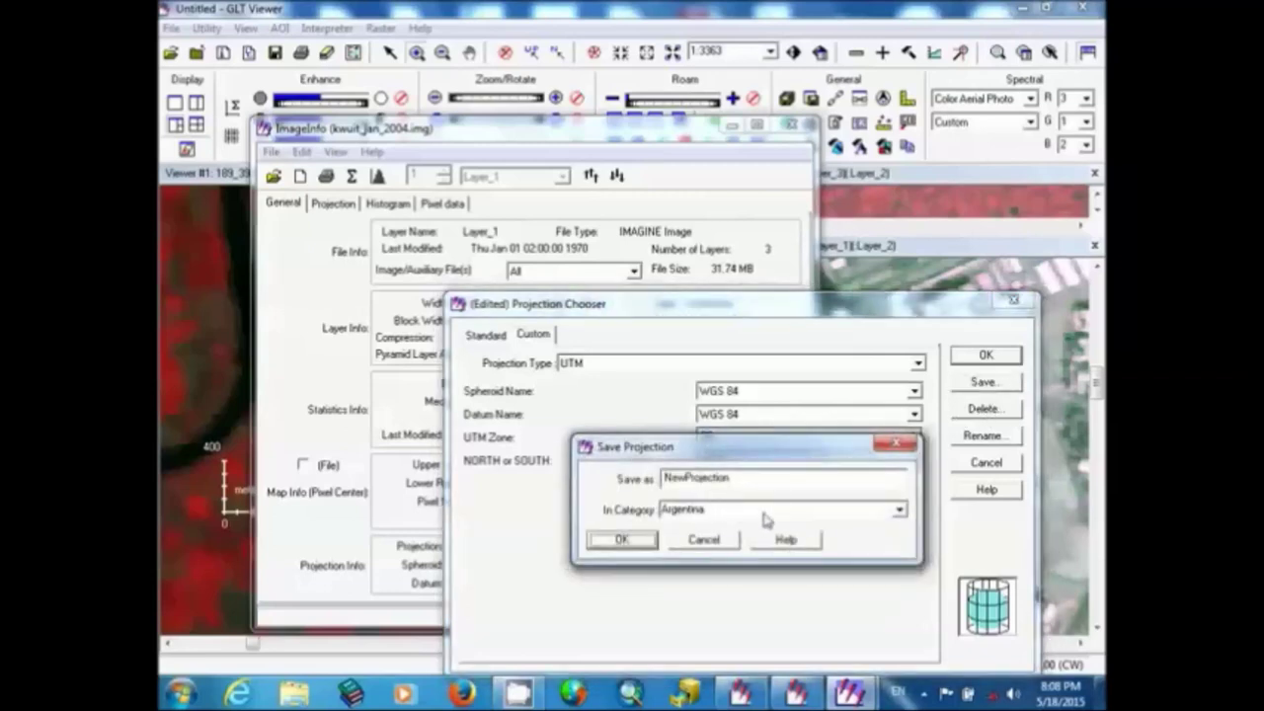
pyautogui.click(899, 512)
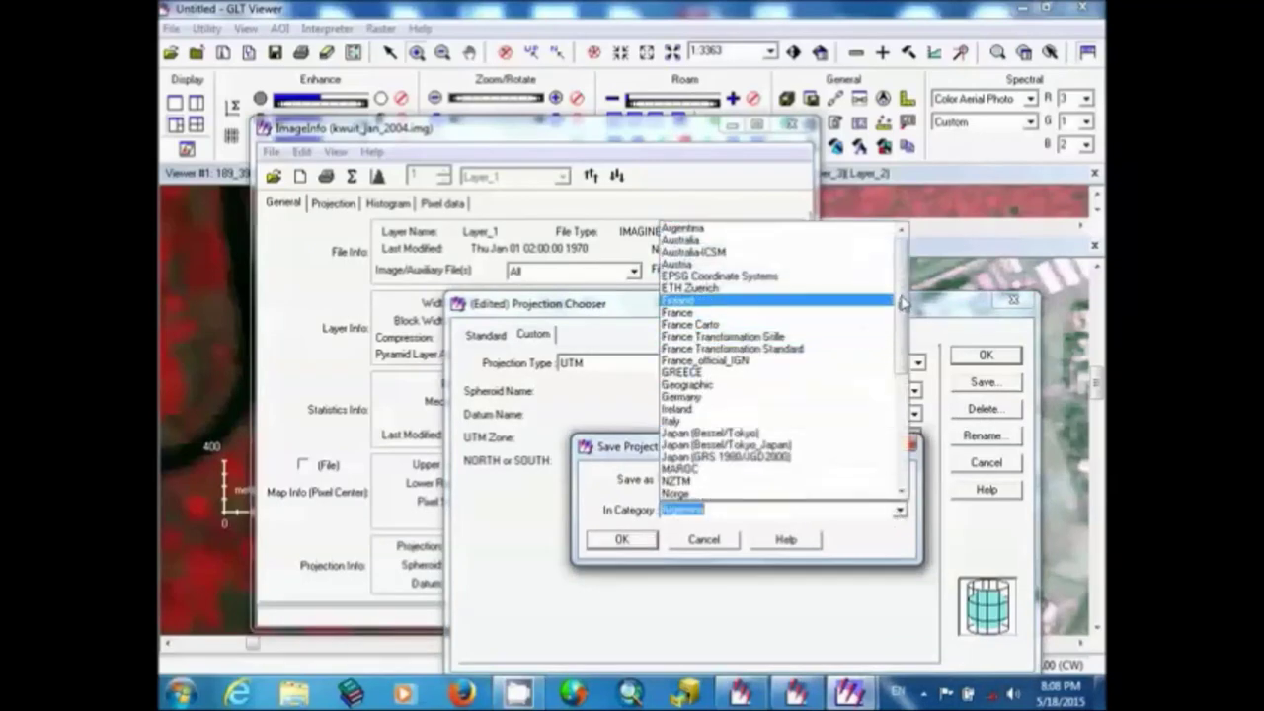
pyautogui.moveTo(902, 305); pyautogui.dragTo(899, 464)
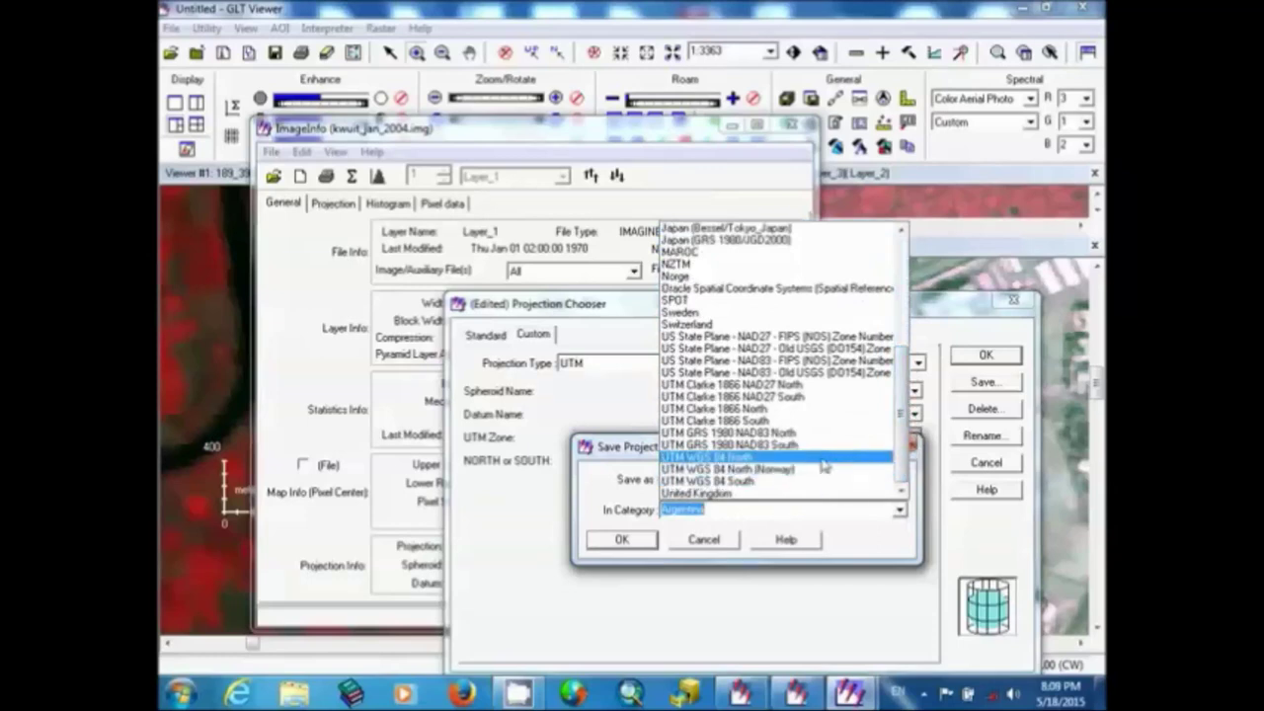
pyautogui.click(821, 458)
pyautogui.click(622, 540)
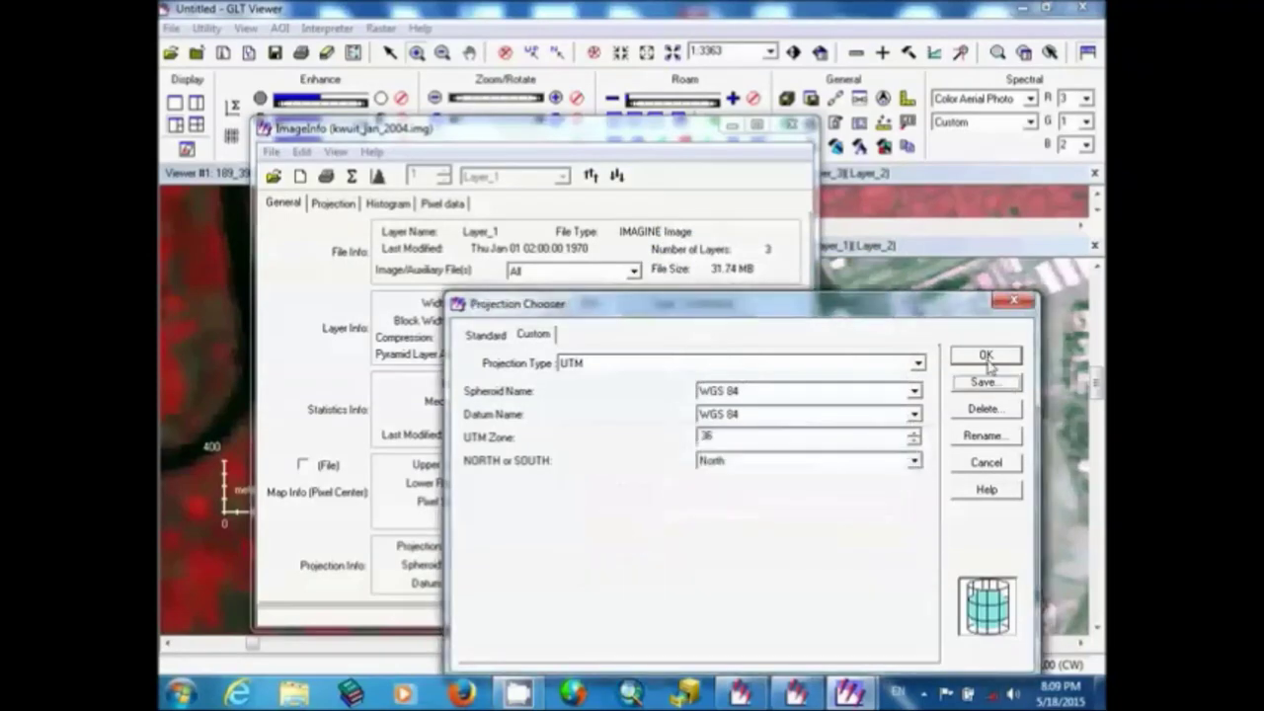
# Step: On the Standard tab, choose category UTM WGS 84 North and UTM Zone 36 (Range 30E - 36E)
pyautogui.click(485, 336)
pyautogui.click(622, 365)
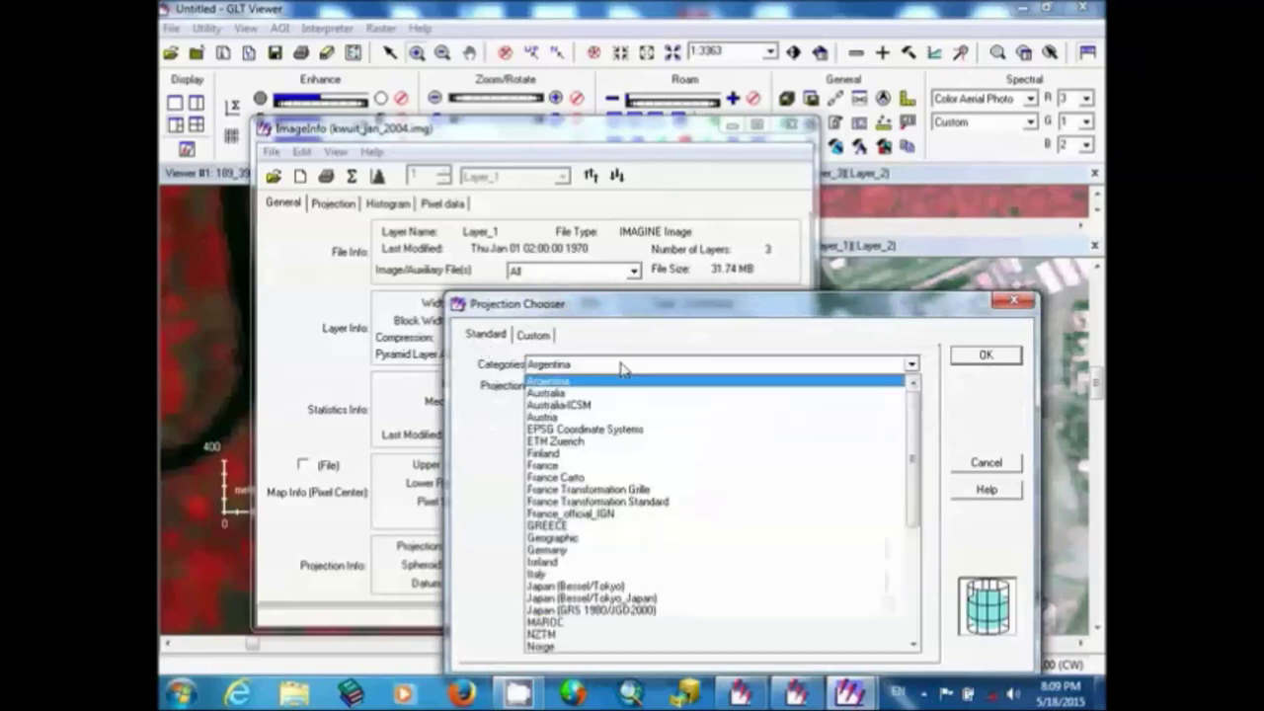
pyautogui.moveTo(926, 470); pyautogui.dragTo(920, 638)
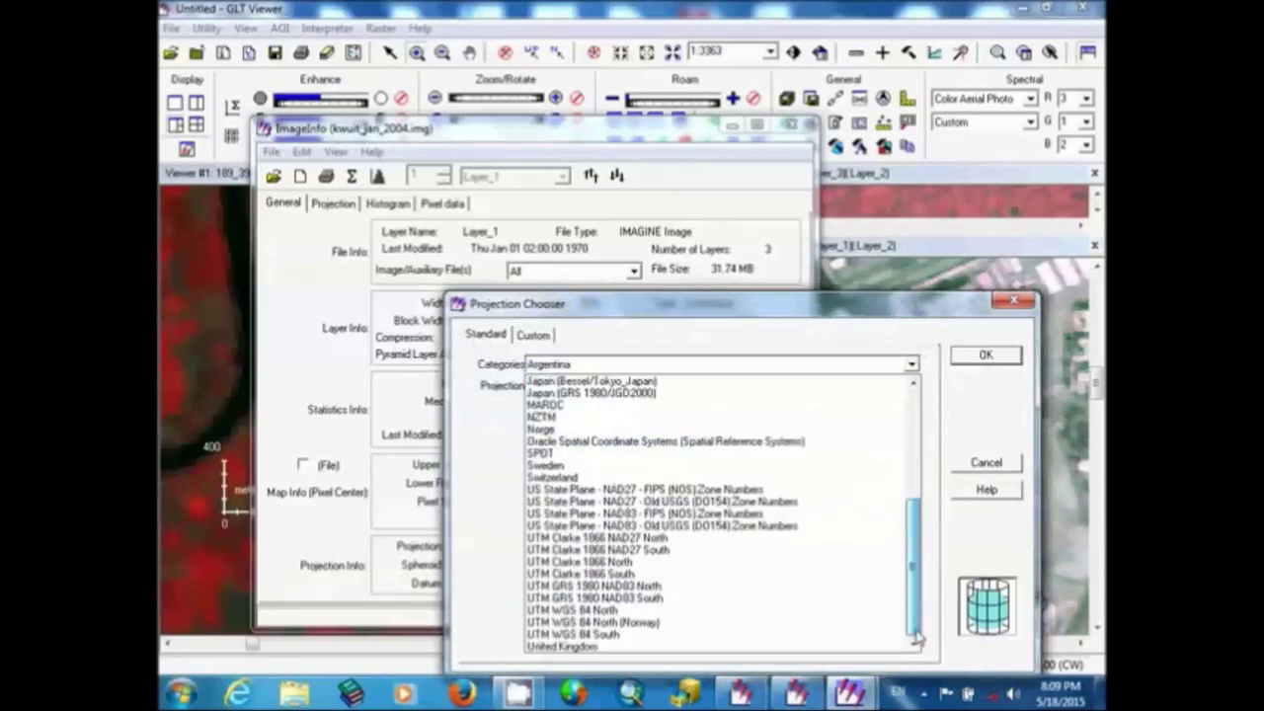
pyautogui.click(678, 612)
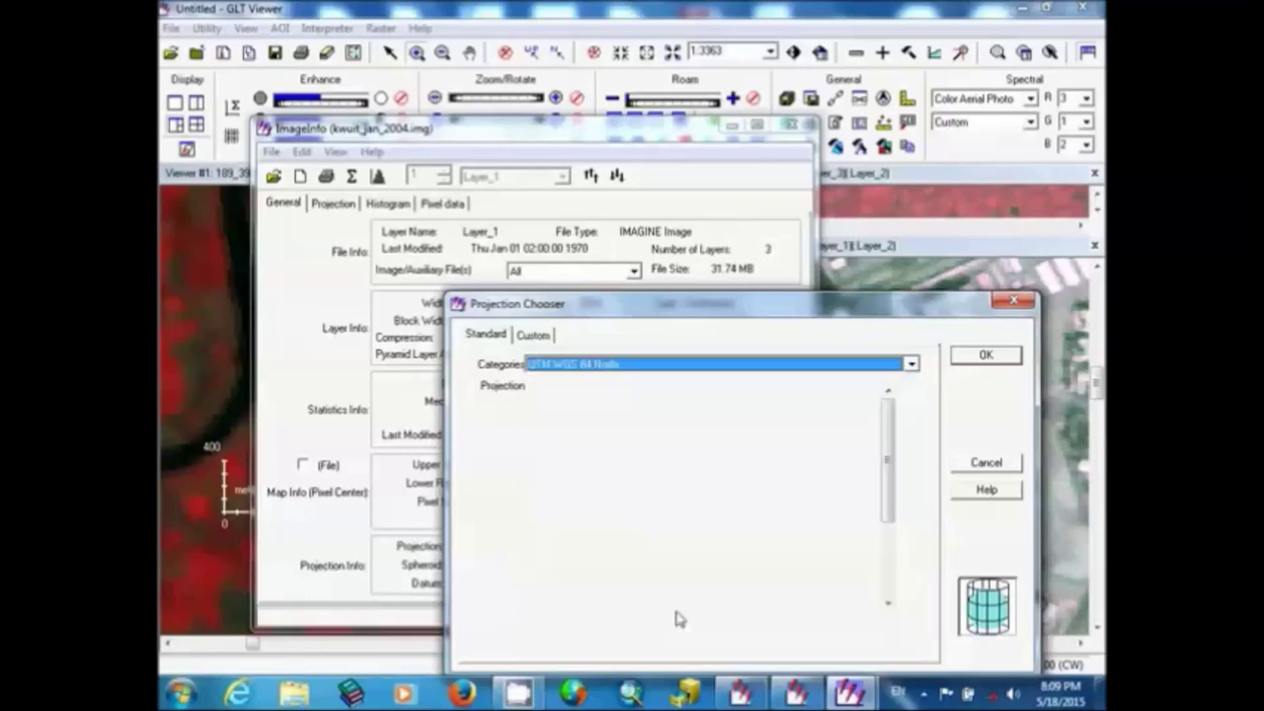
pyautogui.click(911, 364)
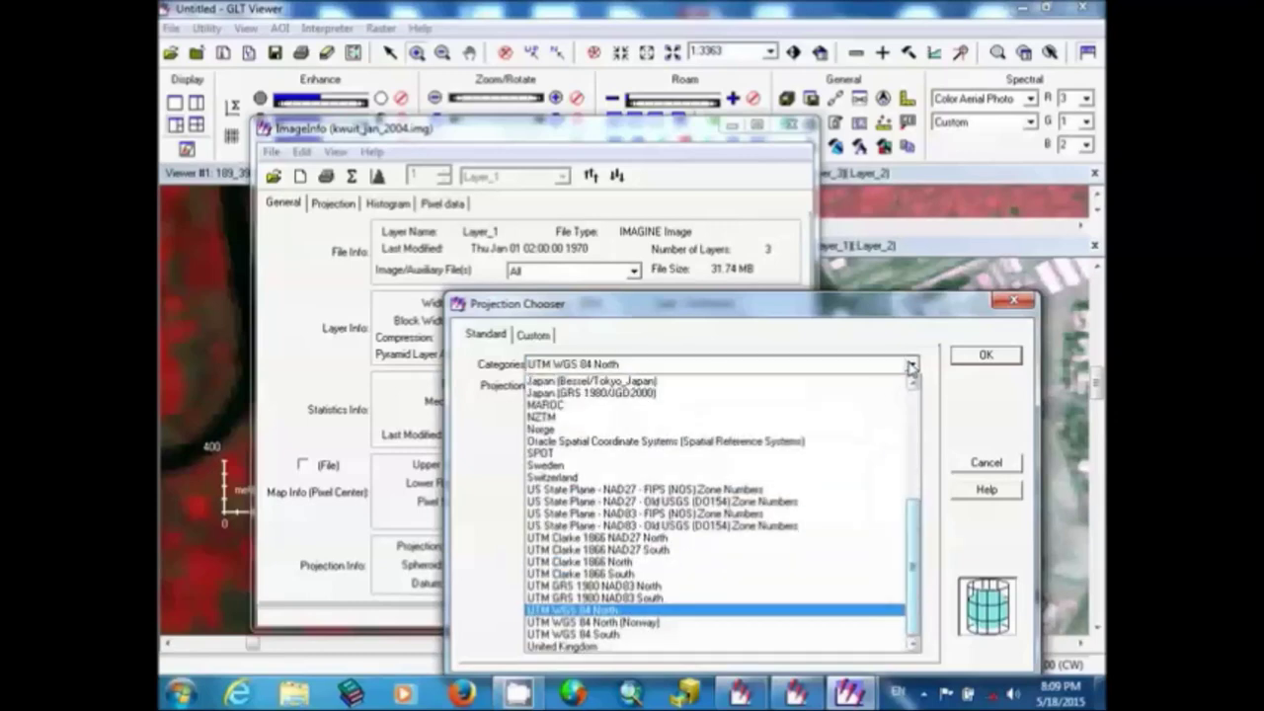
pyautogui.click(709, 611)
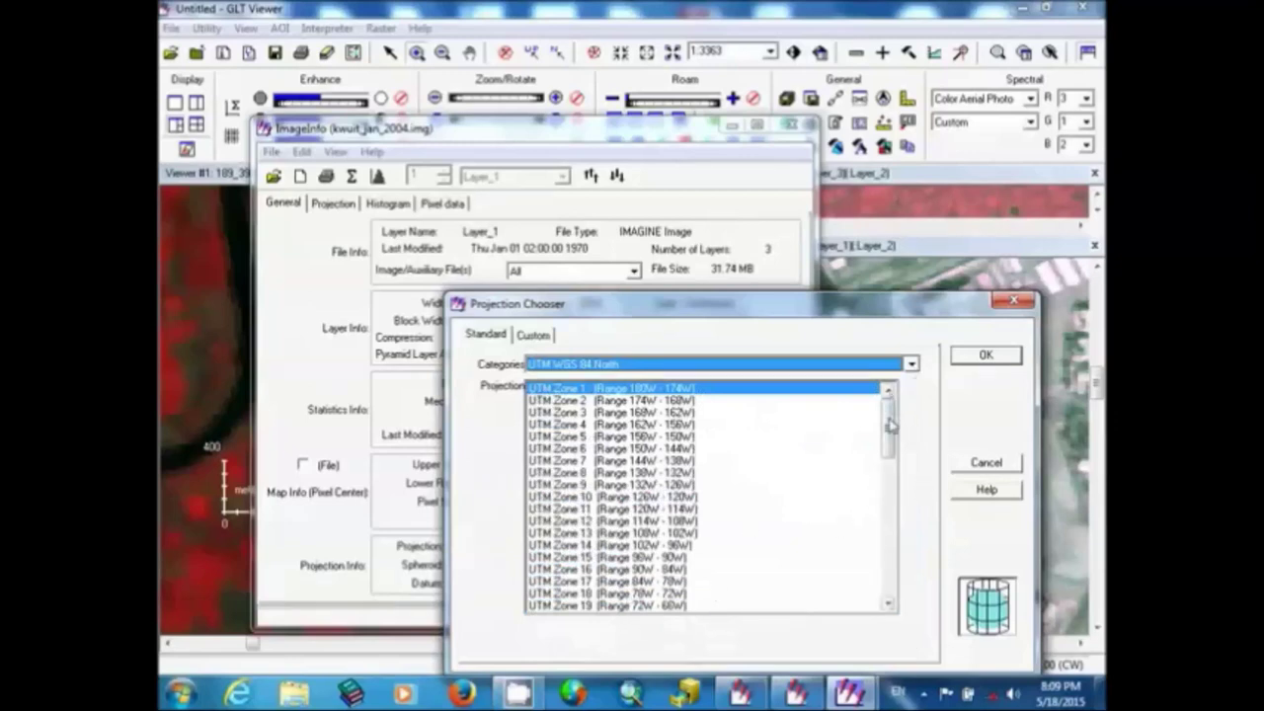
pyautogui.moveTo(890, 424); pyautogui.dragTo(903, 508)
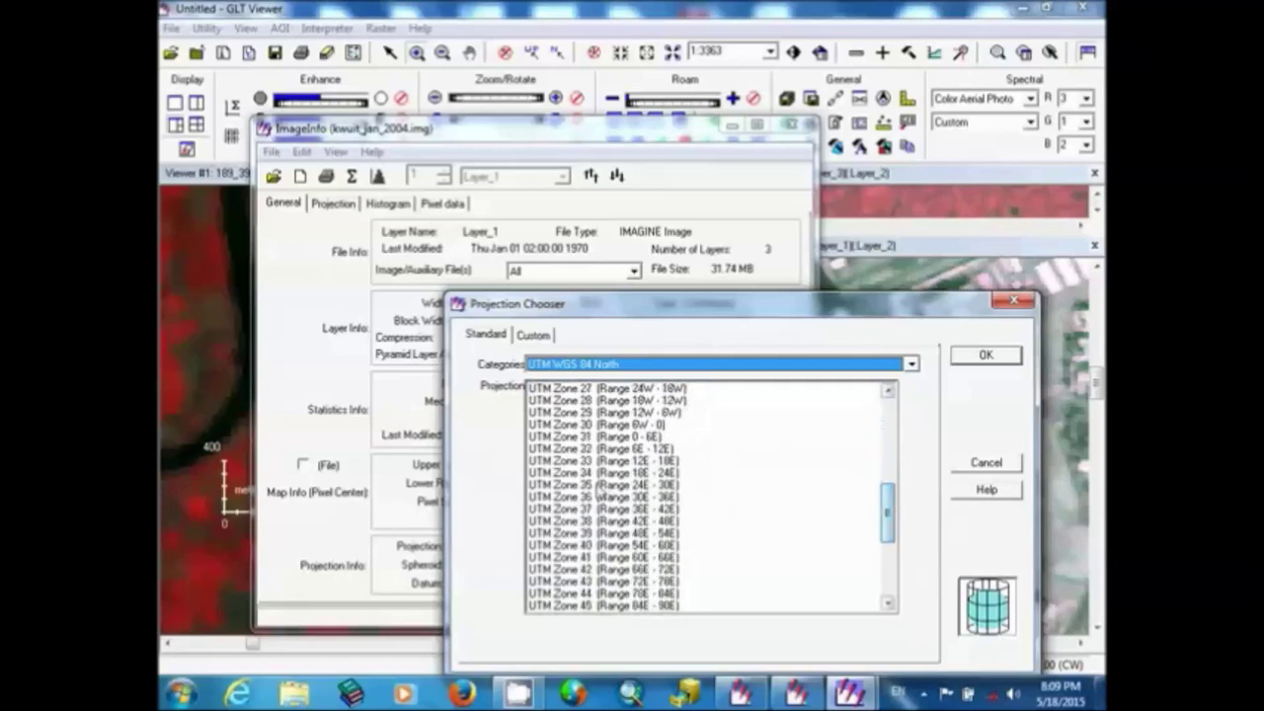
pyautogui.click(599, 496)
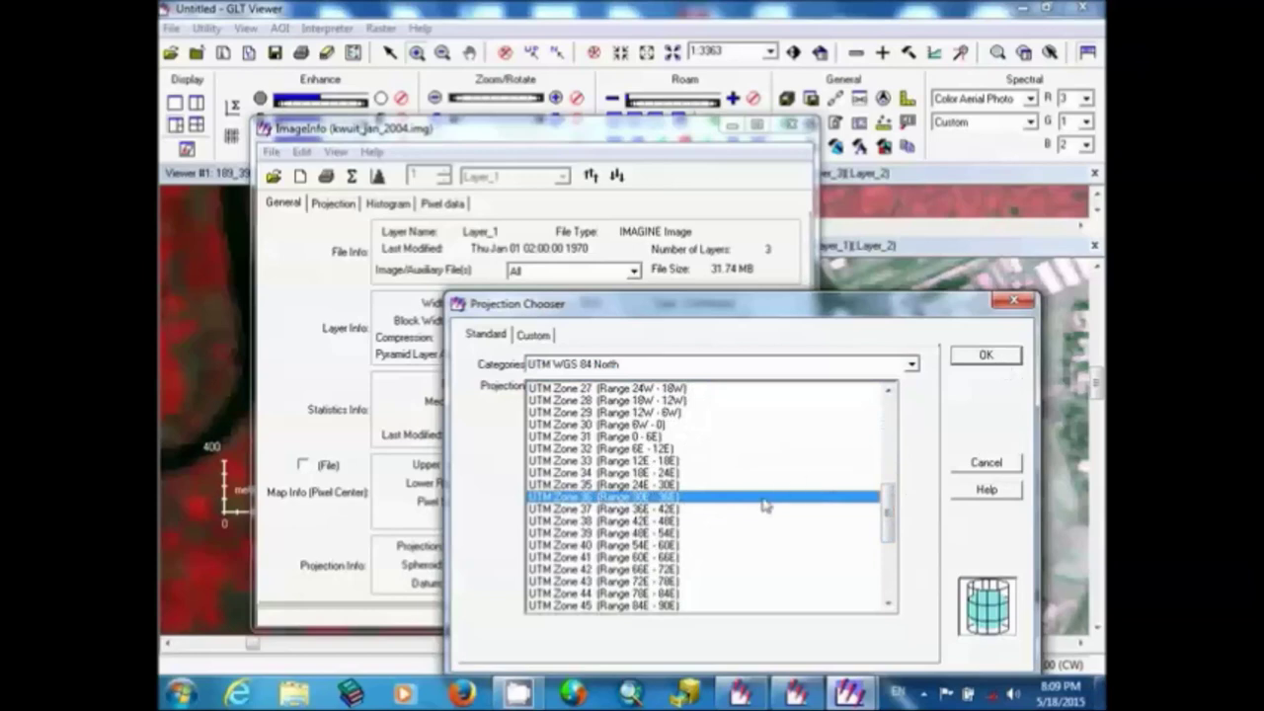
# Step: Apply the UTM Zone 36 projection to all Kuwait image layers and close ImageInfo
pyautogui.click(991, 359)
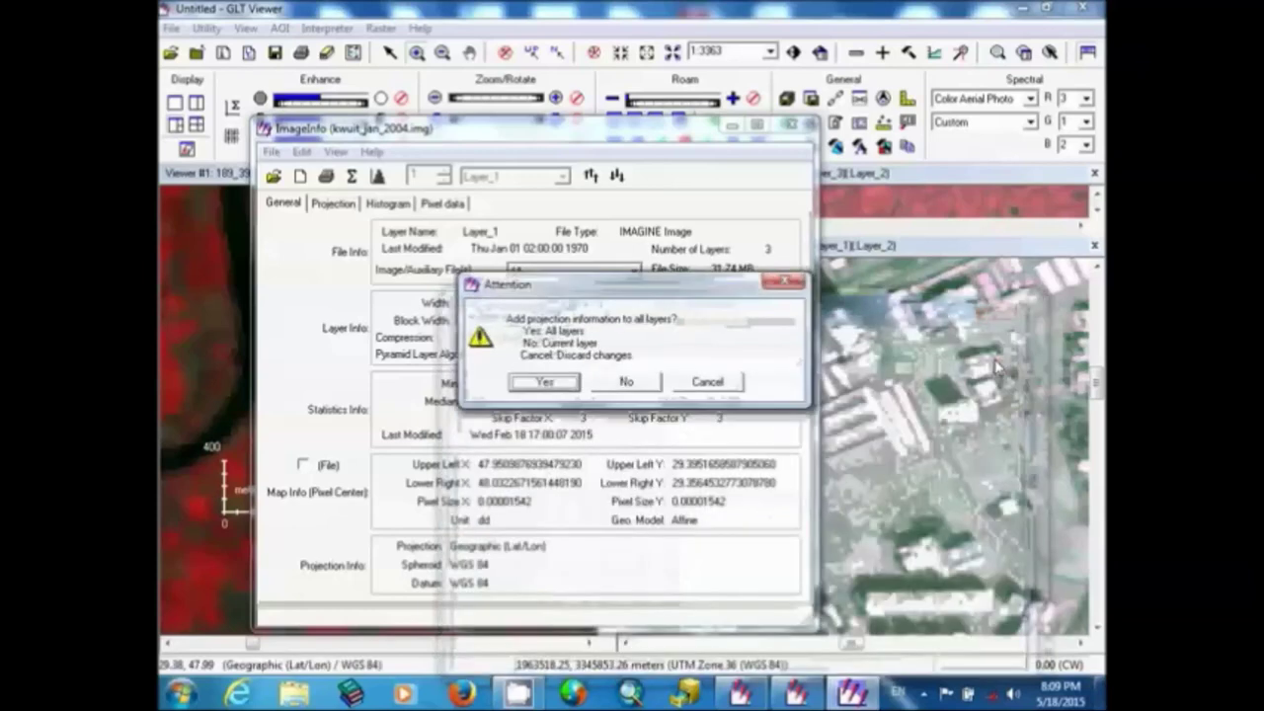
pyautogui.click(559, 387)
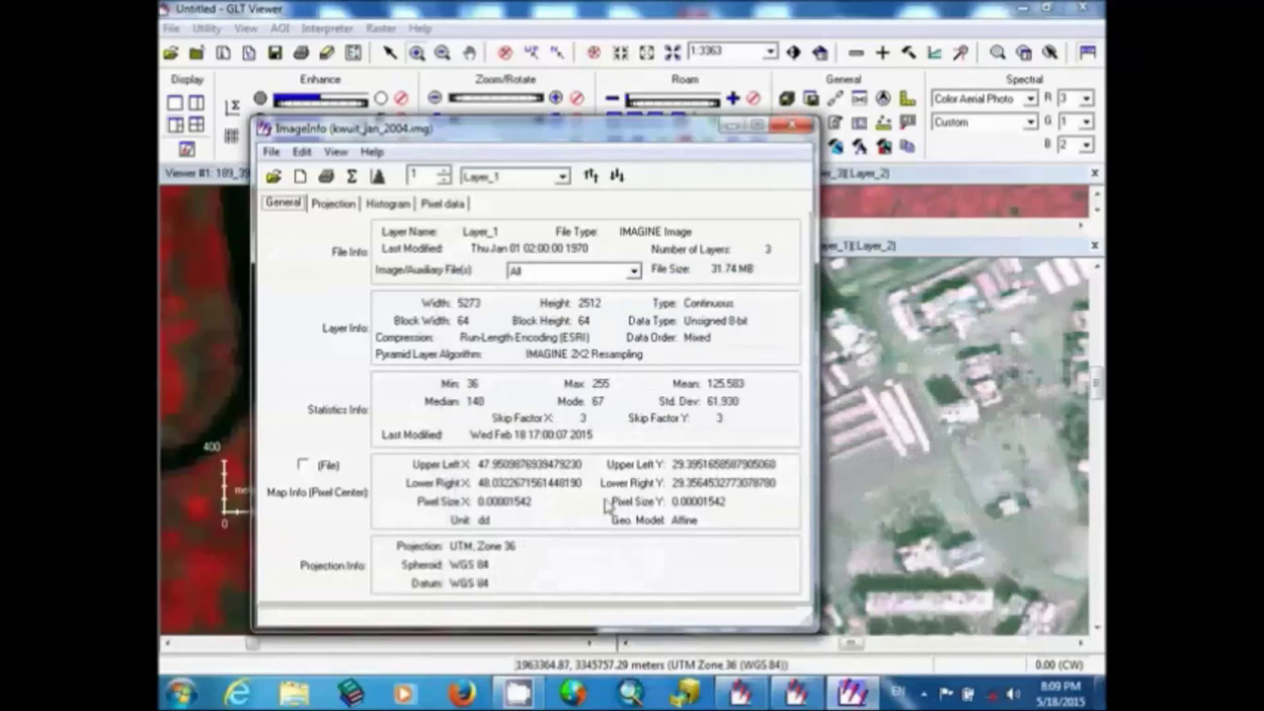
pyautogui.click(796, 126)
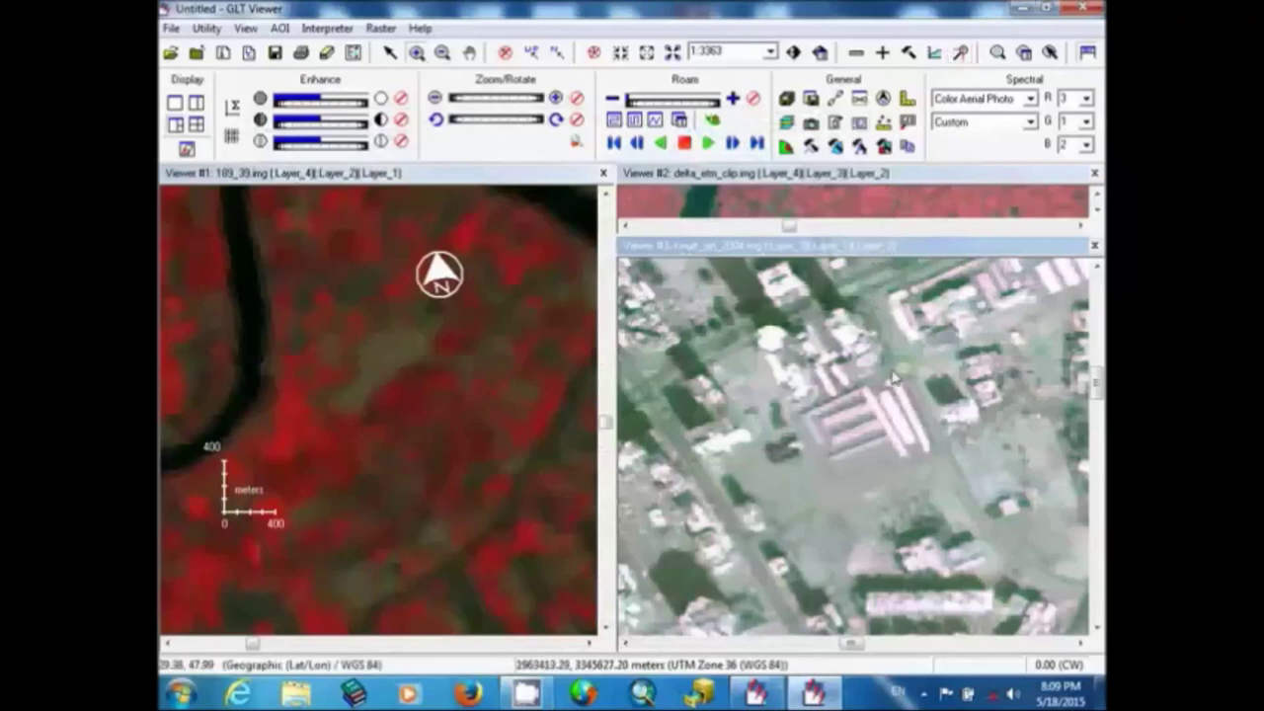
# Step: Zoom Viewer #3 to 1:77 and measure one pixel's width as 1.55 meters
pyautogui.scroll(4, 894, 380)
pyautogui.scroll(3, 775, 431)
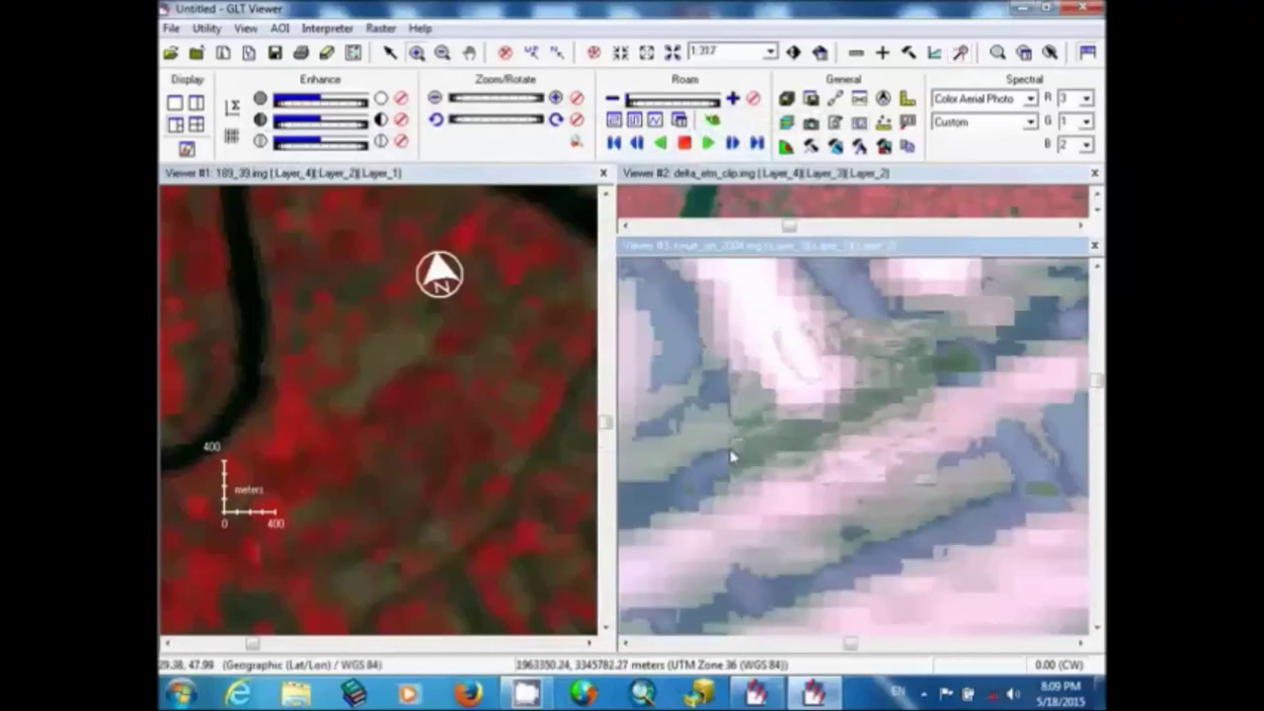
pyautogui.scroll(2, 979, 381)
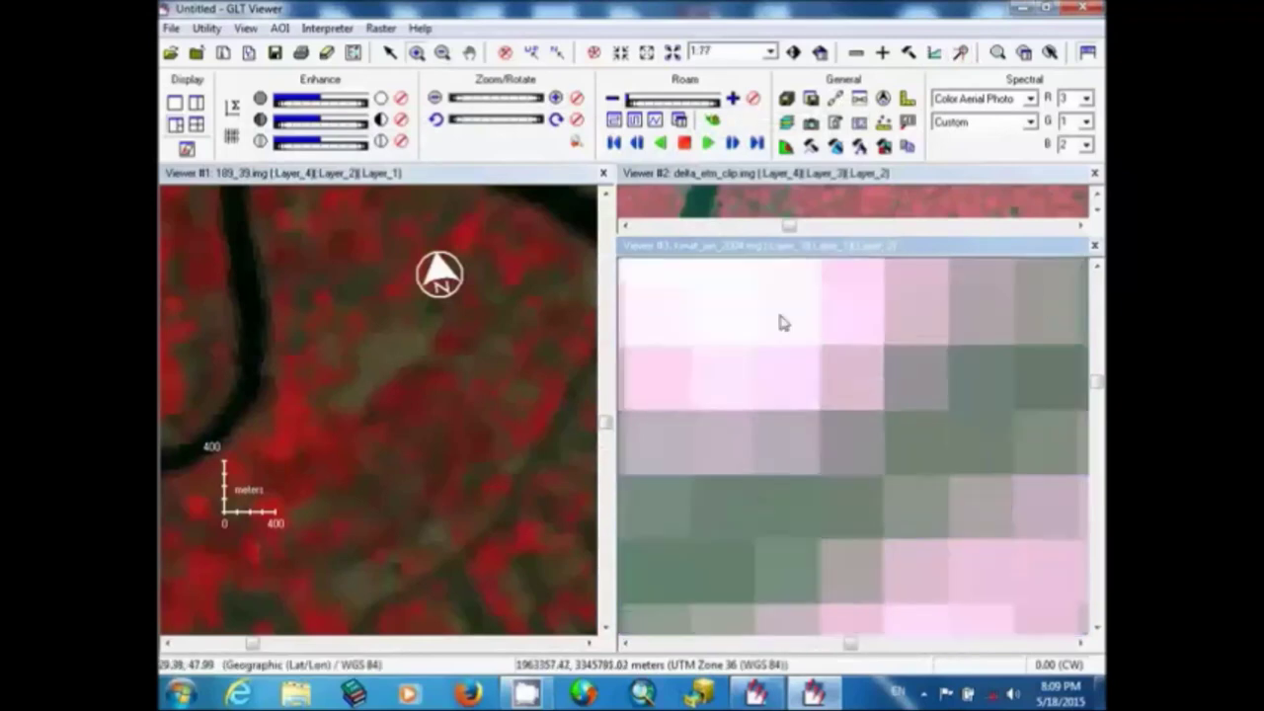
pyautogui.click(855, 53)
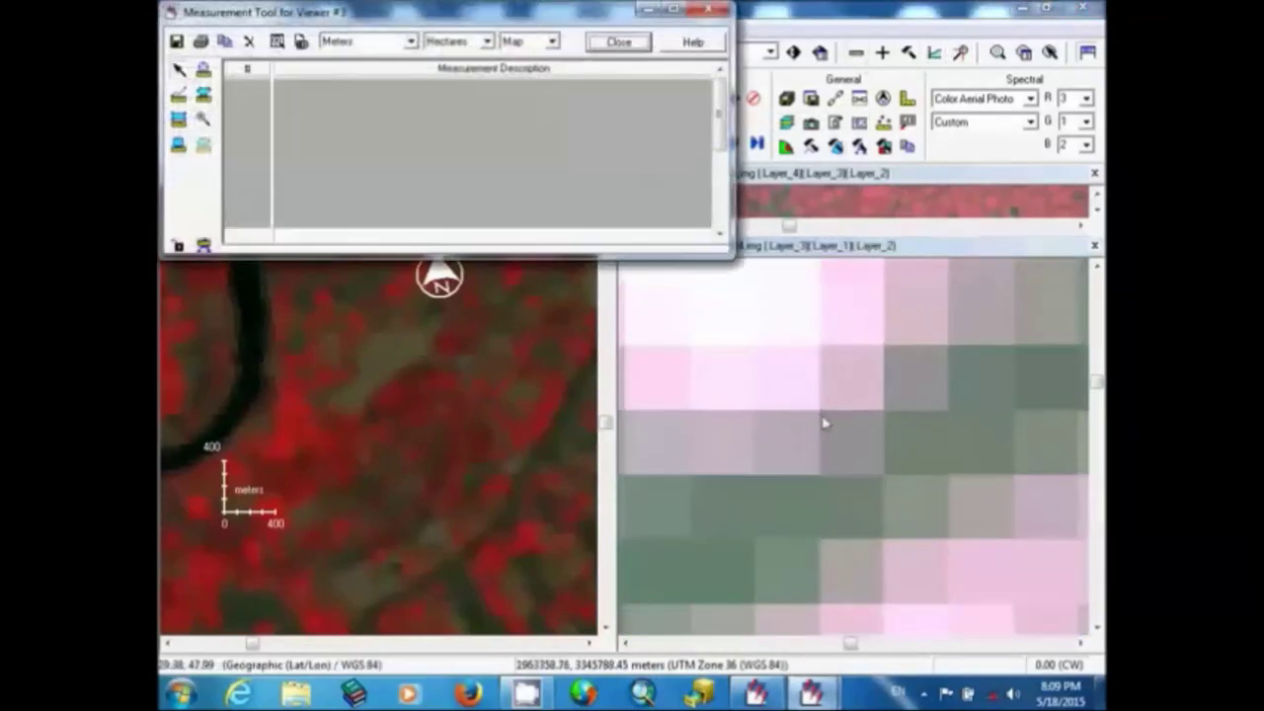
pyautogui.click(179, 98)
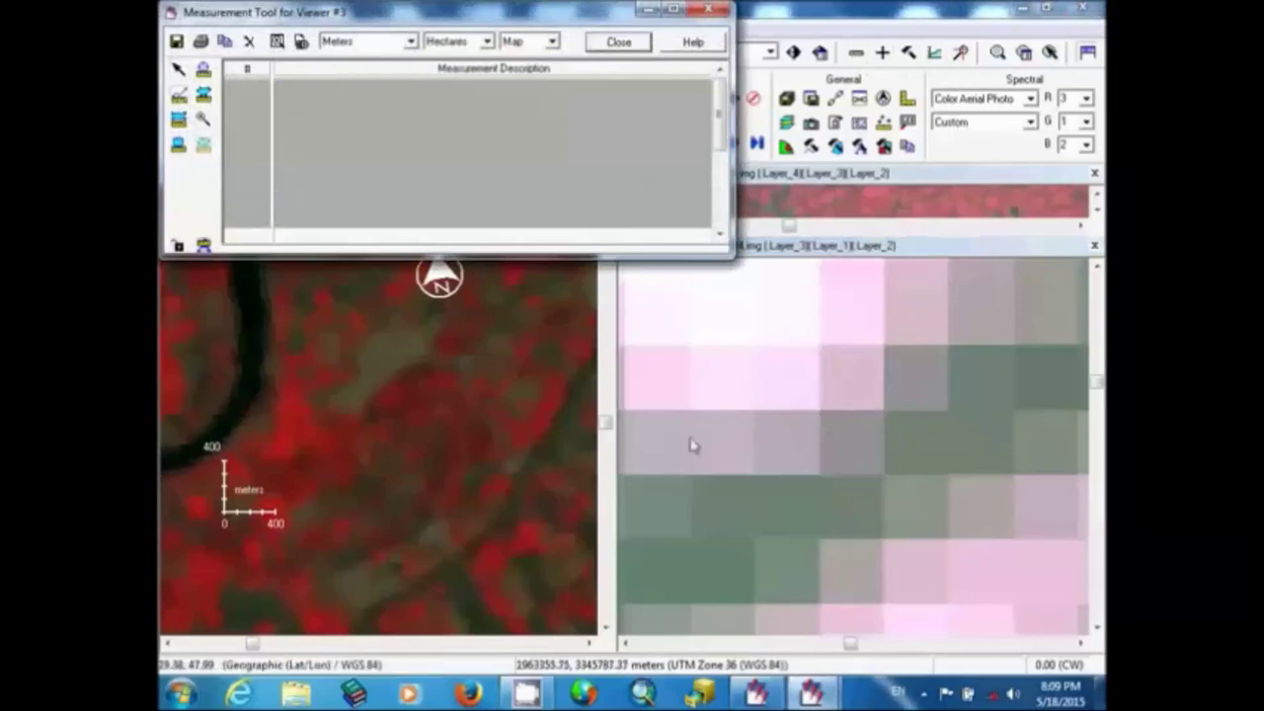
pyautogui.click(819, 409)
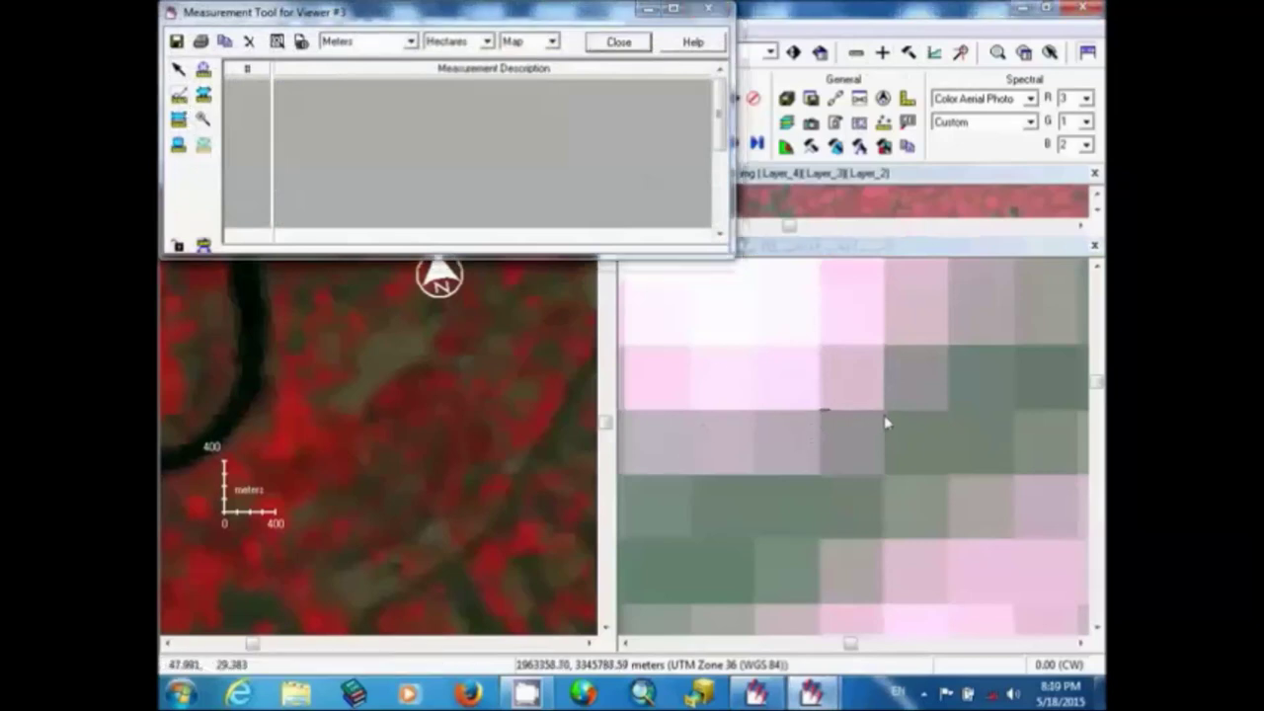
pyautogui.doubleClick(888, 412)
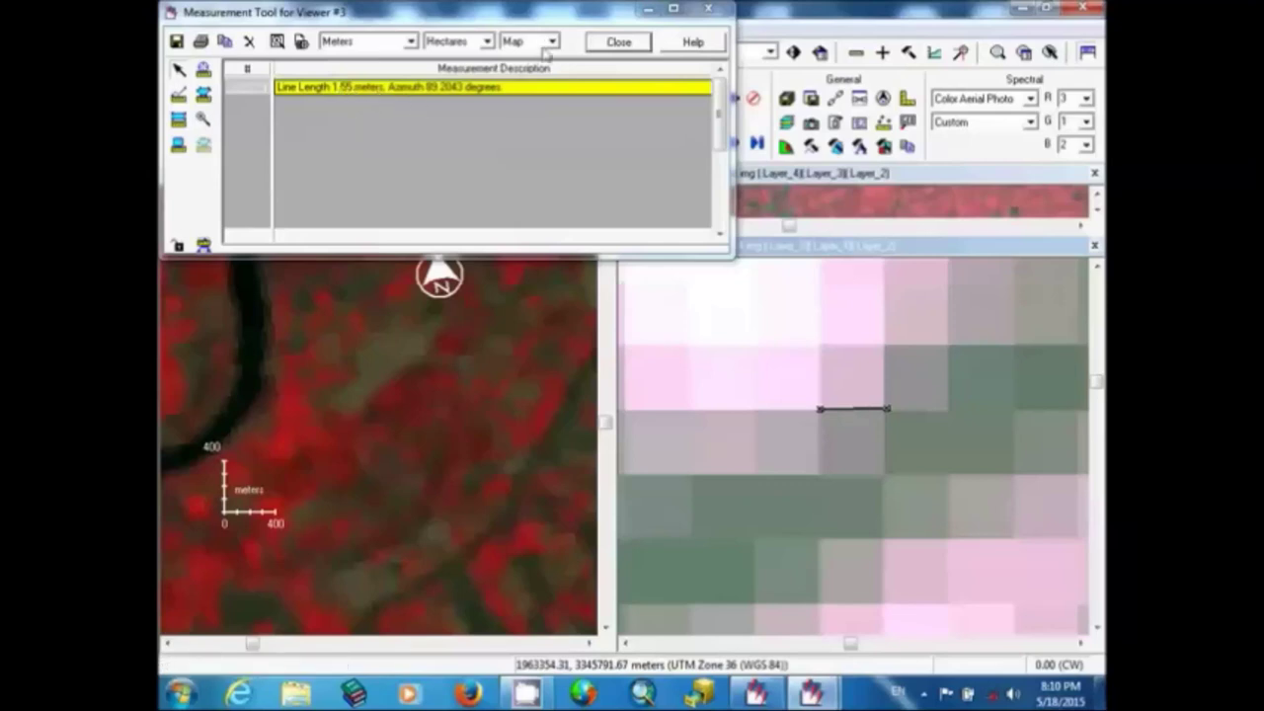
# Step: Close the Measurement Tool without saving the measurement
pyautogui.click(721, 9)
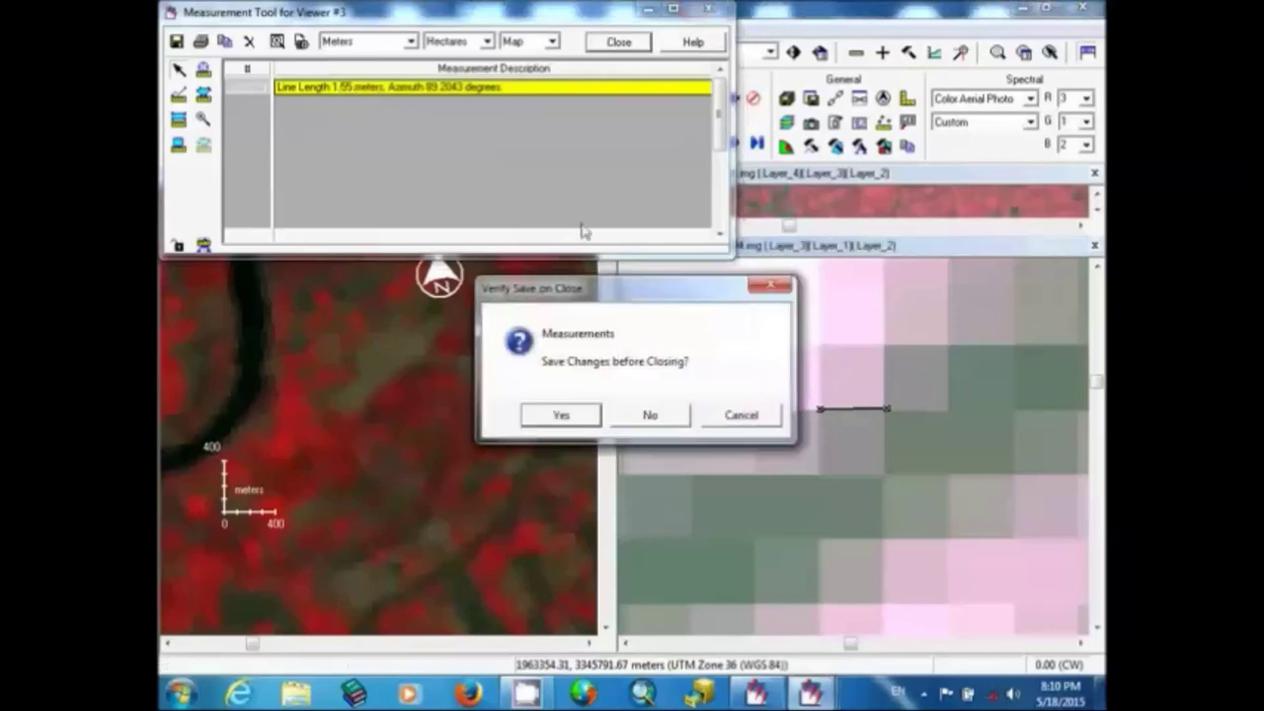
pyautogui.click(757, 285)
pyautogui.click(708, 9)
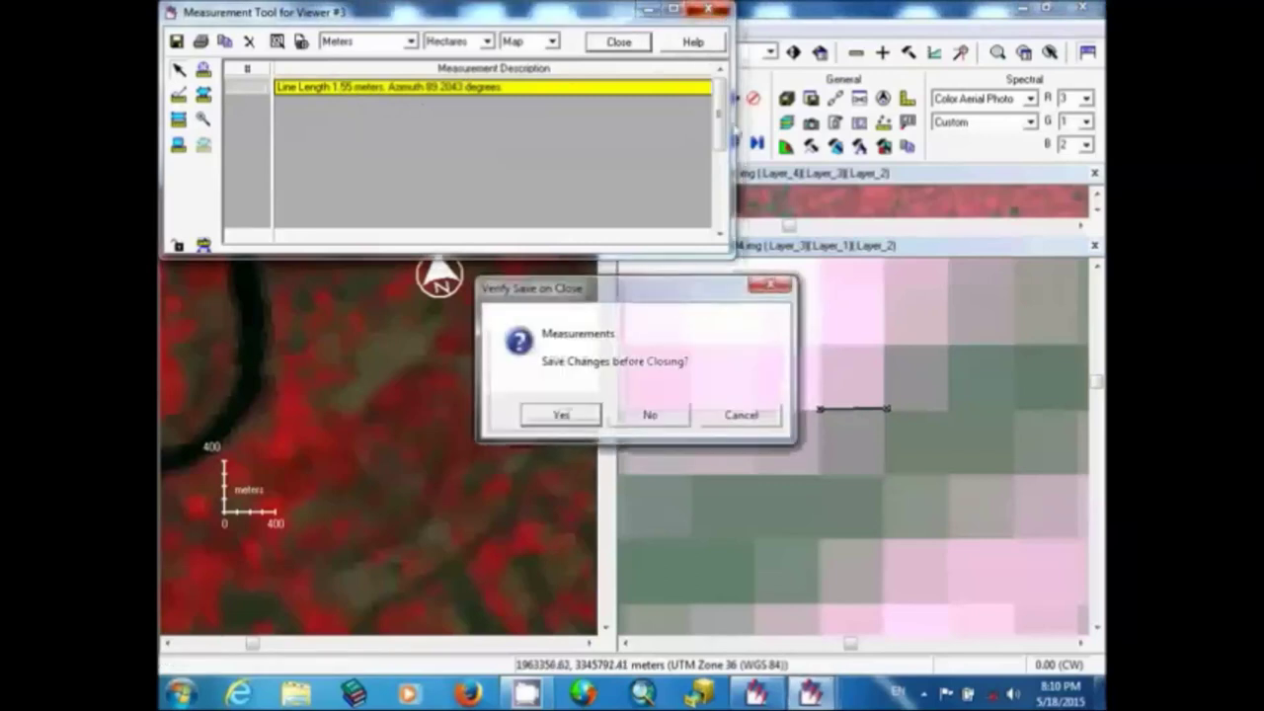
pyautogui.click(775, 289)
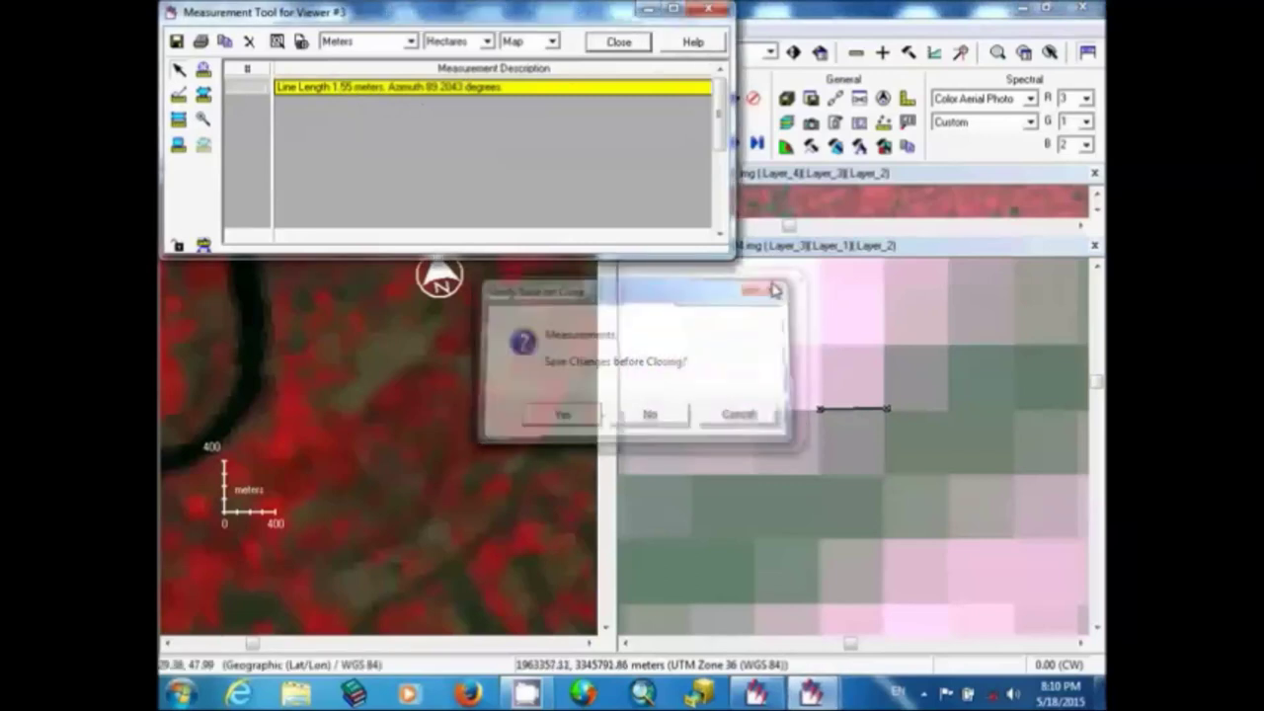
pyautogui.click(621, 43)
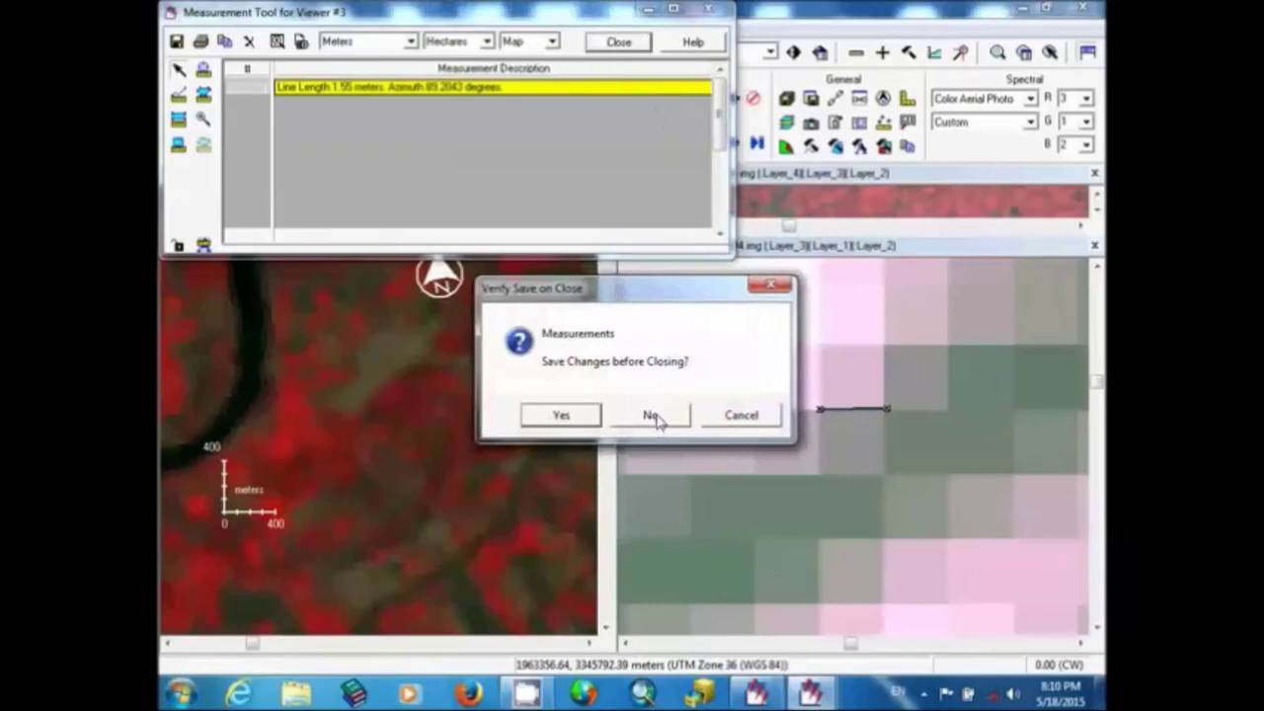
pyautogui.click(653, 416)
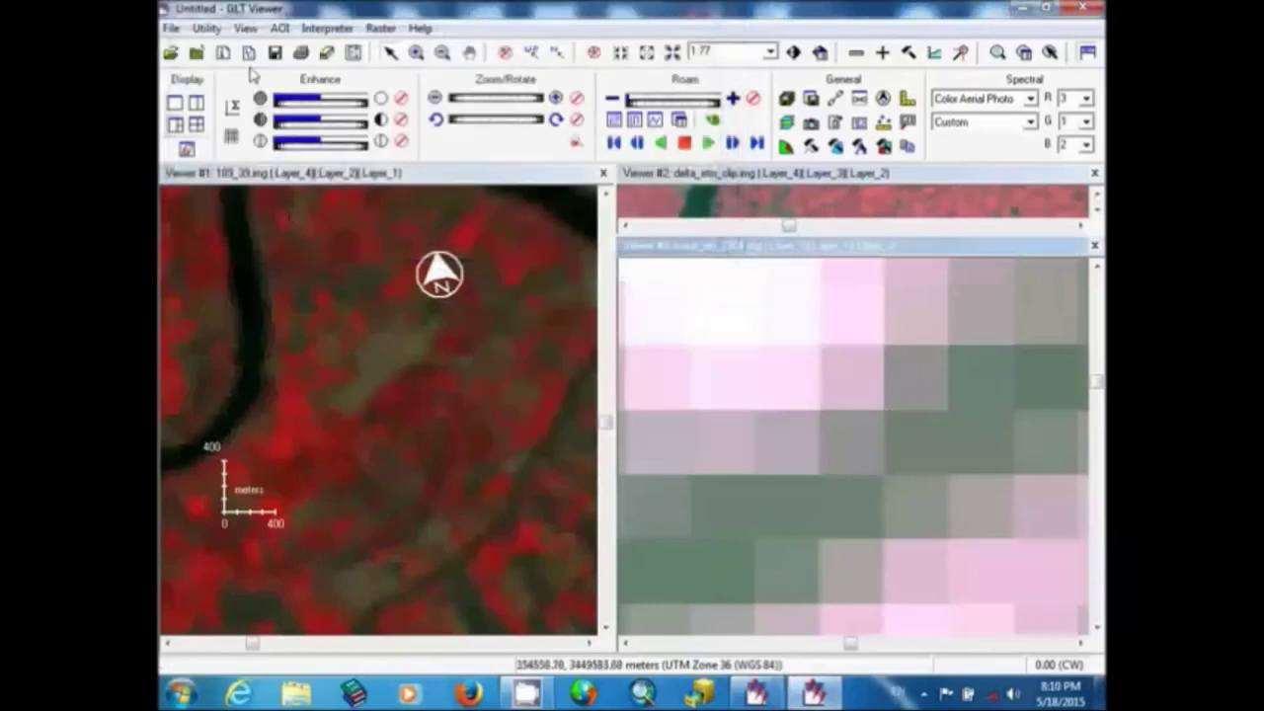
# Step: Review the Kuwait image info, clear Viewer #3, and select Kwuit_jan_2004.img to add again
pyautogui.click(226, 52)
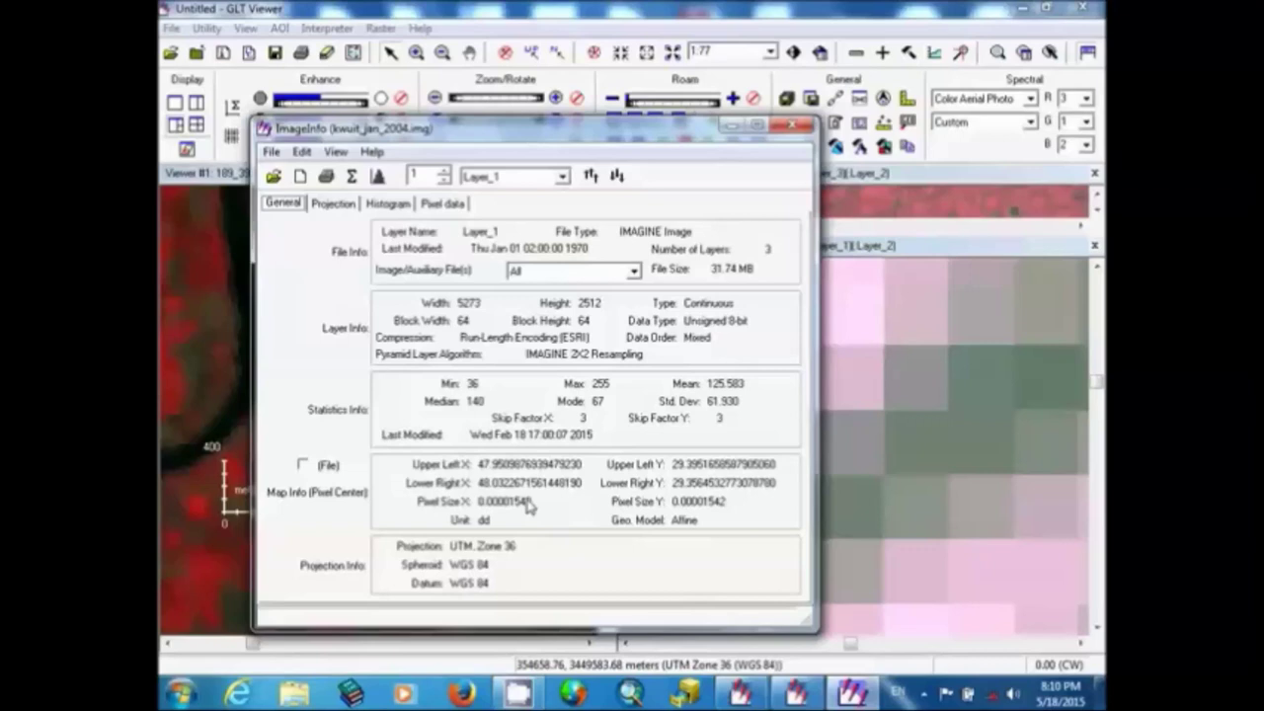
pyautogui.click(802, 124)
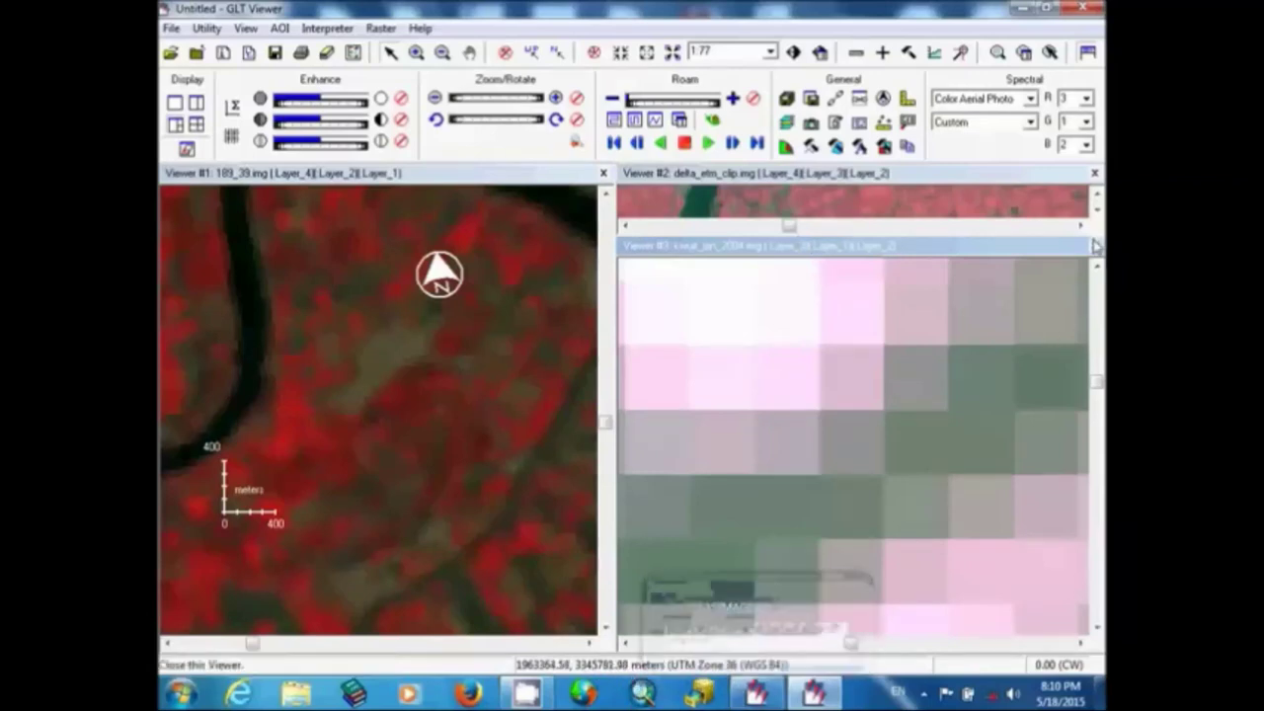
pyautogui.click(203, 55)
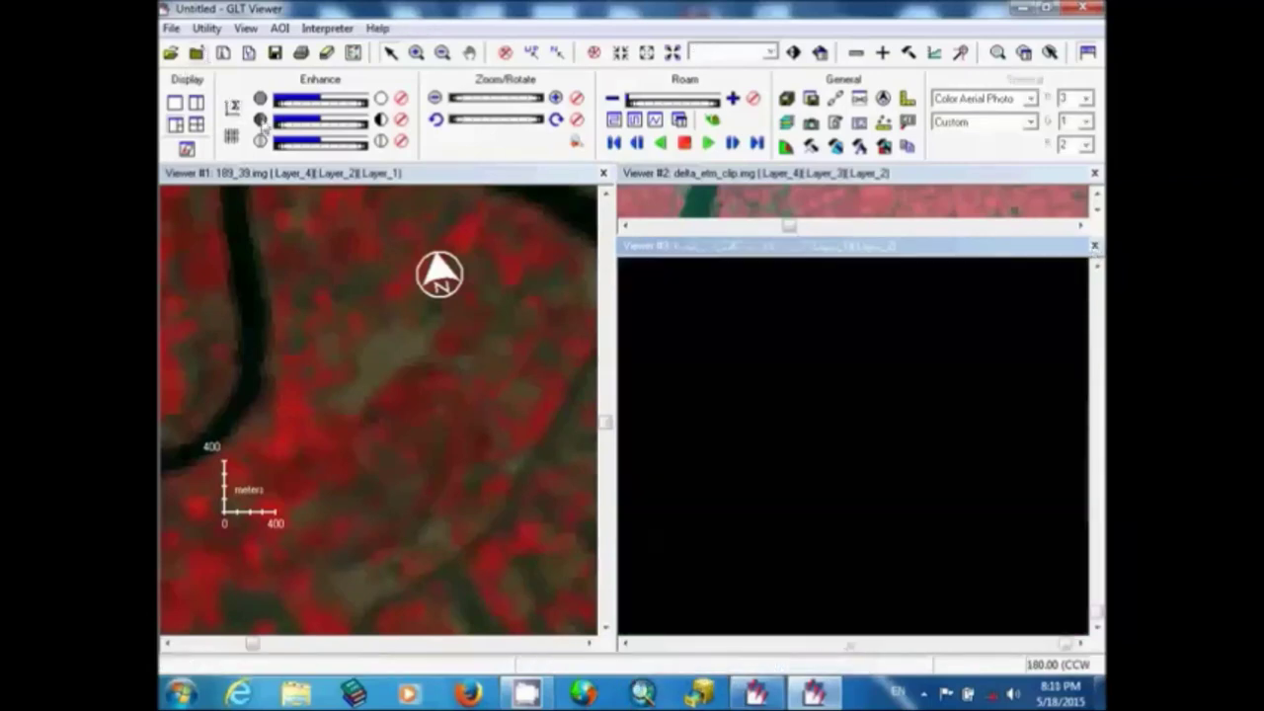
pyautogui.click(171, 54)
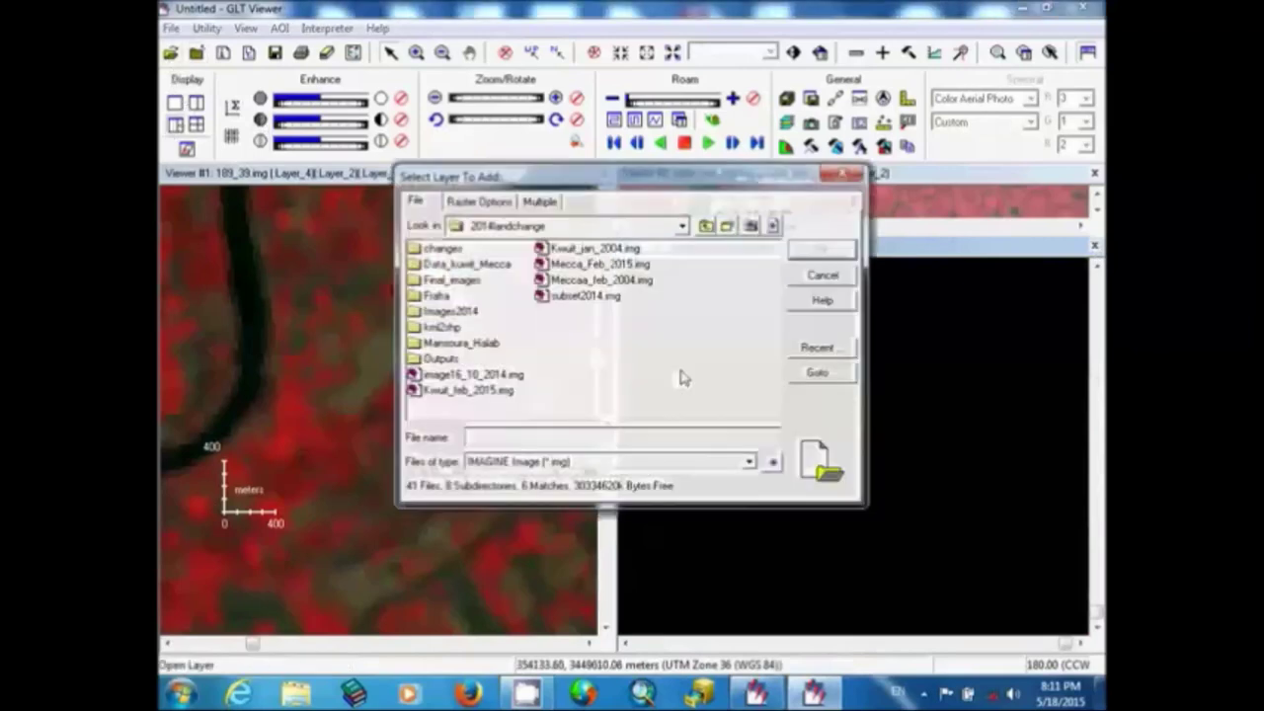
pyautogui.click(595, 249)
# Step: Load Kwuit_jan_2004.img into the third viewer, fit it to the window, and check its information
pyautogui.click(828, 250)
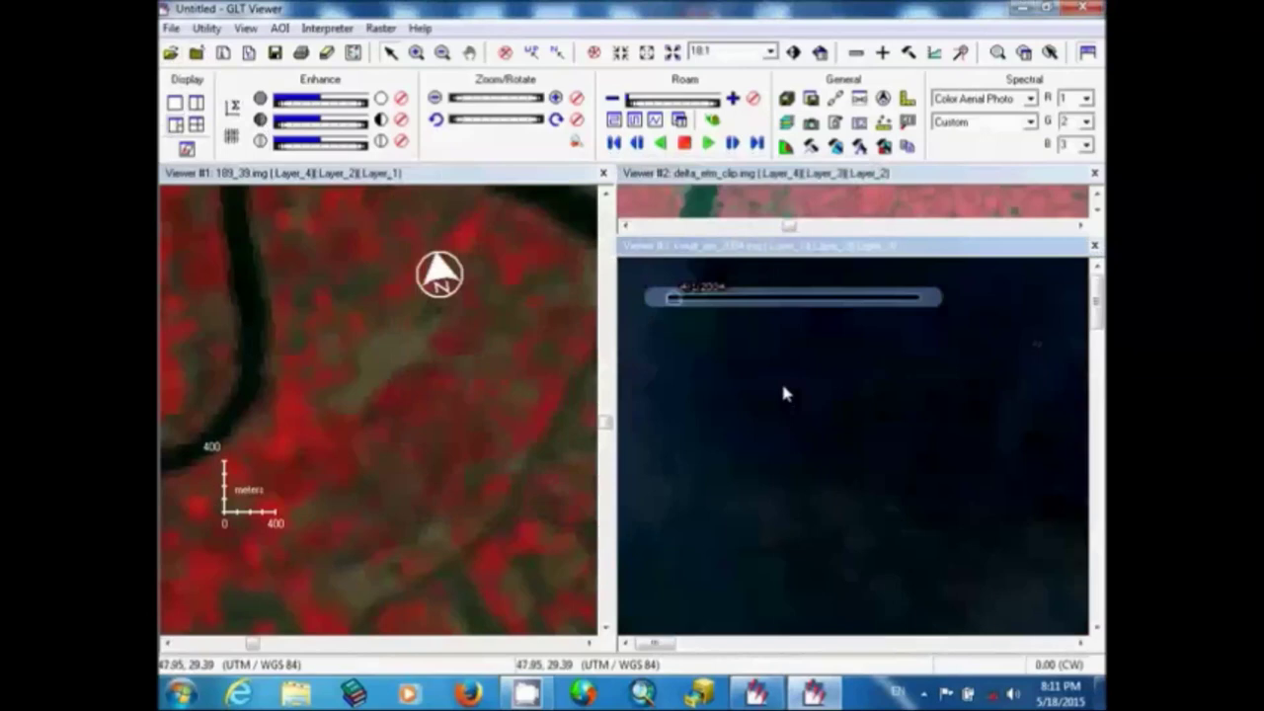
pyautogui.rightClick(785, 393)
pyautogui.click(846, 471)
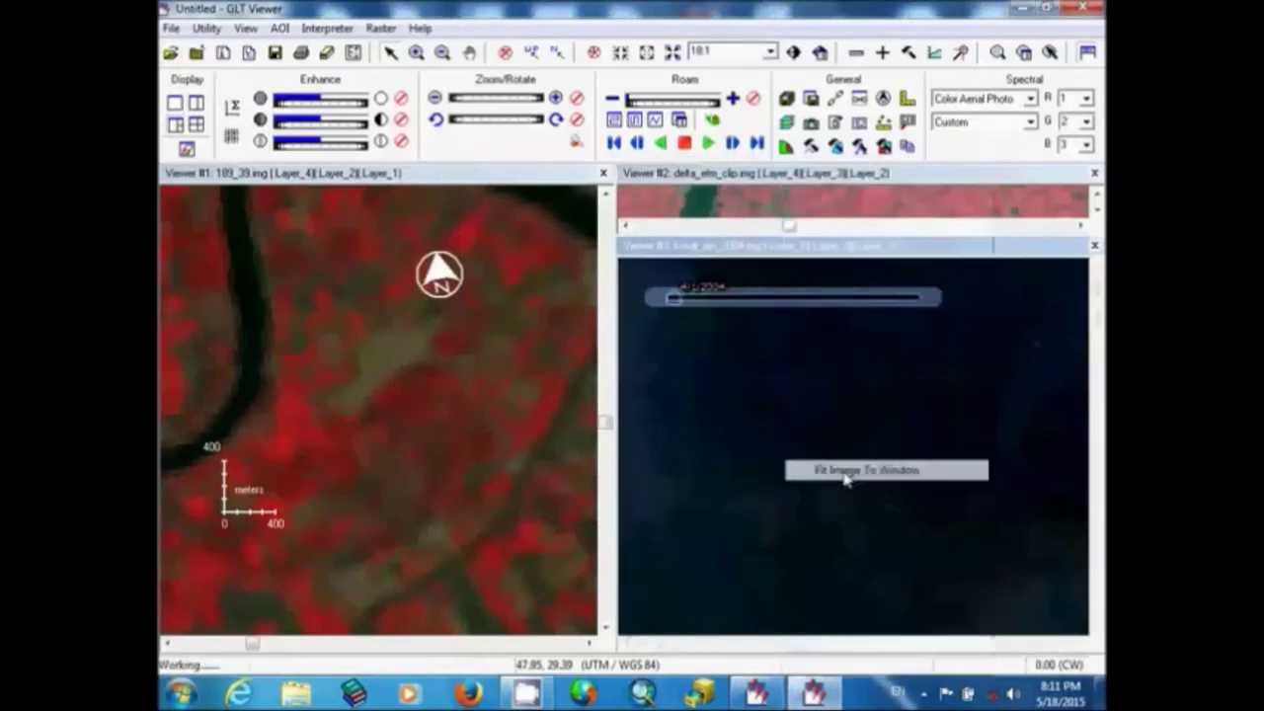
pyautogui.click(223, 54)
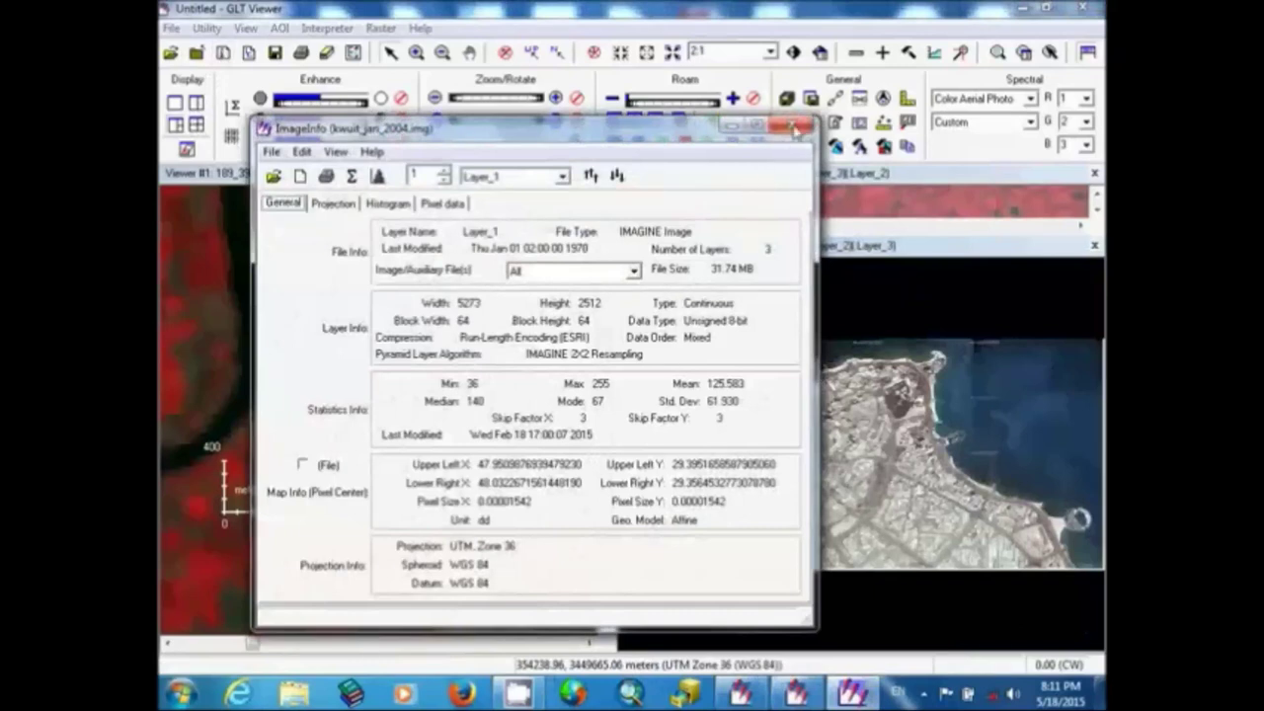
pyautogui.click(790, 126)
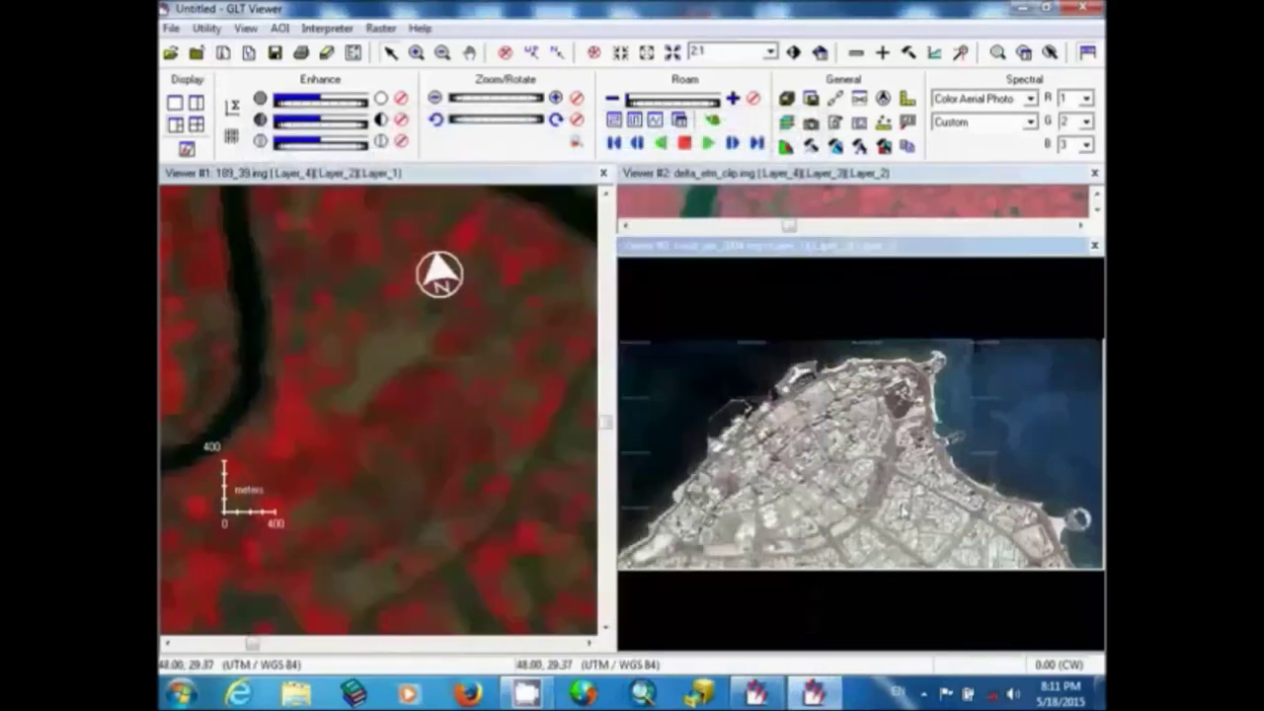
# Step: Zoom in on the circular island to 48:1, then back out to a wide city and coast view
pyautogui.click(417, 53)
pyautogui.click(1079, 517)
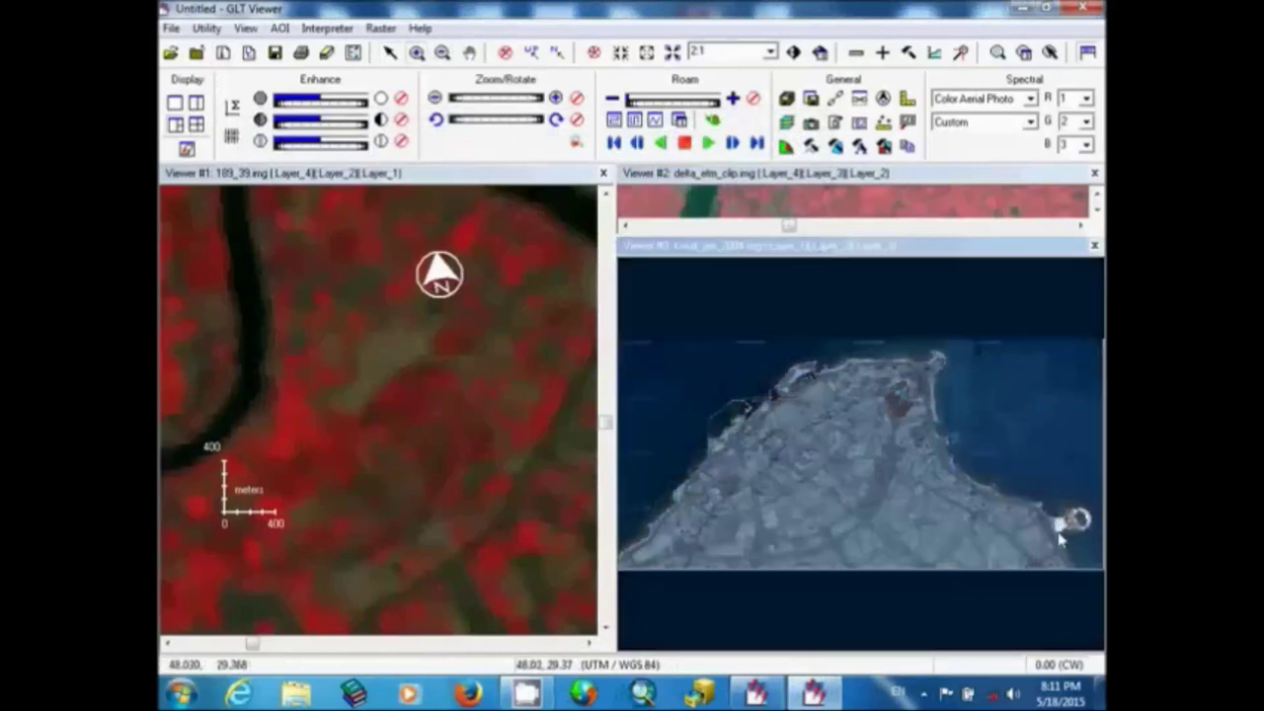
pyautogui.click(1072, 525)
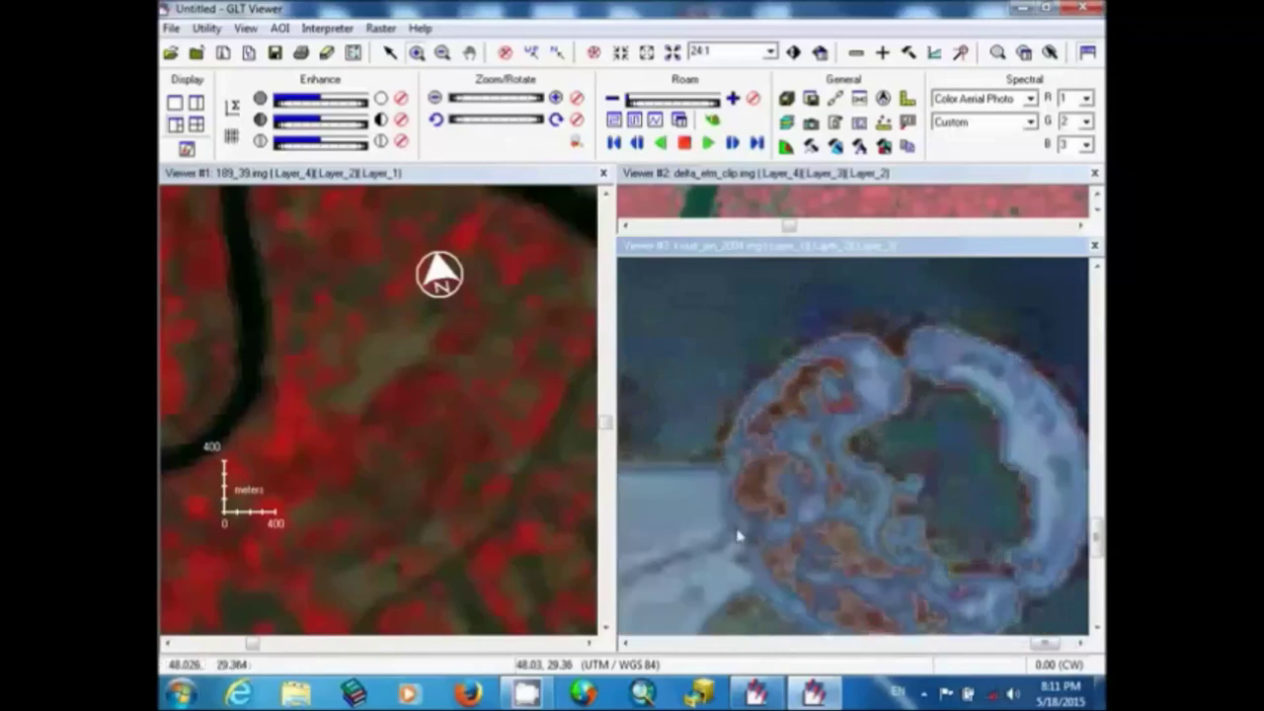
pyautogui.click(740, 536)
pyautogui.click(443, 52)
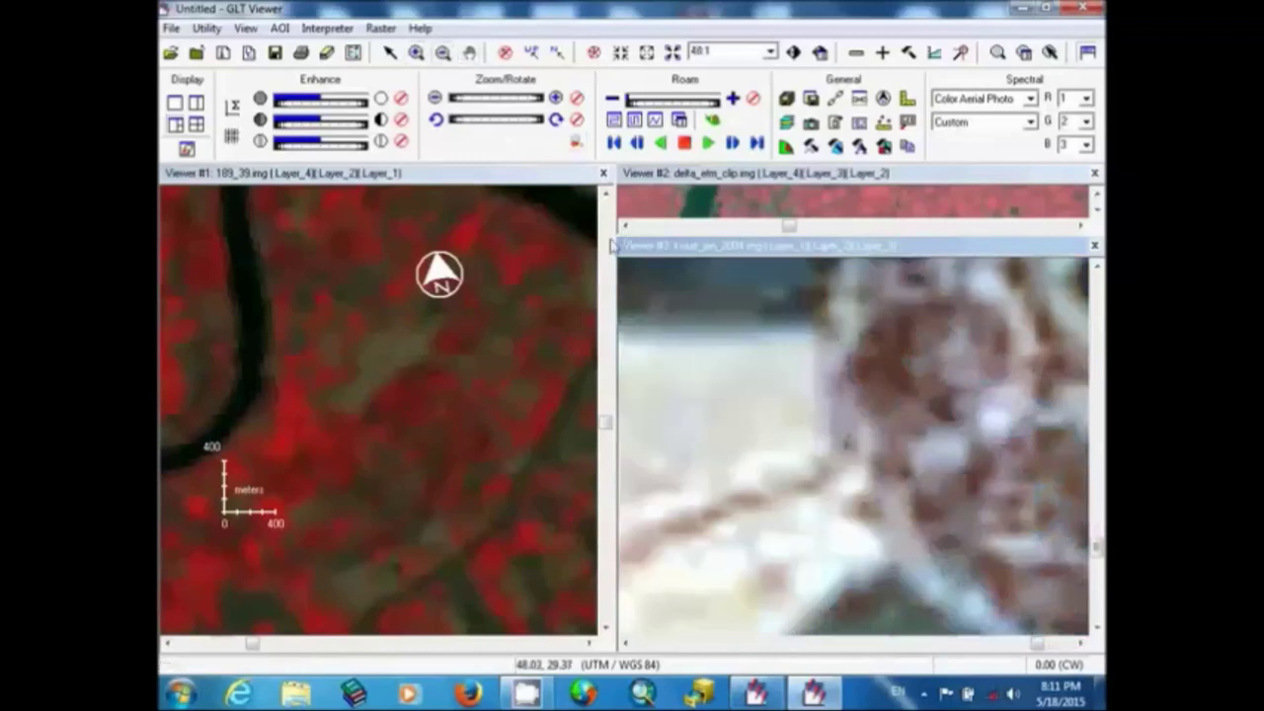
pyautogui.click(807, 369)
pyautogui.click(861, 465)
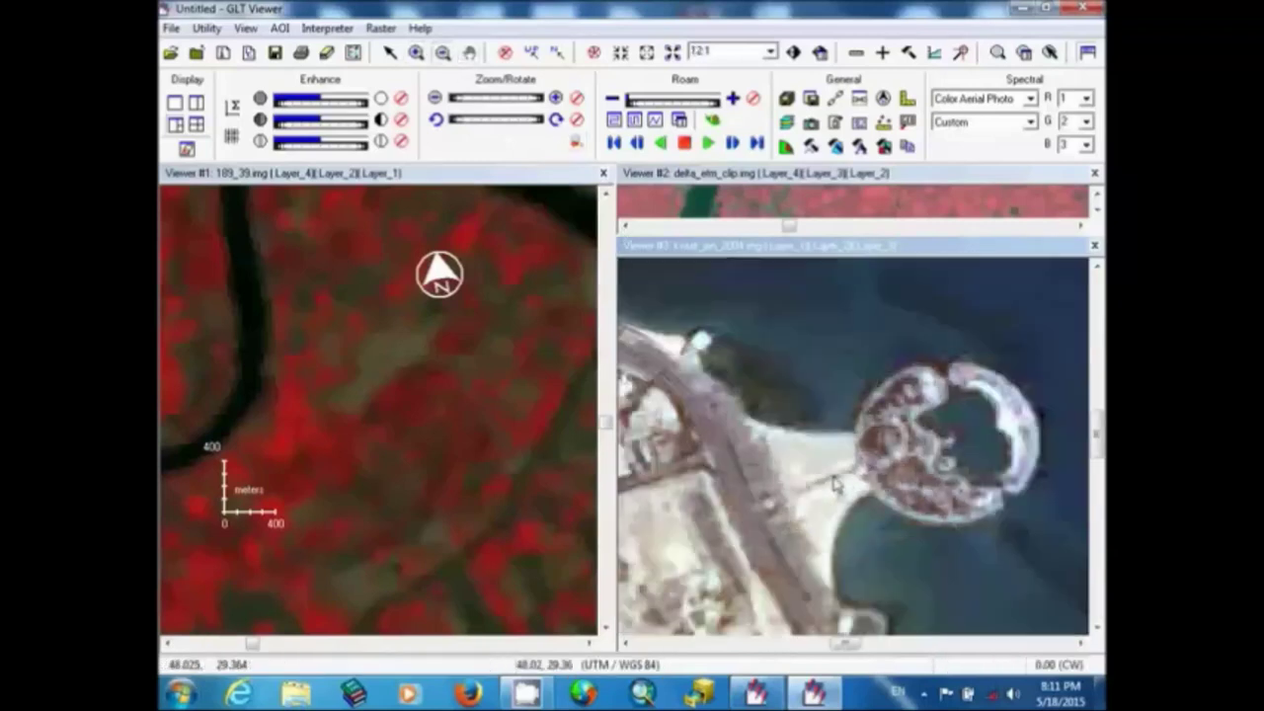
pyautogui.click(834, 486)
pyautogui.click(795, 484)
pyautogui.click(792, 480)
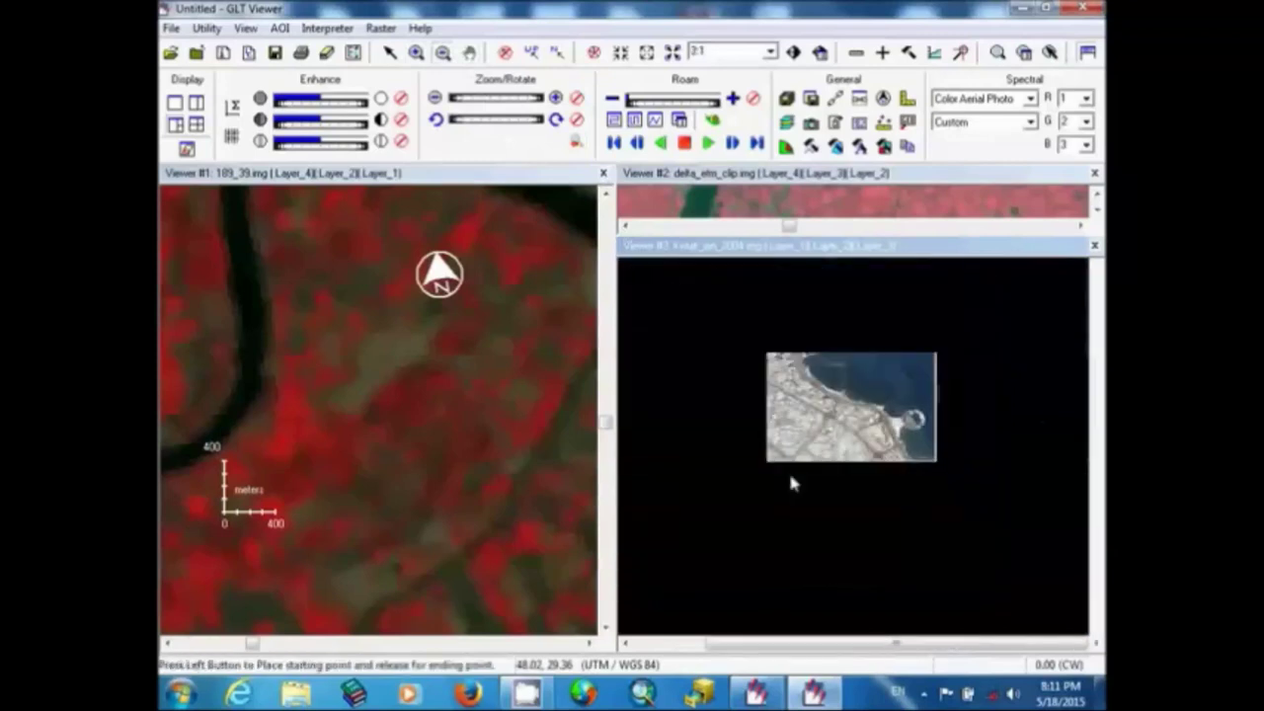
# Step: Zoom to 36:1 on a large white coastal building and move Viewer #3 down to enlarge Viewer #2
pyautogui.click(417, 52)
pyautogui.click(771, 290)
pyautogui.click(881, 446)
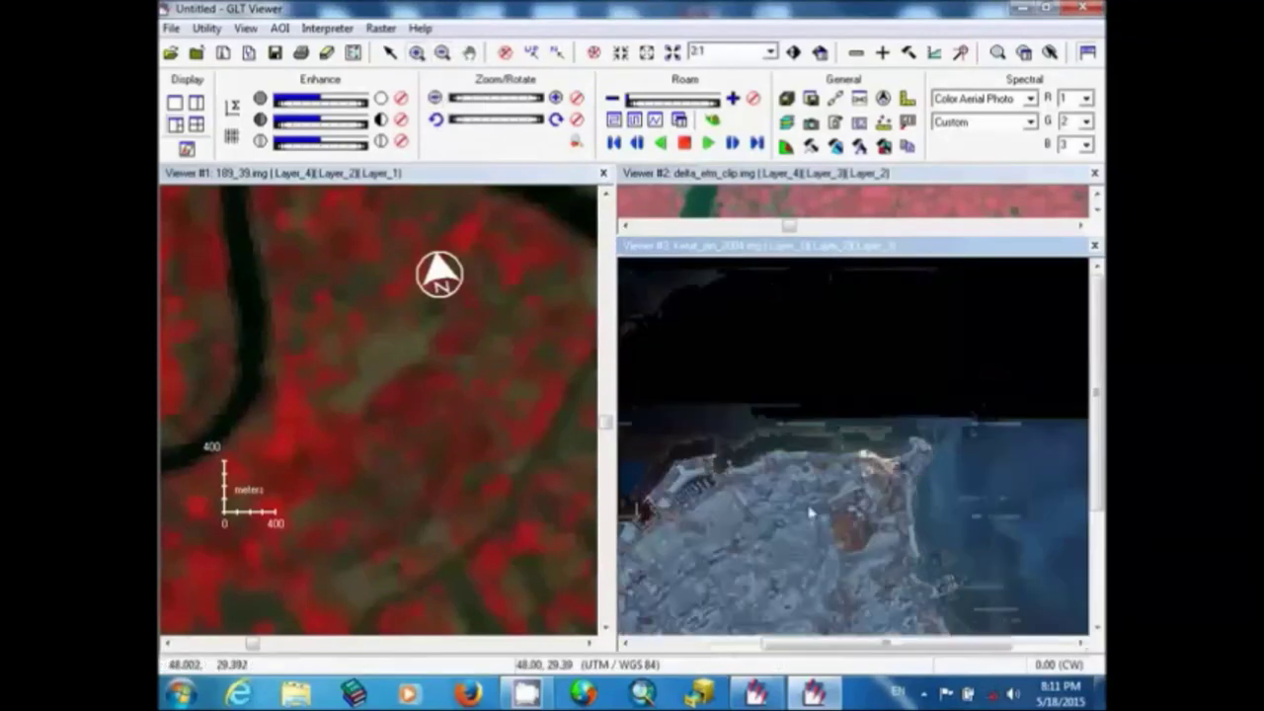
pyautogui.click(775, 396)
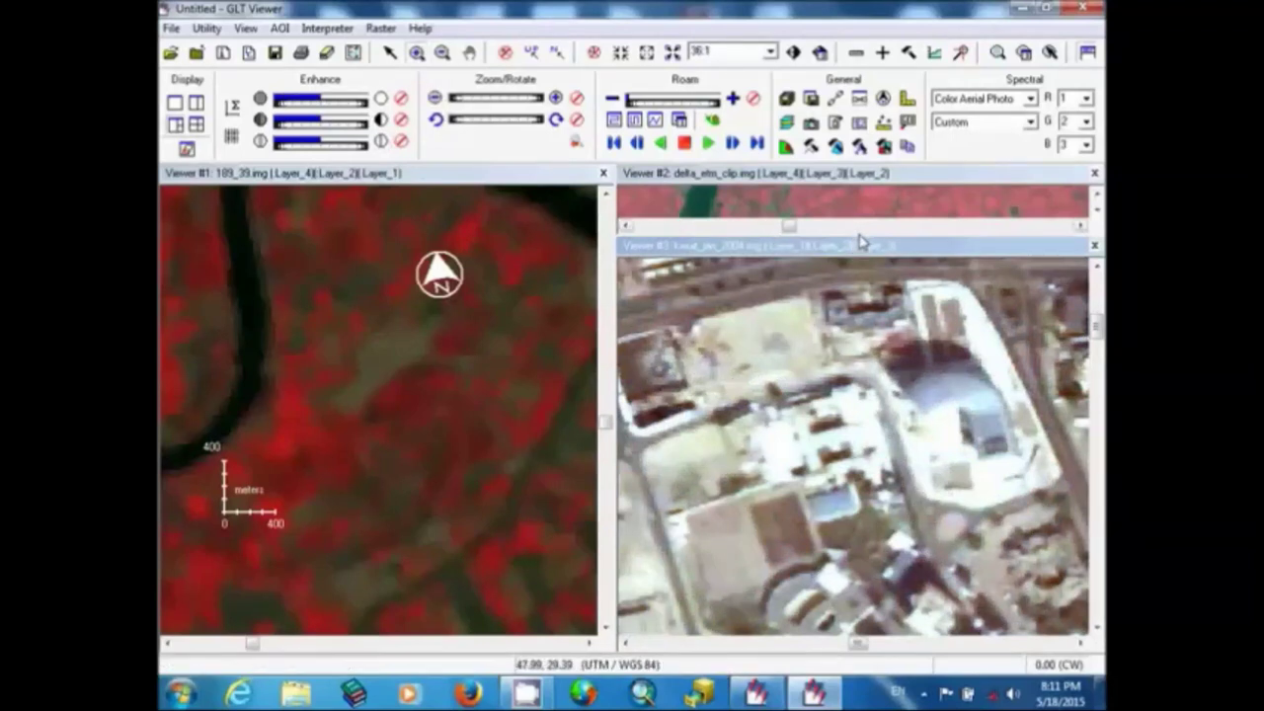
pyautogui.moveTo(859, 242); pyautogui.dragTo(834, 405)
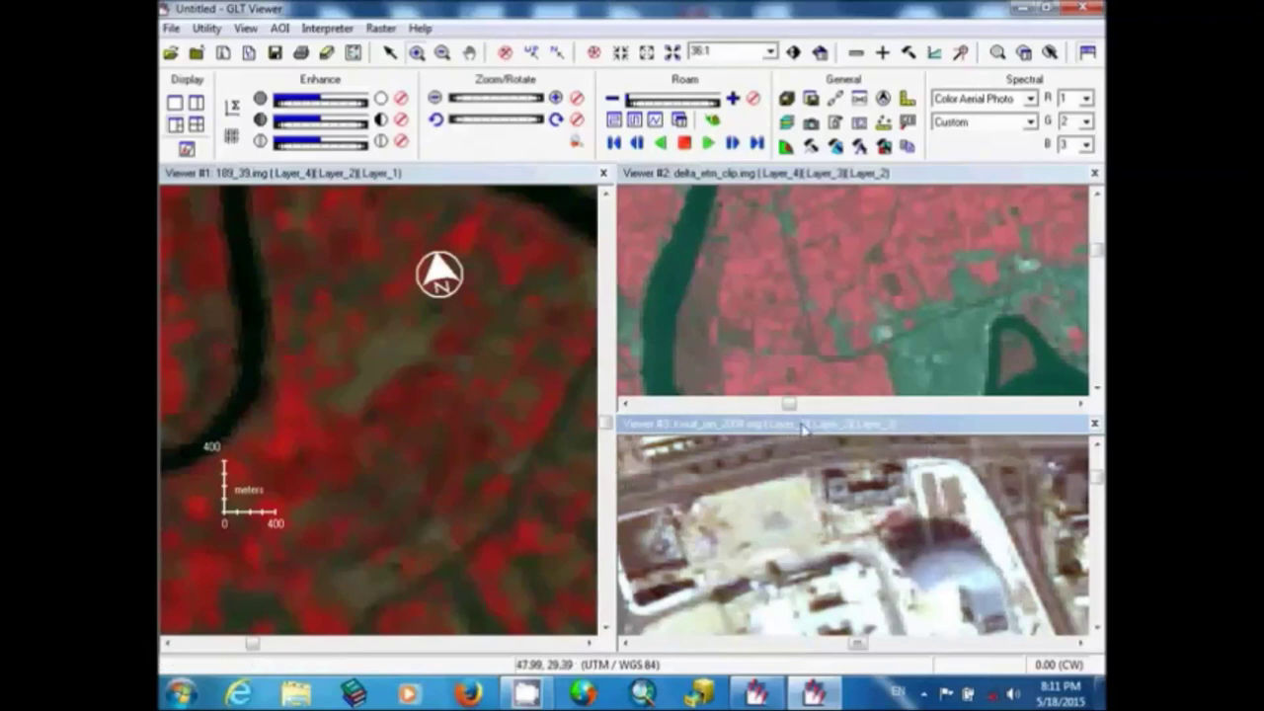
# Step: Set the red channel to band 1, add a north arrow to delta_etm_clip, then close that layer
pyautogui.click(1085, 98)
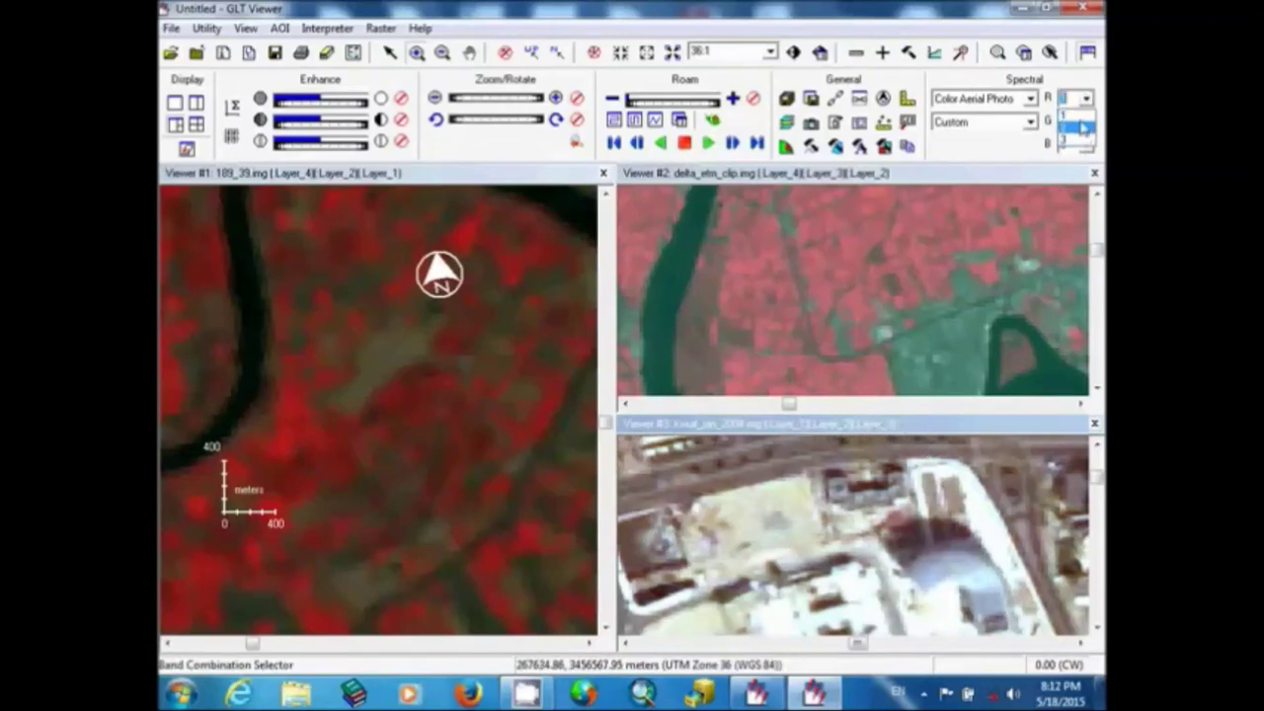
pyautogui.click(983, 415)
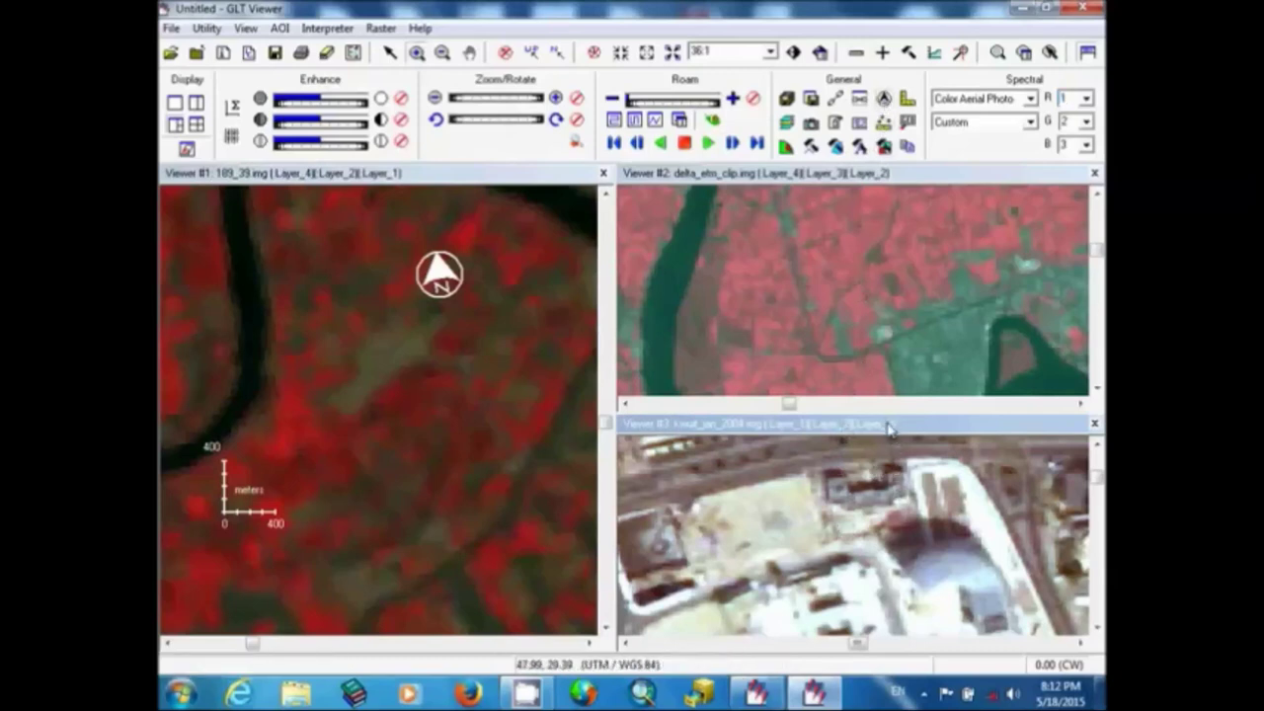
pyautogui.click(846, 283)
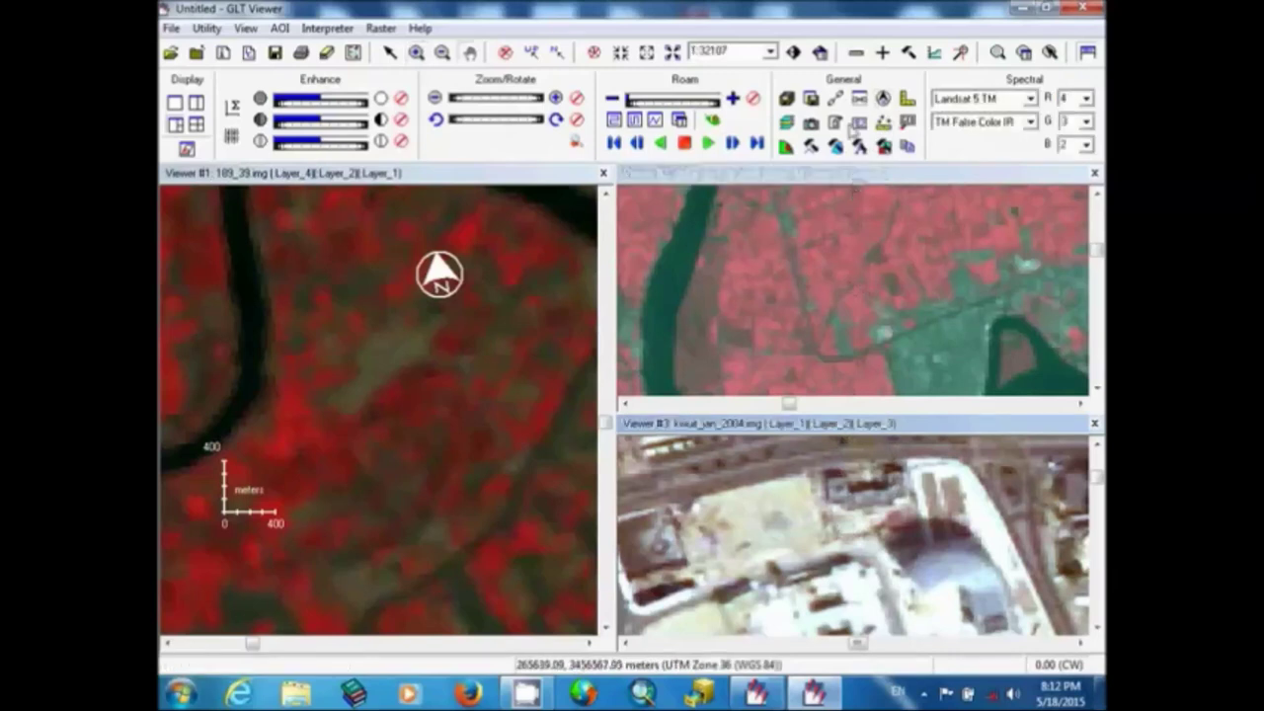
pyautogui.click(883, 98)
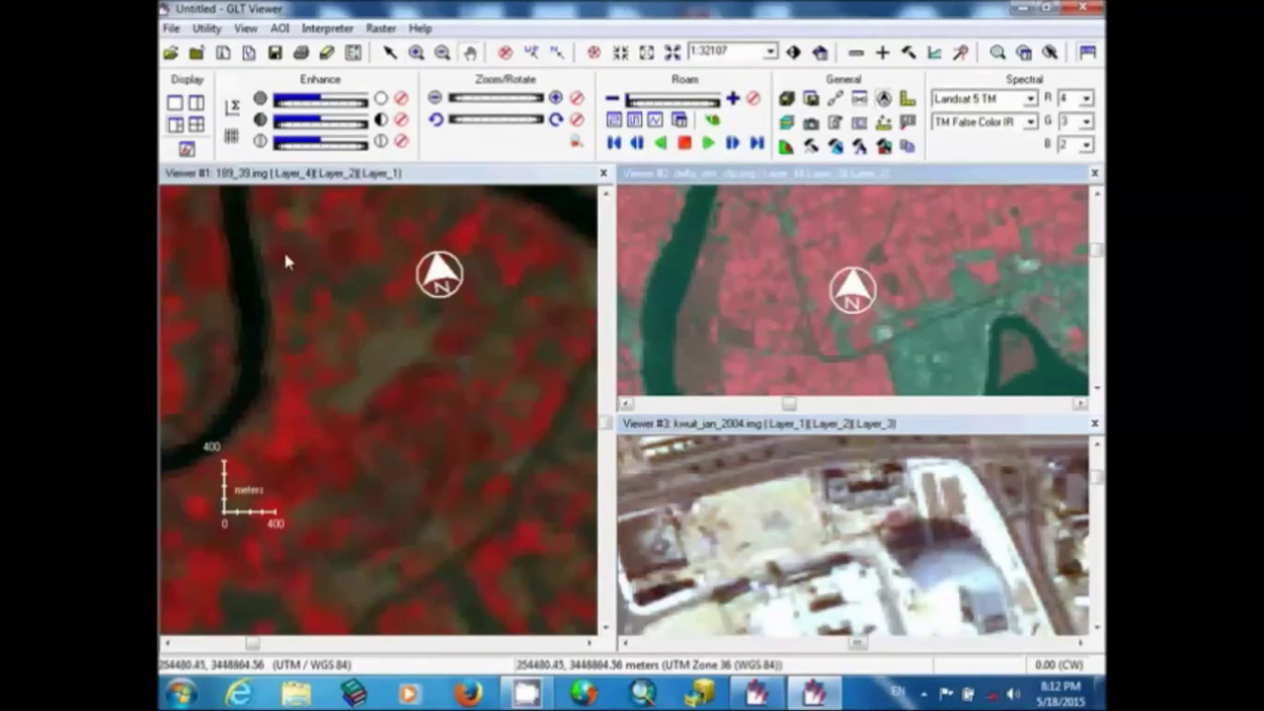
pyautogui.click(199, 55)
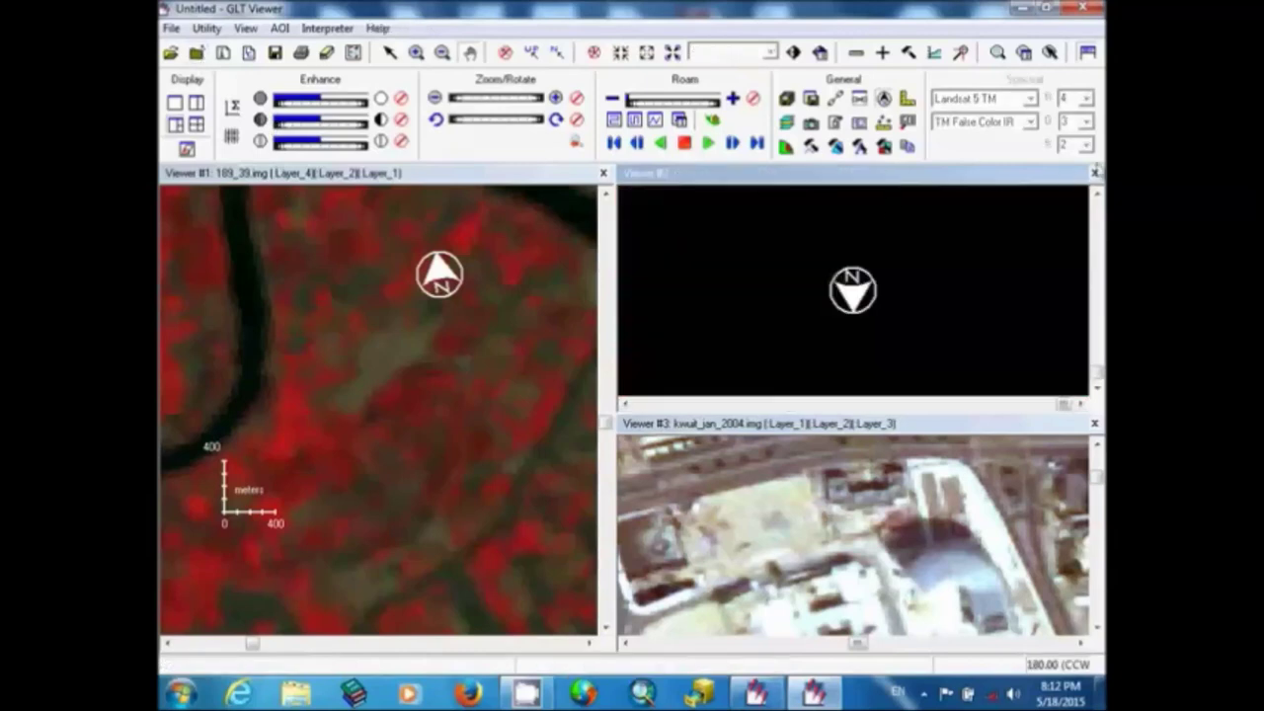
# Step: Close empty Viewer #2, remove the Kuwait layer, and load Meccaa_feb_2004.img in its place
pyautogui.click(1094, 172)
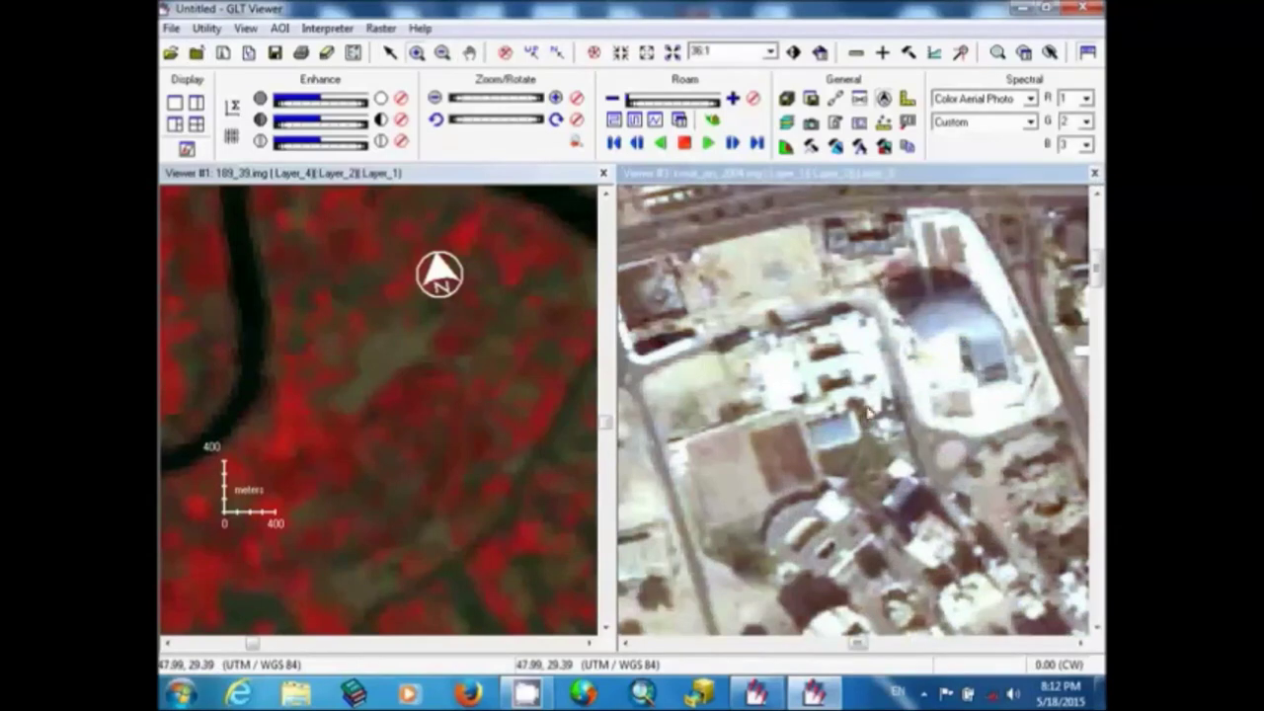
pyautogui.click(196, 55)
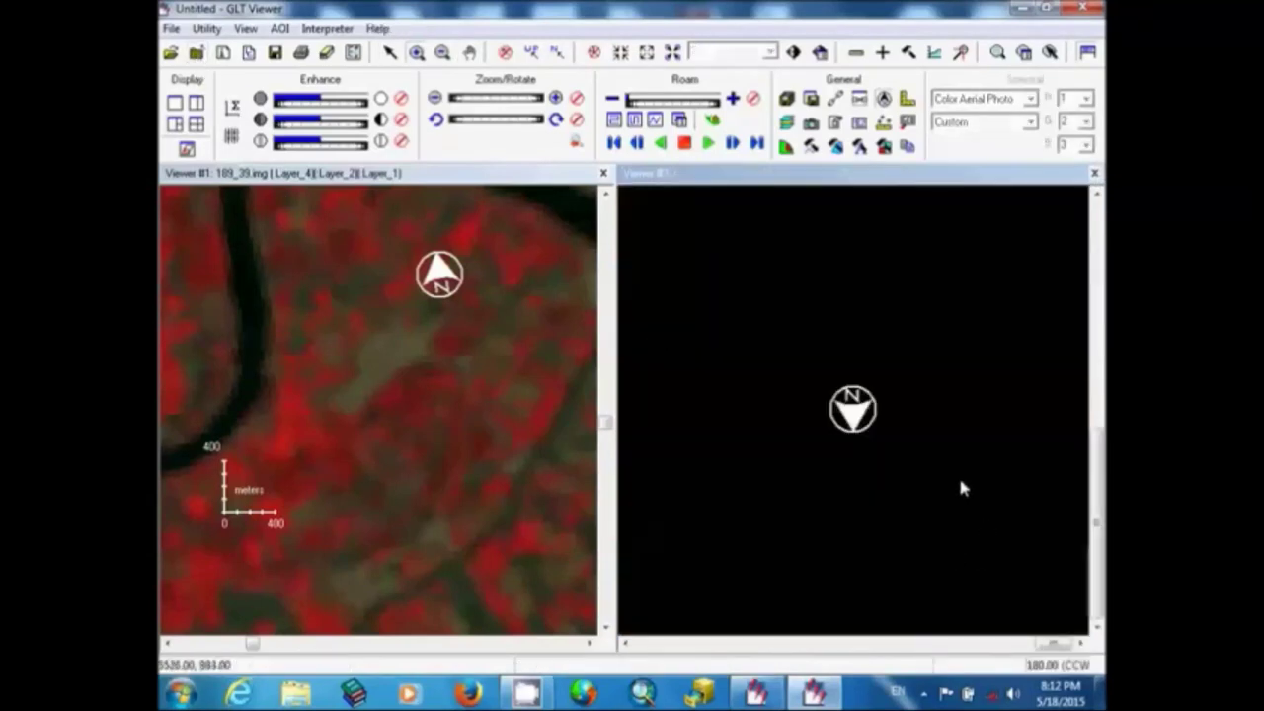
pyautogui.click(170, 54)
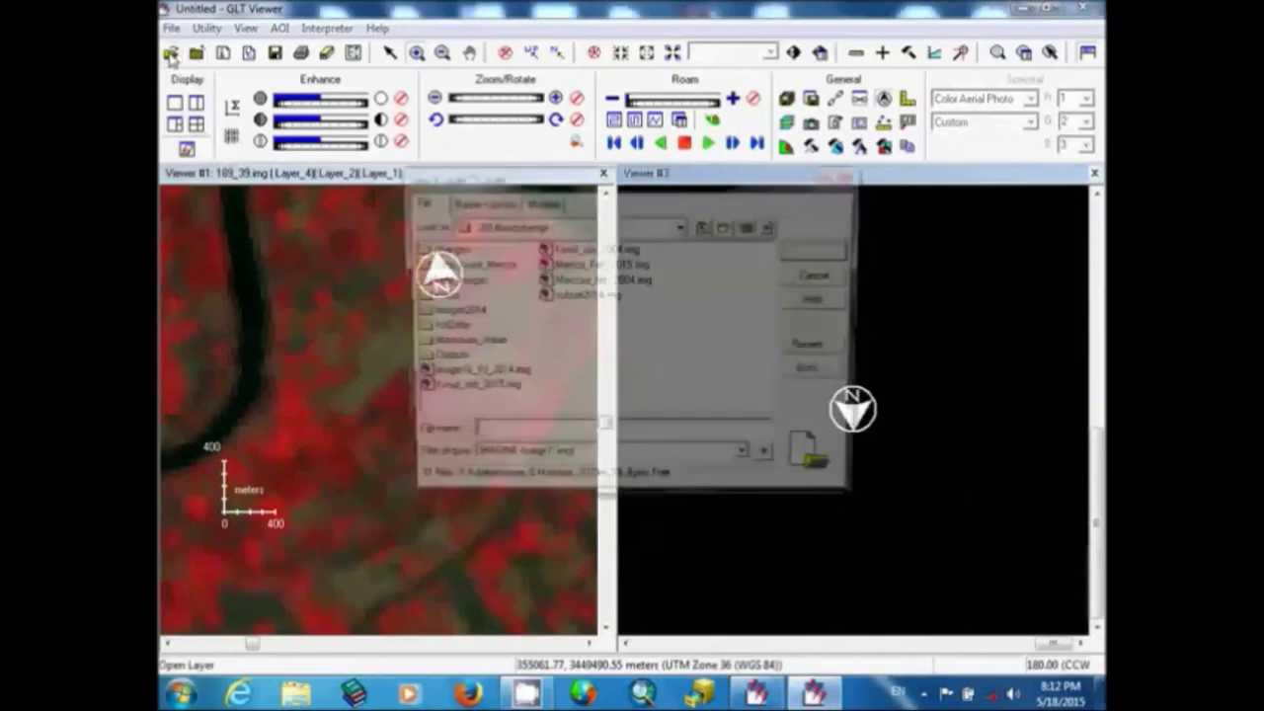
pyautogui.click(592, 281)
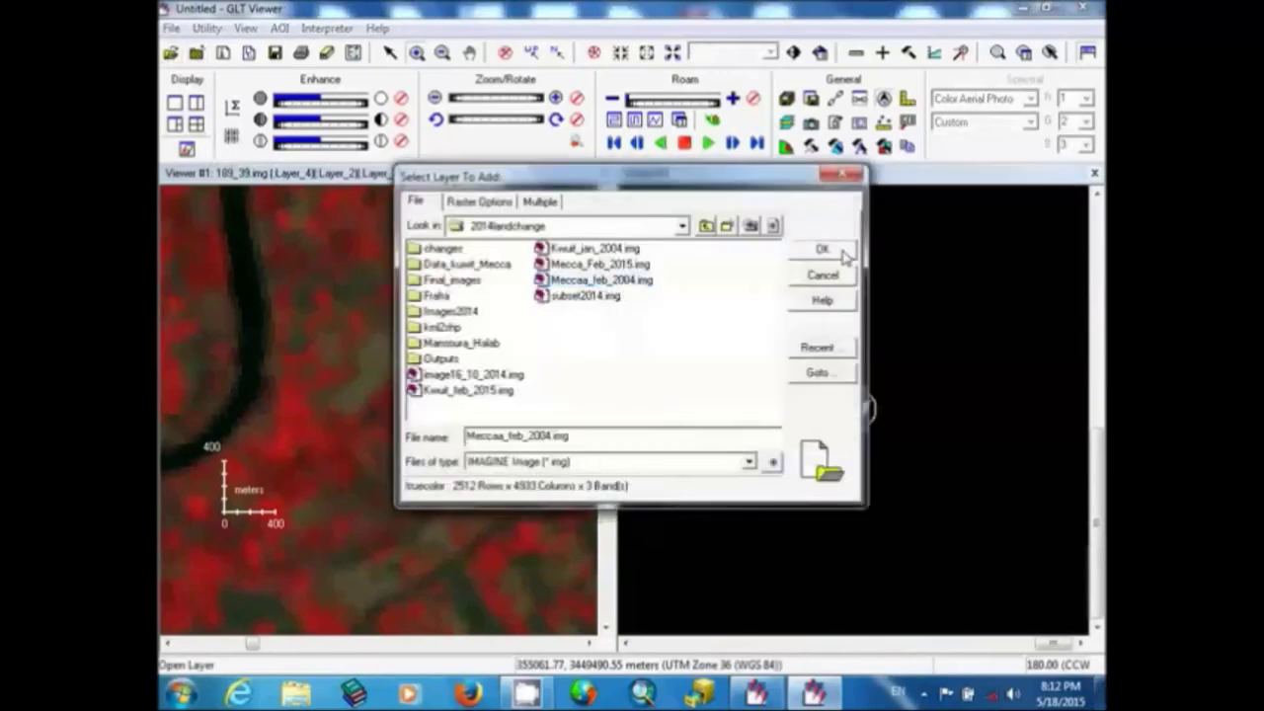
pyautogui.click(840, 250)
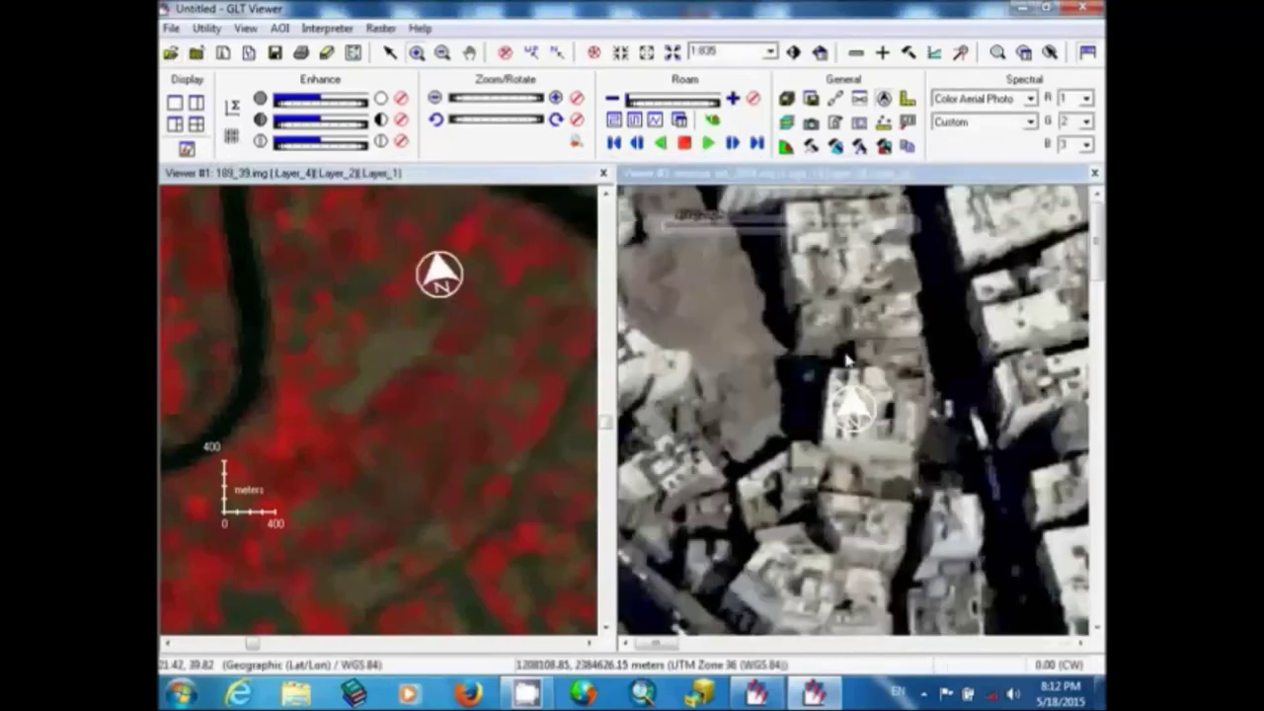
# Step: Close the left viewer and fit the whole Mecca image to the window
pyautogui.scroll(2, 736, 424)
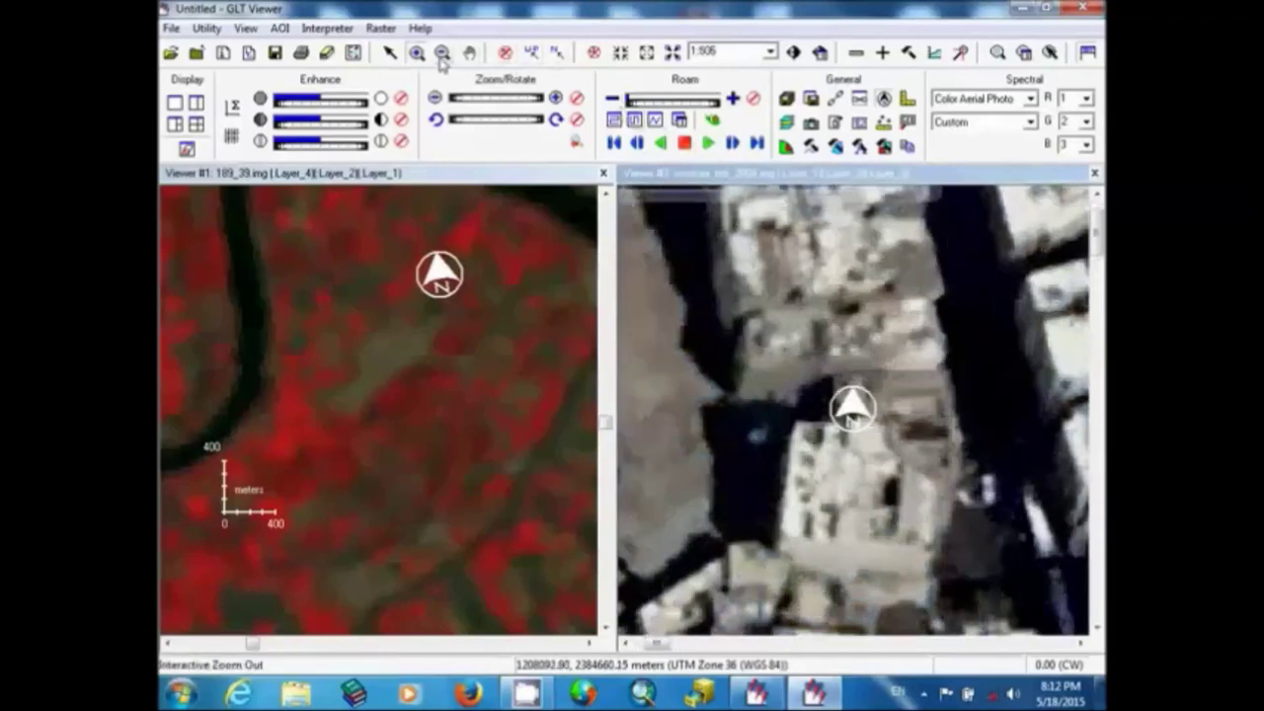
pyautogui.scroll(-3, 835, 332)
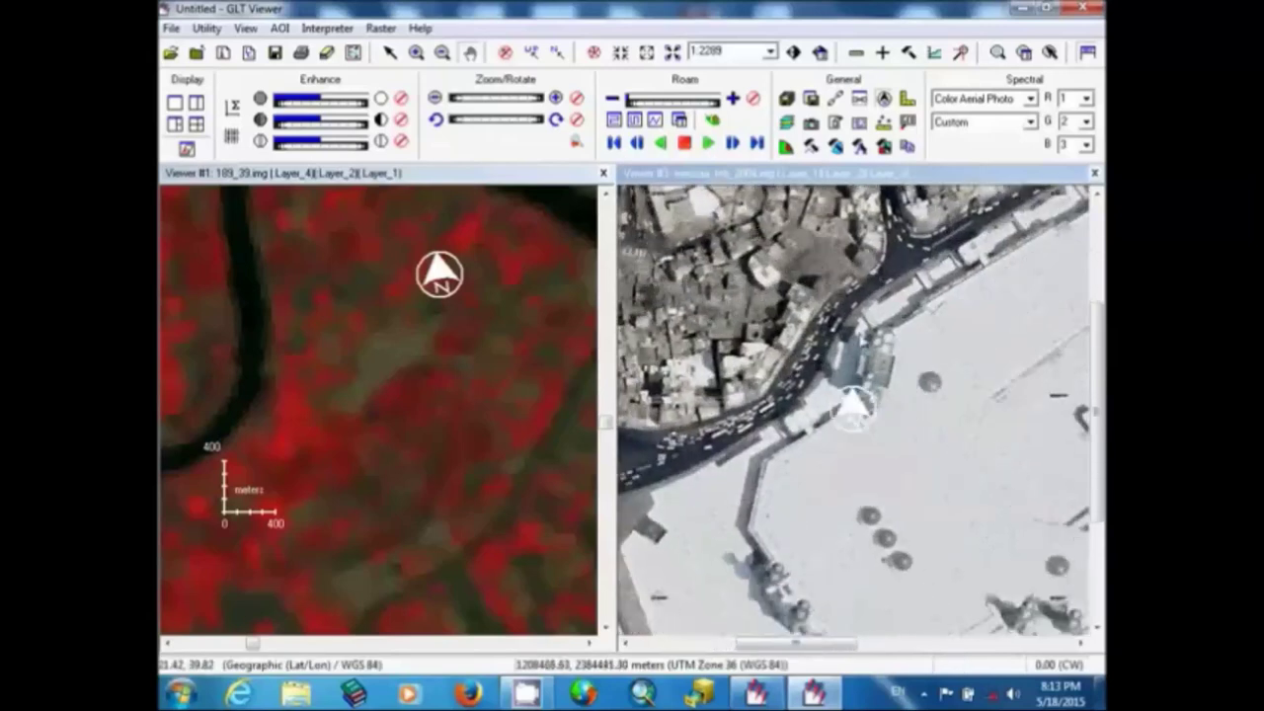
pyautogui.click(603, 173)
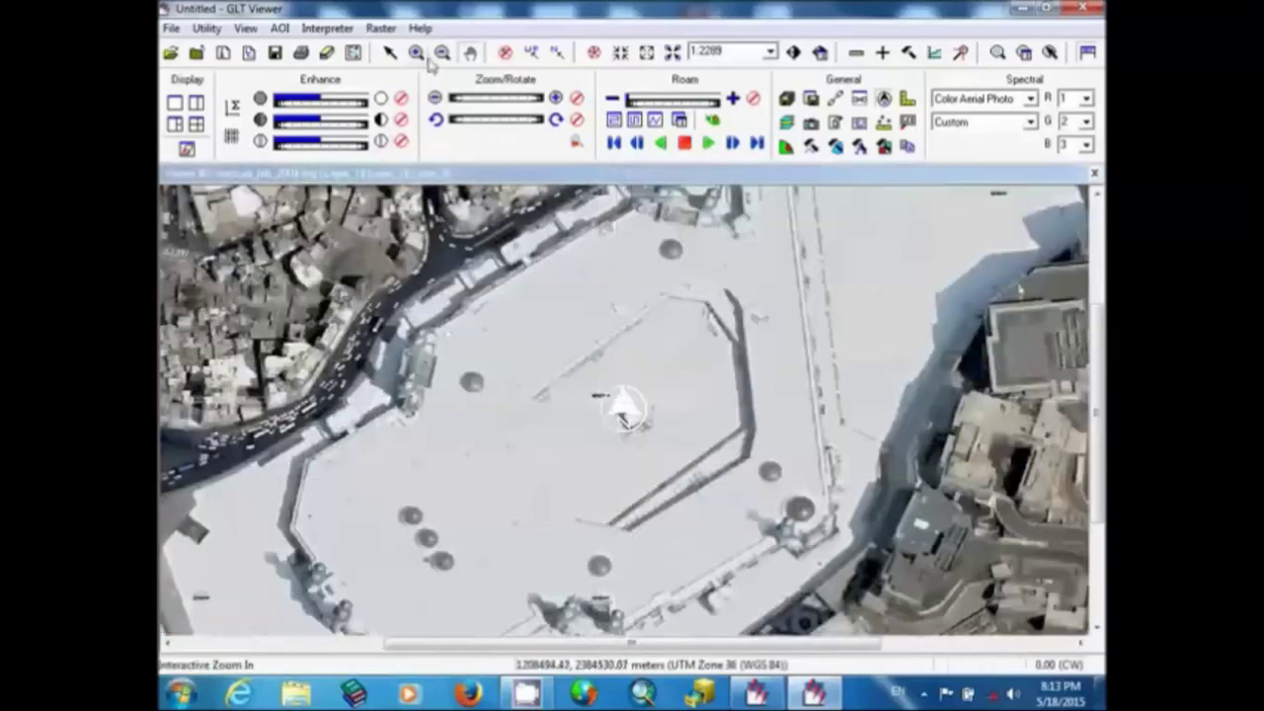
pyautogui.rightClick(464, 333)
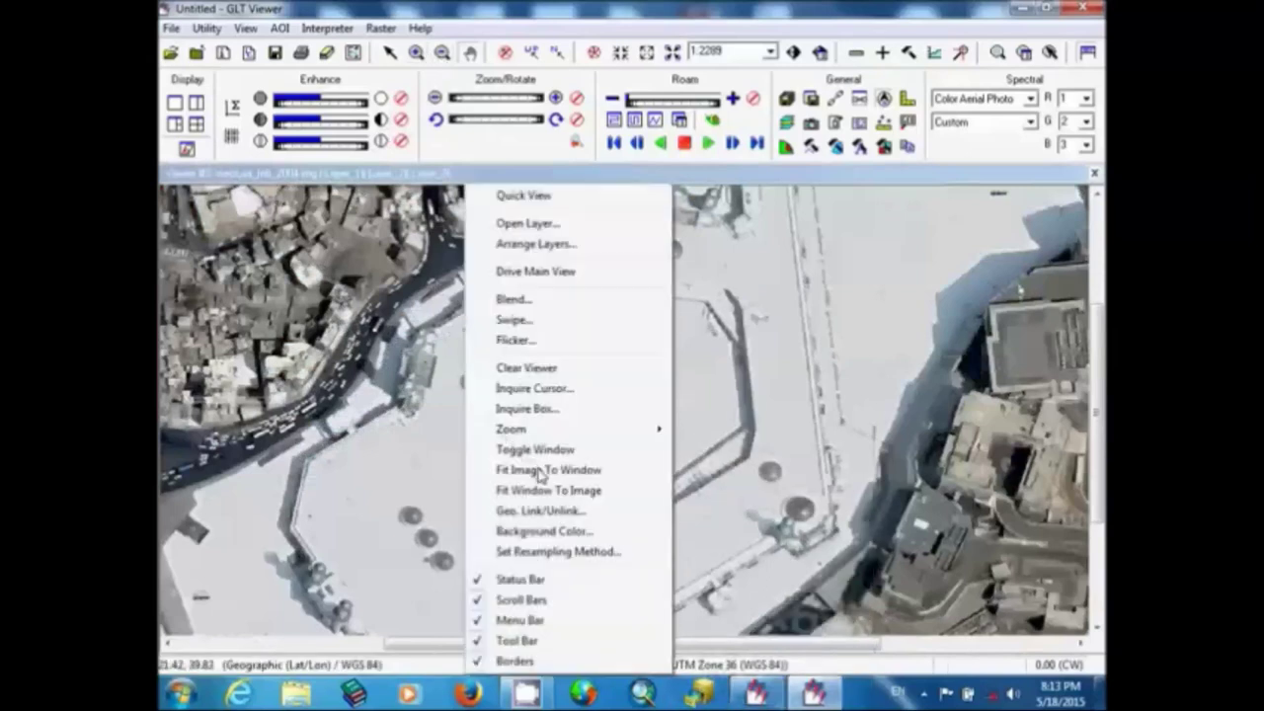
pyautogui.click(538, 469)
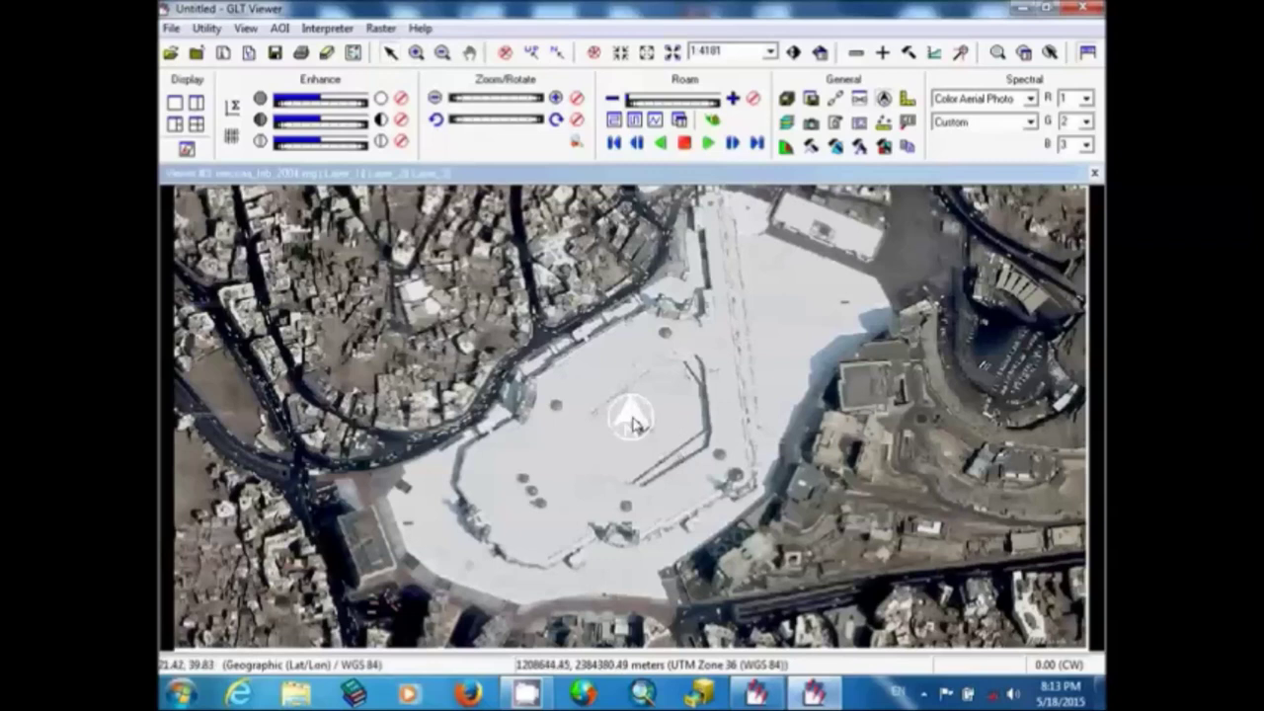
# Step: Move the north arrow to the image's top-right, then toggle it off, on, and off again
pyautogui.moveTo(636, 420); pyautogui.dragTo(953, 253)
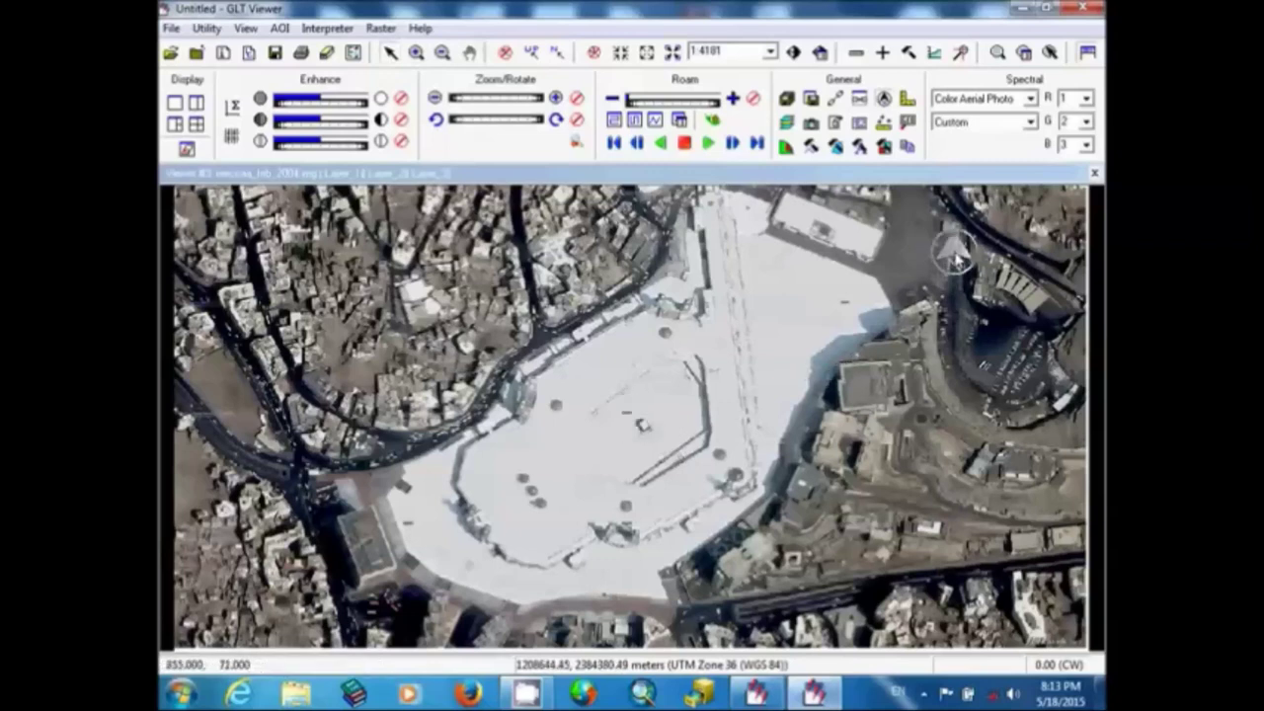
pyautogui.click(883, 99)
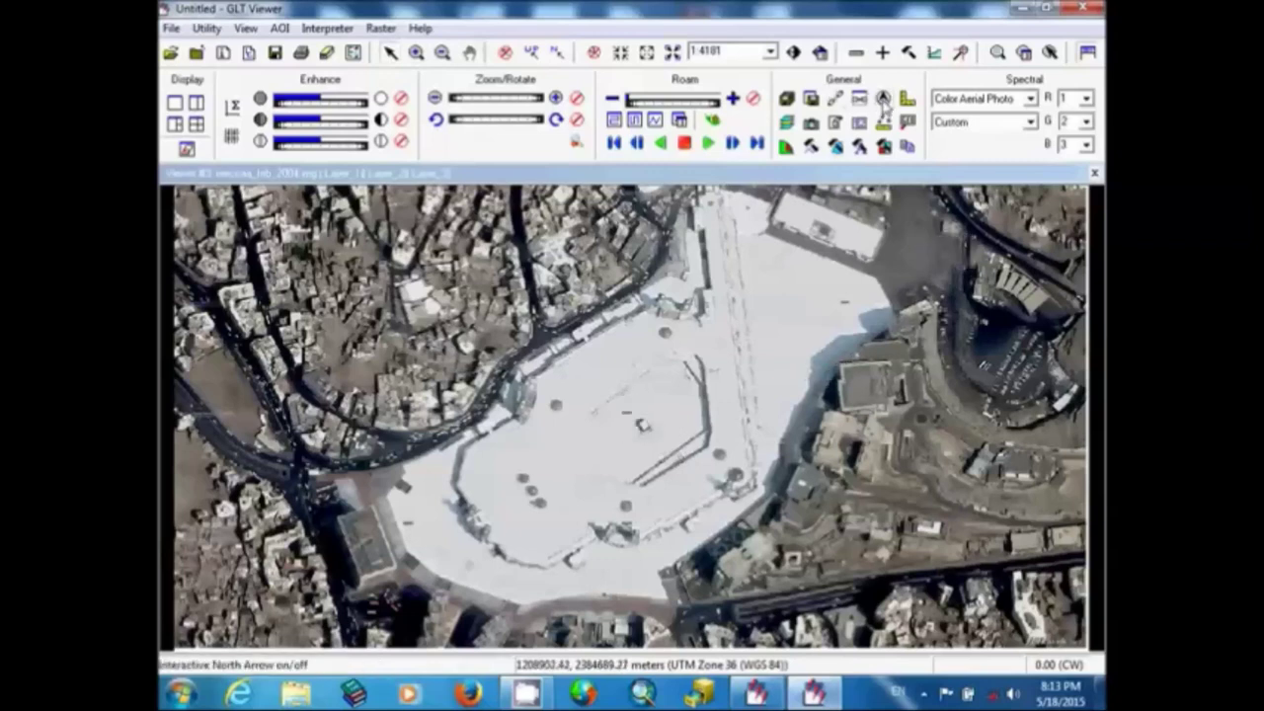
pyautogui.click(883, 99)
pyautogui.click(882, 99)
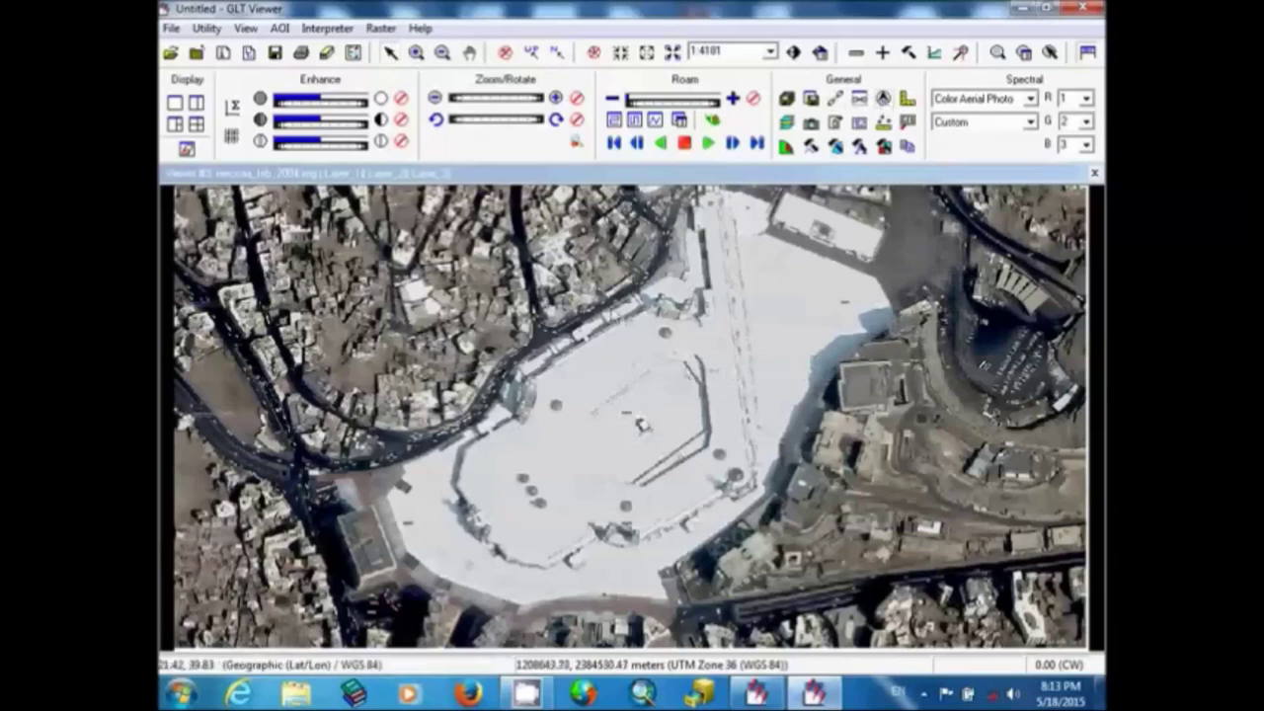
# Step: Zoom into the courtyard's small central building, then close the Mecca layer
pyautogui.click(416, 52)
pyautogui.moveTo(742, 361); pyautogui.dragTo(567, 477)
pyautogui.moveTo(621, 507); pyautogui.dragTo(632, 440)
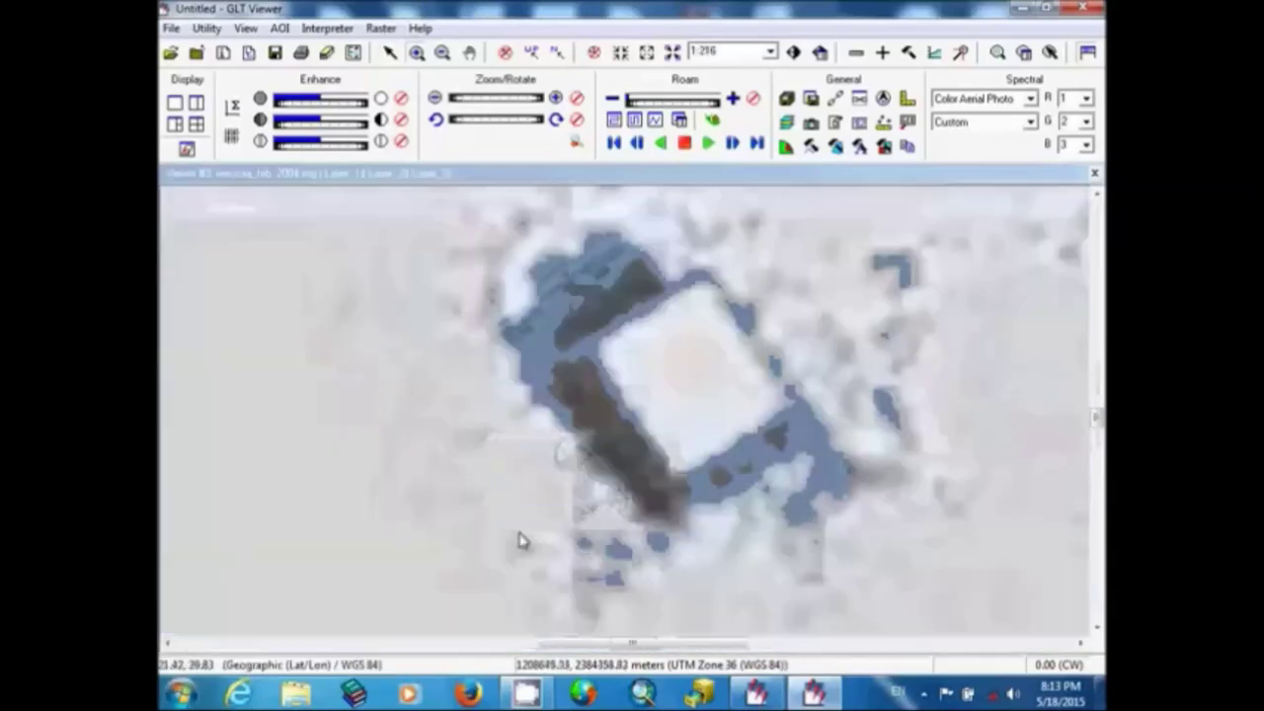
pyautogui.click(197, 54)
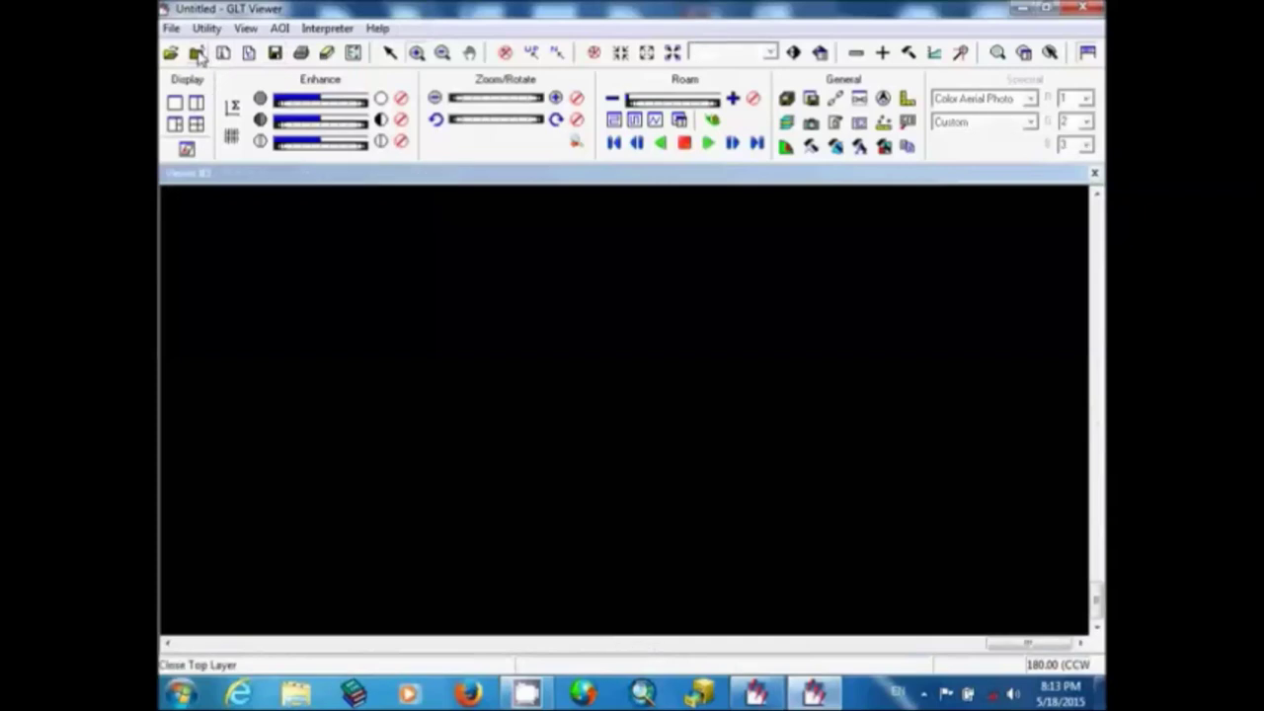
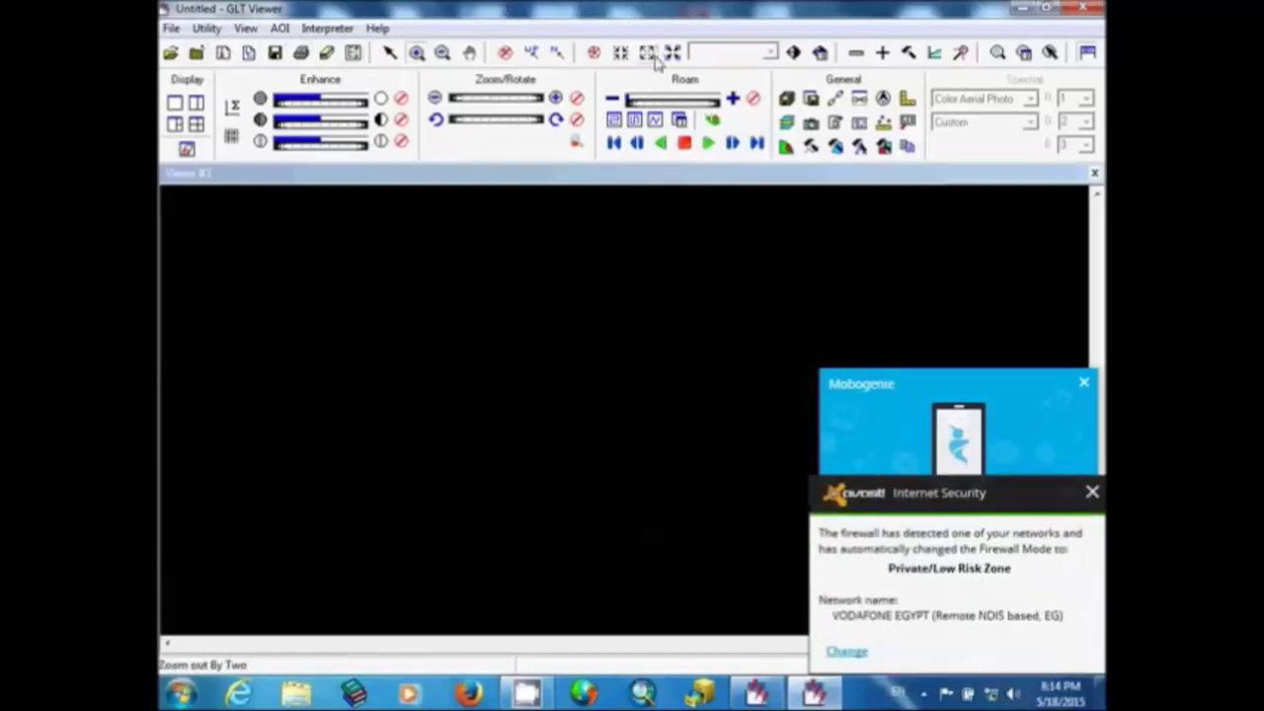
# Step: Dismiss the Avast and Mobogenie notifications, minimise GLT Viewer and the ERDAS toolbar, and launch Firefox
pyautogui.click(1092, 492)
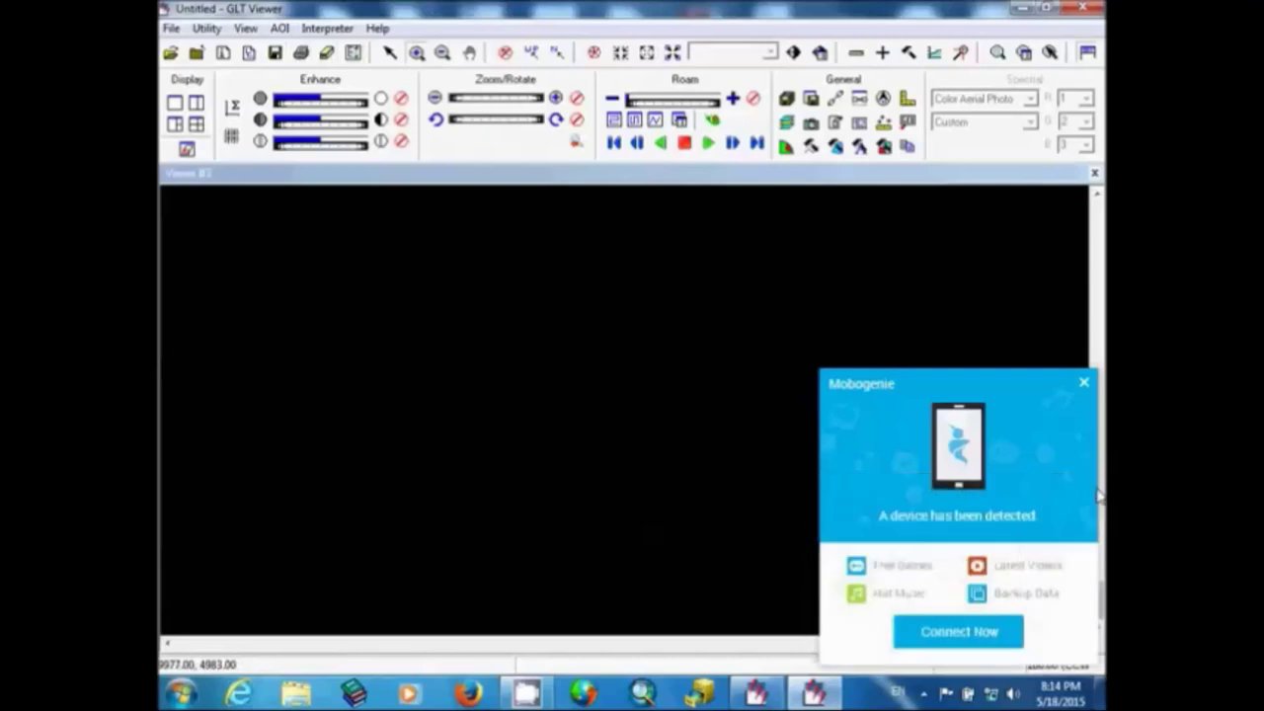
pyautogui.click(1084, 382)
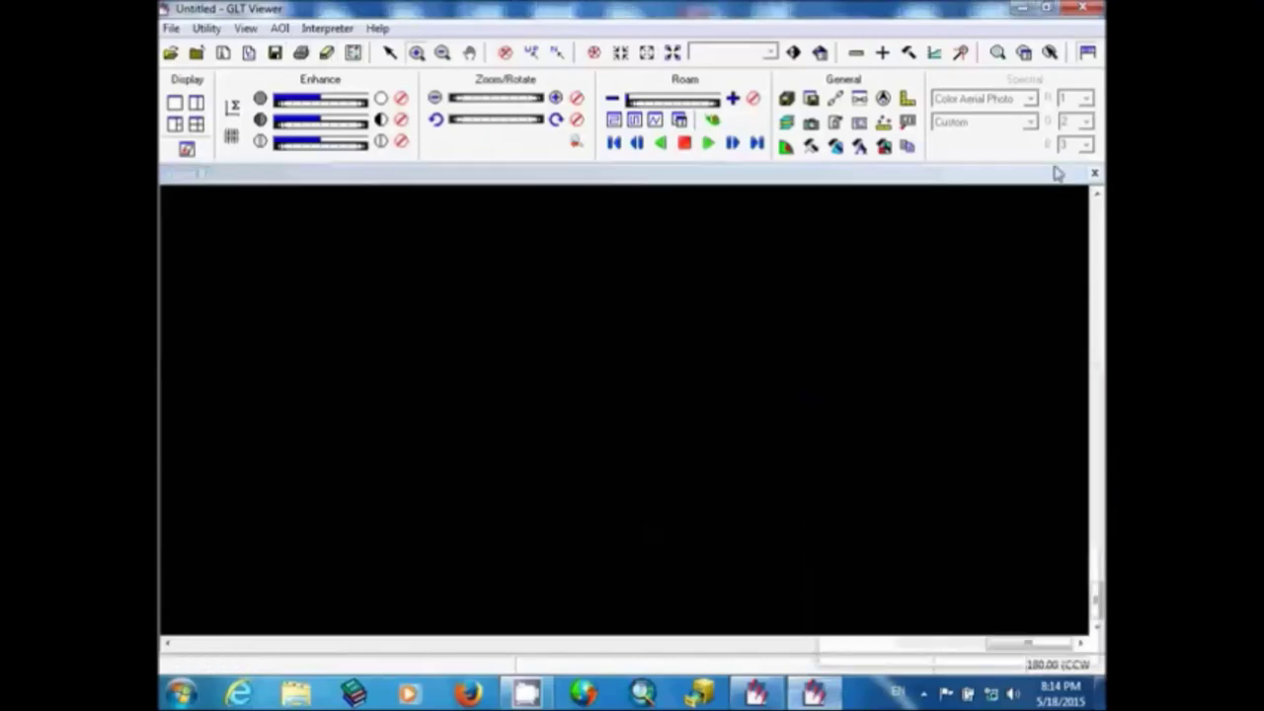
pyautogui.click(1021, 9)
pyautogui.click(1011, 10)
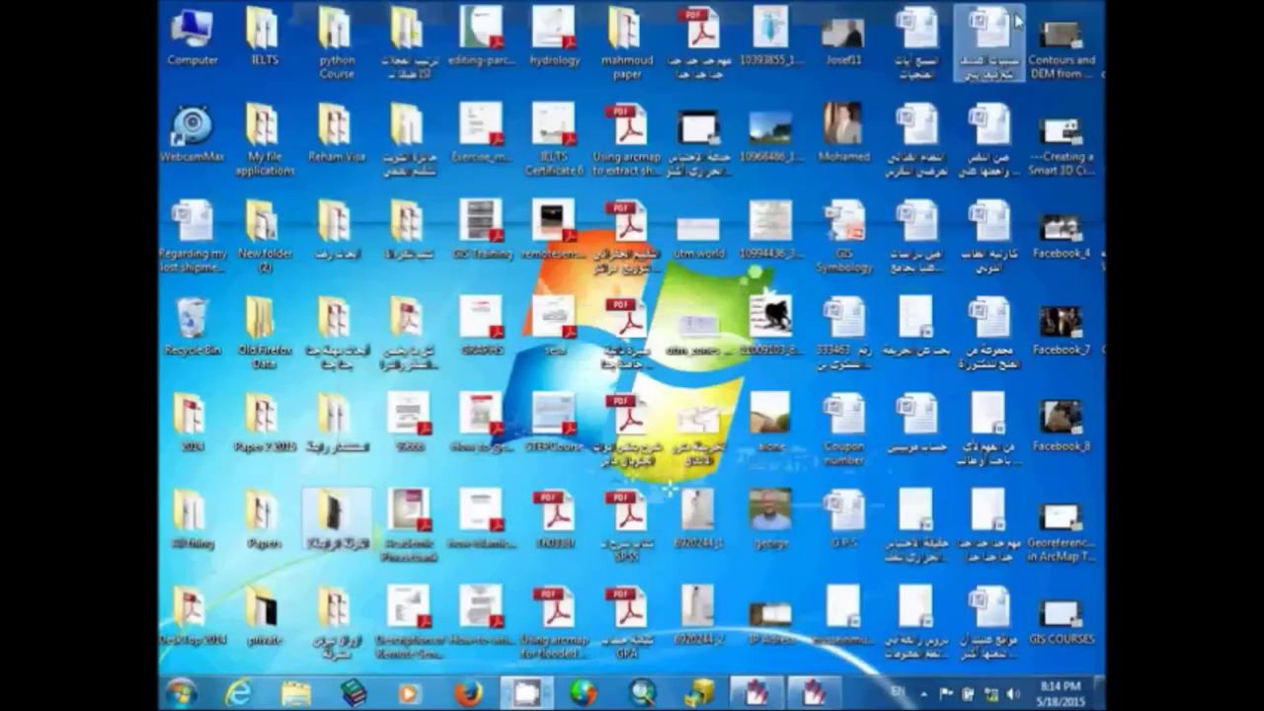
pyautogui.doubleClick(774, 640)
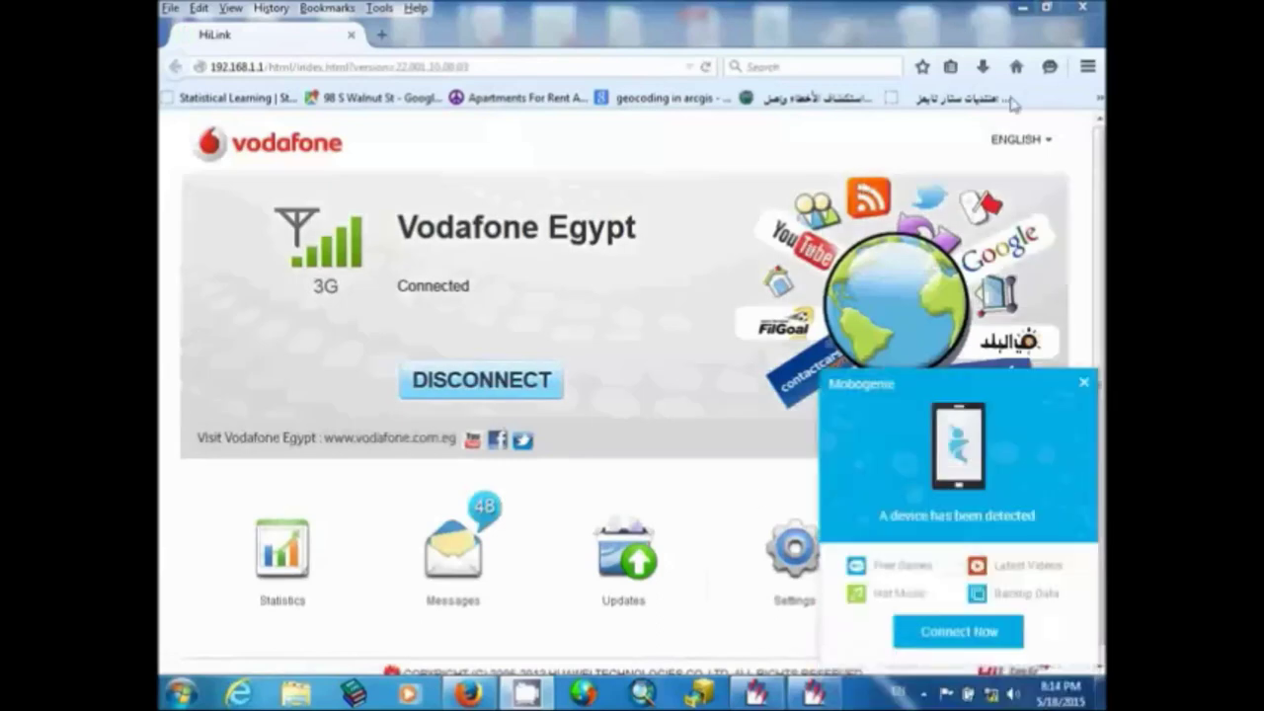
# Step: Close the Mobogenie notification, go to the Google home page and search for 'earthexplore'
pyautogui.click(1084, 383)
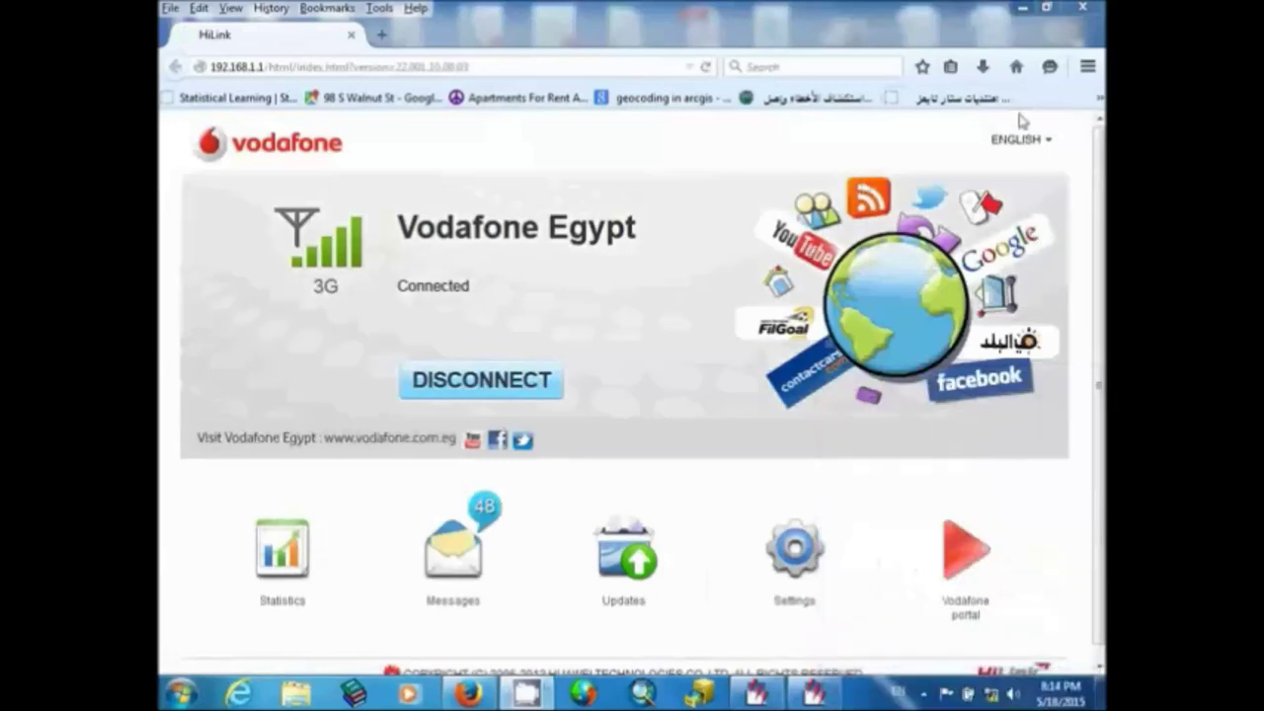
pyautogui.click(1014, 73)
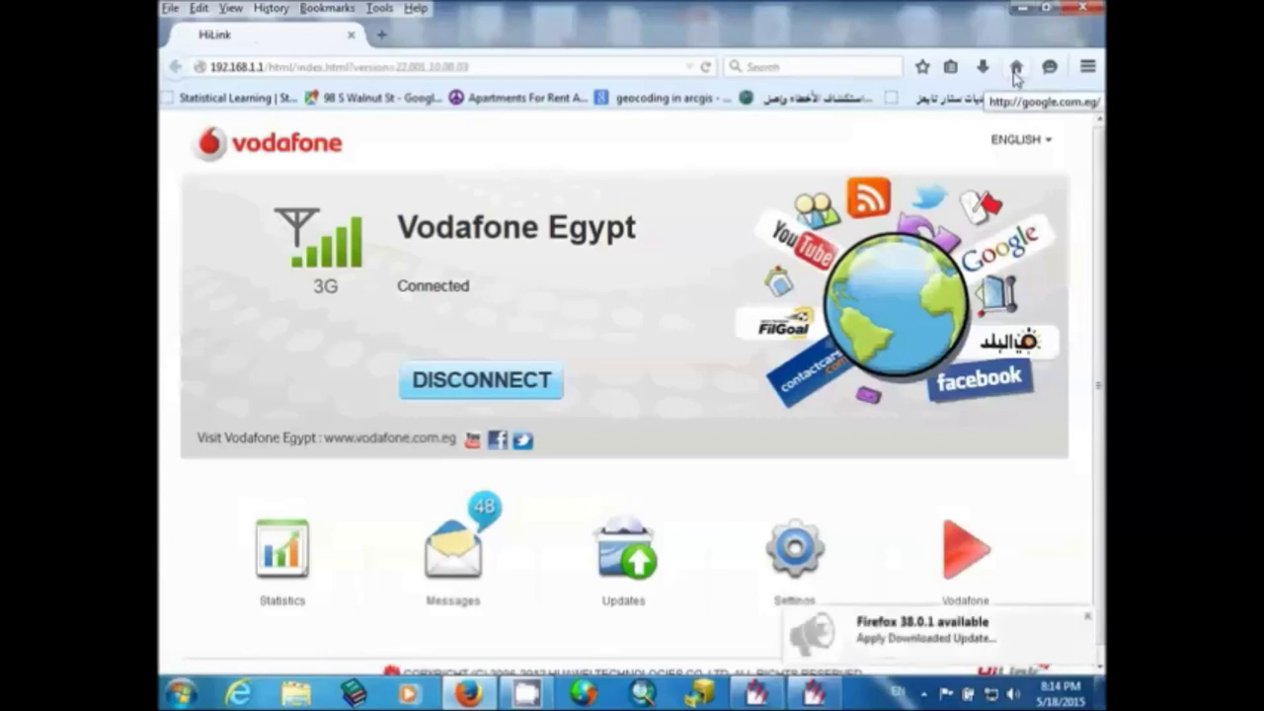
pyautogui.click(1014, 72)
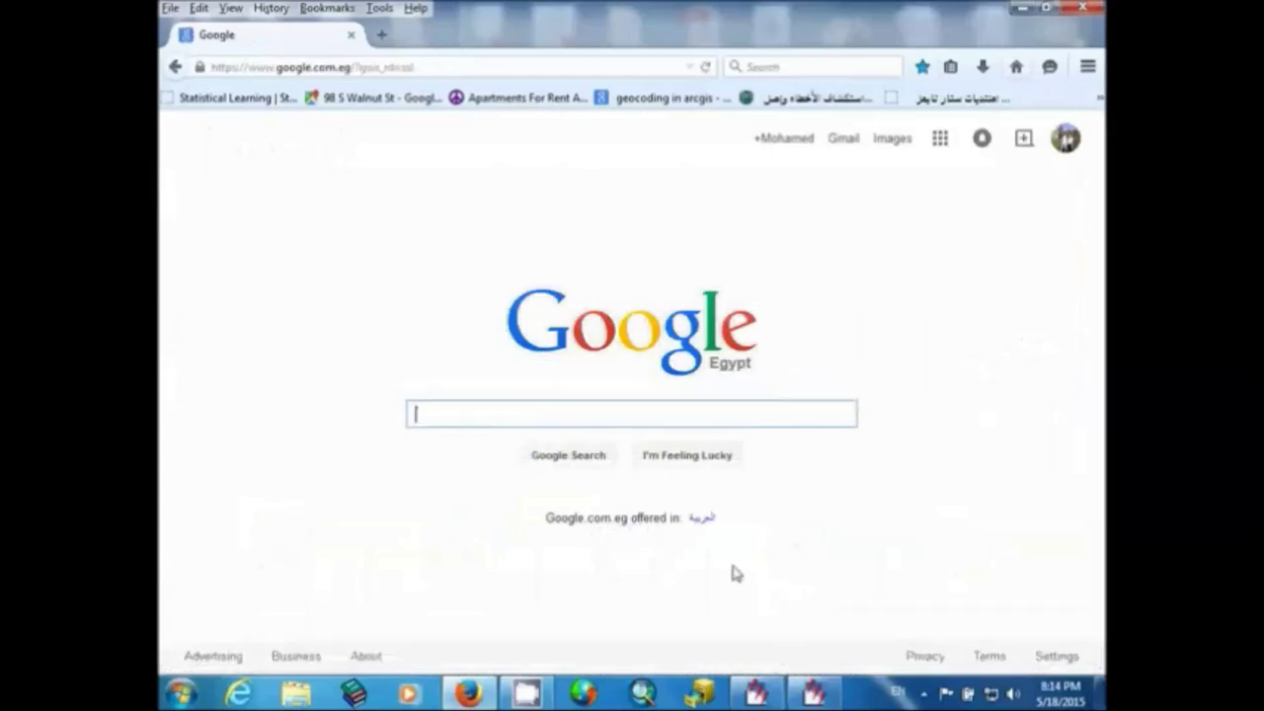
pyautogui.write('earth')
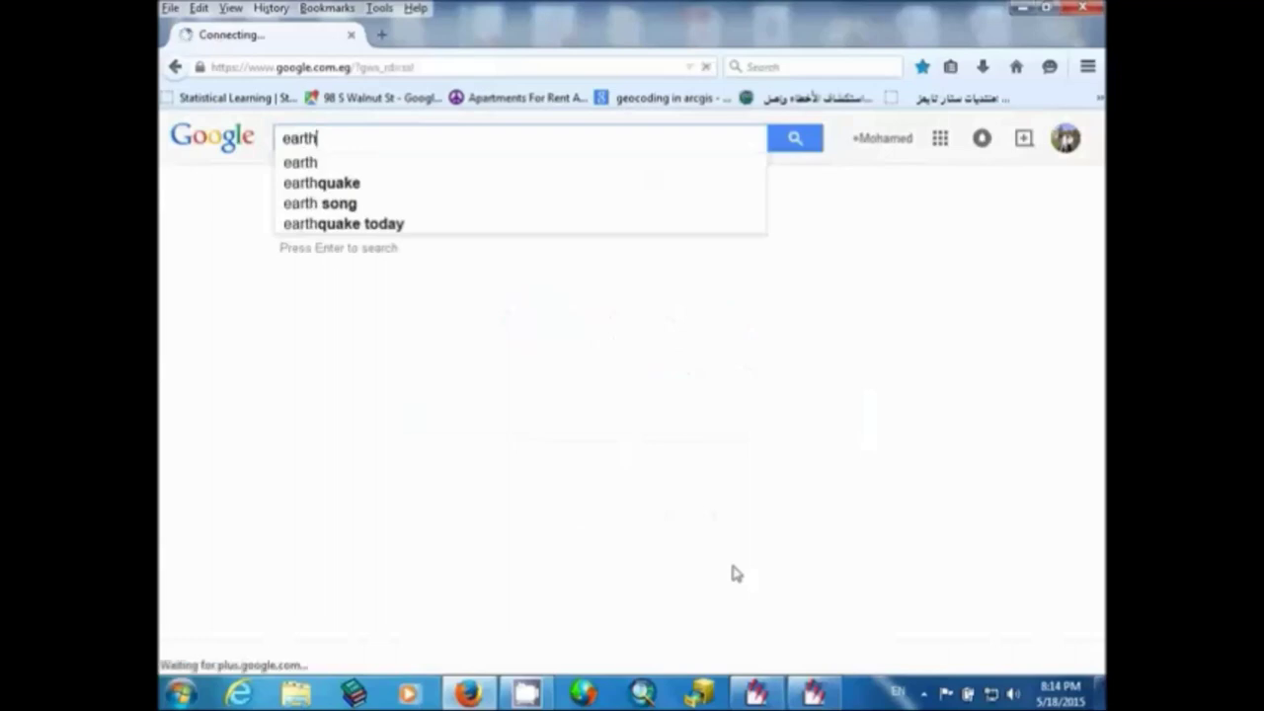
pyautogui.write('explor')
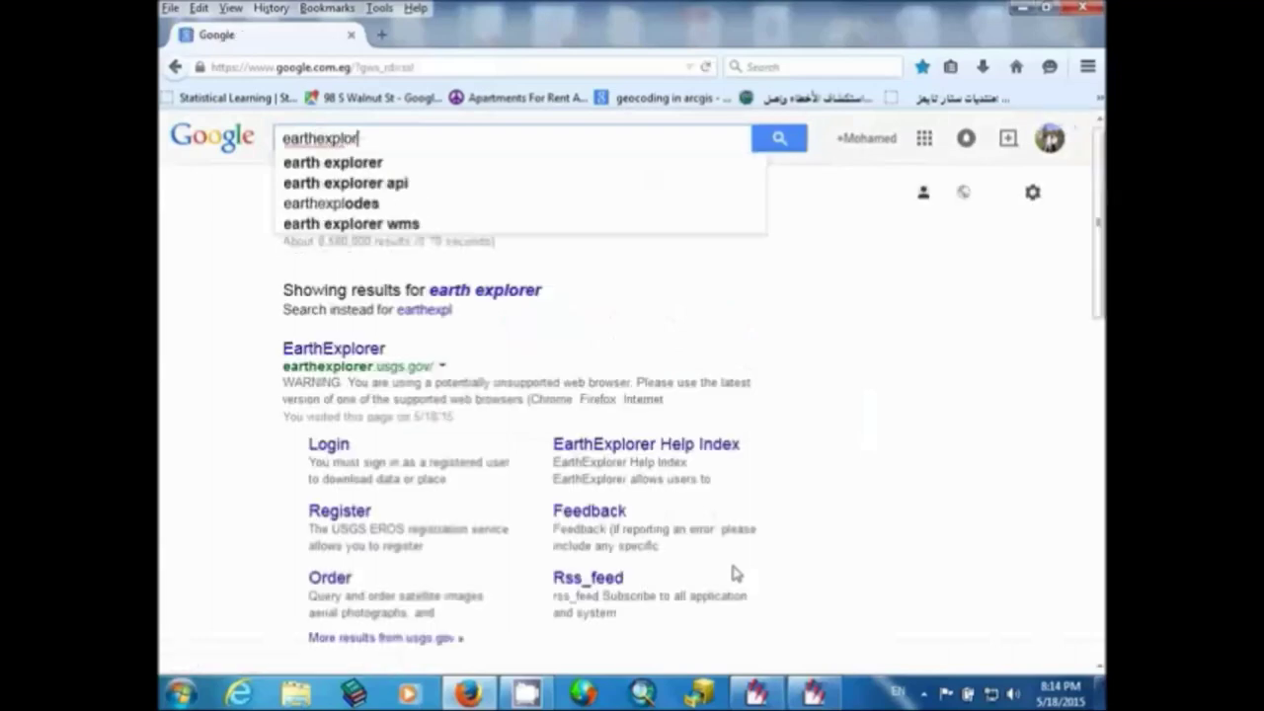
pyautogui.write('e')
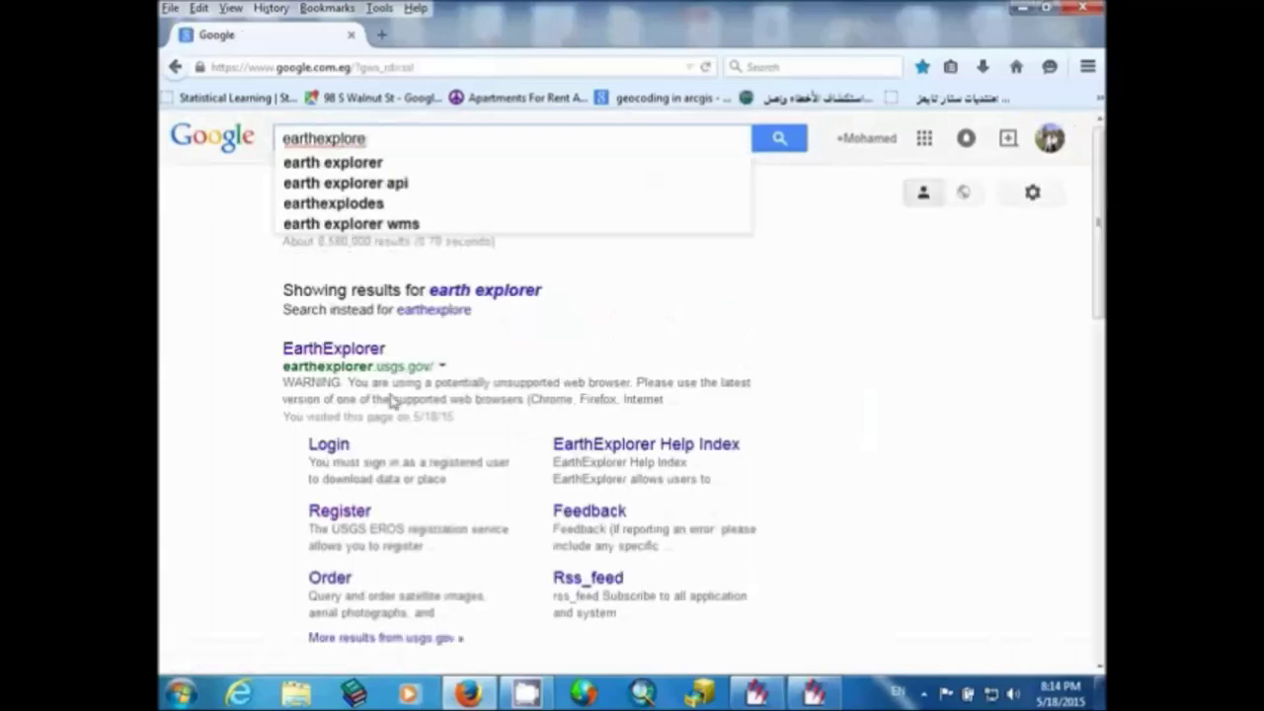
# Step: Open the EarthExplorer result and reload earthexplorer.usgs.gov after the connection reset
pyautogui.click(352, 351)
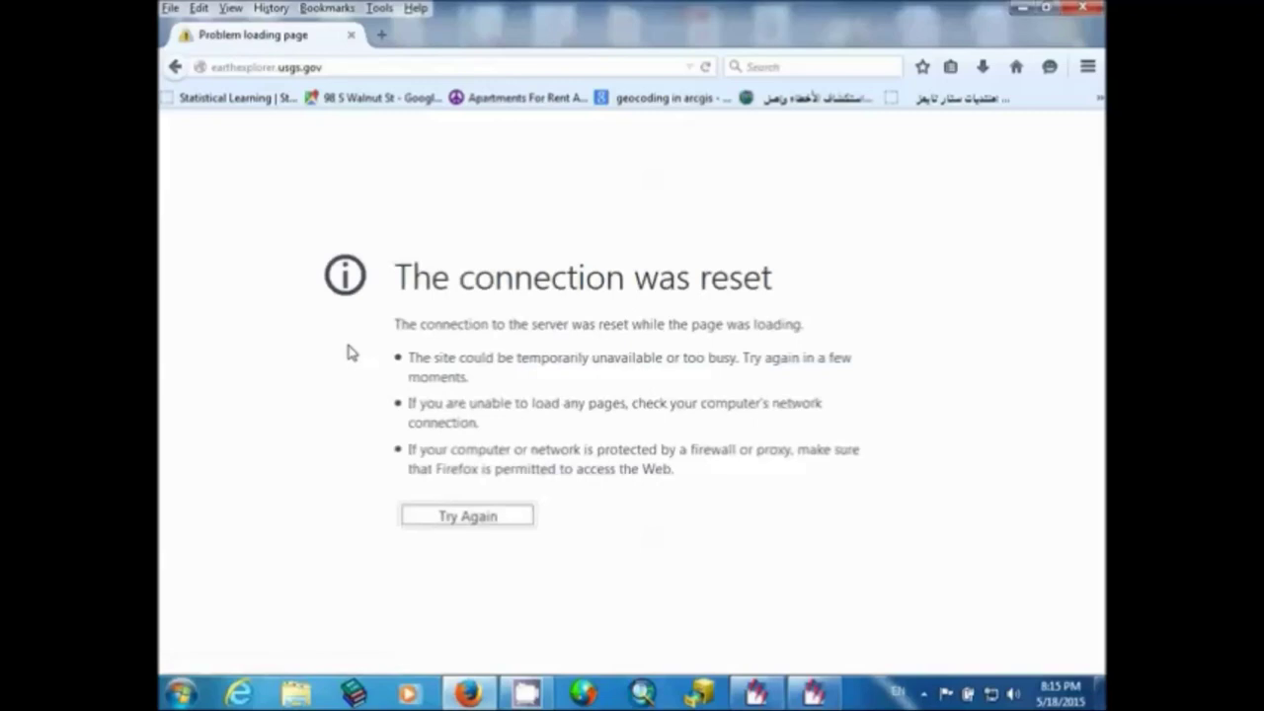
pyautogui.click(432, 71)
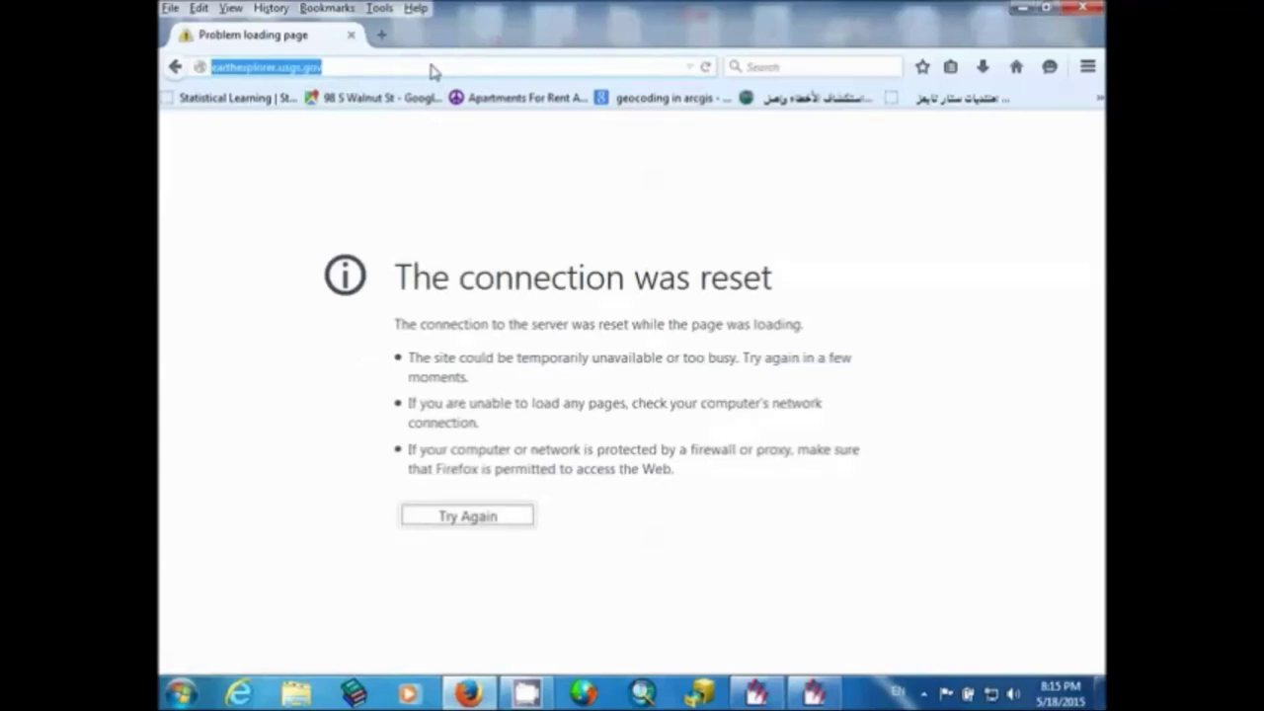
pyautogui.press('Return')
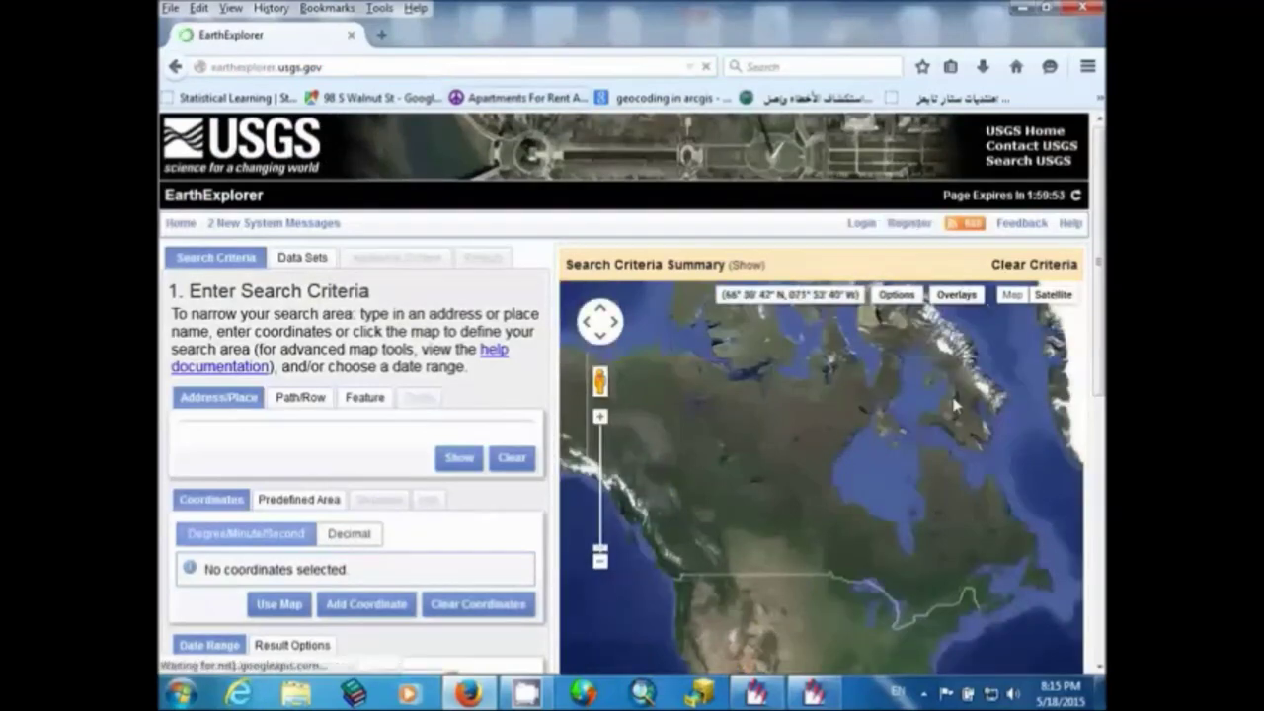
# Step: Pan the map from Canada to North Africa and zoom in on Egypt's Nile Delta
pyautogui.moveTo(1003, 468); pyautogui.dragTo(671, 476)
pyautogui.moveTo(978, 493); pyautogui.dragTo(691, 325)
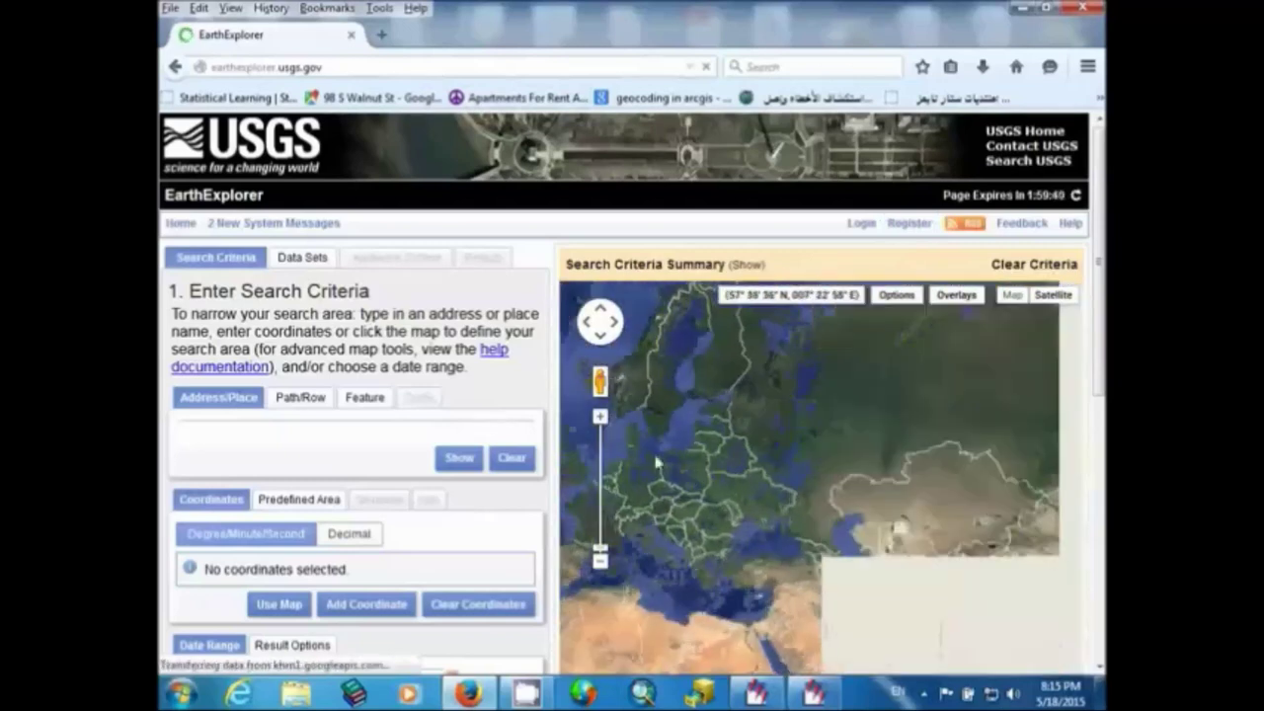
pyautogui.moveTo(869, 592); pyautogui.dragTo(795, 447)
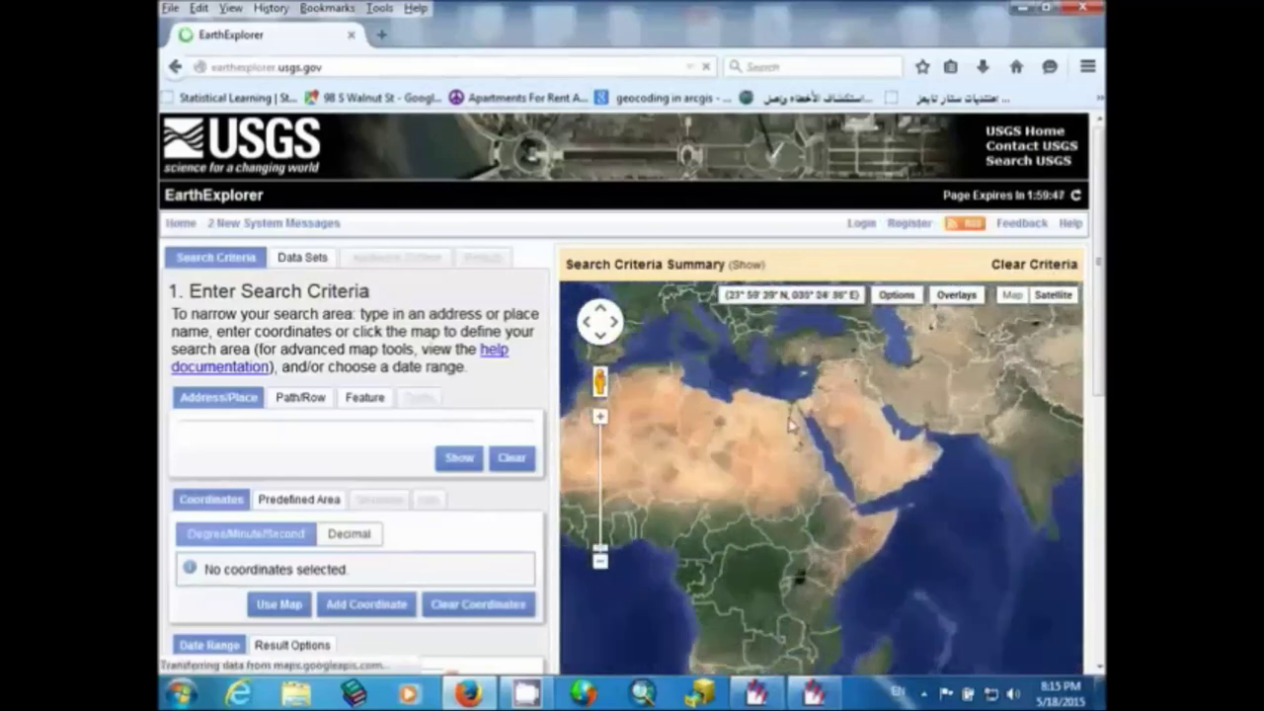
pyautogui.scroll(2, 789, 434)
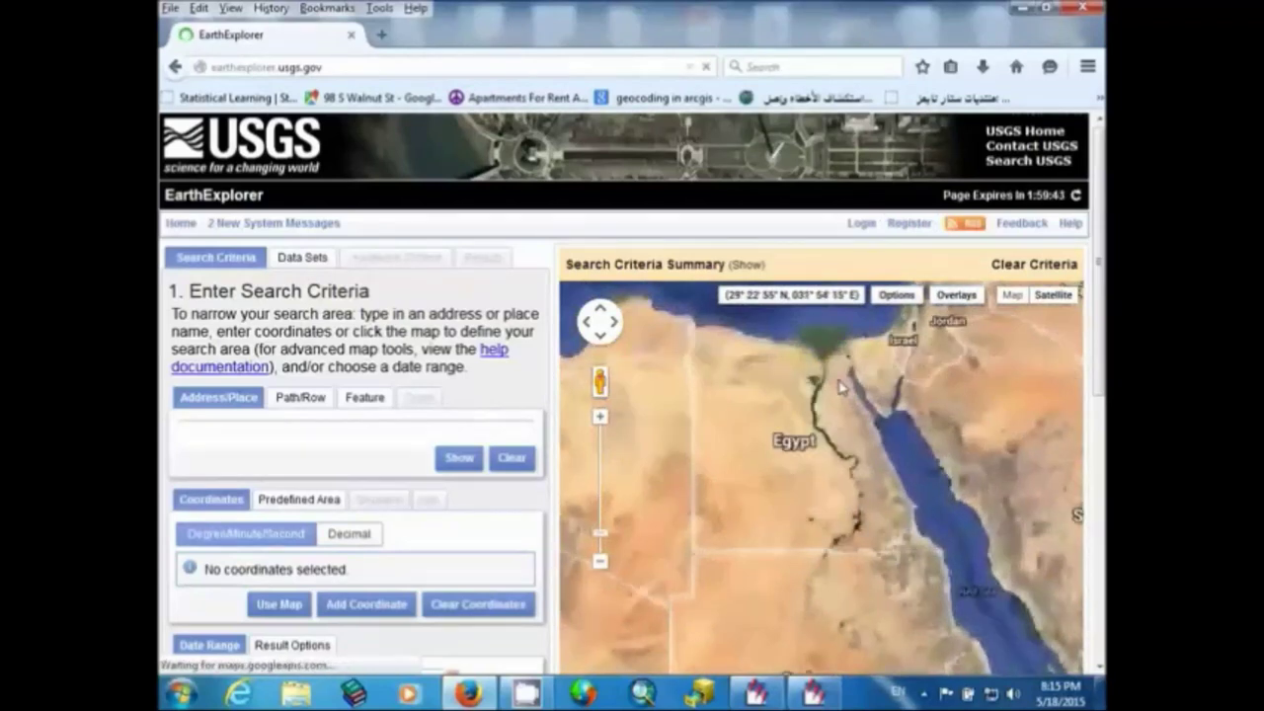
pyautogui.scroll(1, 827, 365)
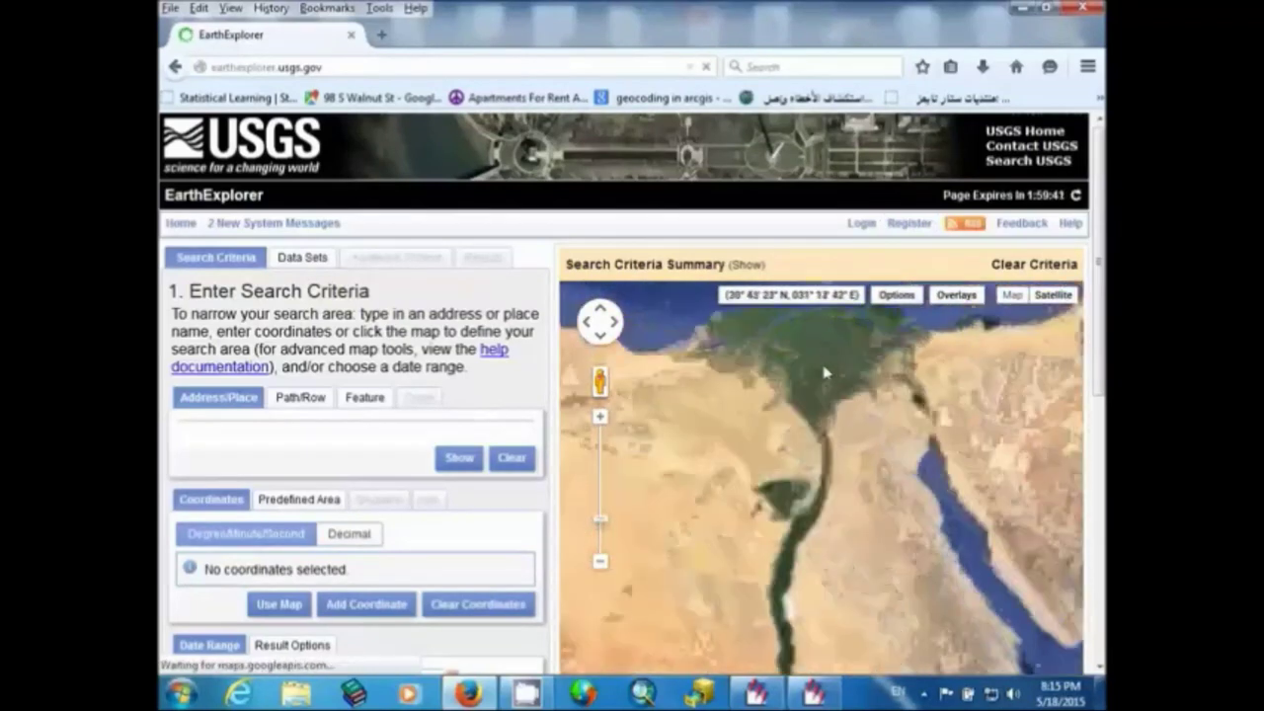
pyautogui.scroll(1, 827, 375)
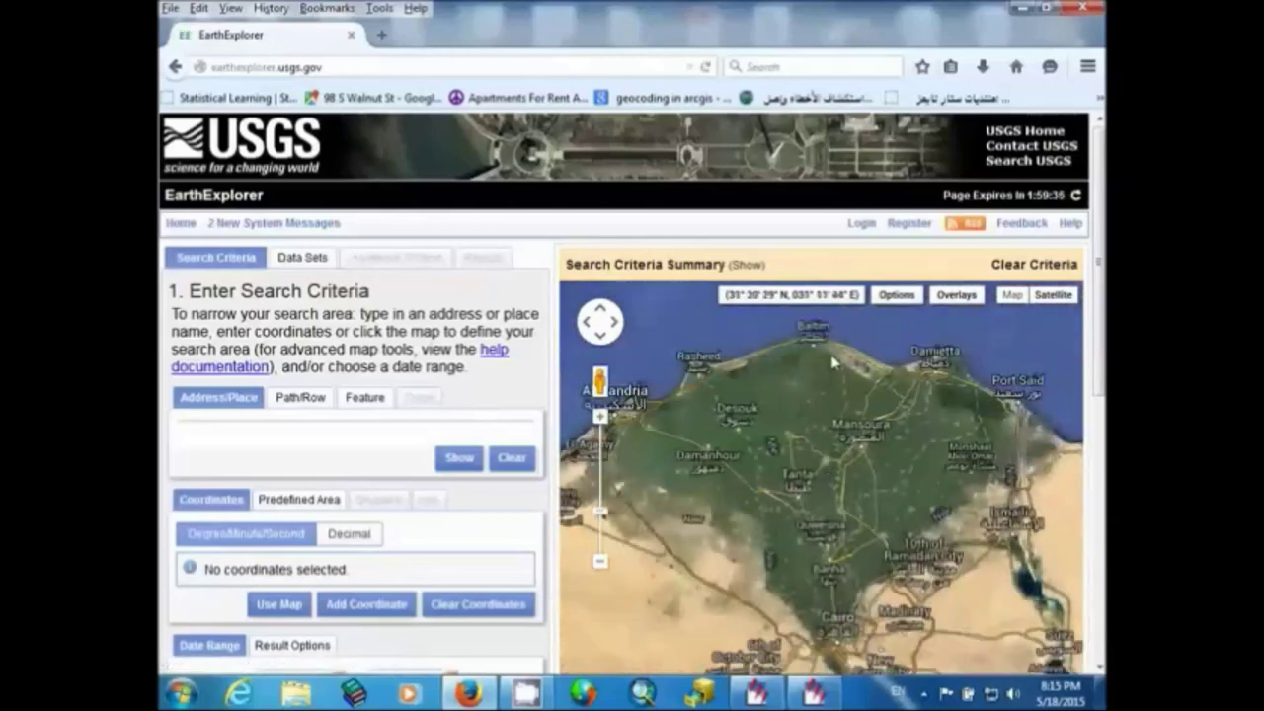
pyautogui.rightClick(912, 231)
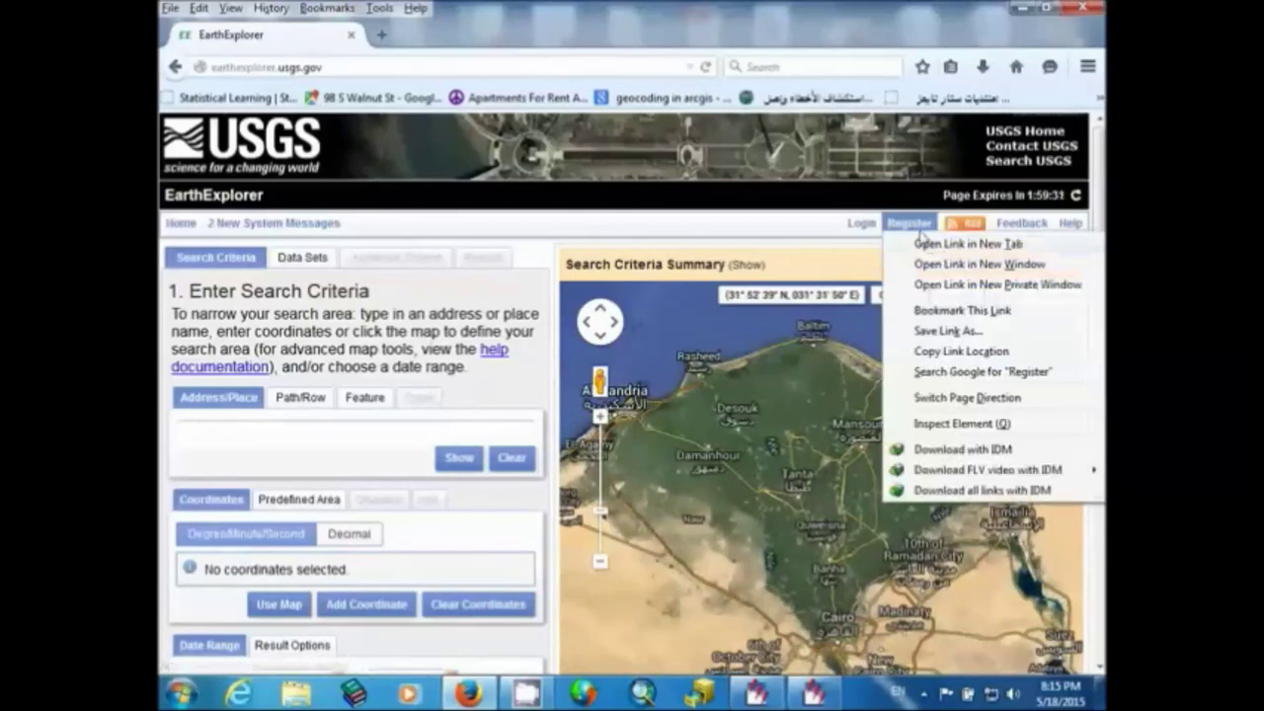
# Step: Open the USGS account registration page from the Register link
pyautogui.click(810, 229)
pyautogui.click(910, 227)
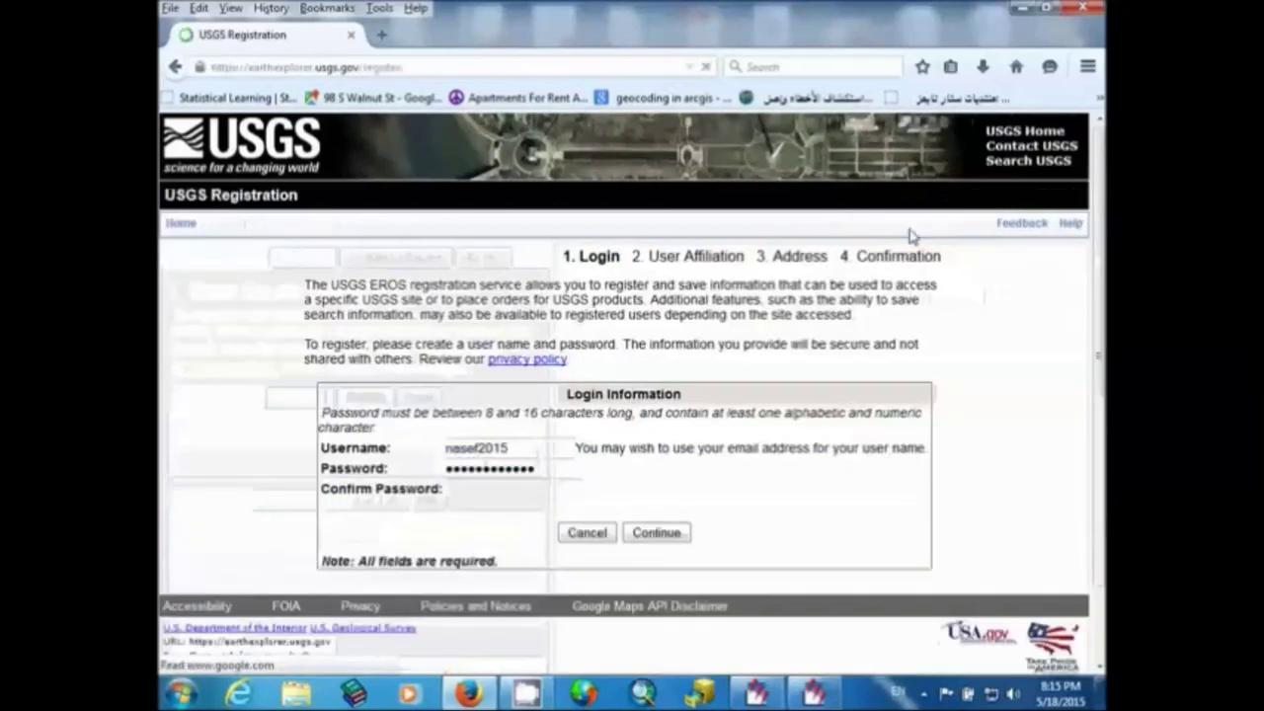
pyautogui.scroll(-2, 626, 468)
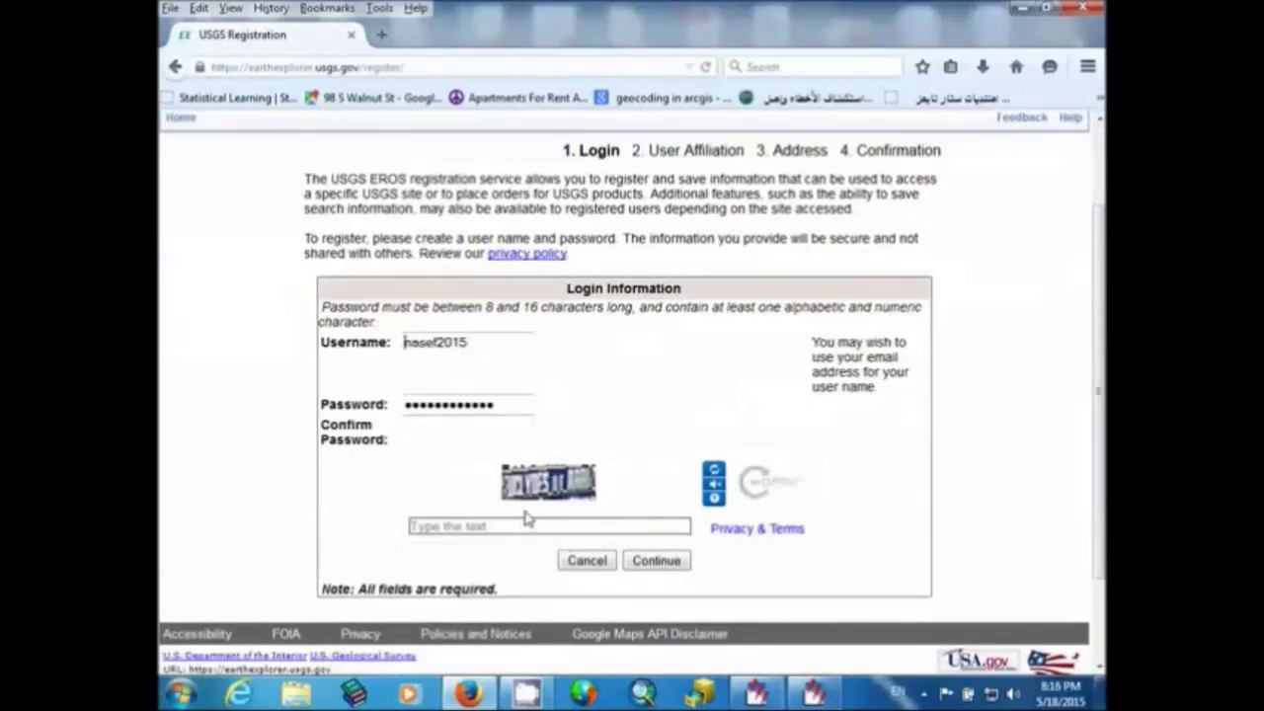
# Step: Refresh the captcha twice, enter its answer, and replace the username with a new one
pyautogui.click(710, 472)
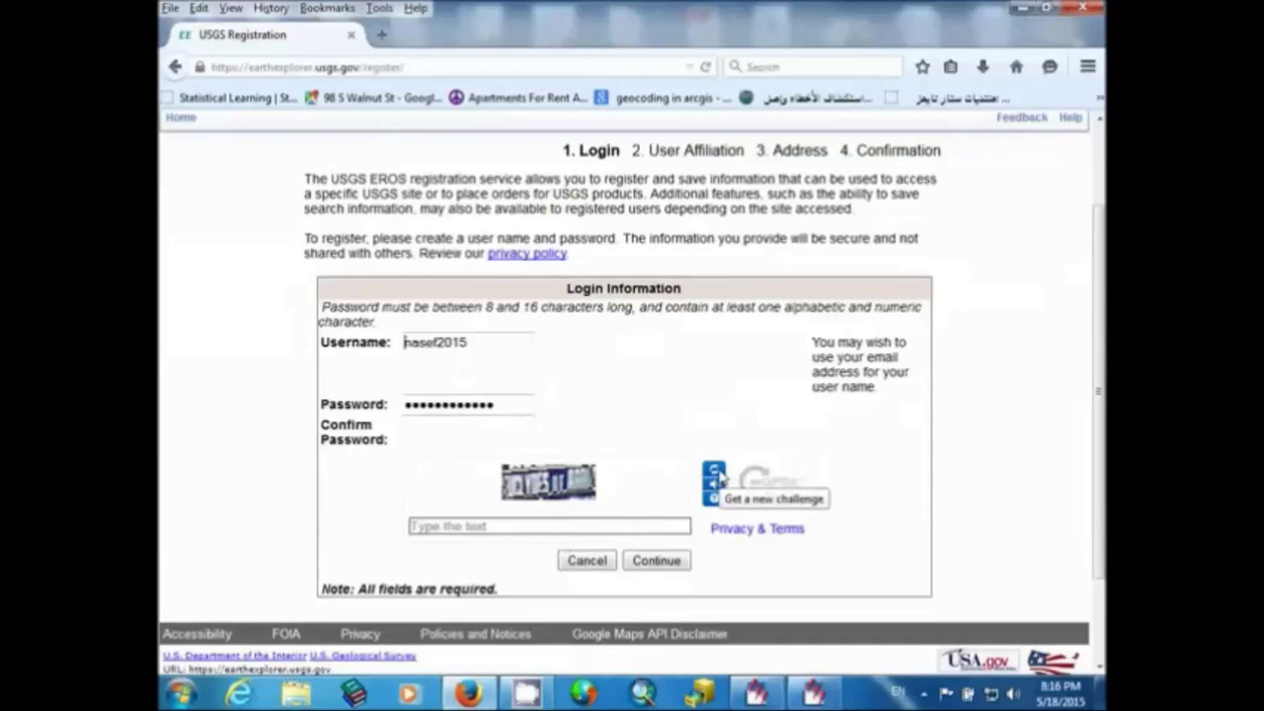
pyautogui.click(719, 478)
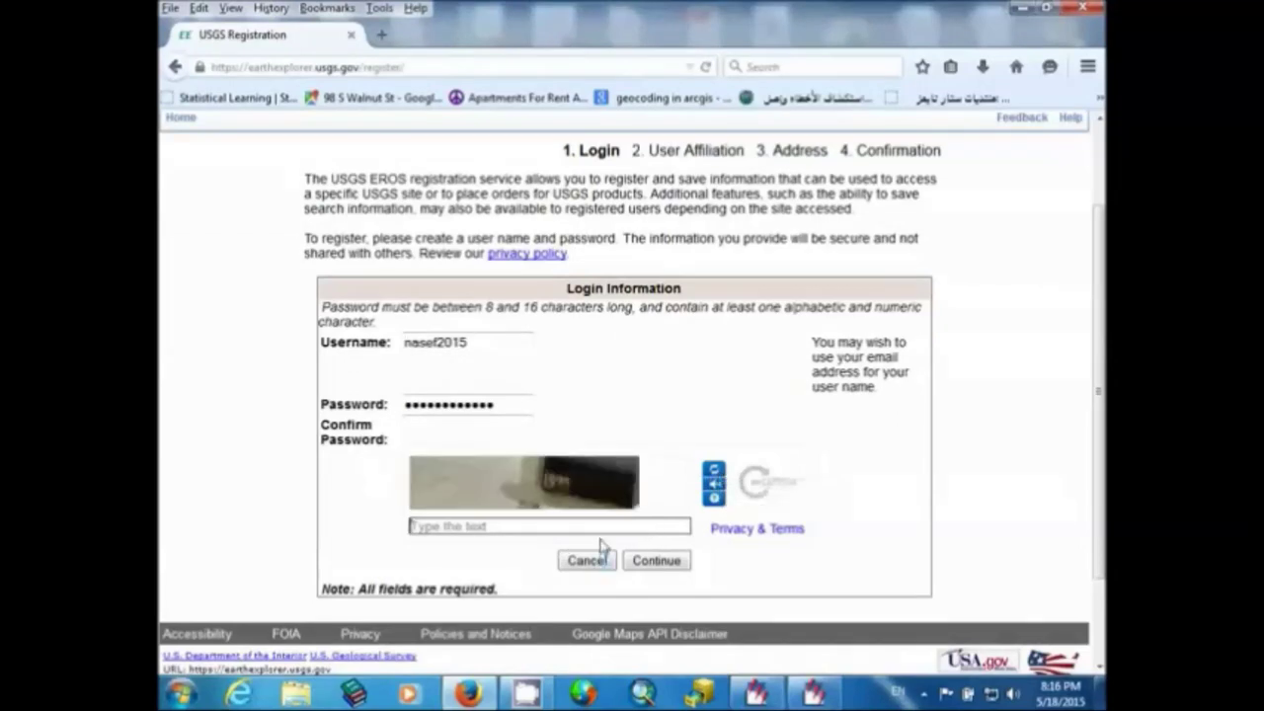
pyautogui.write('19')
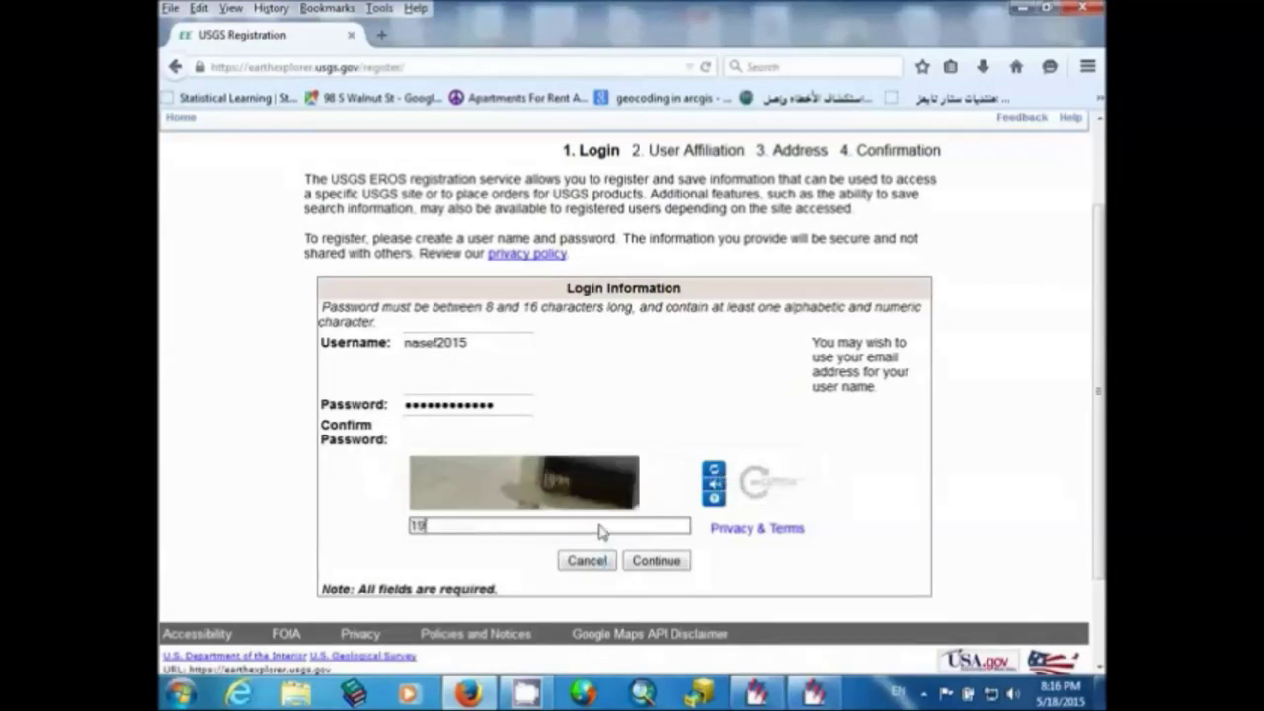
pyautogui.write('20')
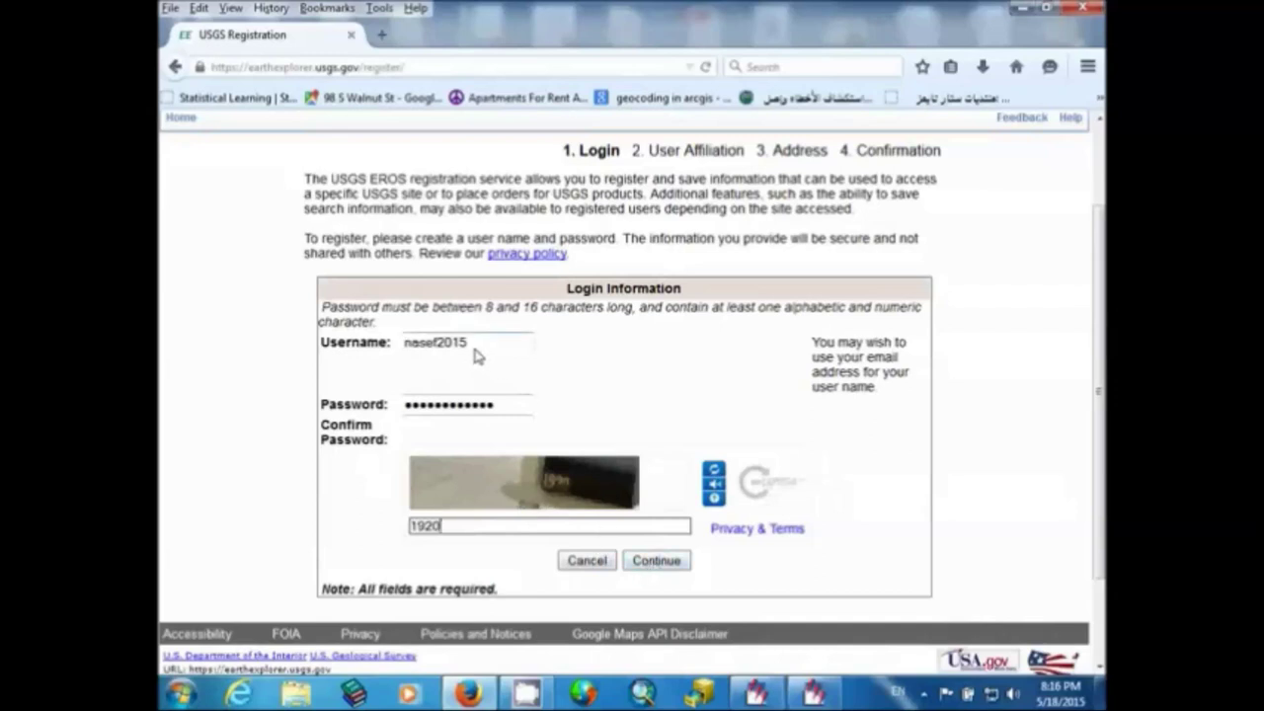
pyautogui.moveTo(478, 354); pyautogui.dragTo(413, 349)
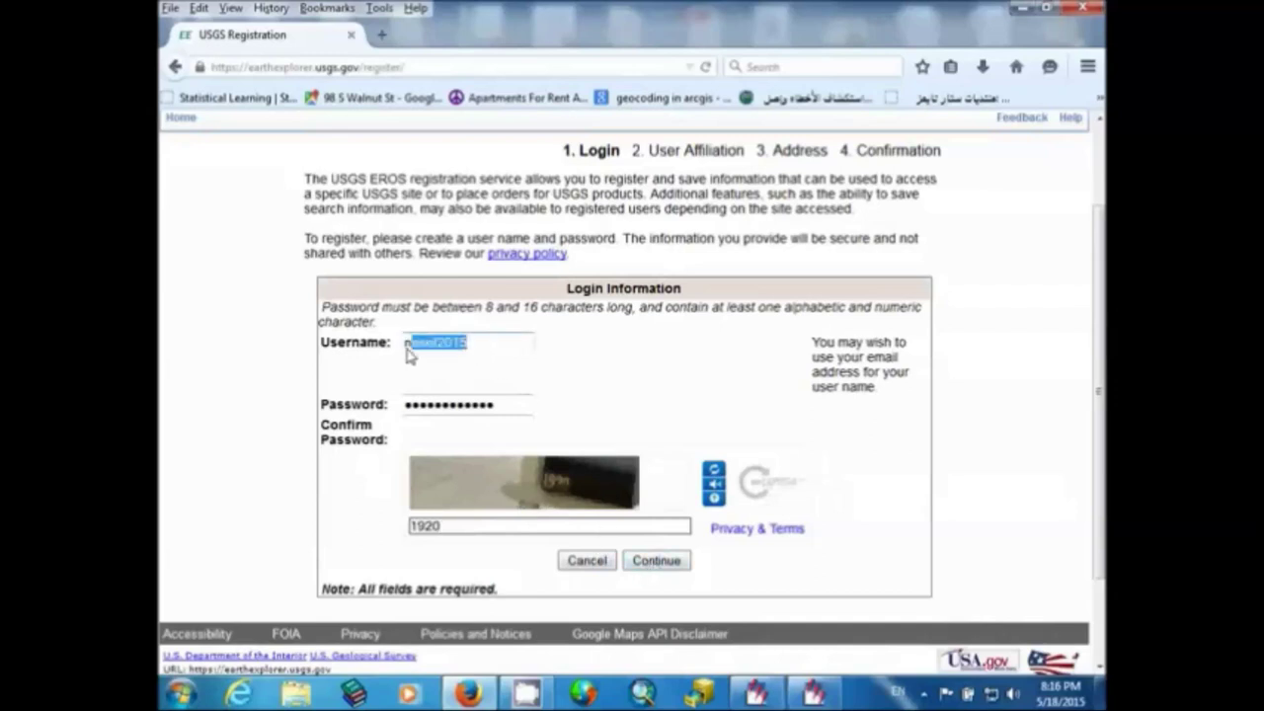
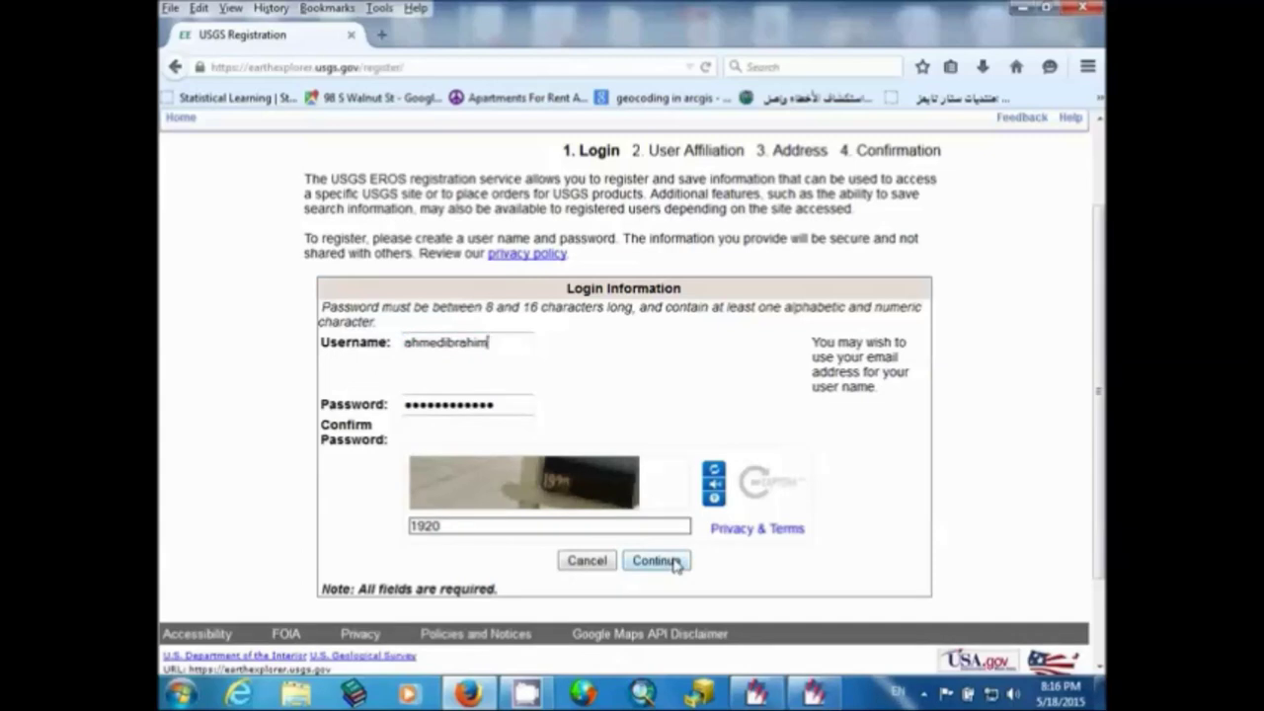
# Step: Submit the registration login details and review the resulting page
pyautogui.click(656, 561)
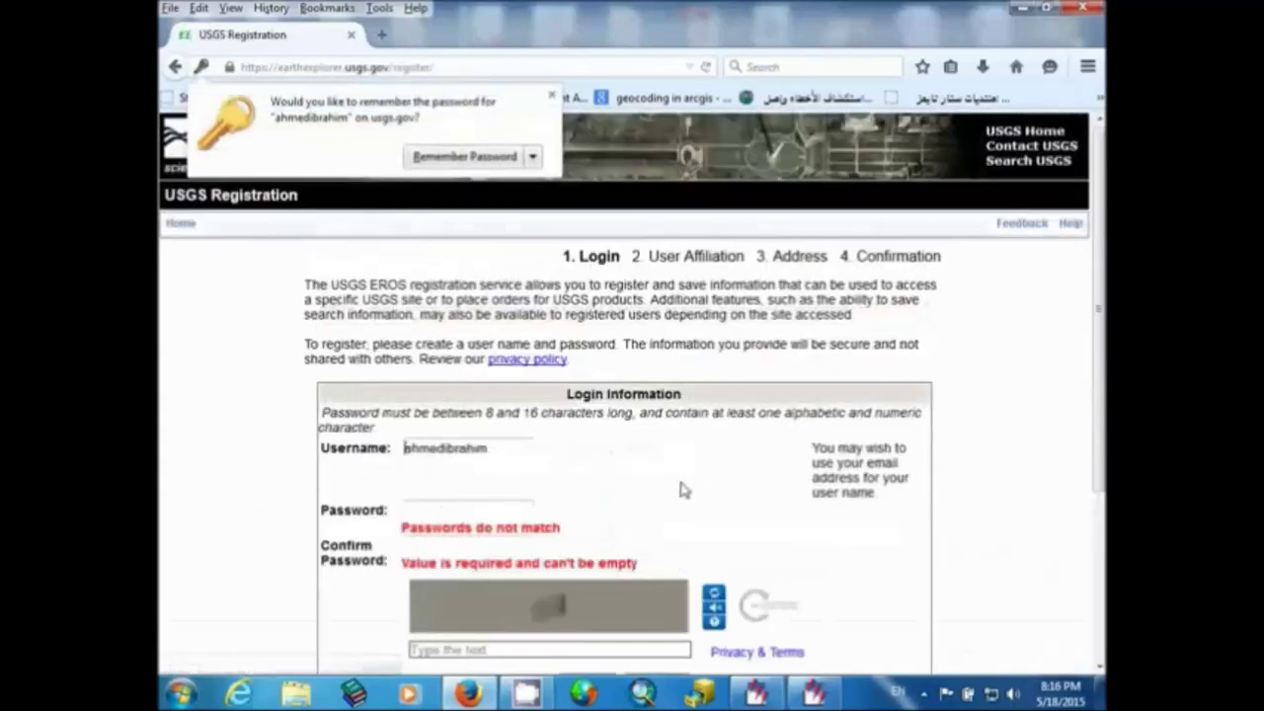
pyautogui.scroll(-4, 681, 494)
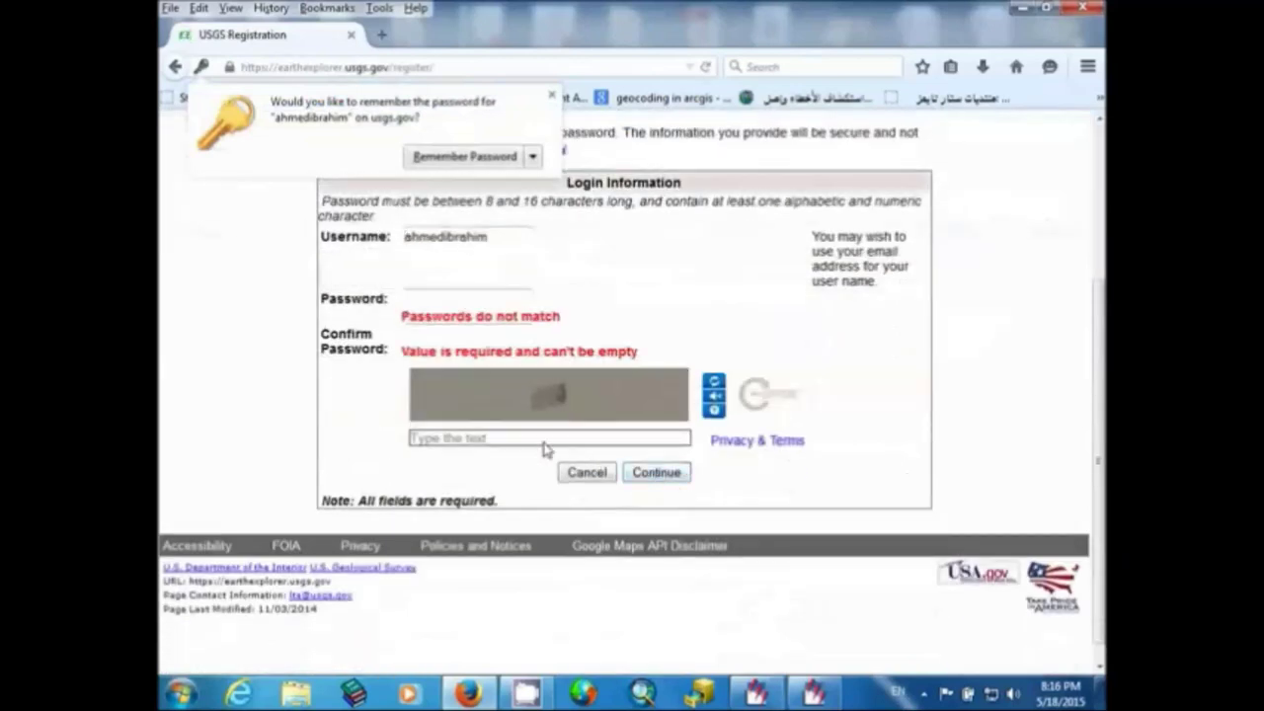
pyautogui.scroll(4, 558, 437)
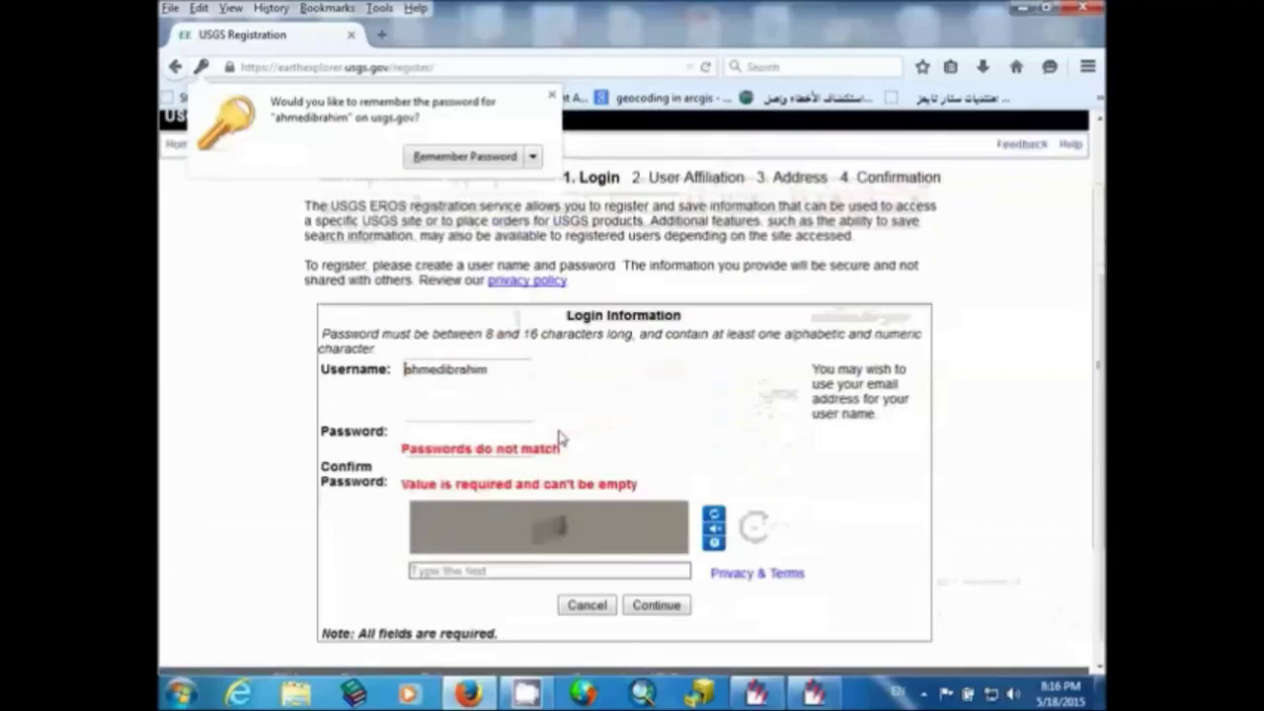
pyautogui.scroll(-4, 558, 438)
pyautogui.scroll(4, 559, 437)
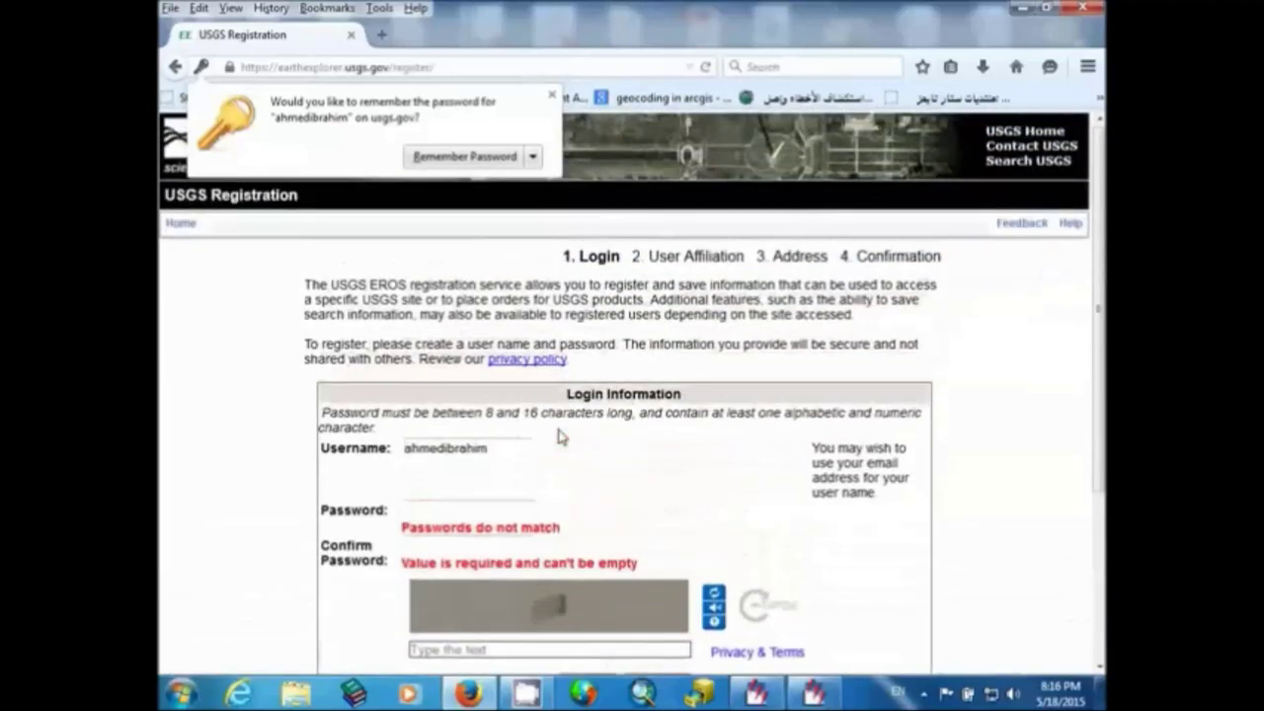
# Step: Decline the remember-password offer and go back to the EarthExplorer search page
pyautogui.click(553, 96)
pyautogui.click(177, 67)
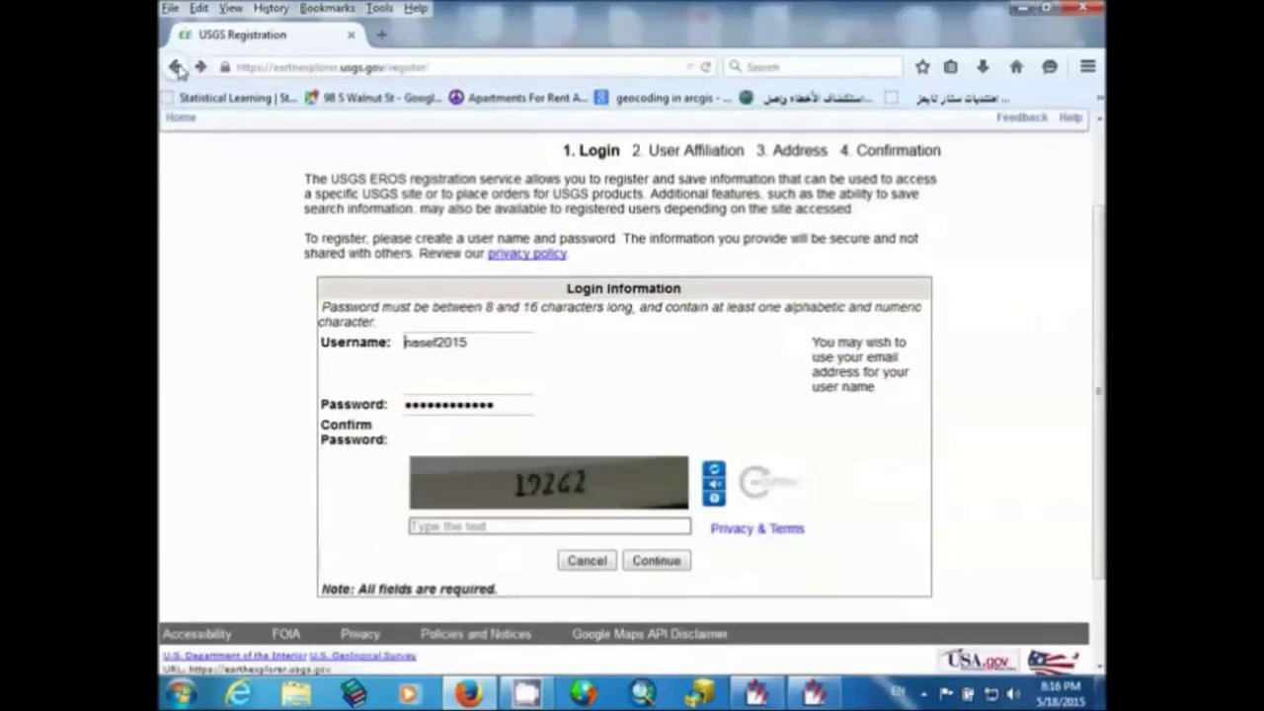
pyautogui.click(176, 67)
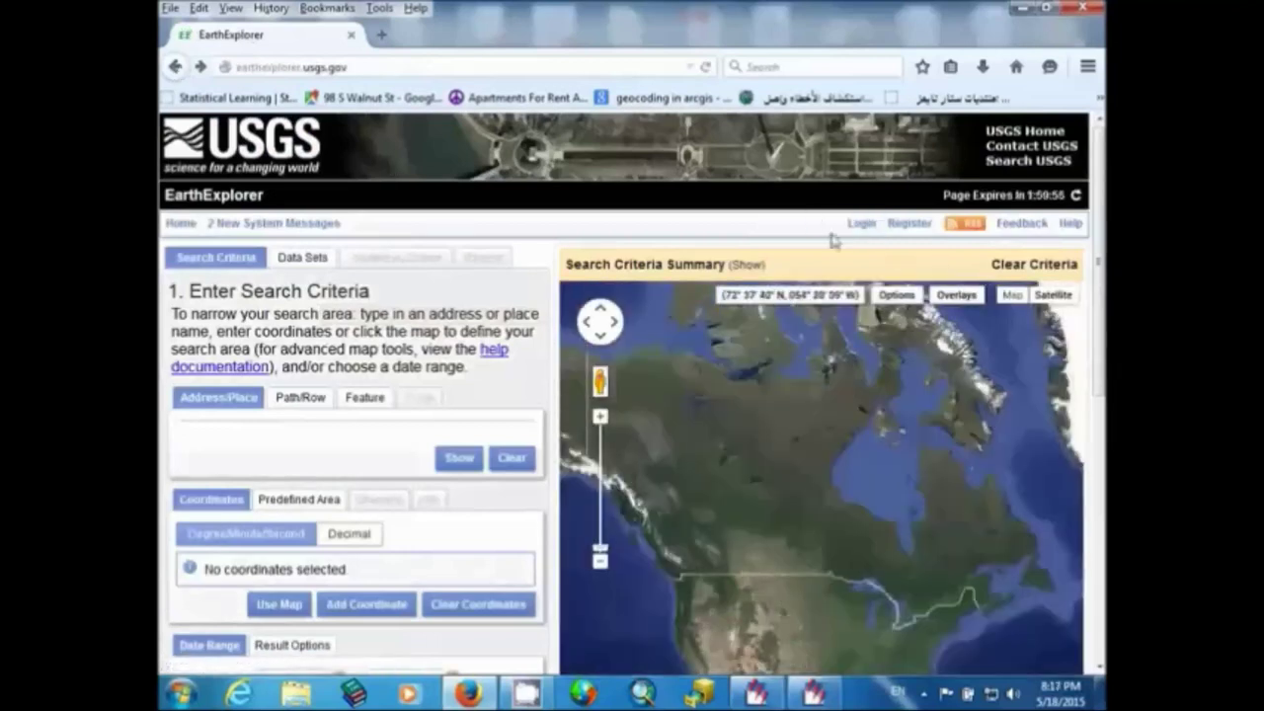
# Step: Go to the Login sign-in page and open the Register form from it
pyautogui.click(860, 226)
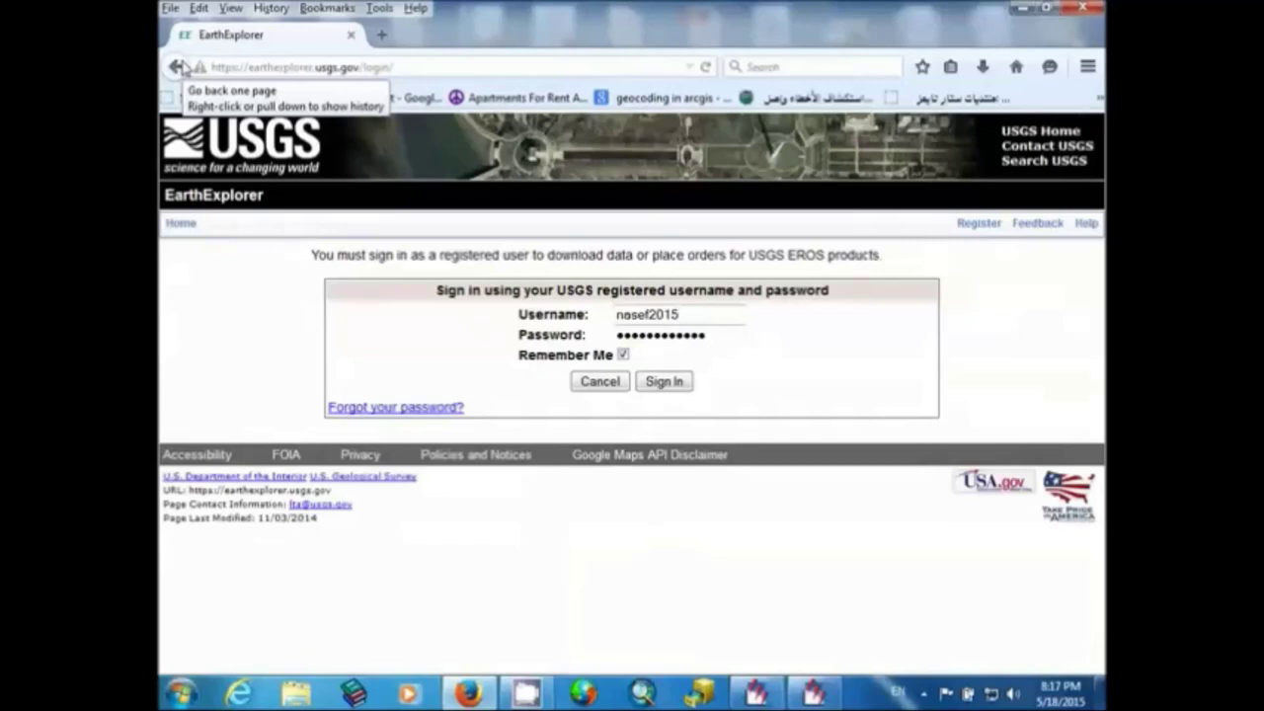
pyautogui.click(968, 226)
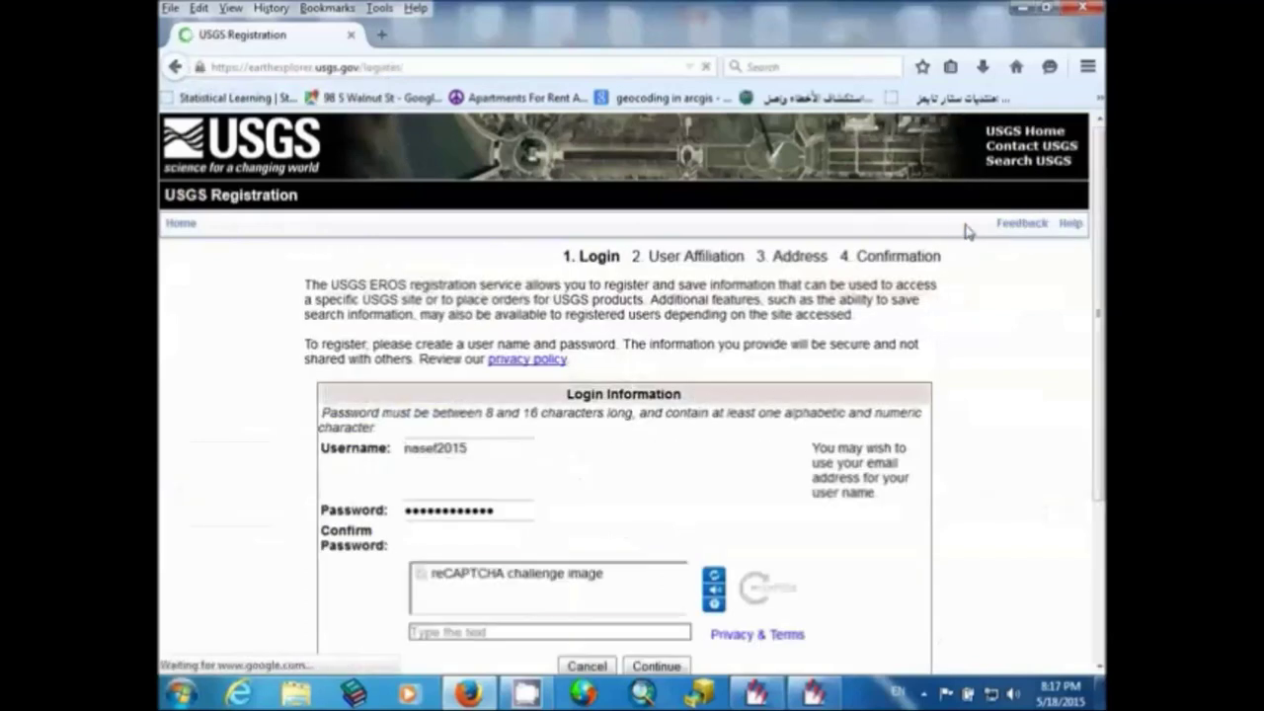
# Step: Change the username's last digit to 3, enter a new password, and submit the login step
pyautogui.scroll(-2, 875, 393)
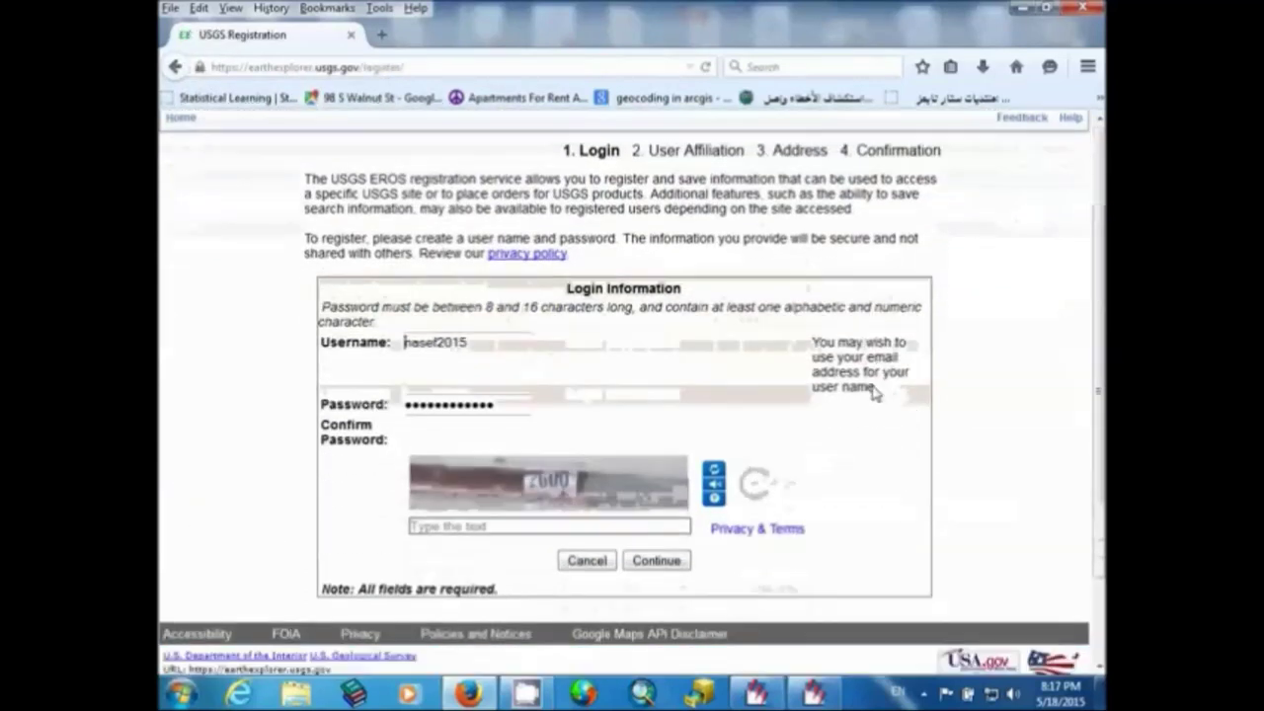
pyautogui.click(461, 353)
pyautogui.moveTo(462, 342); pyautogui.dragTo(575, 363)
pyautogui.write('3')
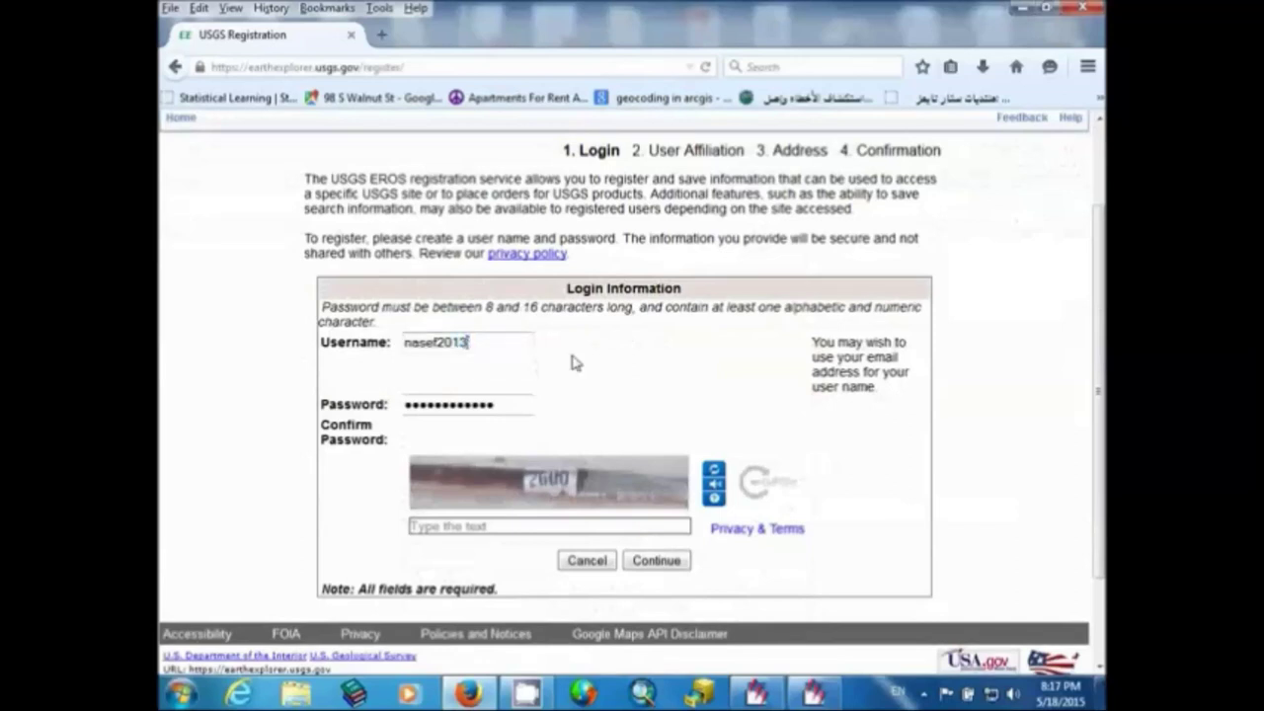
pyautogui.moveTo(502, 410); pyautogui.dragTo(364, 414)
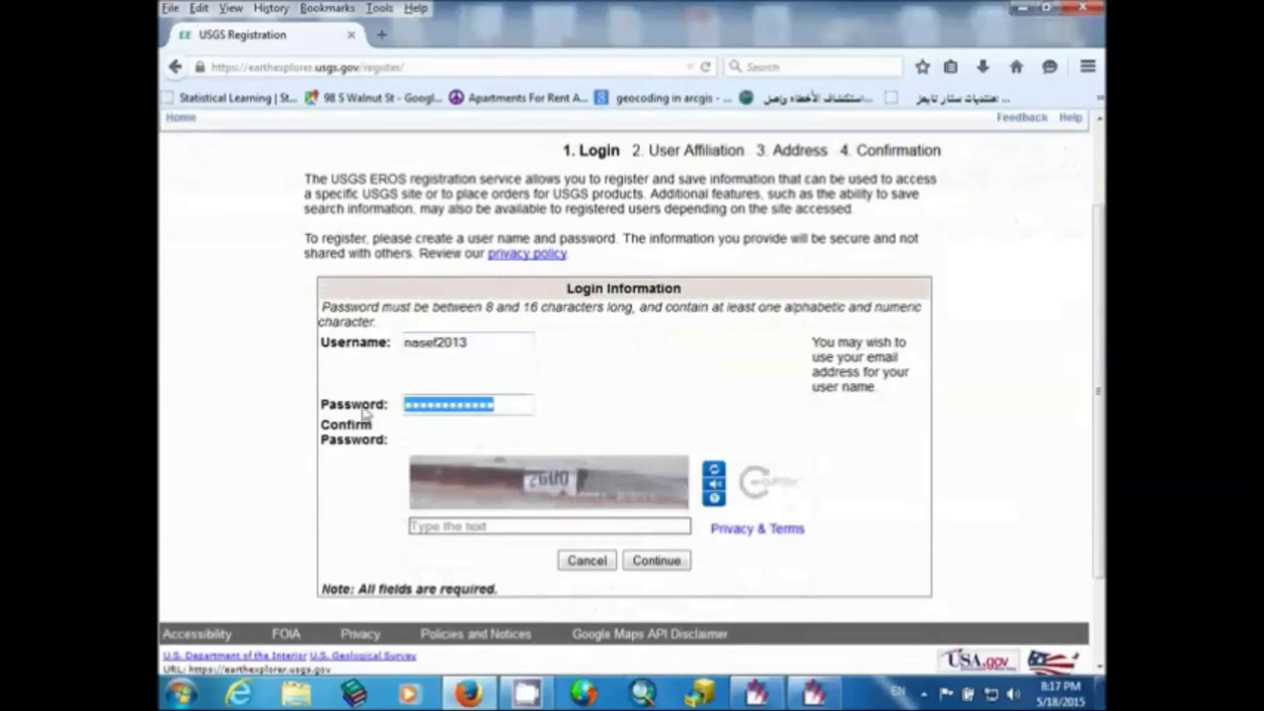
pyautogui.write('******')
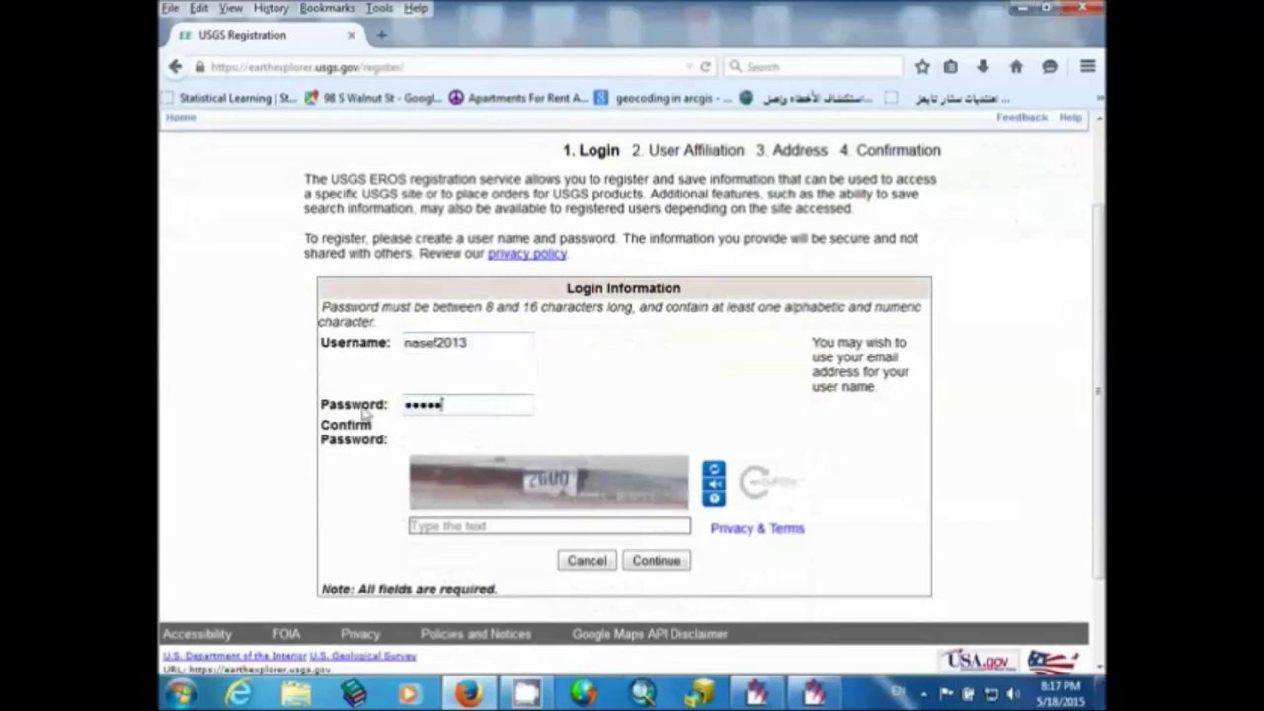
pyautogui.write('******')
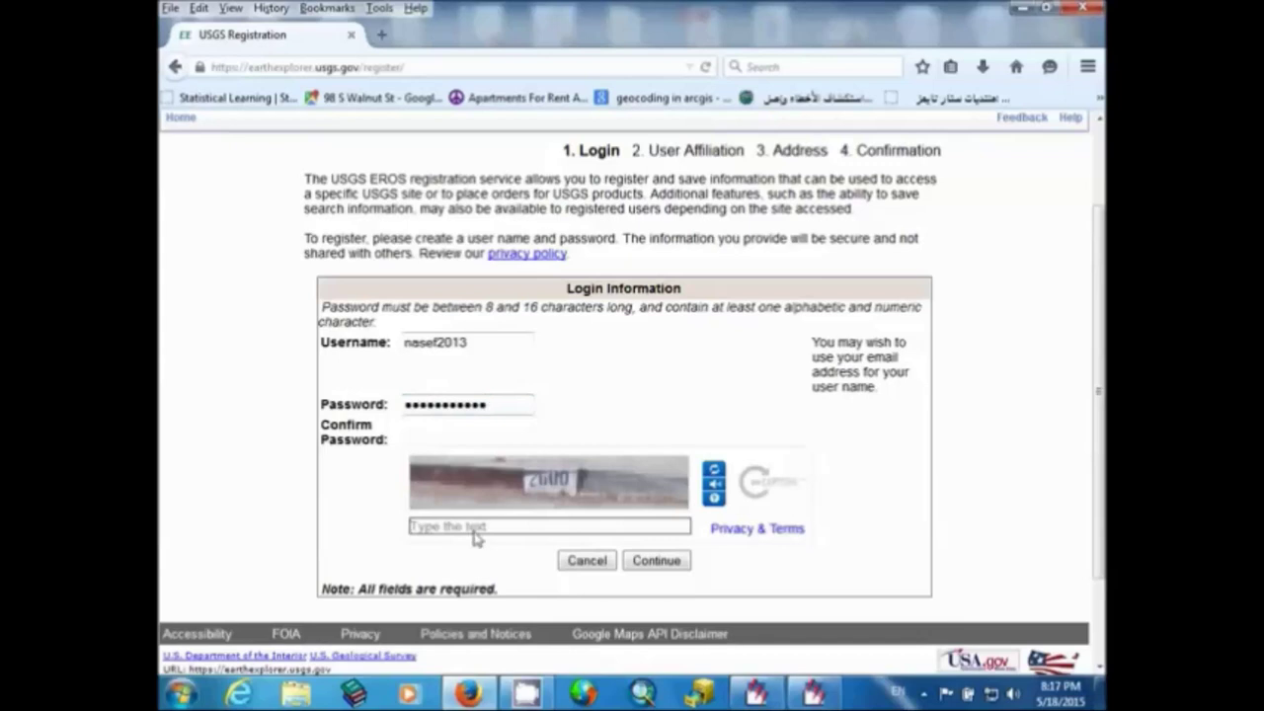
pyautogui.write('2600')
pyautogui.click(656, 561)
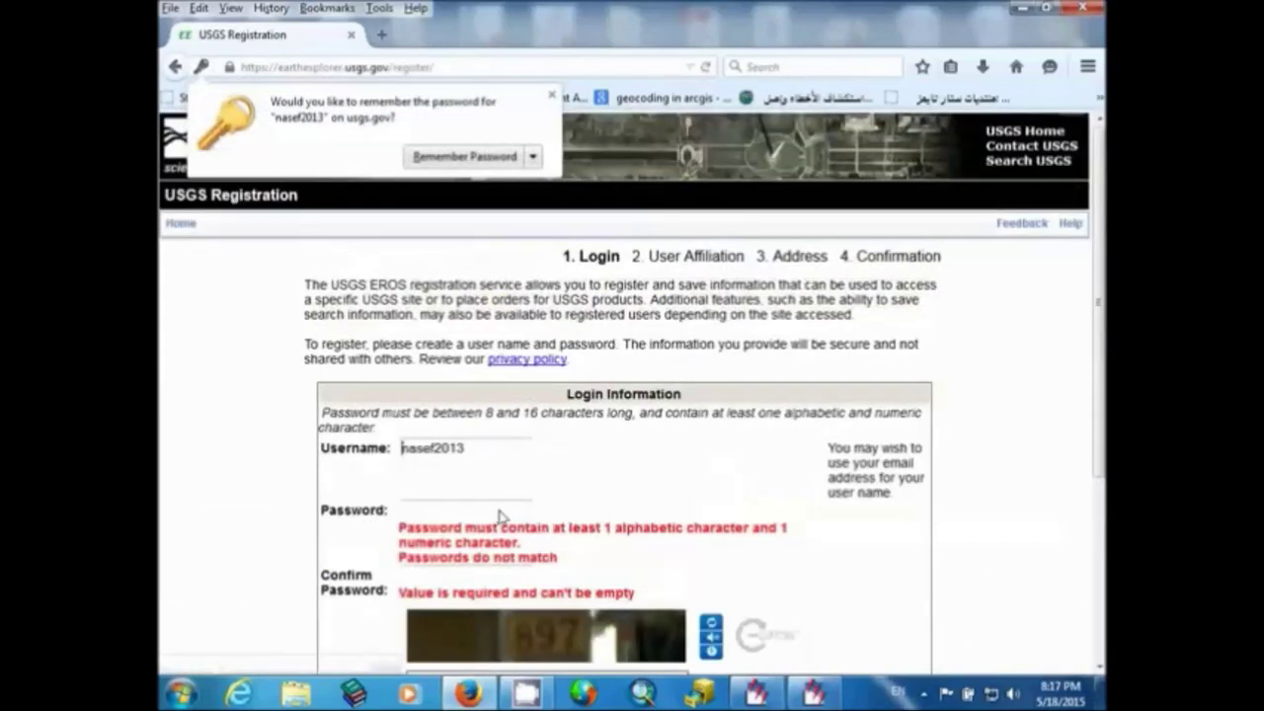
# Step: Re-enter the password and CAPTCHA and resubmit, triggering the letter-and-number password error
pyautogui.click(501, 512)
pyautogui.write('••••••')
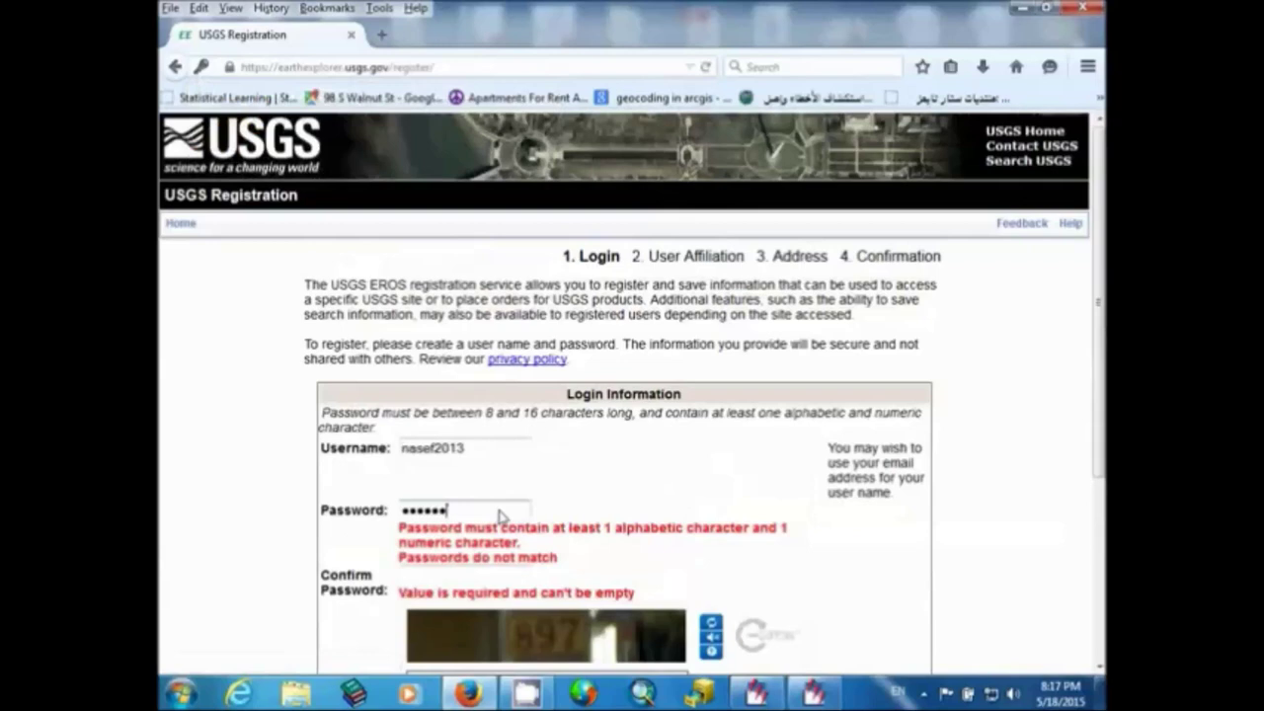
pyautogui.write('•••••••••••')
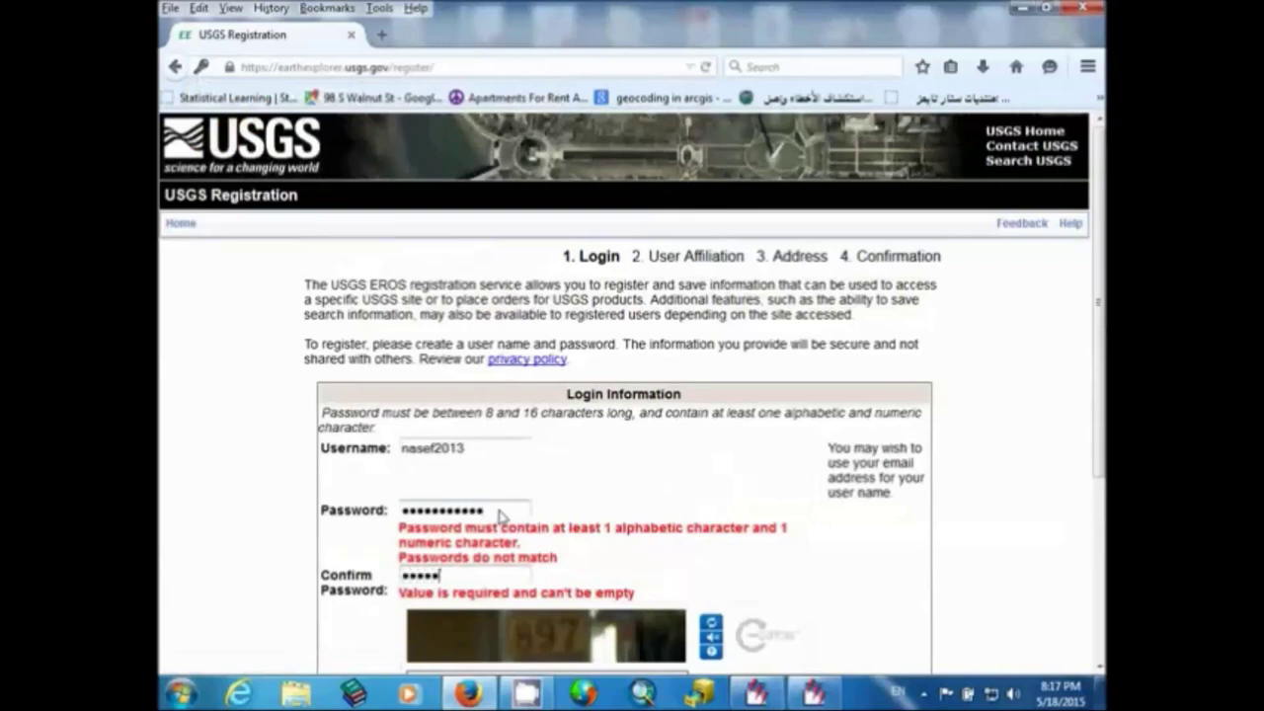
pyautogui.write('•••••••')
pyautogui.scroll(-4, 717, 507)
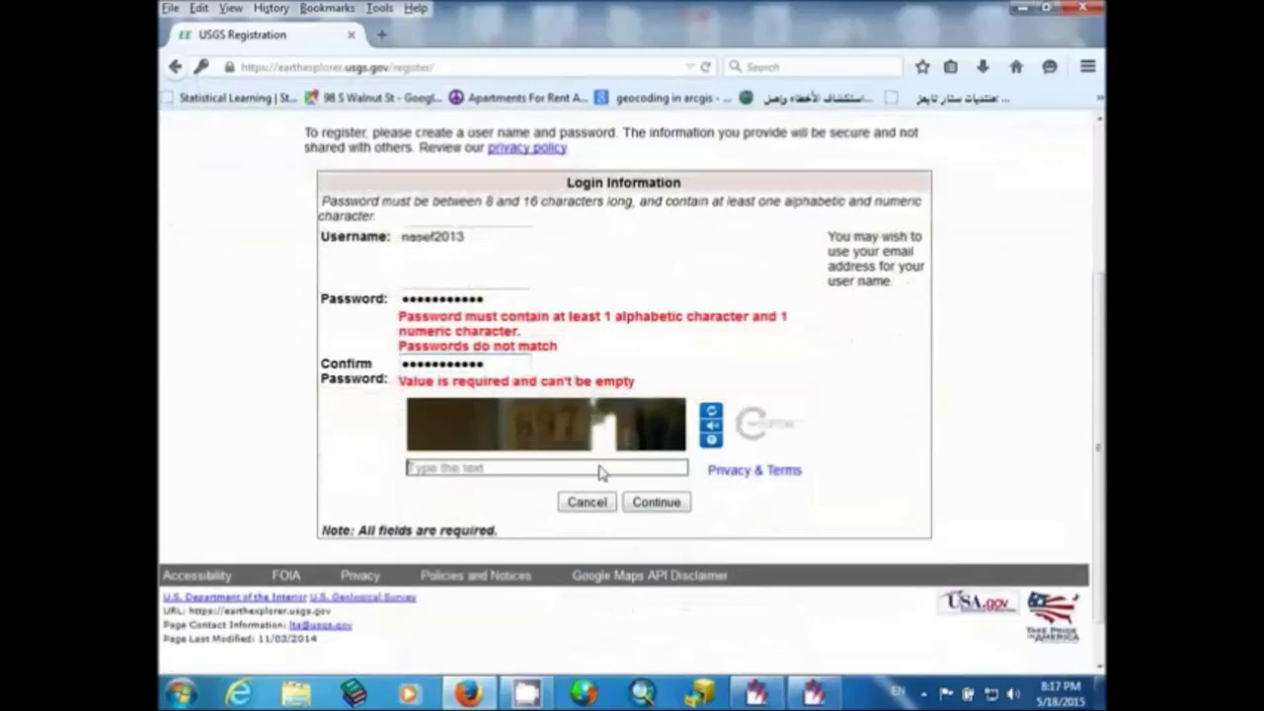
pyautogui.click(601, 472)
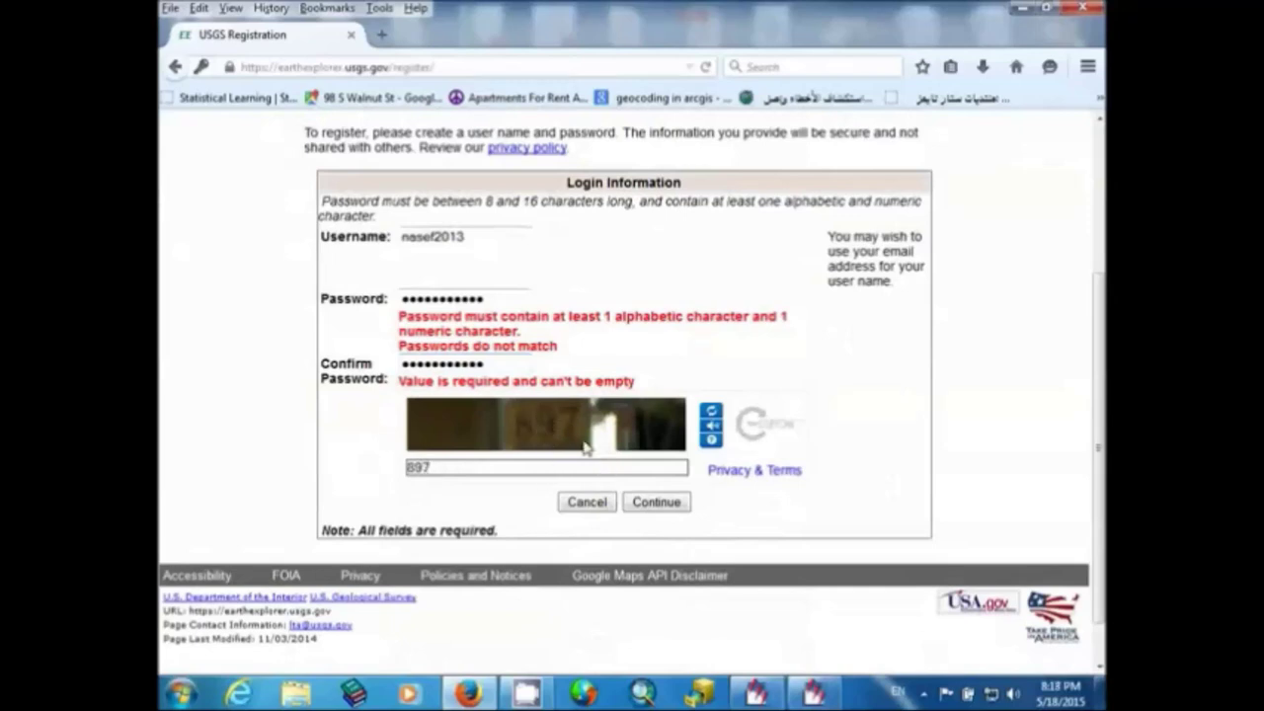
pyautogui.click(661, 503)
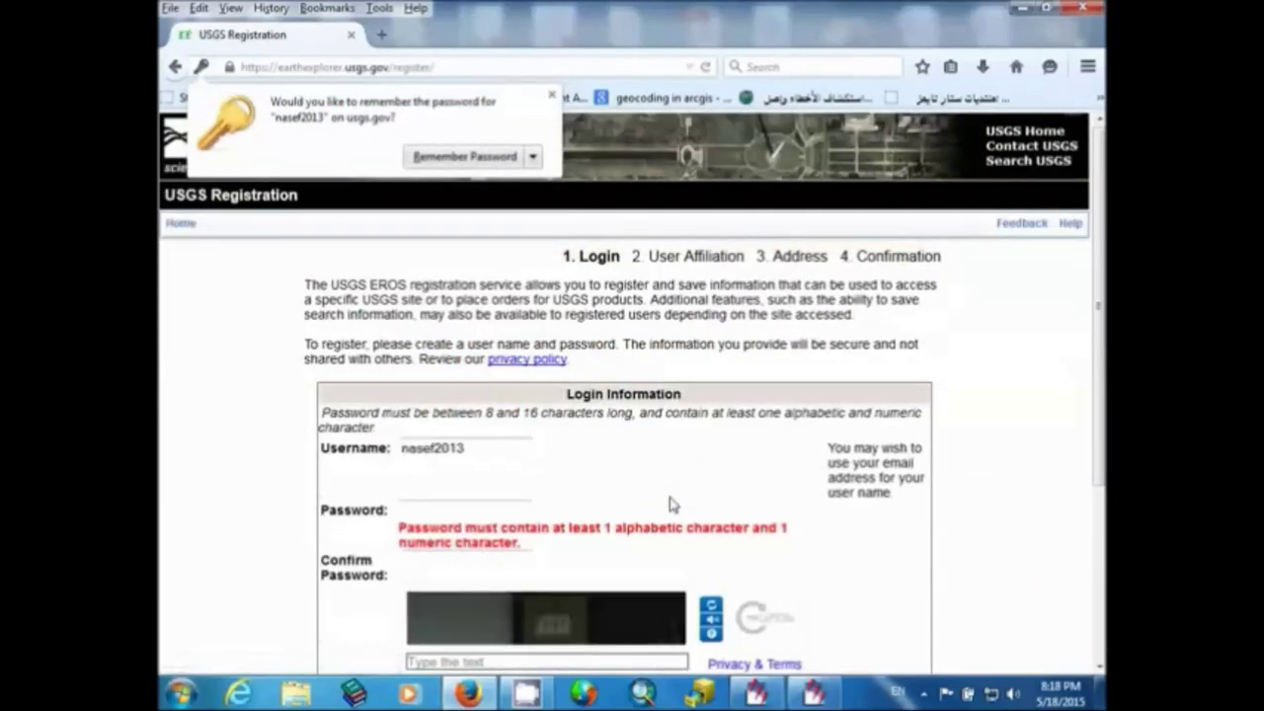
pyautogui.scroll(-2, 670, 504)
# Step: Retype the password and confirmation using letters and digits, then submit
pyautogui.click(441, 409)
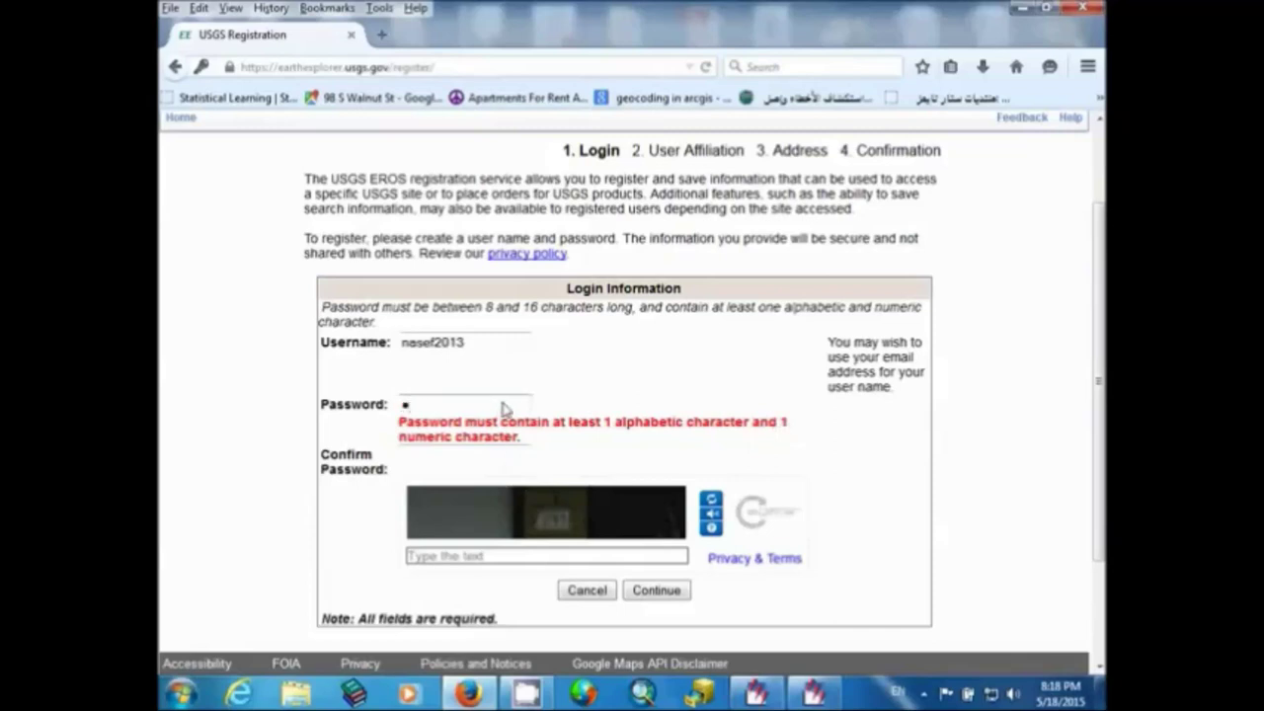
pyautogui.click(483, 460)
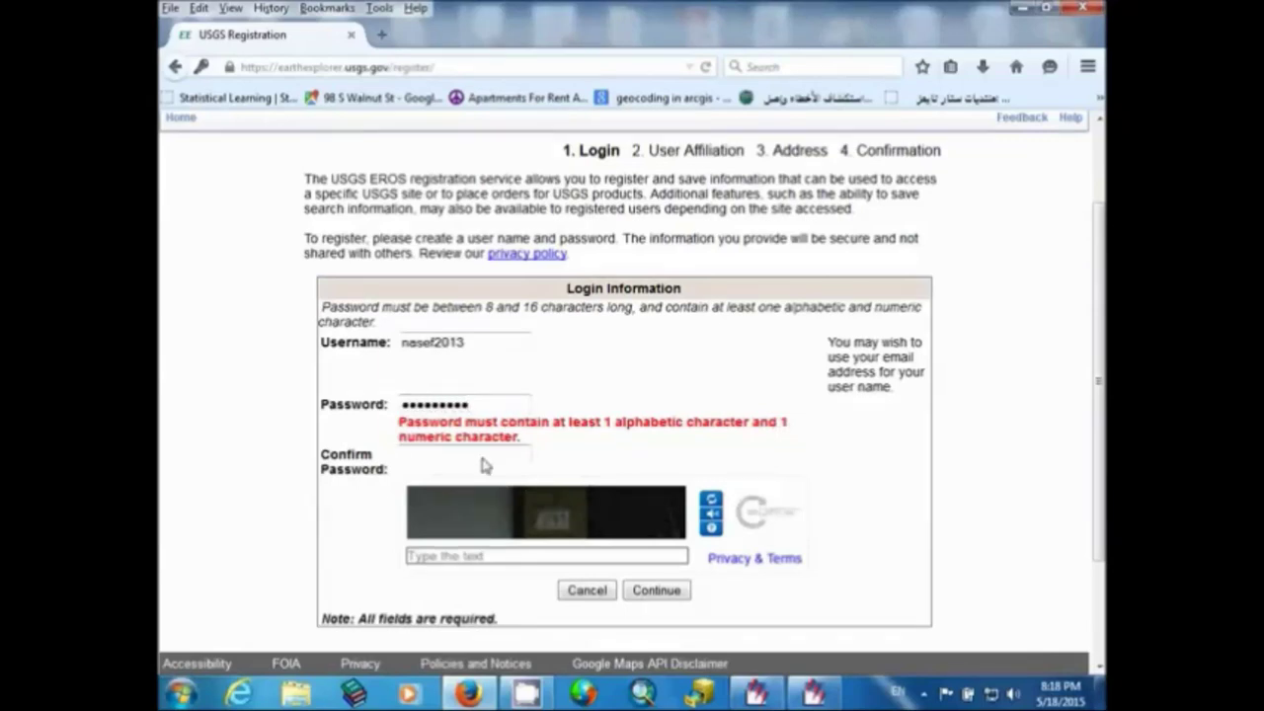
pyautogui.click(676, 593)
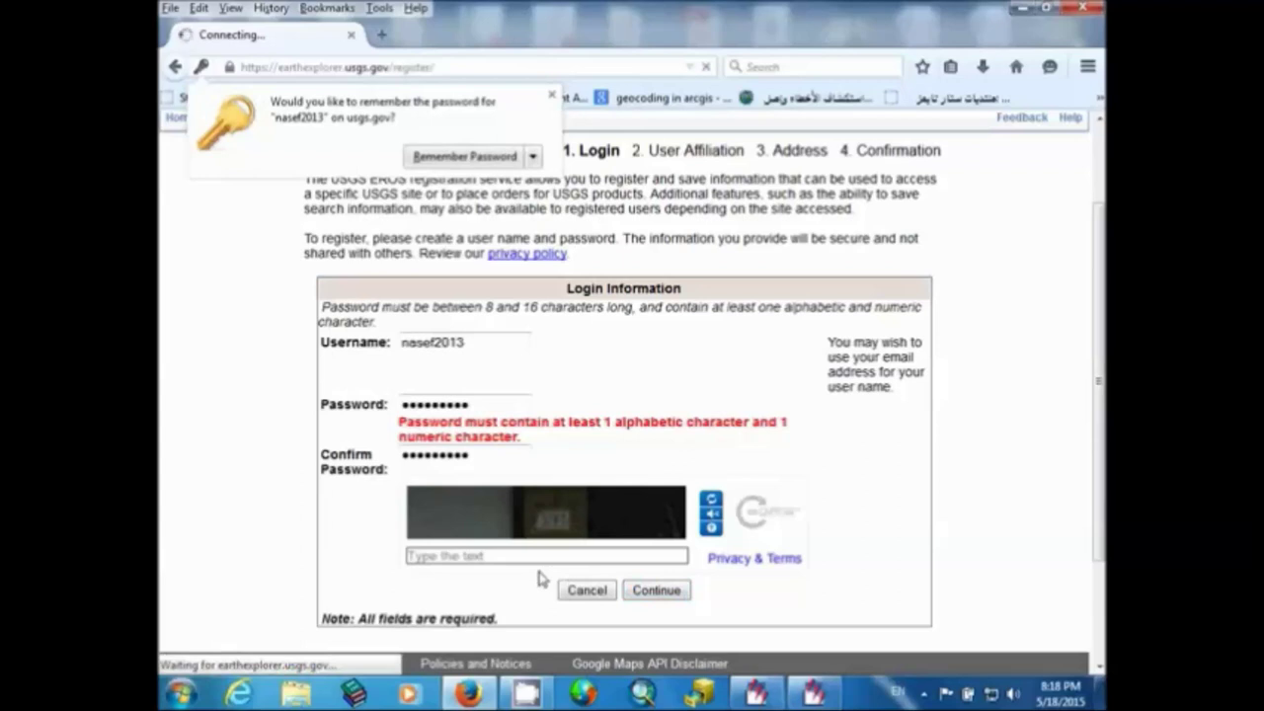
# Step: Enter the new CAPTCHA text, resubmit the form, and decline the remember-password offer
pyautogui.click(555, 559)
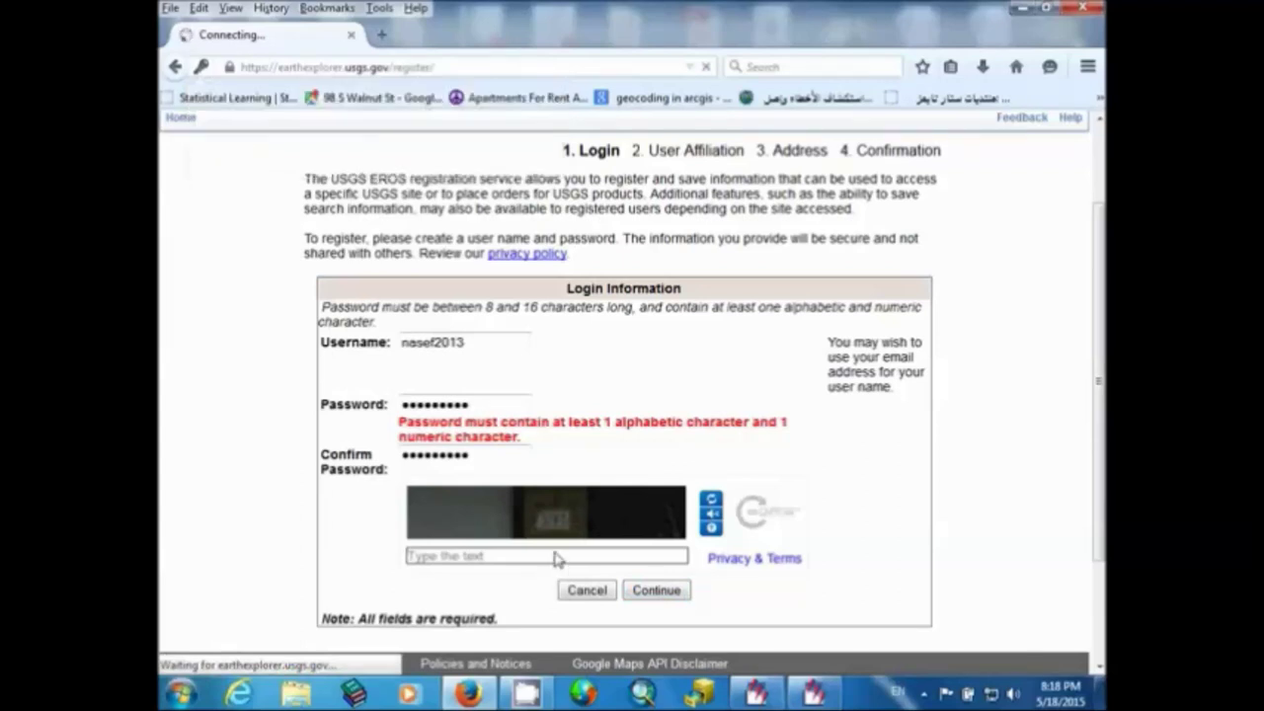
pyautogui.write('3795')
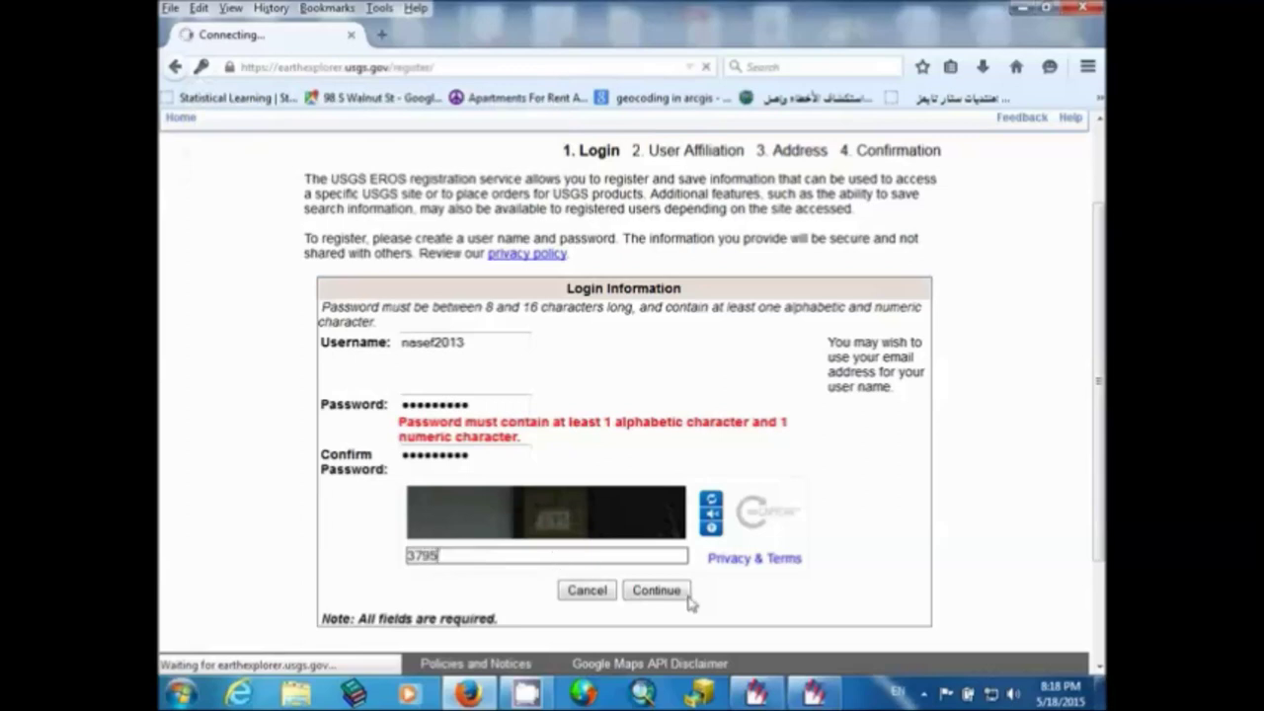
pyautogui.click(672, 589)
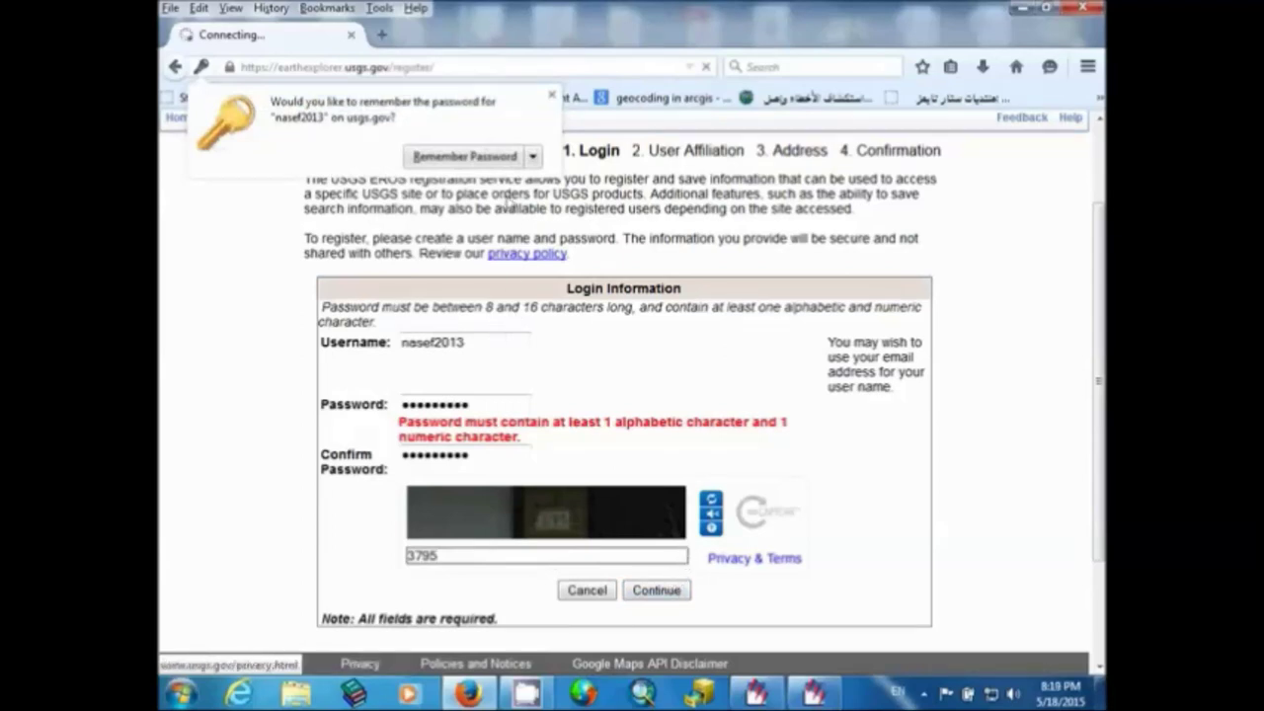
pyautogui.click(551, 98)
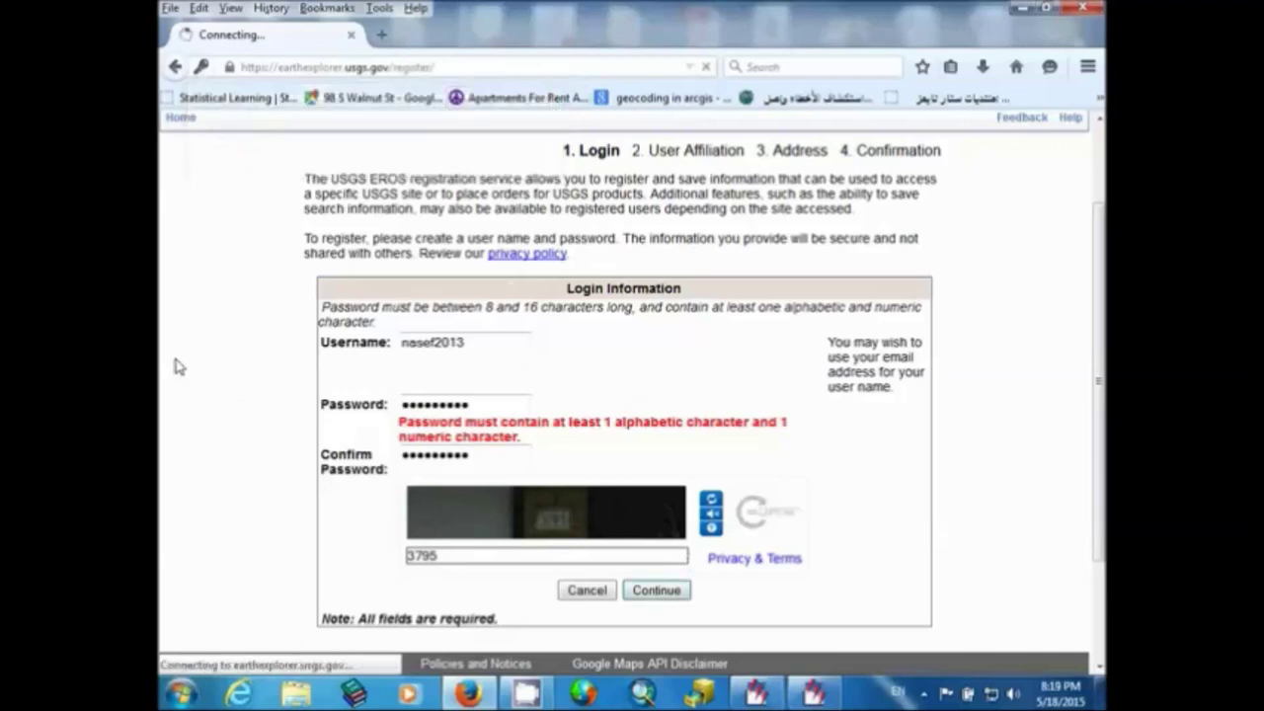
pyautogui.click(397, 67)
# Step: In a new tab, open the Vodafone data page from the address-bar history
pyautogui.click(381, 35)
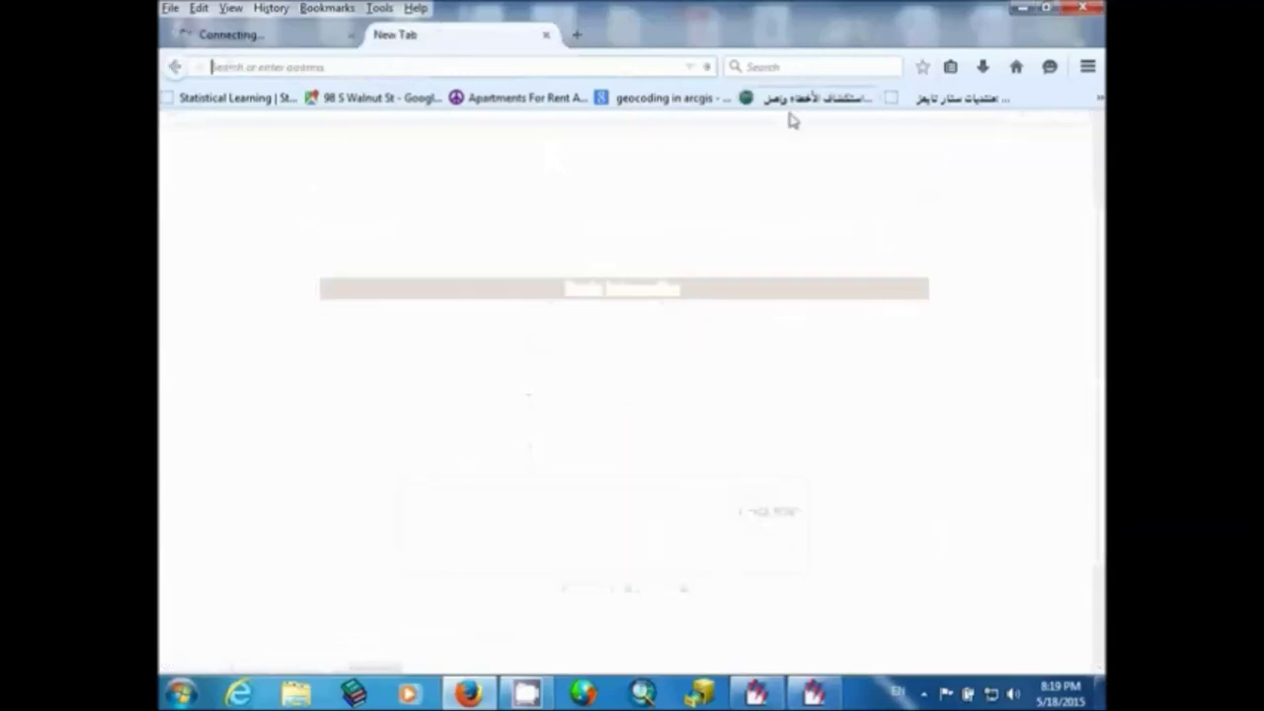
pyautogui.click(1016, 67)
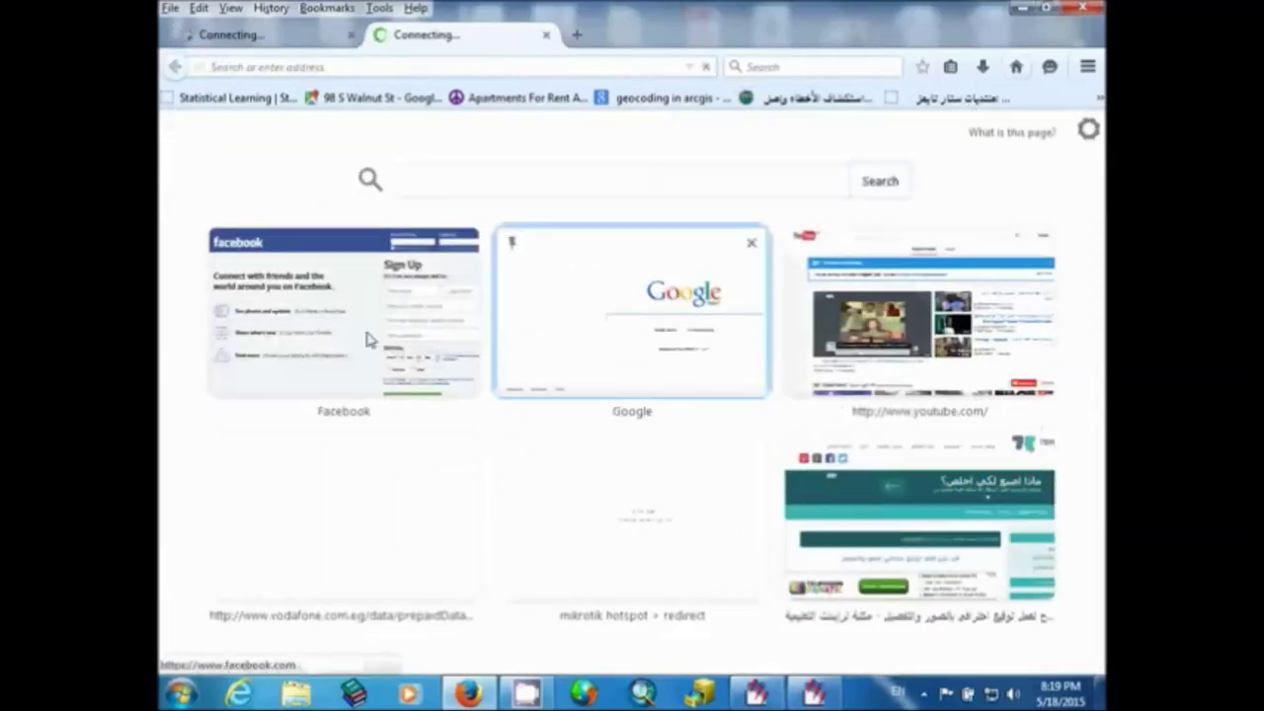
pyautogui.click(351, 68)
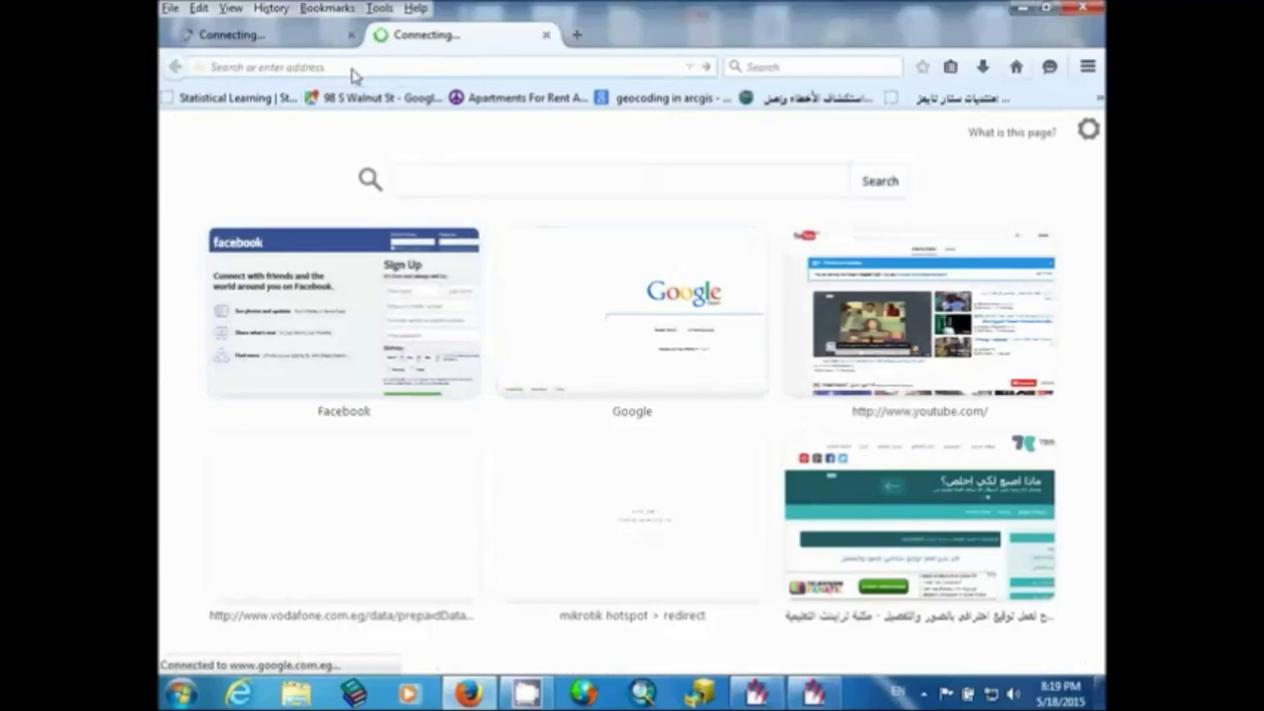
pyautogui.write('download.cnet.com/')
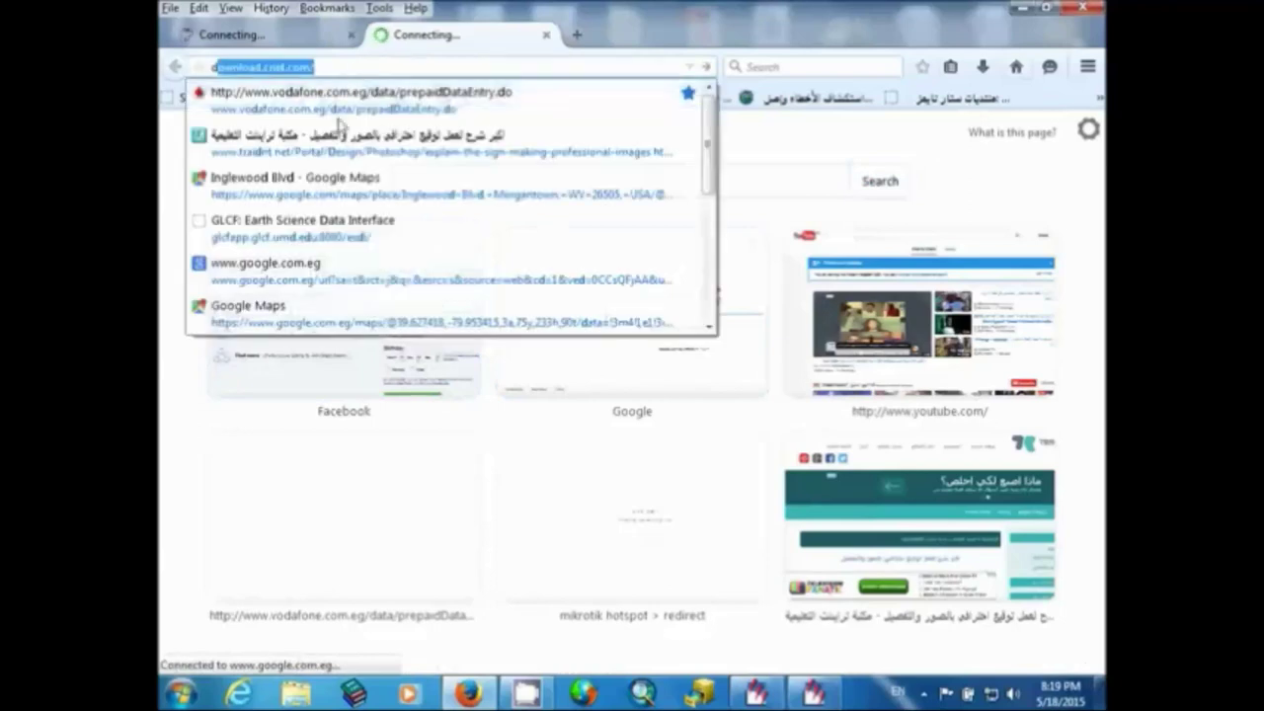
pyautogui.click(347, 107)
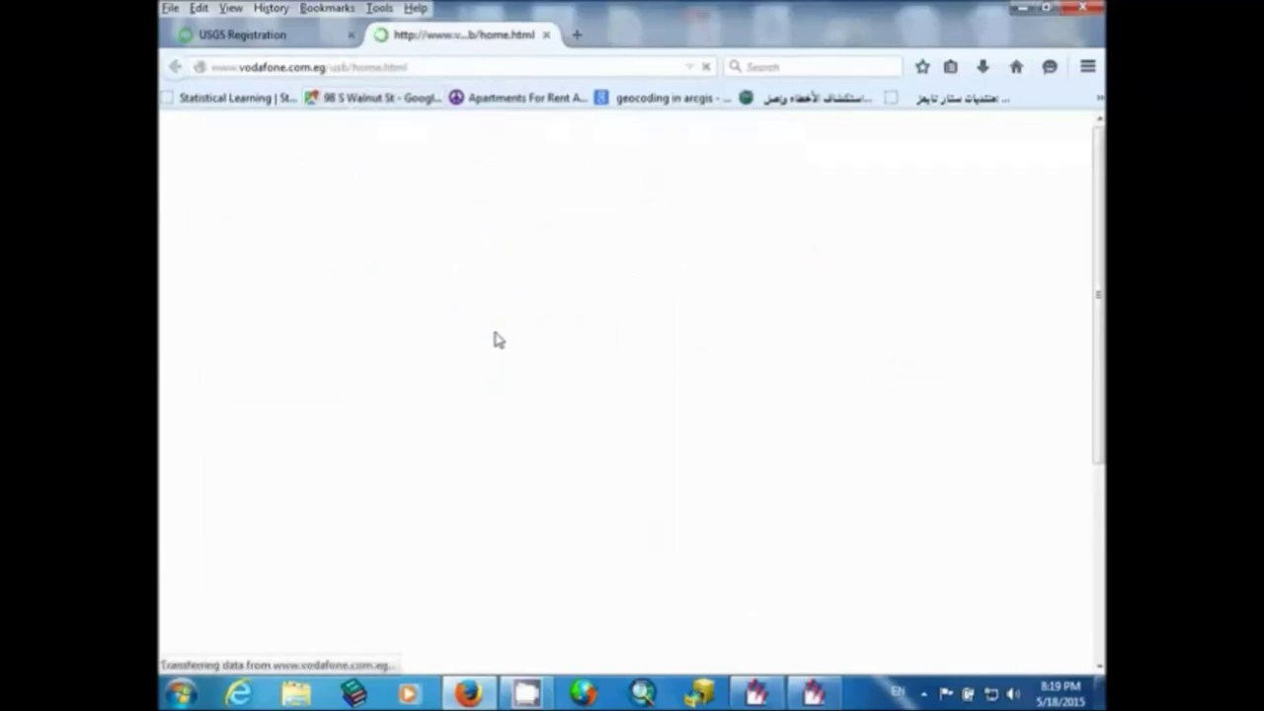
# Step: Check the Vodafone balance, cancel the 1 GB for 20 pounds top-up, and close the portal tab
pyautogui.scroll(-5, 499, 339)
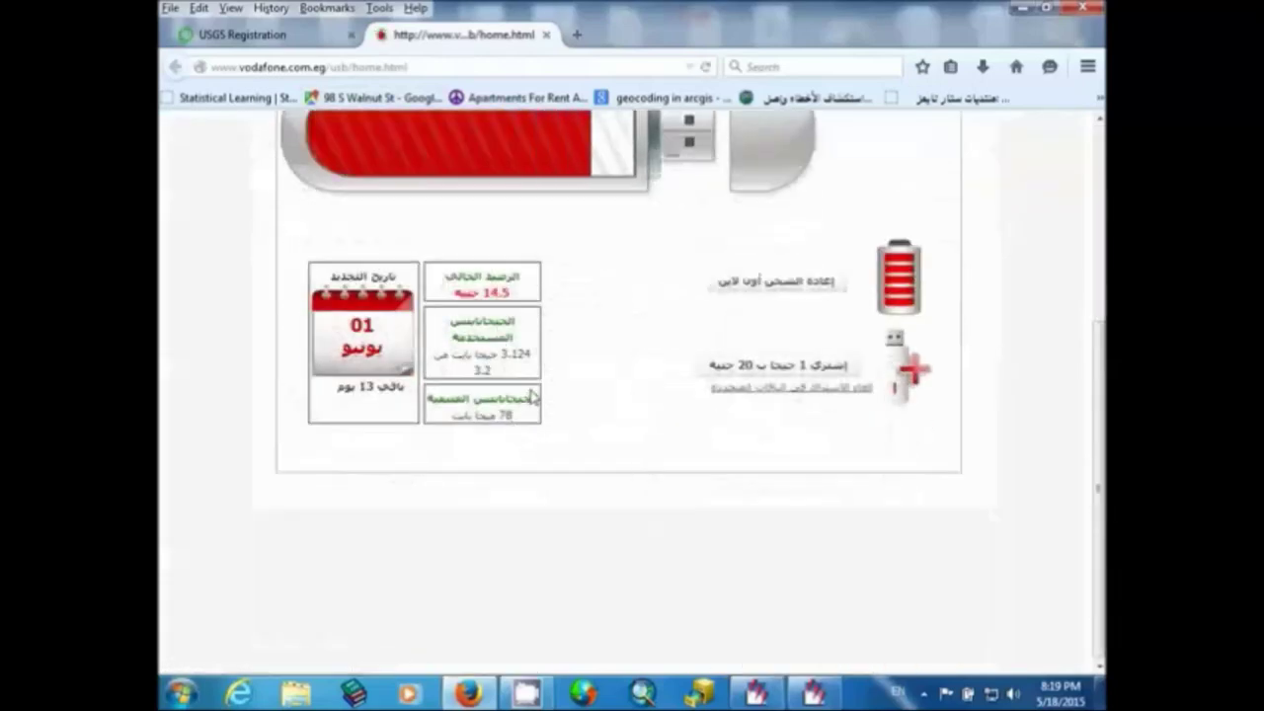
pyautogui.scroll(5, 531, 396)
pyautogui.scroll(-5, 579, 395)
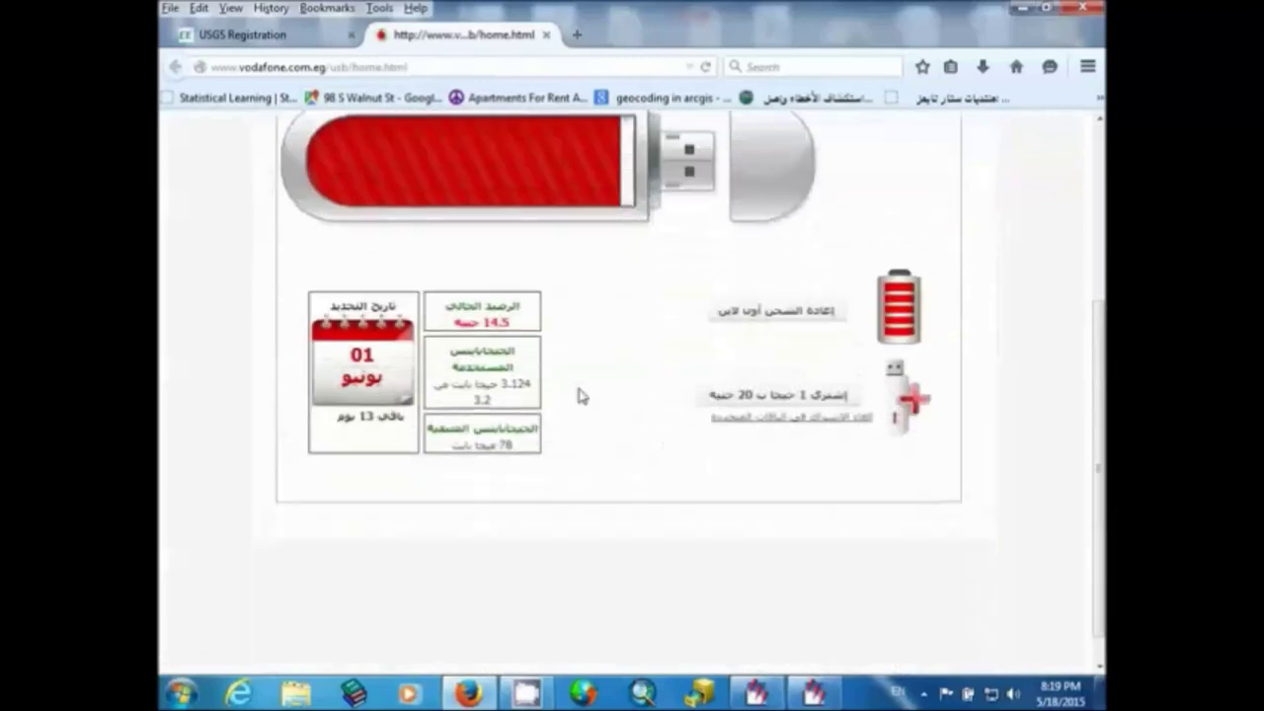
pyautogui.scroll(5, 578, 395)
pyautogui.scroll(-5, 612, 390)
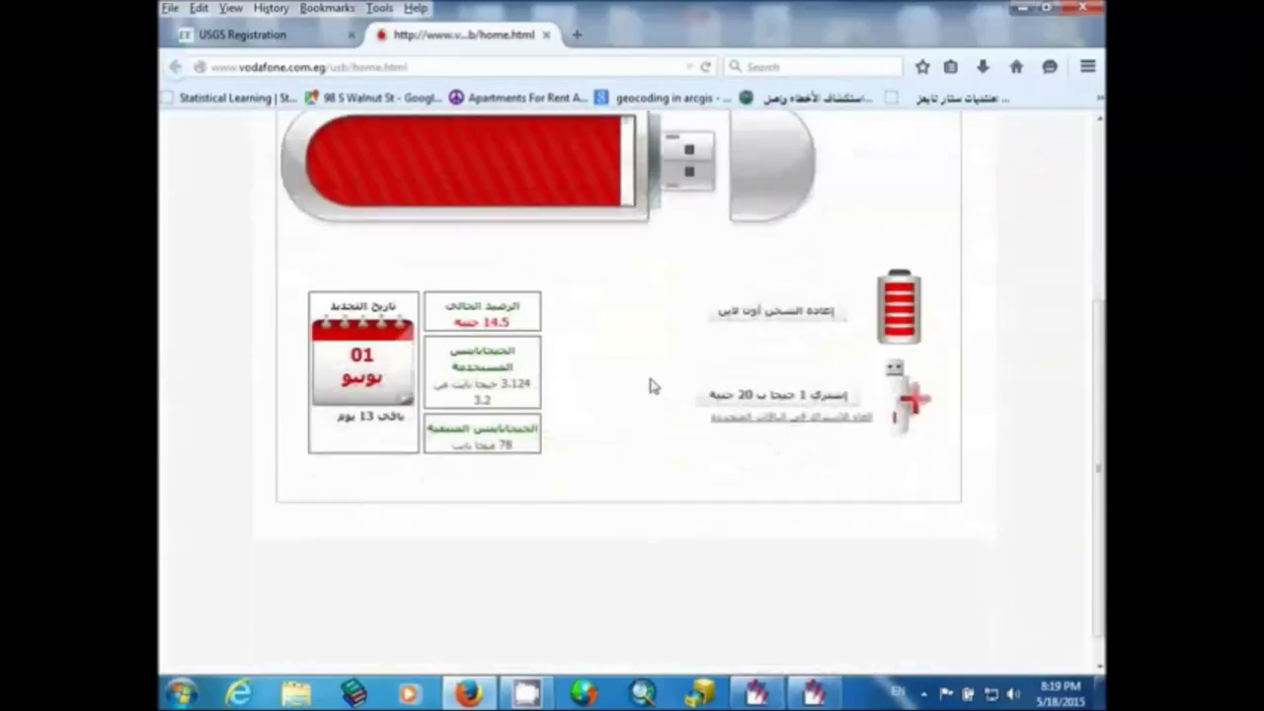
pyautogui.click(779, 397)
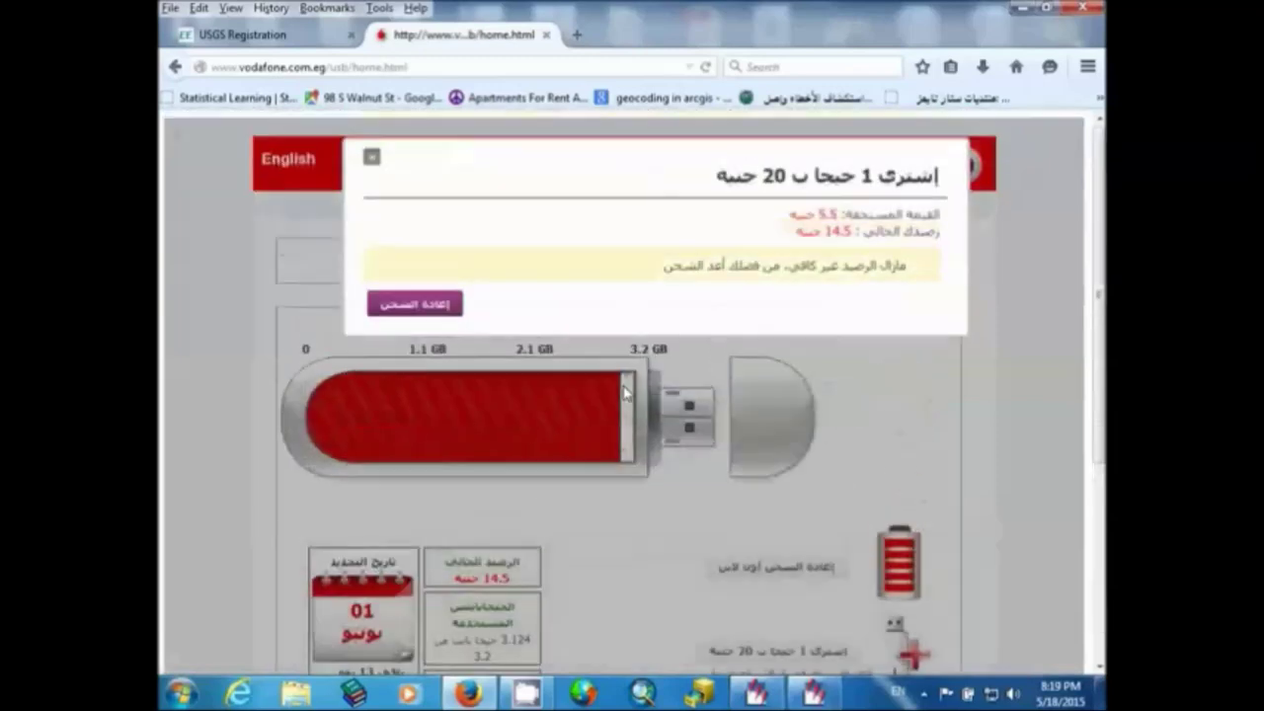
pyautogui.click(371, 156)
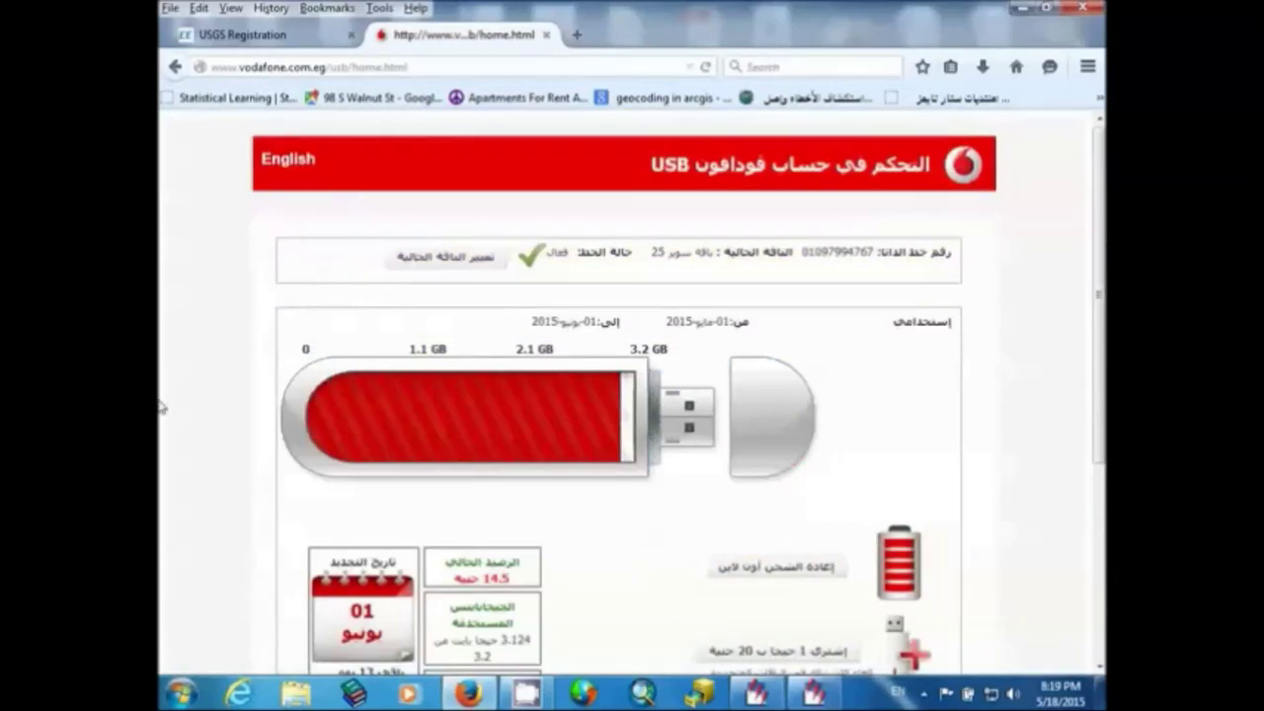
pyautogui.scroll(-3, 166, 410)
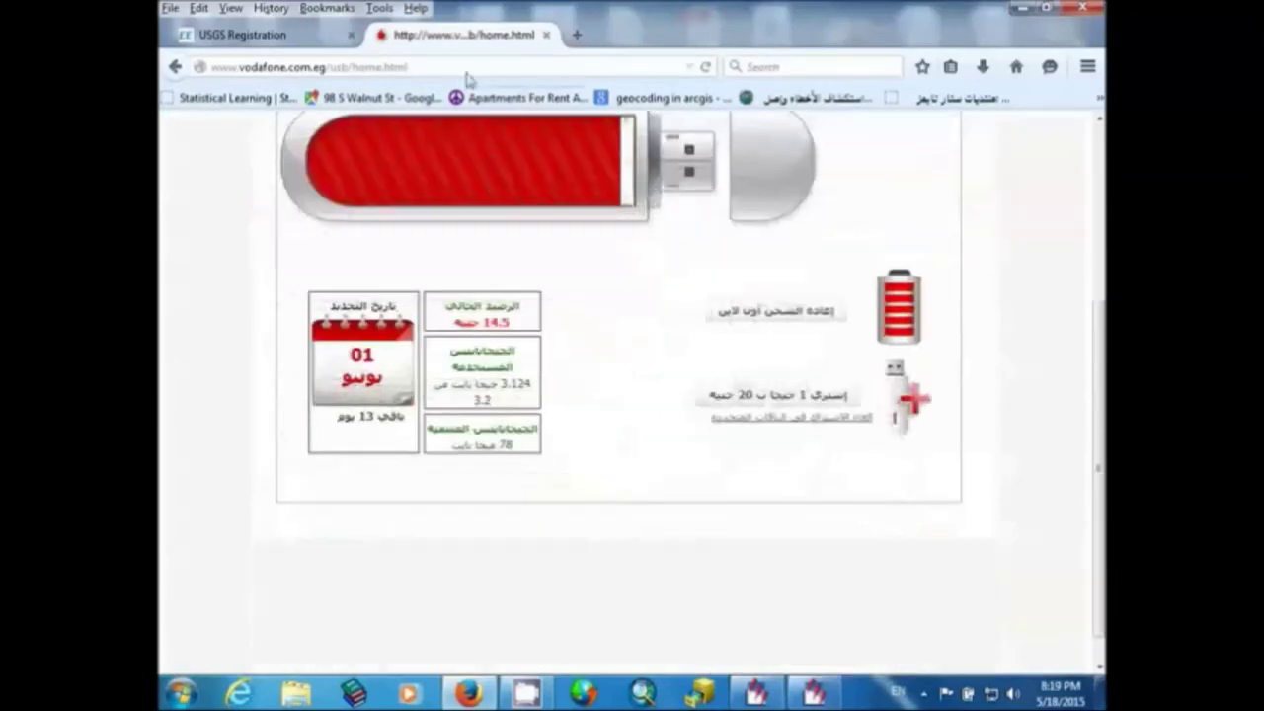
pyautogui.click(546, 35)
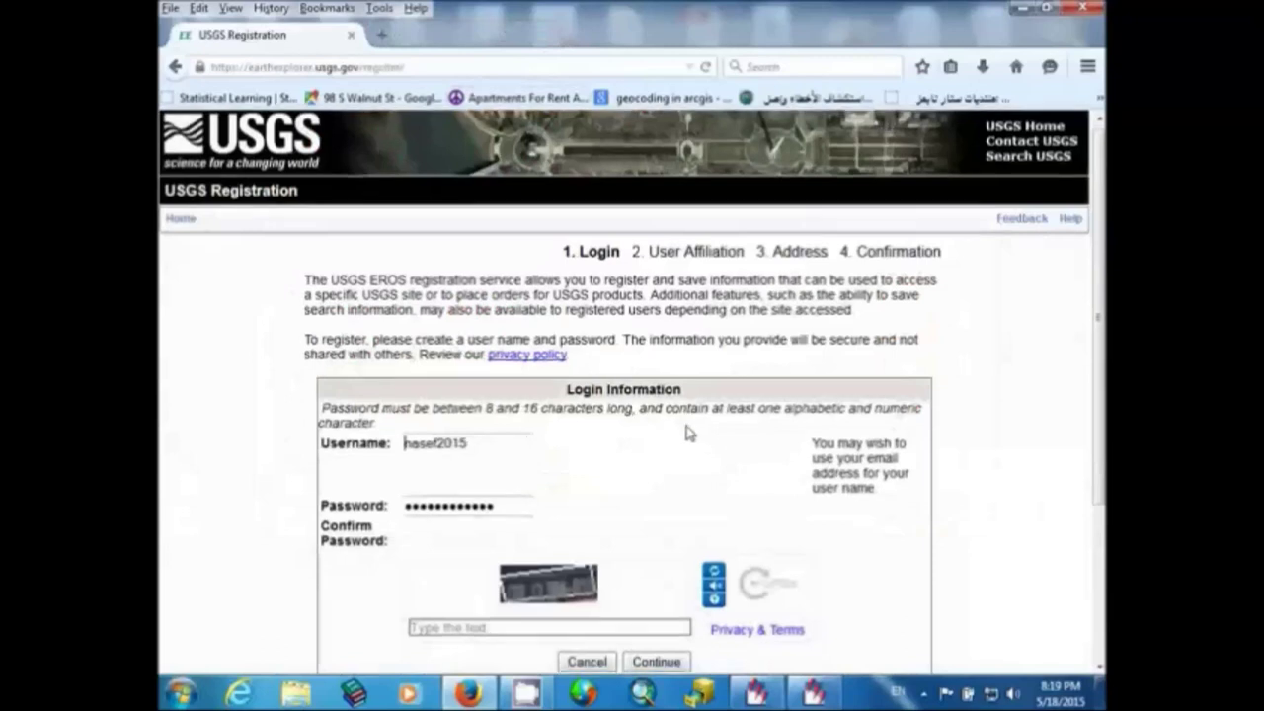
# Step: Change the last digit of the username to 3
pyautogui.scroll(-3, 685, 429)
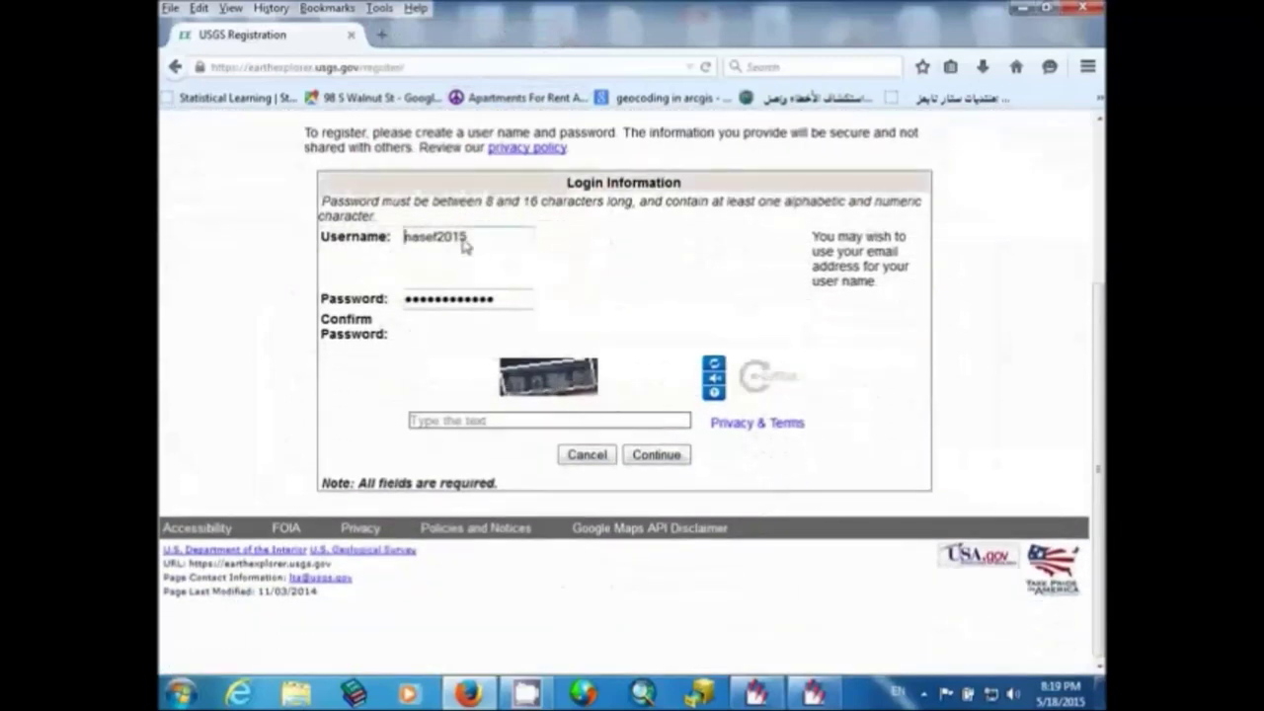
pyautogui.moveTo(460, 241); pyautogui.dragTo(469, 245)
pyautogui.write('3')
# Step: Re-enter the account password in Password and Confirm Password, then request a new captcha image
pyautogui.moveTo(496, 301); pyautogui.dragTo(371, 308)
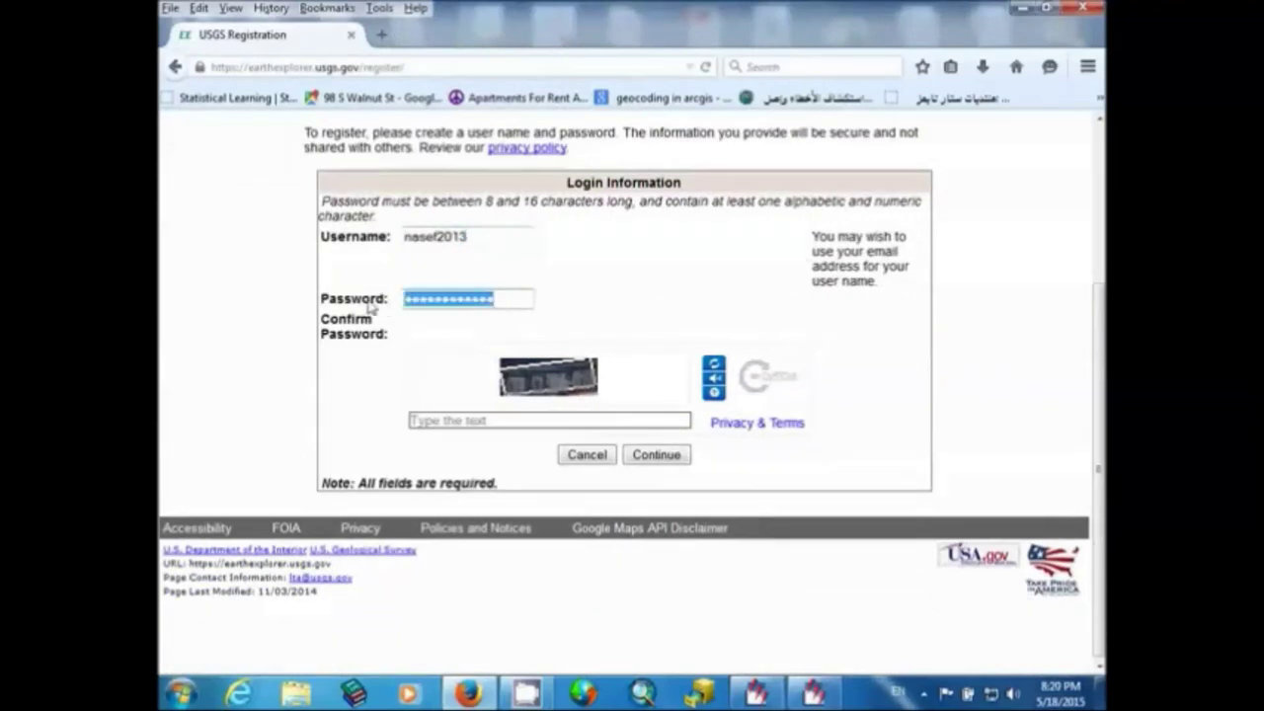
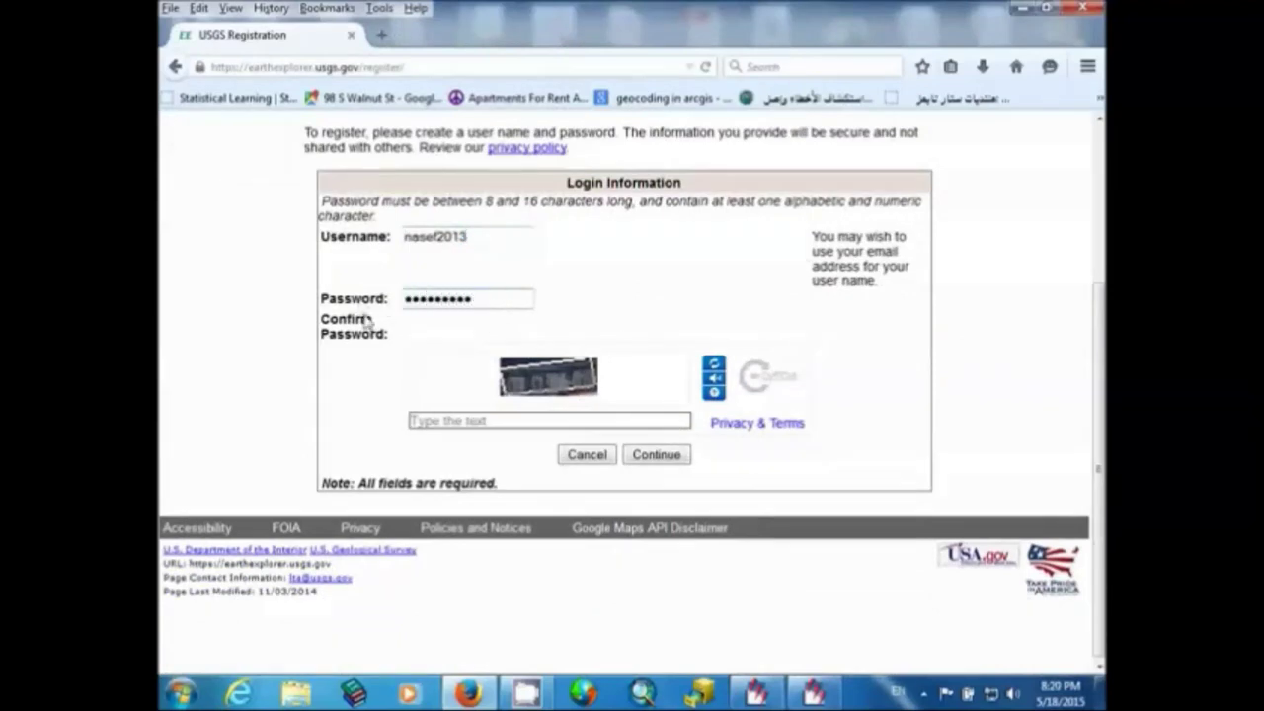
pyautogui.click(409, 322)
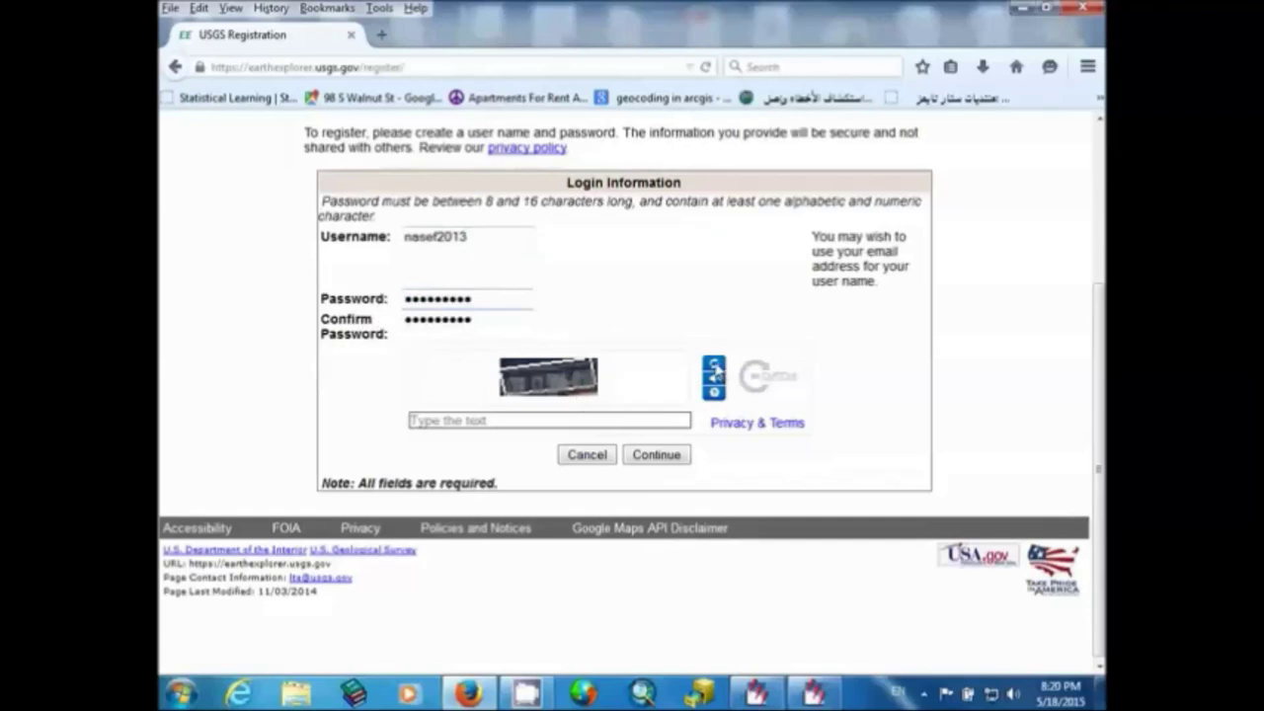
pyautogui.click(714, 367)
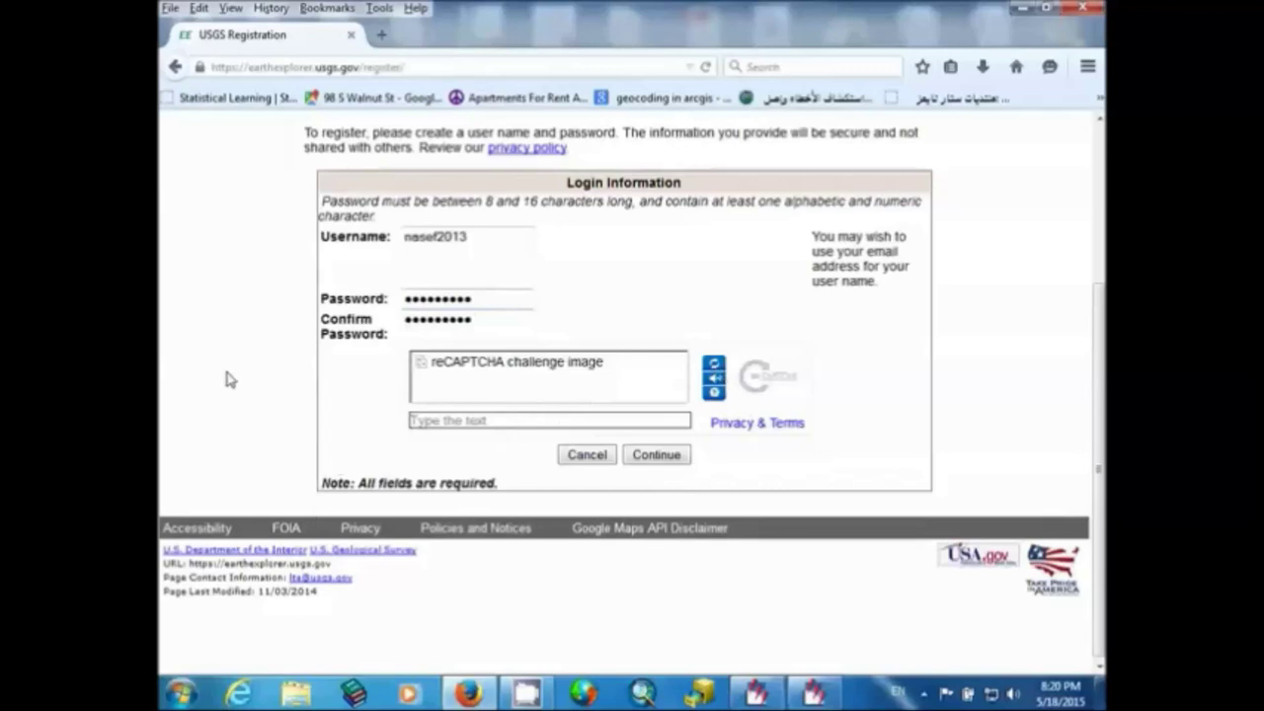
# Step: Open a new tab with the home page, checking on it from the registration form
pyautogui.click(381, 34)
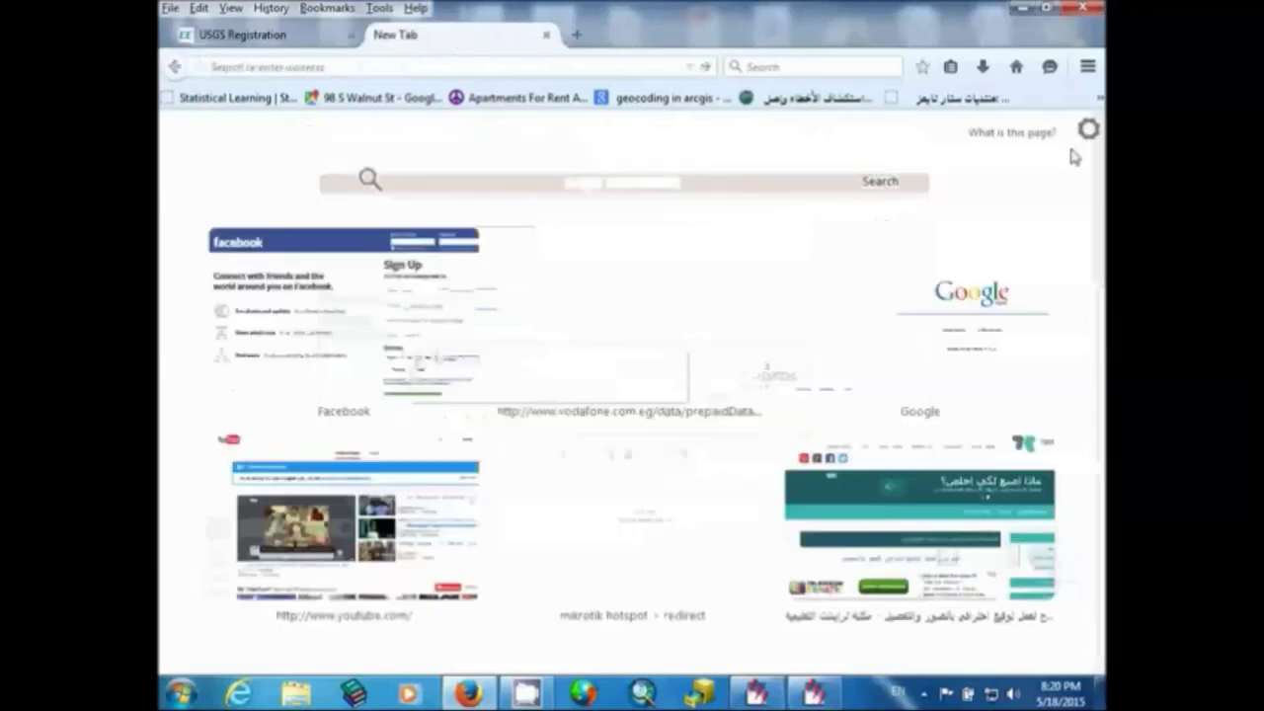
pyautogui.click(1018, 67)
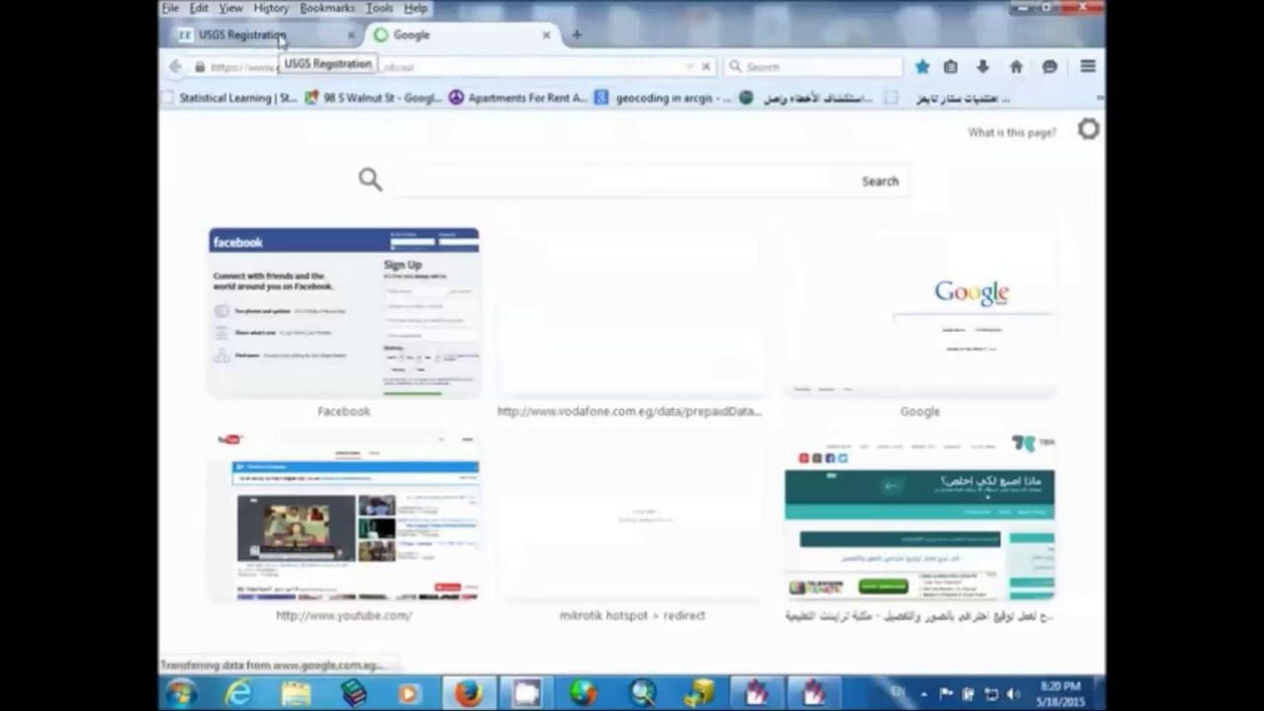
pyautogui.click(280, 39)
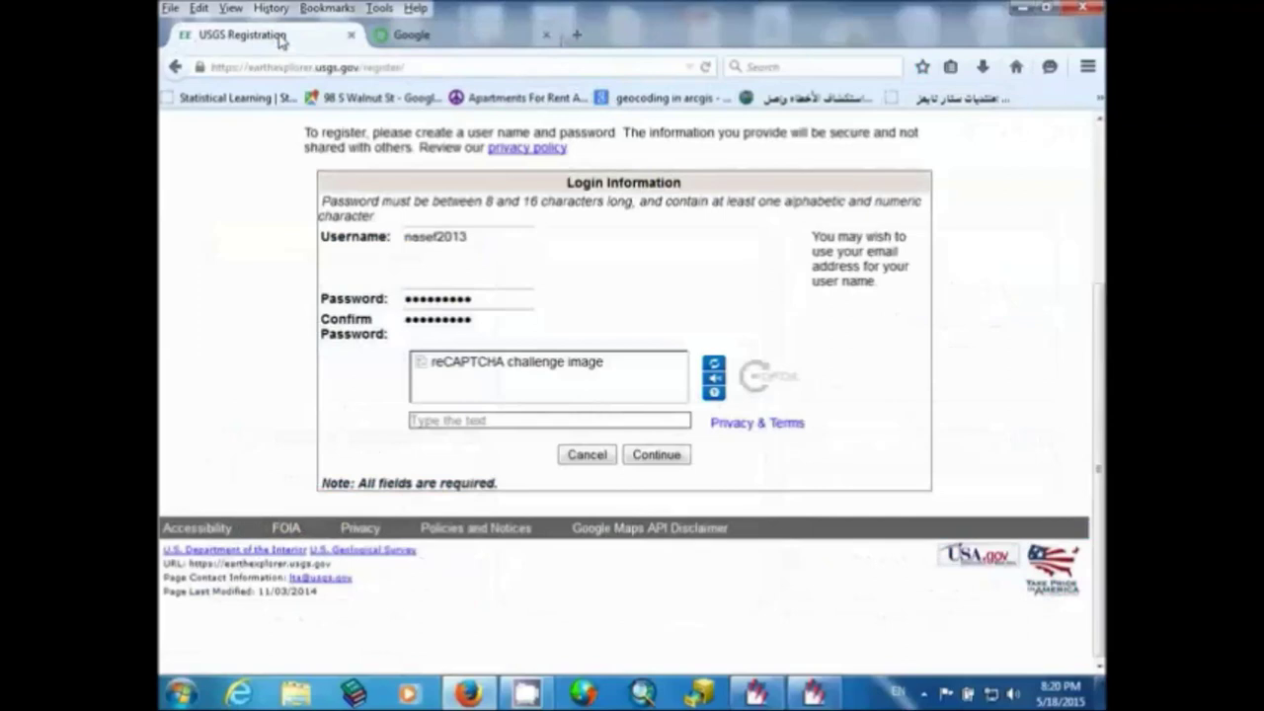
pyautogui.click(923, 694)
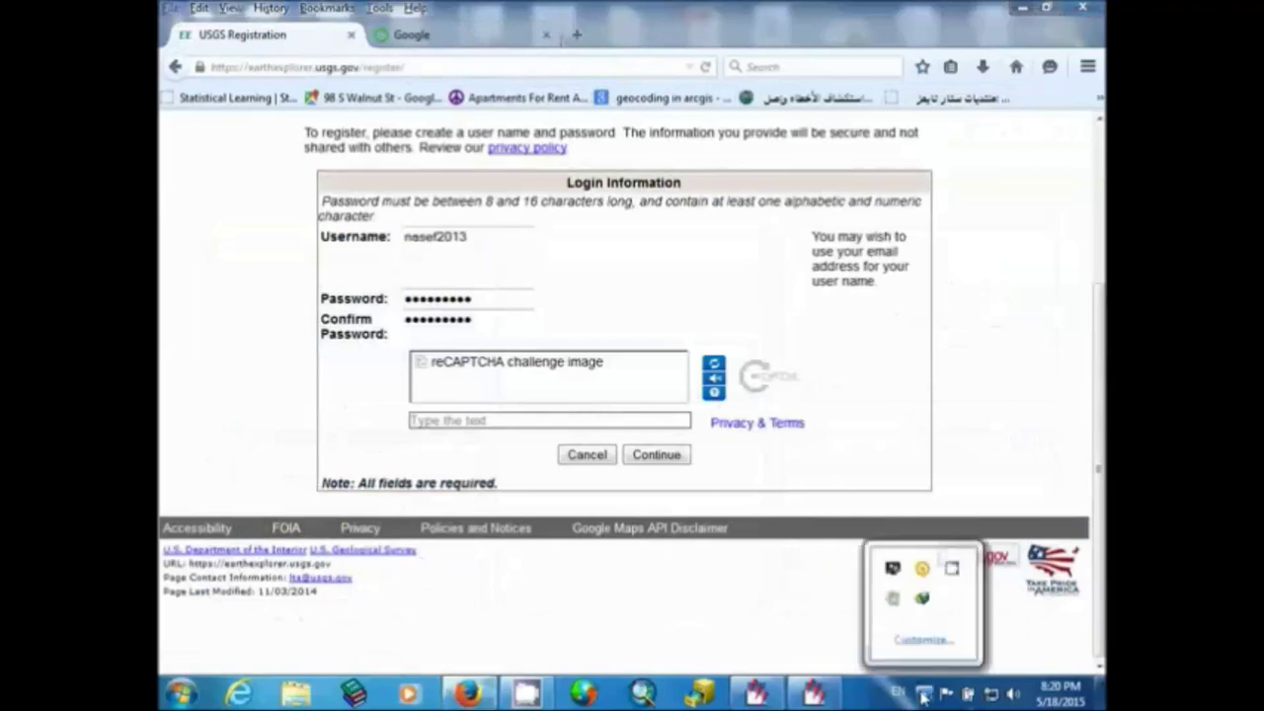
pyautogui.click(859, 701)
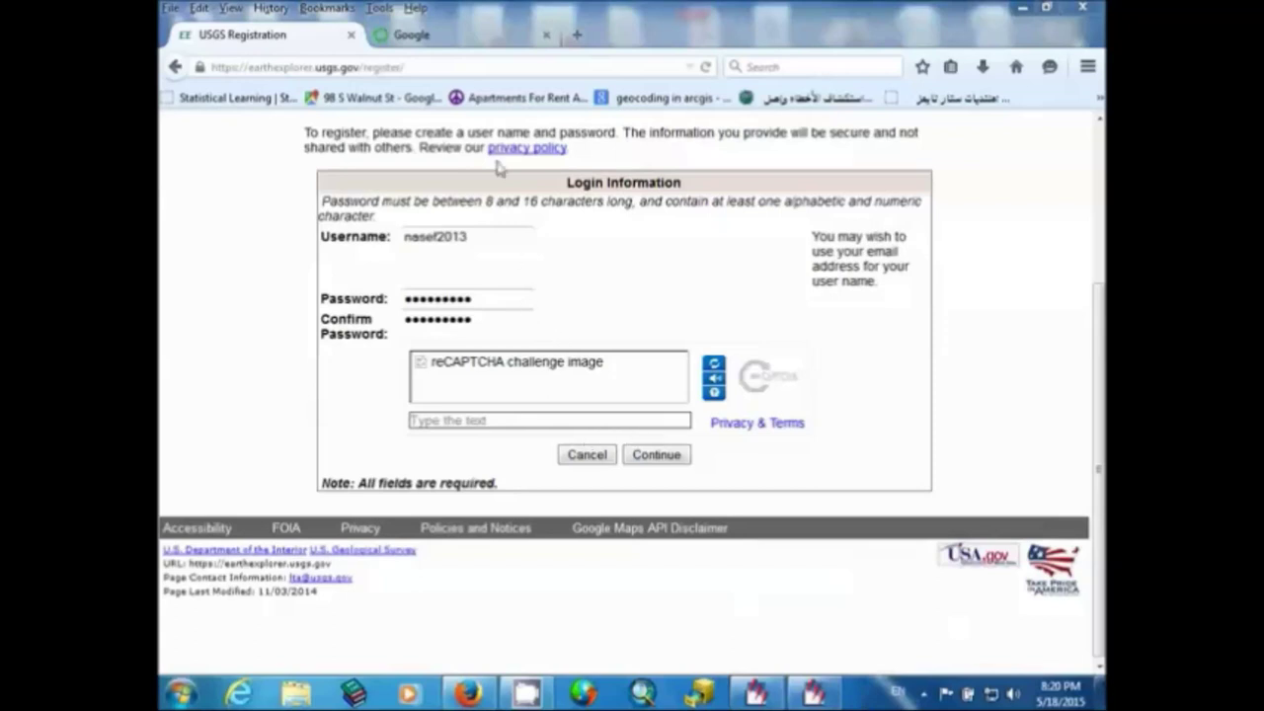
pyautogui.click(471, 37)
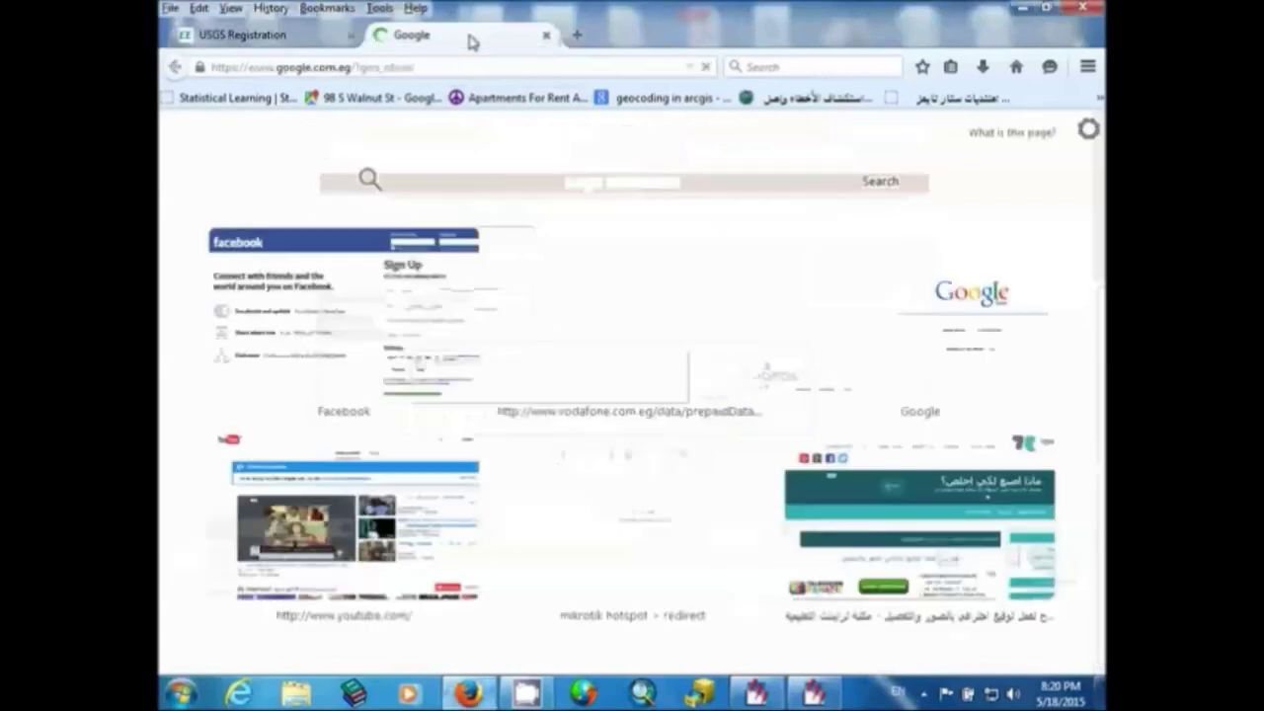
pyautogui.click(298, 38)
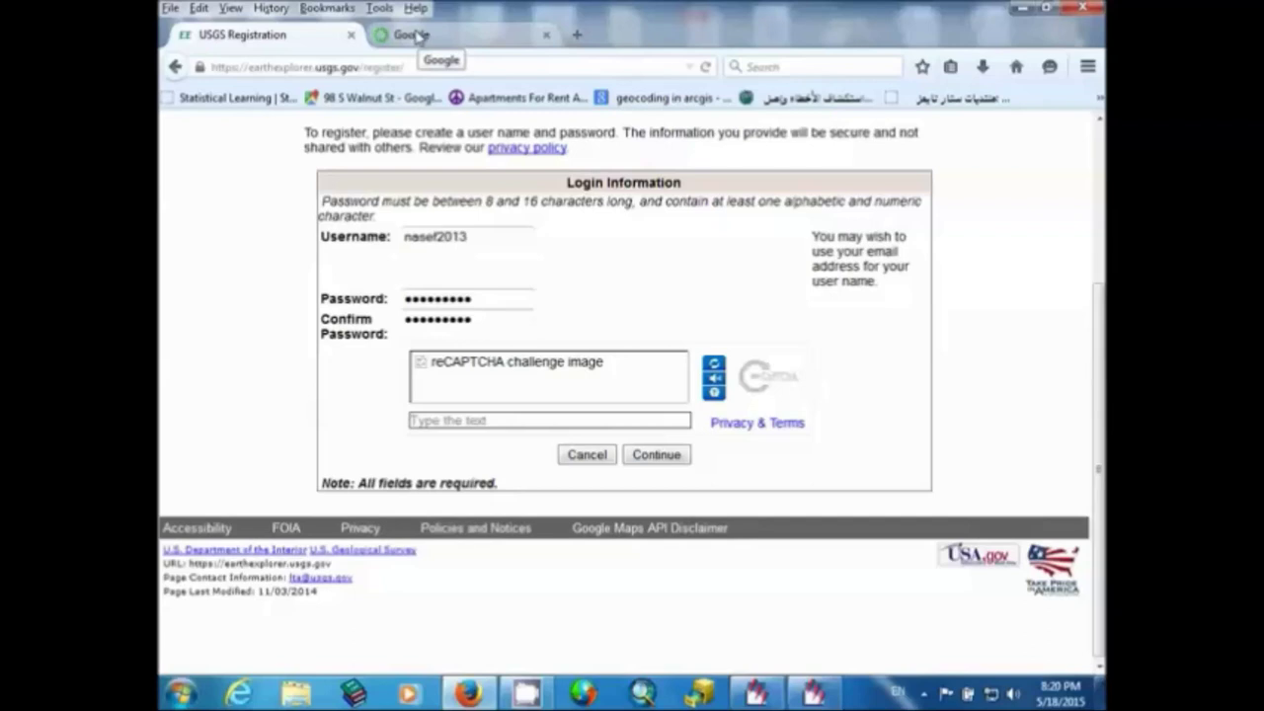
# Step: Close the stalled pages, retry the home page, and dismiss the Mobogenie notification
pyautogui.click(418, 35)
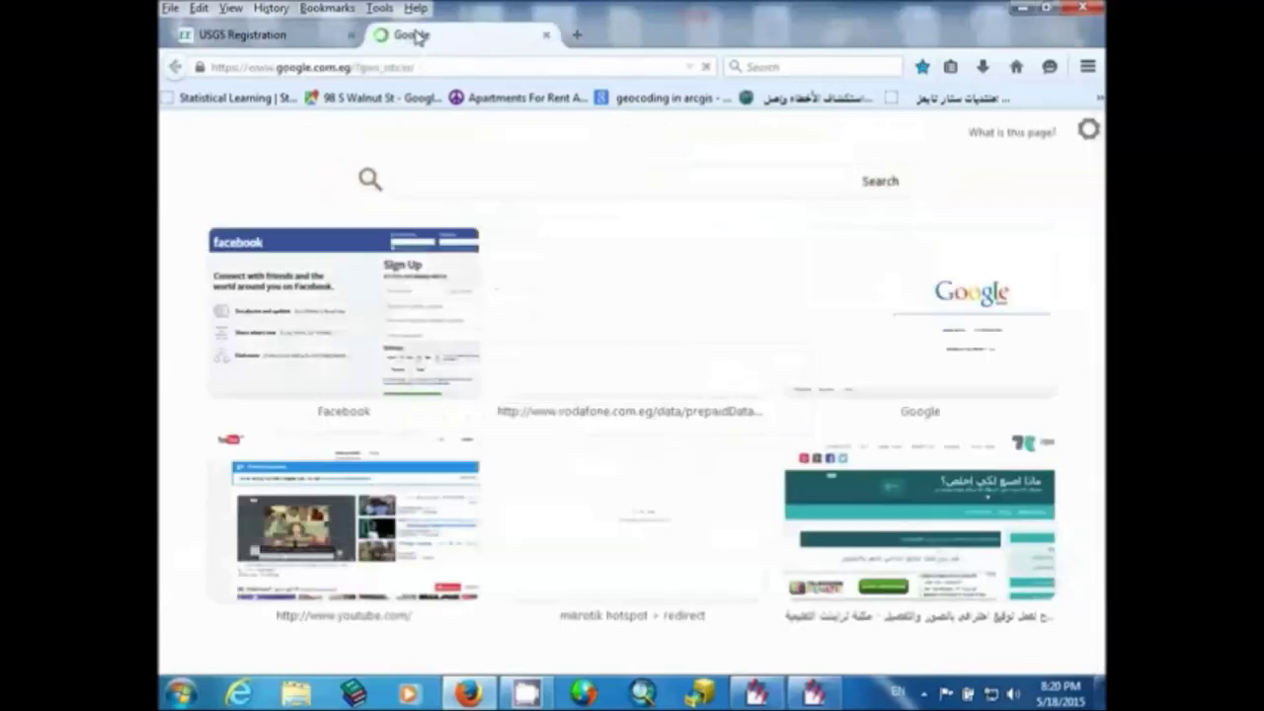
pyautogui.click(546, 35)
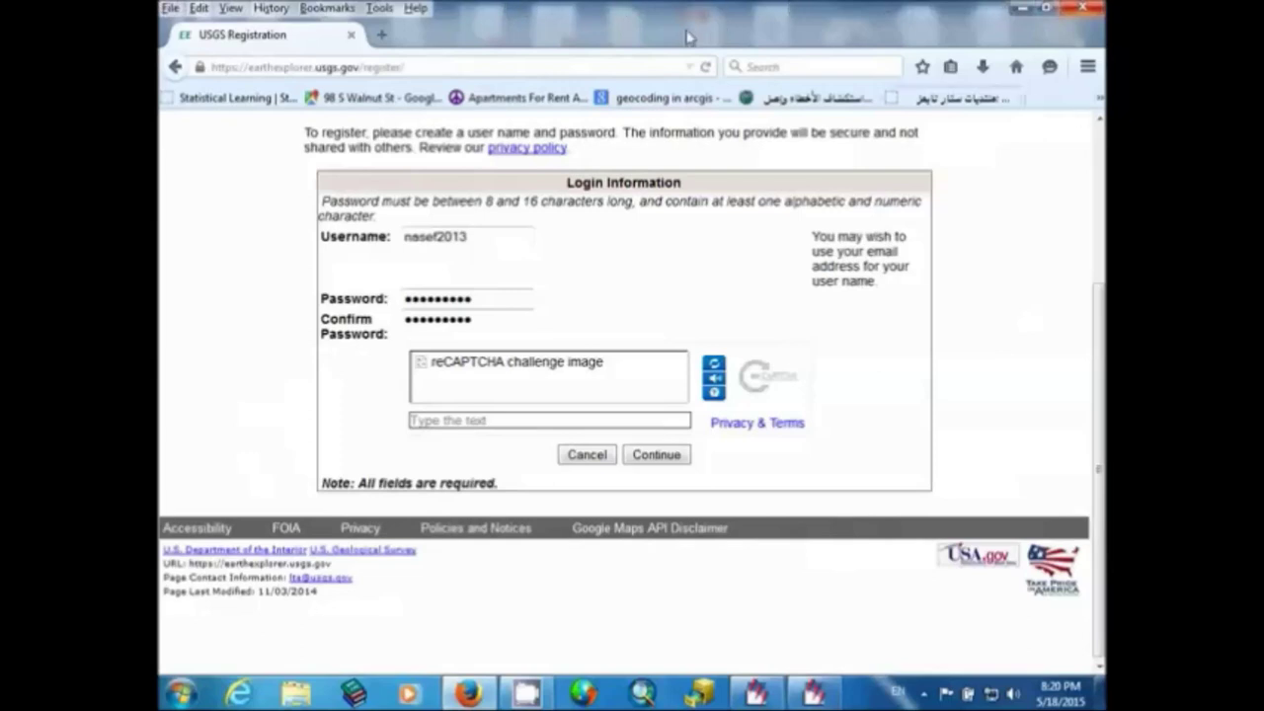
pyautogui.click(1016, 67)
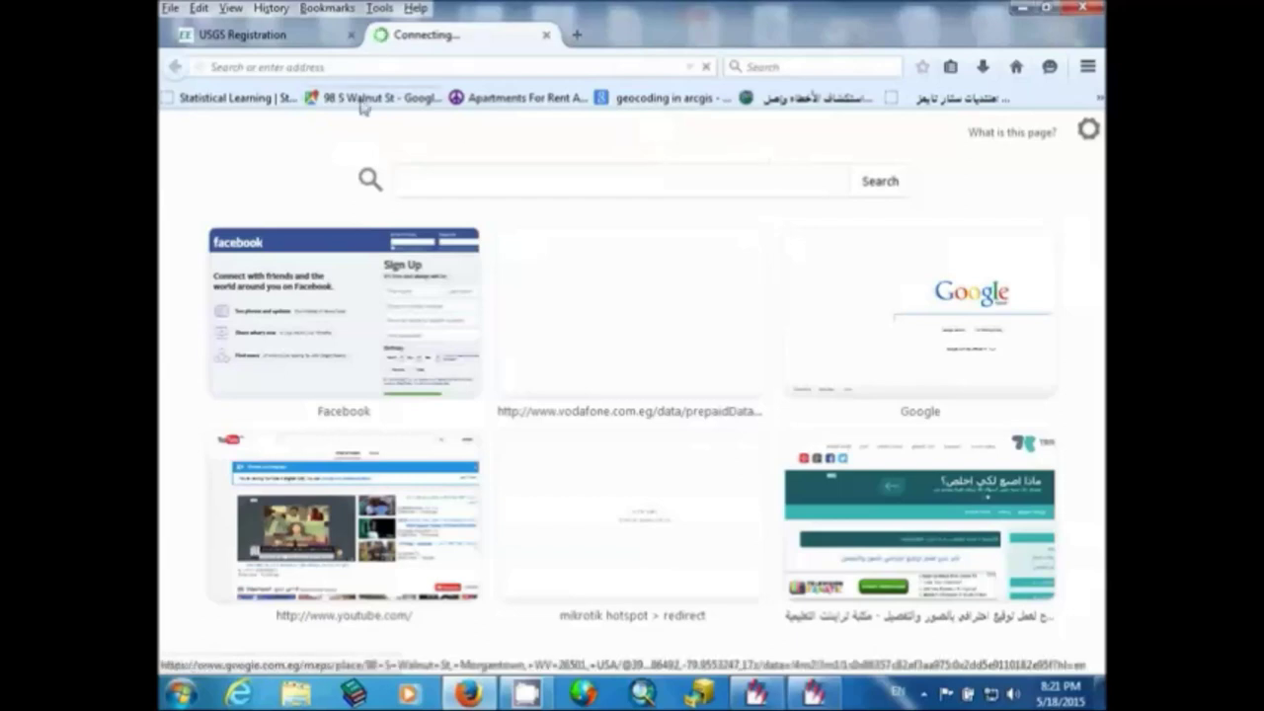
pyautogui.click(312, 33)
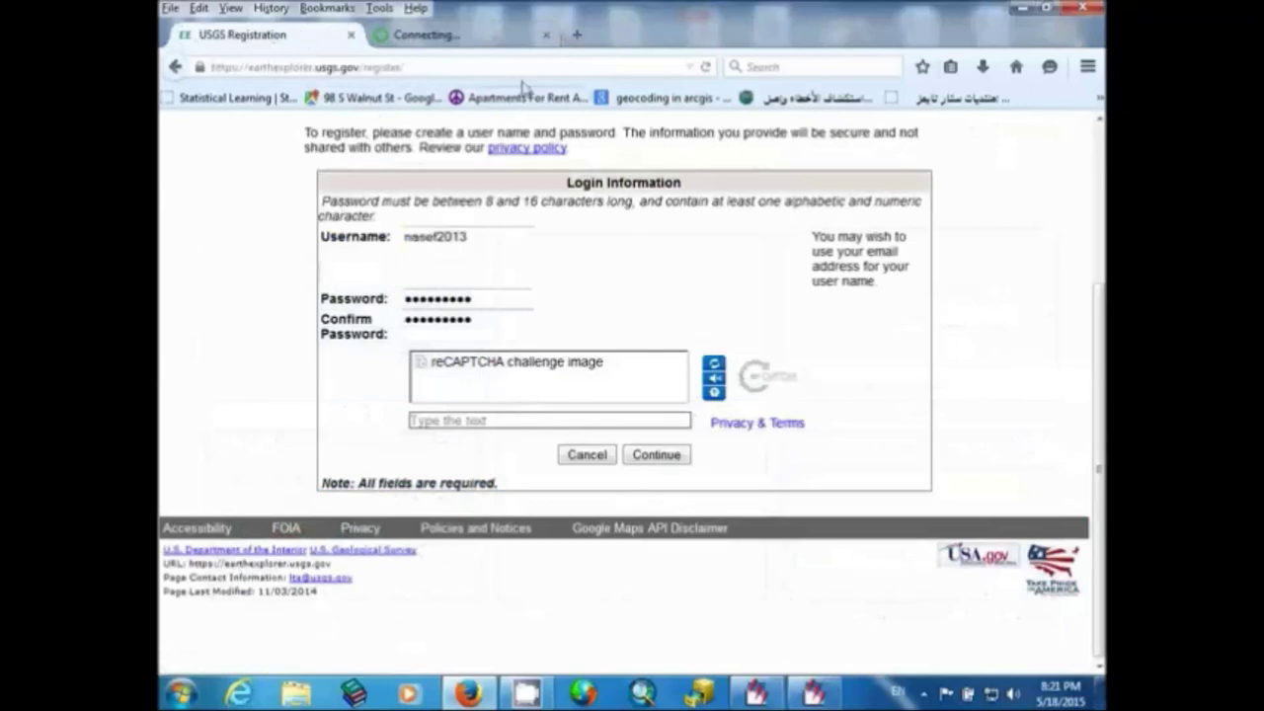
pyautogui.click(440, 36)
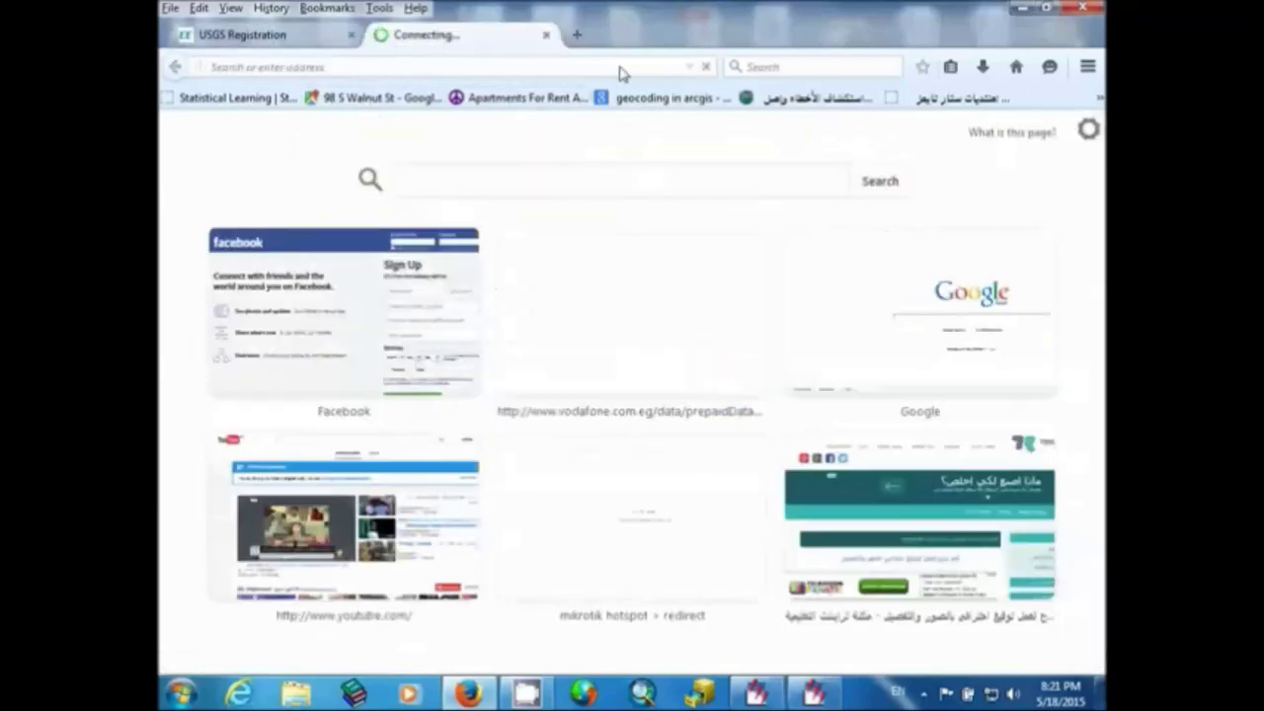
pyautogui.click(546, 36)
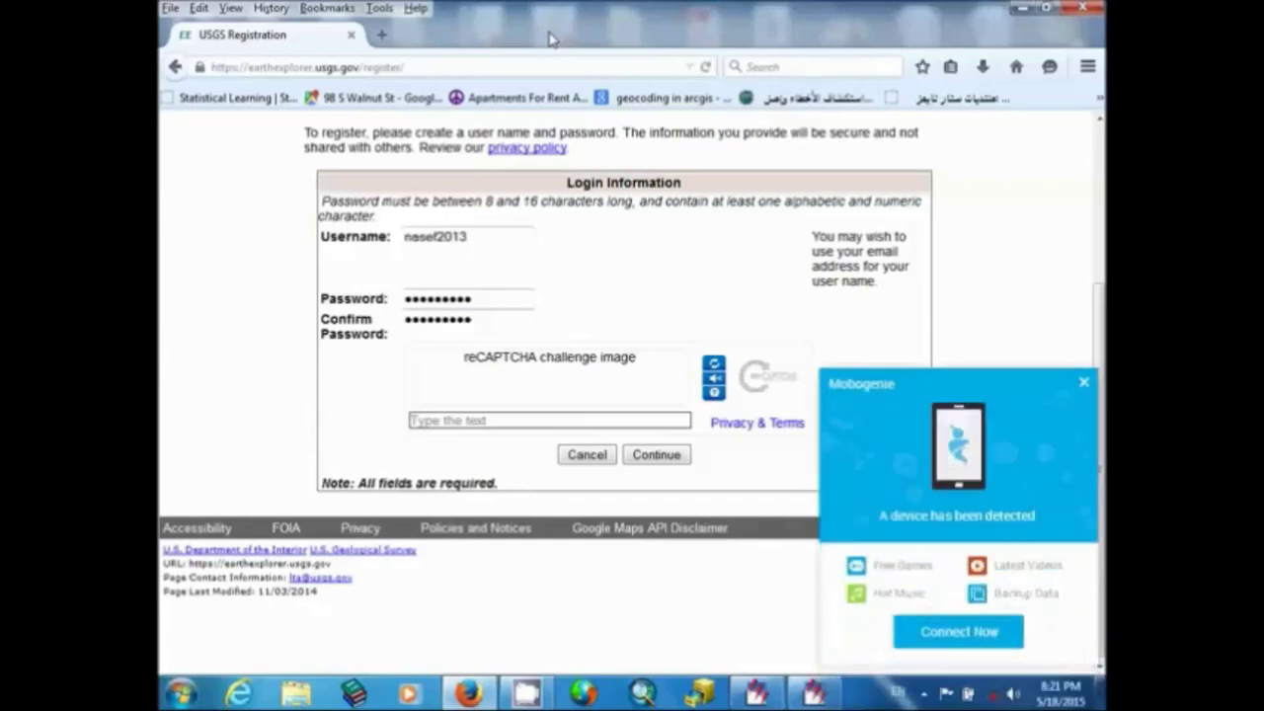
pyautogui.click(1083, 383)
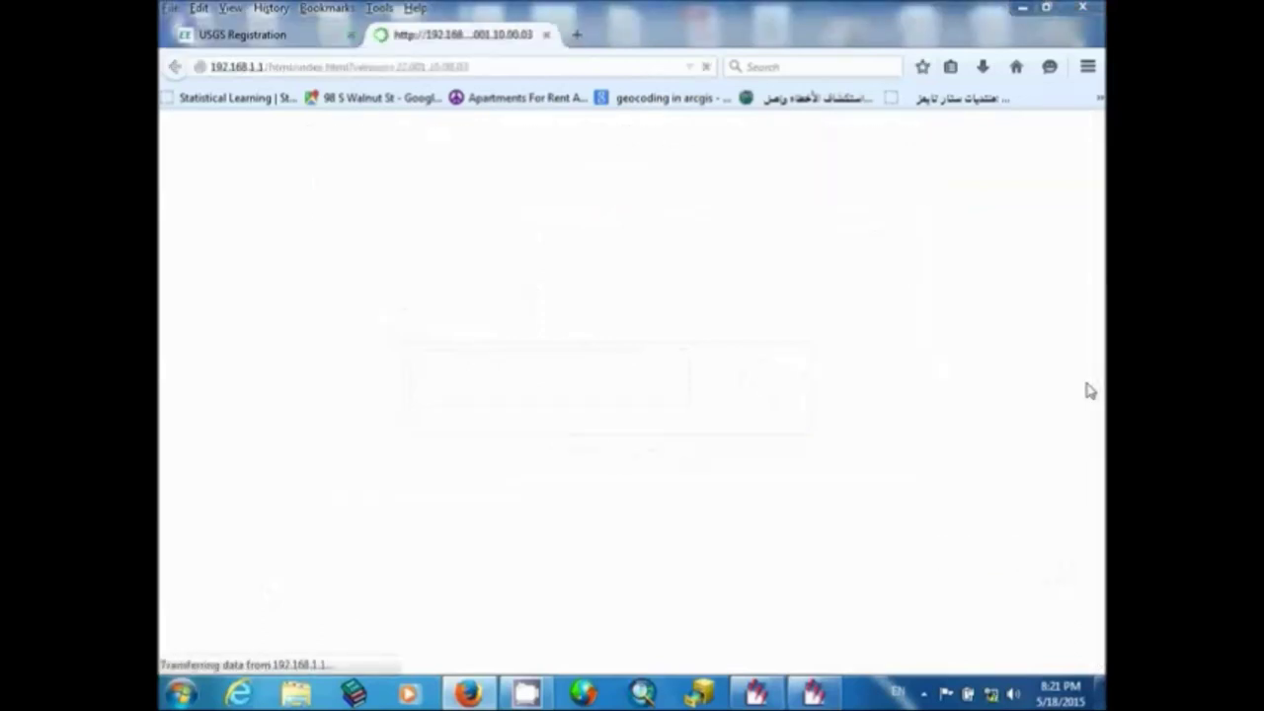
# Step: Reload the home page in the second tab to bring up google.com.eg
pyautogui.click(1016, 71)
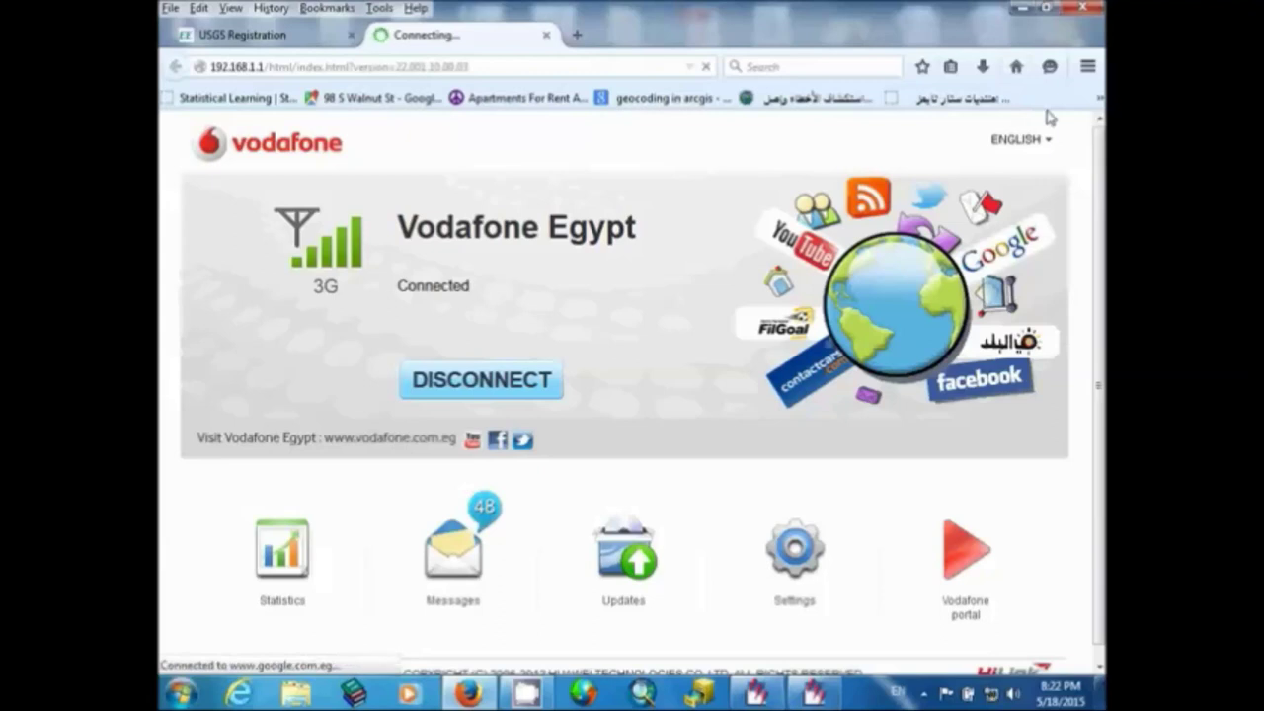
pyautogui.click(1018, 67)
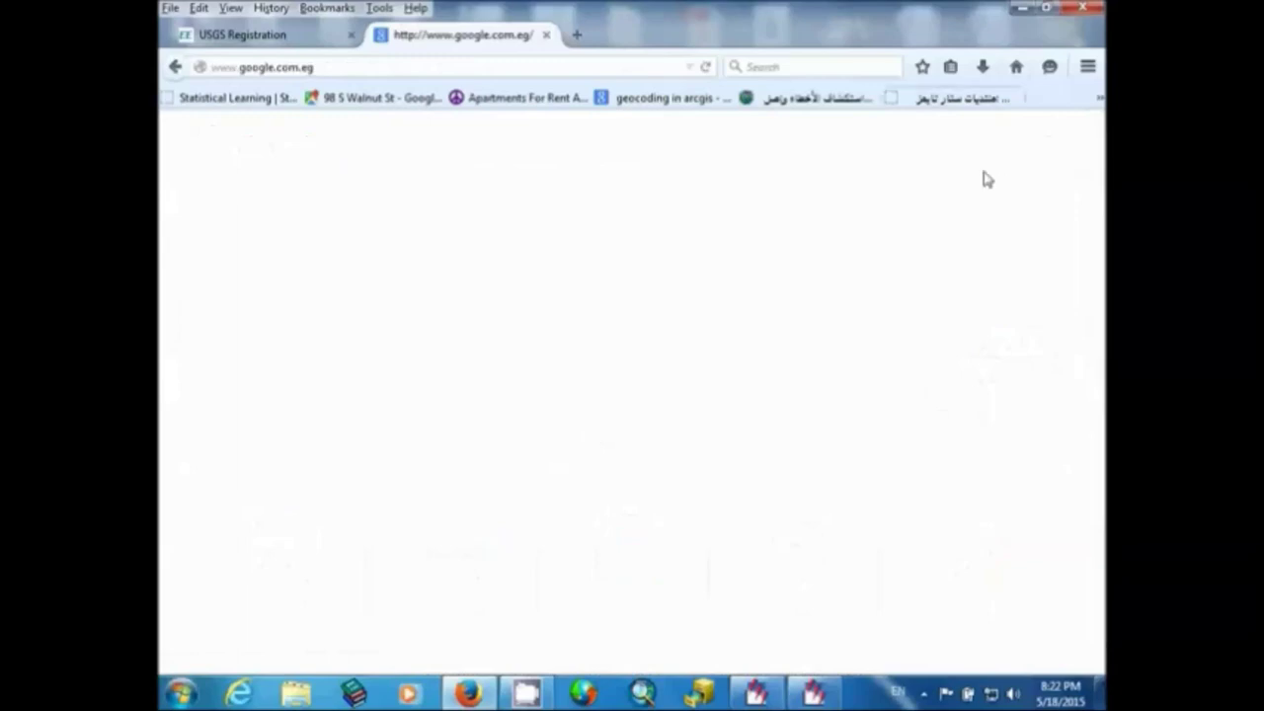
pyautogui.click(1016, 69)
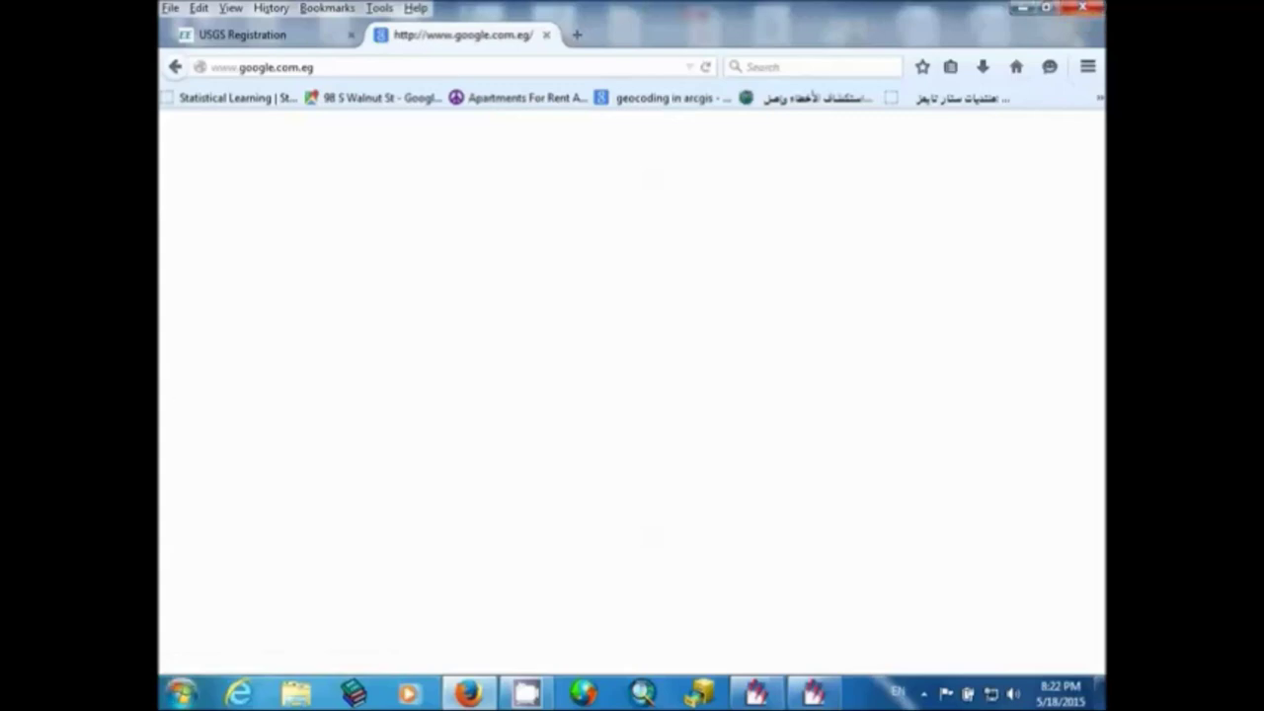
# Step: Reload the USGS Registration tab using Reload Tab from its tab menu
pyautogui.click(246, 38)
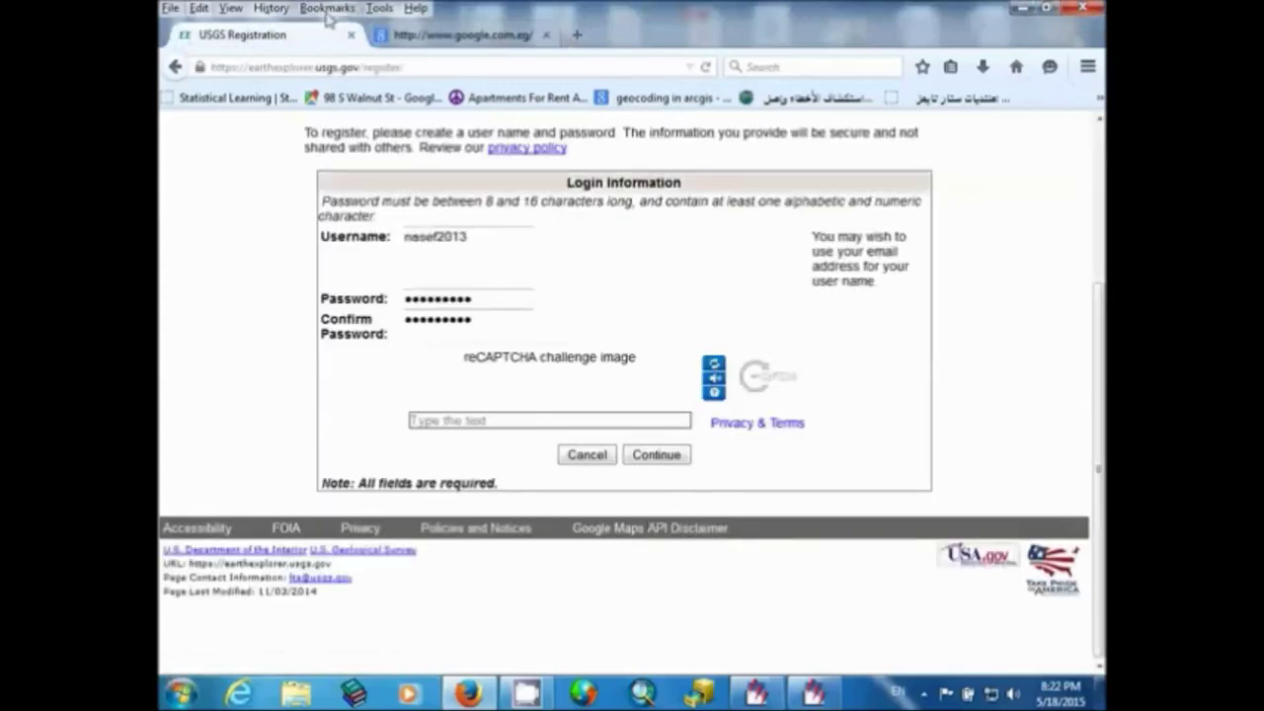
pyautogui.rightClick(292, 36)
pyautogui.click(318, 52)
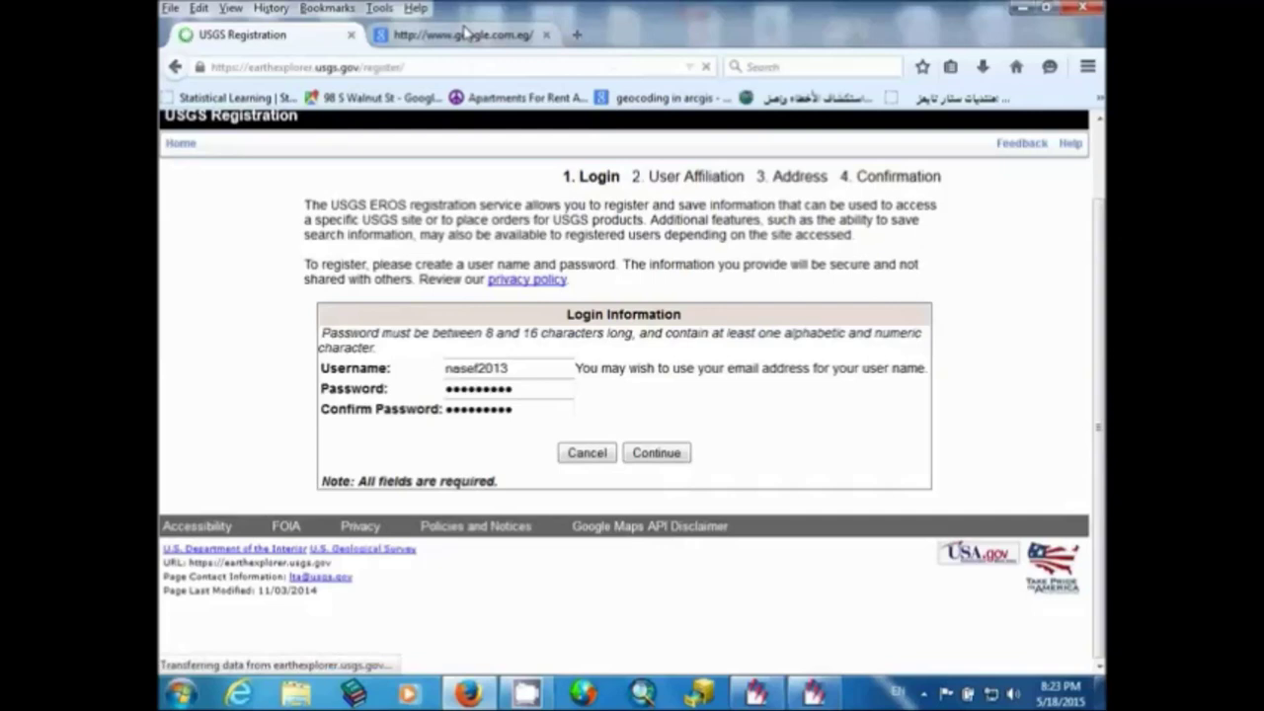
# Step: Close the Google tab, leaving the USGS registration form showing
pyautogui.click(464, 34)
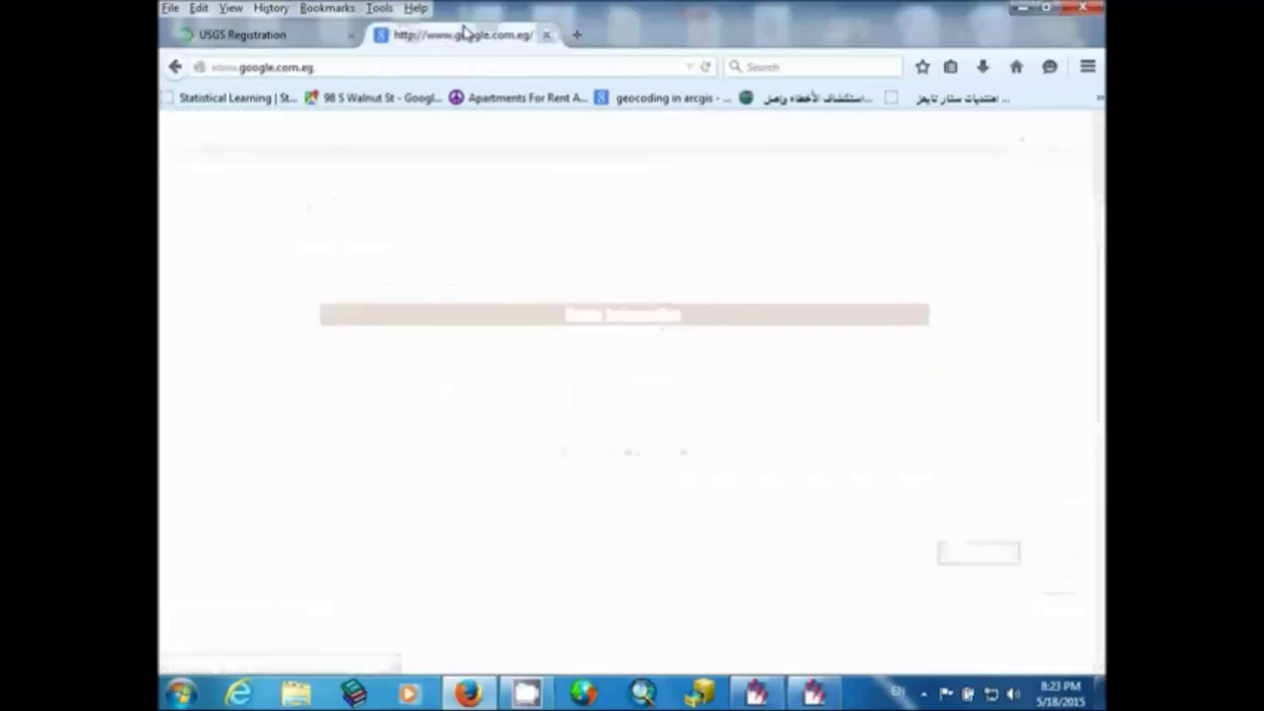
pyautogui.click(546, 34)
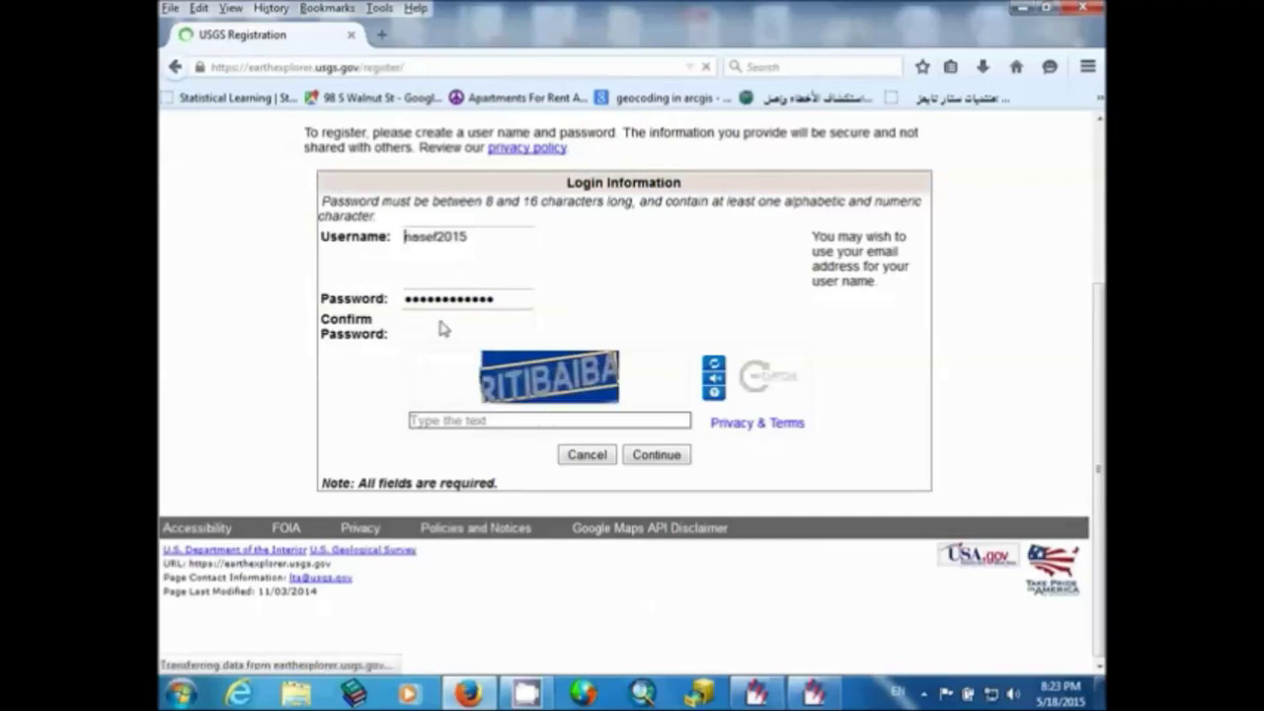
# Step: Replace the password, repeat it in Confirm Password, and type the captcha text
pyautogui.moveTo(496, 299); pyautogui.dragTo(405, 299)
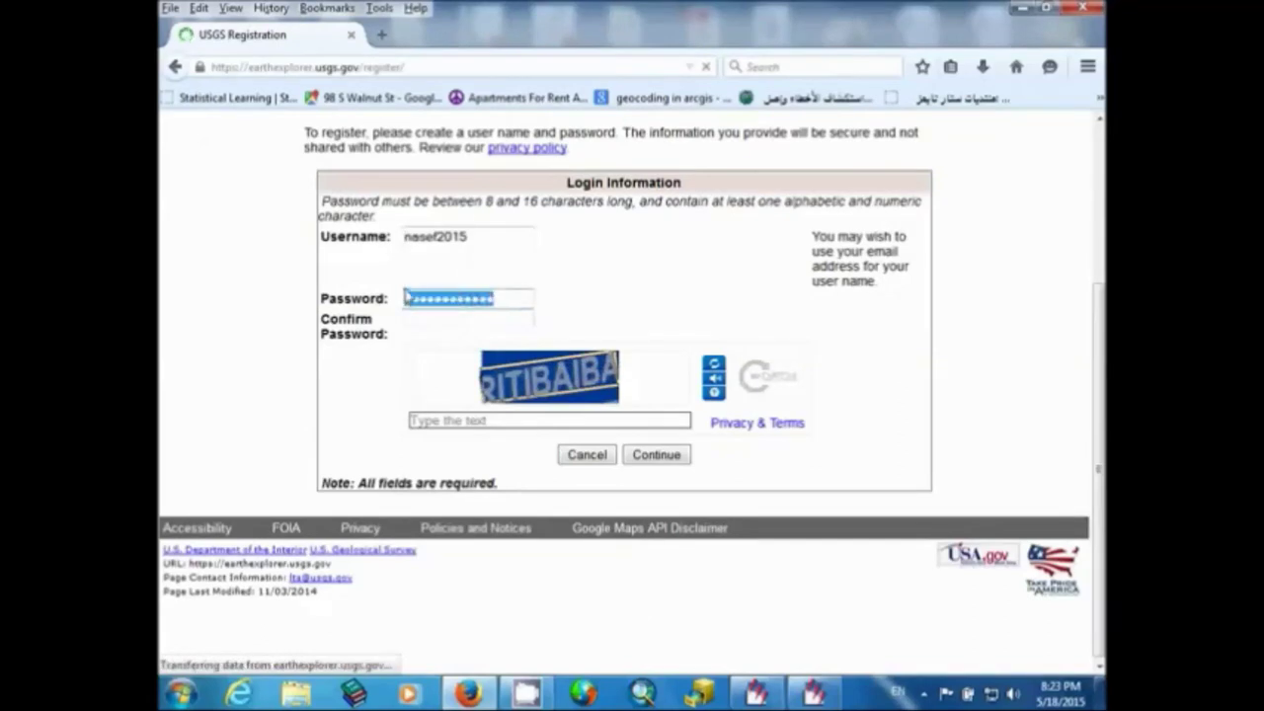
pyautogui.click(478, 240)
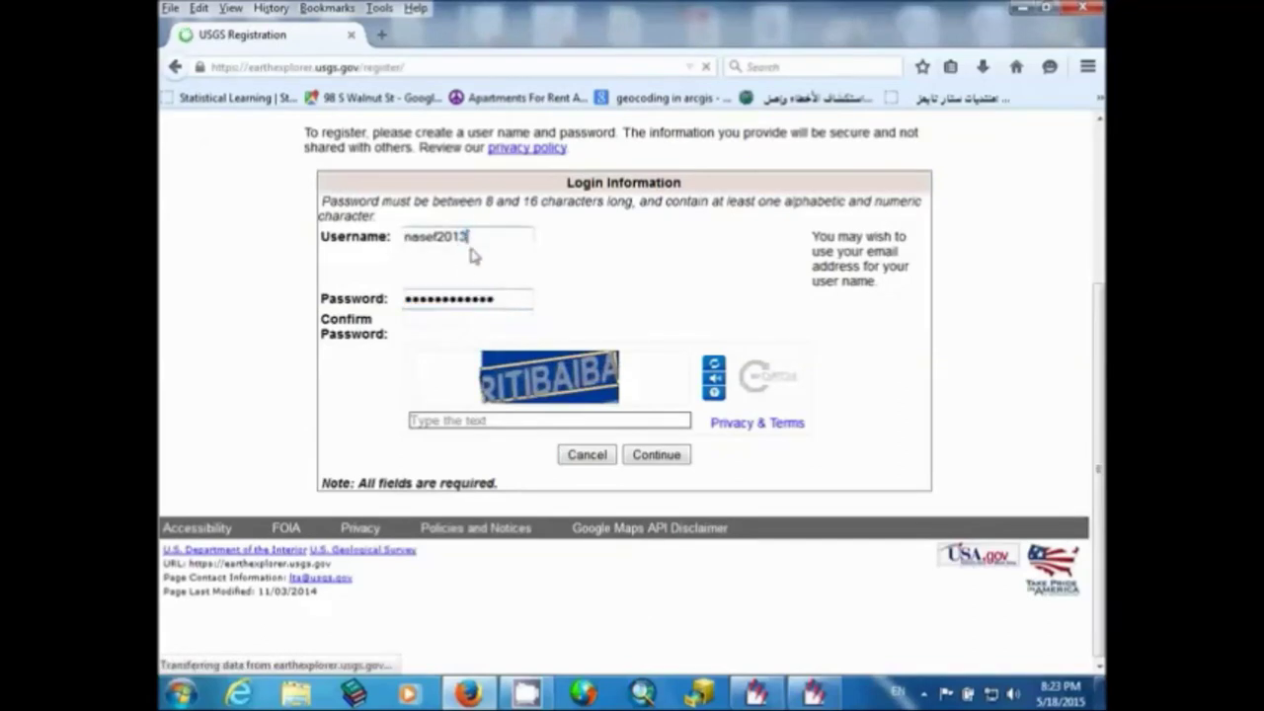
pyautogui.moveTo(496, 300); pyautogui.dragTo(407, 300)
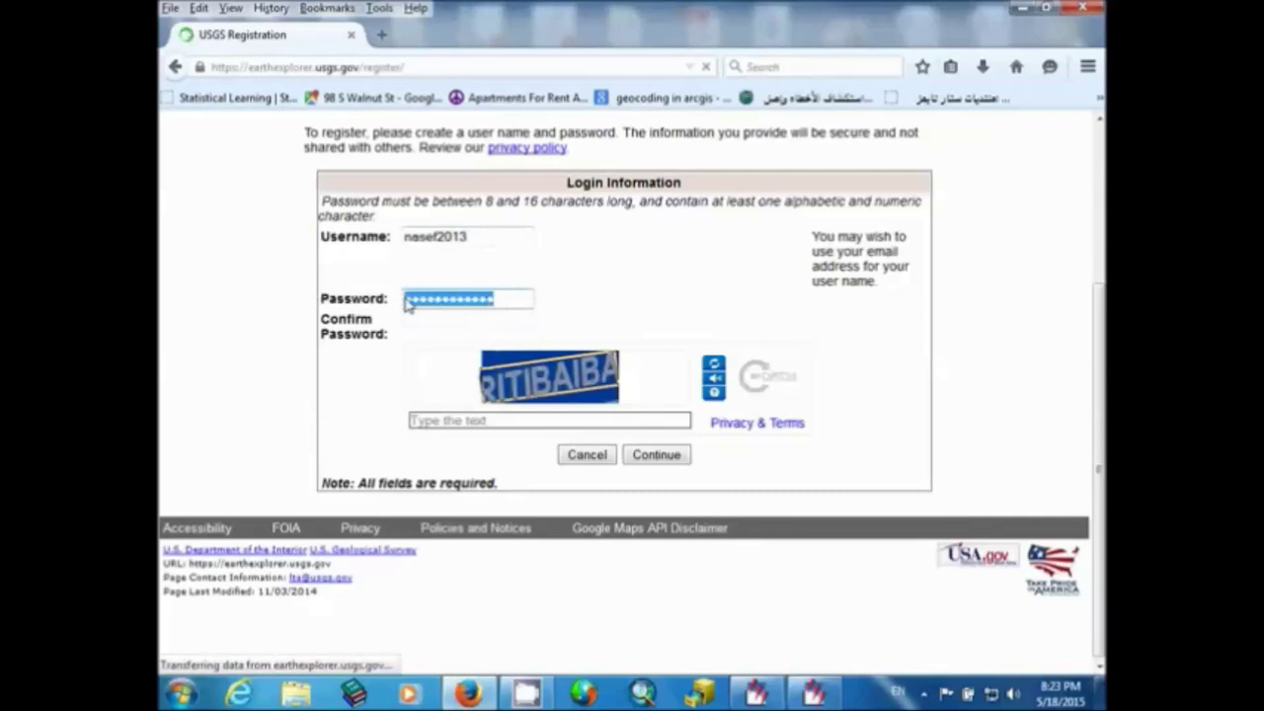
pyautogui.press('BackSpace')
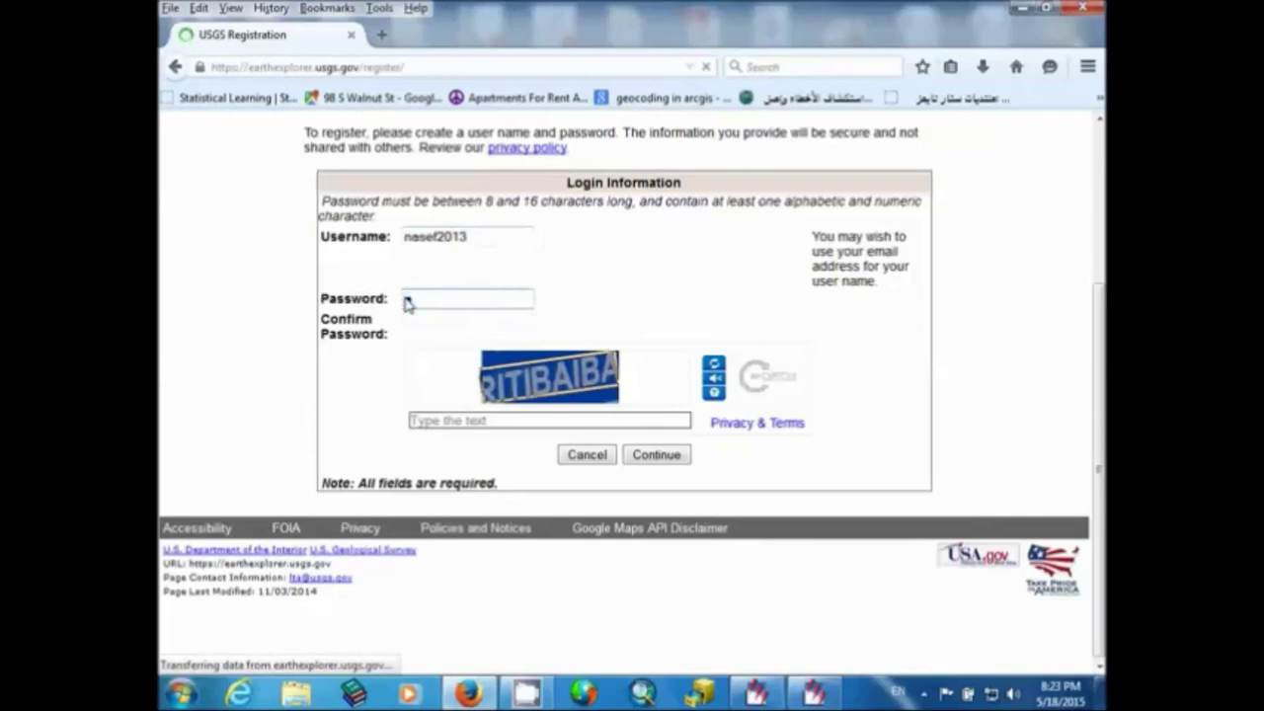
pyautogui.write('*************')
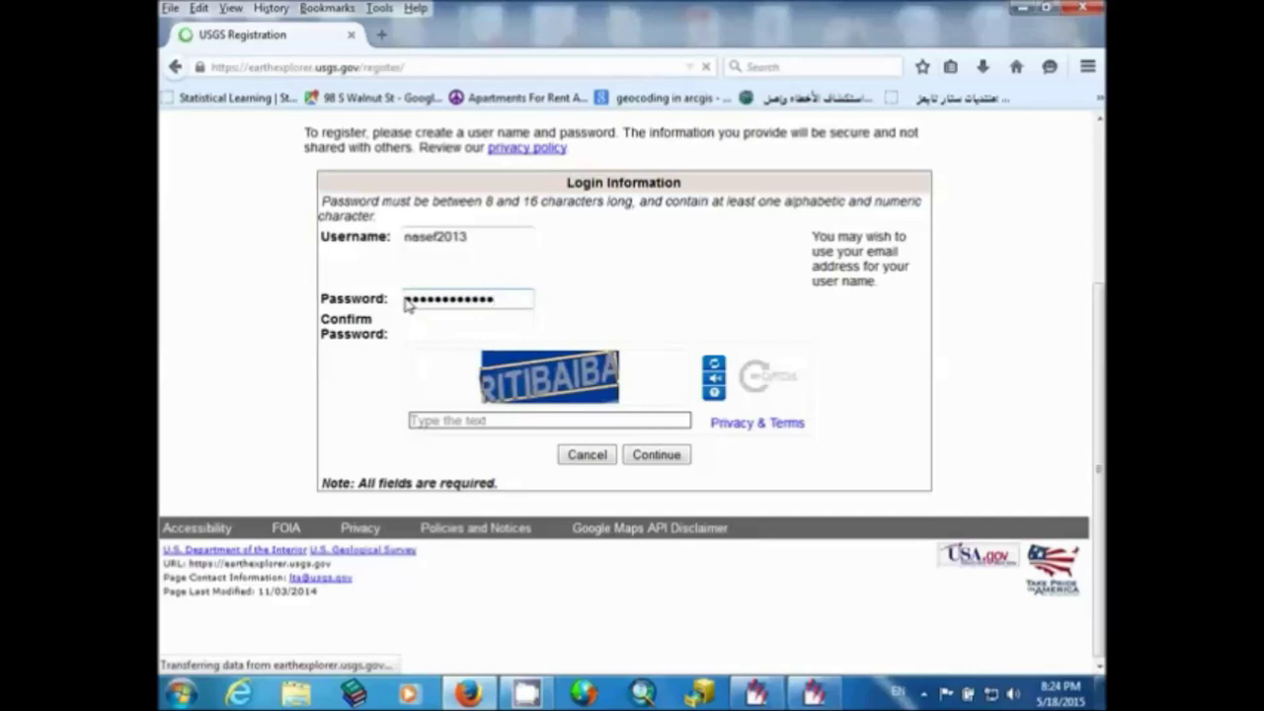
pyautogui.press('Tab')
pyautogui.write('*******')
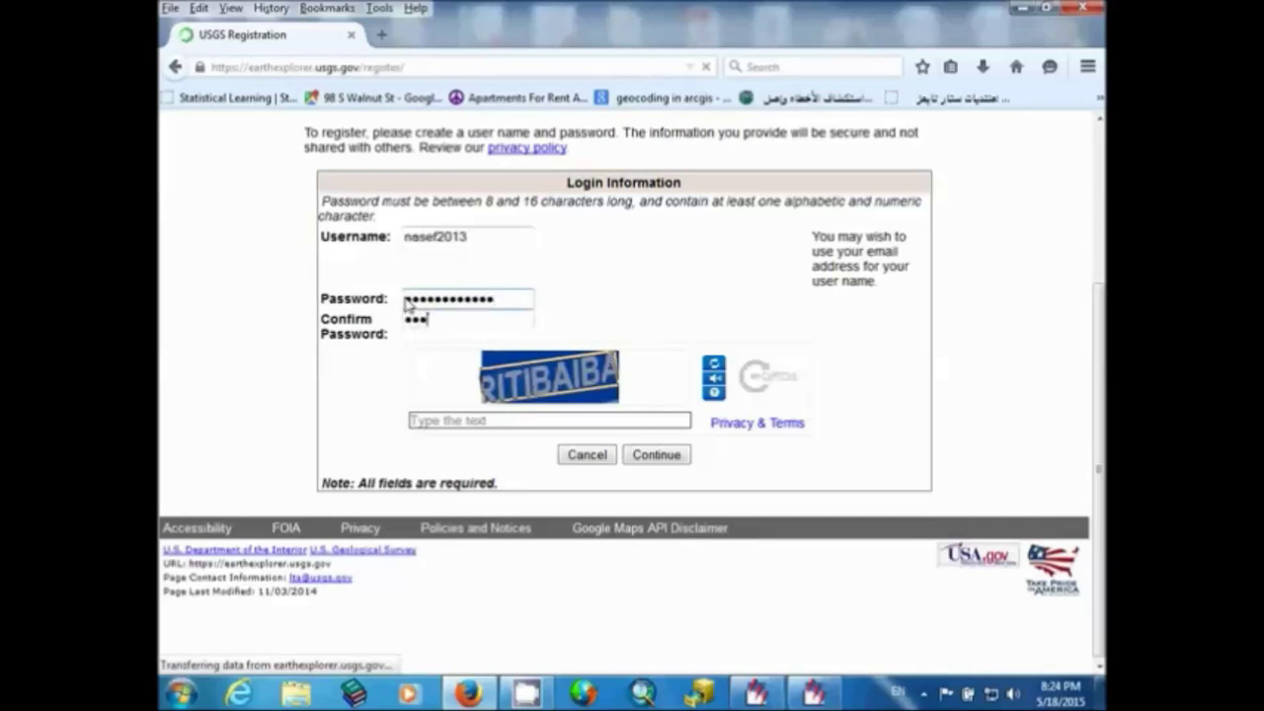
pyautogui.write('******')
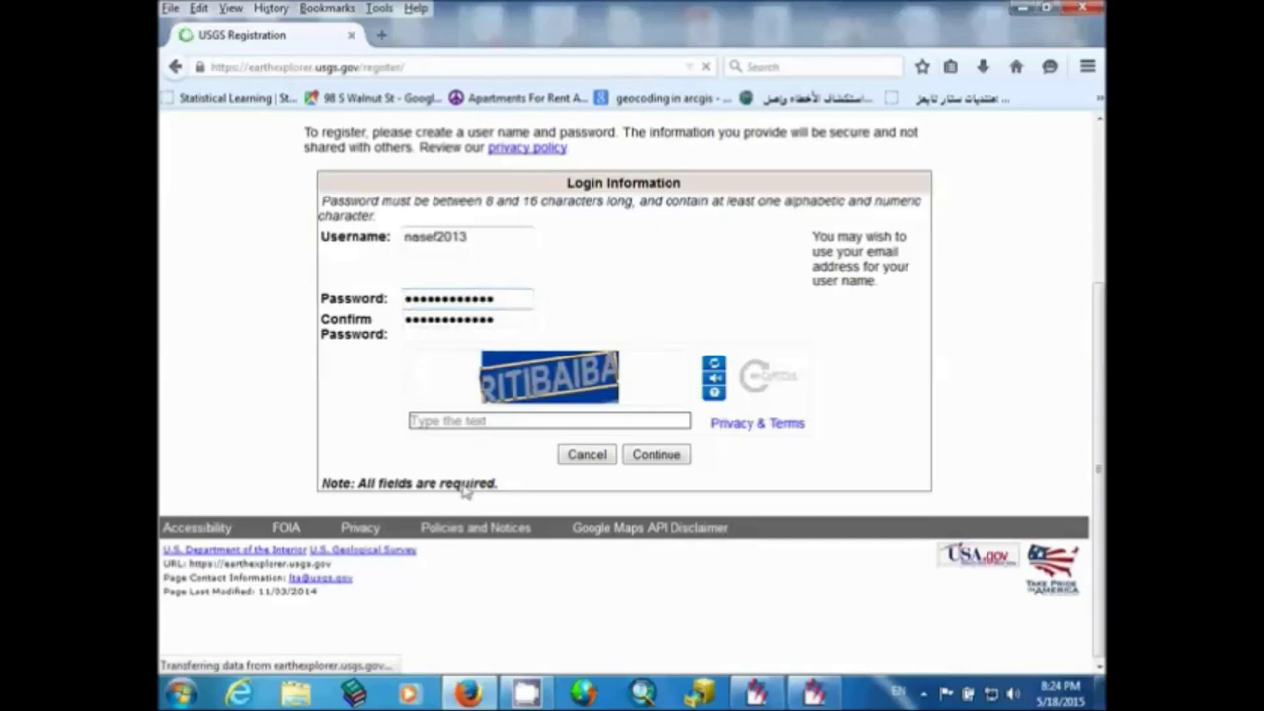
pyautogui.write('RITI')
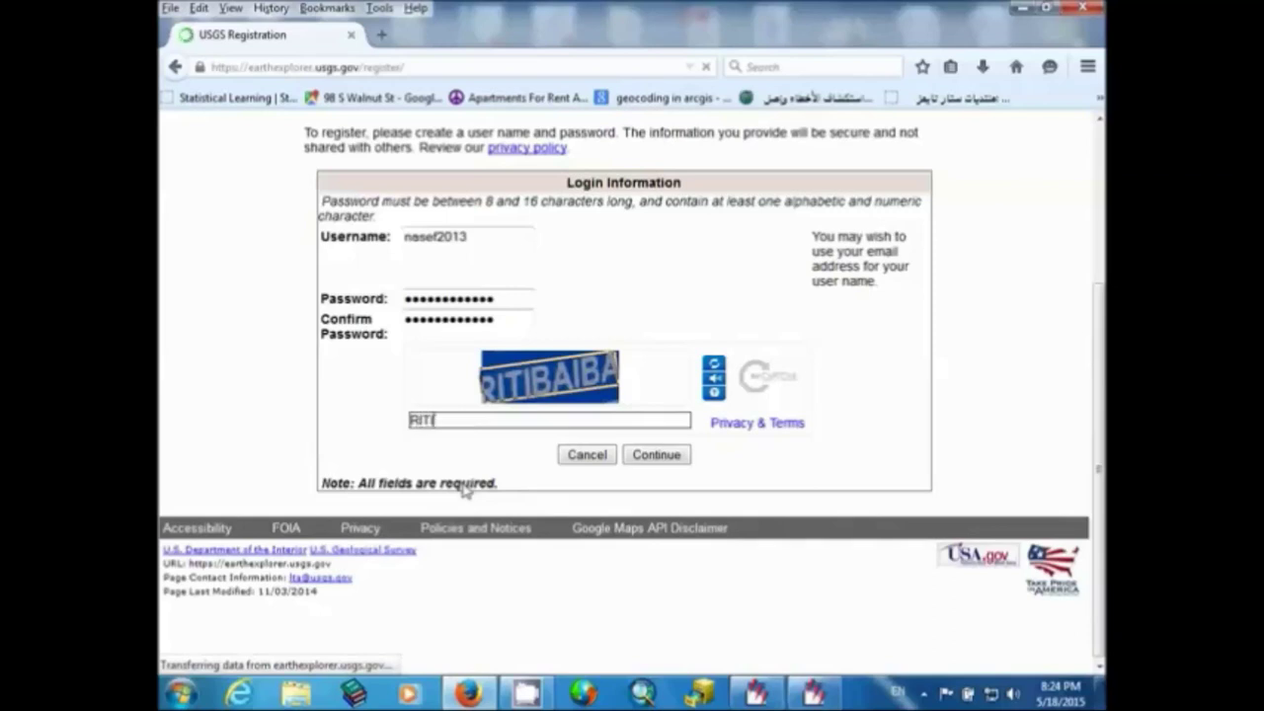
pyautogui.write('BAIBA')
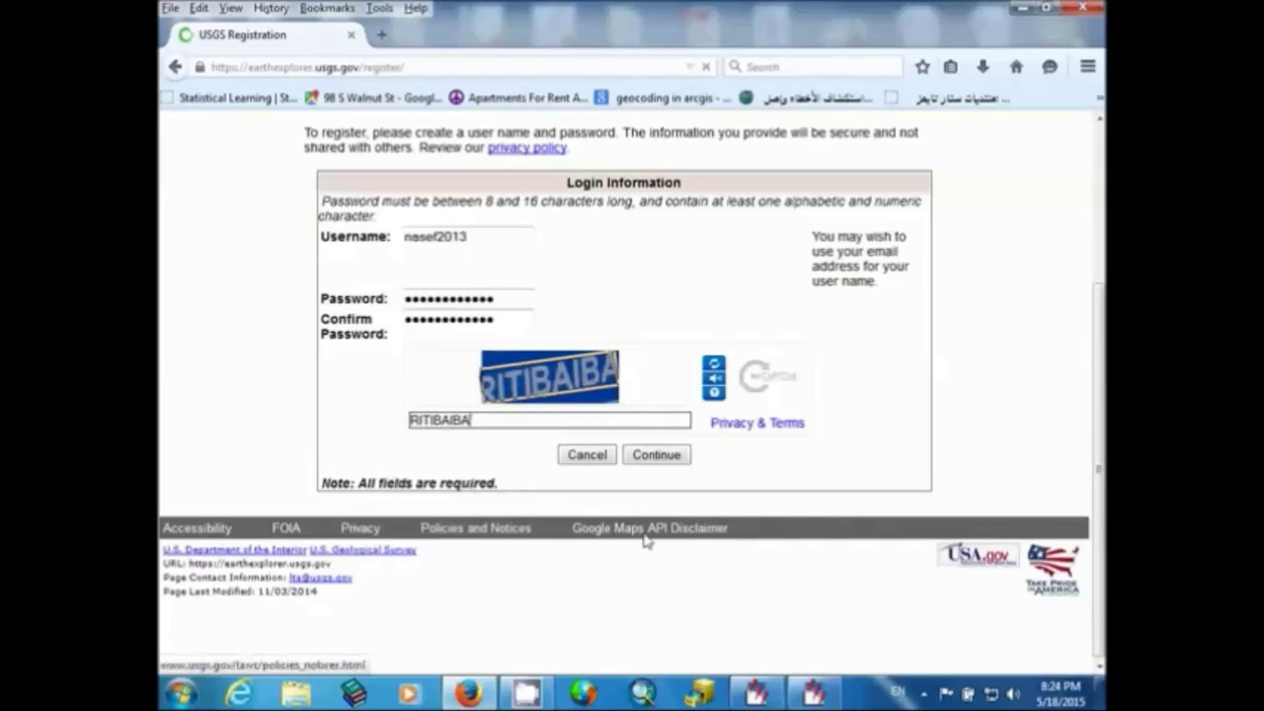
# Step: Submit the login details, dismiss the ad popup and tab, and choose Academic Institution as sector
pyautogui.click(673, 460)
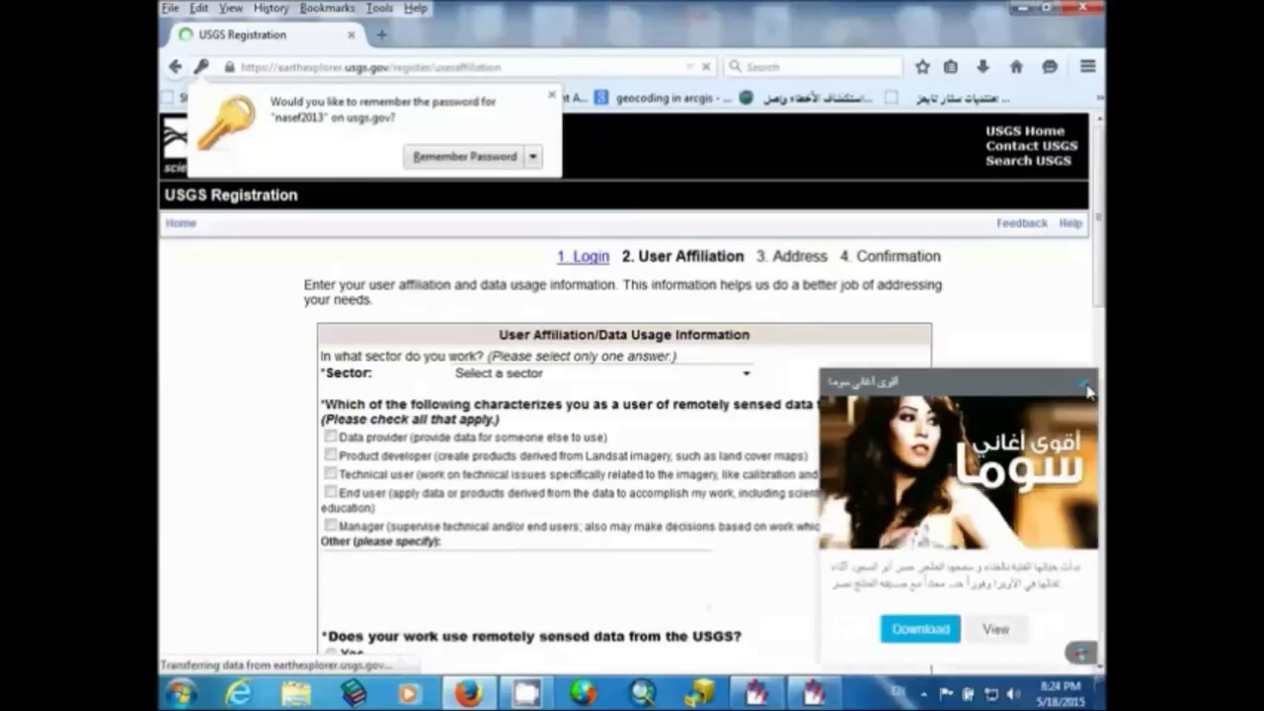
pyautogui.click(1083, 384)
pyautogui.click(743, 374)
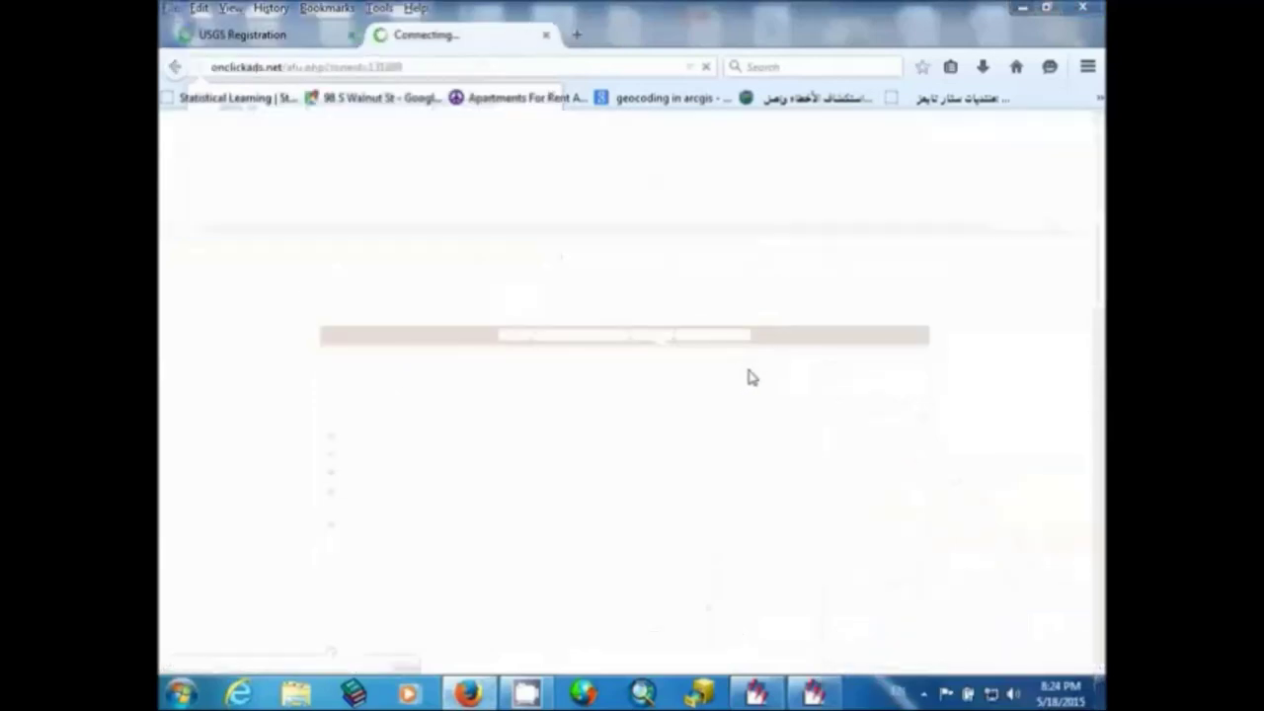
pyautogui.click(545, 35)
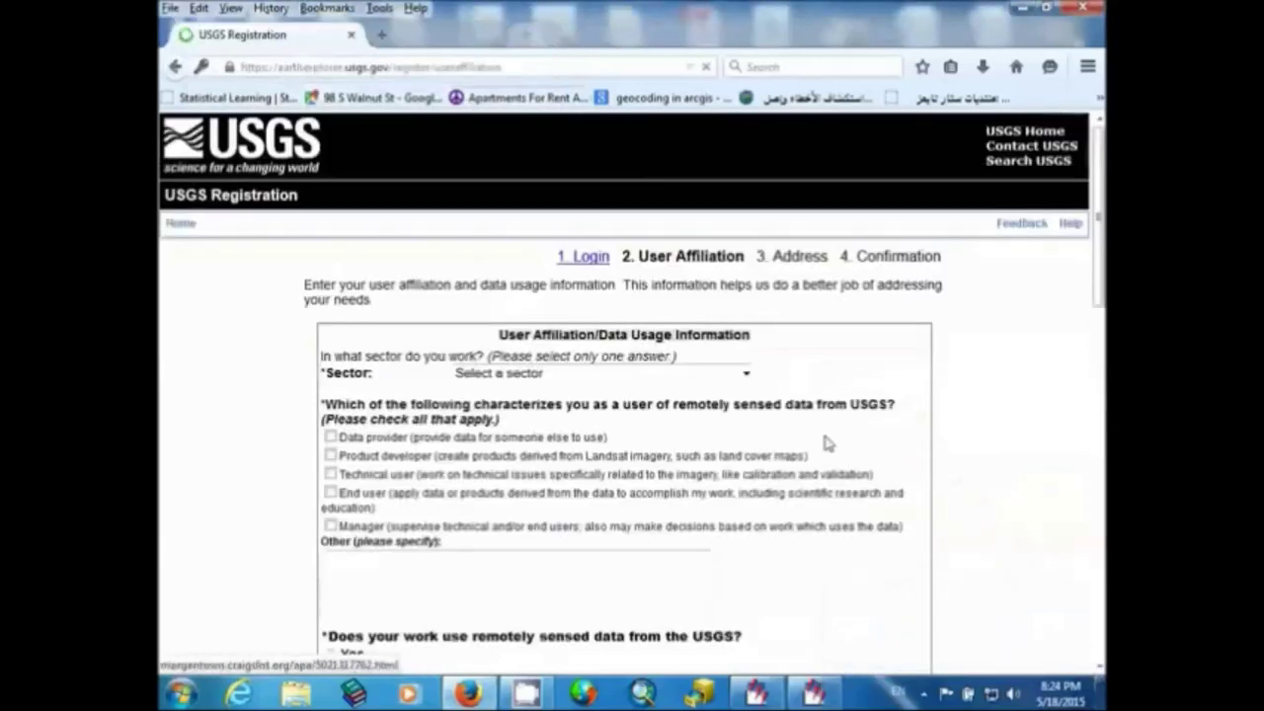
pyautogui.click(749, 375)
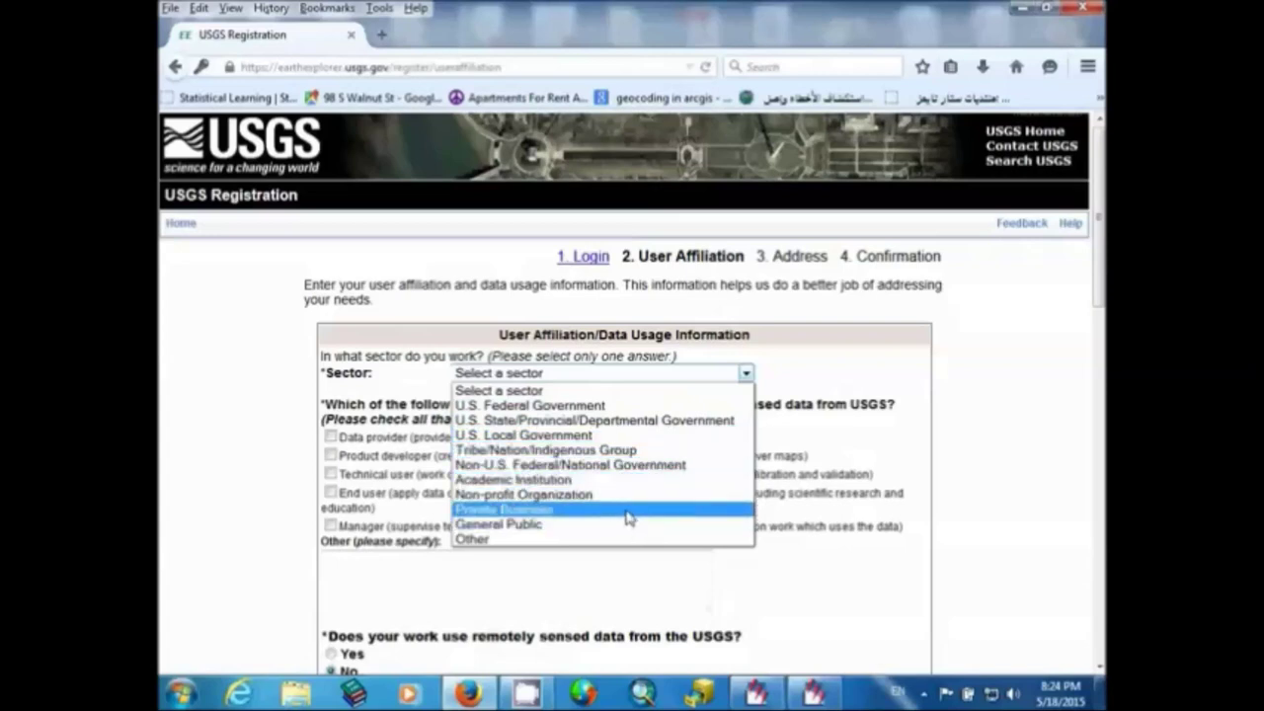
pyautogui.click(617, 483)
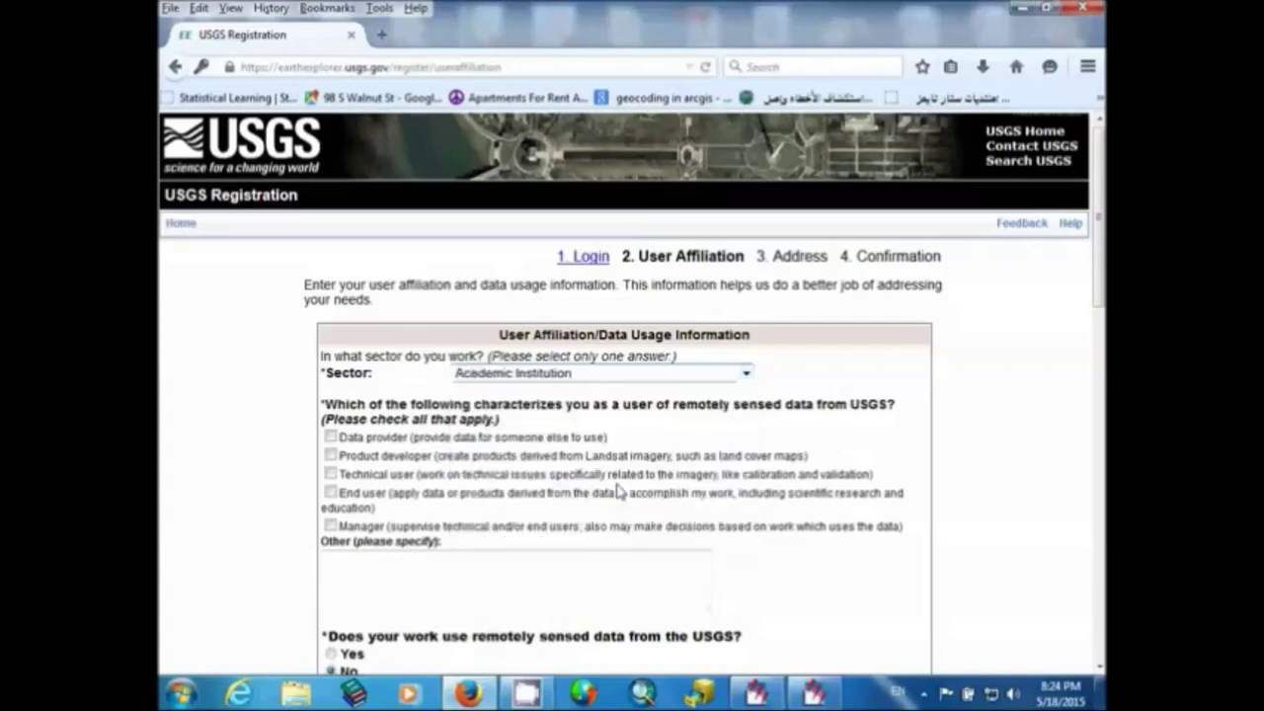
pyautogui.scroll(-2, 768, 485)
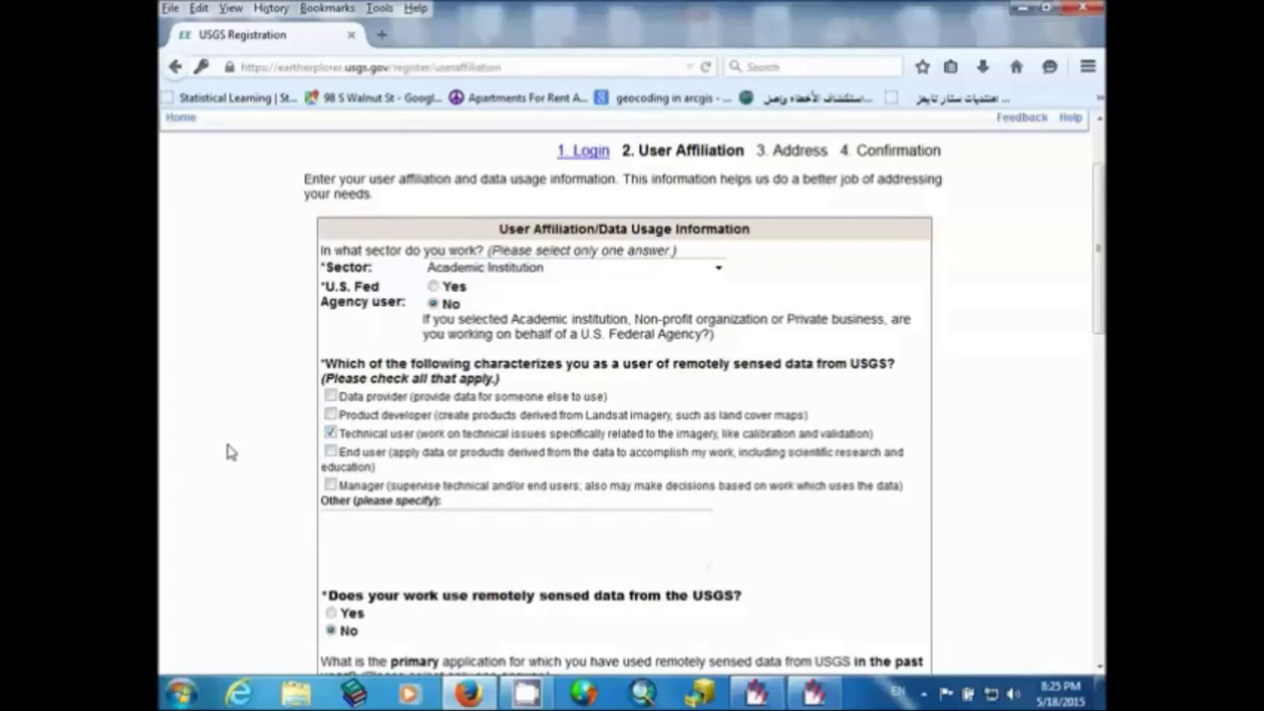
# Step: Answer Yes to using USGS remotely sensed data
pyautogui.scroll(-2, 227, 451)
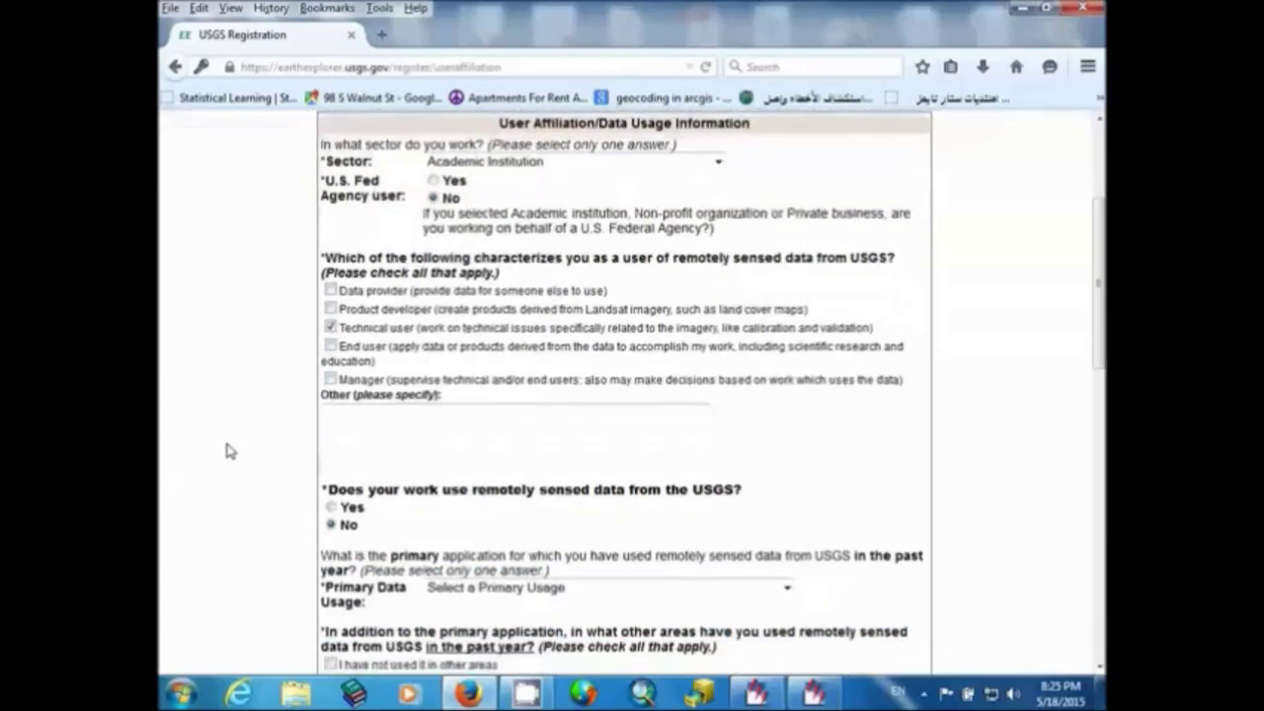
pyautogui.scroll(-2, 227, 451)
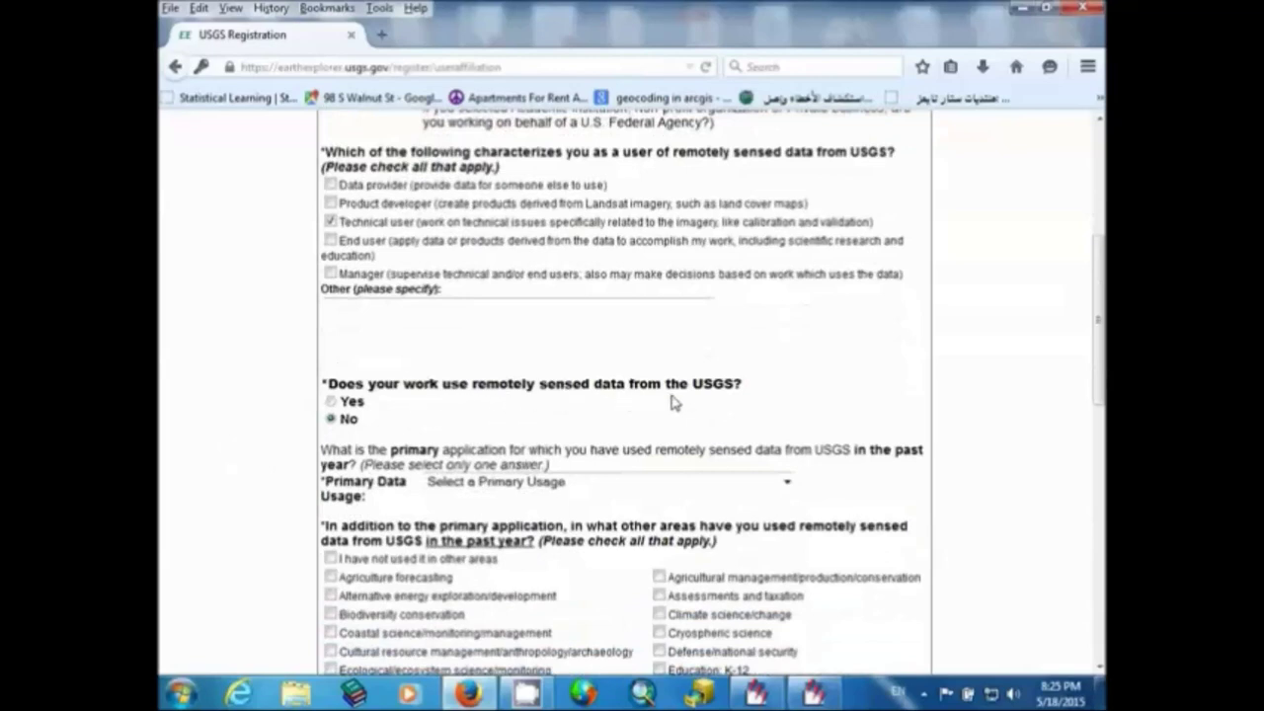
pyautogui.click(345, 403)
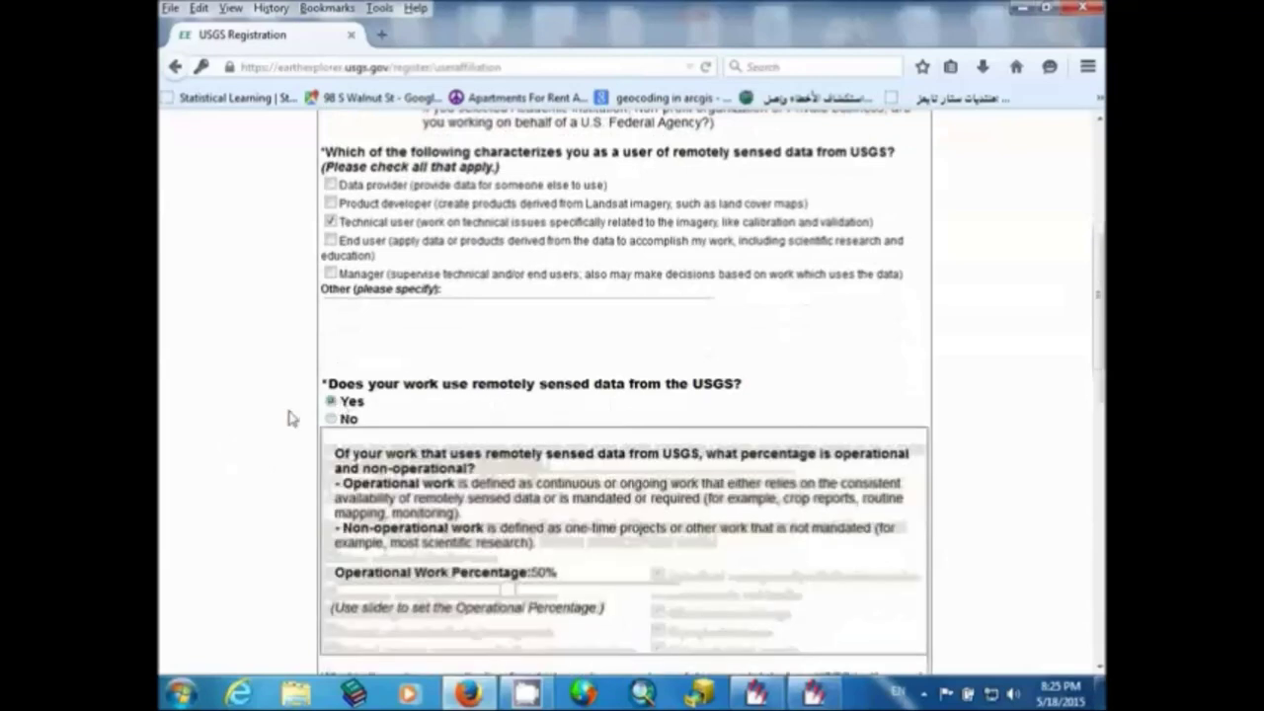
# Step: Tick Ecological science, Education, Energy/minerals exploration, Geology, Public health and Water resources
pyautogui.scroll(-2, 216, 399)
pyautogui.scroll(-5, 216, 400)
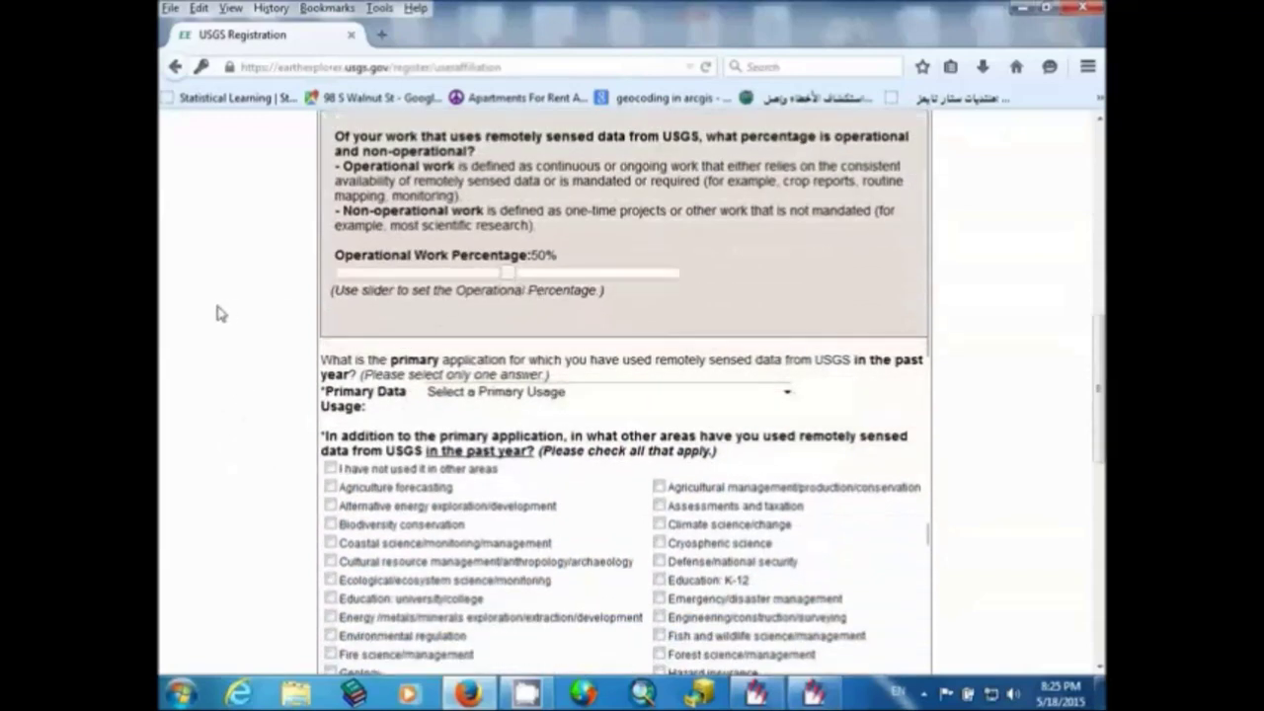
pyautogui.scroll(-2, 219, 316)
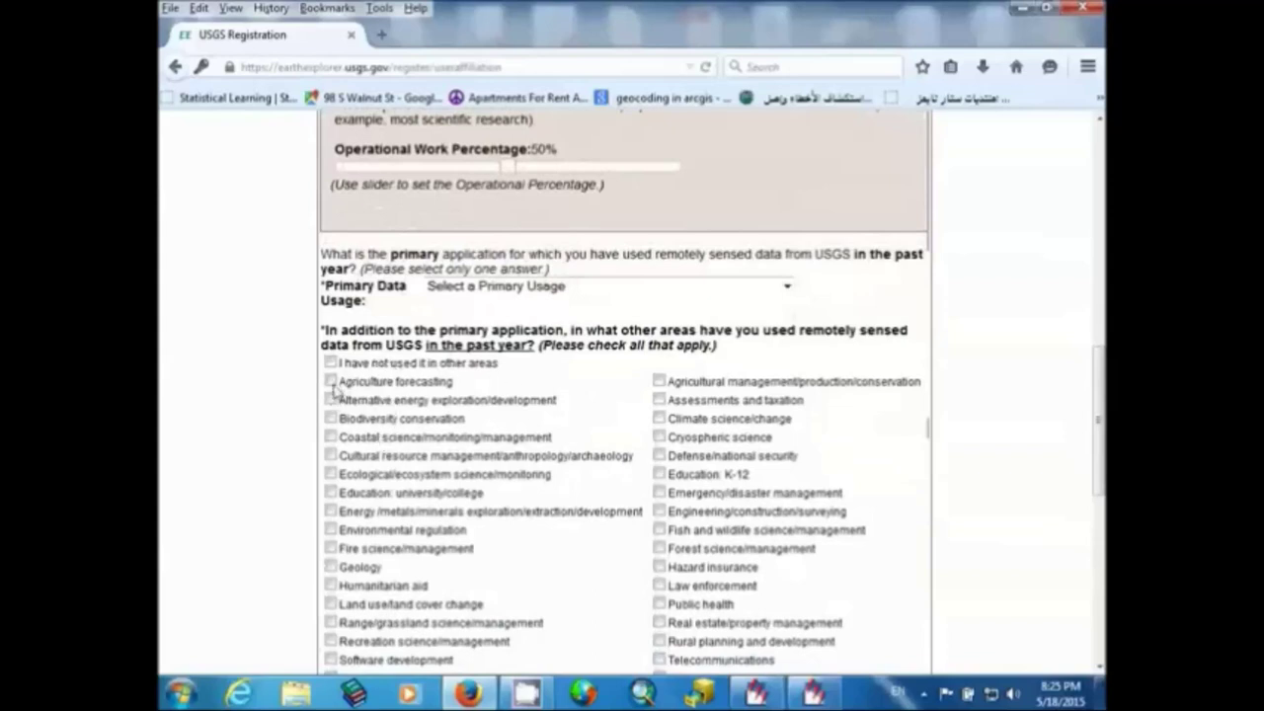
pyautogui.click(331, 473)
pyautogui.click(330, 492)
pyautogui.click(331, 512)
pyautogui.scroll(-5, 227, 478)
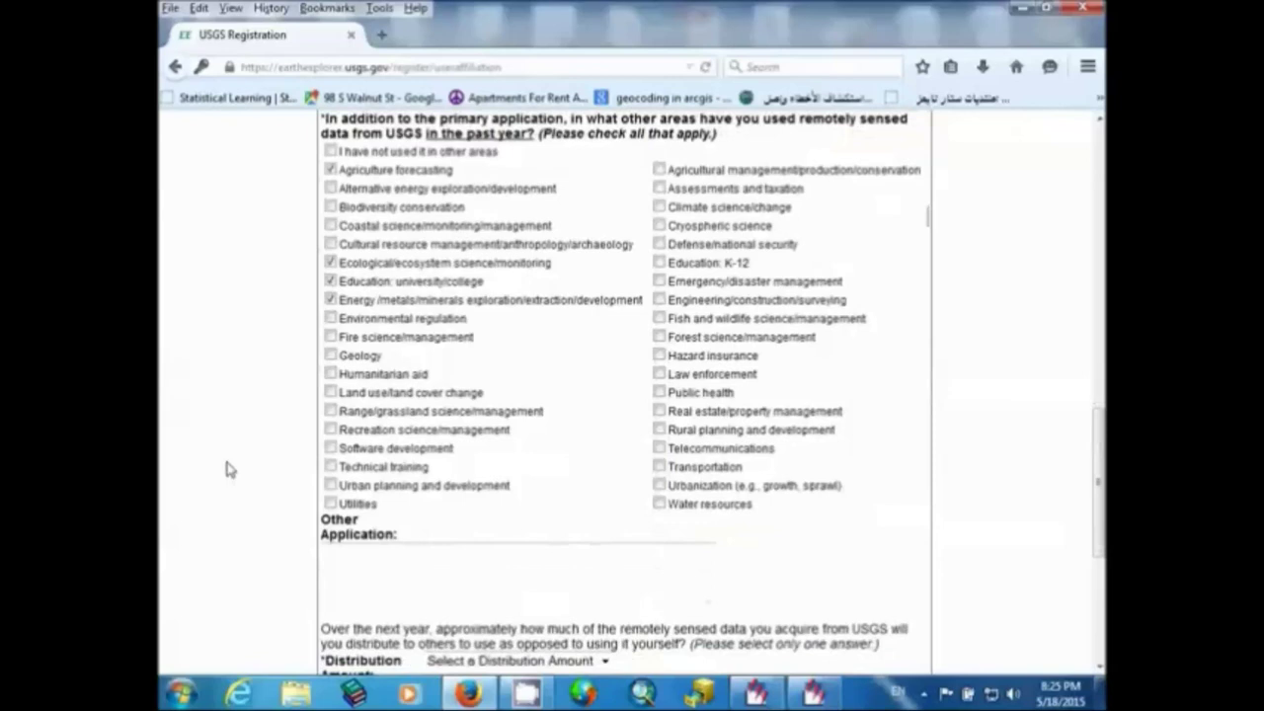
pyautogui.scroll(-2, 227, 469)
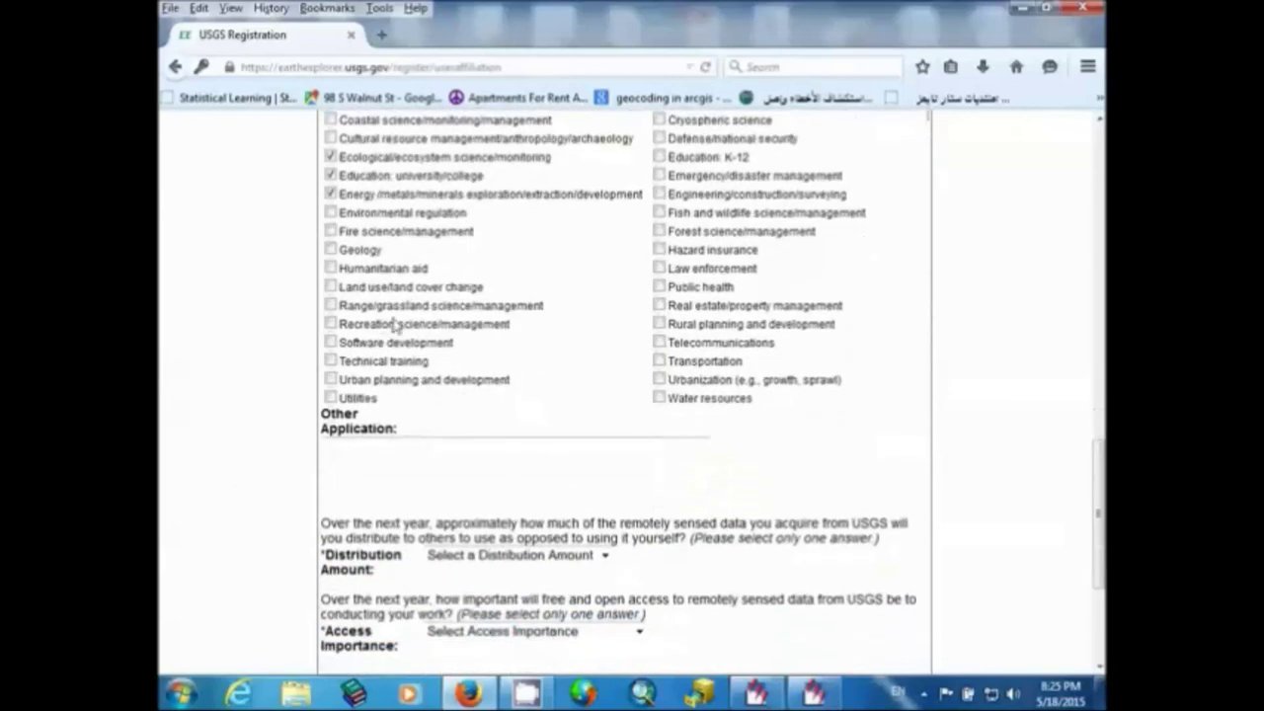
pyautogui.click(331, 249)
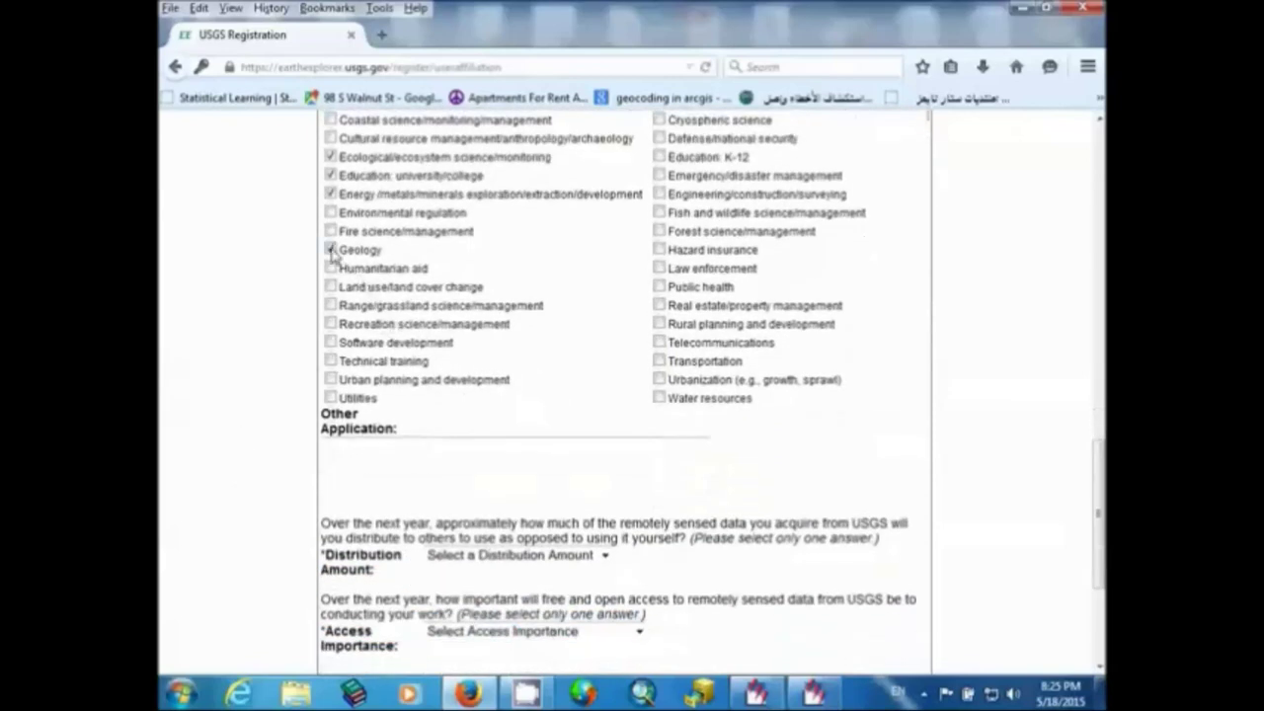
pyautogui.click(660, 287)
pyautogui.scroll(-2, 219, 395)
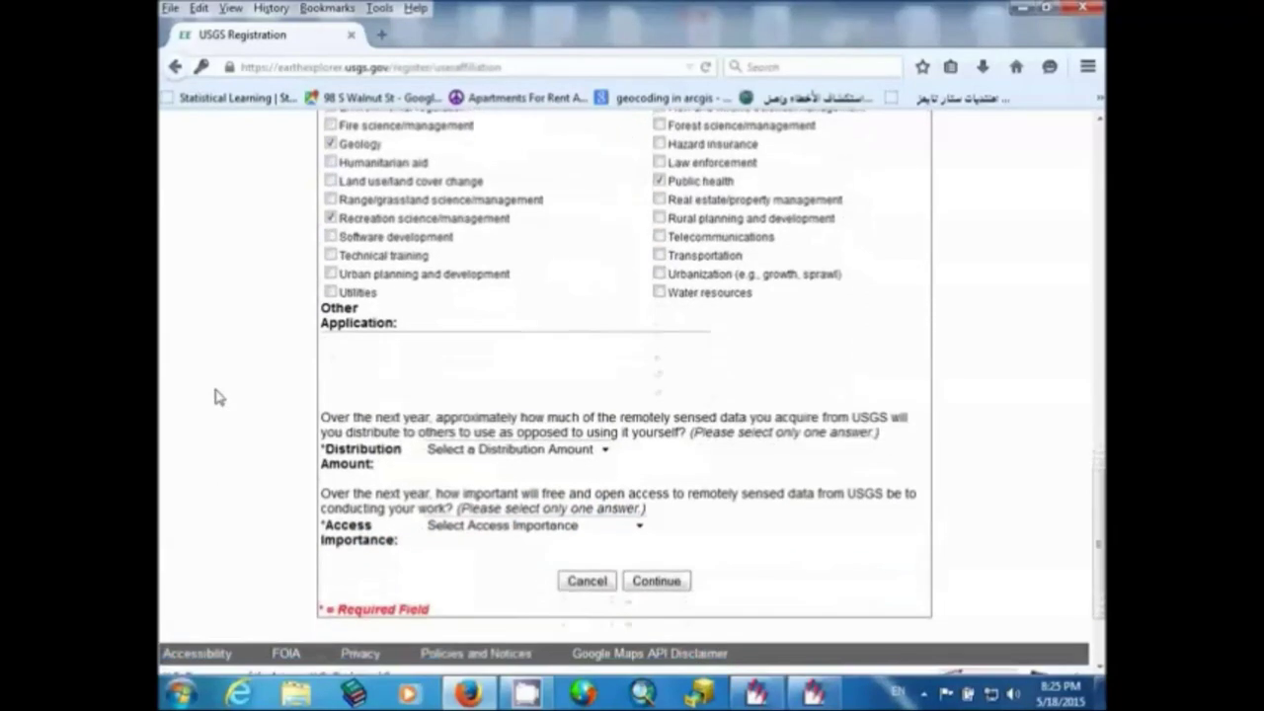
pyautogui.scroll(-2, 219, 396)
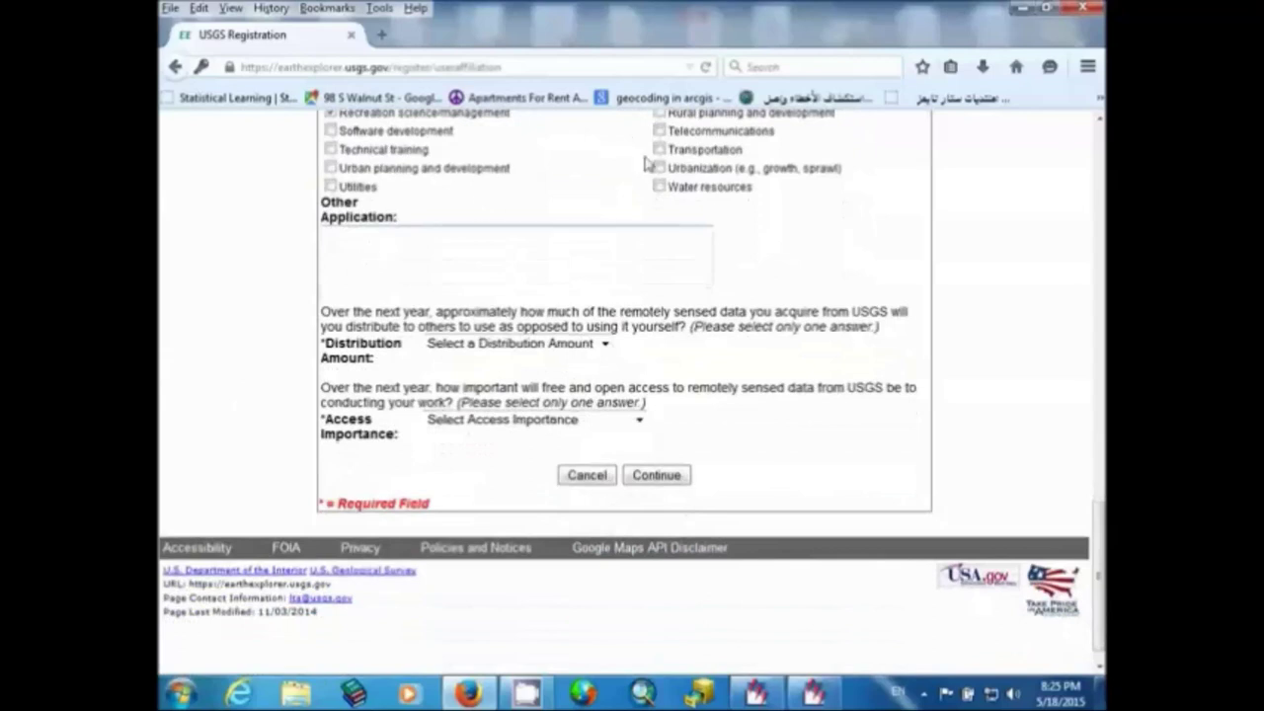
pyautogui.click(659, 187)
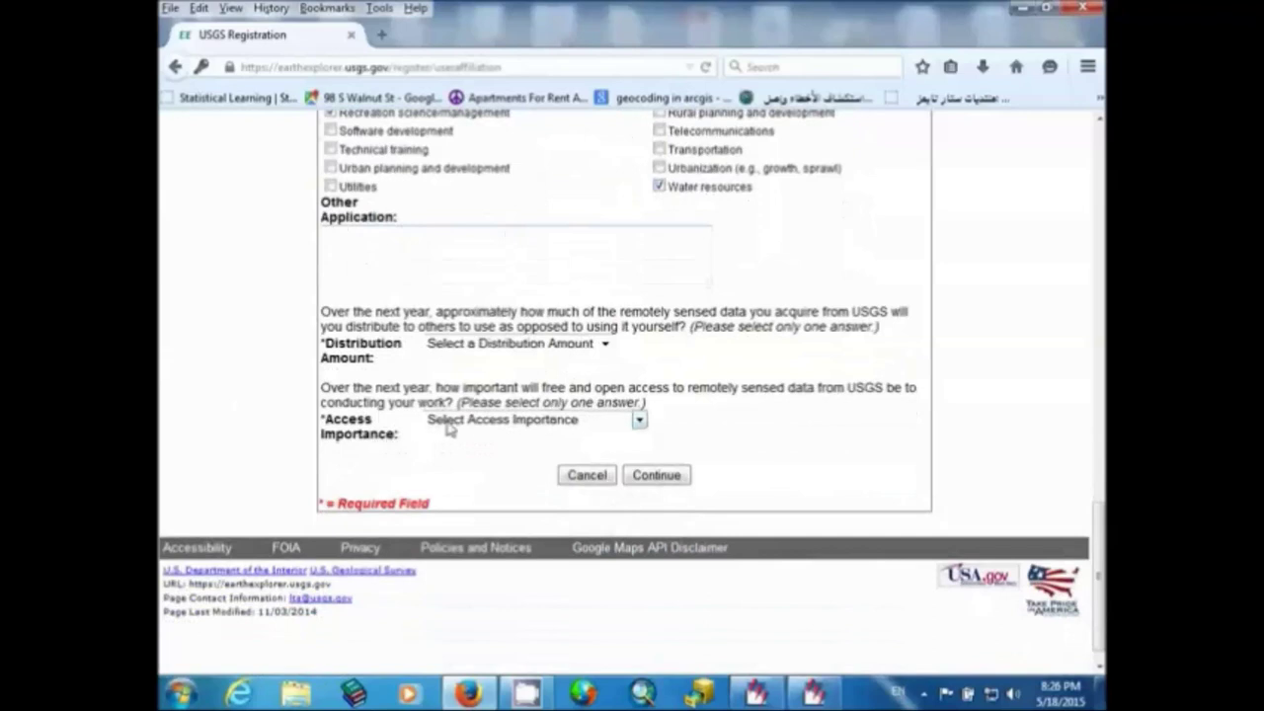
# Step: Set Distribution Amount to All of the data and Access Importance to Very Important
pyautogui.click(604, 346)
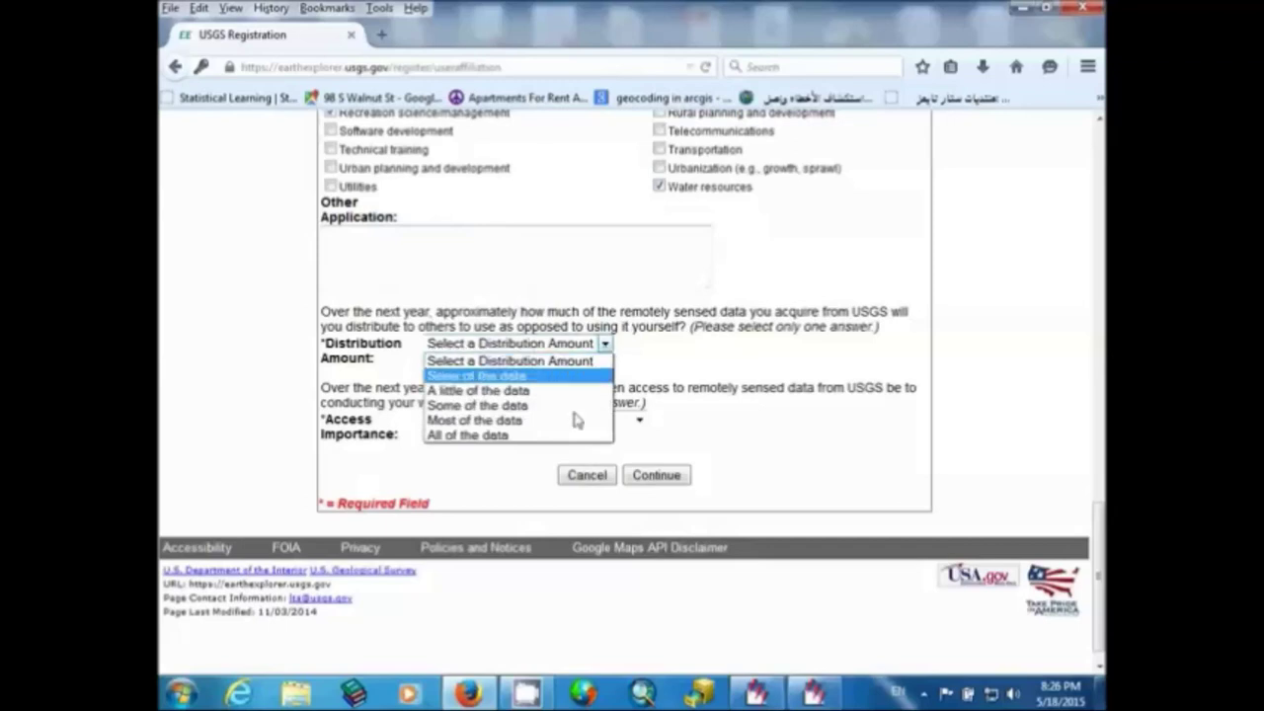
pyautogui.click(561, 444)
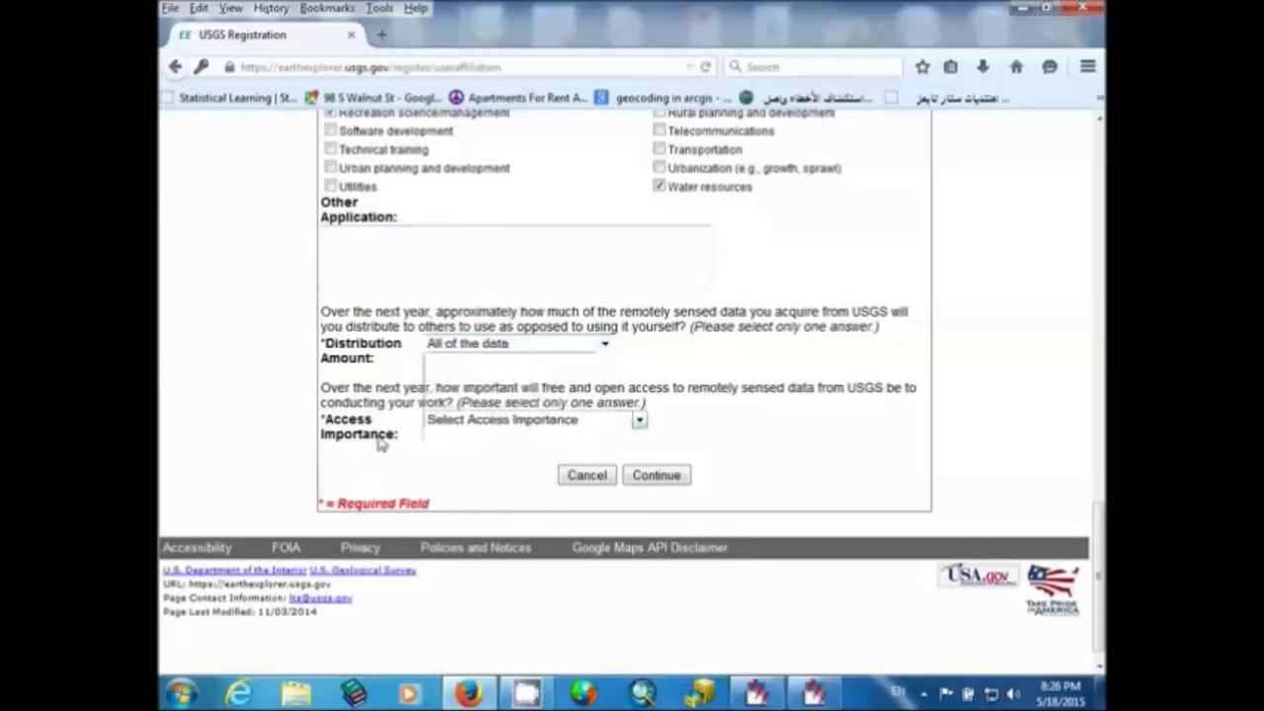
pyautogui.click(641, 421)
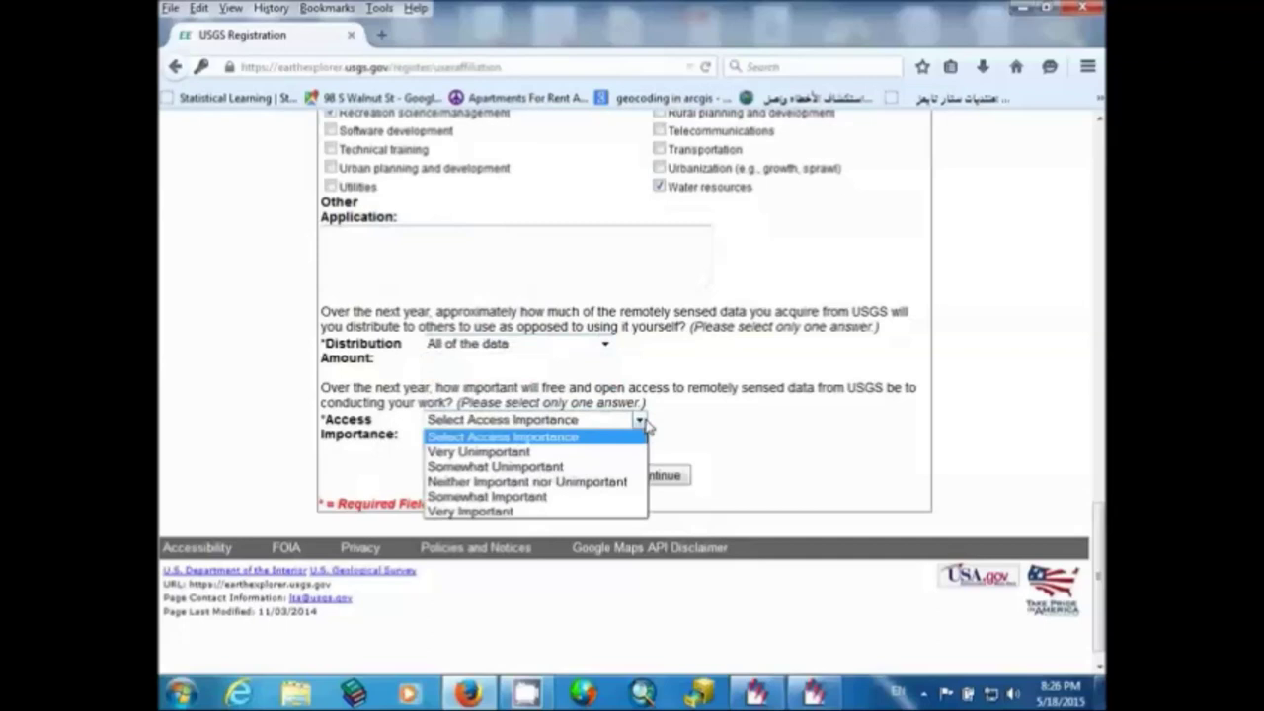
pyautogui.click(564, 512)
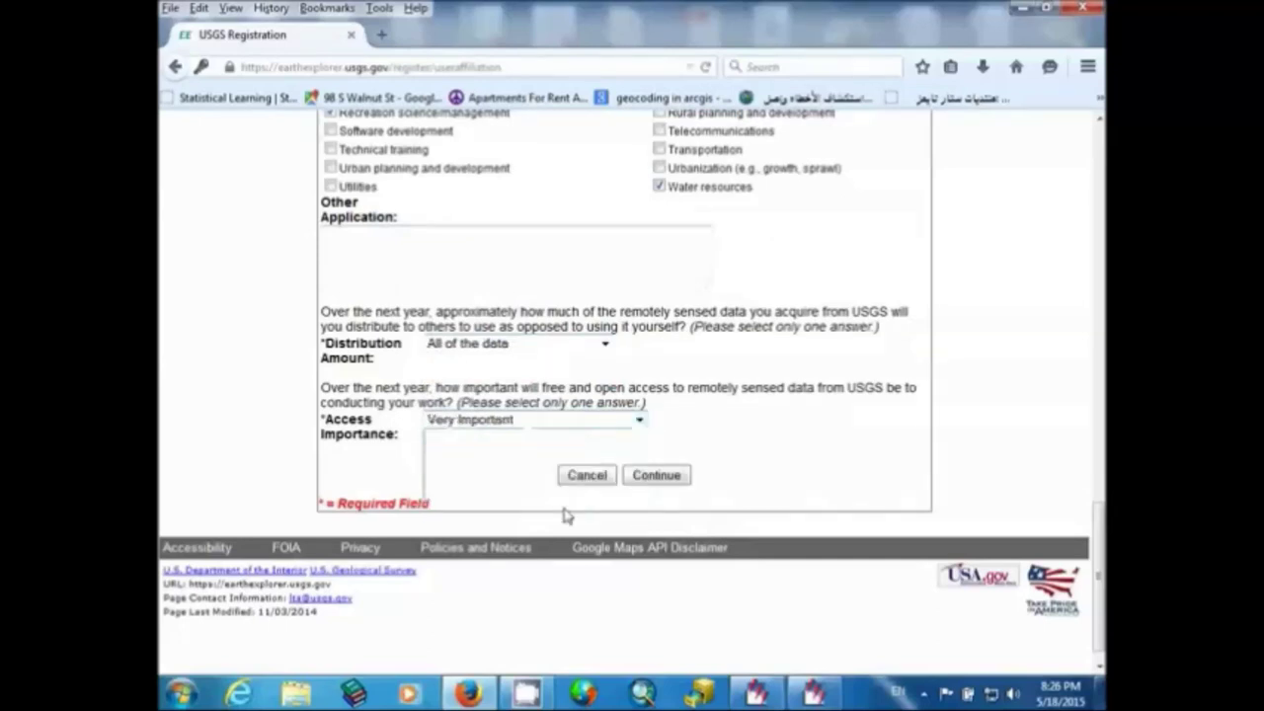
# Step: Submit the affiliation answers and re-select Academic Institution as the sector
pyautogui.click(671, 480)
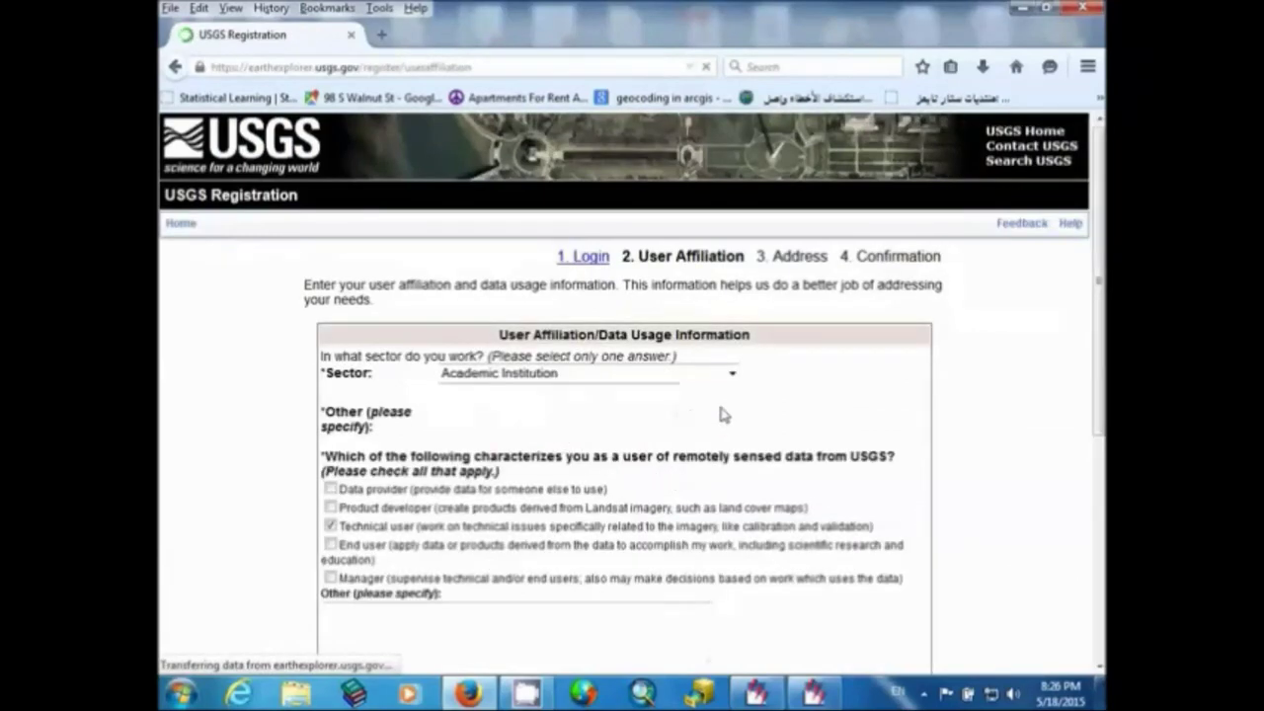
pyautogui.click(731, 375)
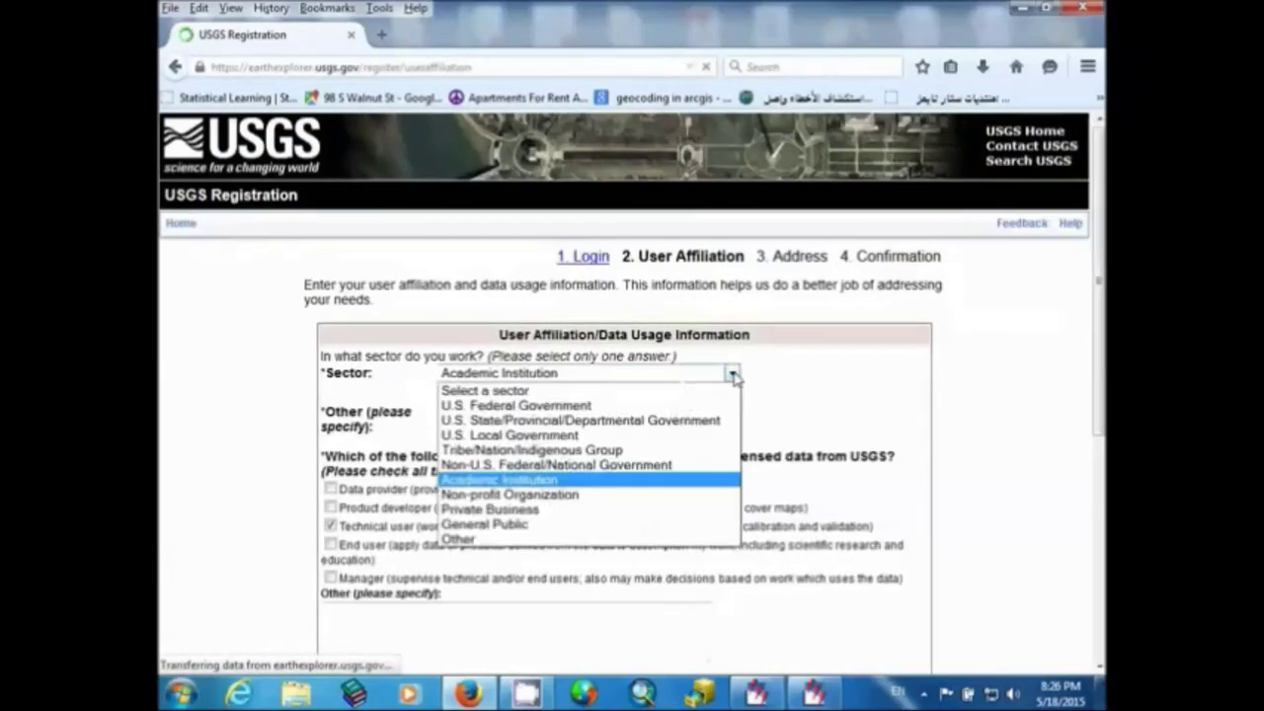
pyautogui.click(648, 483)
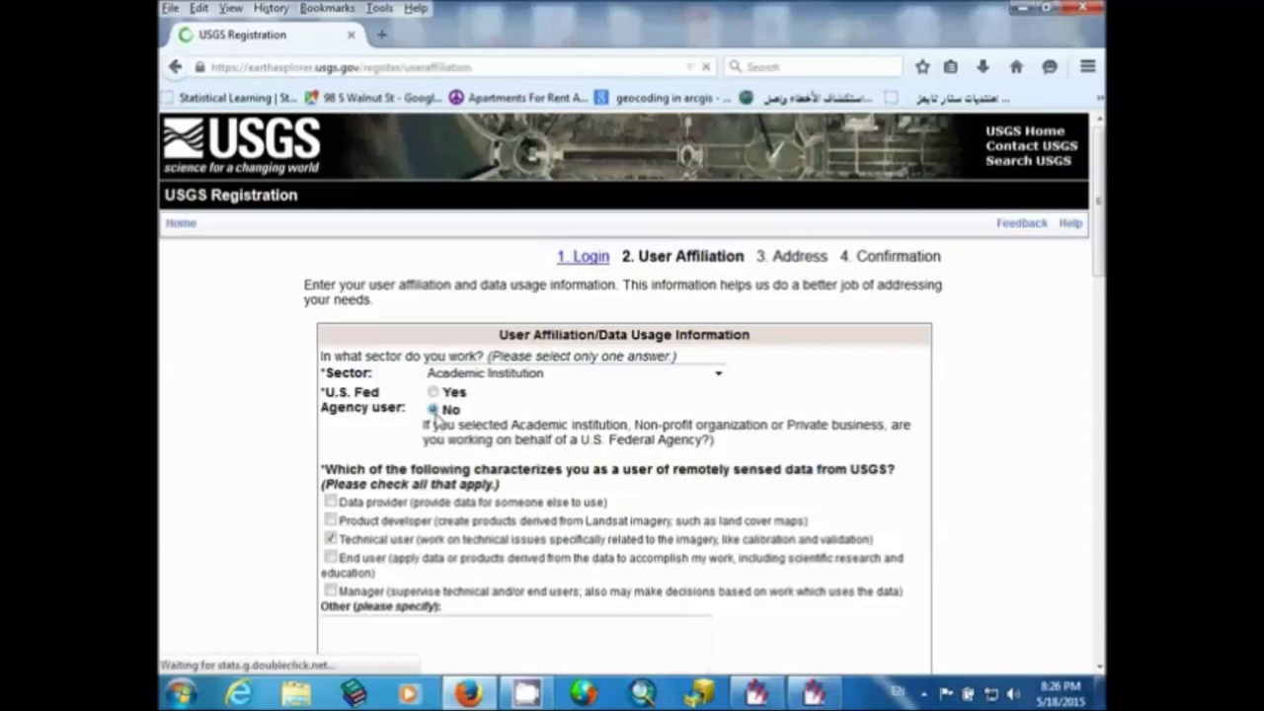
# Step: Choose Agriculture forecasting as the Primary Data Usage
pyautogui.scroll(-4, 235, 446)
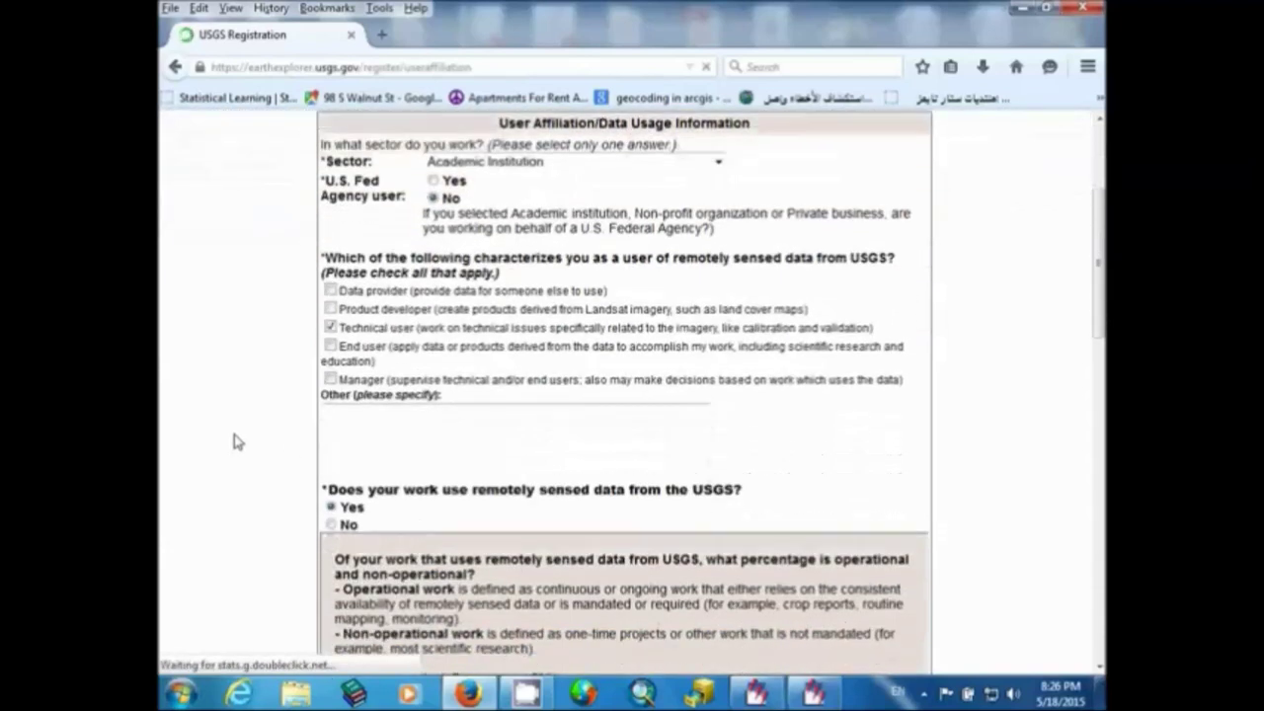
pyautogui.scroll(-4, 235, 441)
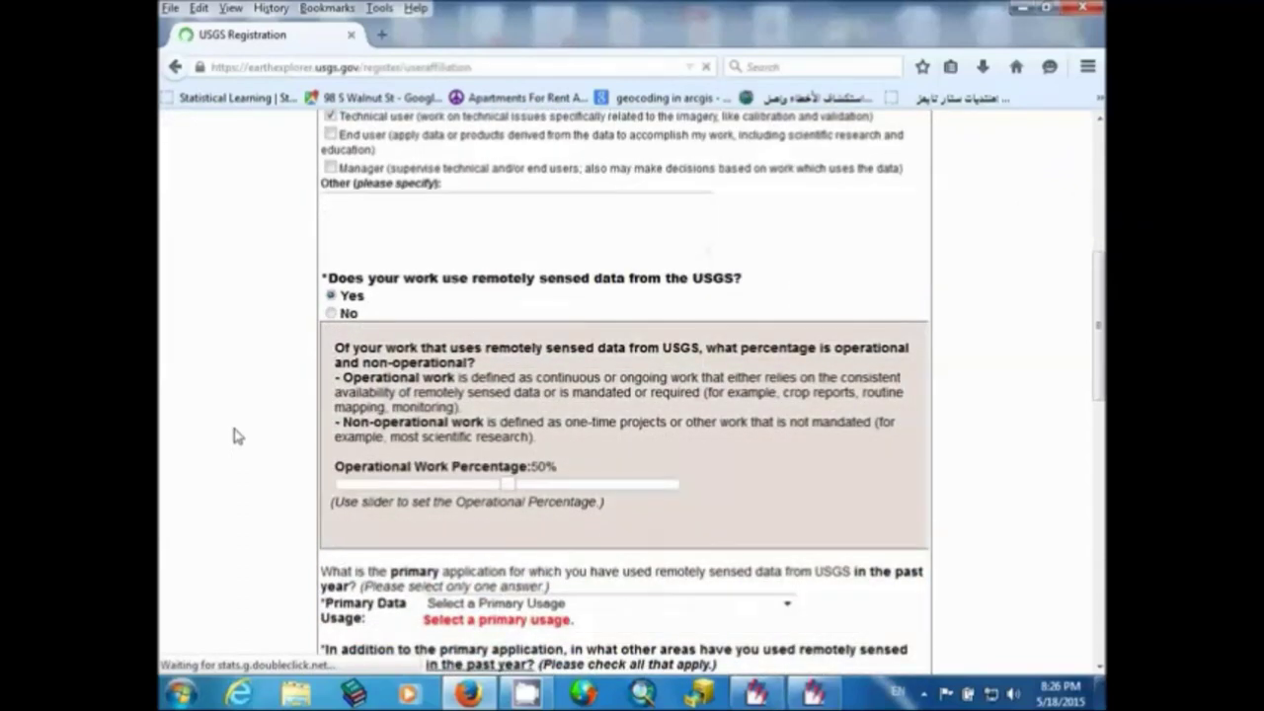
pyautogui.scroll(-4, 234, 438)
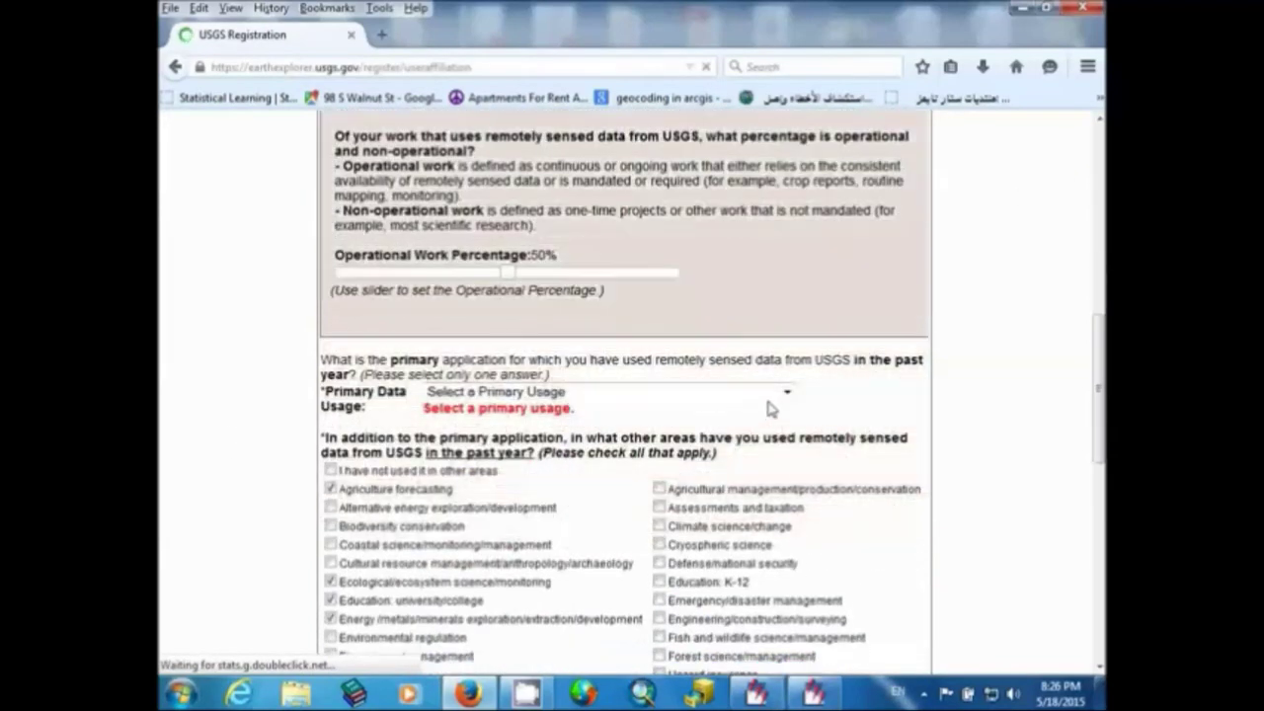
pyautogui.click(787, 393)
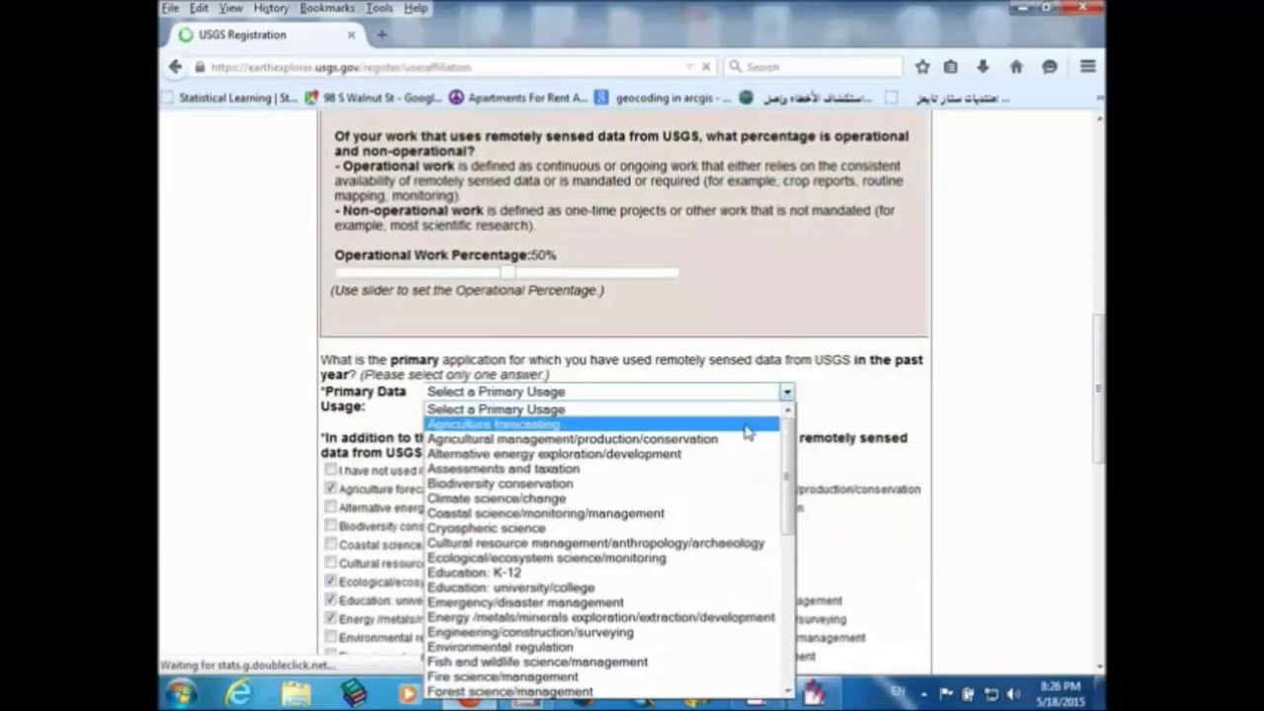
pyautogui.click(745, 425)
pyautogui.scroll(-10, 163, 454)
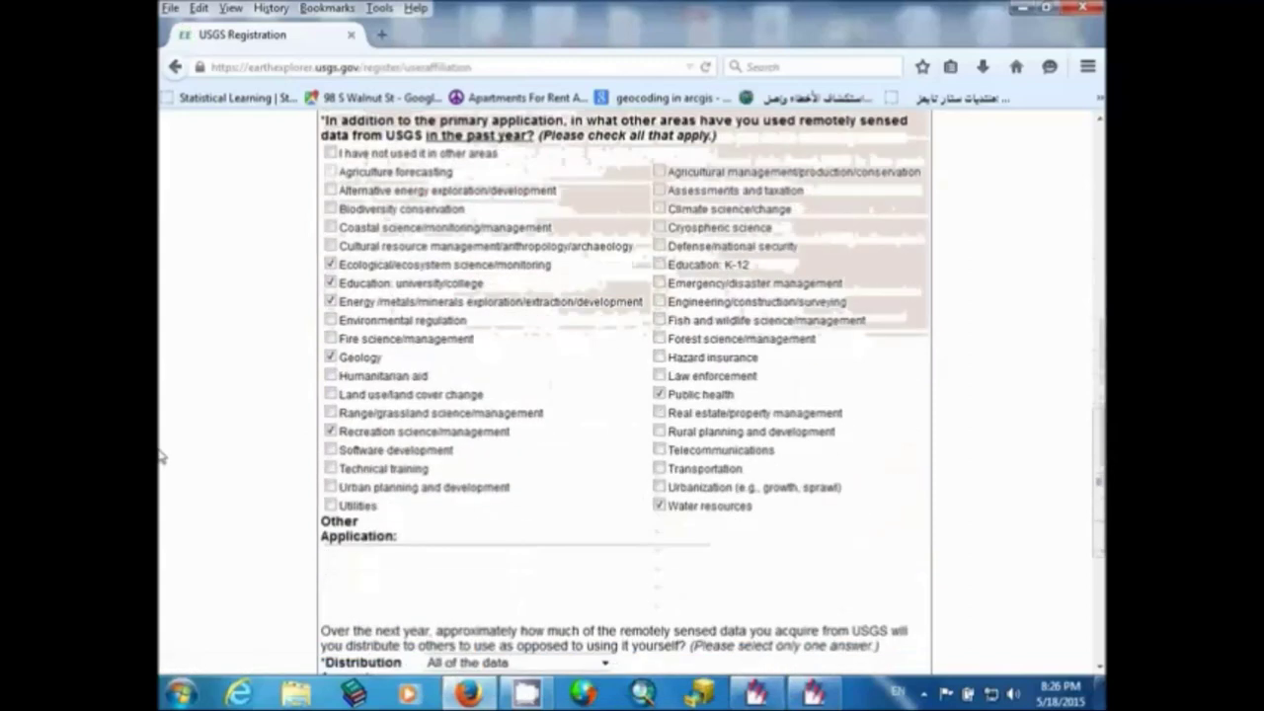
pyautogui.scroll(-3, 163, 454)
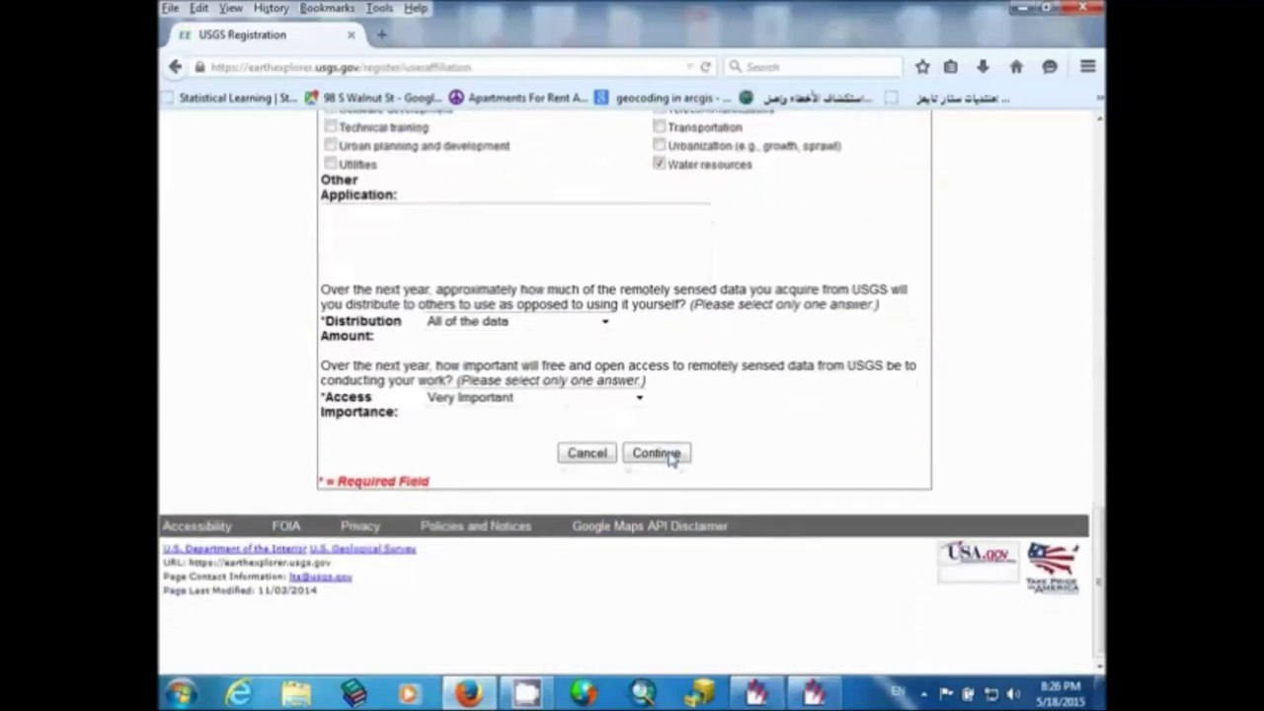
# Step: Submit the affiliation step and fill the contact's first and last name from autocomplete suggestions
pyautogui.click(668, 454)
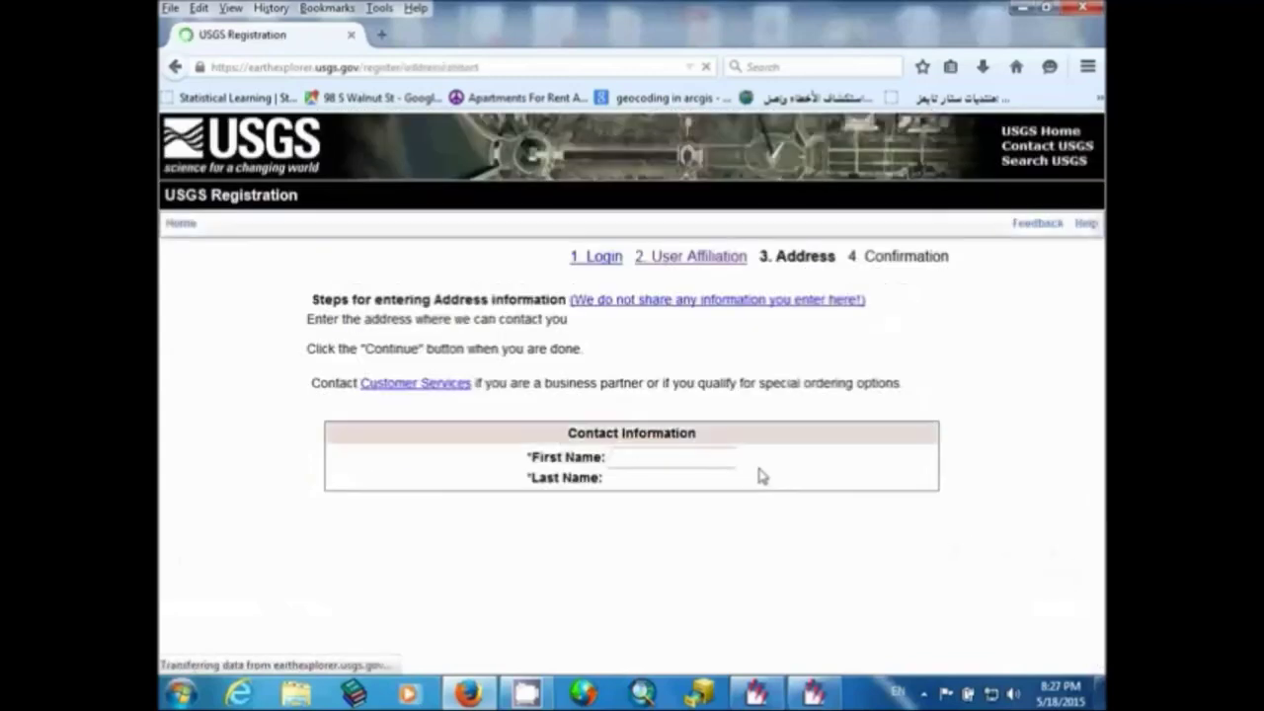
pyautogui.click(716, 461)
pyautogui.write('a')
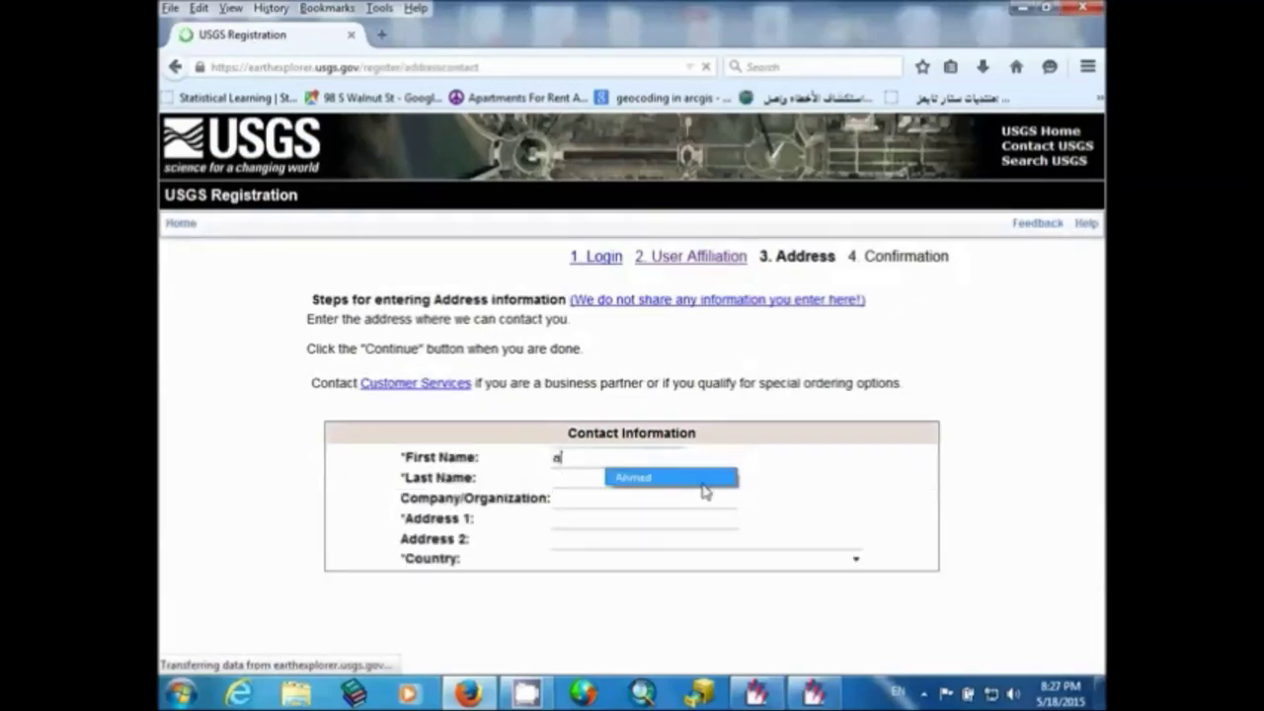
pyautogui.click(713, 484)
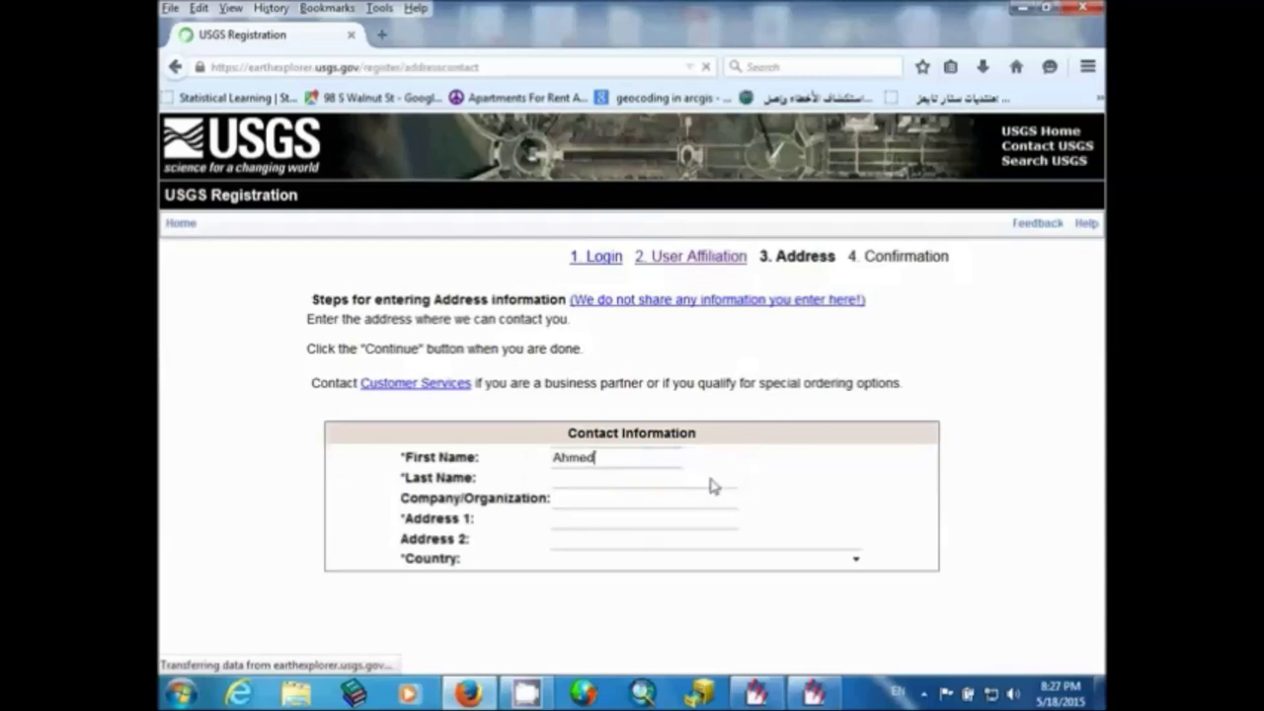
pyautogui.click(643, 488)
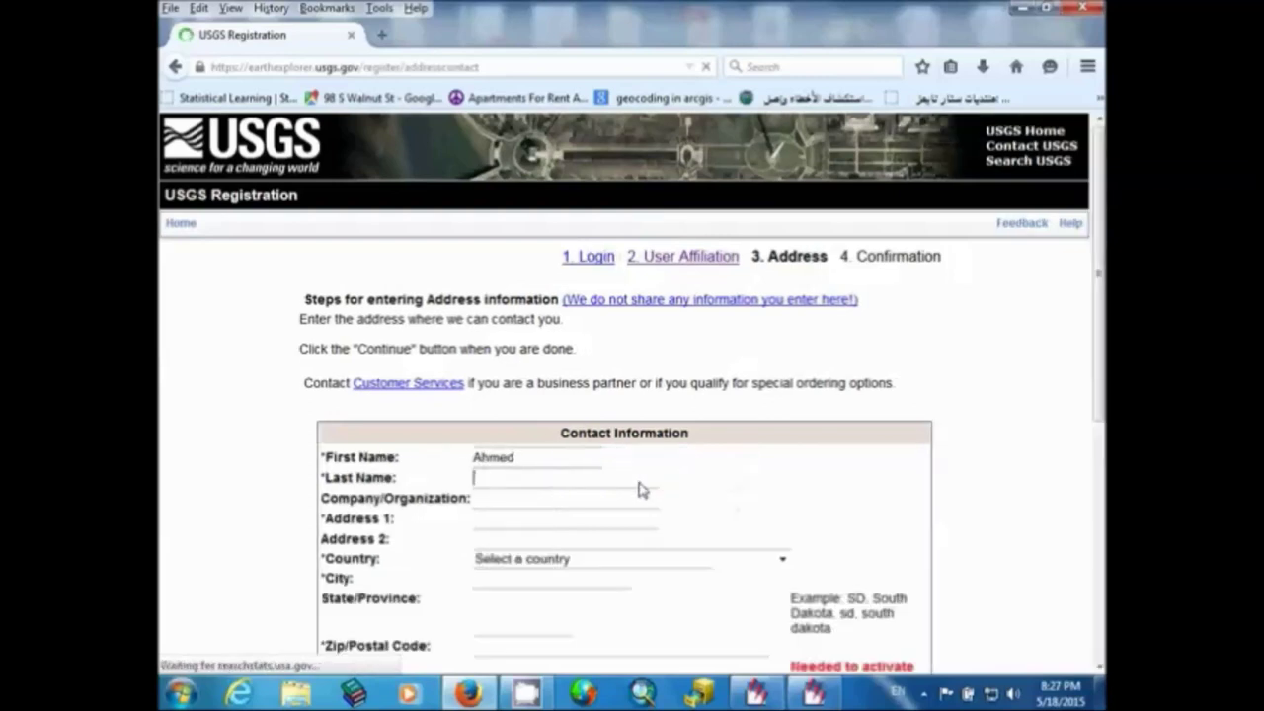
pyautogui.write('i')
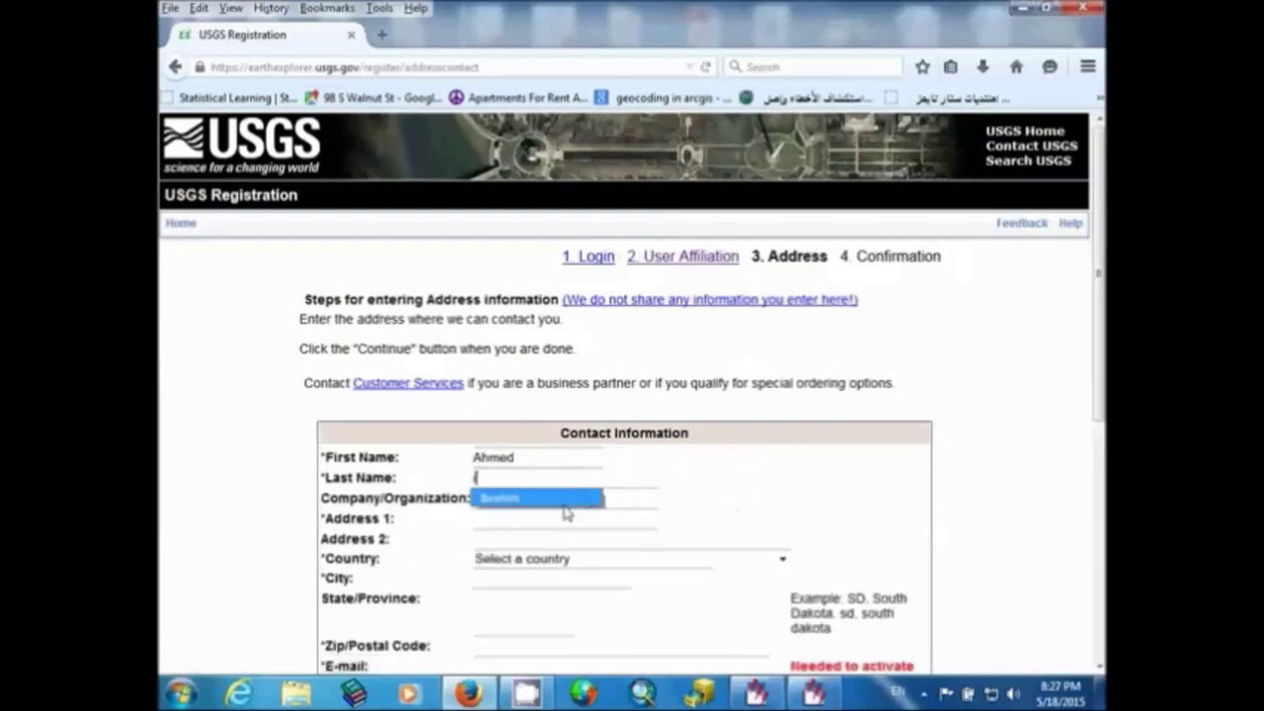
pyautogui.click(563, 504)
# Step: Enter Minia as the organization and start typing the first address line
pyautogui.click(564, 505)
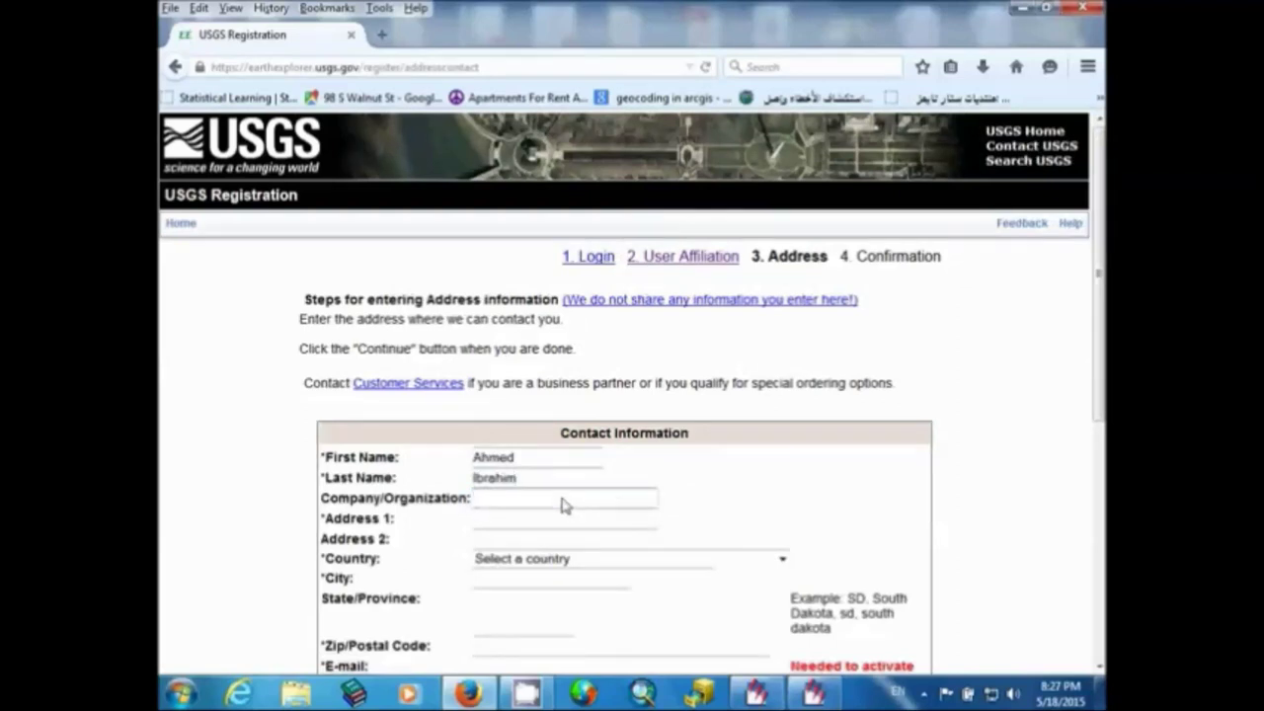
pyautogui.write('Minia university')
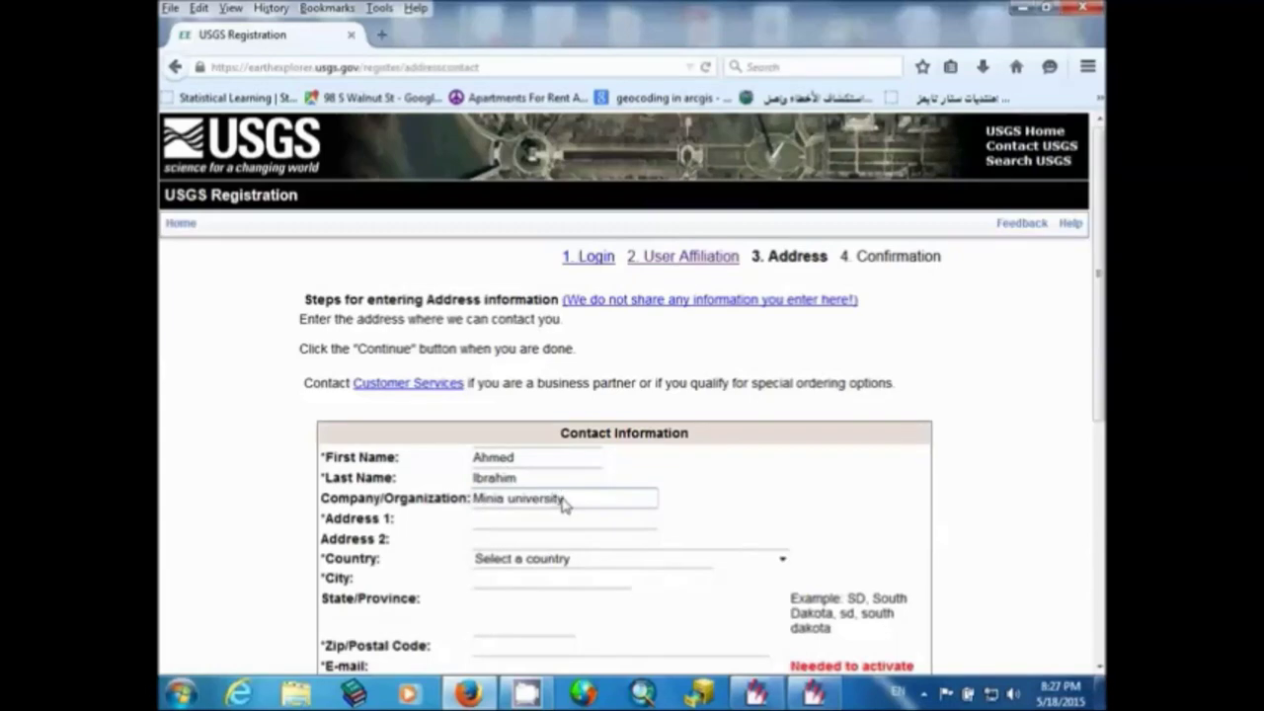
pyautogui.click(573, 526)
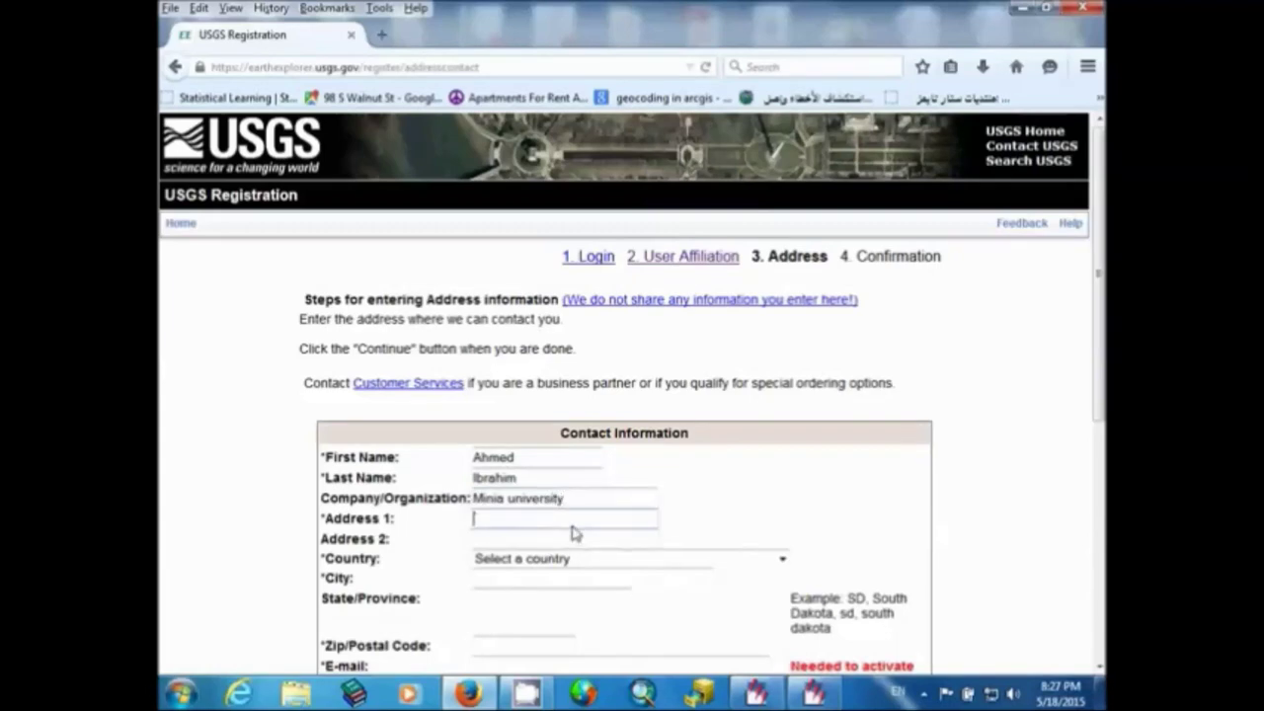
pyautogui.write('Minia Unive')
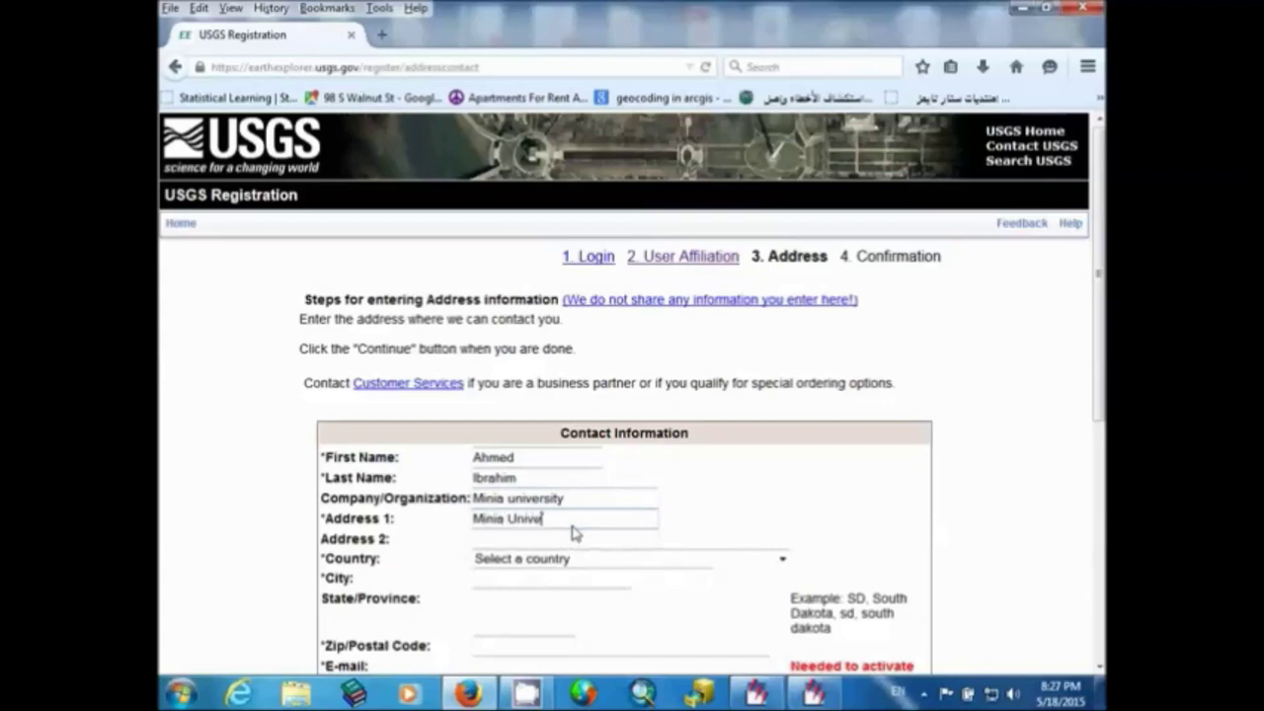
pyautogui.write('rsity, fac')
pyautogui.write('ulty of ')
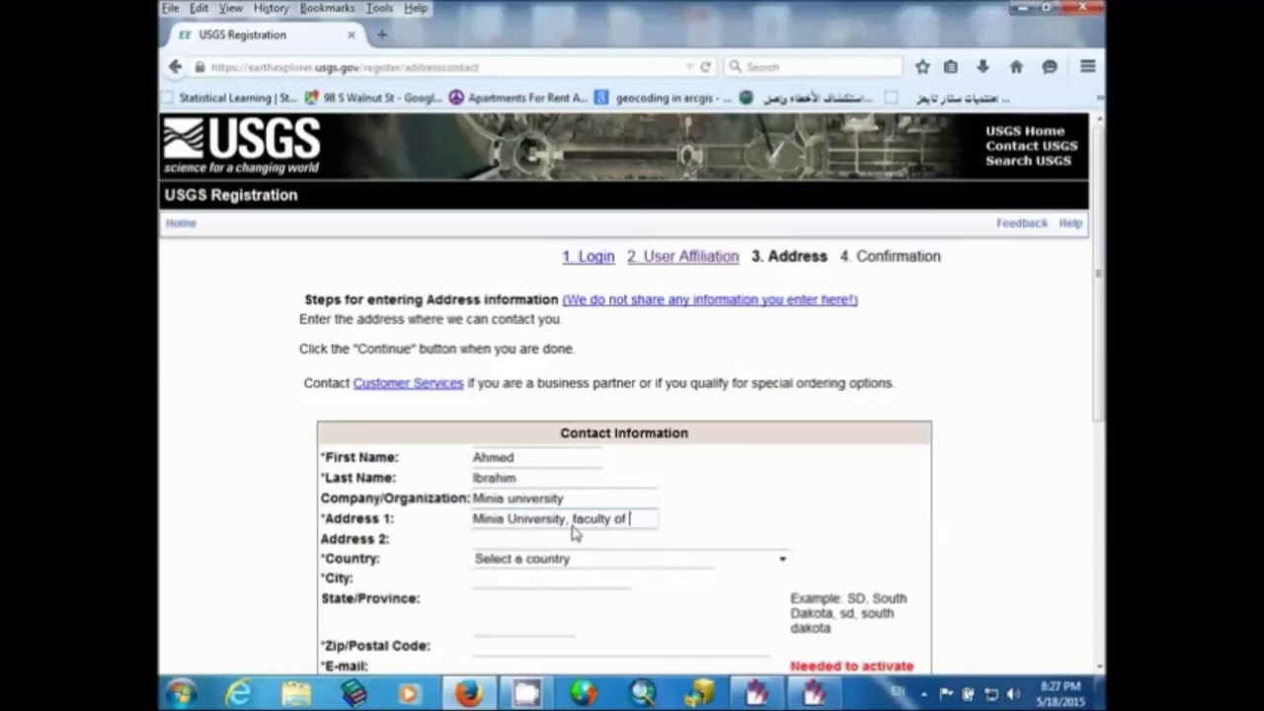
pyautogui.write('A')
pyautogui.scroll(-2, 661, 538)
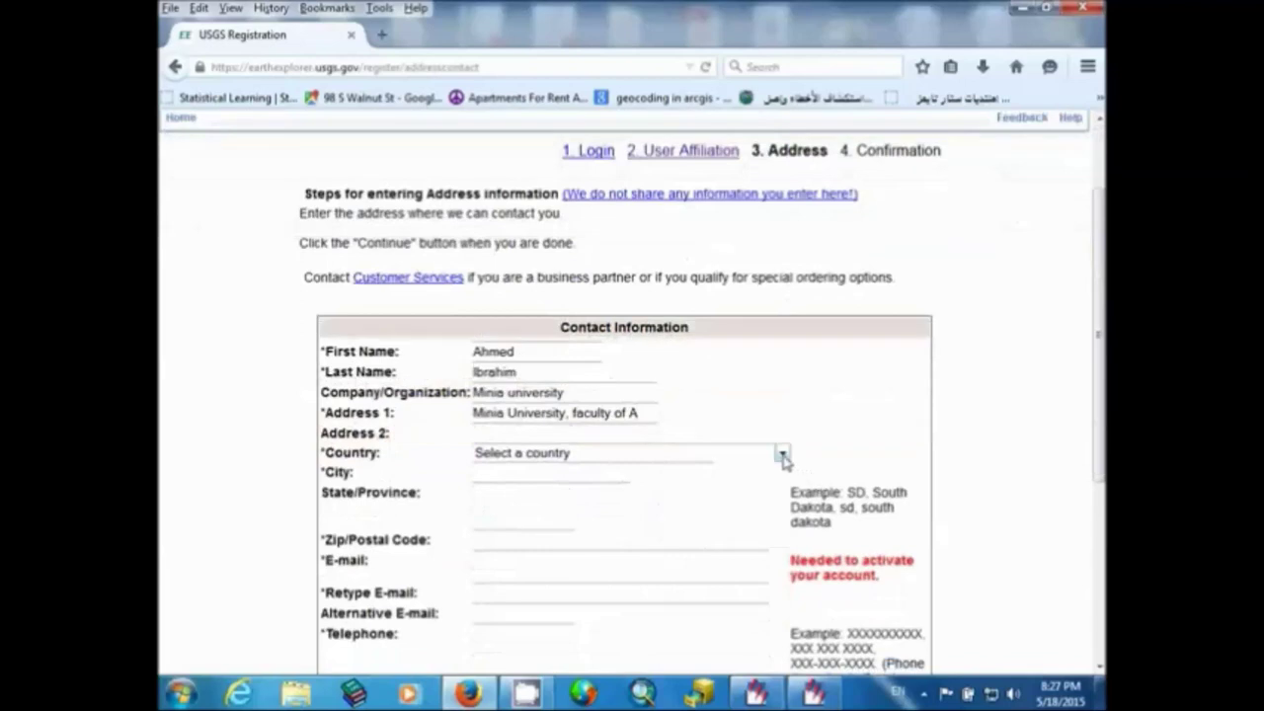
# Step: Choose EGYPT as the country in the Country dropdown
pyautogui.click(781, 456)
pyautogui.scroll(-12, 702, 395)
pyautogui.scroll(-14, 702, 388)
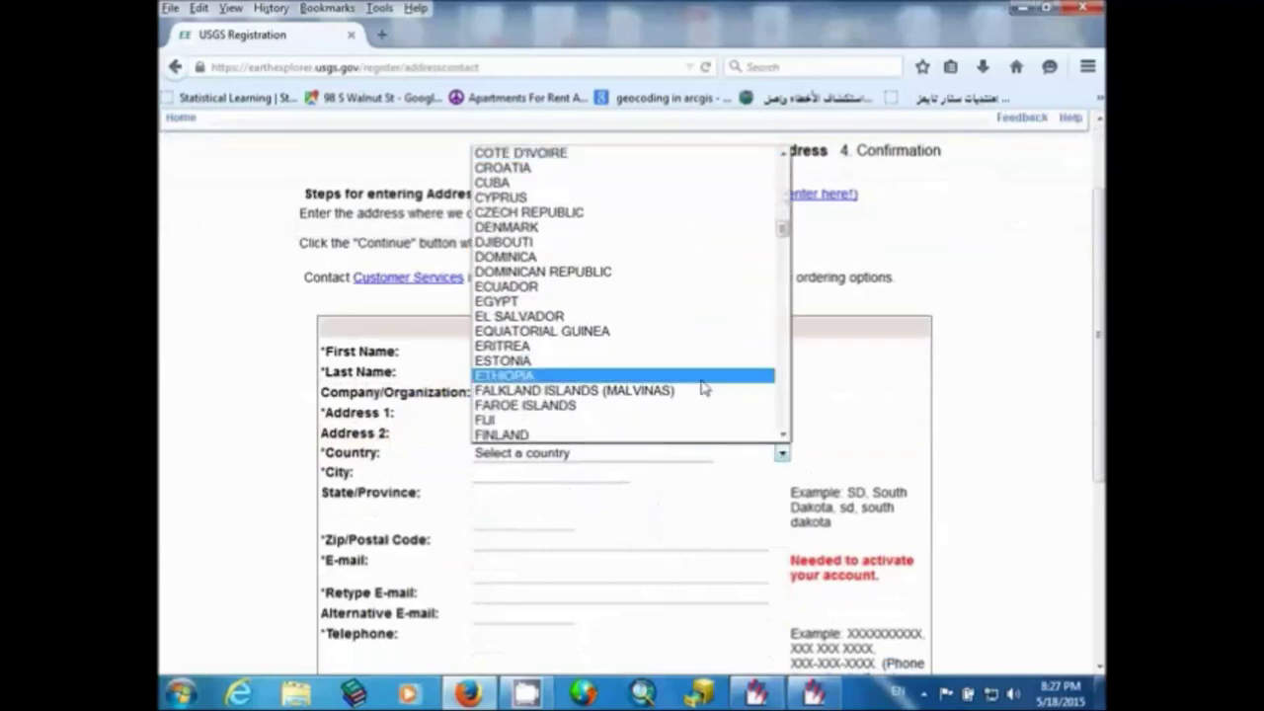
pyautogui.scroll(-10, 703, 387)
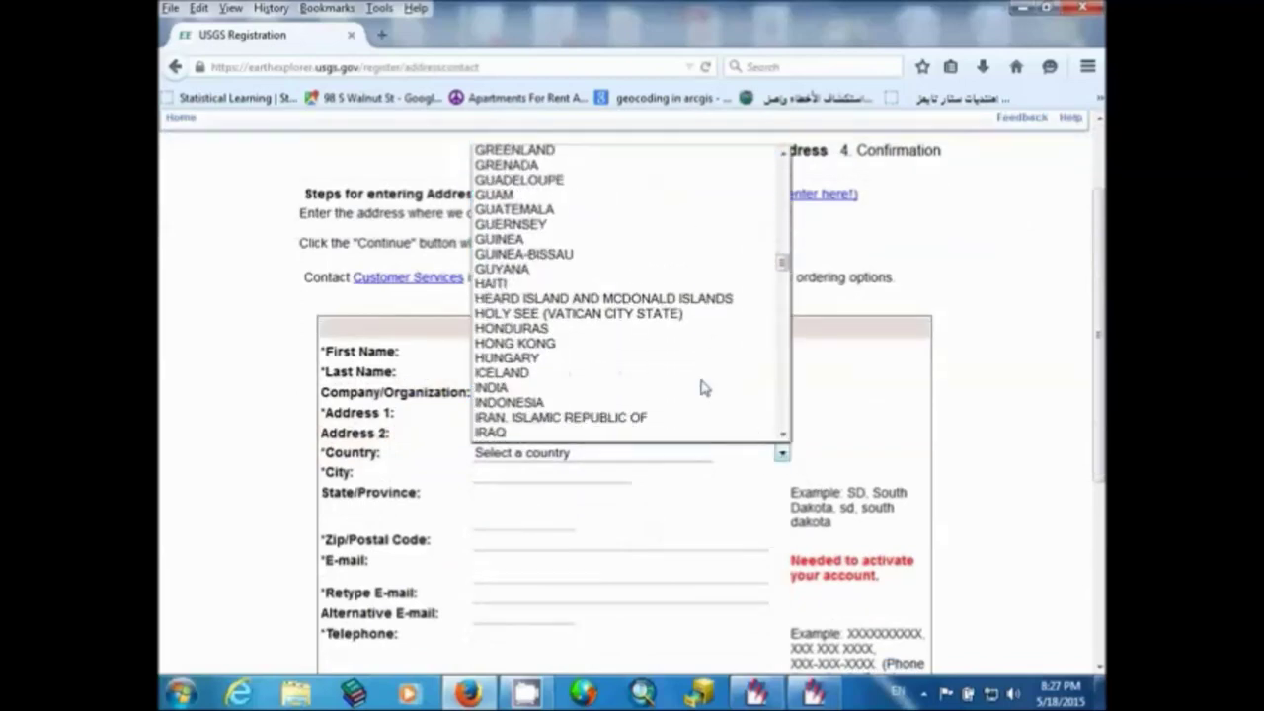
pyautogui.scroll(19, 703, 387)
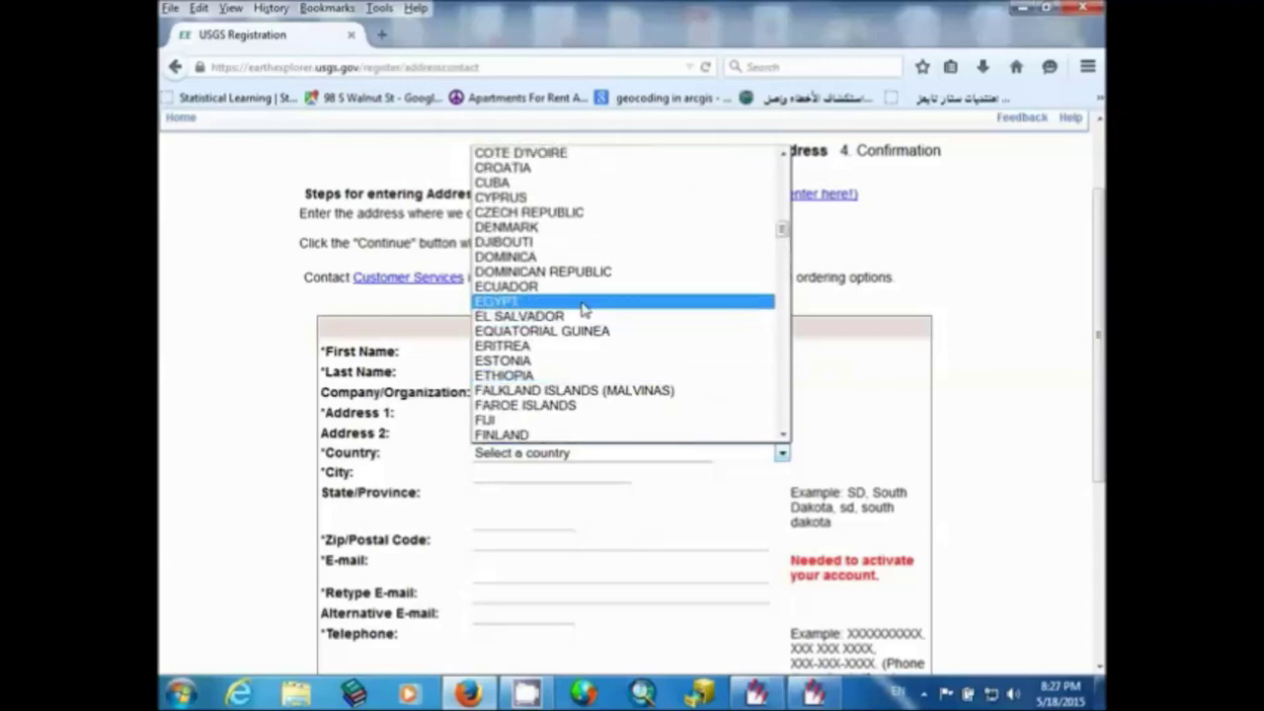
pyautogui.click(582, 302)
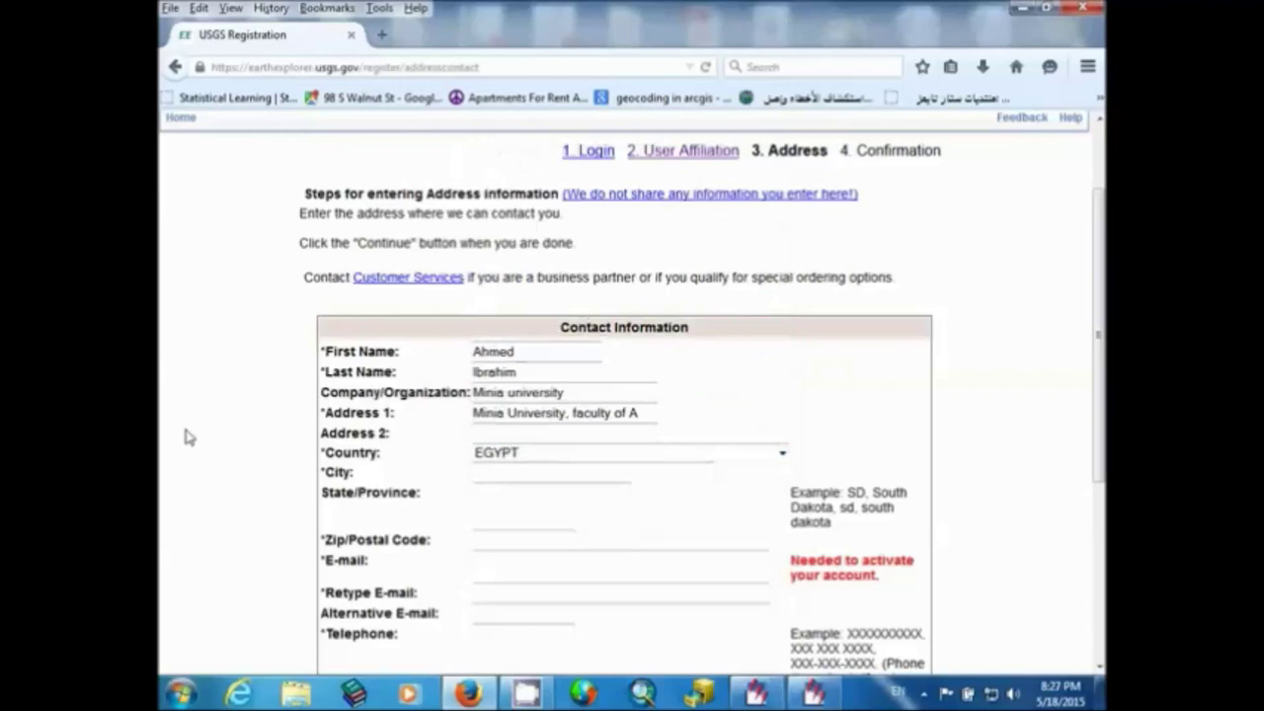
pyautogui.scroll(-2, 197, 418)
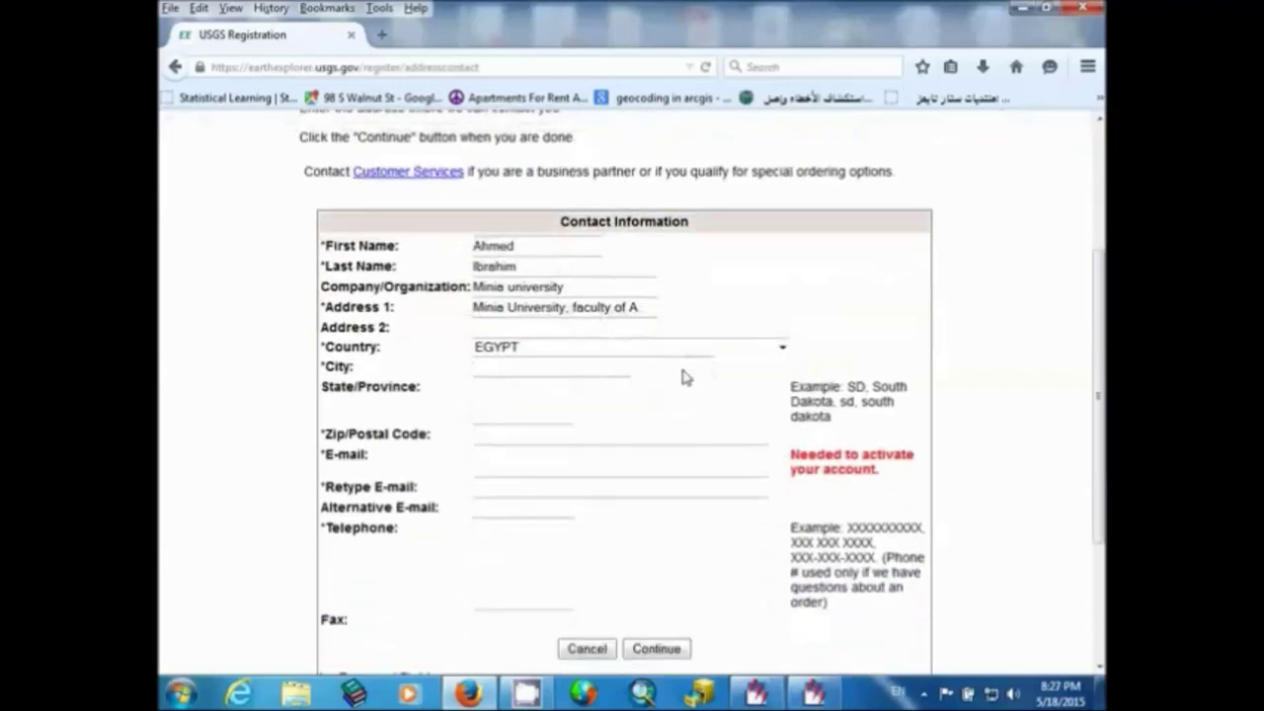
# Step: Fill in the city and the postal code fields
pyautogui.click(686, 373)
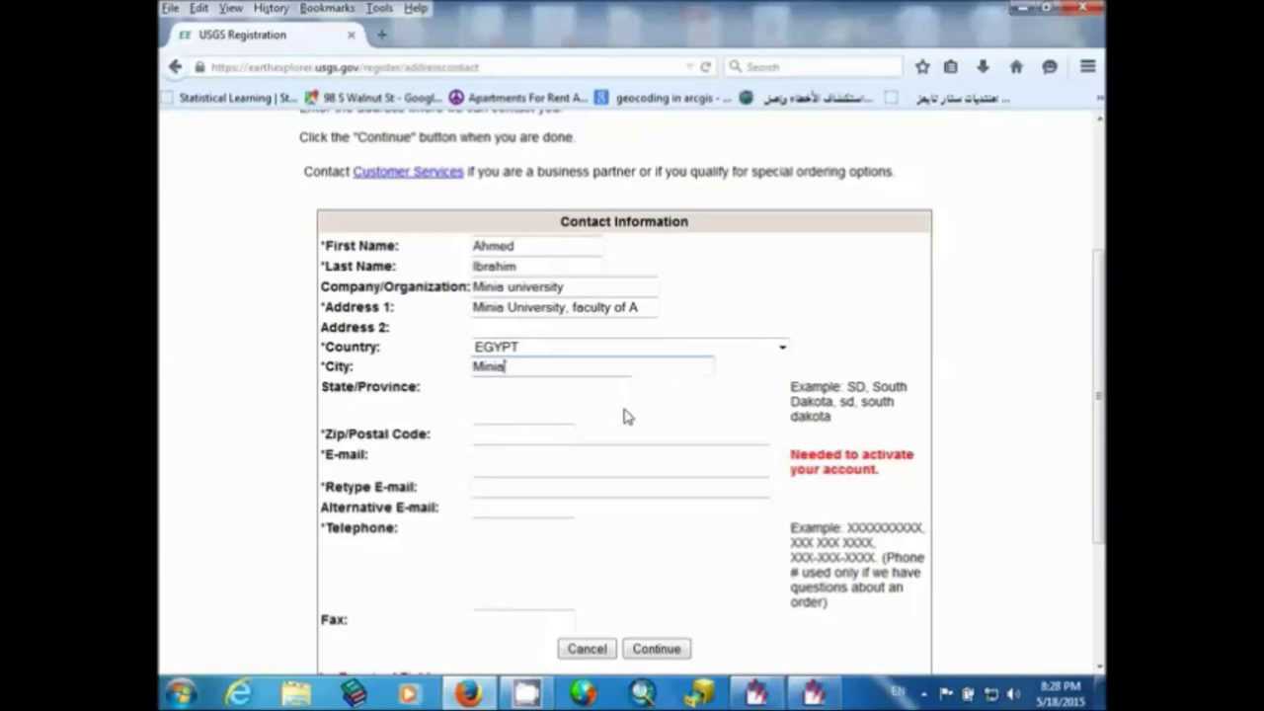
pyautogui.click(482, 443)
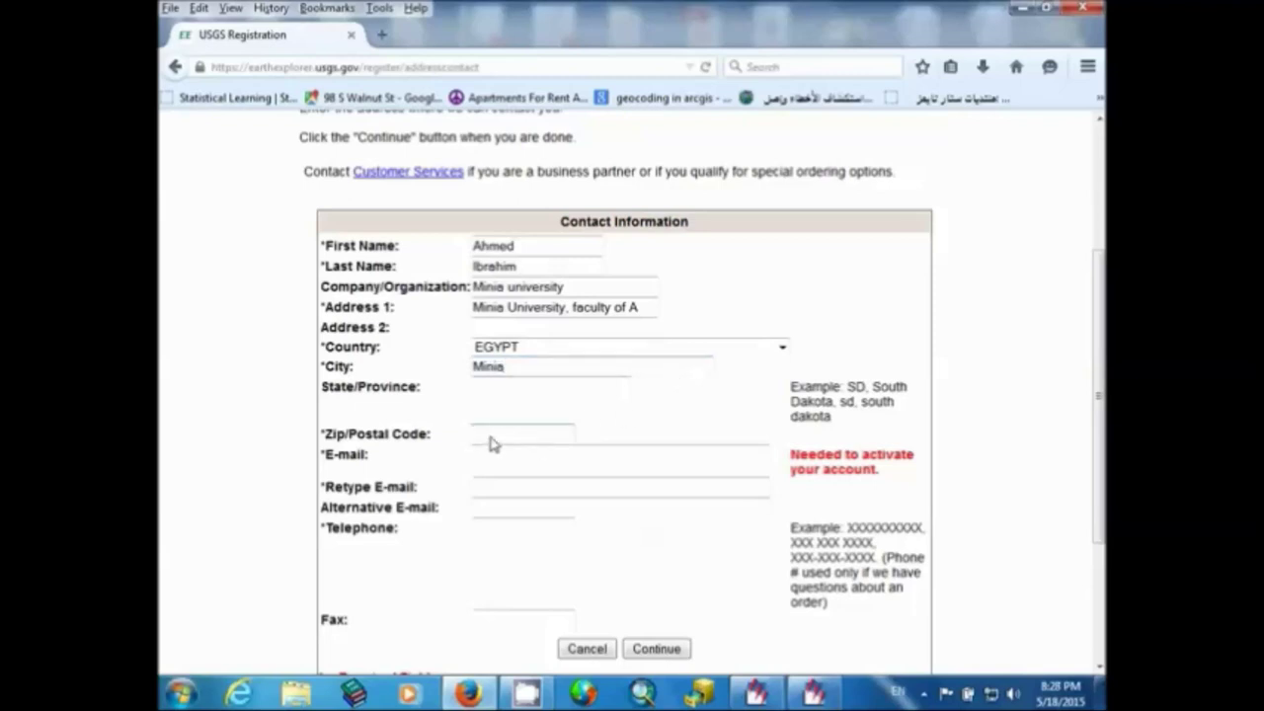
pyautogui.write('61517')
pyautogui.click(214, 395)
pyautogui.scroll(-3, 214, 395)
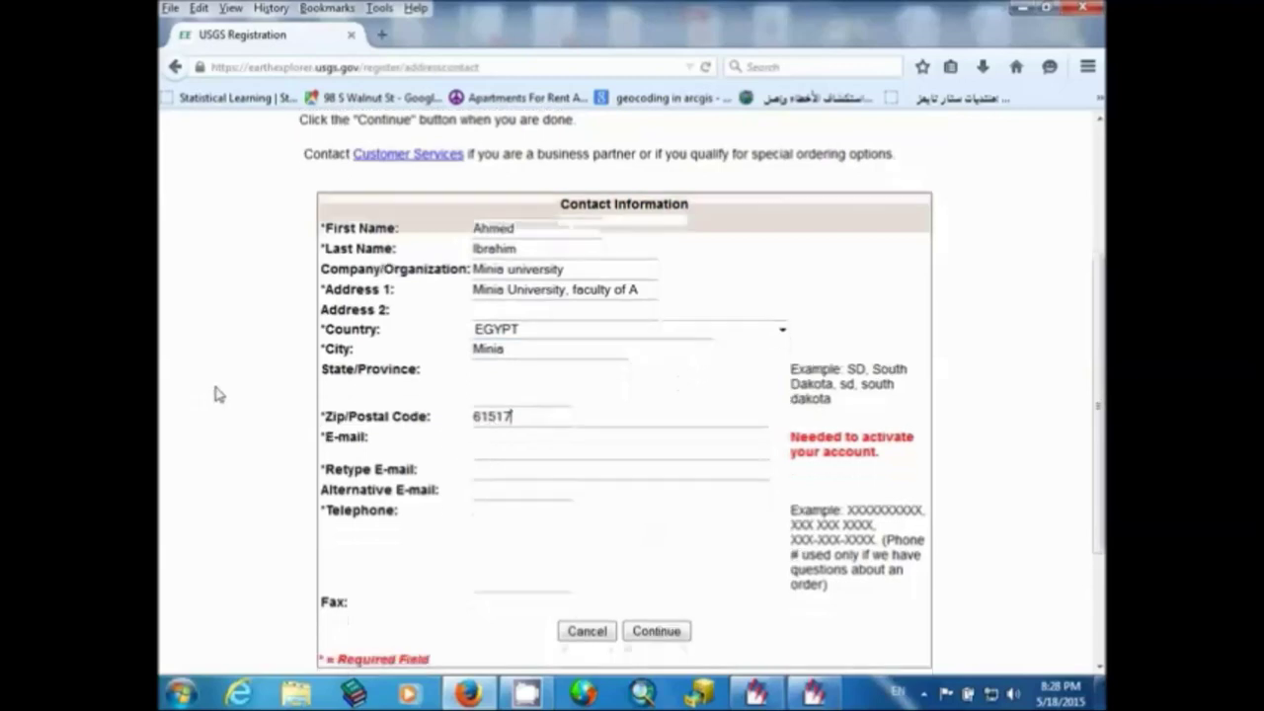
# Step: Enter the e-mail address, paste it into Retype E-mail, and type the telephone number
pyautogui.click(485, 353)
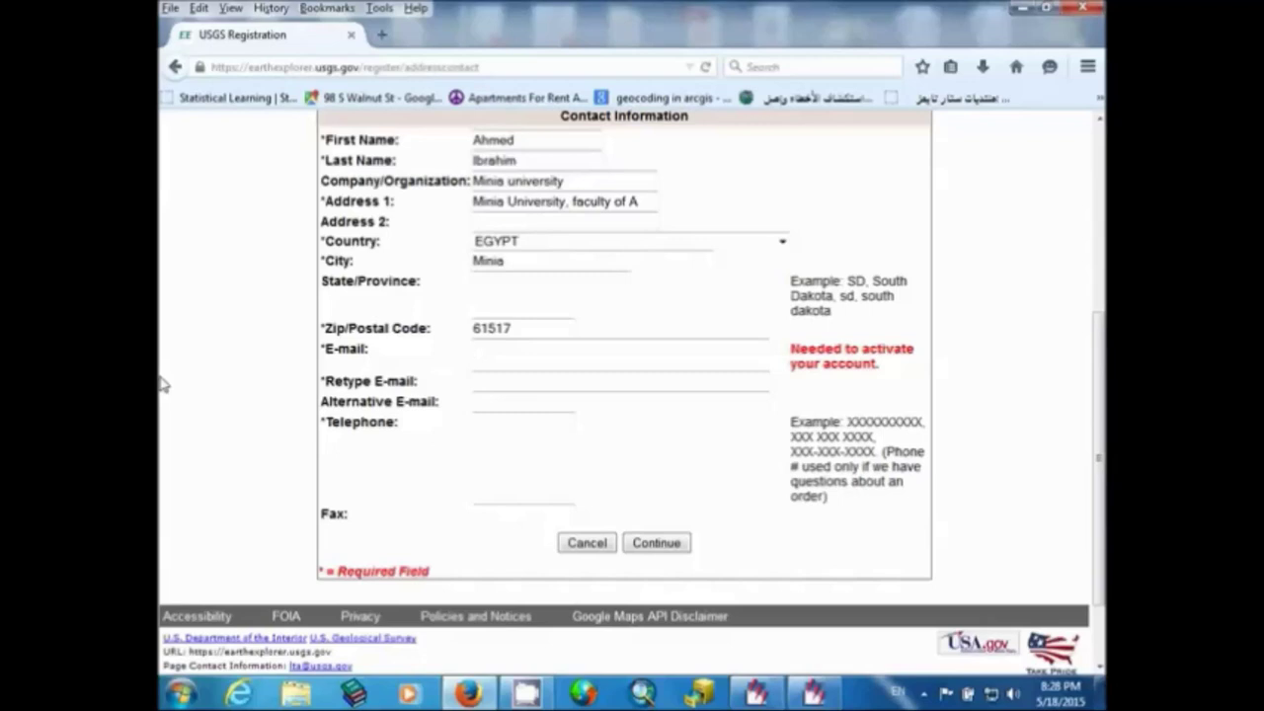
pyautogui.write('ab')
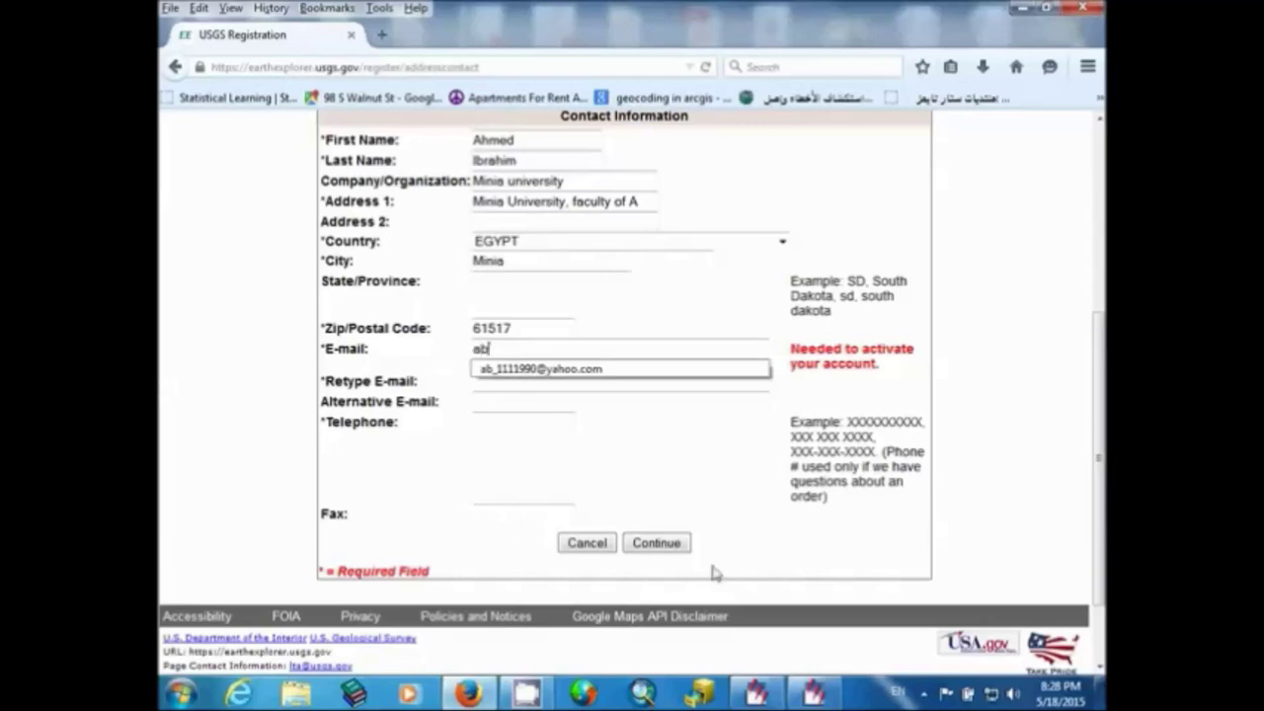
pyautogui.click(569, 369)
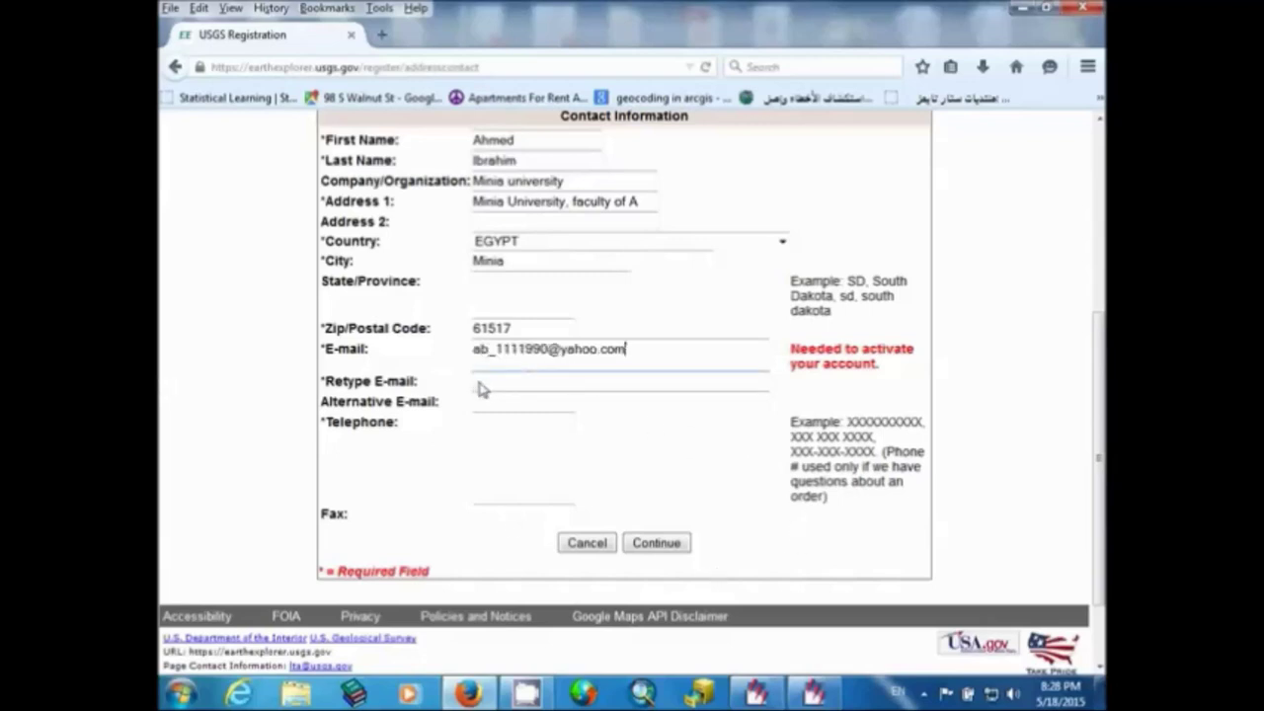
pyautogui.hotkey('ctrl', 'a')
pyautogui.hotkey('ctrl', 'c')
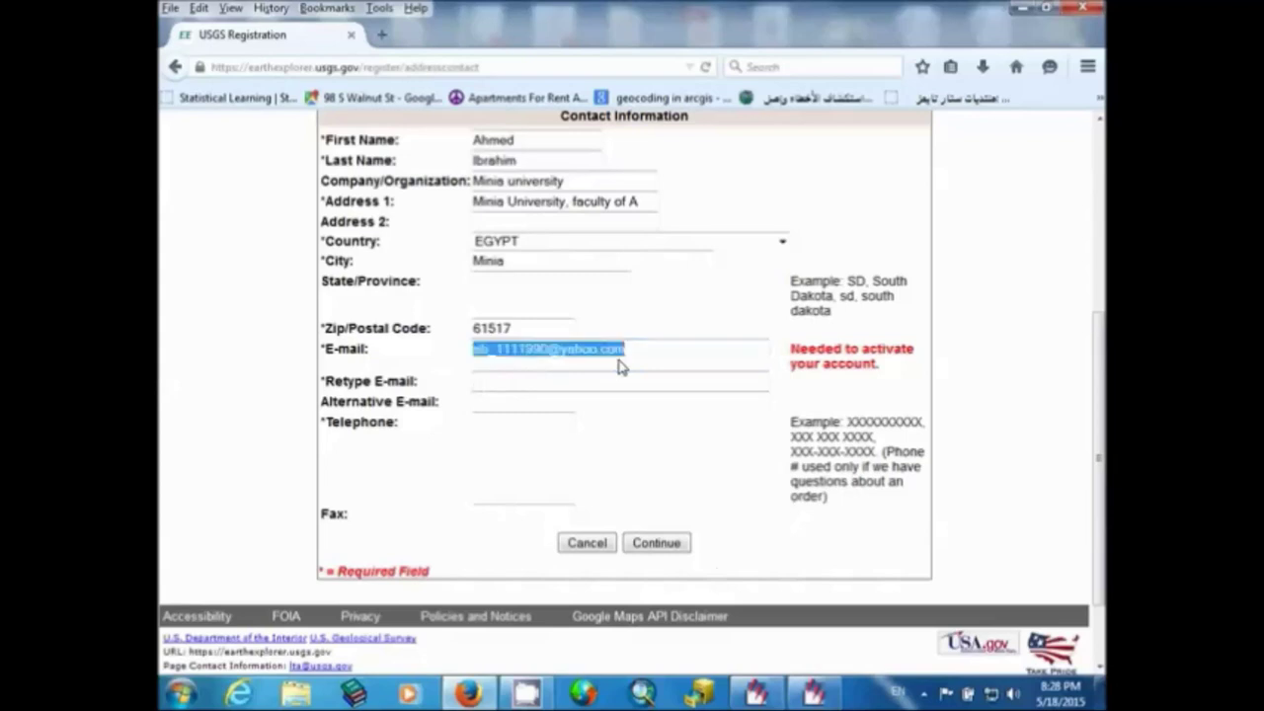
pyautogui.click(582, 389)
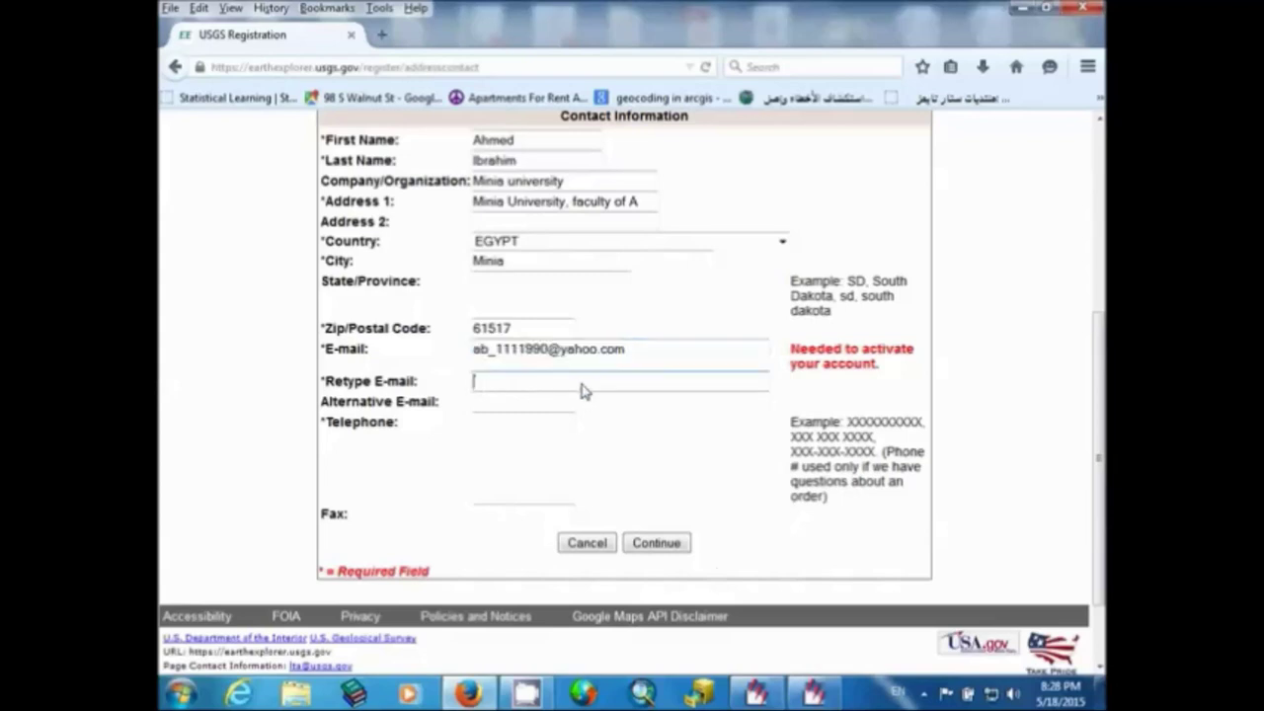
pyautogui.hotkey('ctrl', 'v')
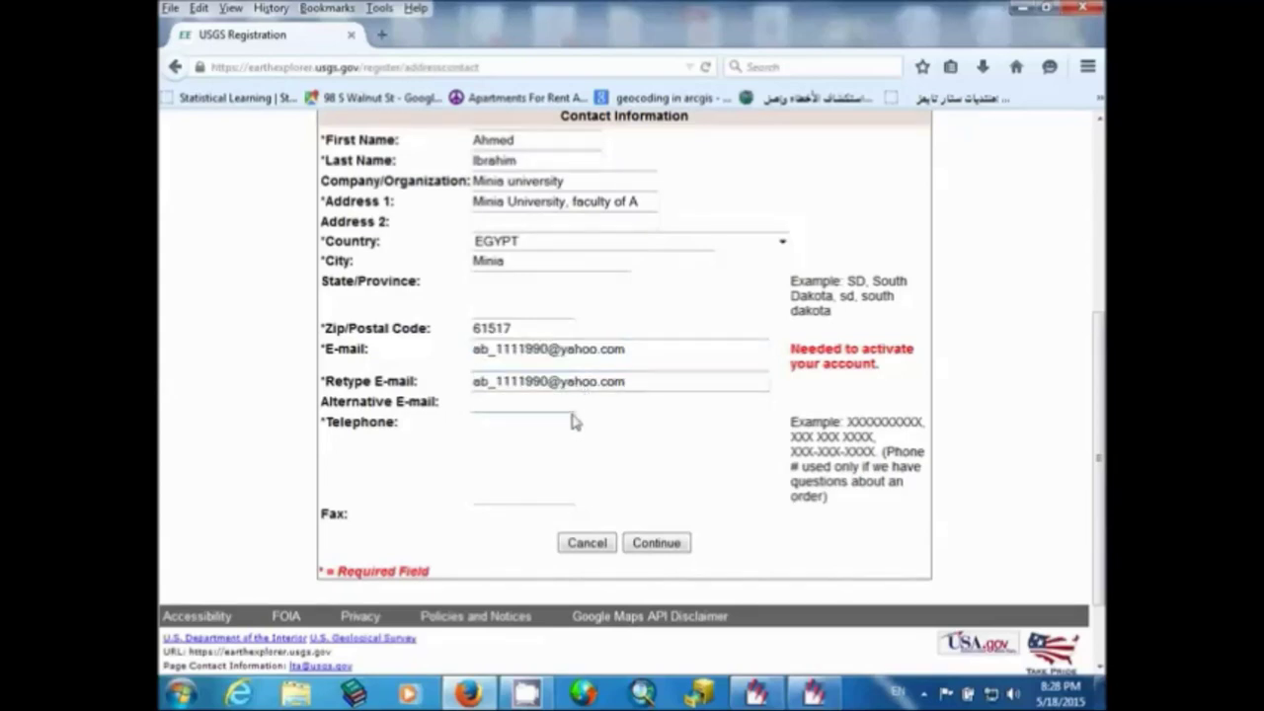
pyautogui.click(488, 425)
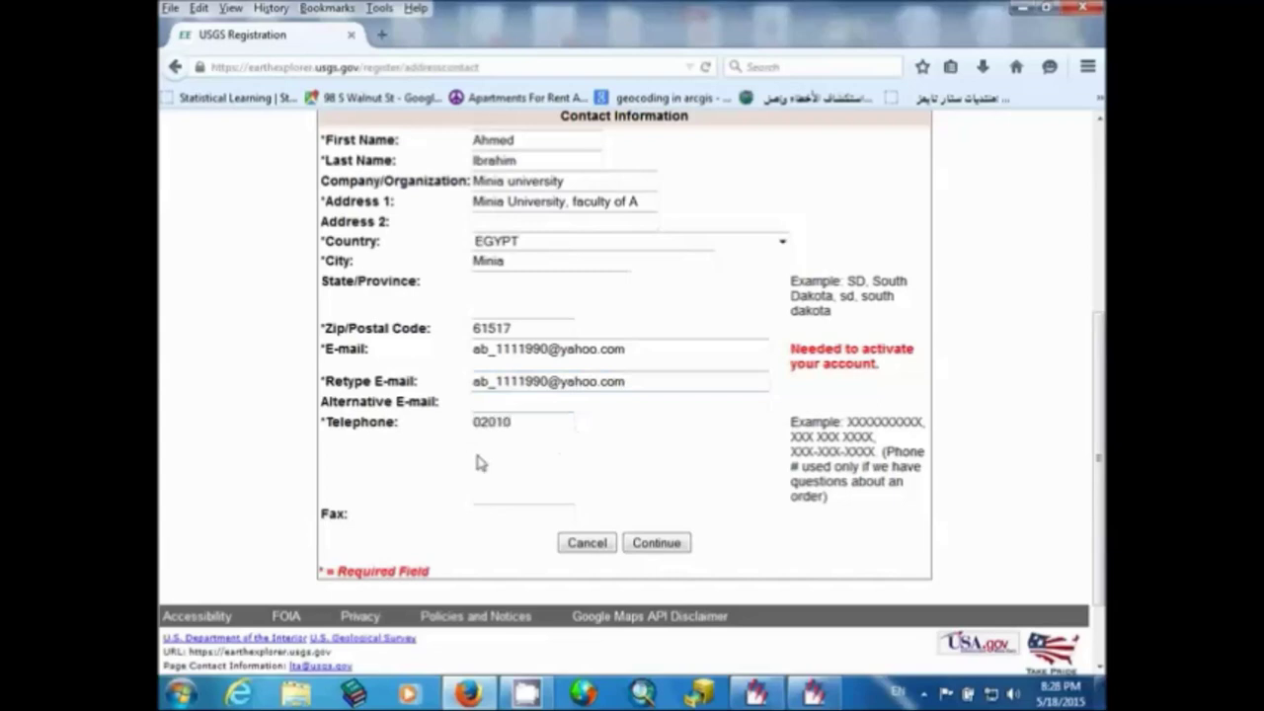
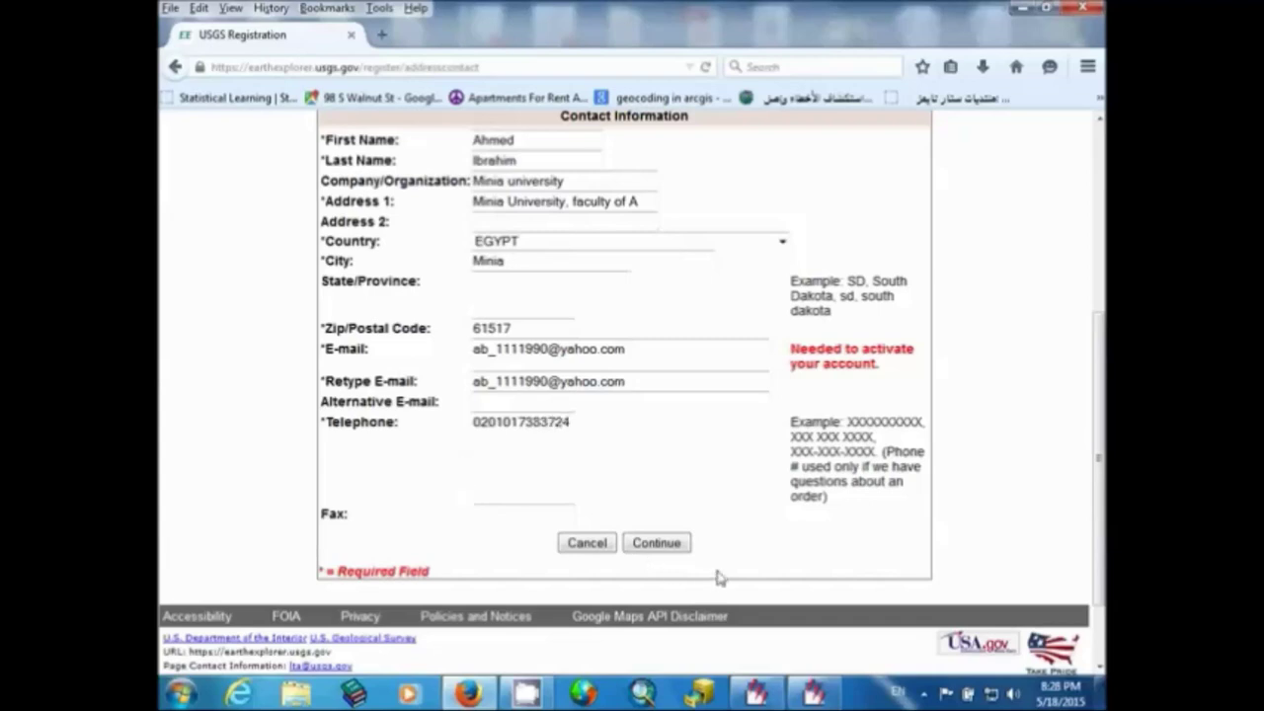
# Step: Submit the details, then trim the invalid trailing characters from the first address line
pyautogui.click(671, 546)
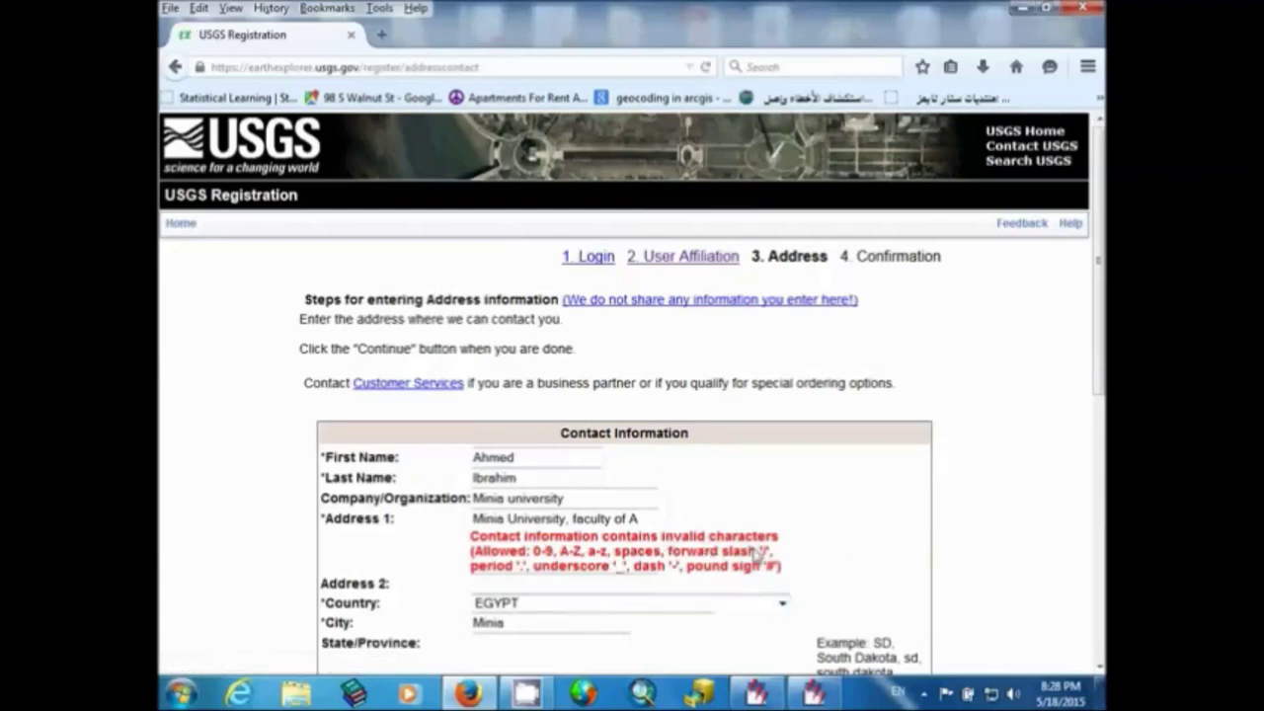
pyautogui.click(637, 519)
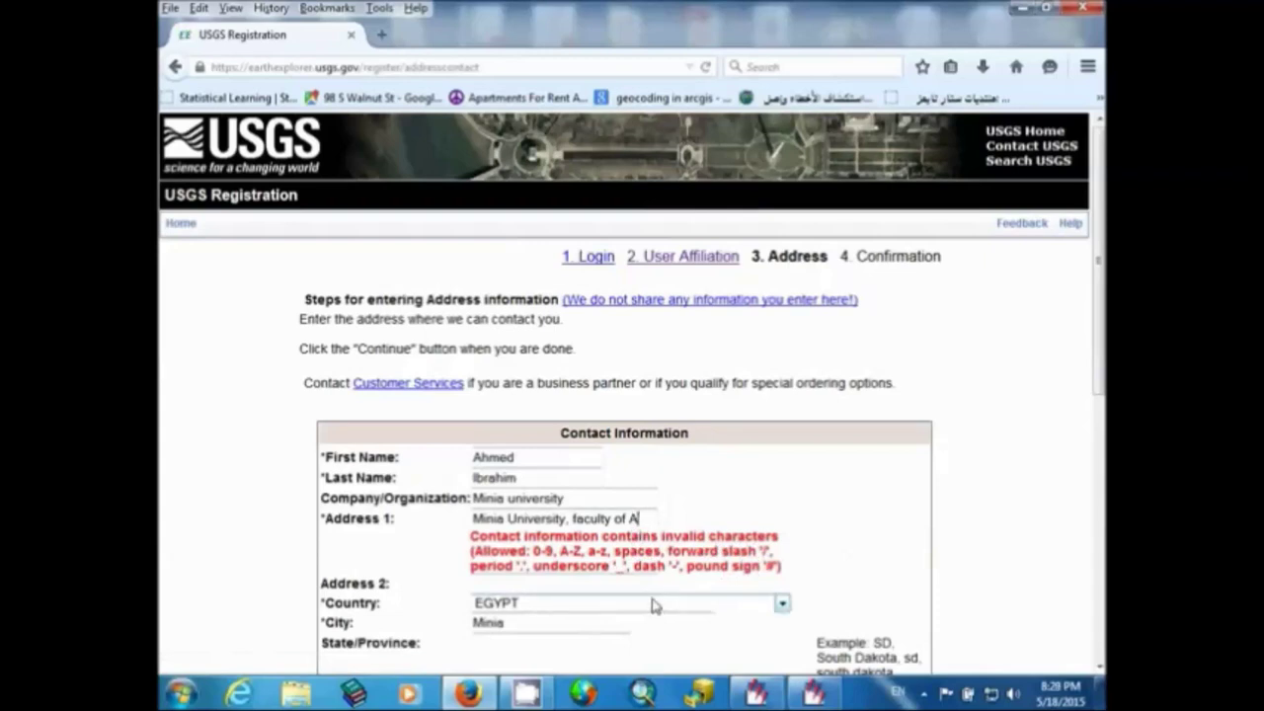
pyautogui.press('BackSpace')
pyautogui.press('BackSpace')
pyautogui.press('BackSpace')
pyautogui.press('BackSpace')
pyautogui.press('BackSpace')
pyautogui.press('BackSpace')
pyautogui.press('BackSpace')
pyautogui.press('BackSpace')
pyautogui.press('BackSpace')
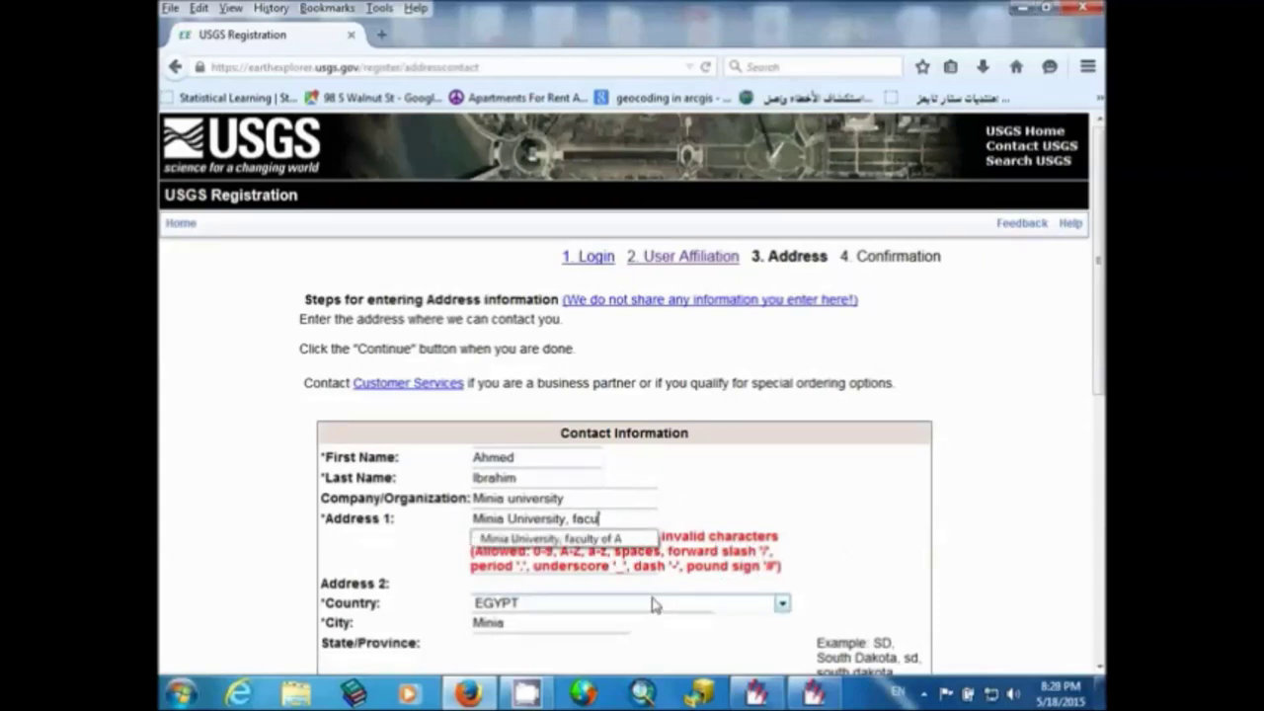
pyautogui.press('BackSpace')
pyautogui.press('BackSpace')
pyautogui.press('BackSpace')
pyautogui.press('BackSpace')
pyautogui.click(736, 517)
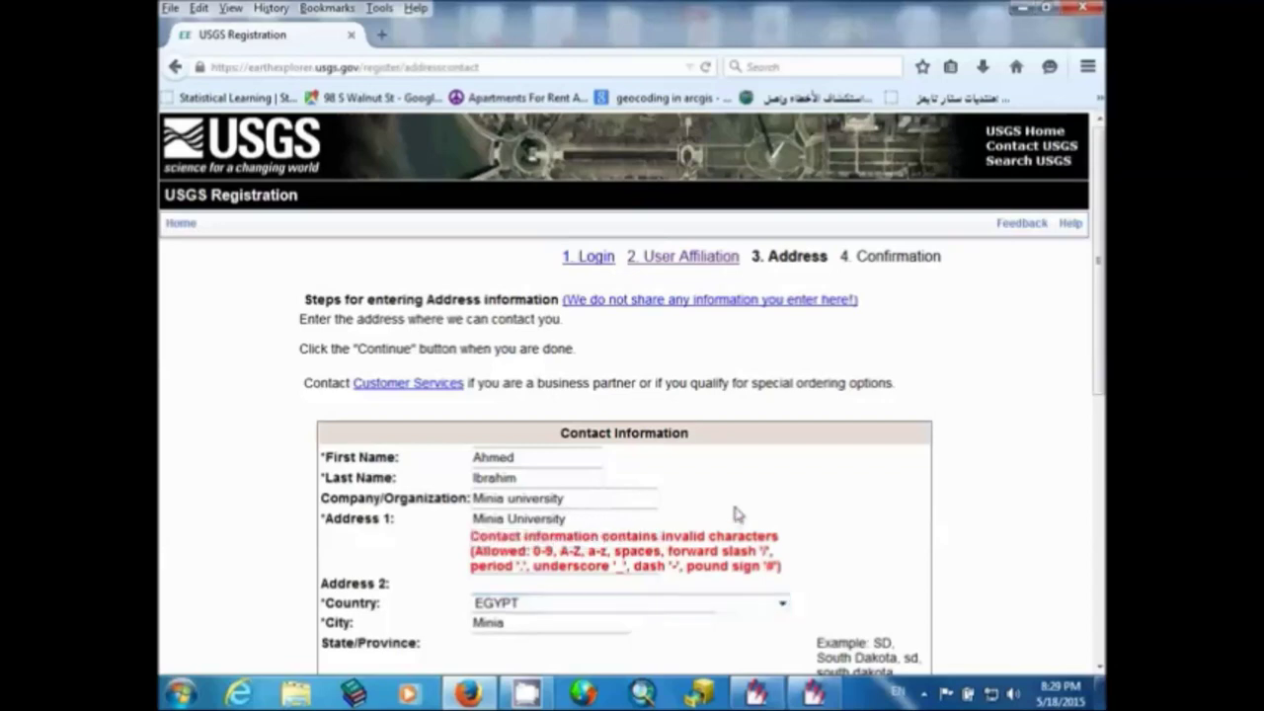
pyautogui.scroll(-3, 735, 523)
pyautogui.scroll(-4, 681, 538)
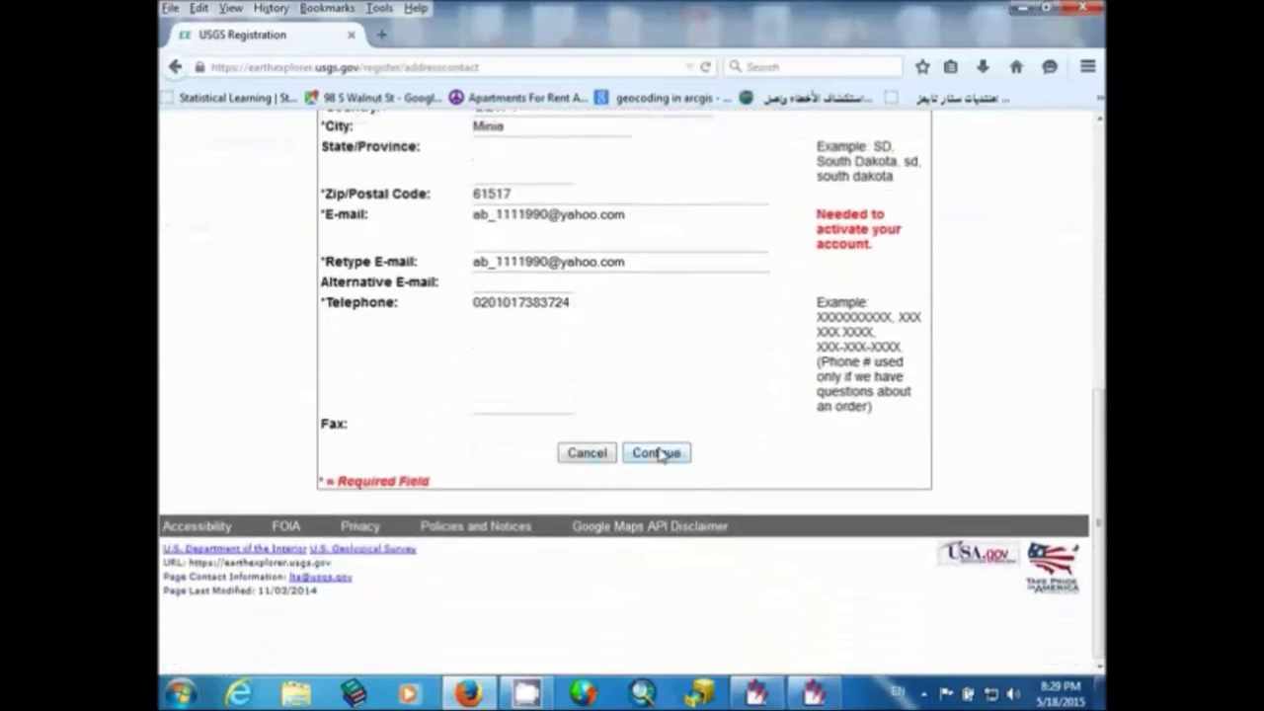
# Step: Submit the registration with Continue, then go to the browser home page
pyautogui.click(659, 456)
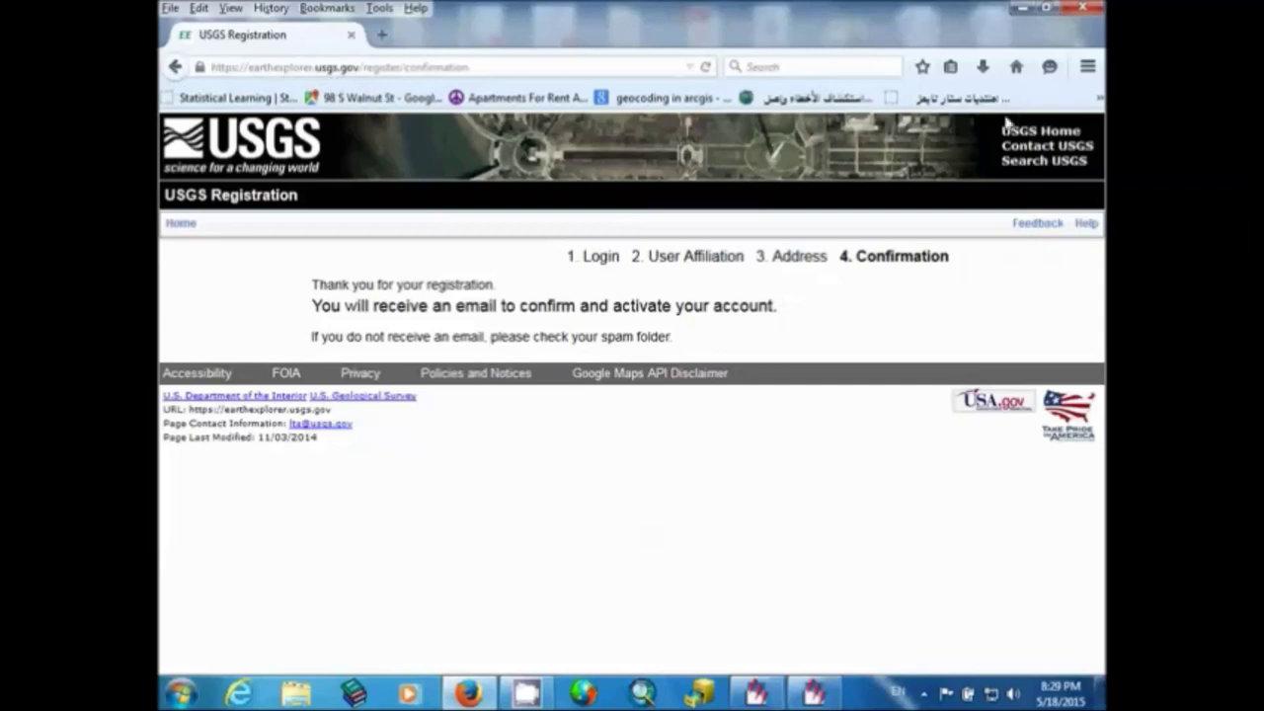
pyautogui.click(1016, 67)
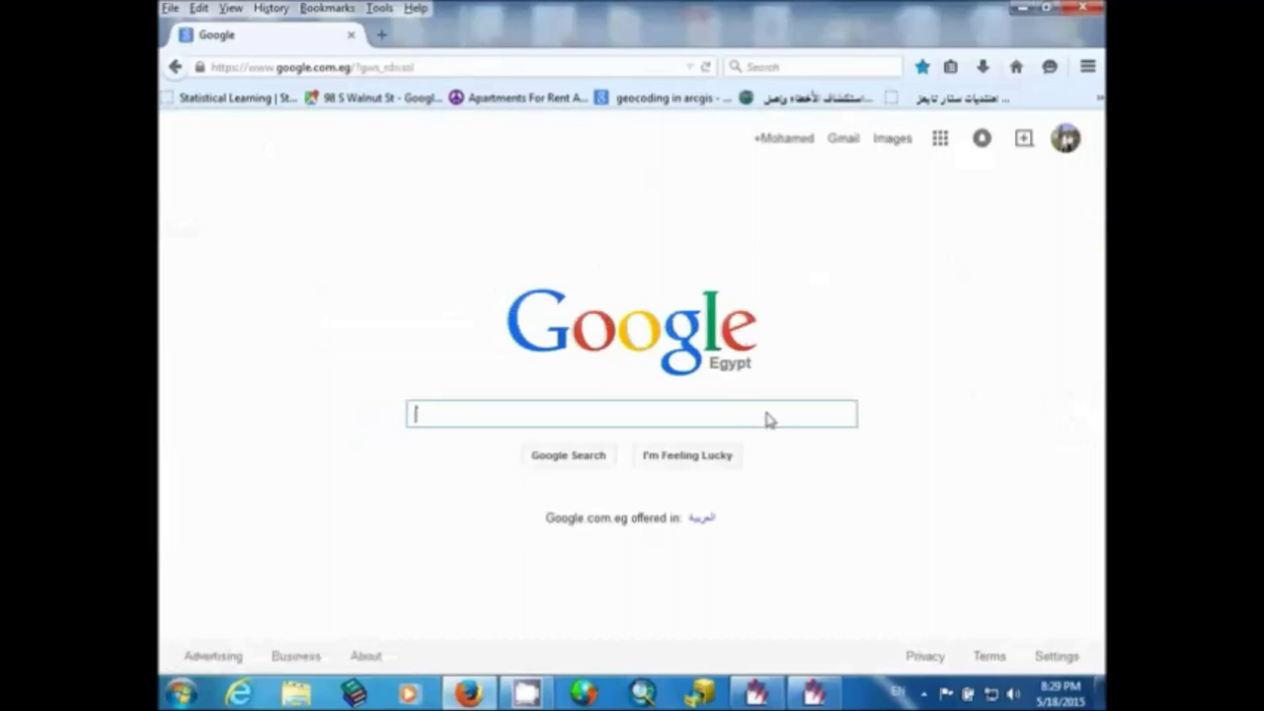
# Step: Search Google for 'earthexplorer' and open the EarthExplorer result
pyautogui.write('earth')
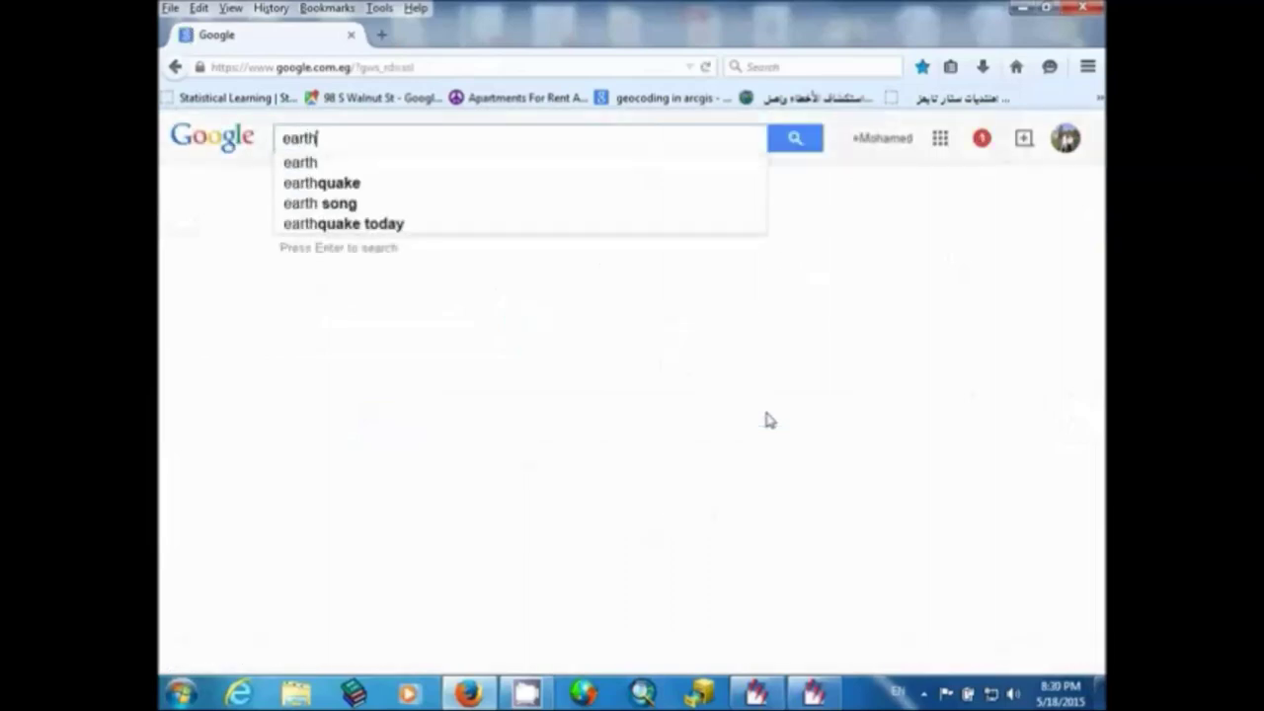
pyautogui.write('ex')
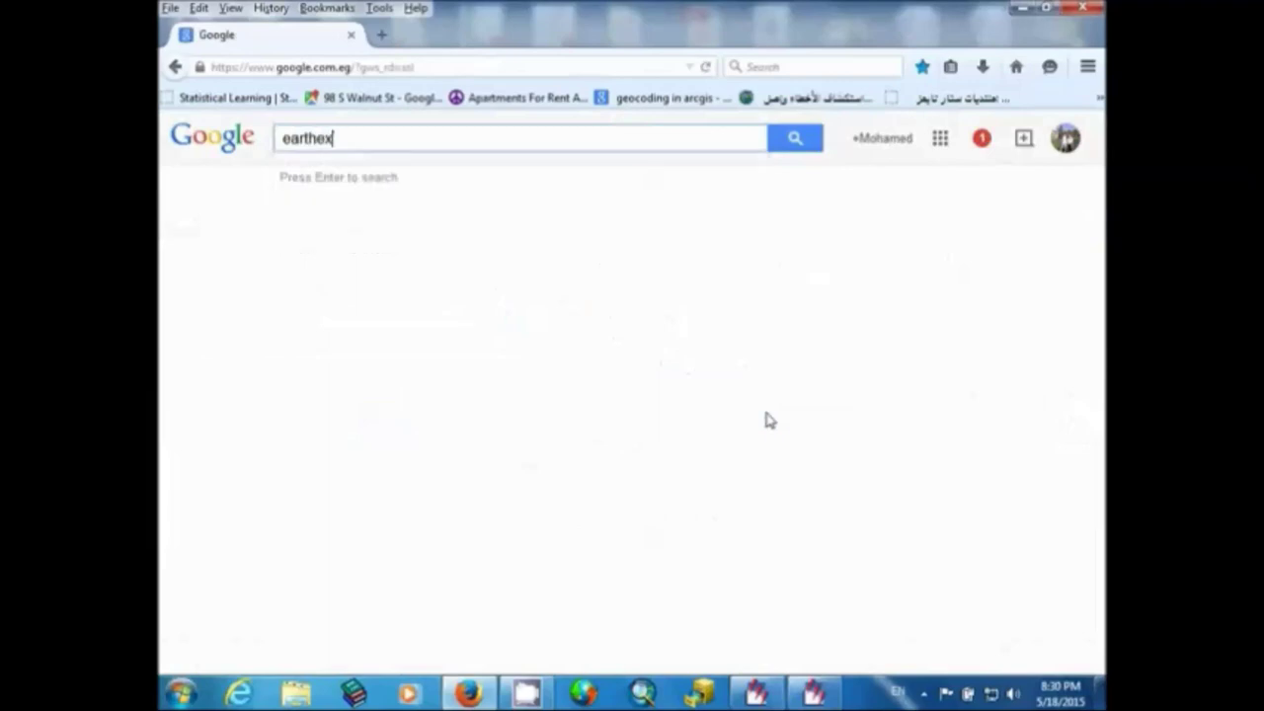
pyautogui.write('plore')
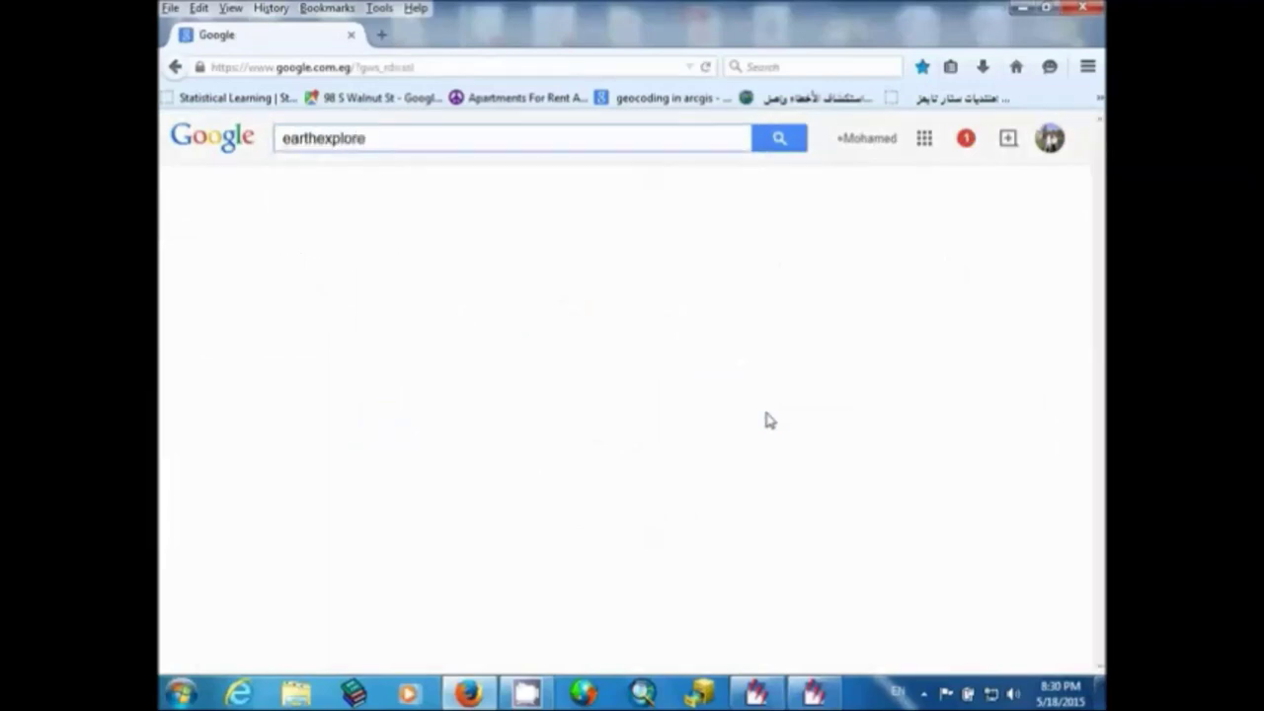
pyautogui.write('r')
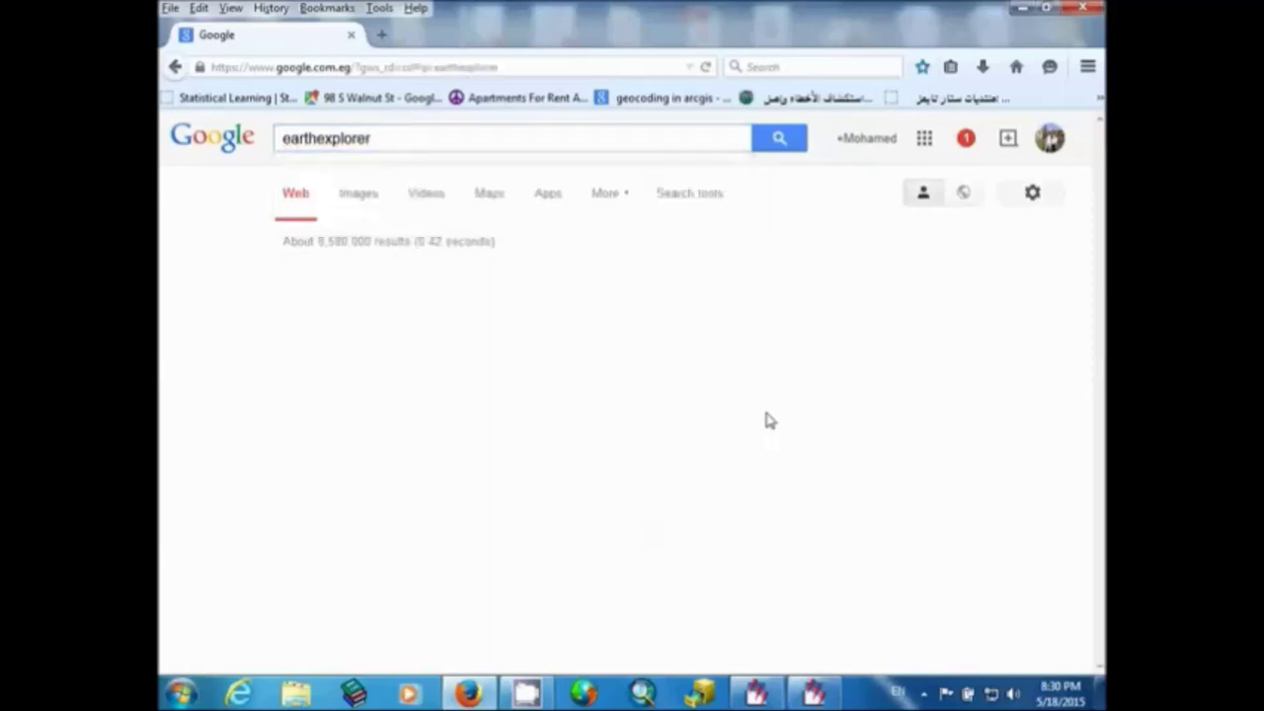
pyautogui.press('Return')
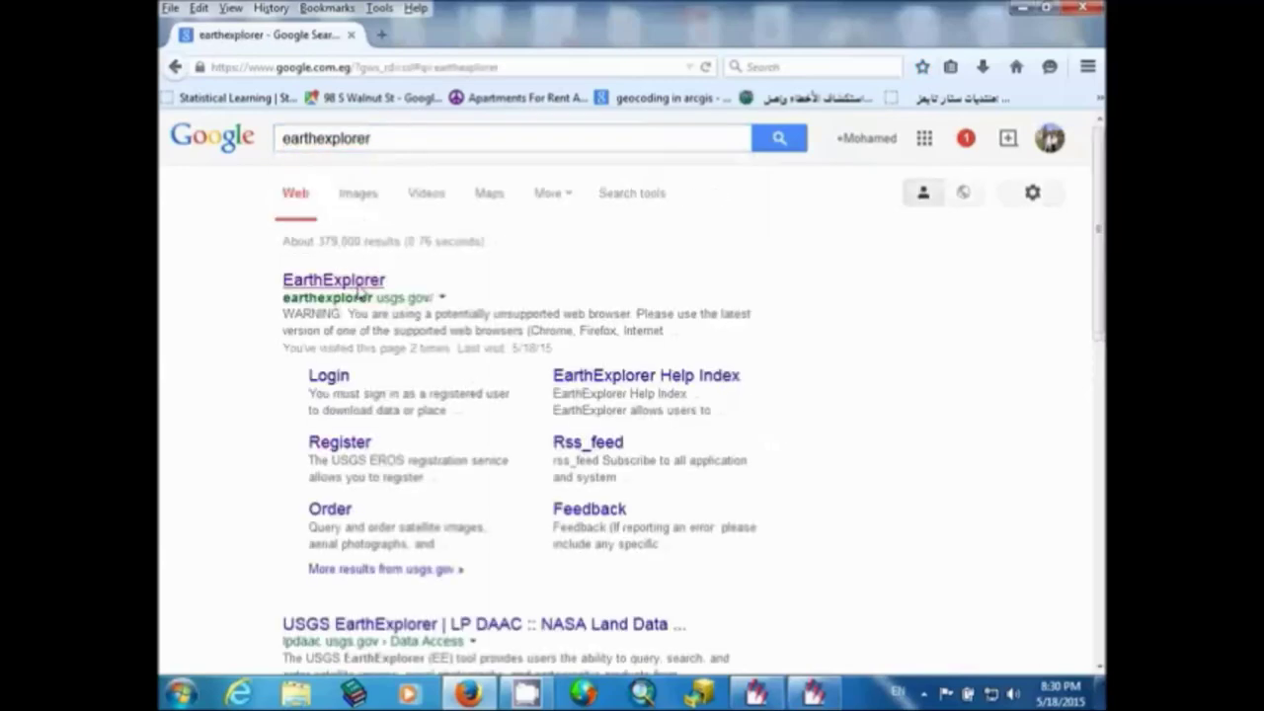
pyautogui.click(361, 284)
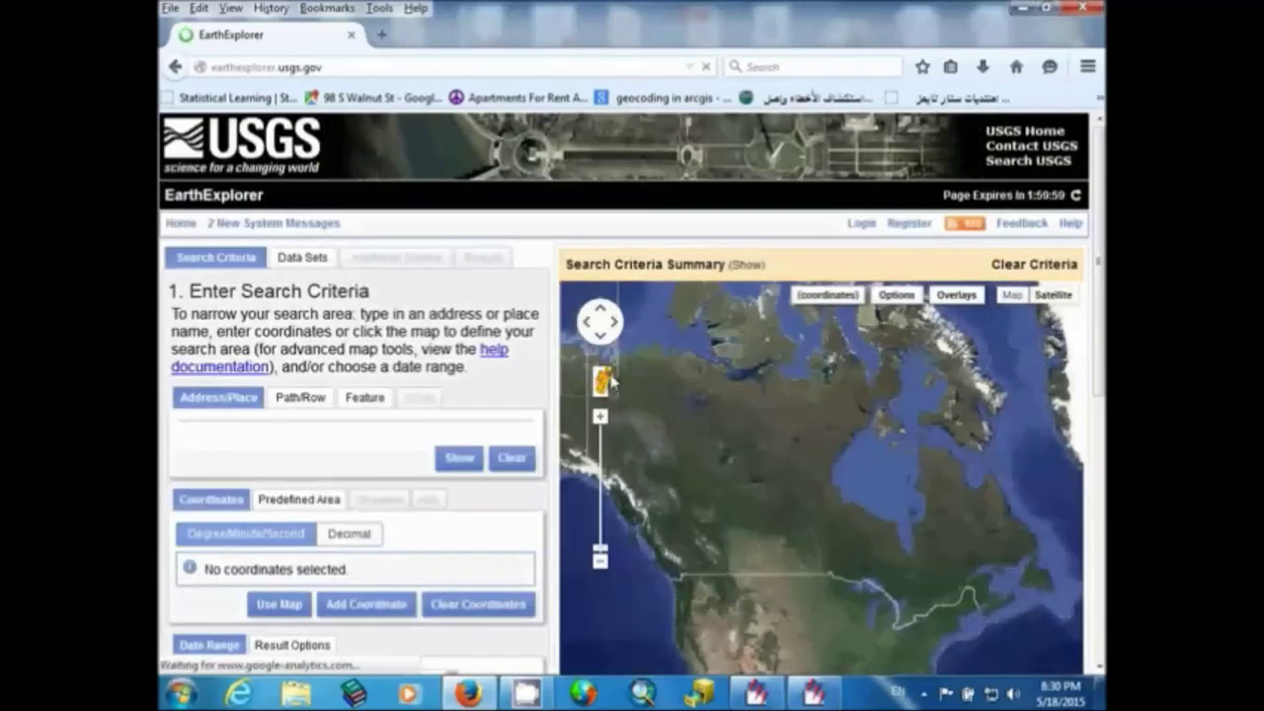
# Step: Pan the map toward Africa and the Middle East, then go to the EarthExplorer sign-in page
pyautogui.moveTo(861, 503); pyautogui.dragTo(612, 498)
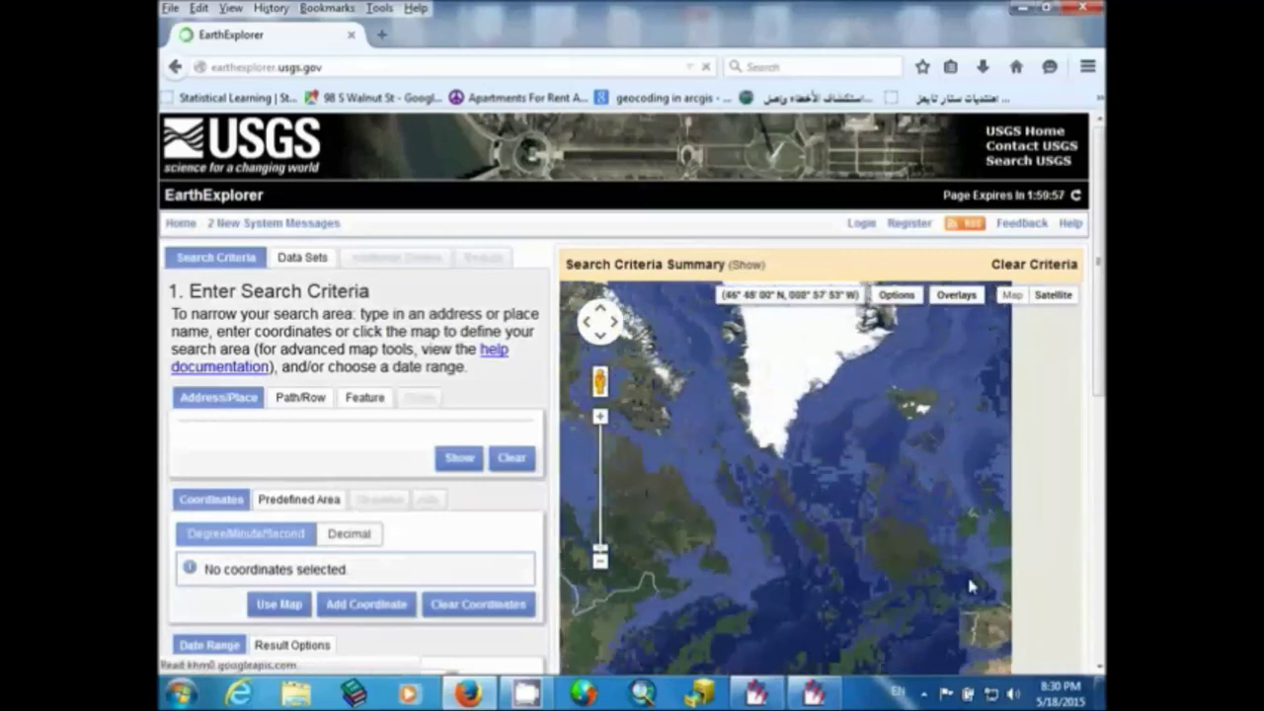
pyautogui.moveTo(967, 573); pyautogui.dragTo(737, 367)
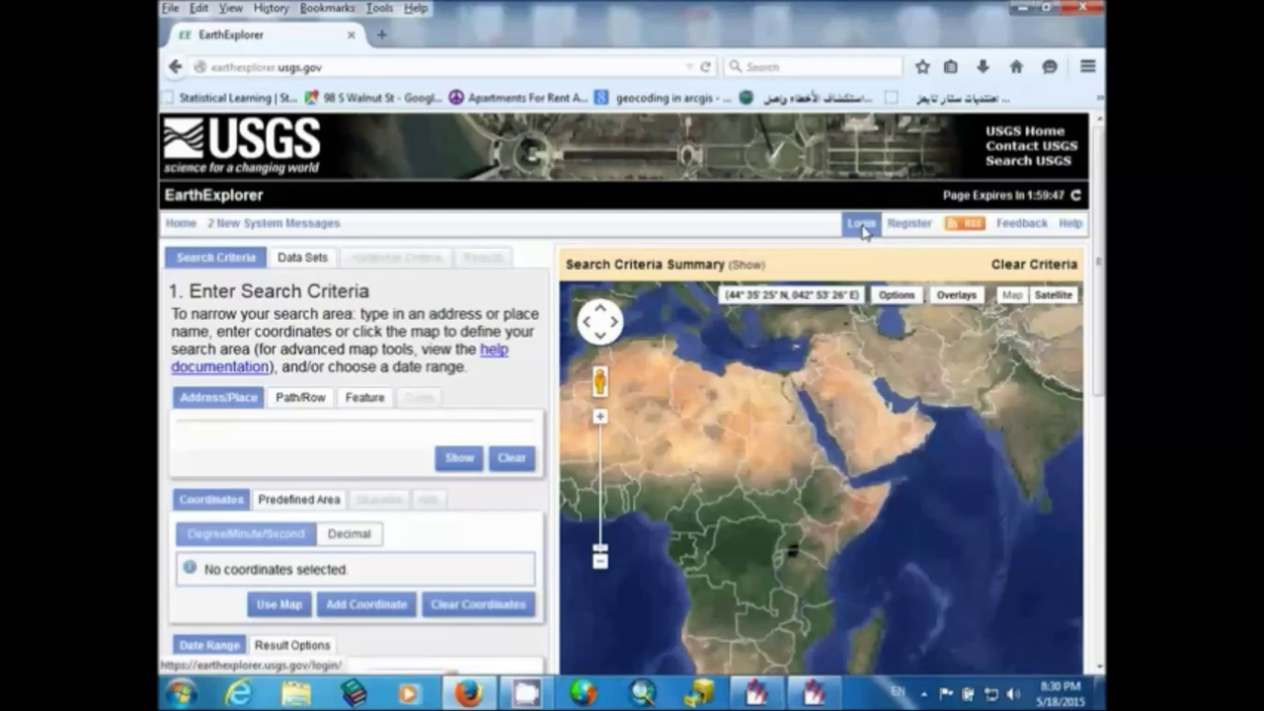
pyautogui.click(861, 225)
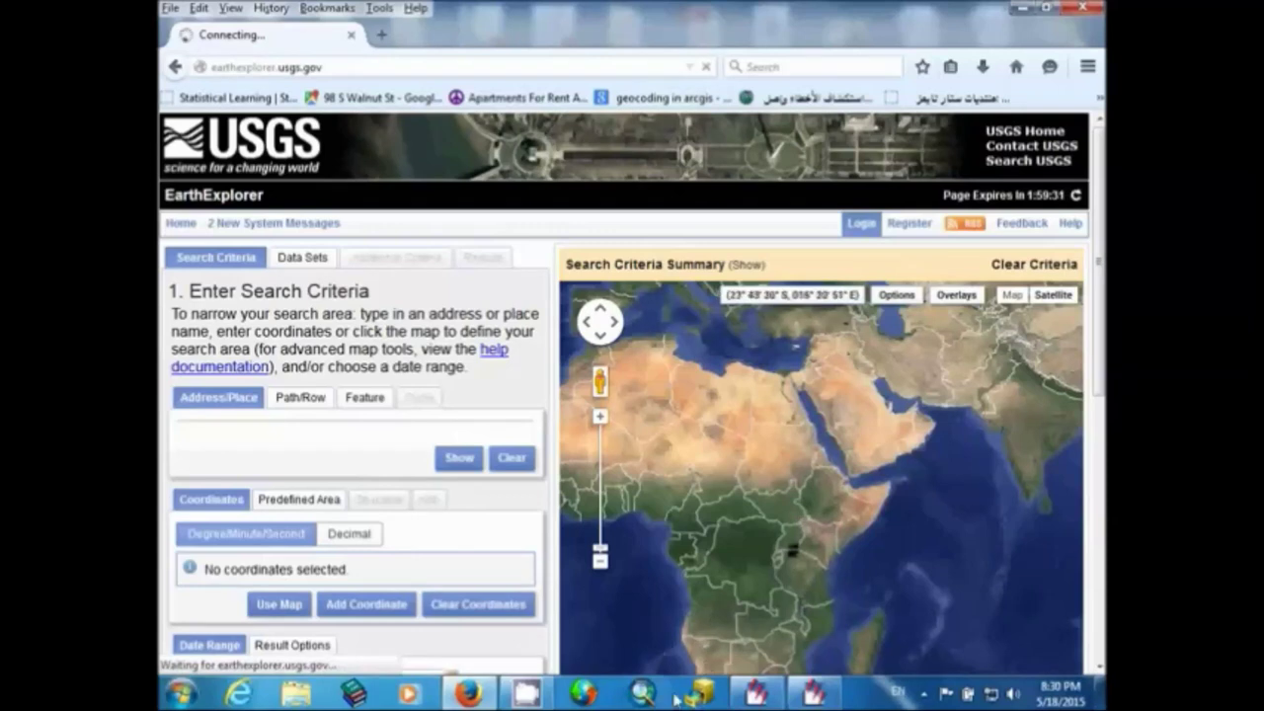
# Step: Close the IMAGINE window from the taskbar and confirm quitting it
pyautogui.rightClick(811, 694)
pyautogui.click(809, 649)
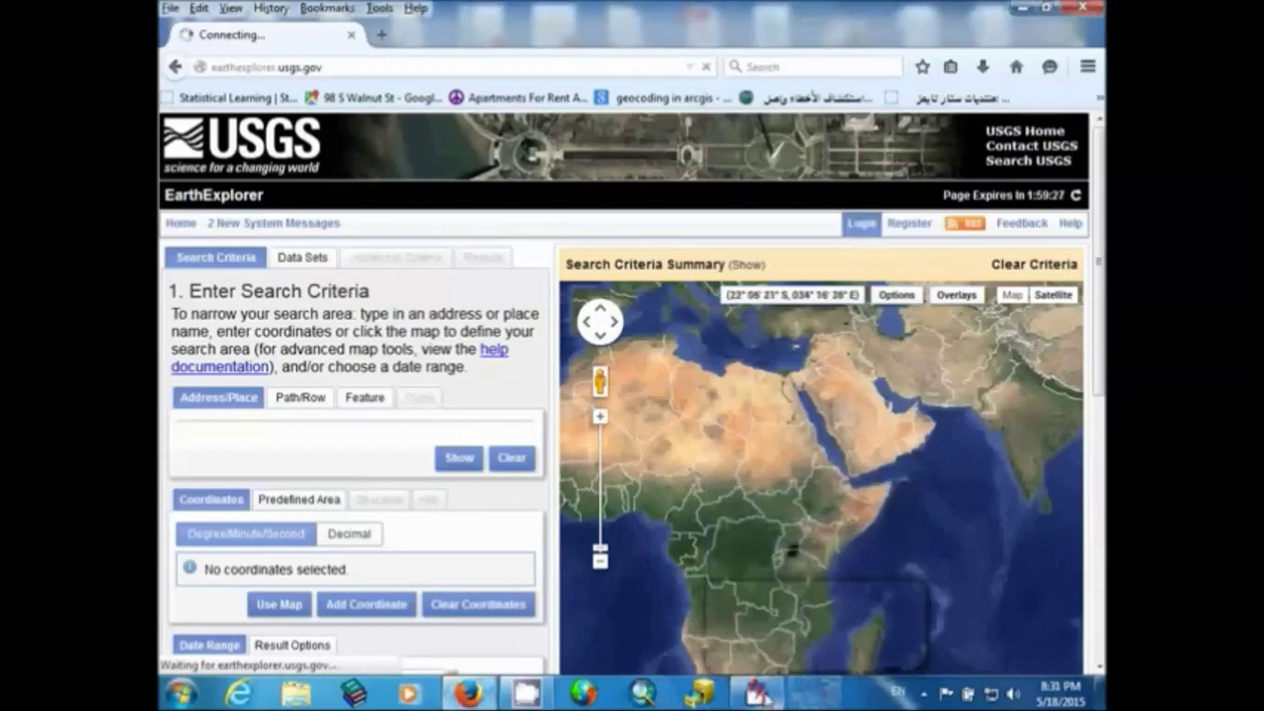
pyautogui.rightClick(755, 694)
pyautogui.click(765, 646)
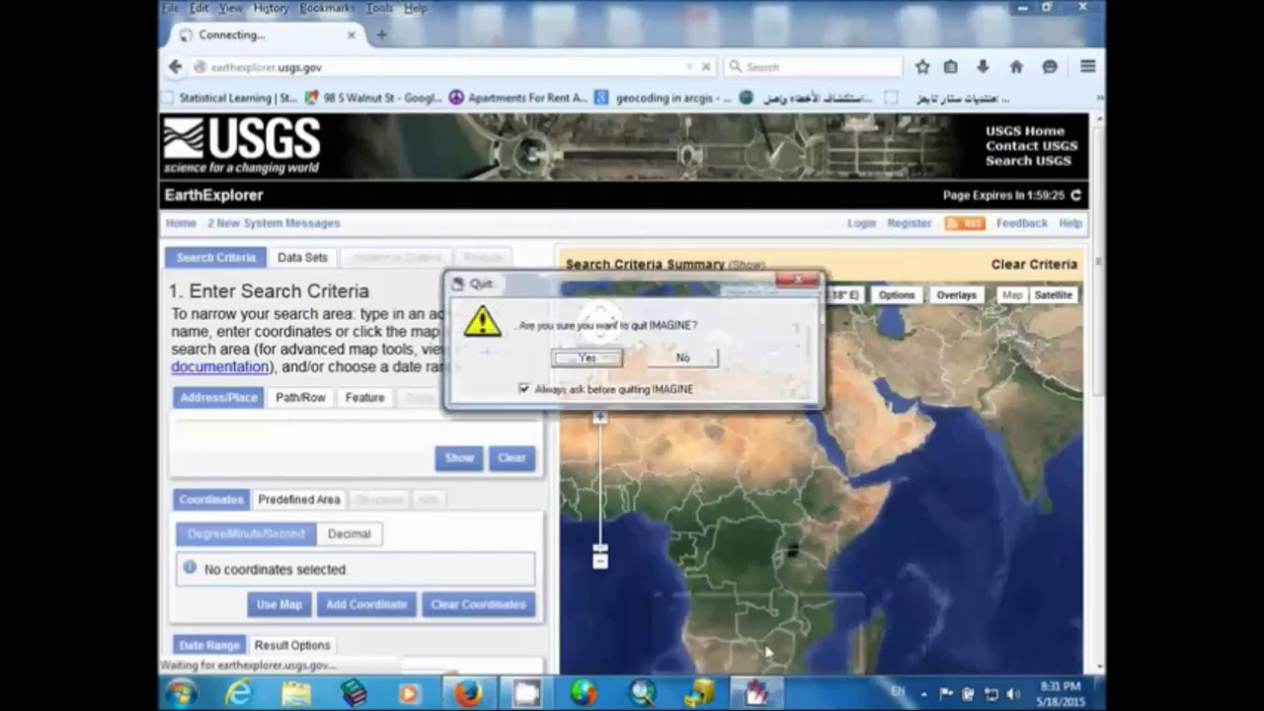
pyautogui.click(602, 358)
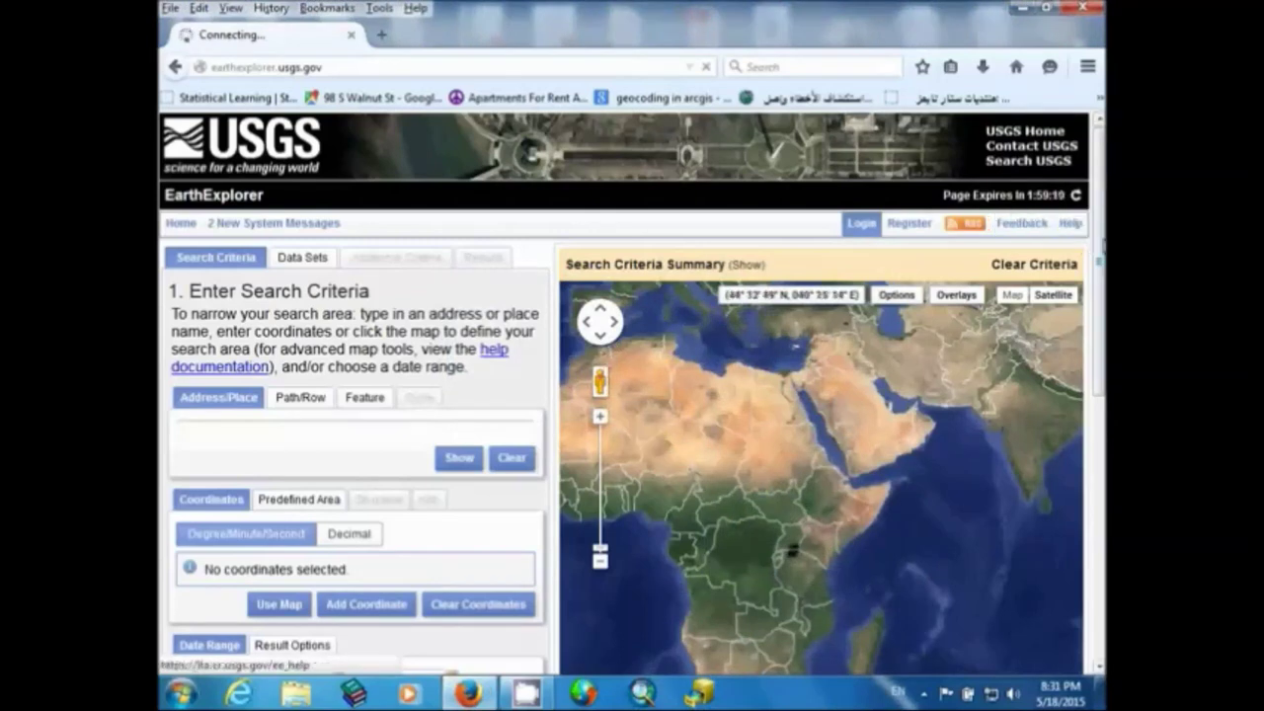
pyautogui.moveTo(1096, 281); pyautogui.dragTo(1100, 538)
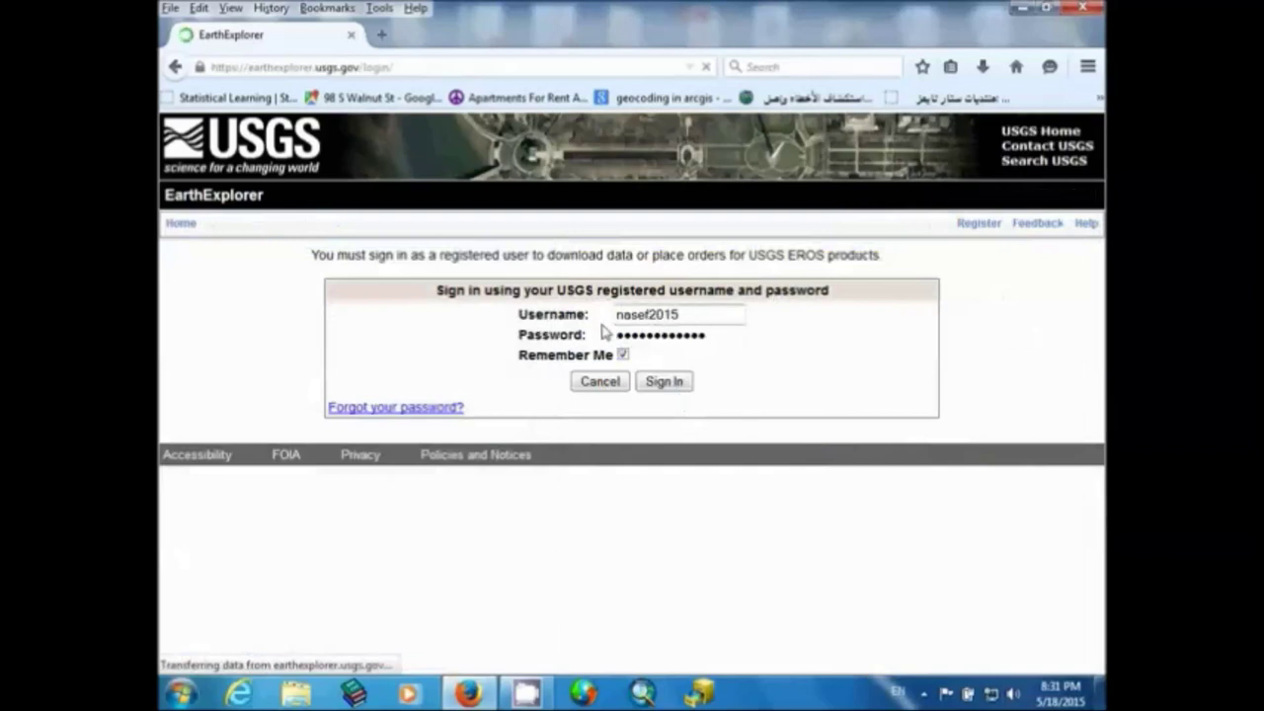
# Step: Sign in with the saved credentials and pan the map toward Europe and Africa
pyautogui.click(664, 382)
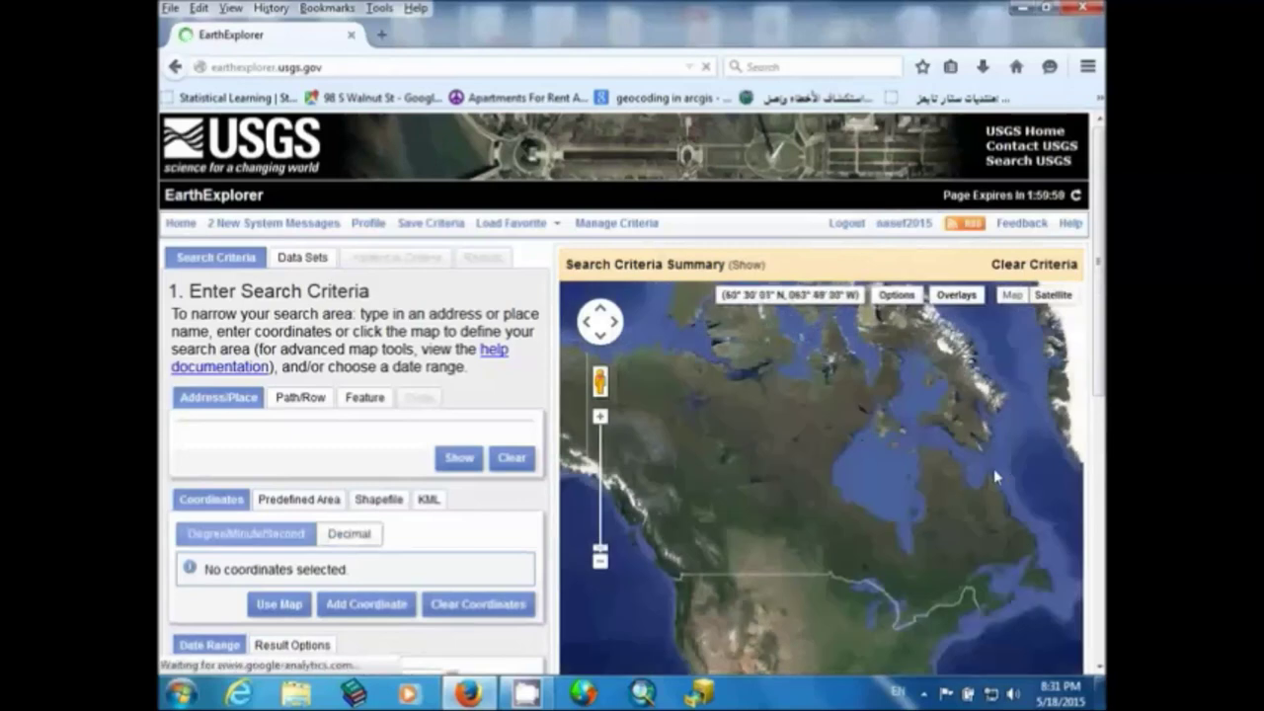
pyautogui.moveTo(993, 468); pyautogui.dragTo(780, 387)
# Step: Zoom in on Egypt and centre the northern Nile Delta around Desouk on the map
pyautogui.scroll(2, 694, 375)
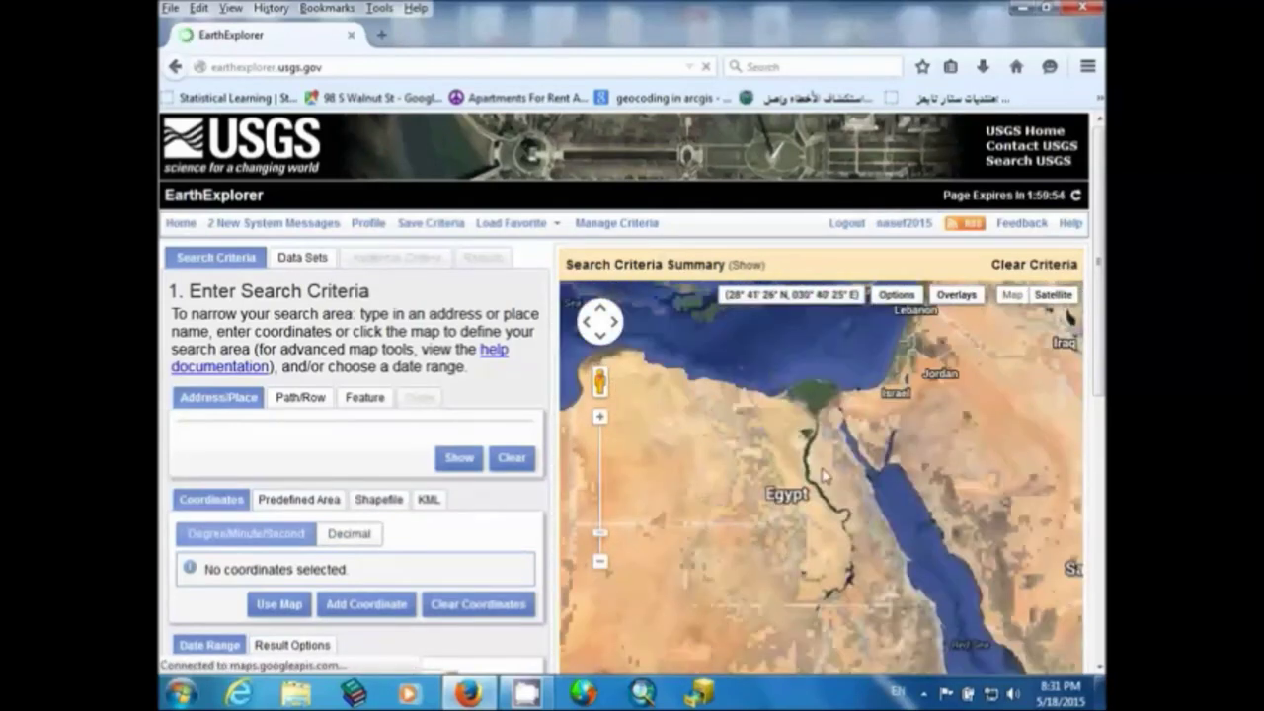
pyautogui.scroll(3, 861, 390)
pyautogui.moveTo(861, 390); pyautogui.dragTo(886, 478)
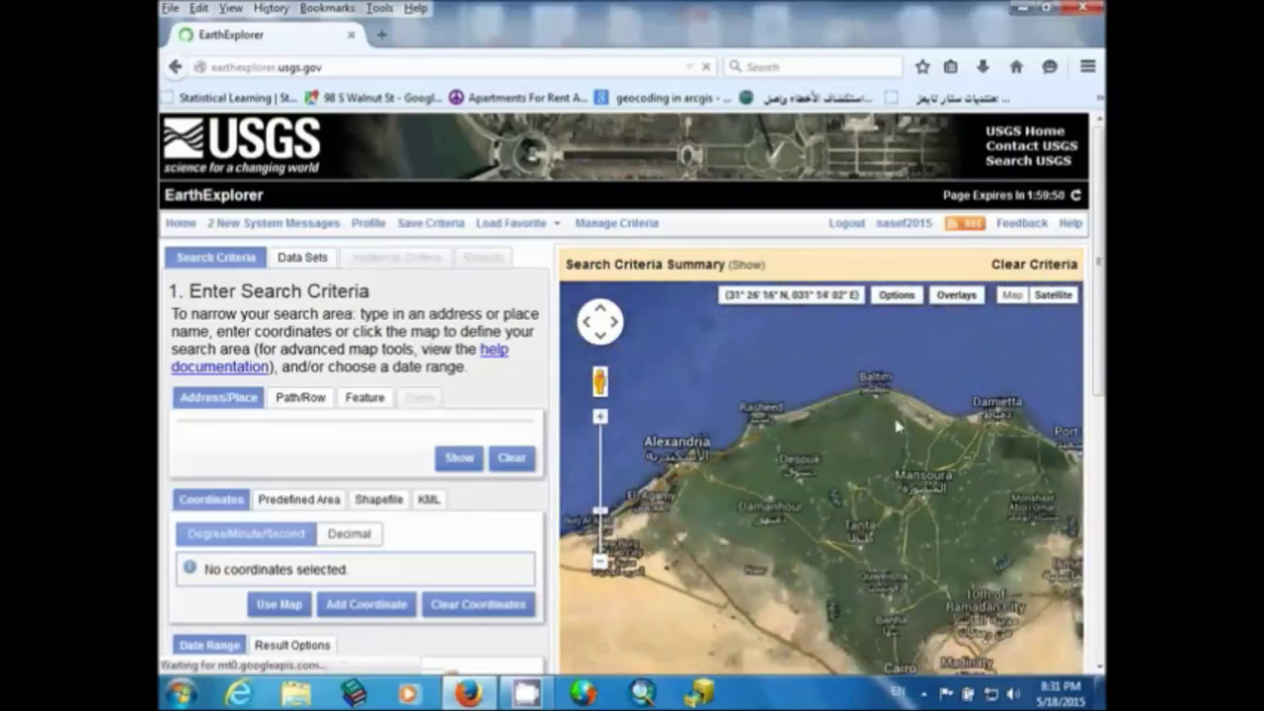
pyautogui.scroll(1, 857, 445)
pyautogui.scroll(1, 858, 446)
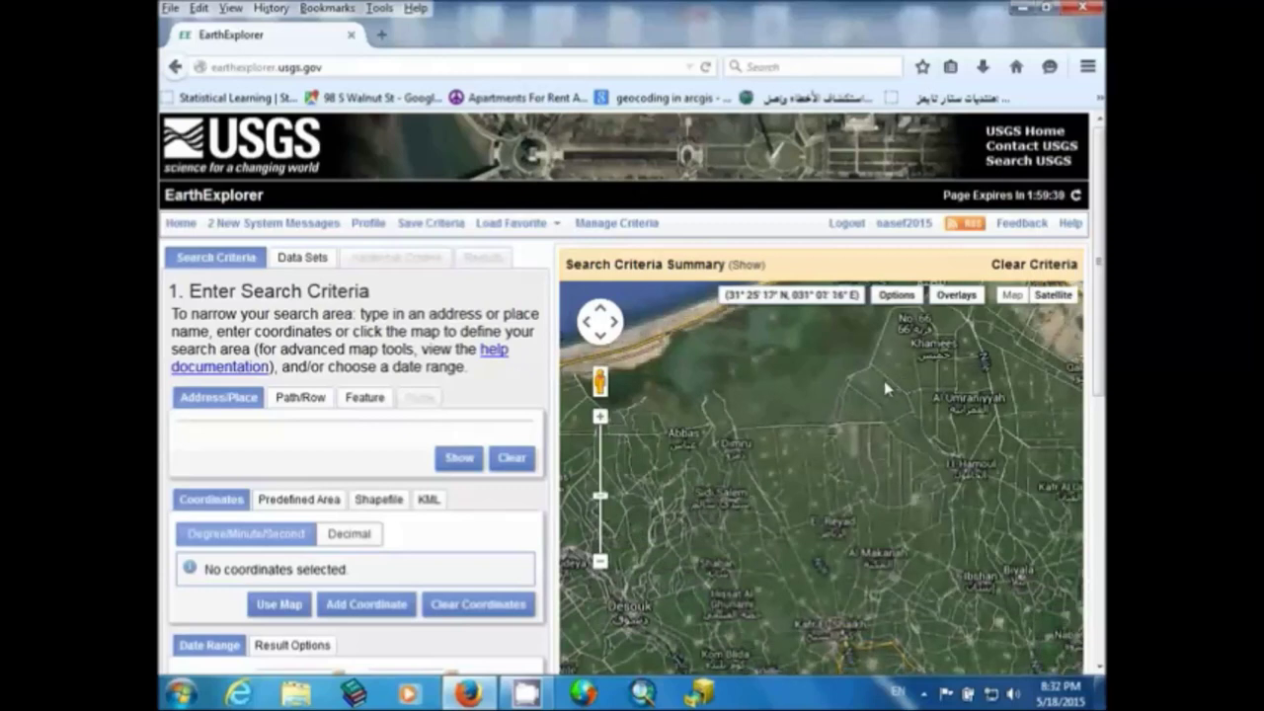
# Step: Place four polygon corners around Dimiru and Khamees, then scroll down to Date Range
pyautogui.click(885, 383)
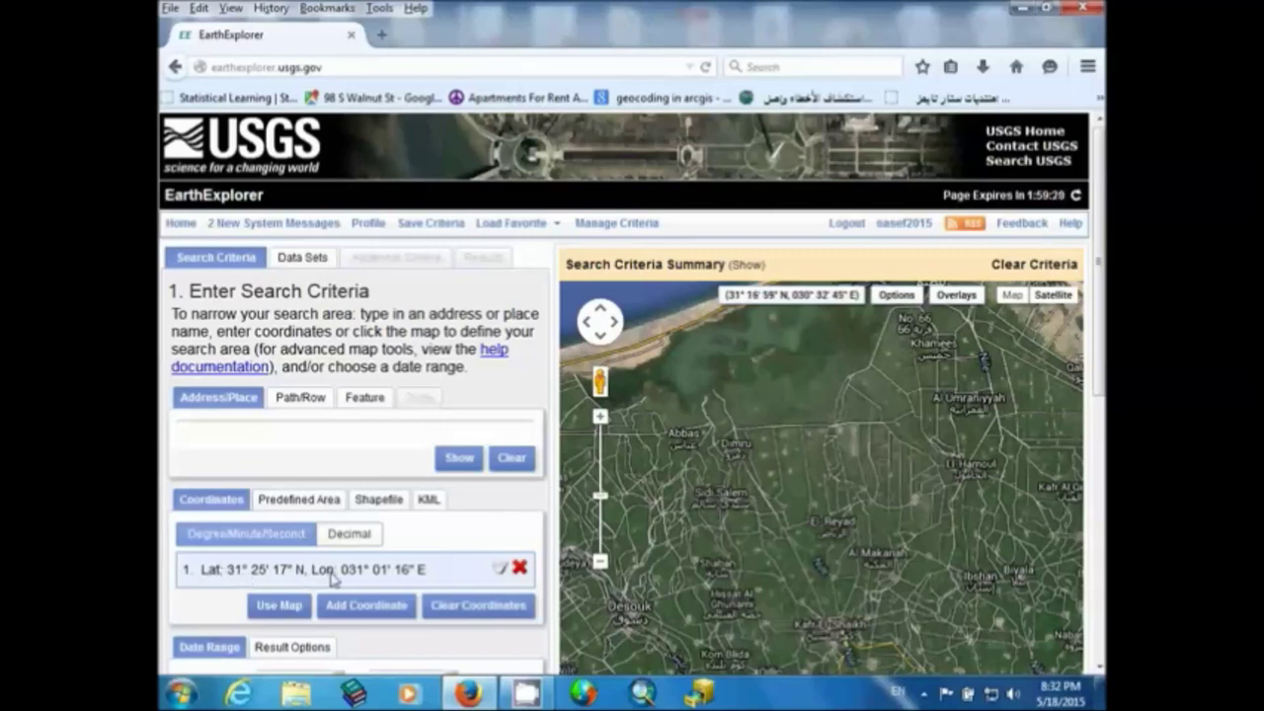
pyautogui.click(741, 405)
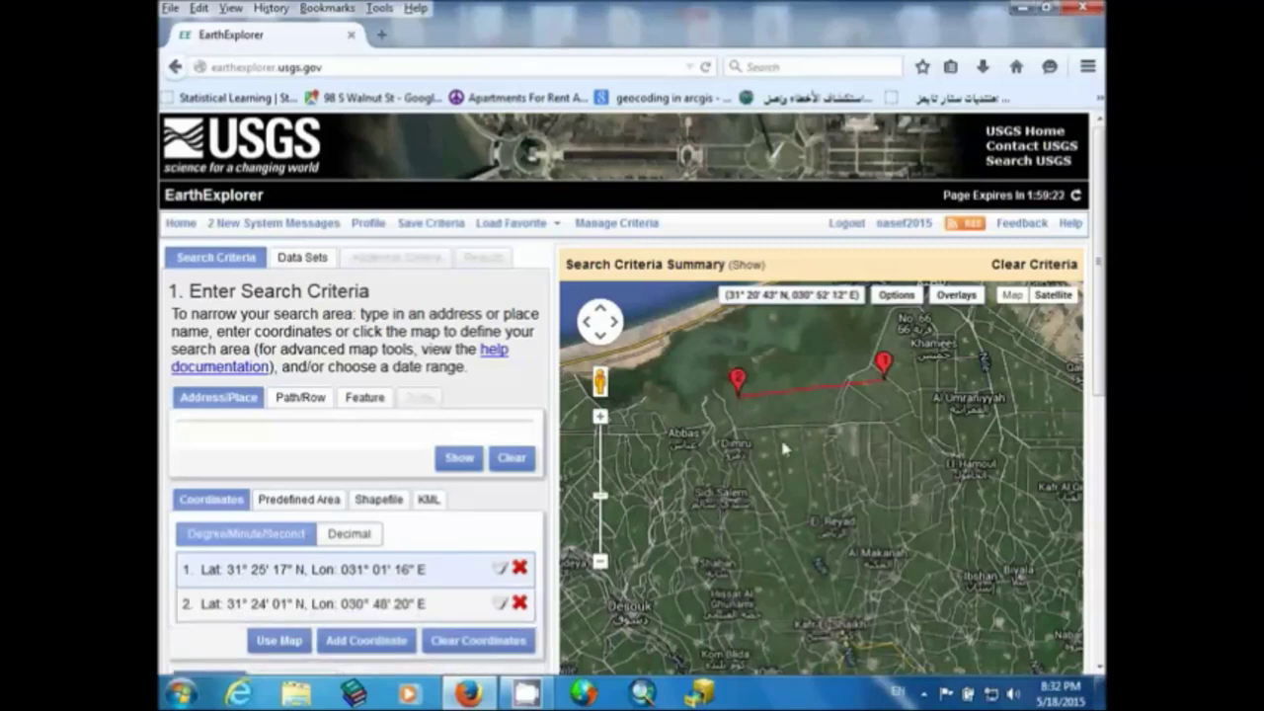
pyautogui.click(766, 498)
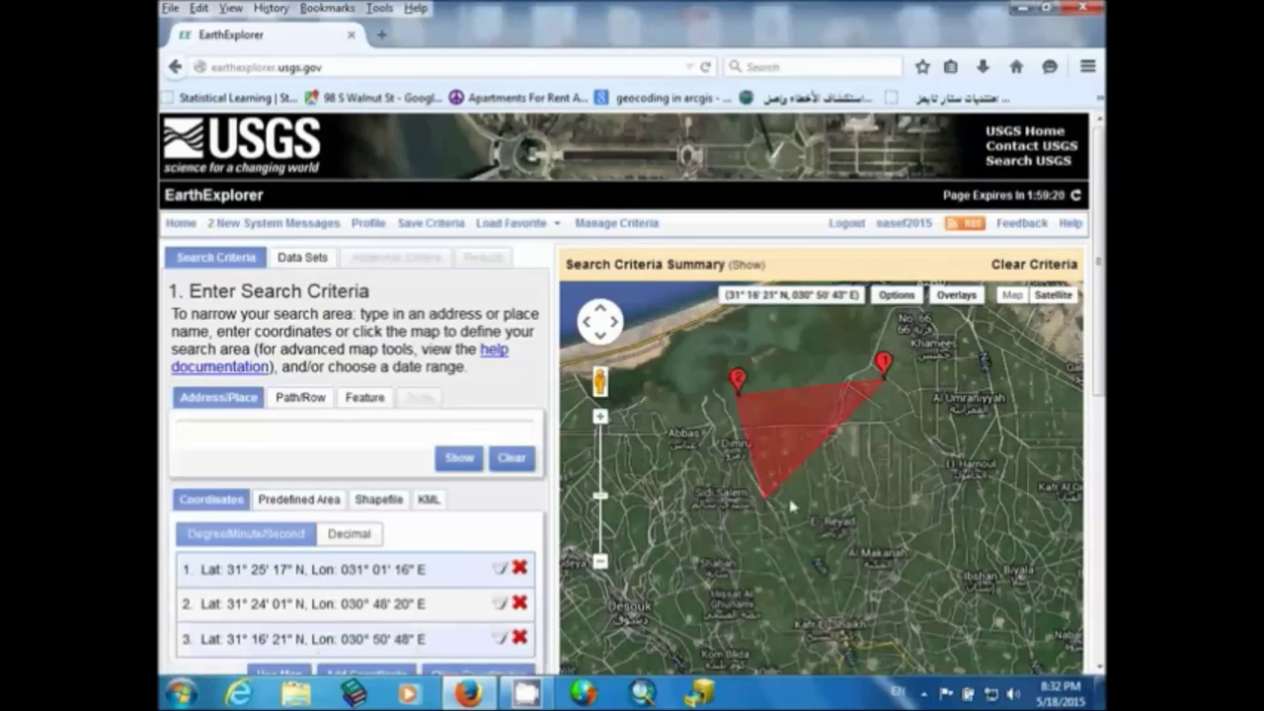
pyautogui.click(913, 456)
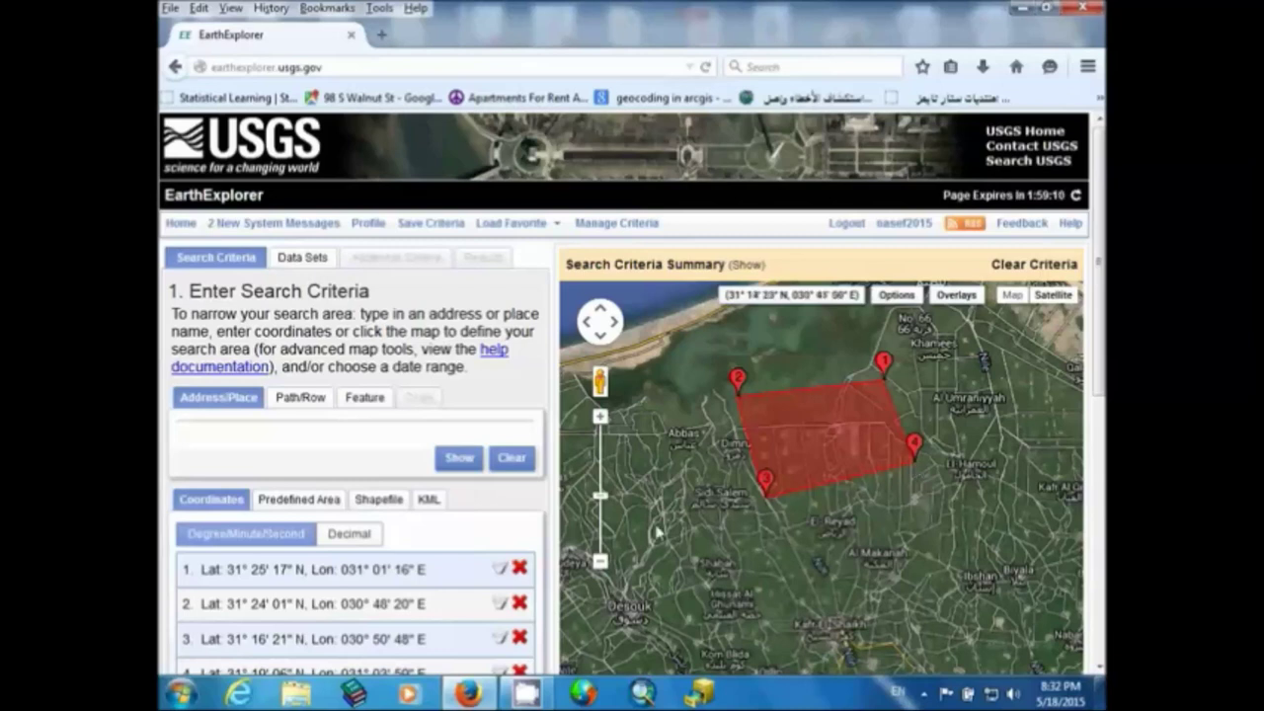
pyautogui.scroll(-1, 1100, 397)
pyautogui.scroll(-4, 1100, 398)
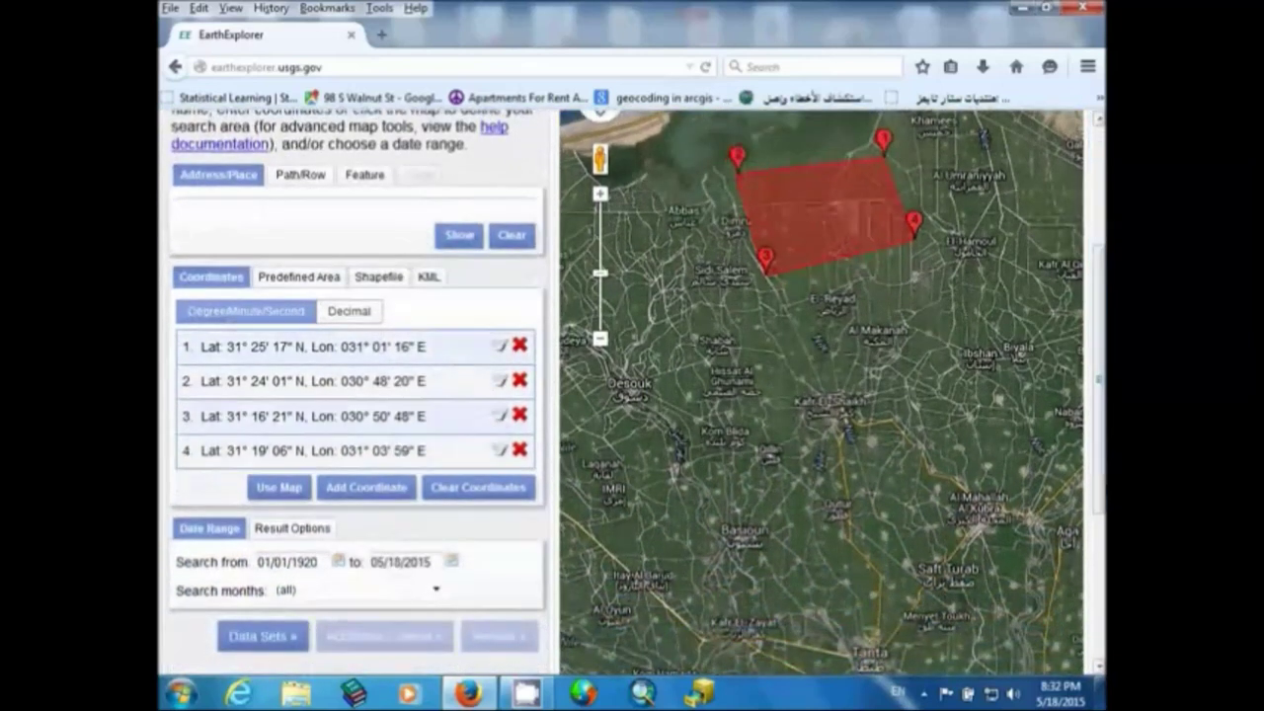
pyautogui.scroll(-2, 1100, 459)
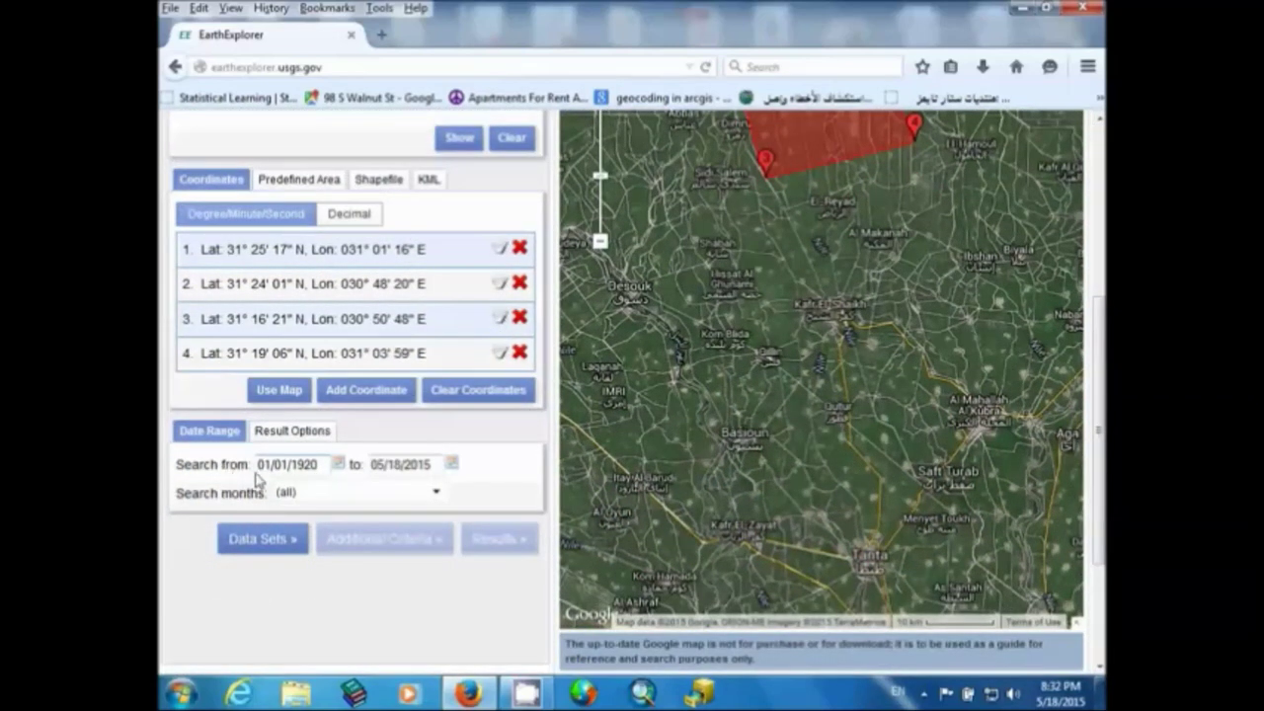
# Step: Set the search start date to 01/01/1990 using the calendar
pyautogui.click(338, 464)
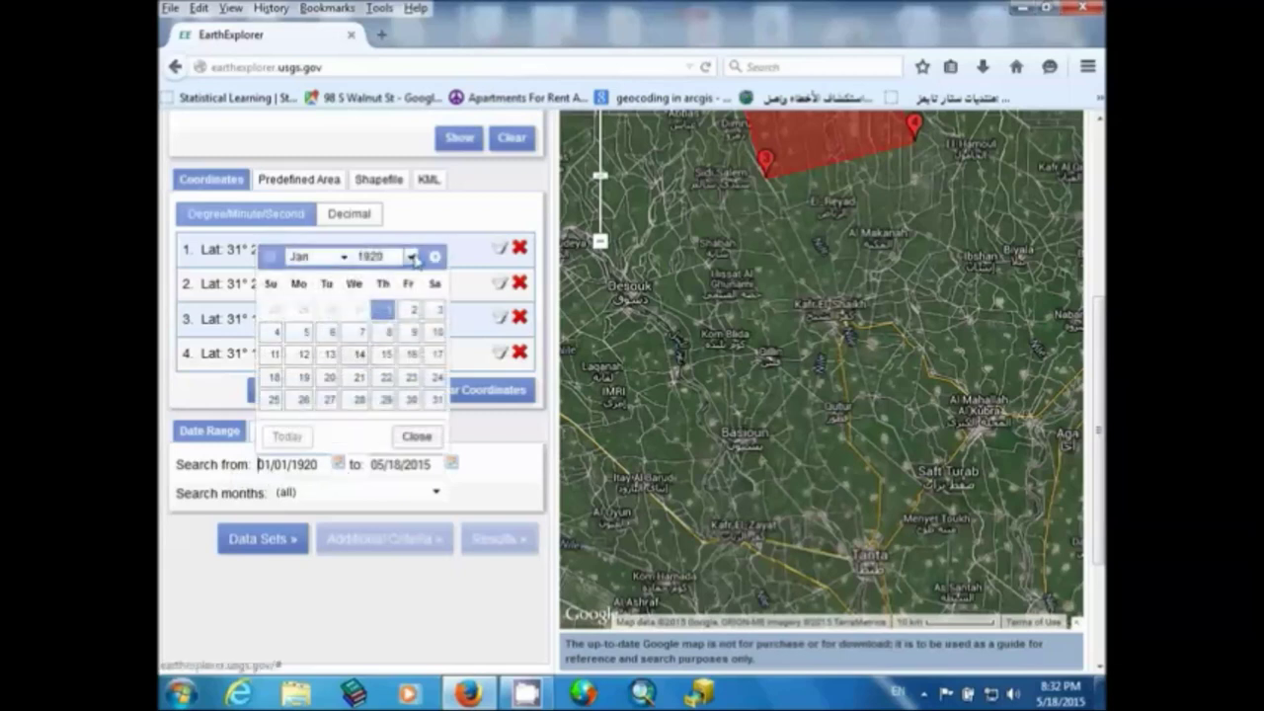
pyautogui.click(409, 257)
pyautogui.moveTo(409, 311); pyautogui.dragTo(411, 424)
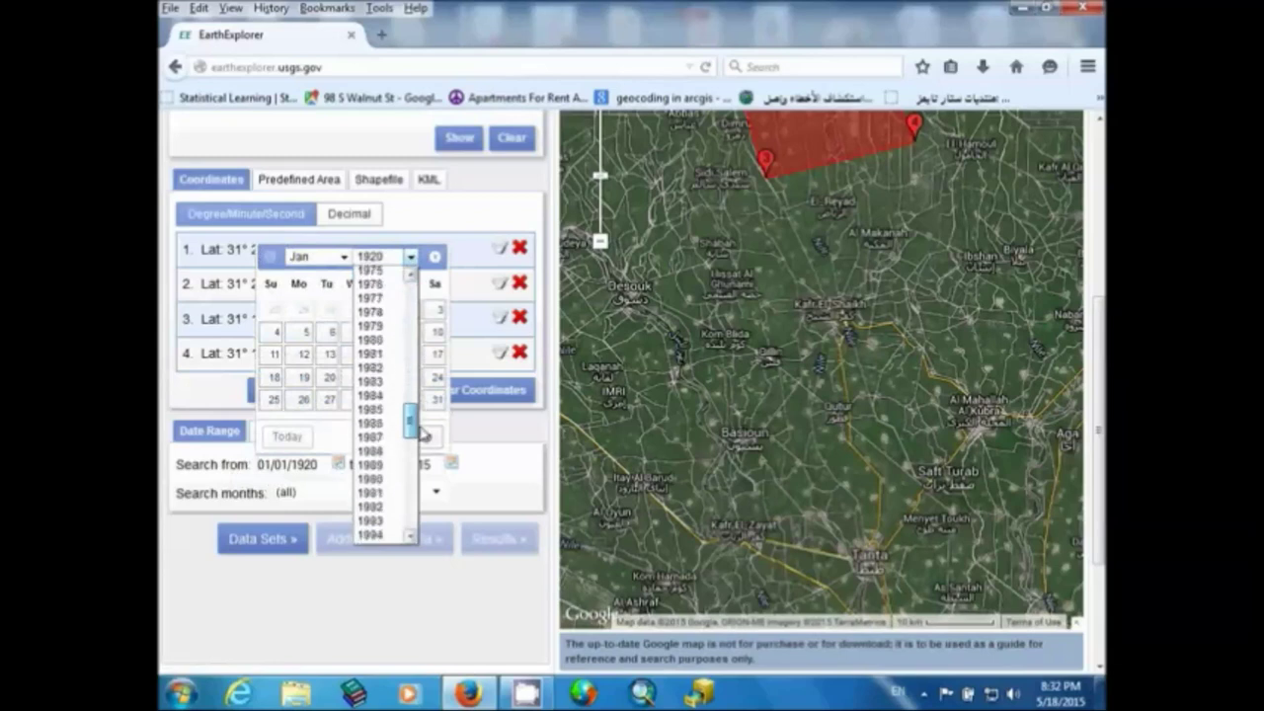
pyautogui.click(385, 473)
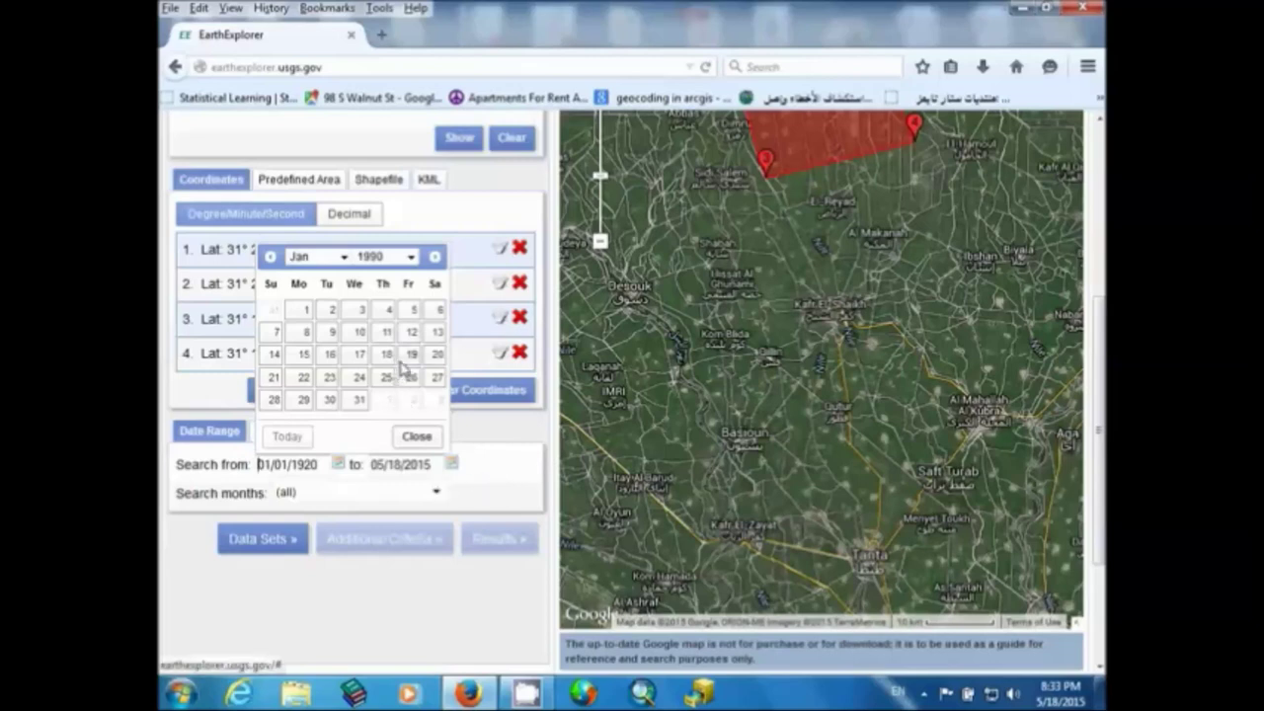
pyautogui.click(525, 443)
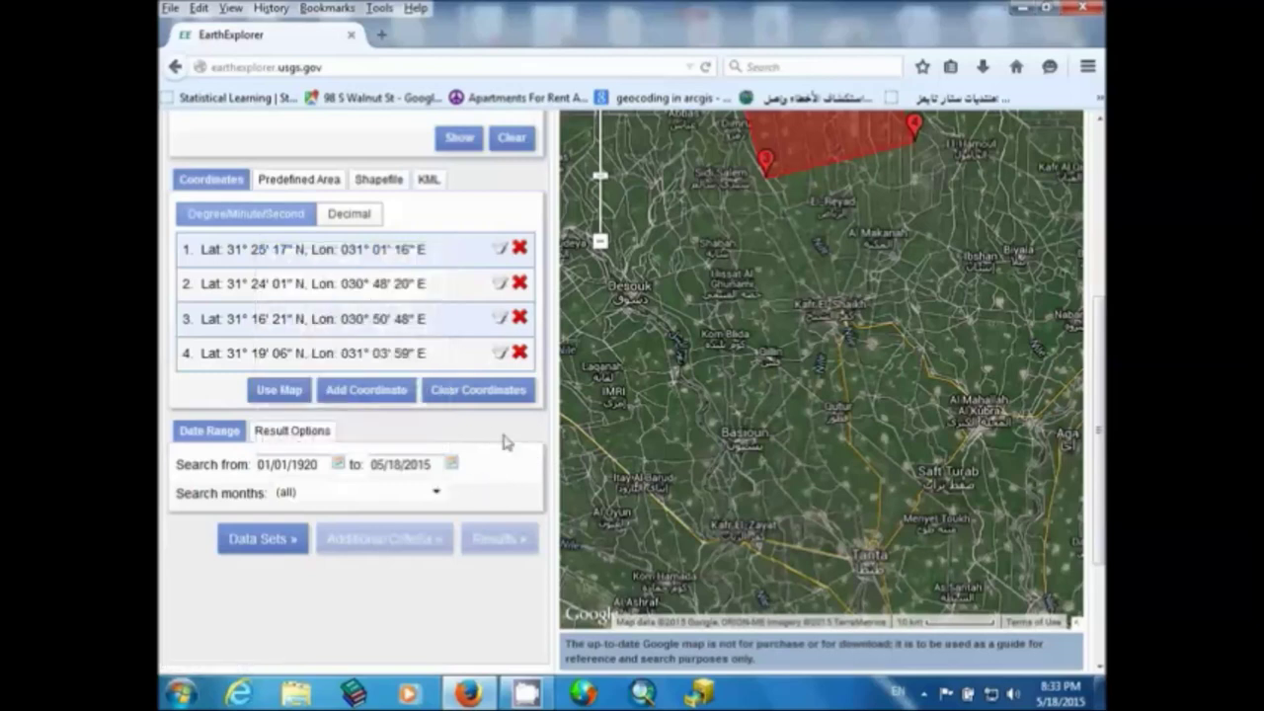
pyautogui.click(338, 463)
pyautogui.click(412, 258)
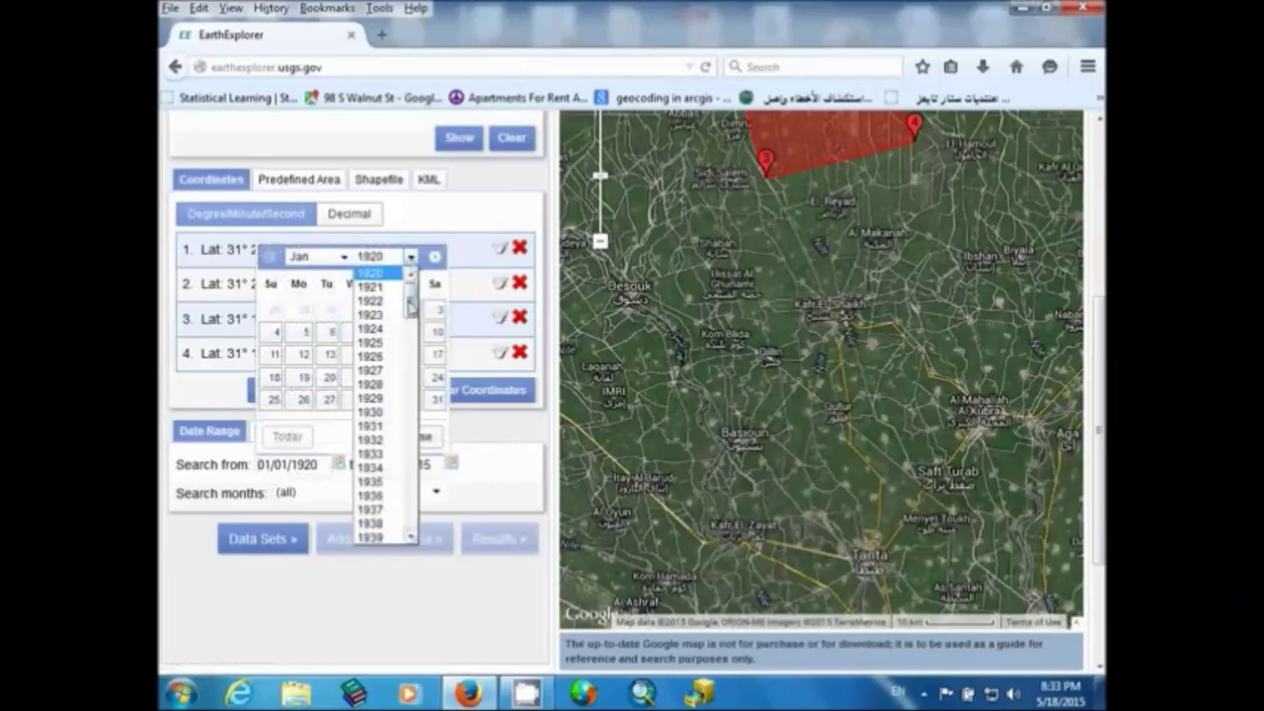
pyautogui.moveTo(410, 302); pyautogui.dragTo(411, 452)
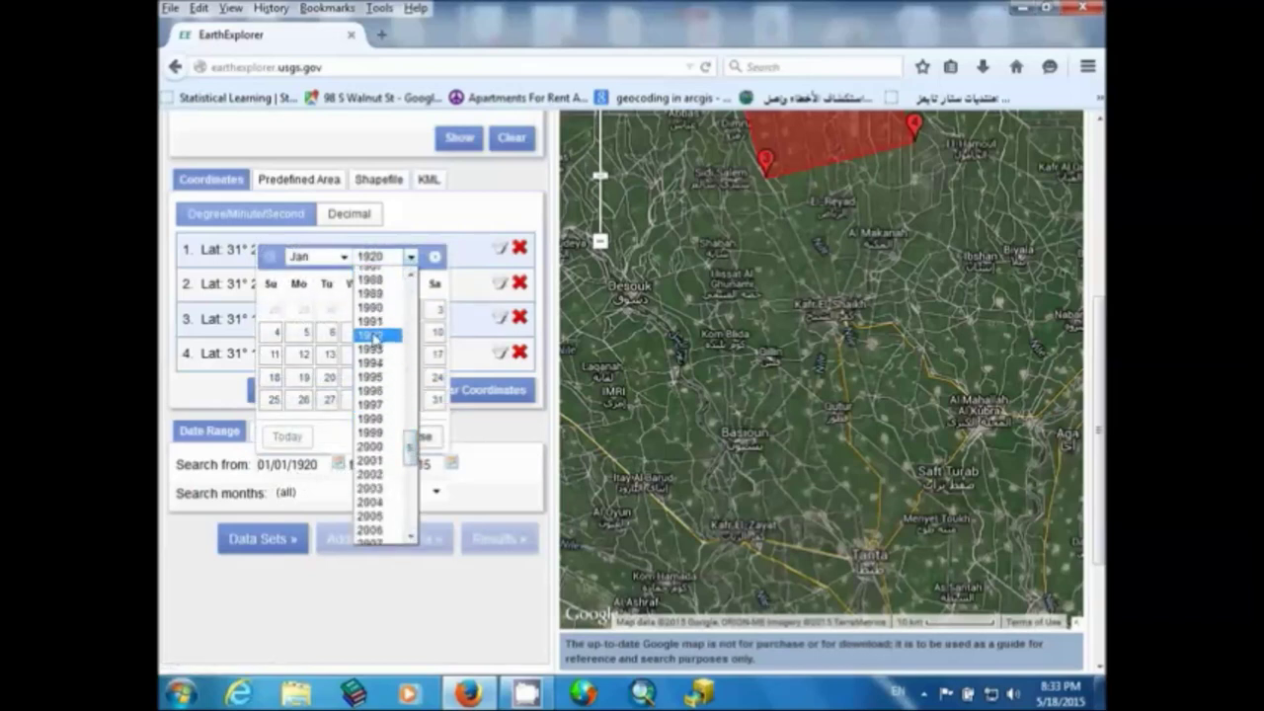
pyautogui.click(370, 307)
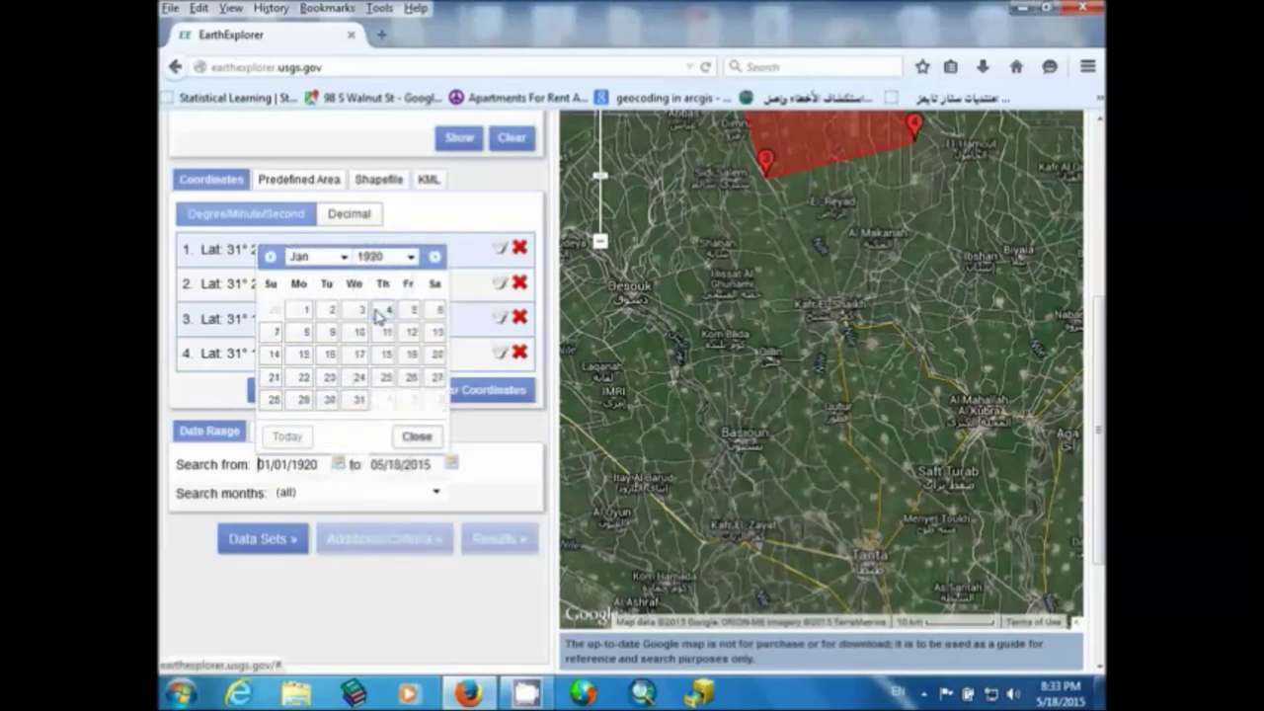
pyautogui.click(305, 311)
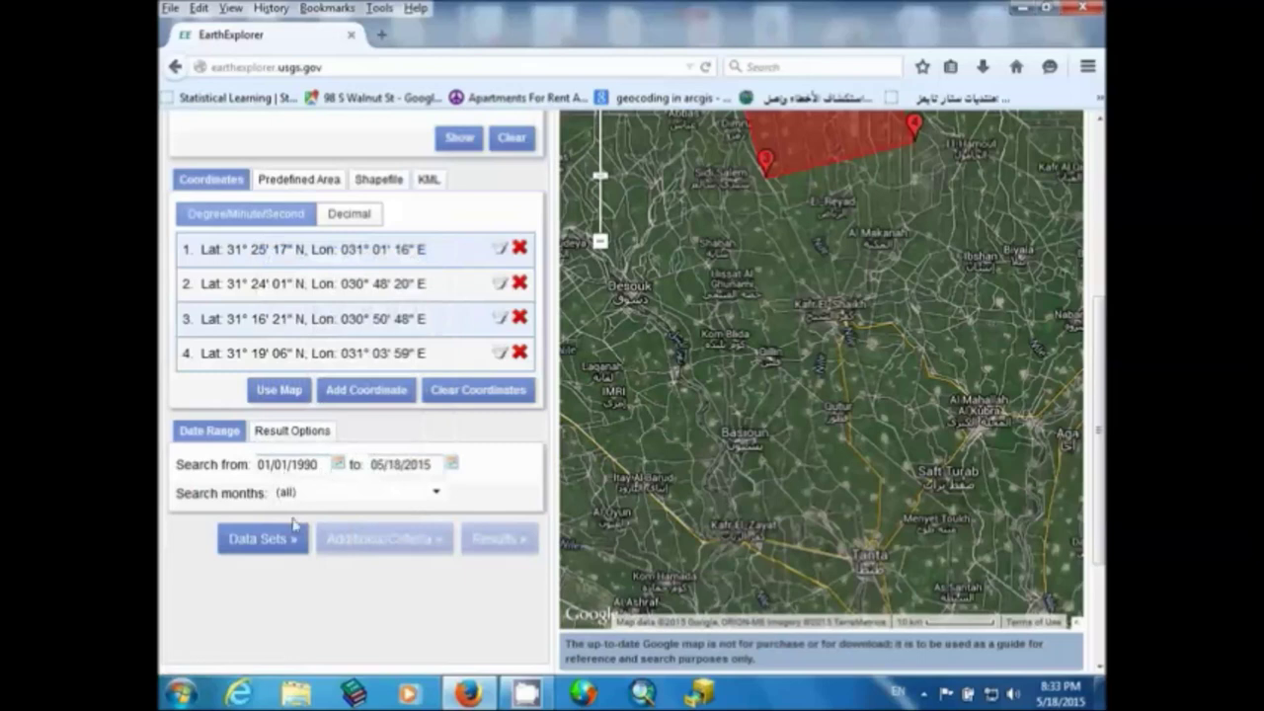
# Step: Set the search end date to 05/18/2015
pyautogui.click(452, 464)
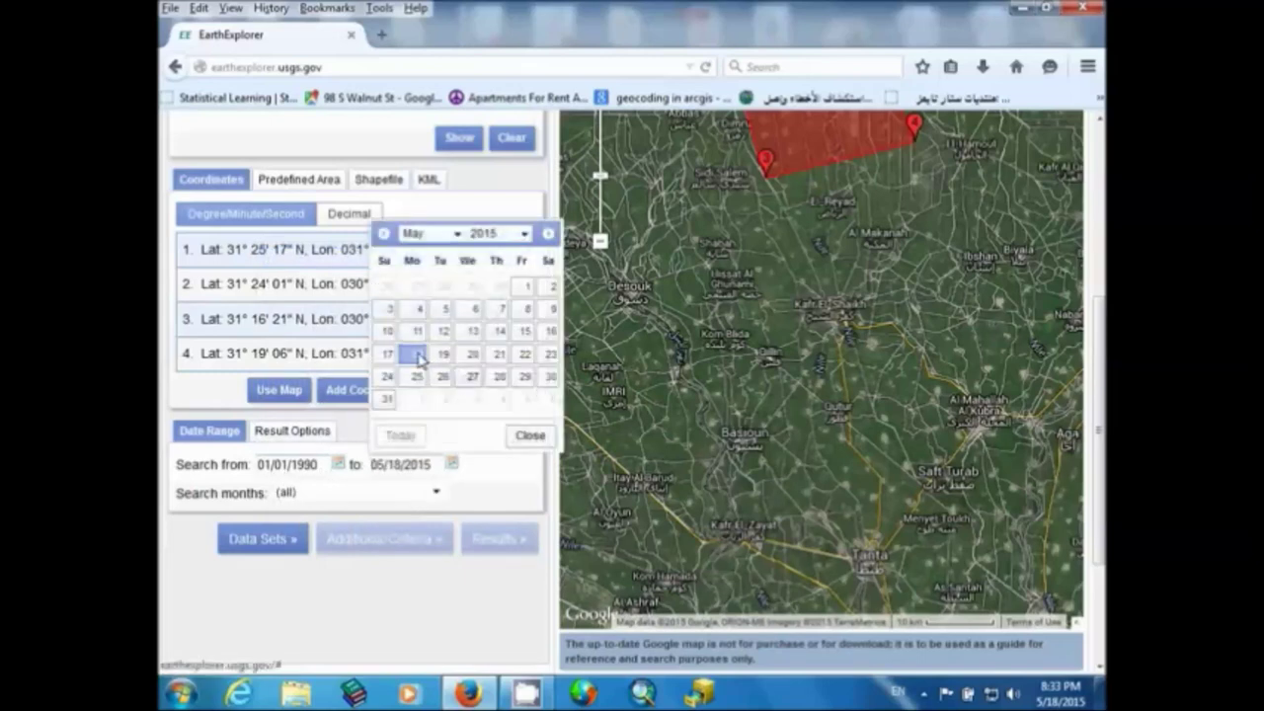
pyautogui.click(419, 357)
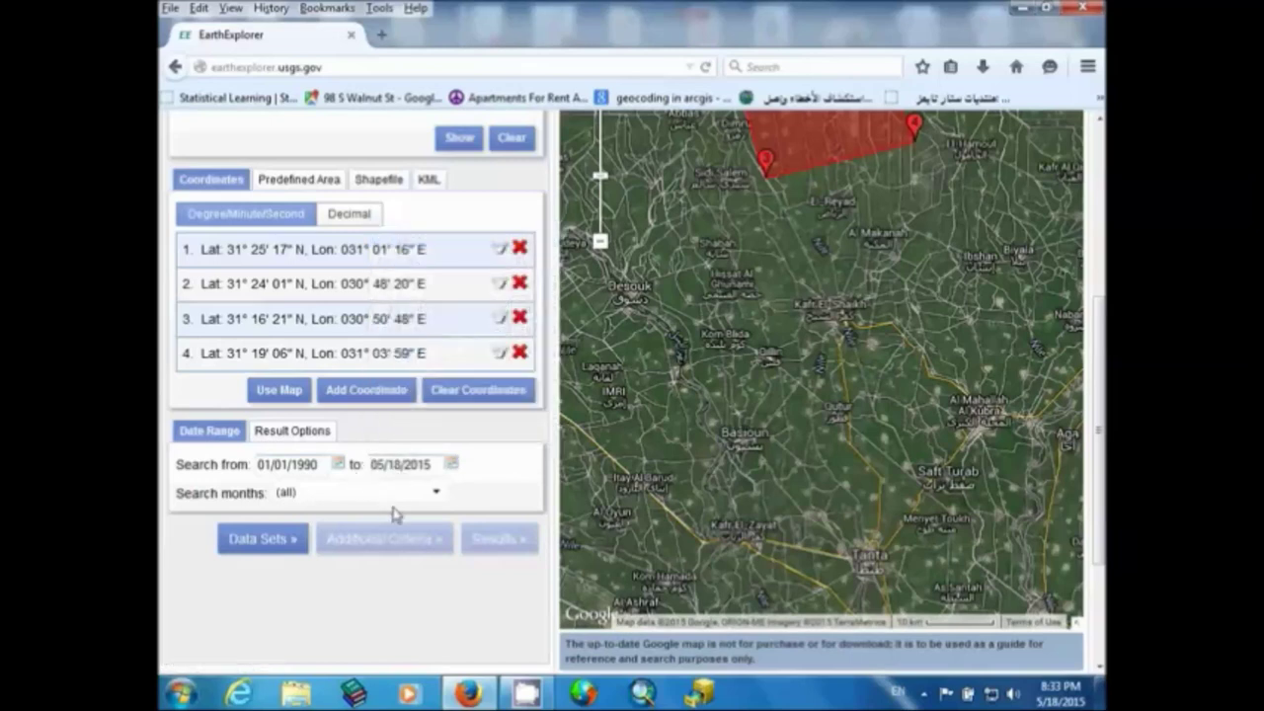
pyautogui.scroll(3, 454, 461)
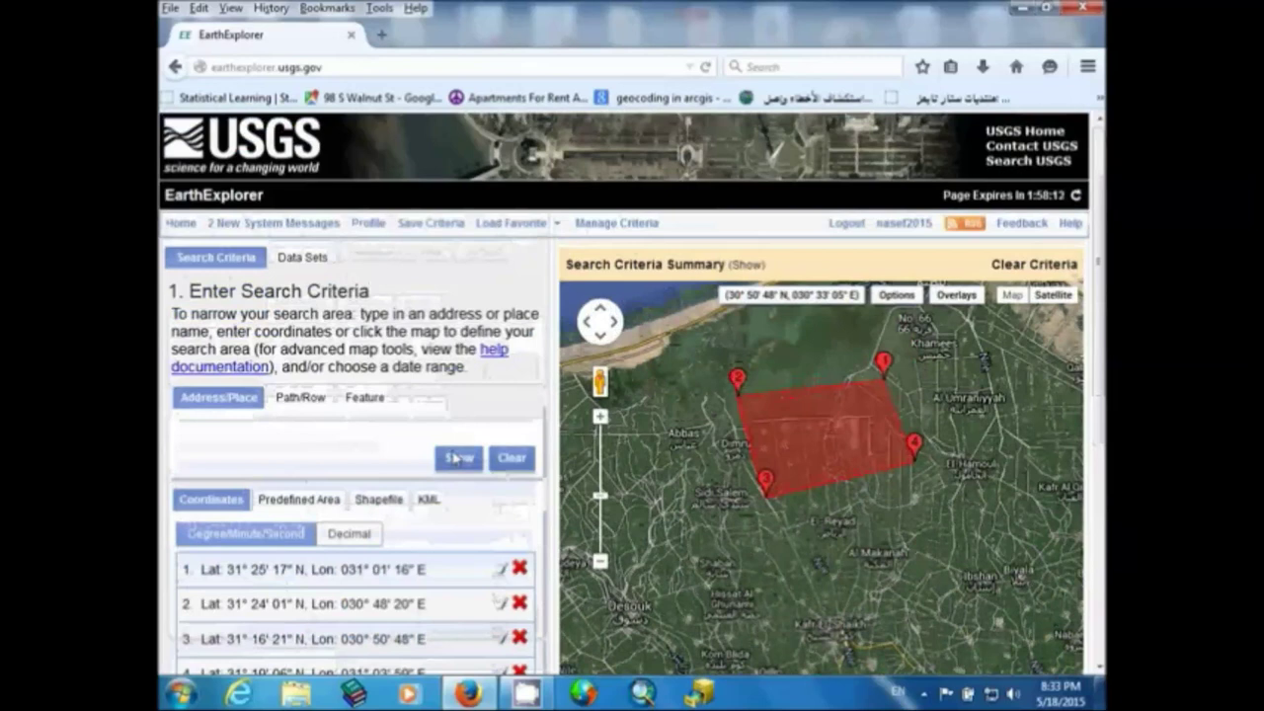
pyautogui.scroll(-2, 455, 458)
pyautogui.scroll(2, 395, 395)
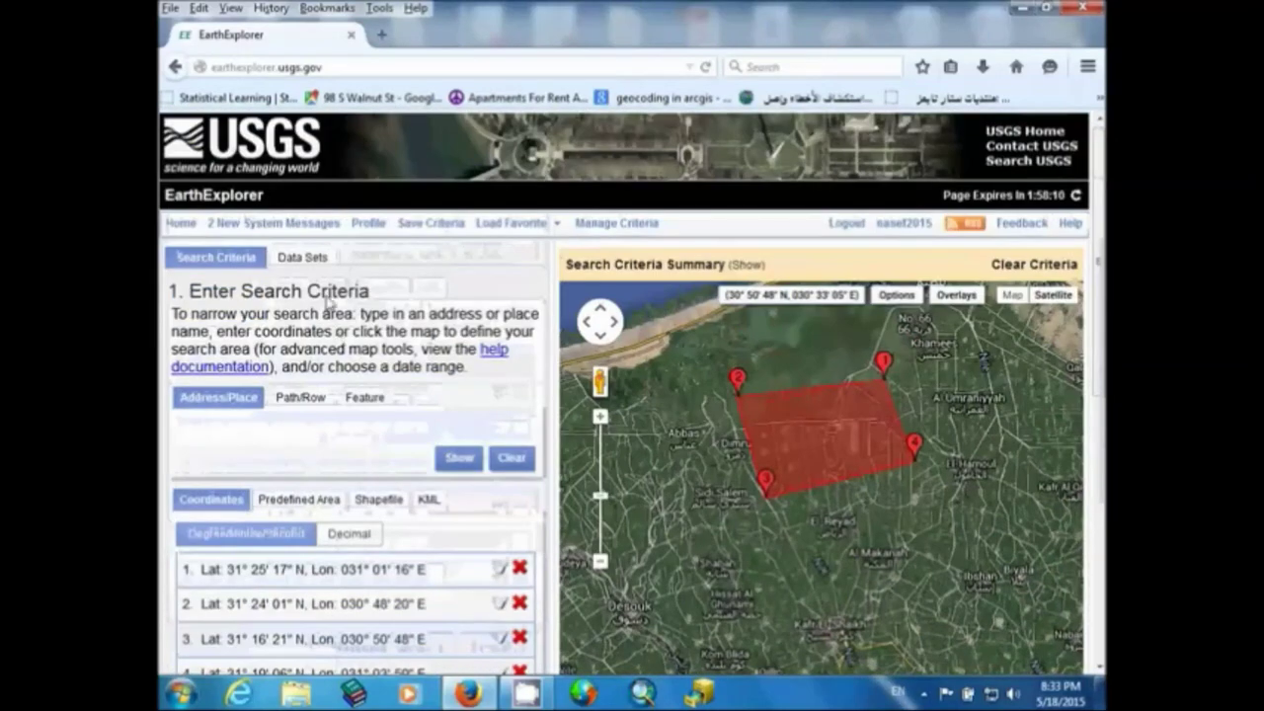
# Step: Move to the Data Sets tab and expand the Landsat Archive category
pyautogui.click(316, 264)
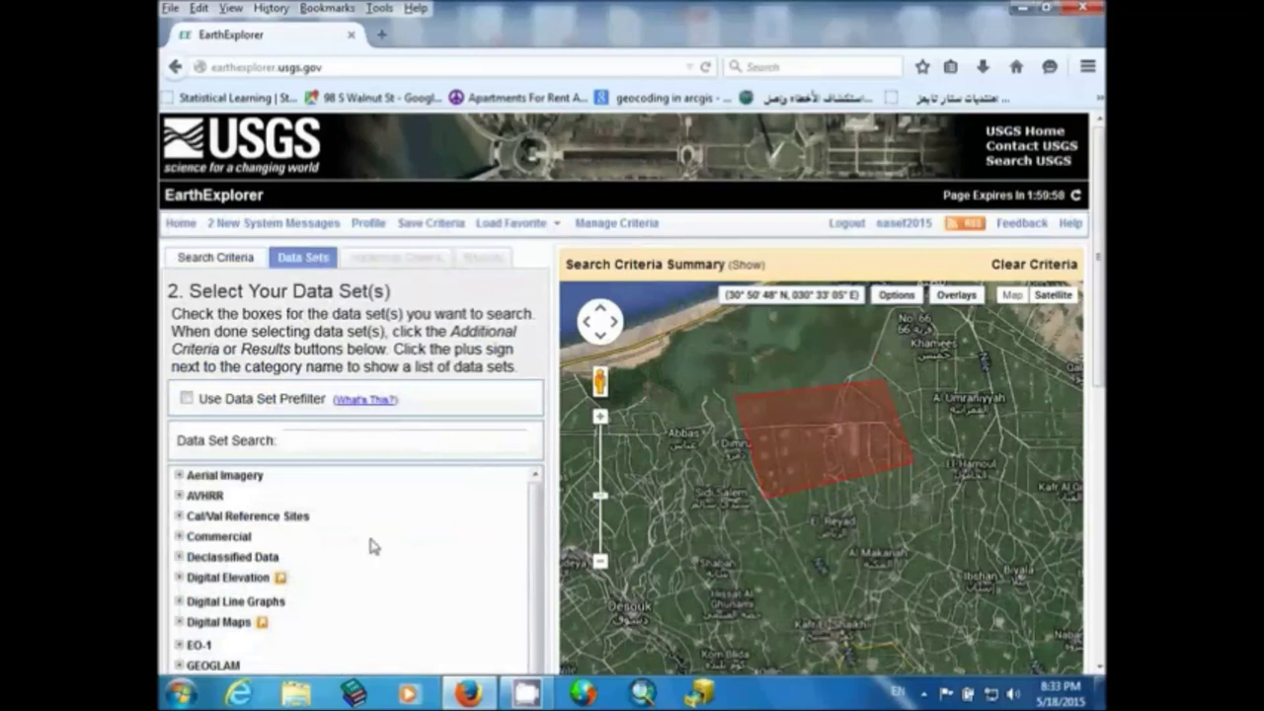
pyautogui.scroll(-1, 370, 540)
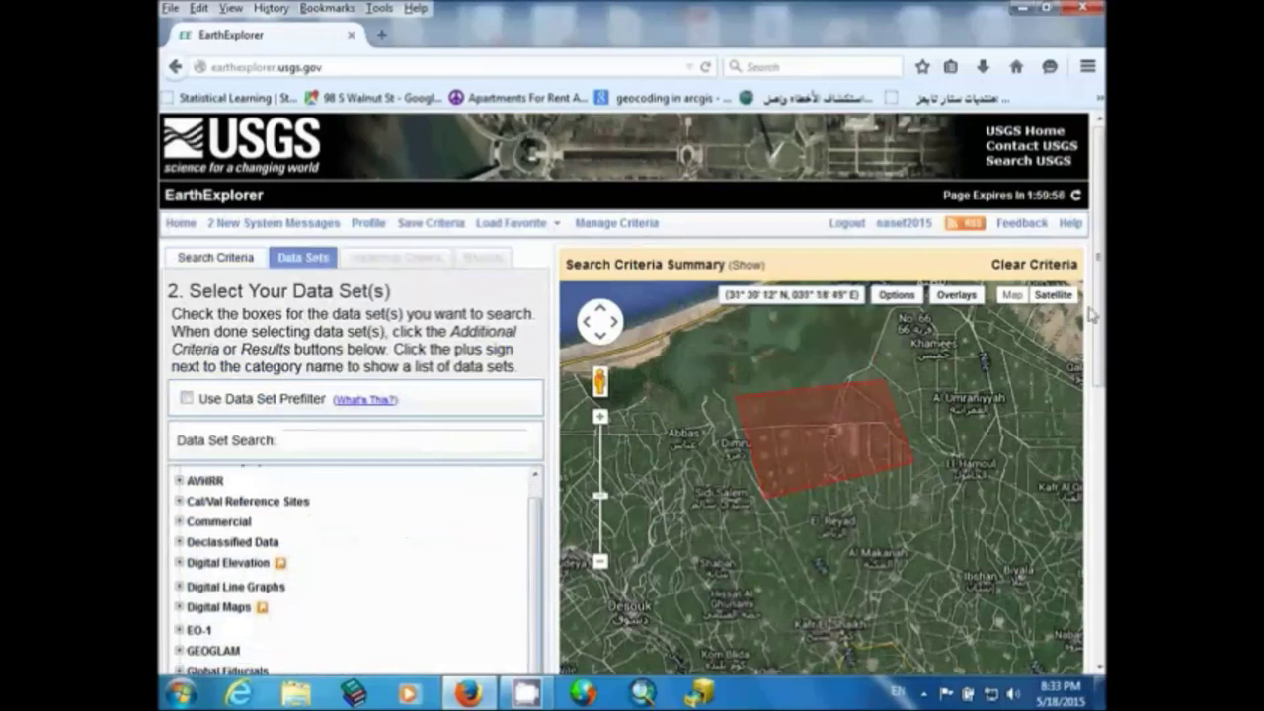
pyautogui.scroll(-5, 1092, 314)
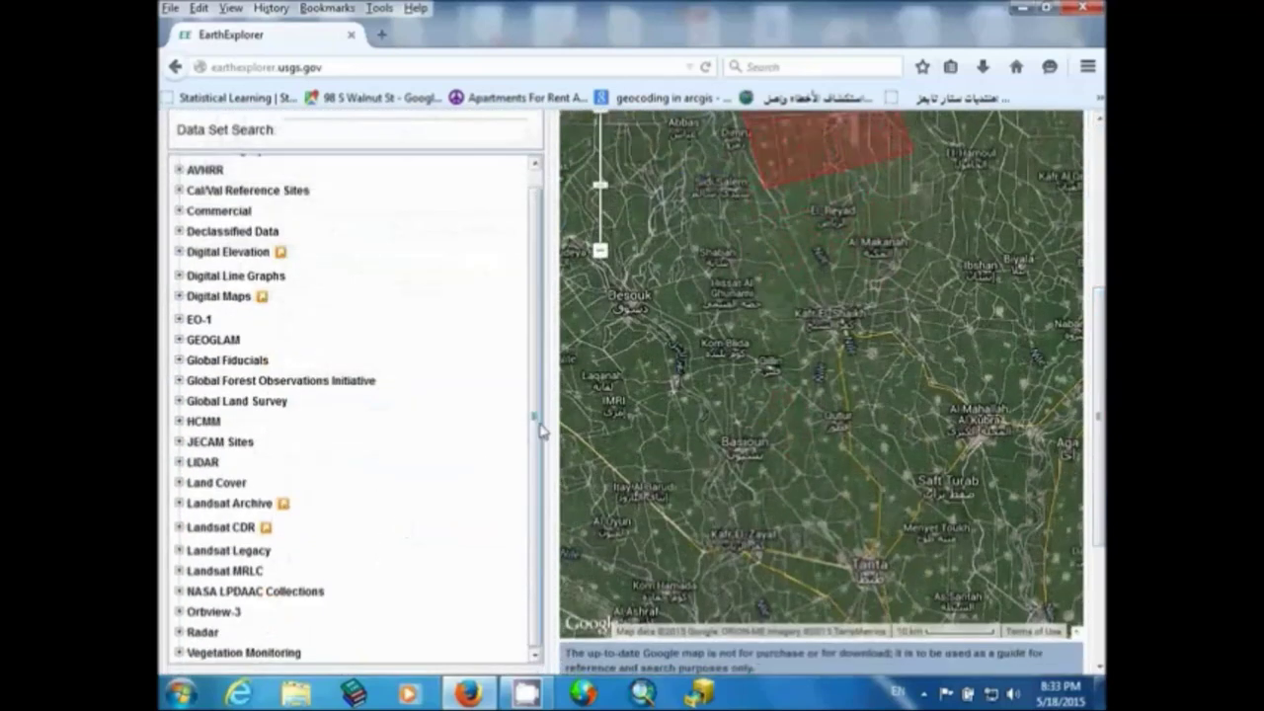
pyautogui.scroll(1, 541, 430)
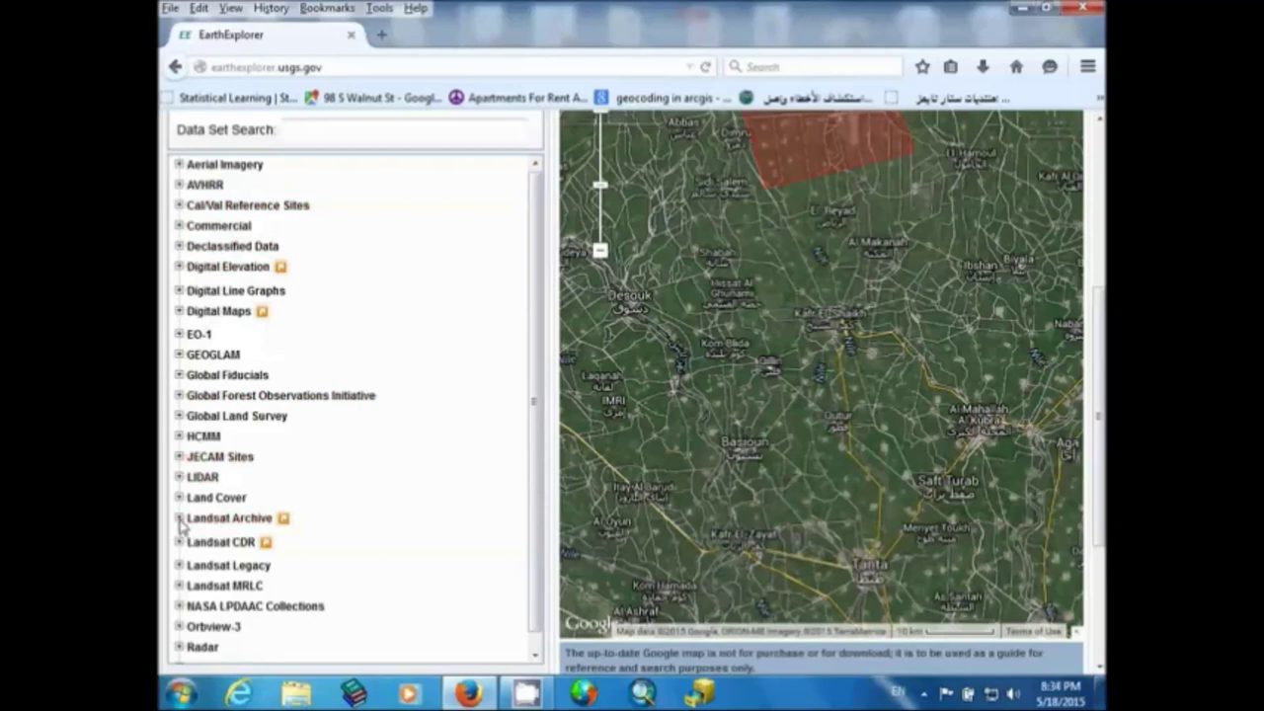
pyautogui.click(179, 519)
# Step: Select the L7 ETM+ Intl Ground Stations and L8 OLI/TIRS data sets
pyautogui.scroll(-3, 359, 457)
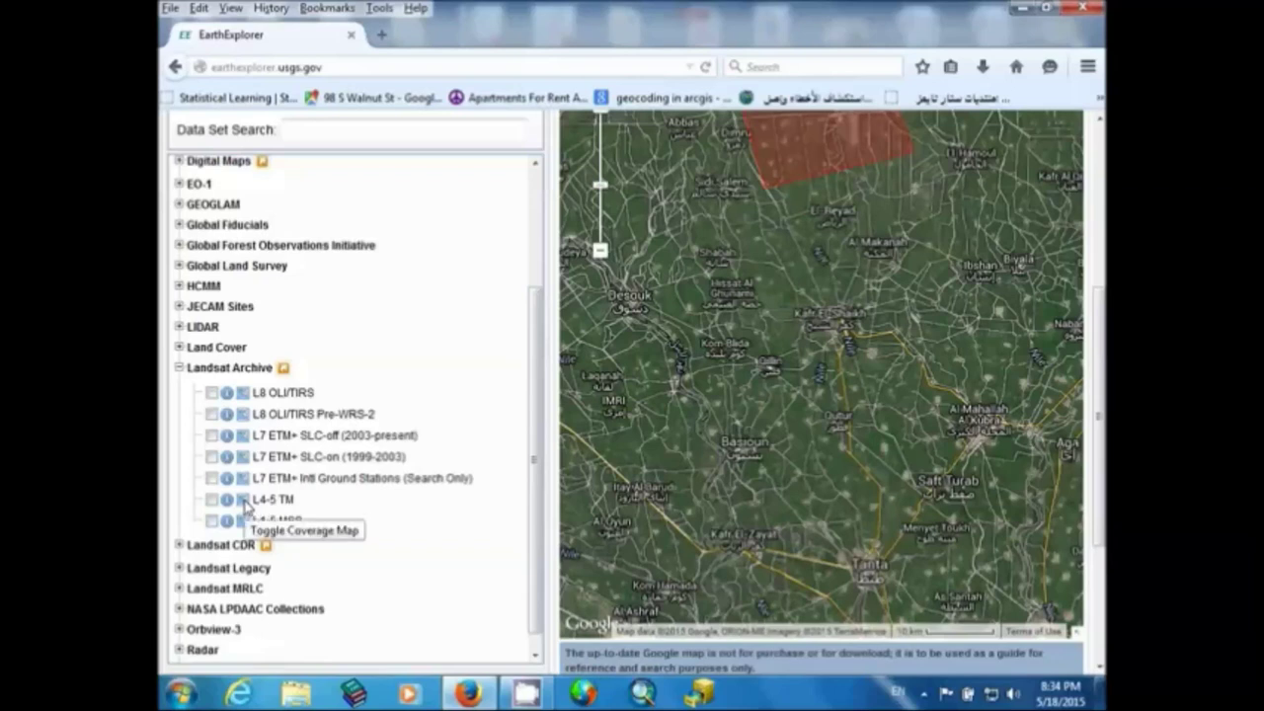
pyautogui.click(211, 479)
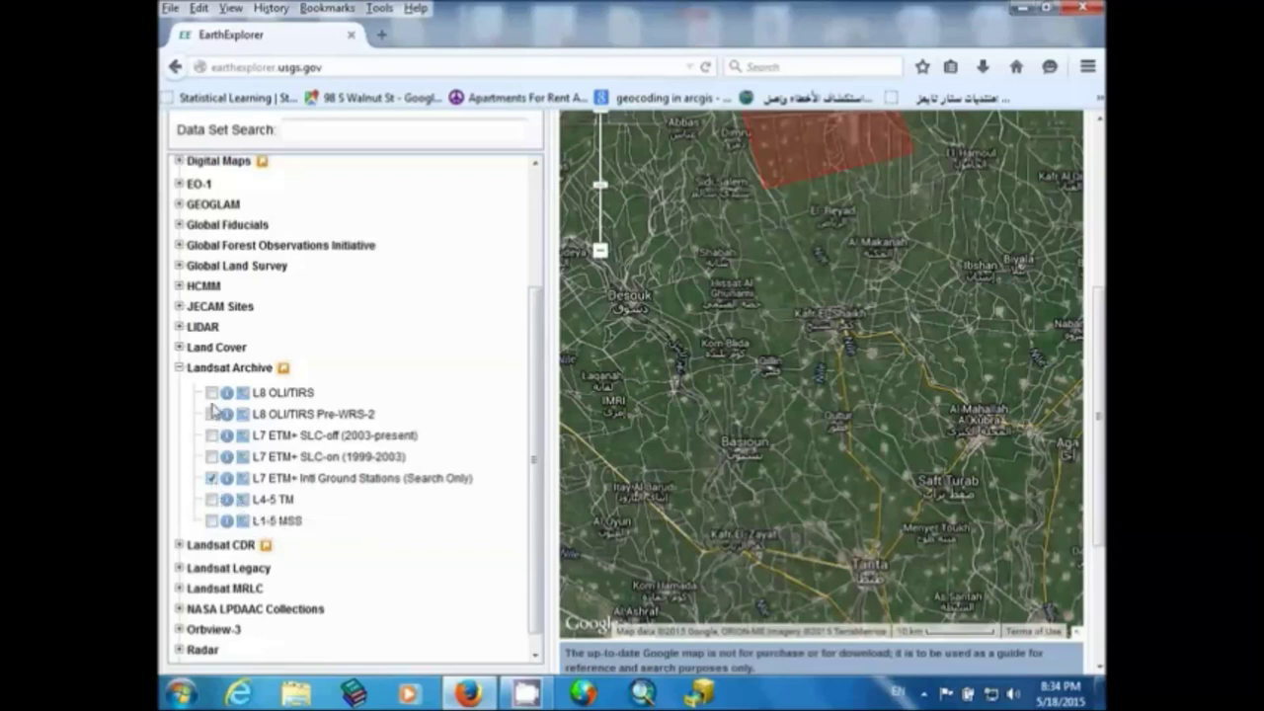
pyautogui.click(211, 392)
pyautogui.moveTo(536, 451); pyautogui.dragTo(536, 320)
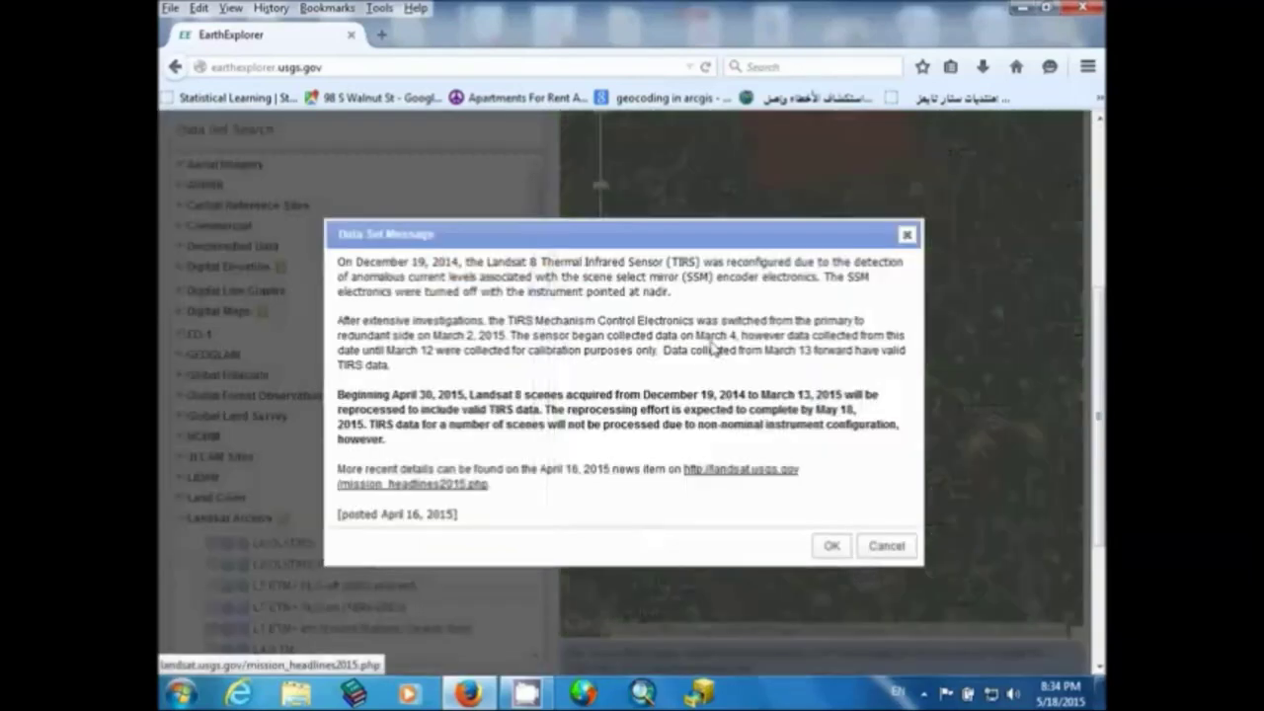
# Step: Acknowledge the Landsat 8 data set notice and collapse the Landsat Archive category
pyautogui.click(831, 545)
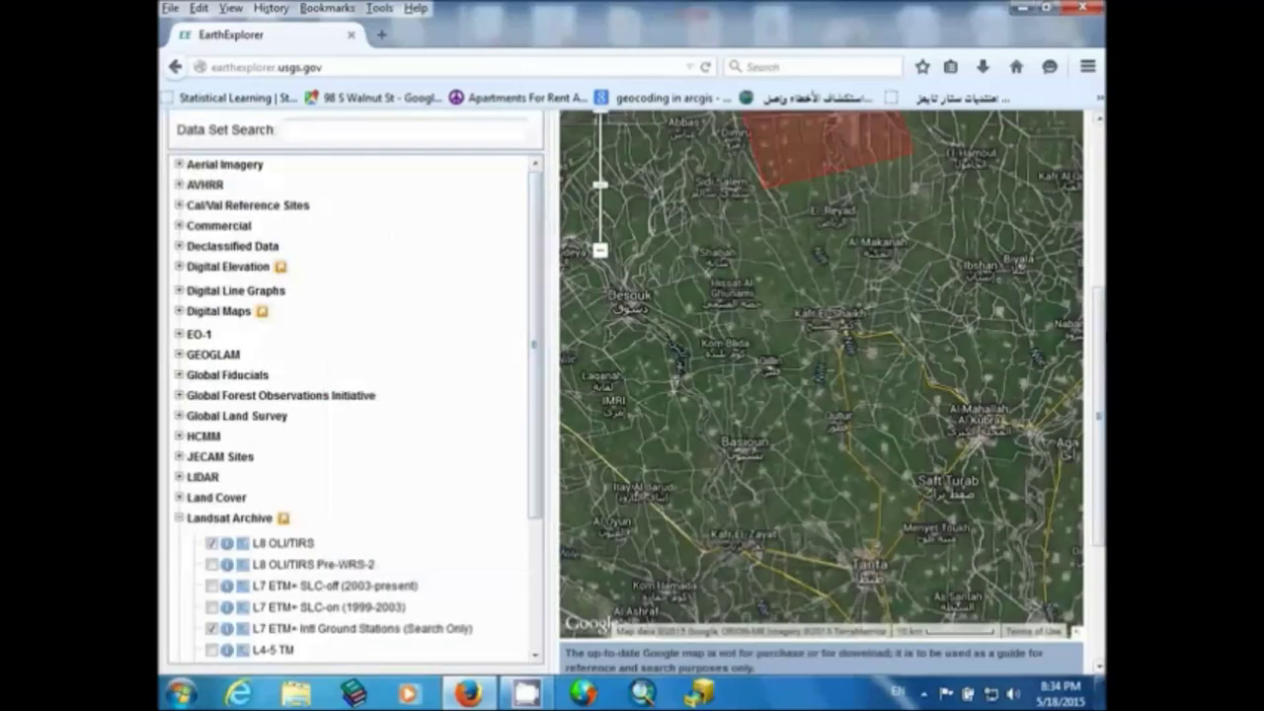
pyautogui.moveTo(1099, 336); pyautogui.dragTo(1098, 449)
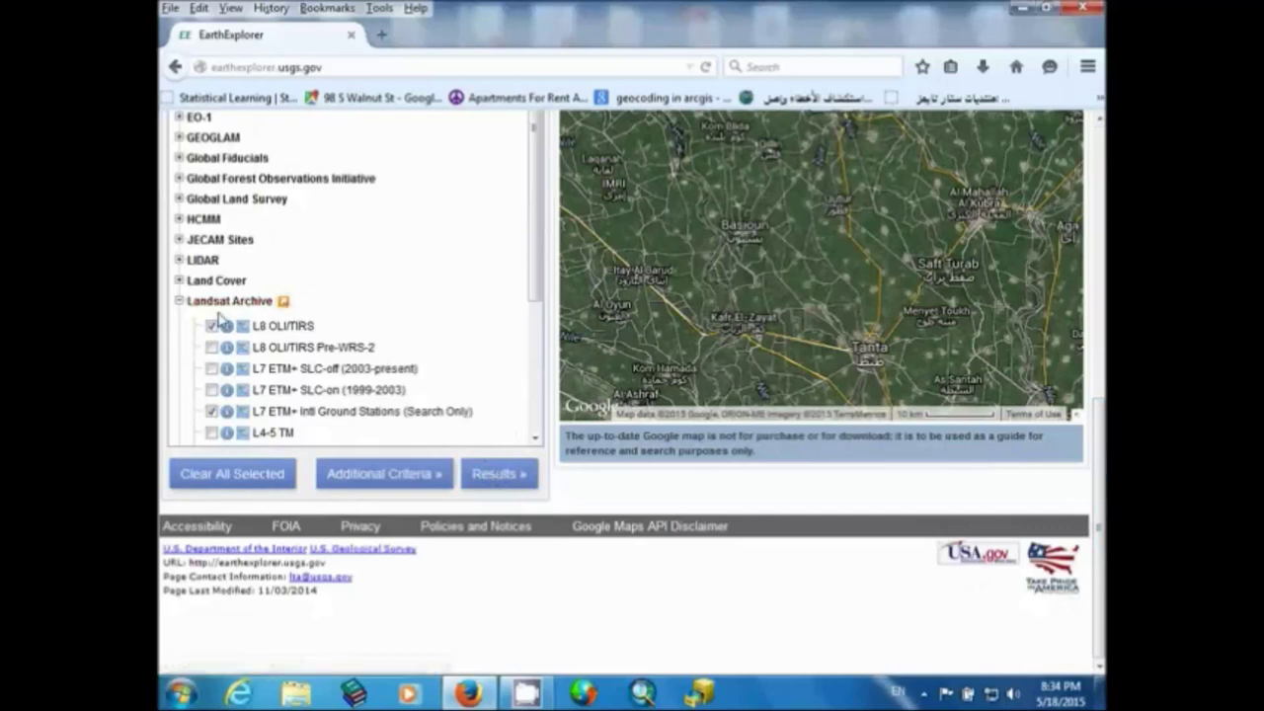
pyautogui.click(180, 302)
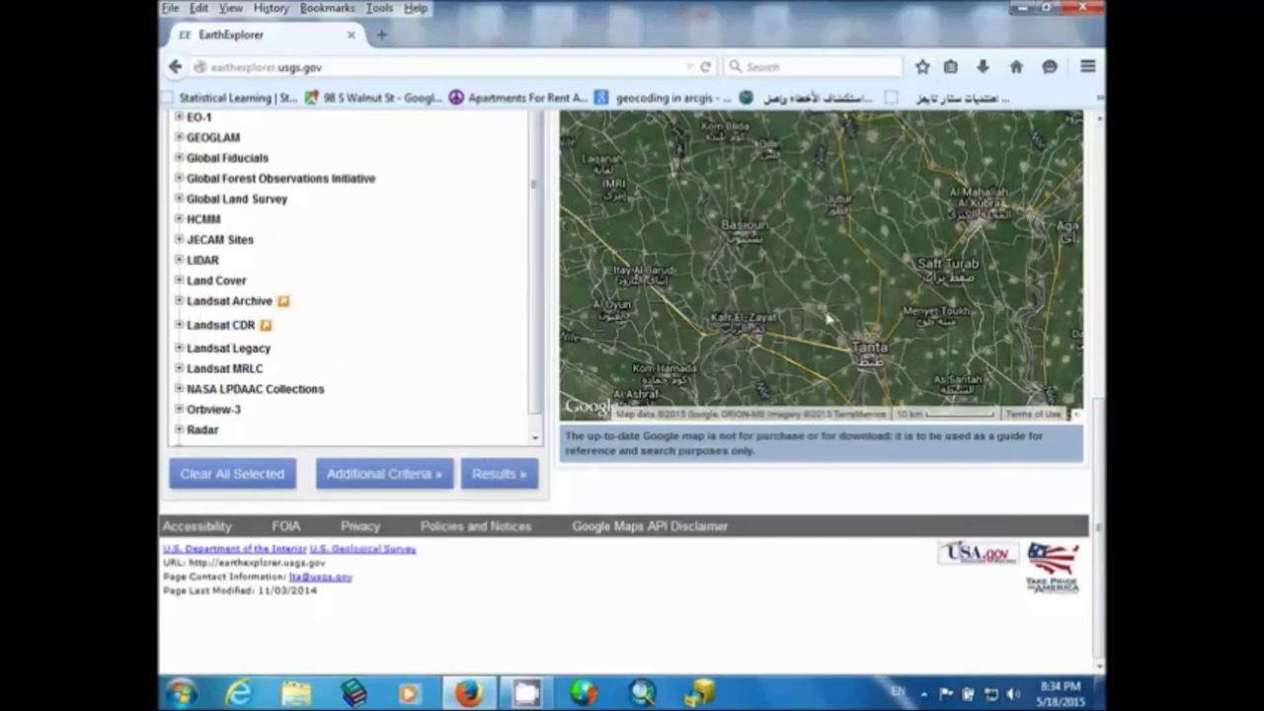
pyautogui.moveTo(1100, 446); pyautogui.dragTo(1099, 267)
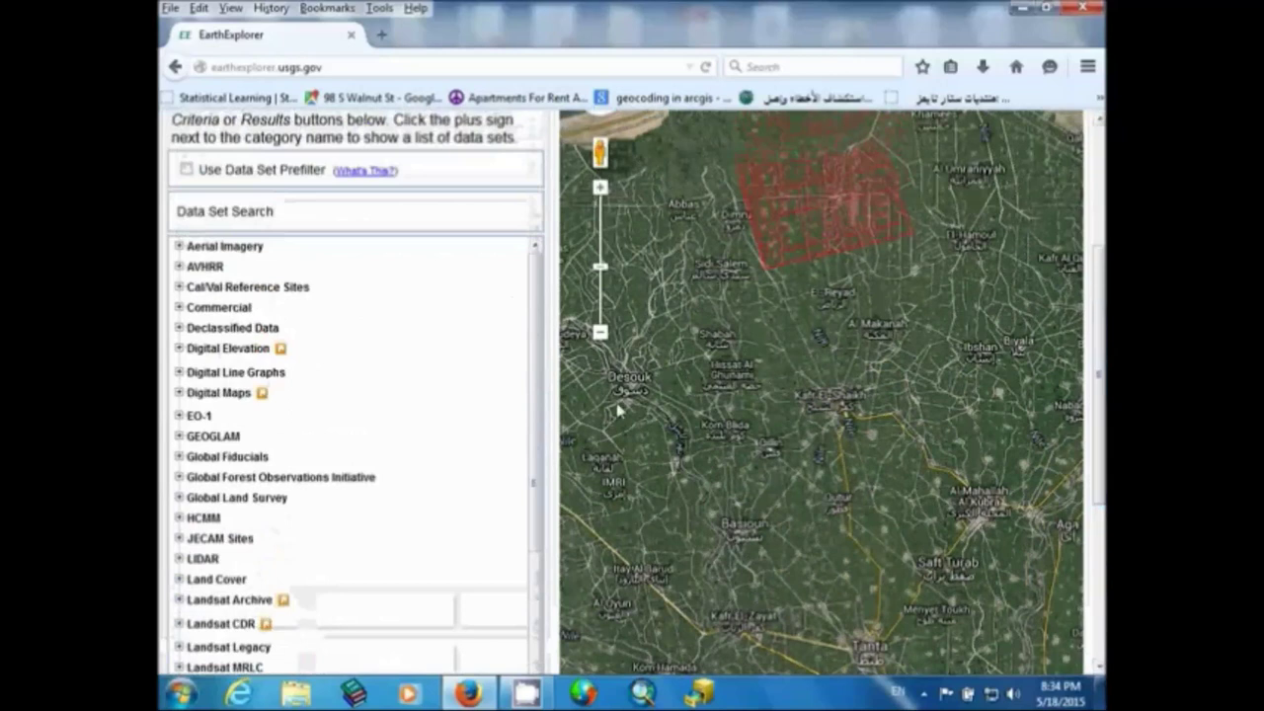
# Step: Browse the Digital Elevation category's SRTM data sets, then collapse it again
pyautogui.click(179, 351)
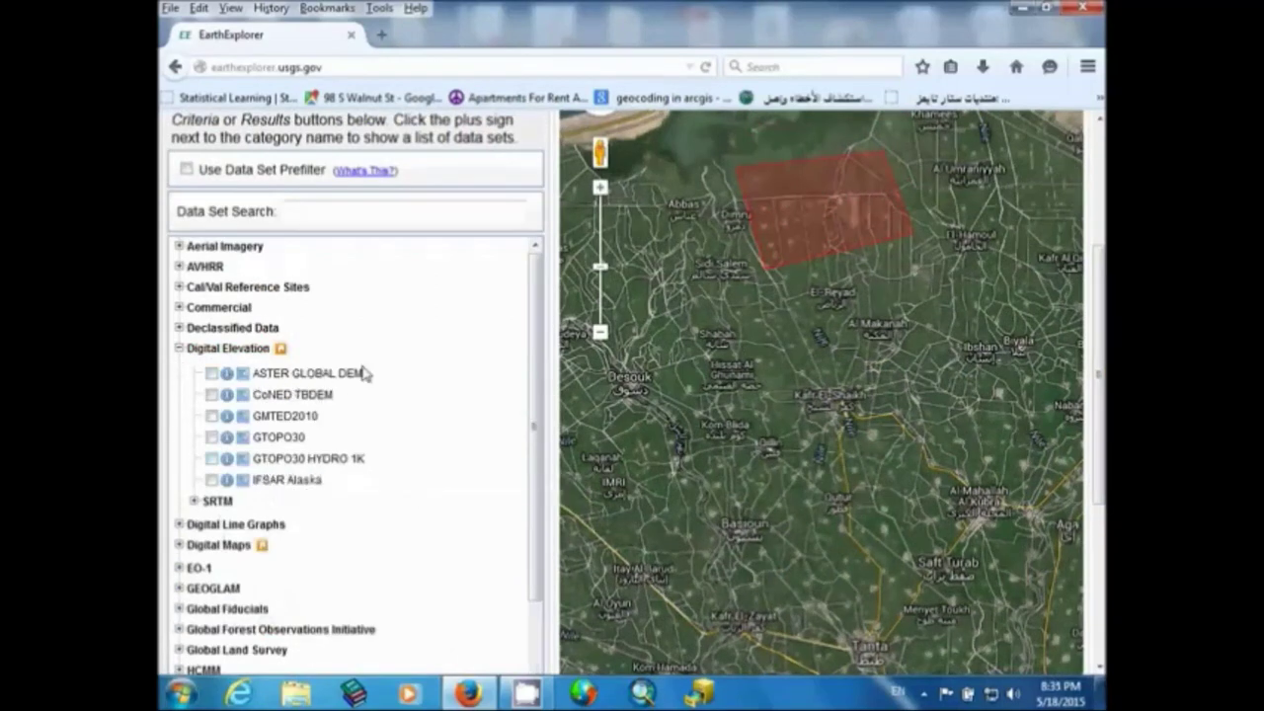
pyautogui.click(194, 501)
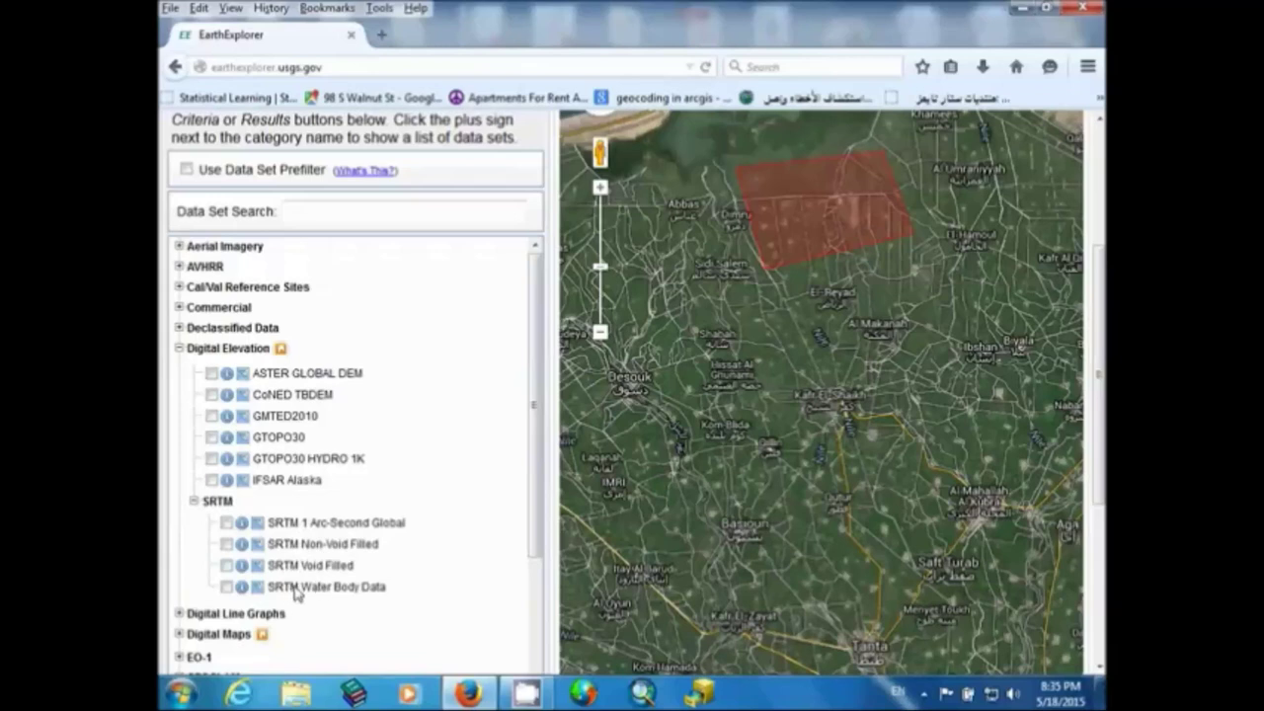
pyautogui.click(195, 502)
pyautogui.click(179, 349)
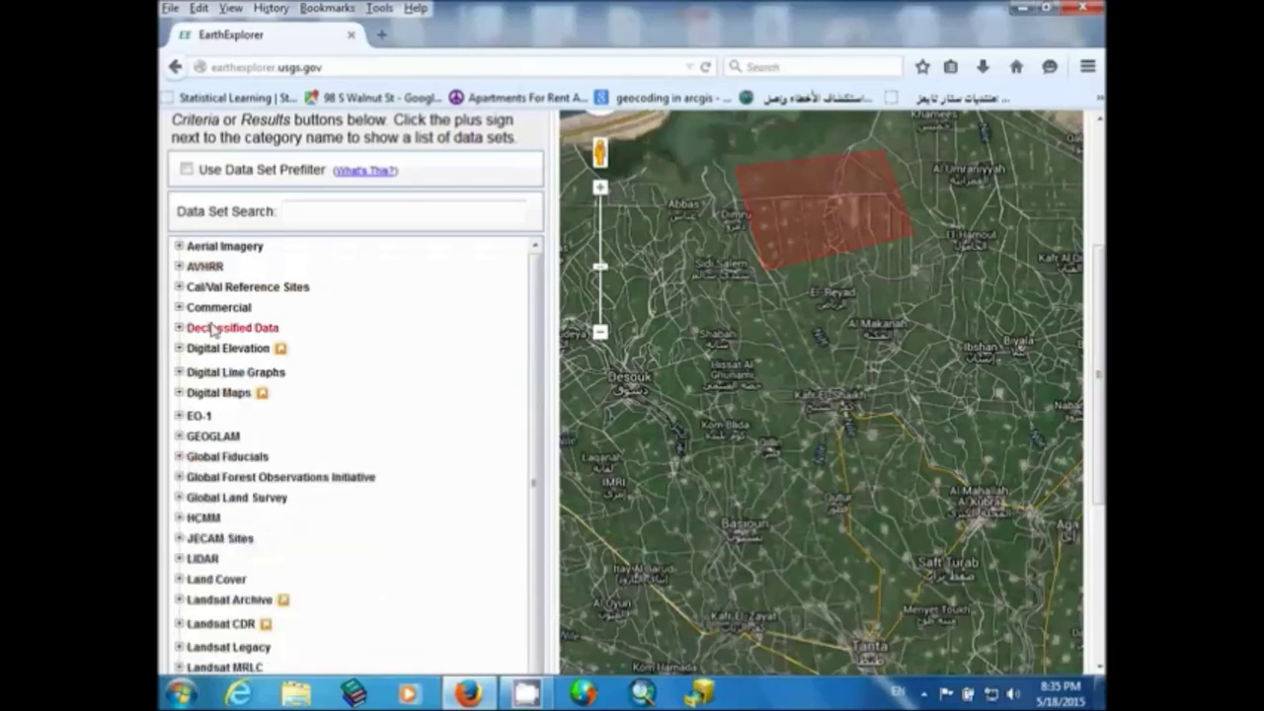
# Step: Re-expand Landsat Archive and confirm L8 OLI/TIRS is ticked
pyautogui.scroll(-1, 521, 522)
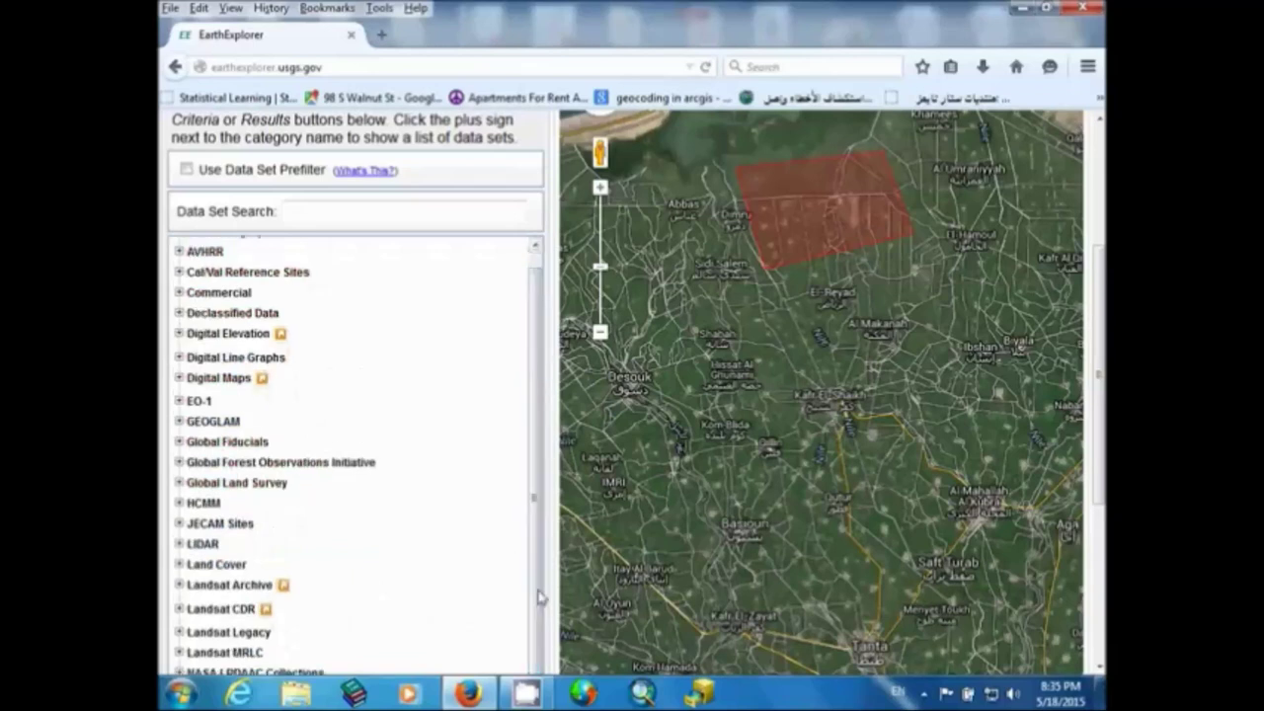
pyautogui.moveTo(1098, 385); pyautogui.dragTo(1090, 541)
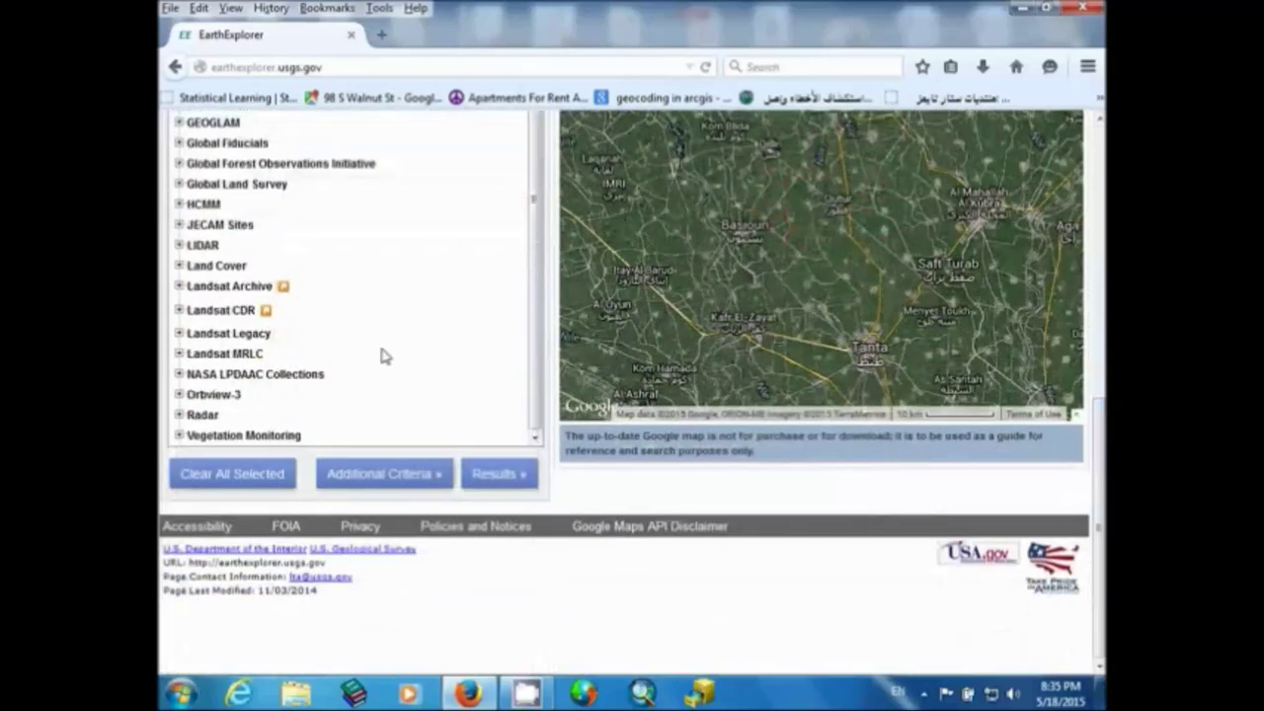
pyautogui.click(179, 285)
pyautogui.click(212, 311)
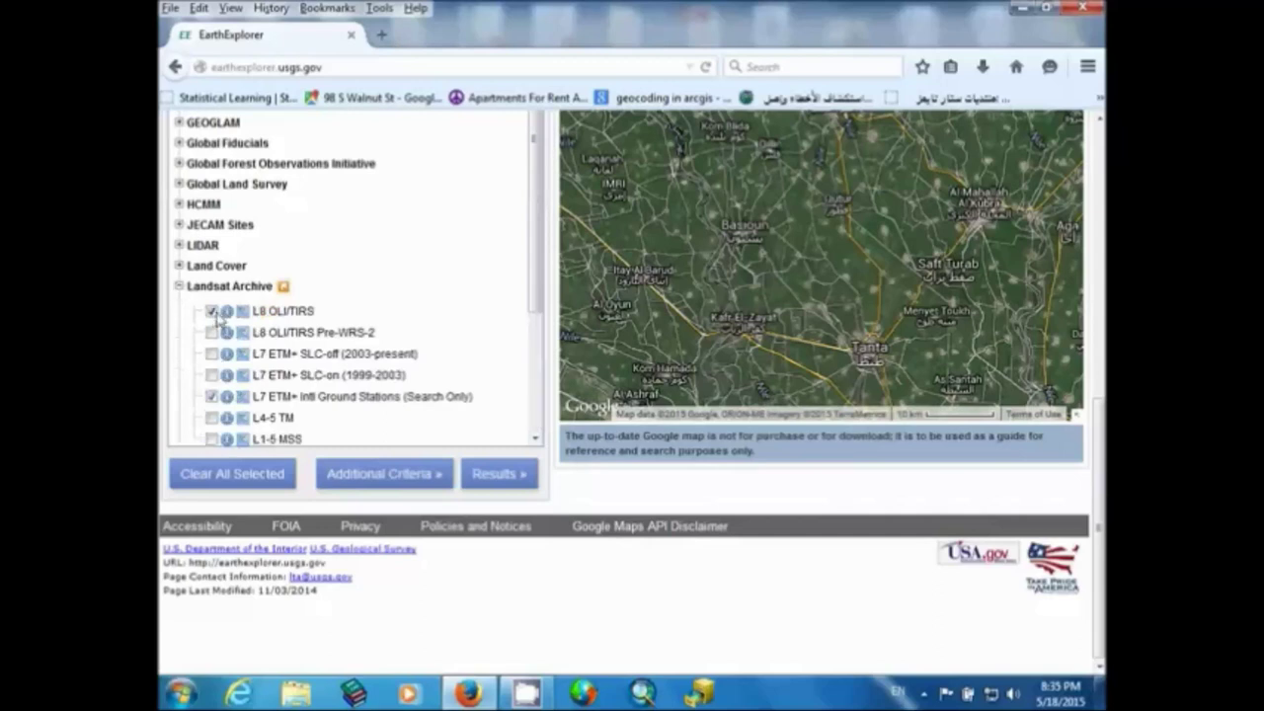
# Step: List the 43 L8 OLI/TIRS results and outline the 26-APR-15 scene's footprint over the Nile Delta
pyautogui.click(513, 481)
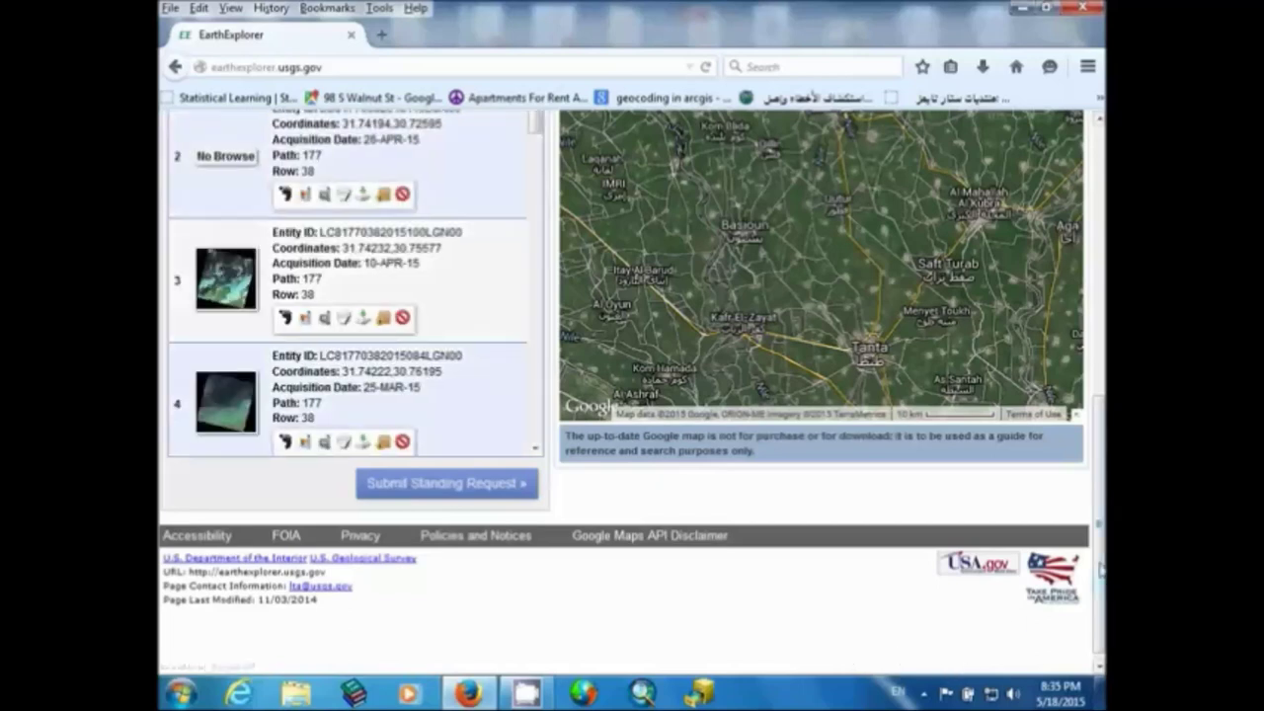
pyautogui.moveTo(1100, 570); pyautogui.dragTo(1100, 402)
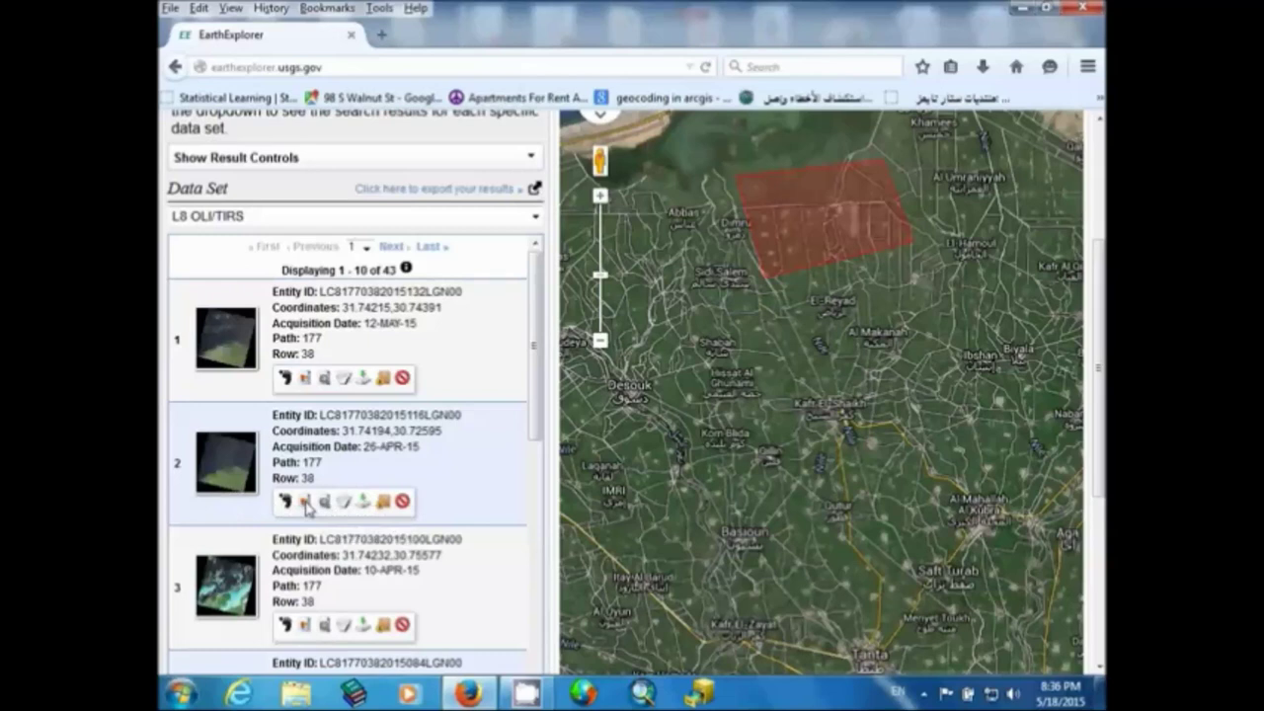
pyautogui.click(306, 504)
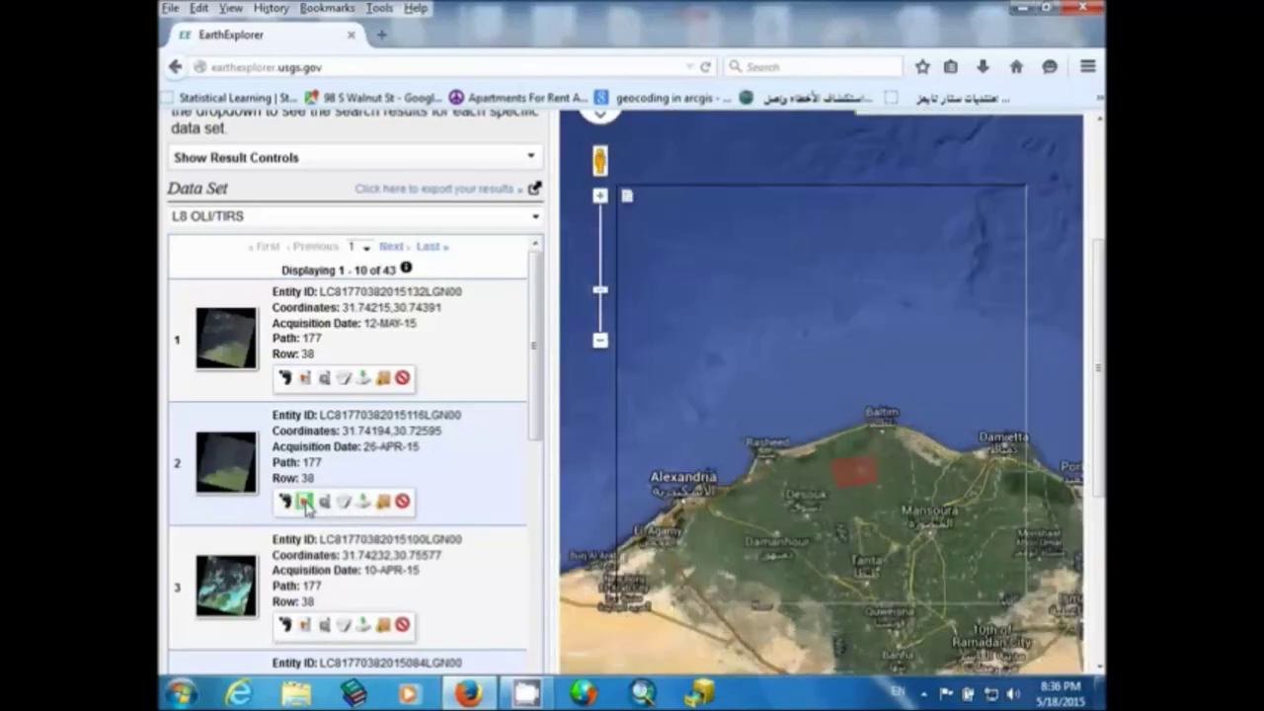
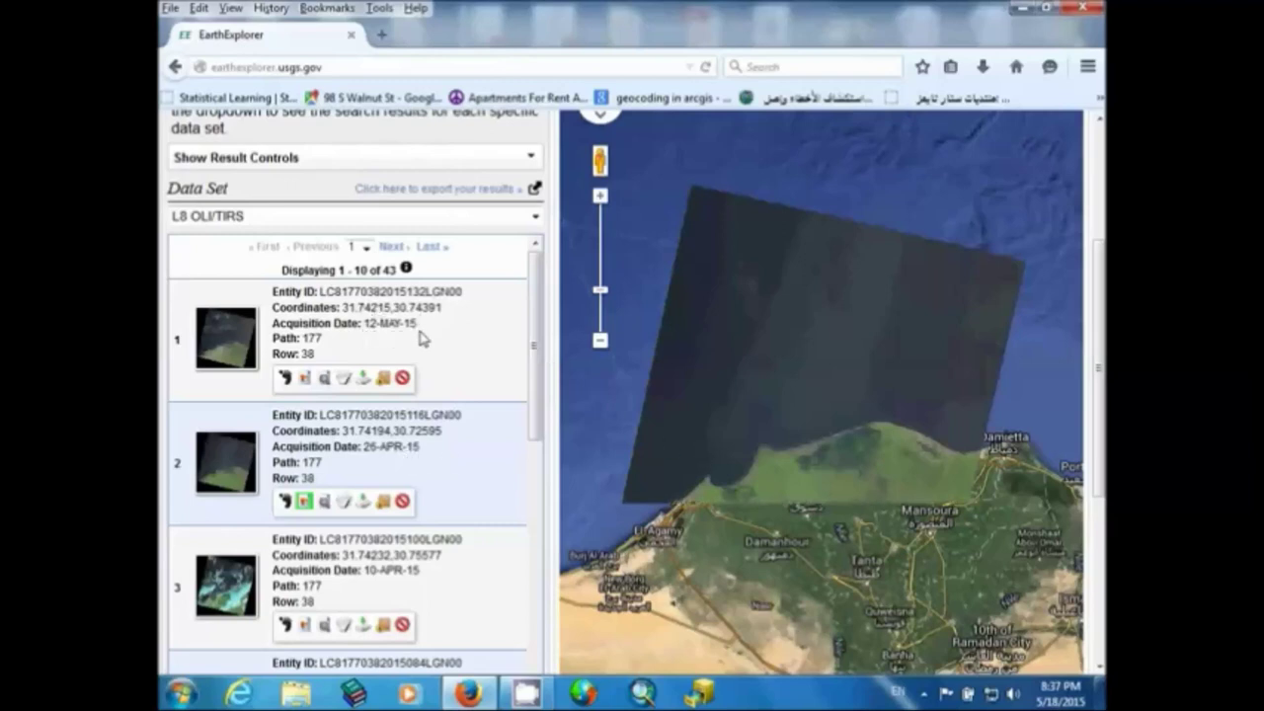
# Step: Scroll the Landsat 8 results and load the next page, results 11–20 of 43
pyautogui.moveTo(536, 336); pyautogui.dragTo(548, 643)
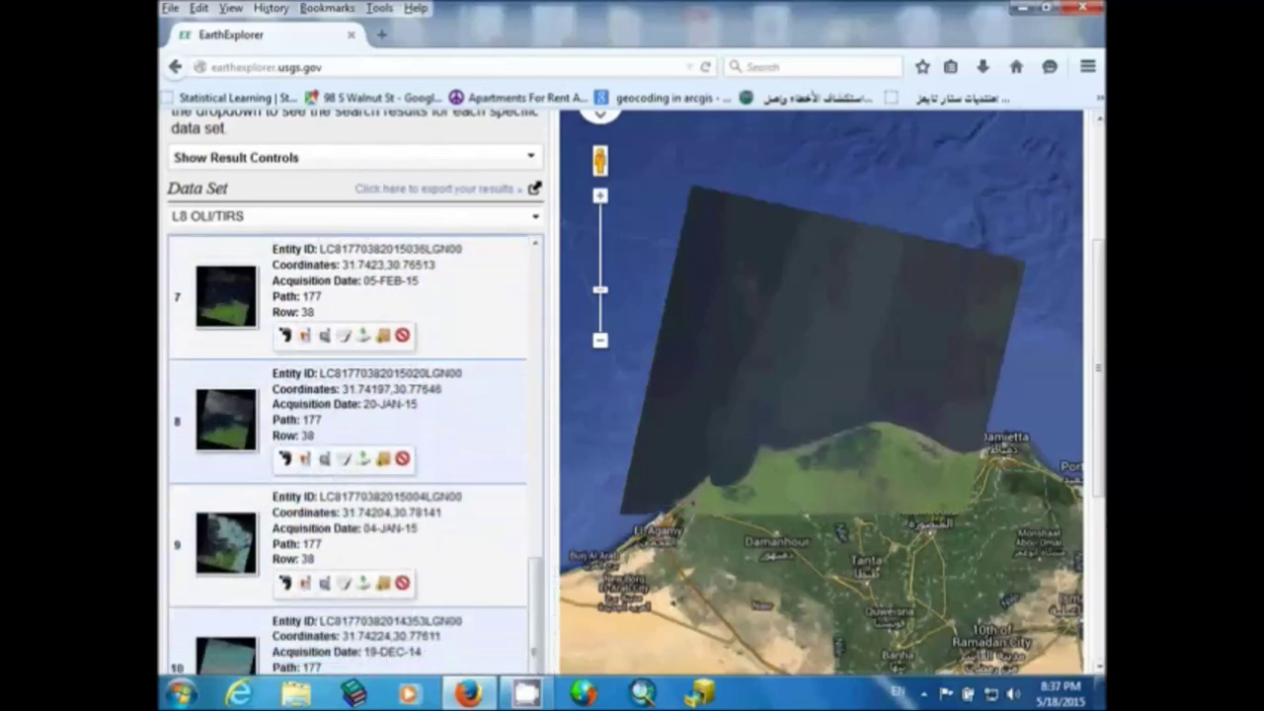
pyautogui.scroll(-3, 1102, 435)
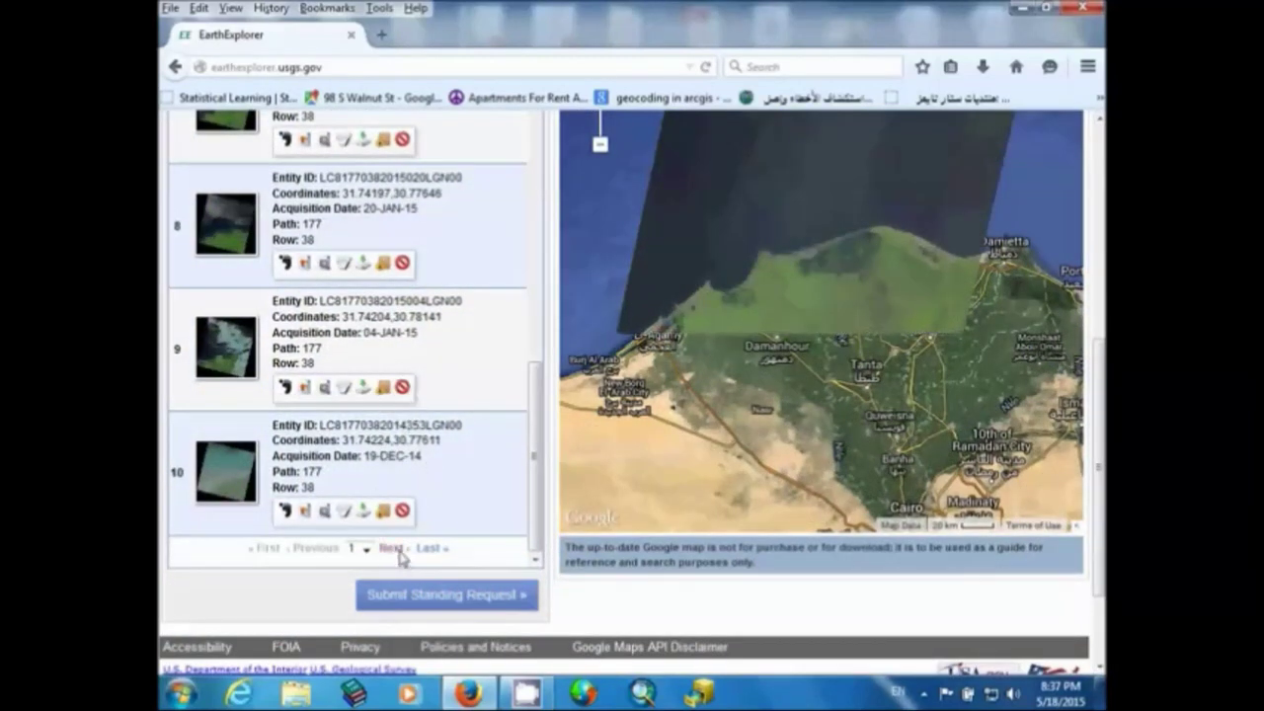
pyautogui.click(398, 550)
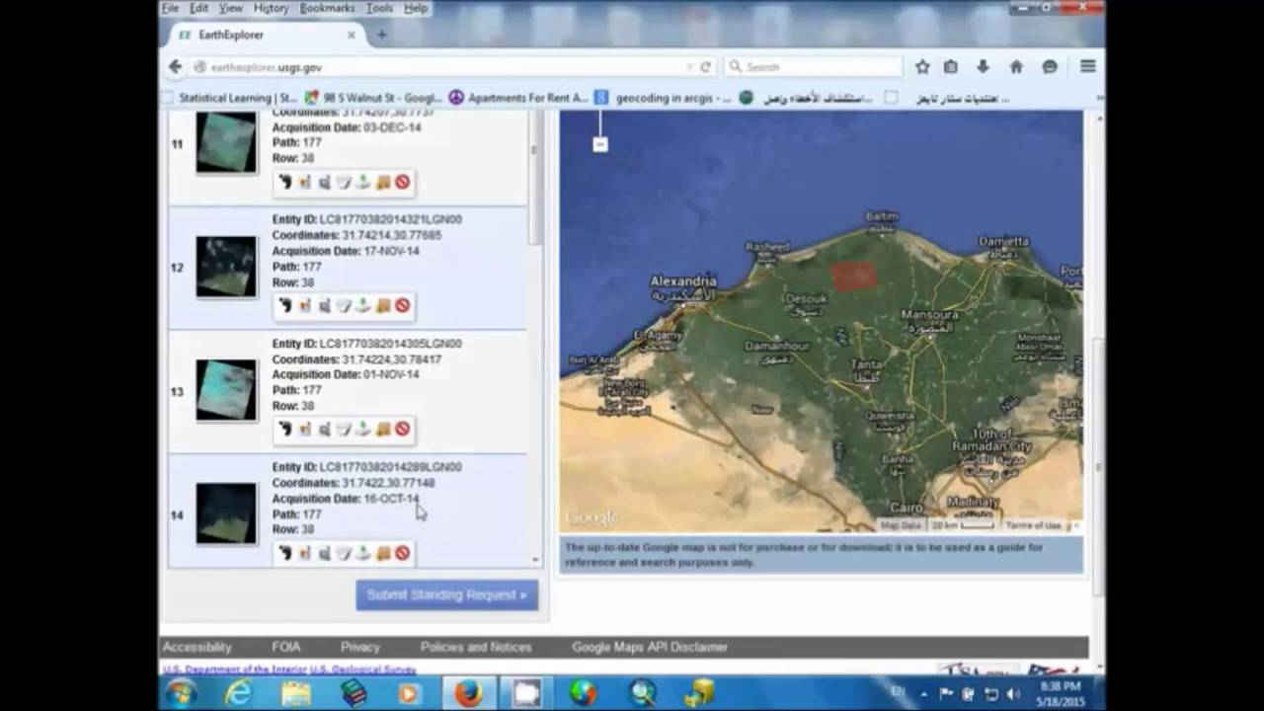
# Step: Highlight result 14's Path 177 and Row 38, then scroll further down the list
pyautogui.doubleClick(312, 514)
pyautogui.doubleClick(307, 530)
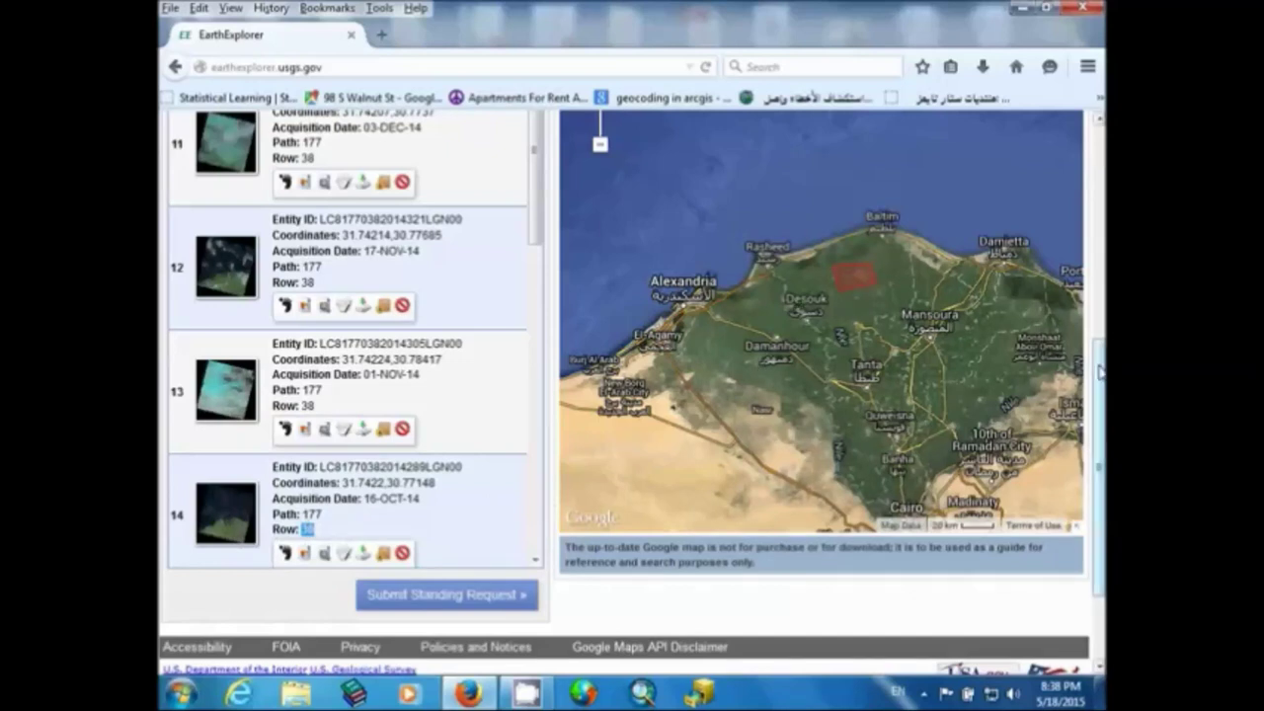
pyautogui.moveTo(1099, 370); pyautogui.dragTo(1098, 148)
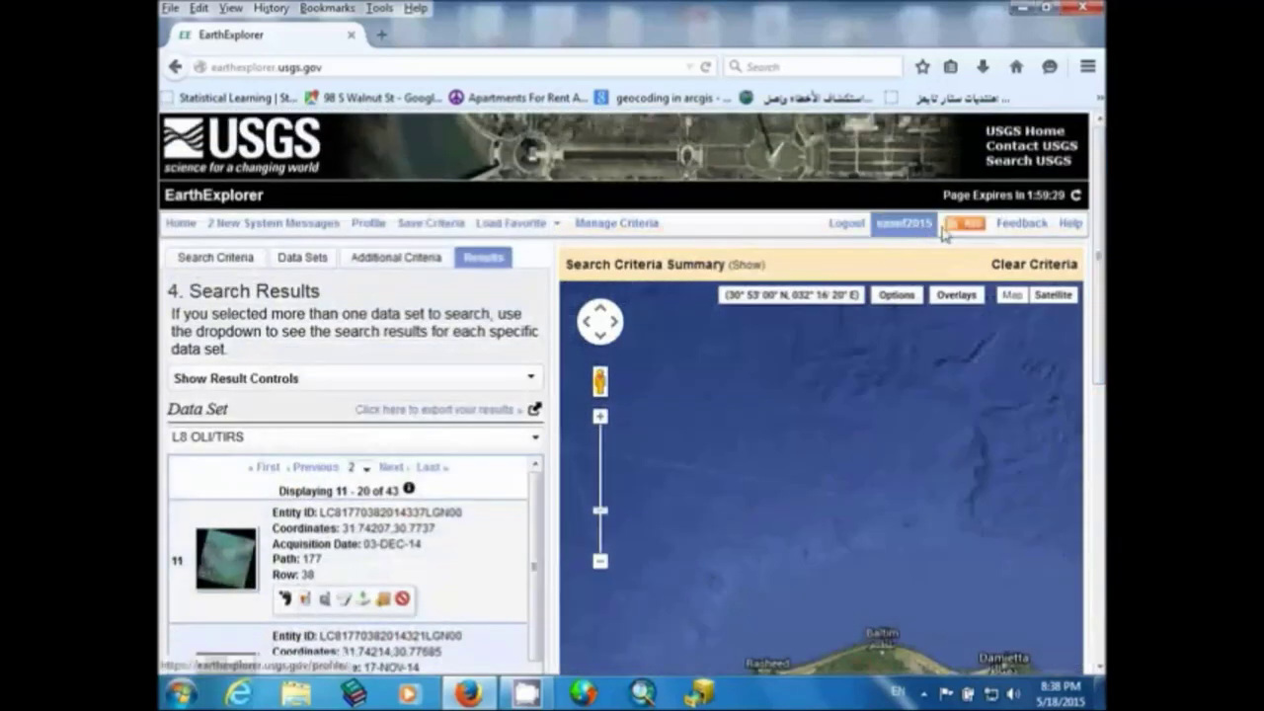
pyautogui.scroll(-3, 1099, 296)
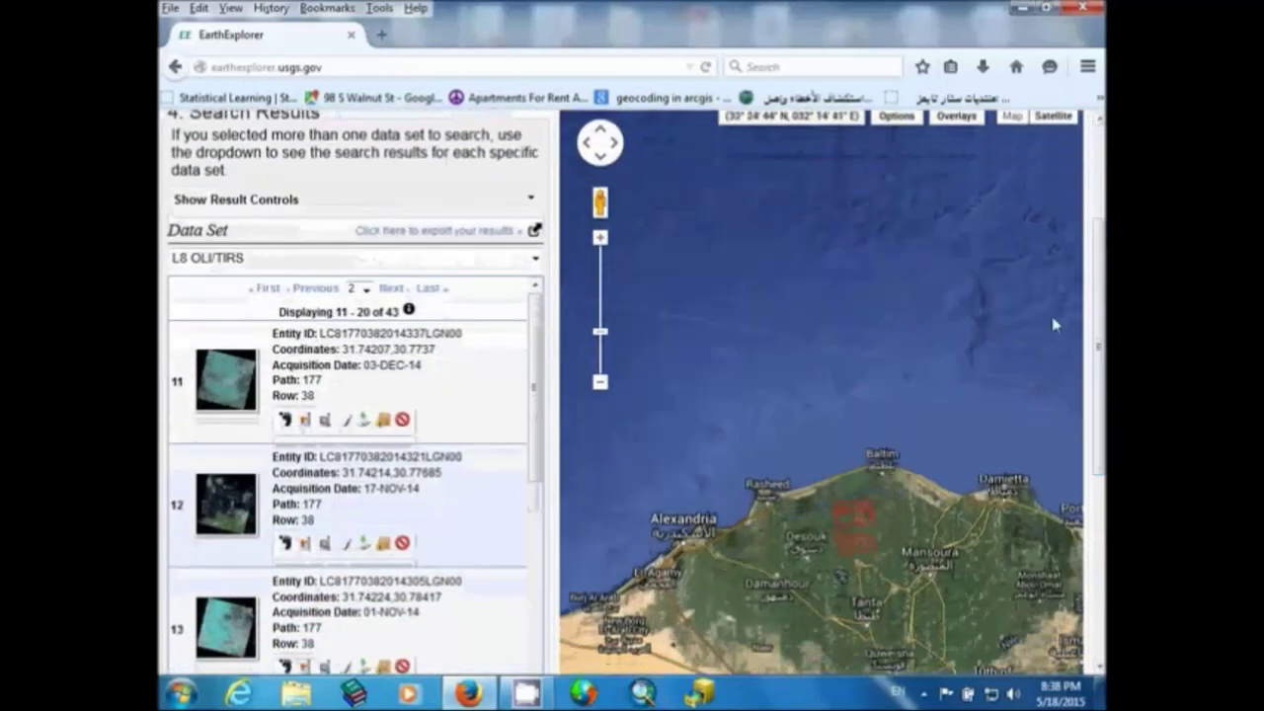
pyautogui.click(364, 549)
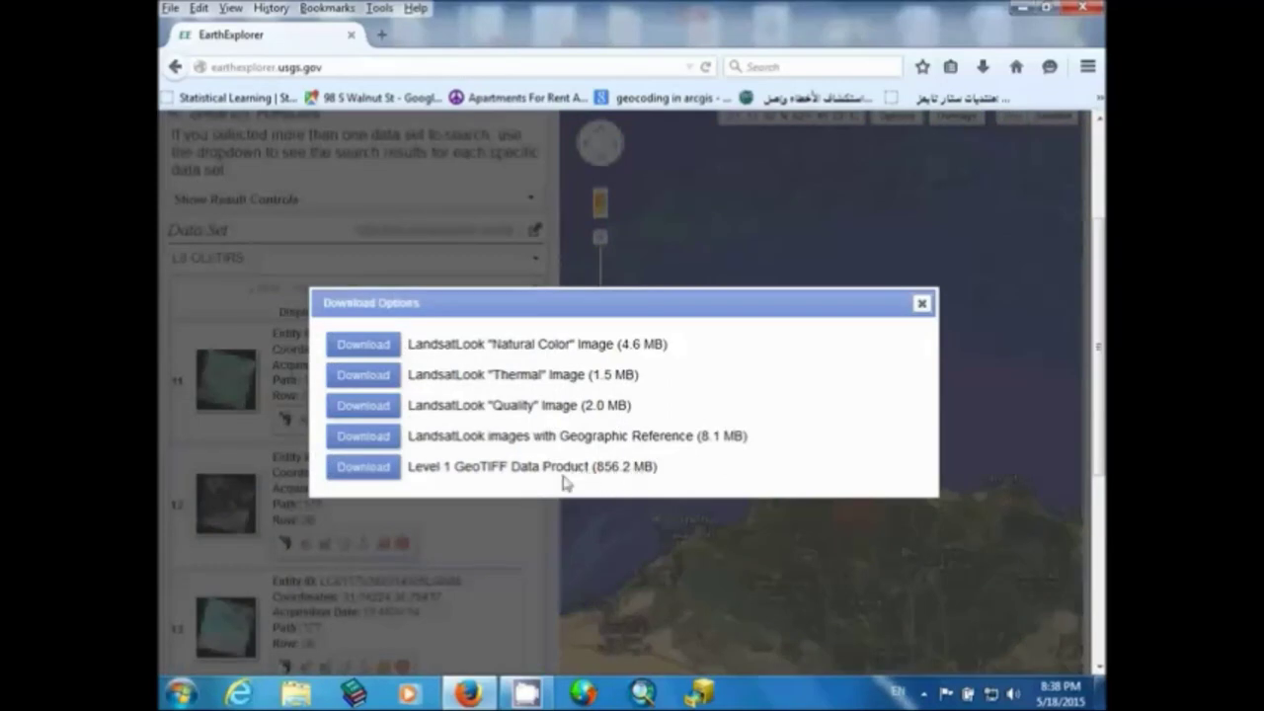
pyautogui.moveTo(457, 466); pyautogui.dragTo(649, 474)
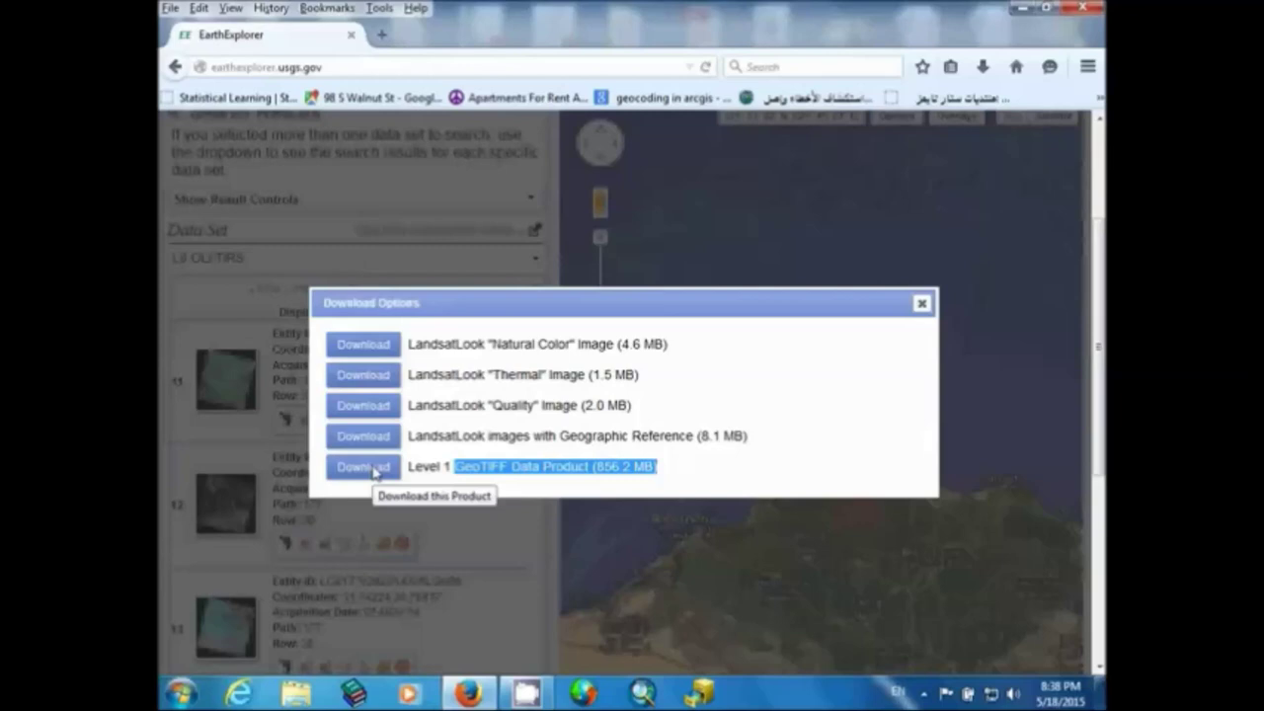
pyautogui.click(921, 303)
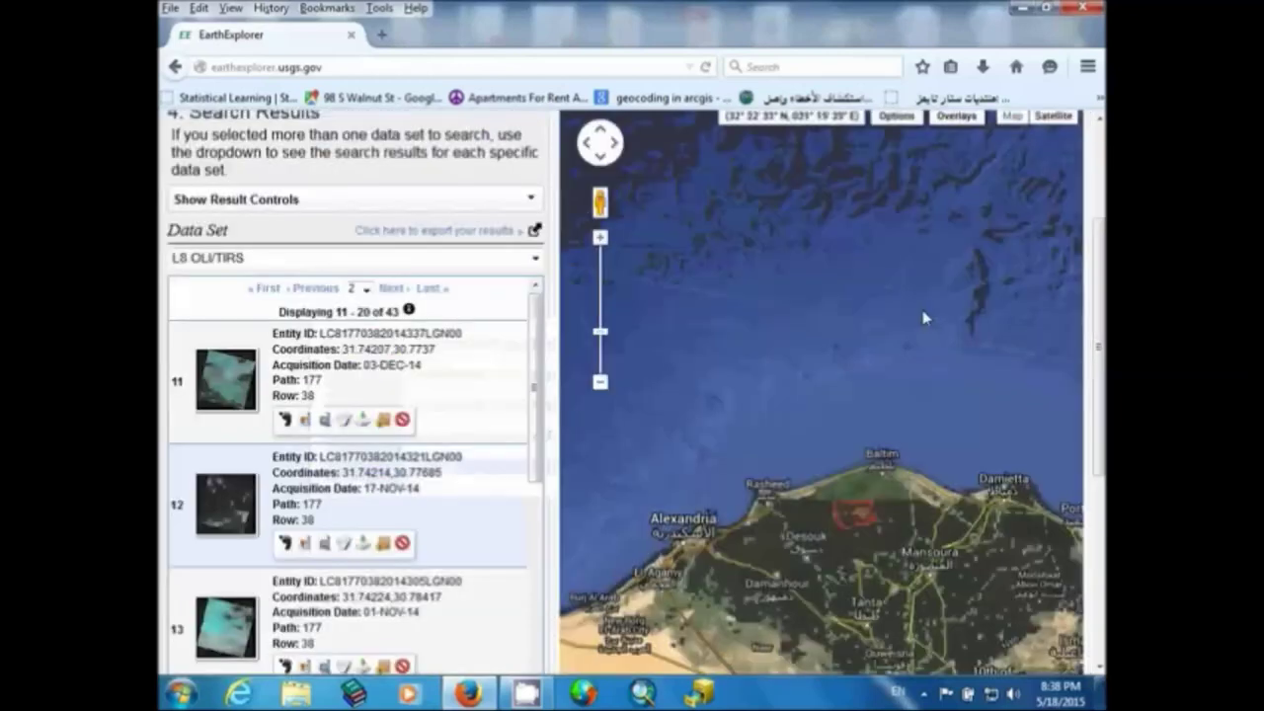
# Step: Go back from the EarthExplorer results and load the browser's home page
pyautogui.click(174, 70)
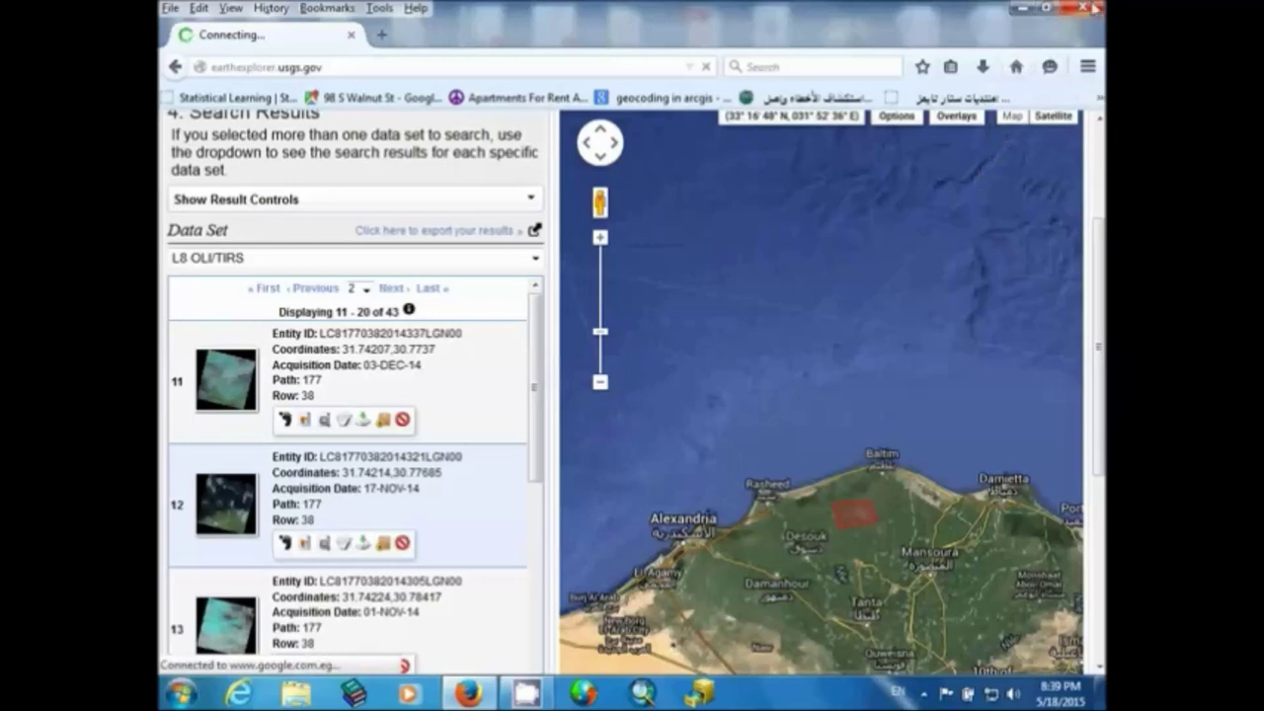
pyautogui.click(1016, 67)
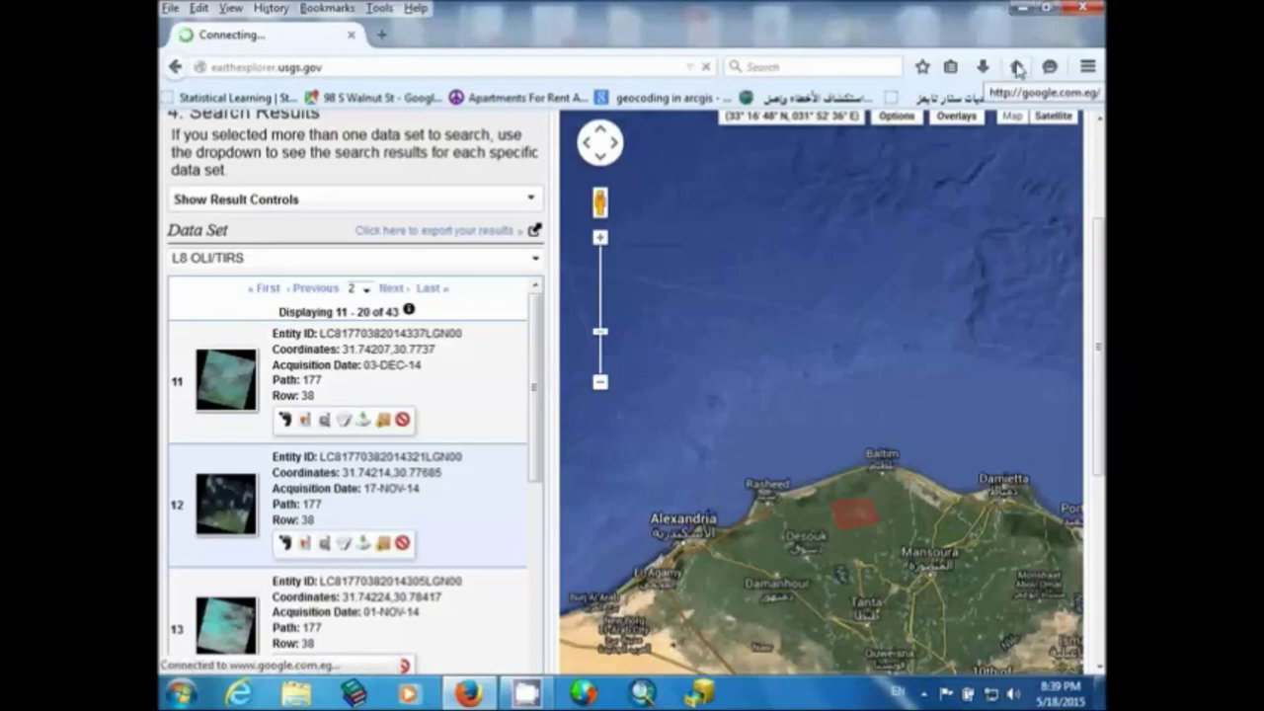
# Step: Run a Google web search for 'glcf'
pyautogui.click(1090, 8)
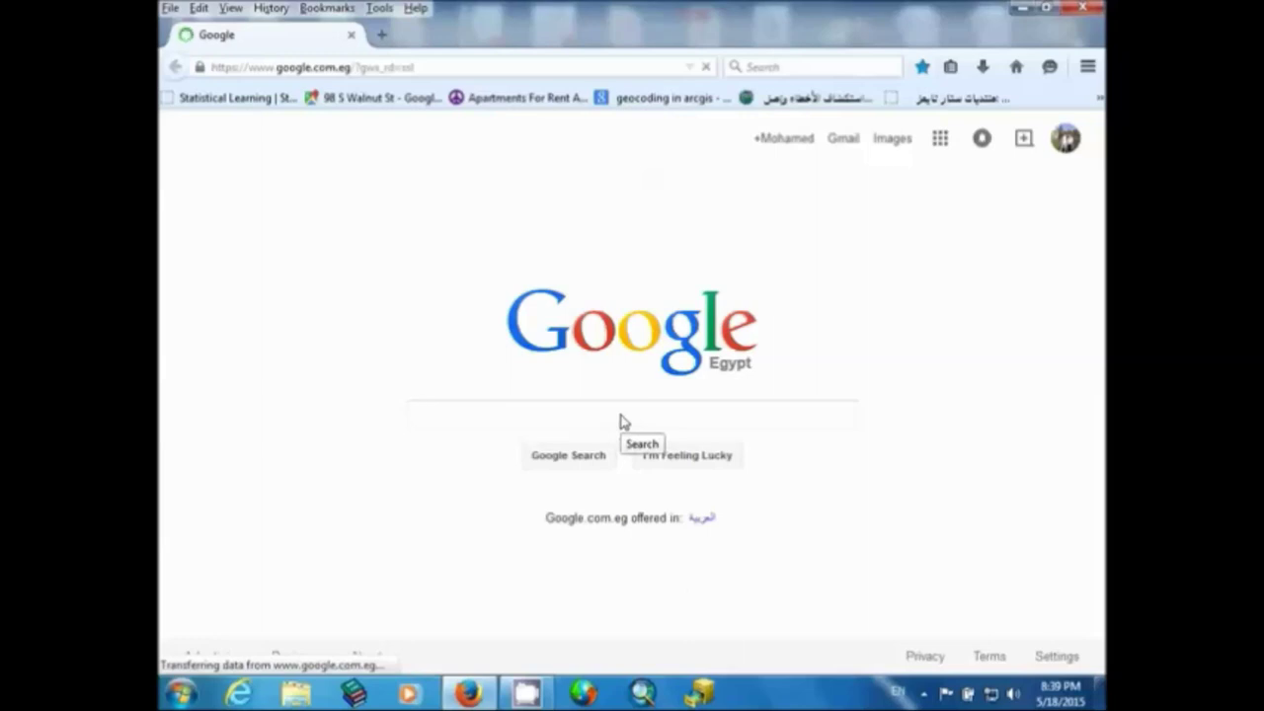
pyautogui.write('glcf')
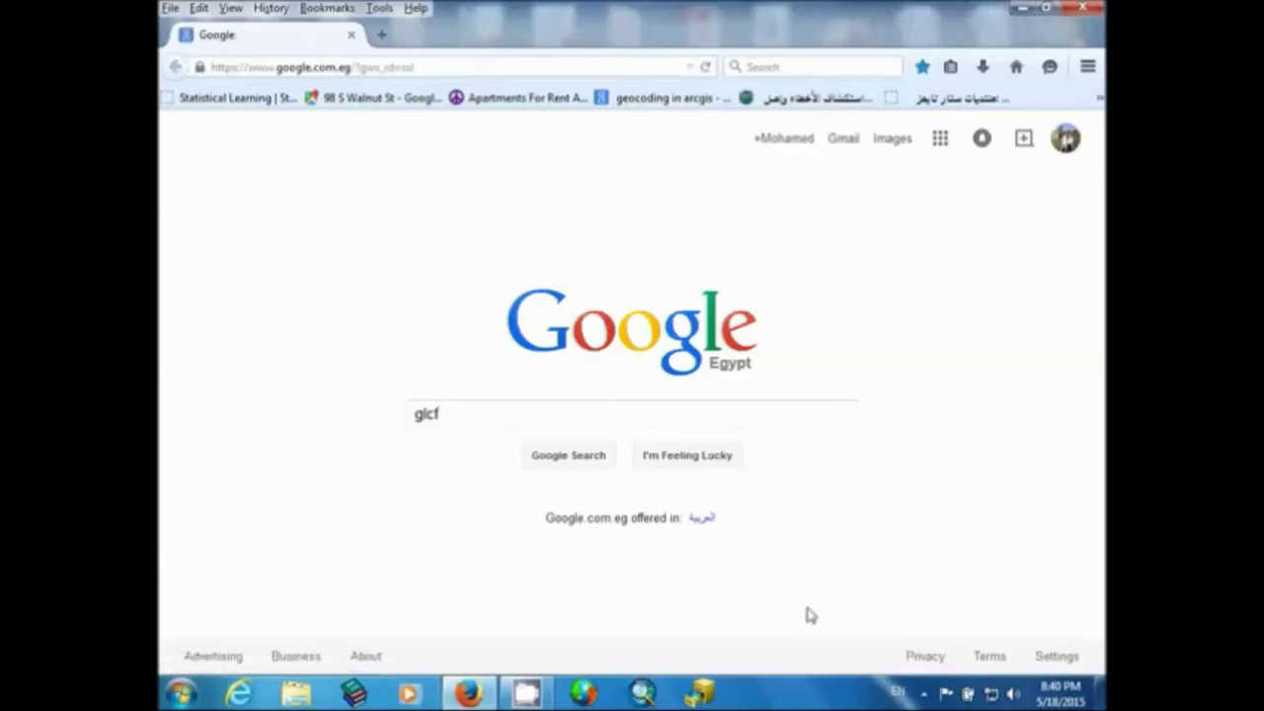
pyautogui.click(559, 459)
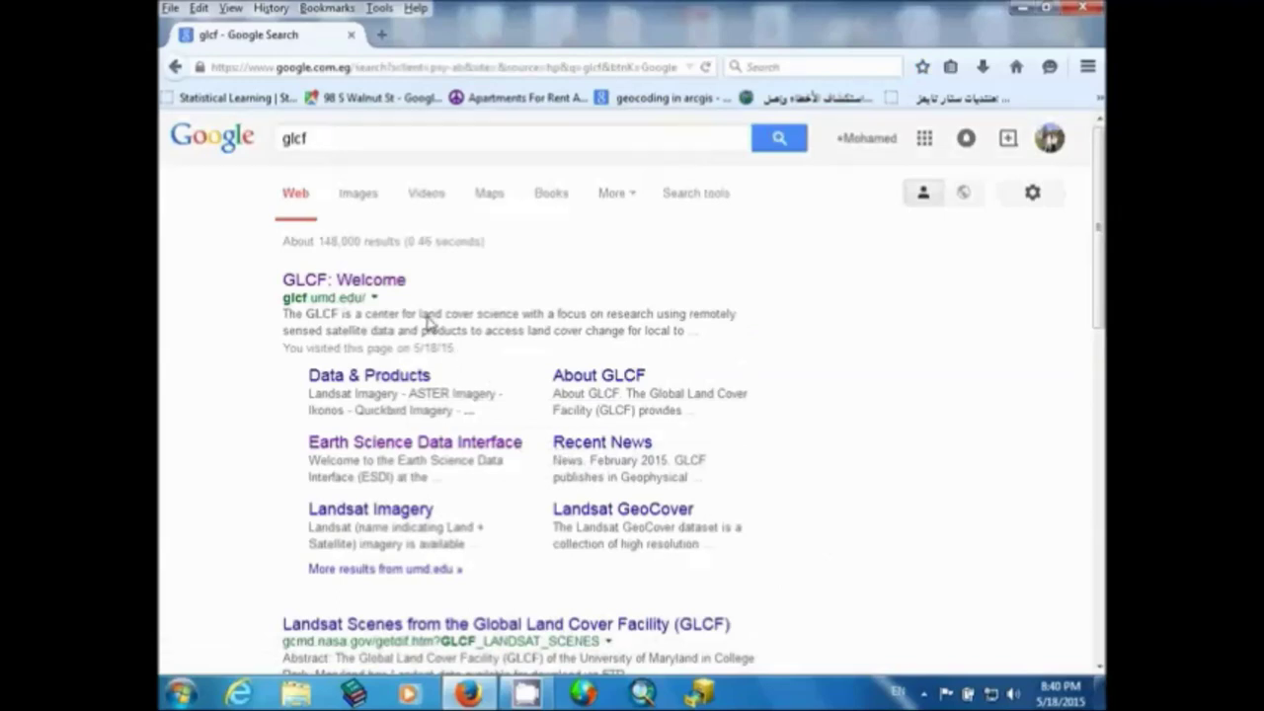
# Step: Open the 'GLCF: Welcome' result for the Global Land Cover Facility at glcf.umd.edu
pyautogui.click(286, 281)
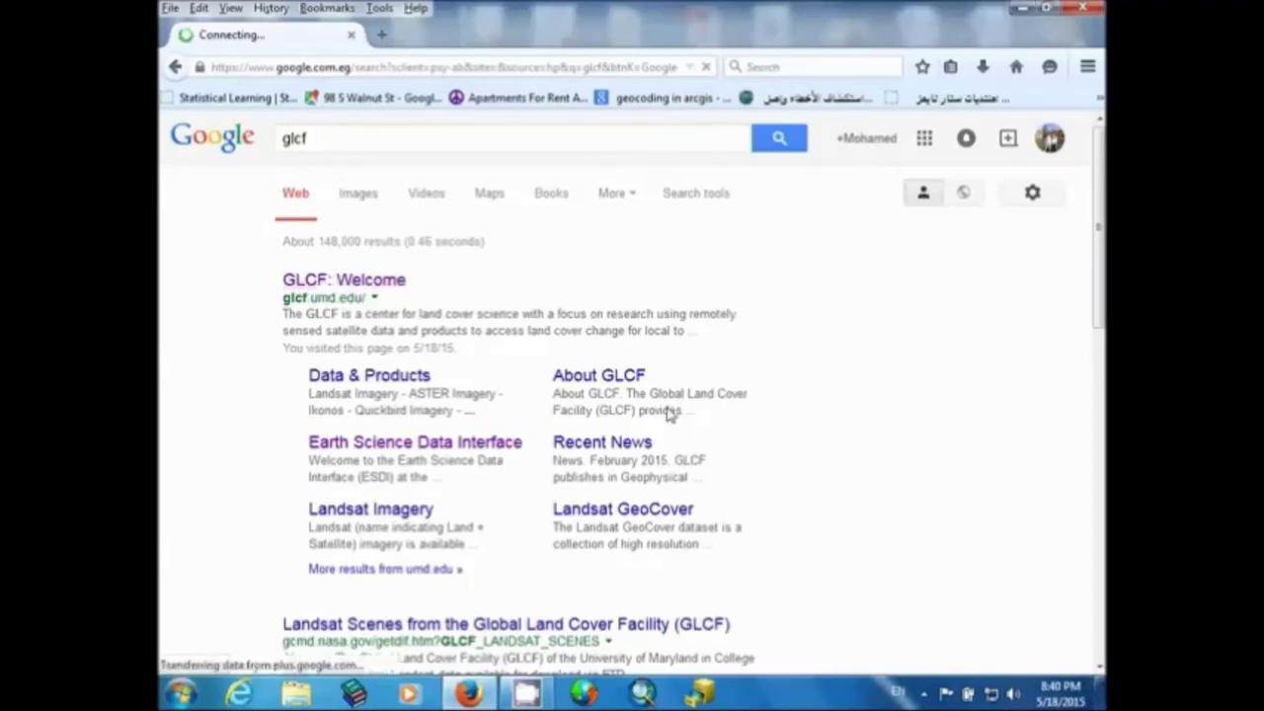
pyautogui.moveTo(650, 393); pyautogui.dragTo(597, 412)
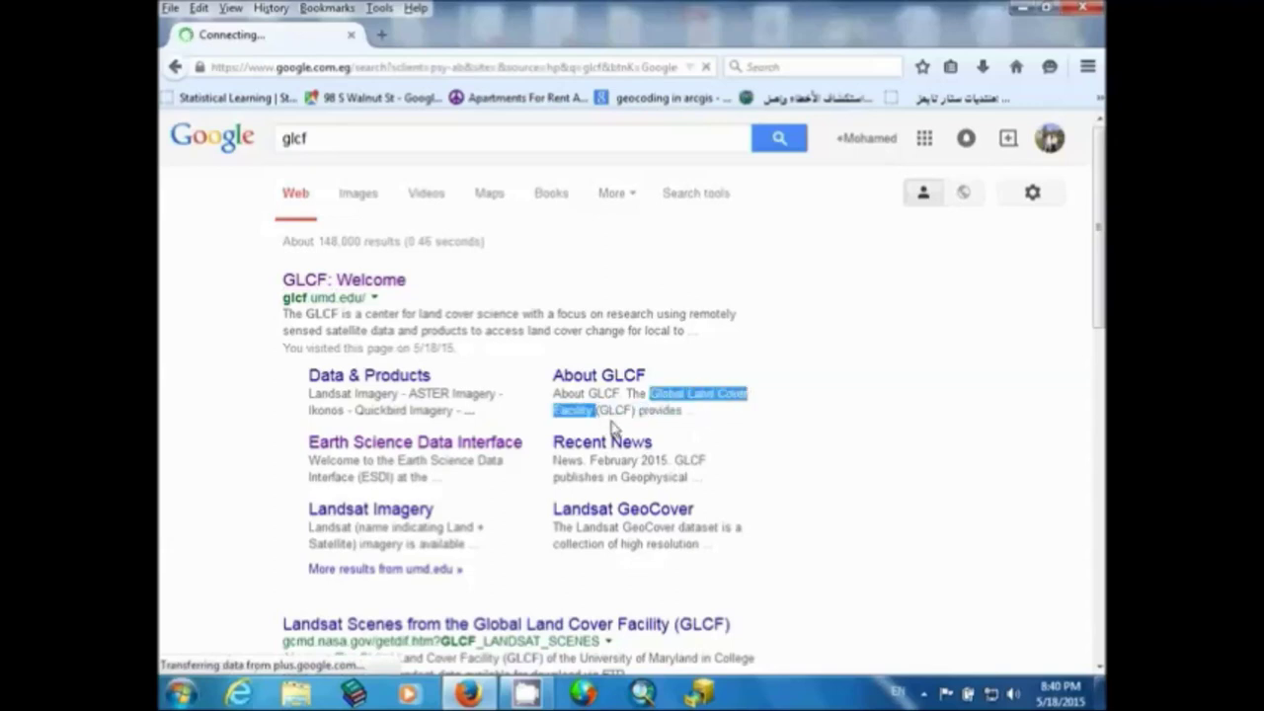
pyautogui.click(840, 400)
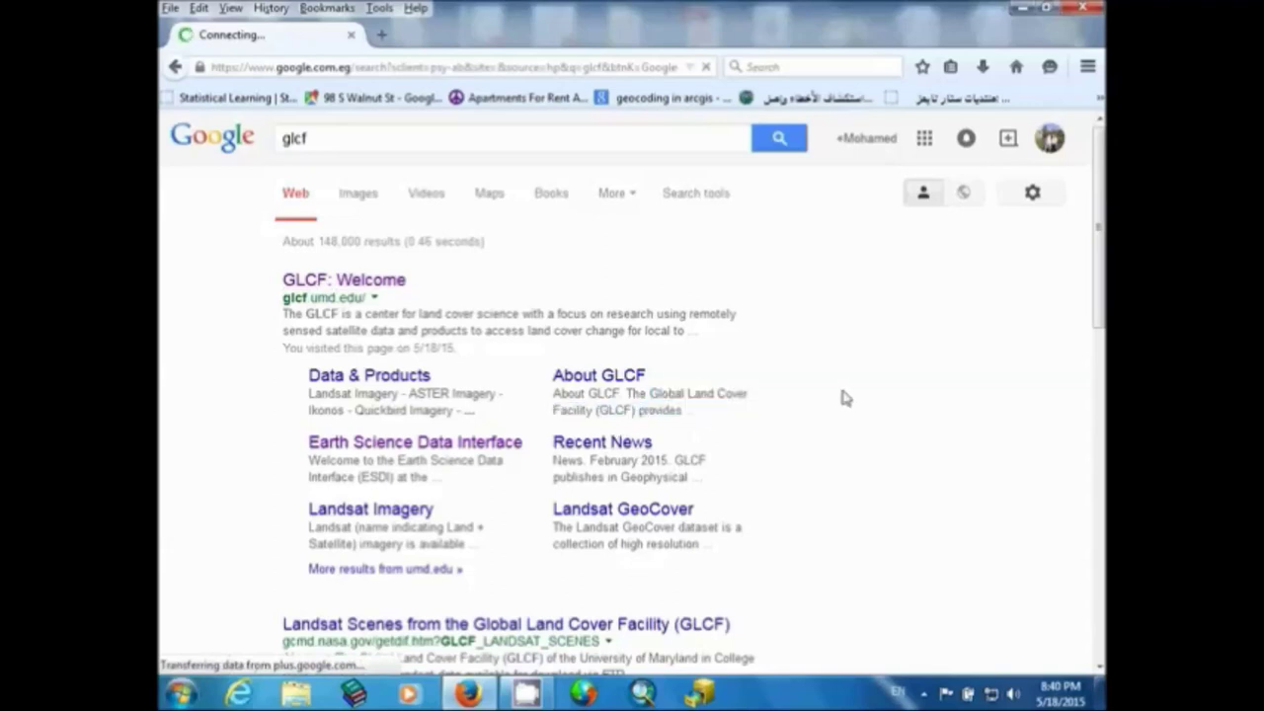
pyautogui.click(385, 283)
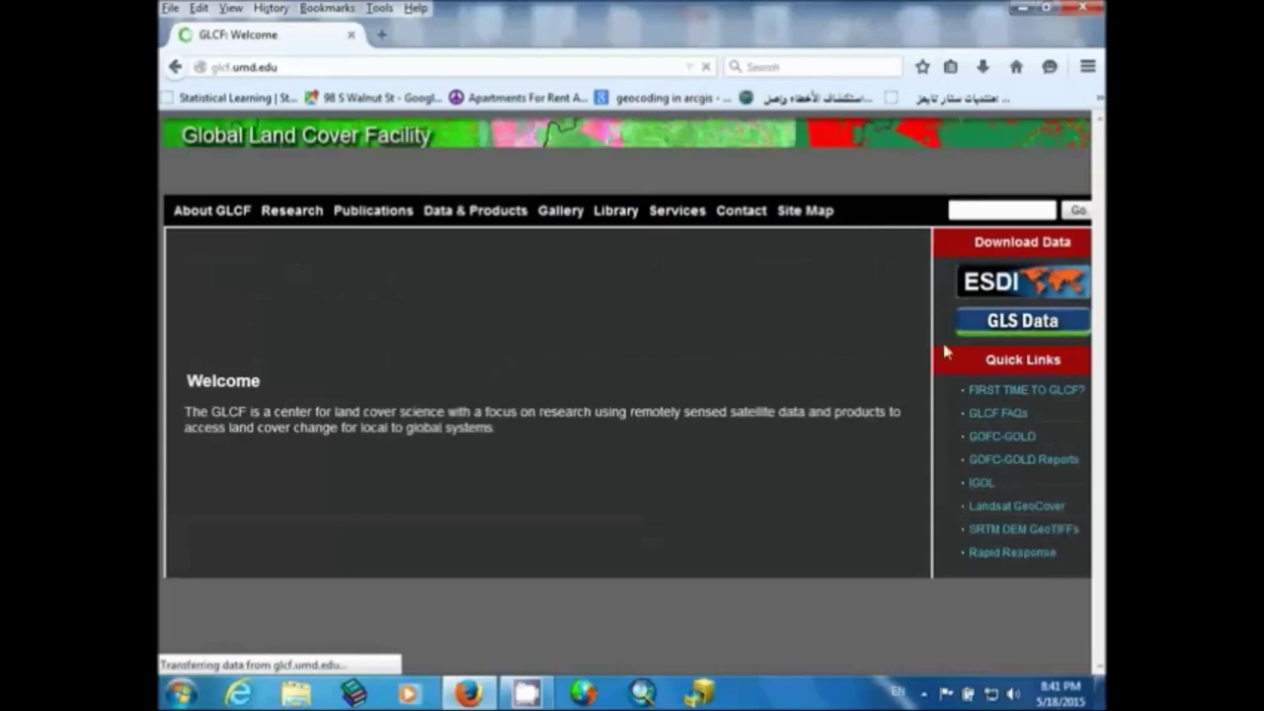
# Step: Open ESDI from the Download Data section of the GLCF page
pyautogui.click(1010, 287)
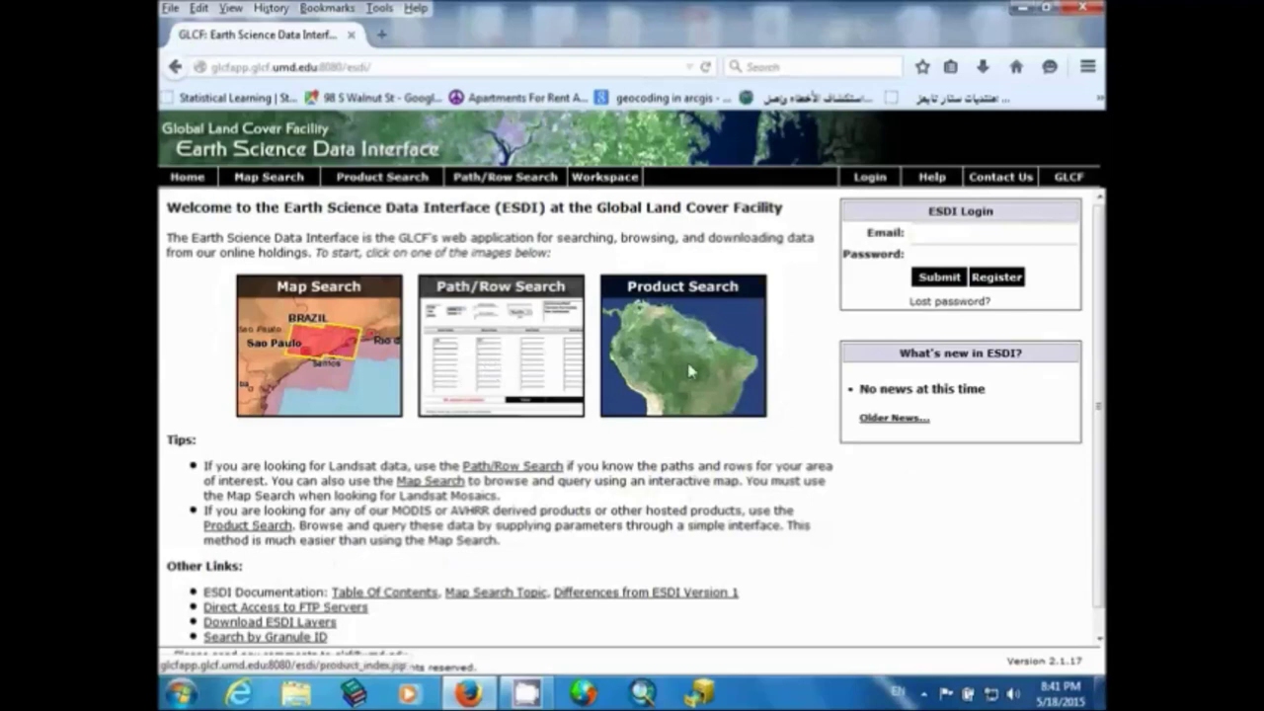
# Step: Open ESDI Map Search, include ETM+ Landsat imagery, and reload the page
pyautogui.click(311, 351)
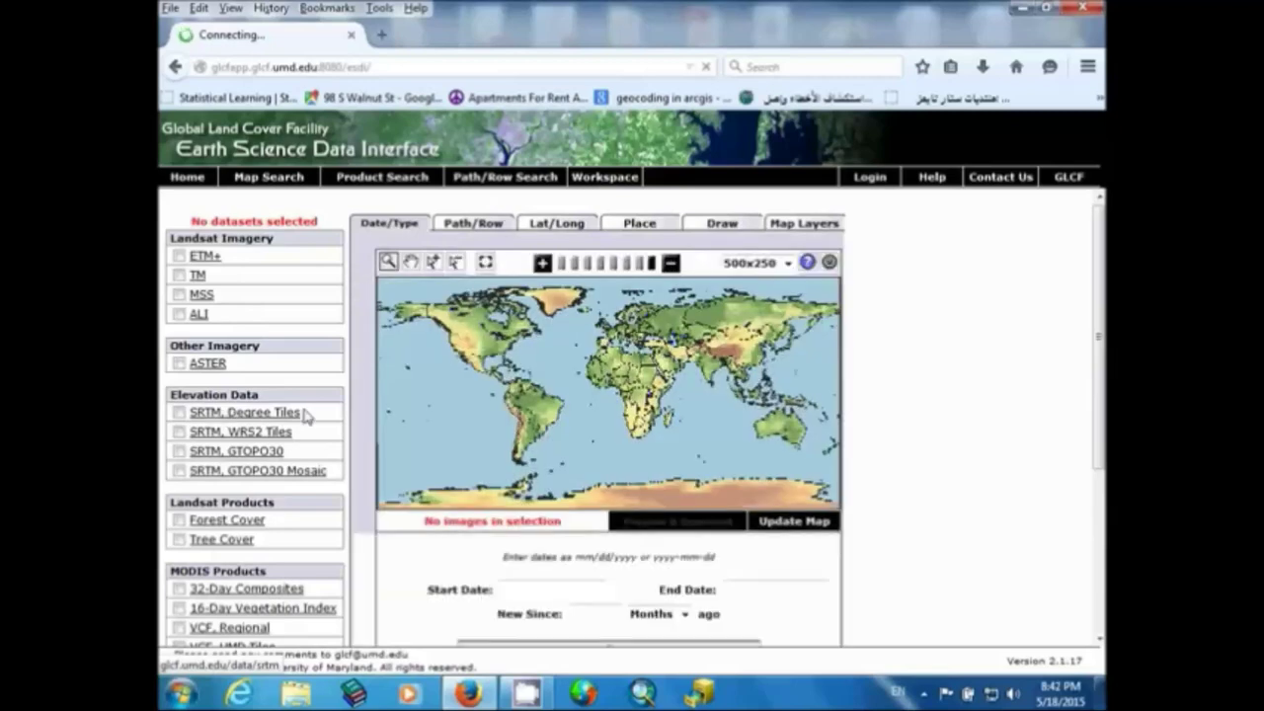
pyautogui.click(179, 256)
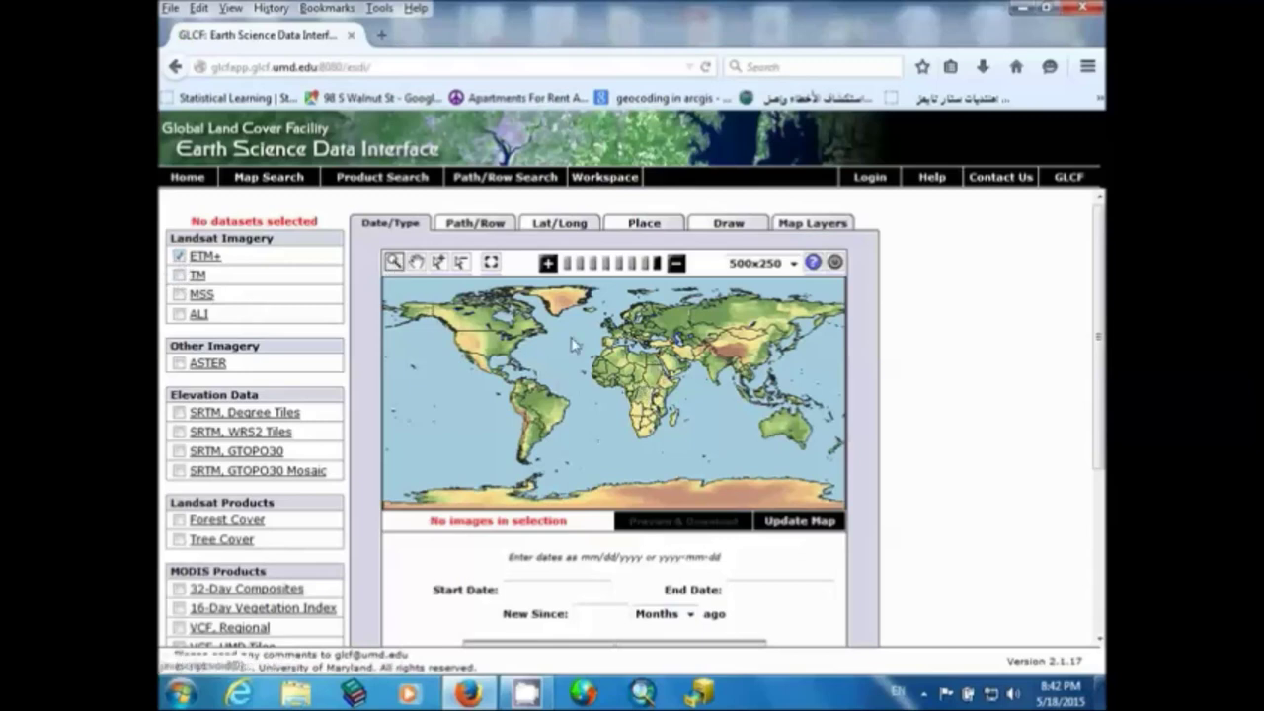
pyautogui.click(651, 366)
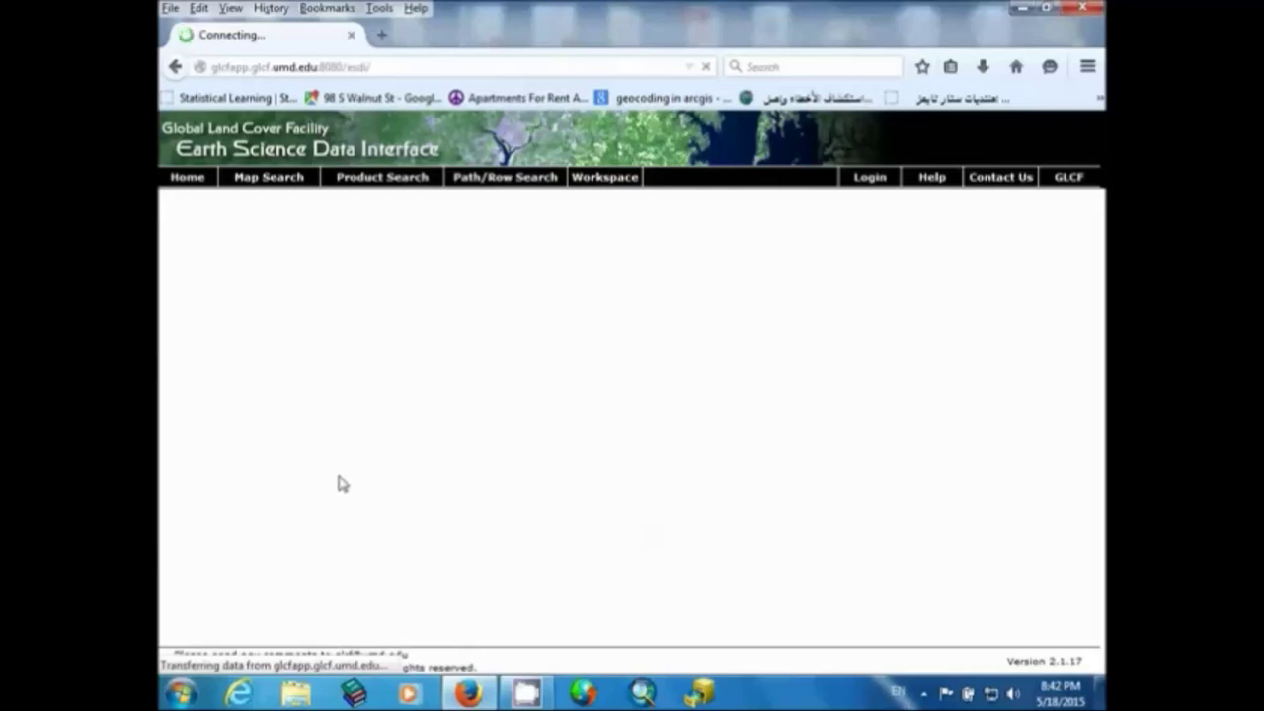
# Step: Minimize Firefox, choose Refresh from the desktop's right-click menu, and restore Firefox
pyautogui.moveTo(472, 693)
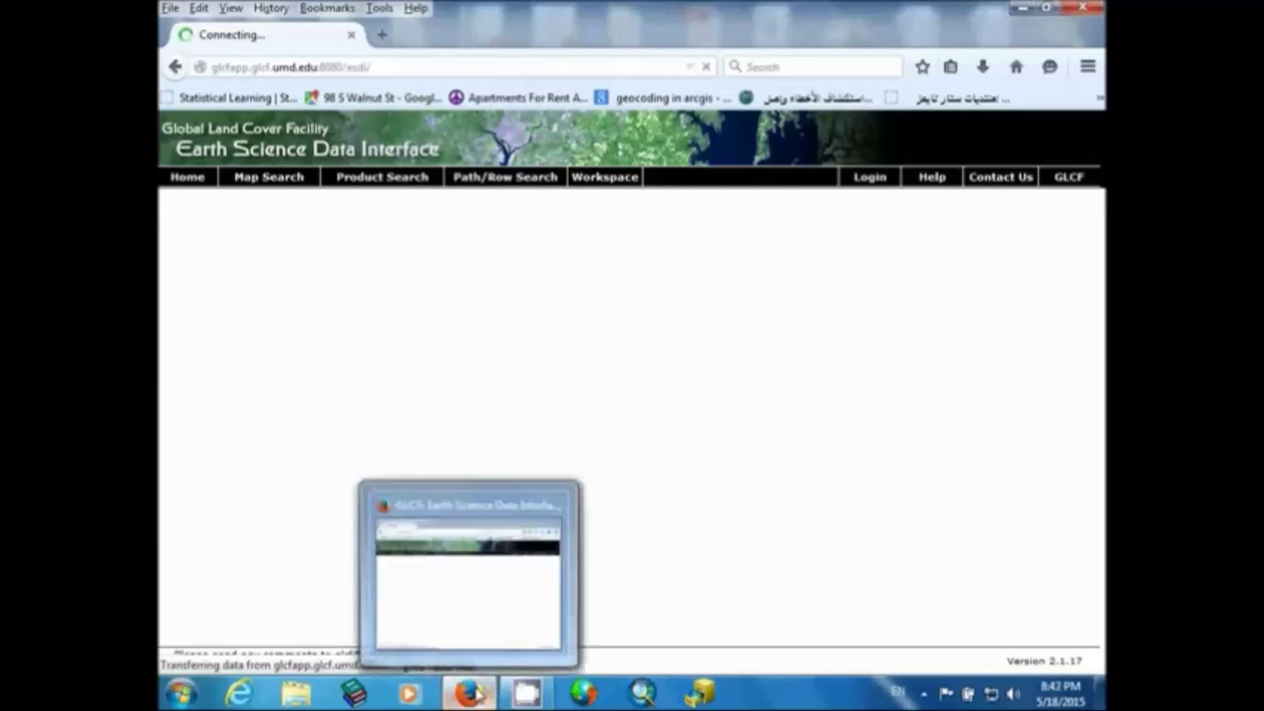
pyautogui.click(1018, 8)
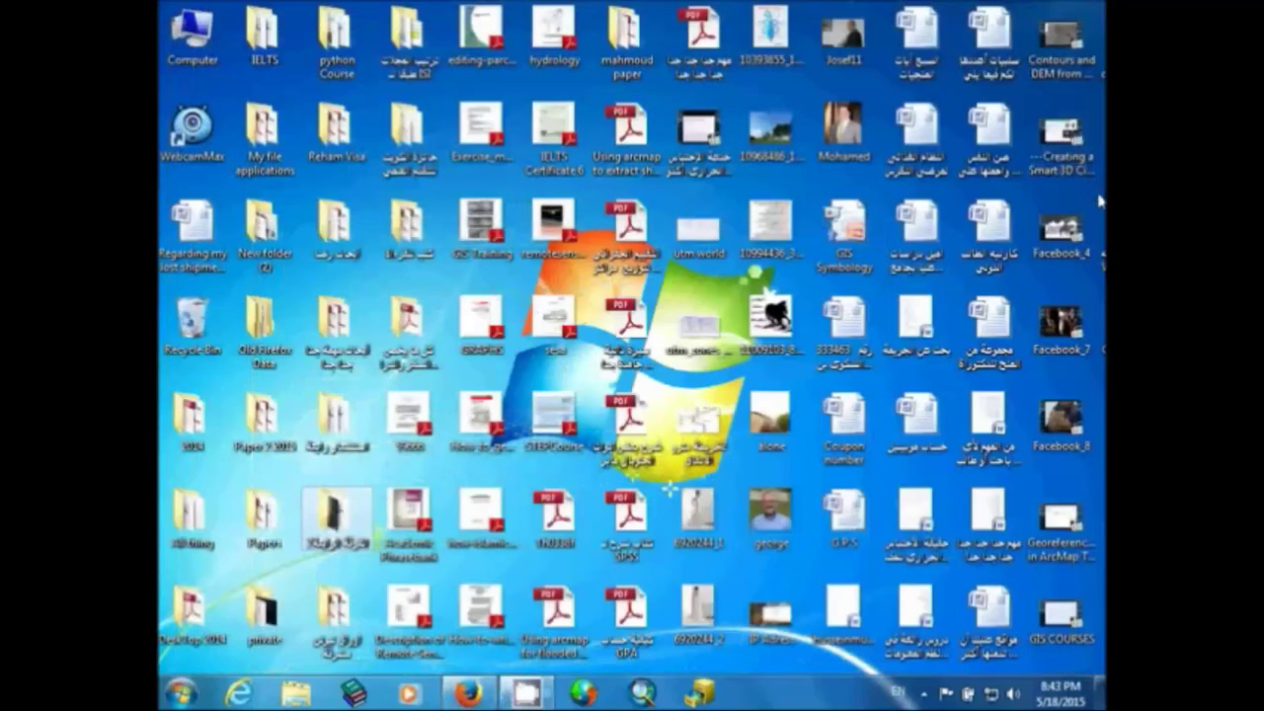
pyautogui.rightClick(1098, 202)
pyautogui.click(1049, 248)
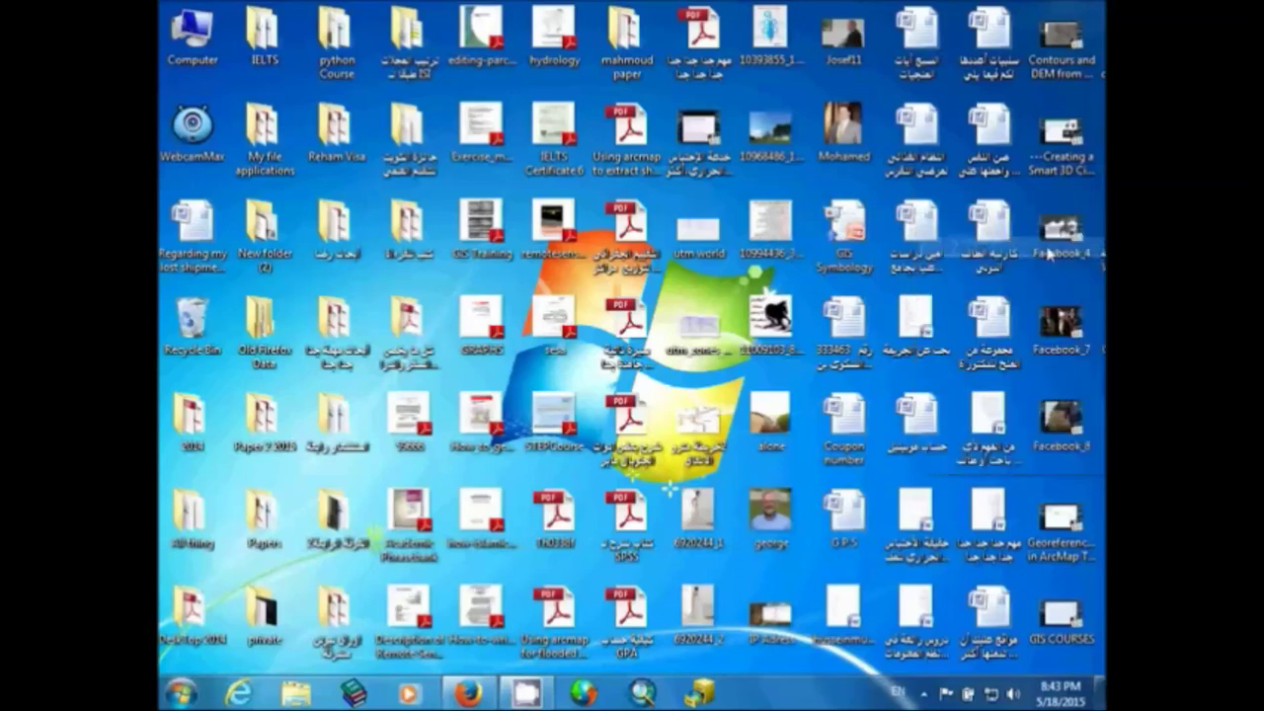
pyautogui.click(470, 693)
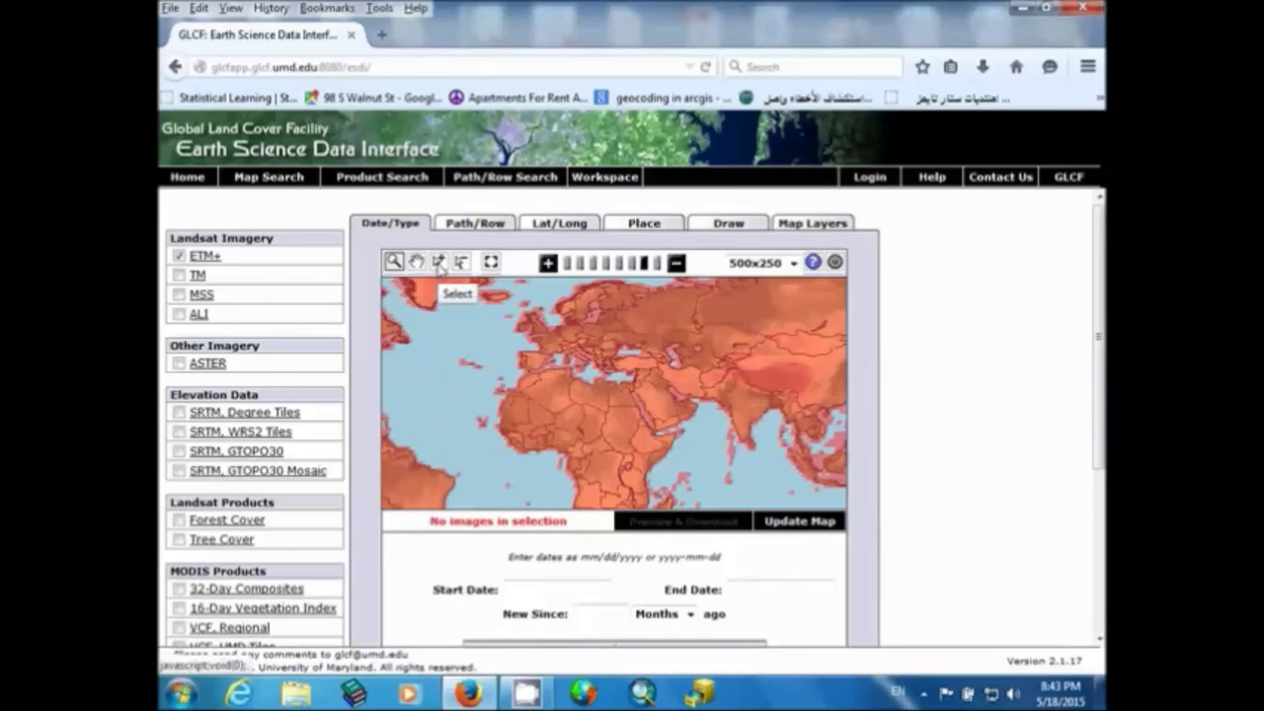
# Step: Switch the map to the Select tool and reload the ESDI page
pyautogui.click(439, 263)
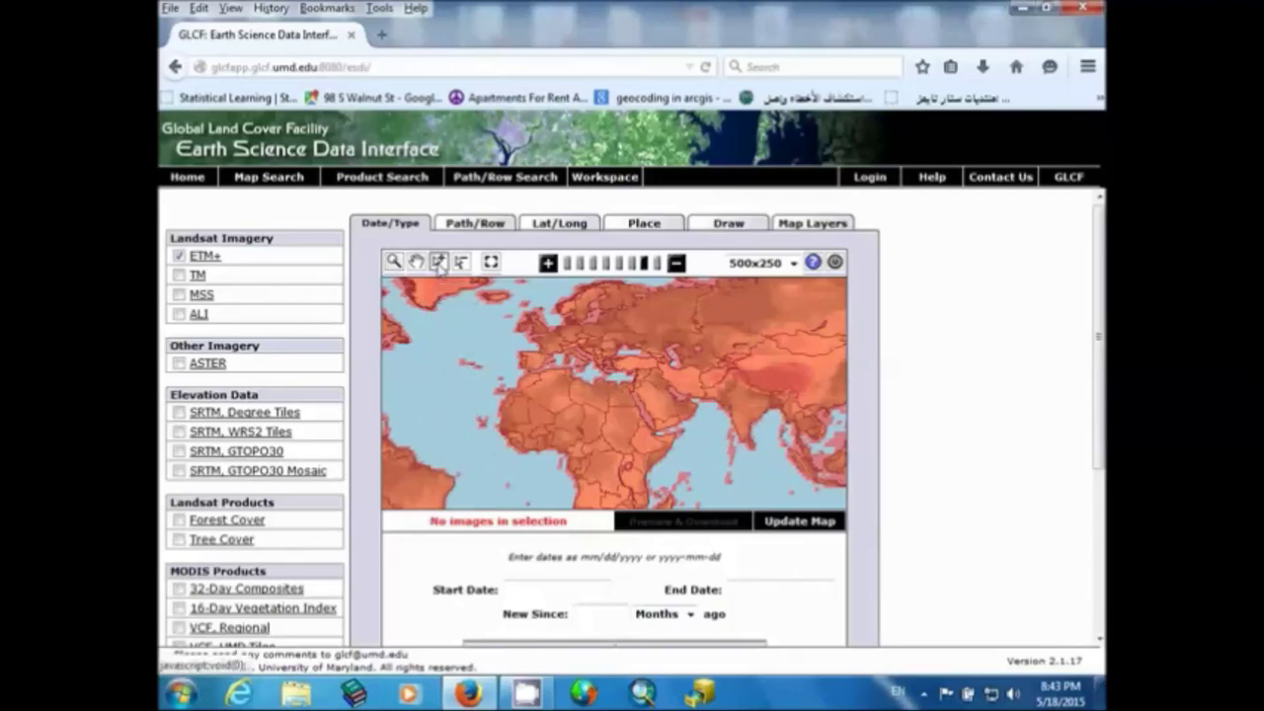
pyautogui.click(623, 395)
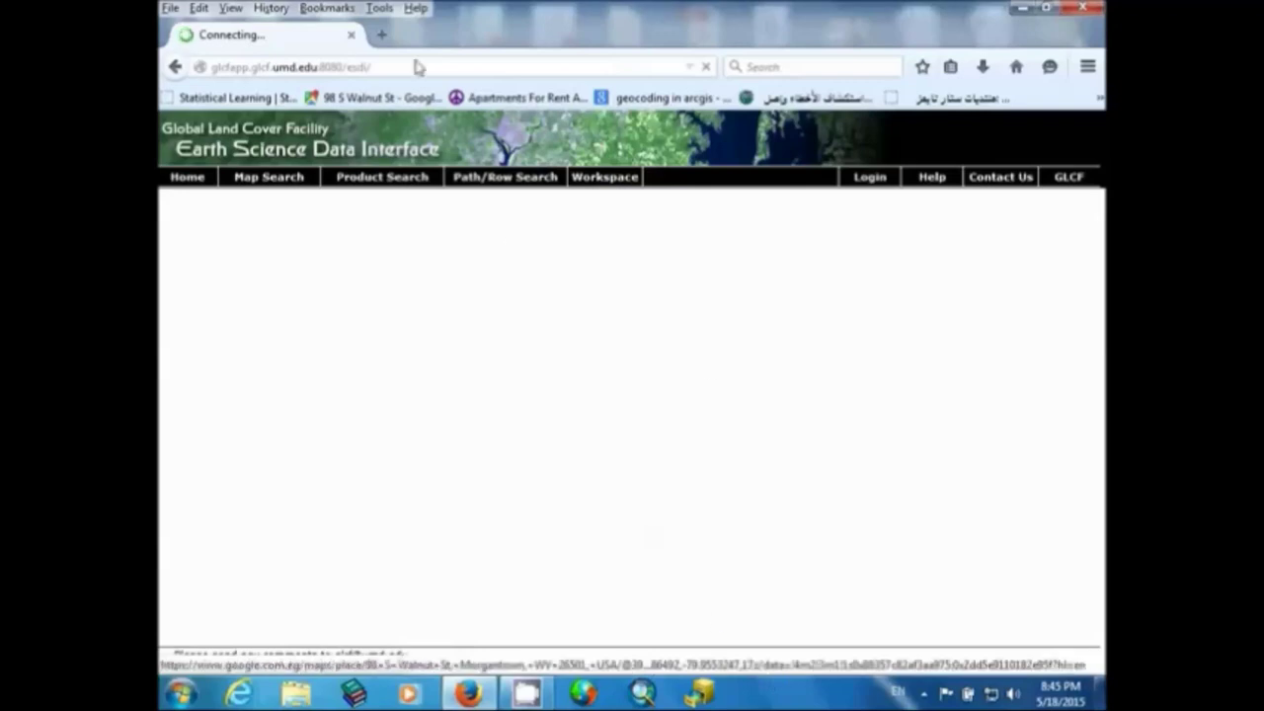
pyautogui.click(383, 36)
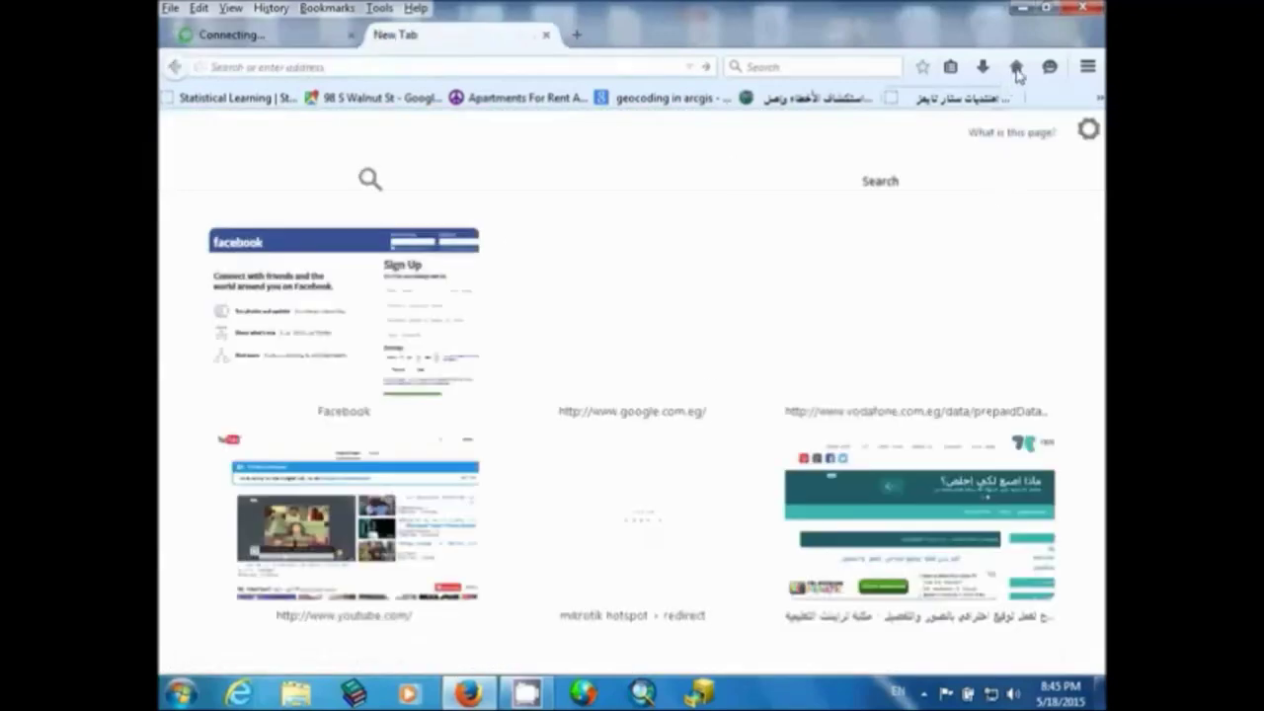
pyautogui.click(1017, 71)
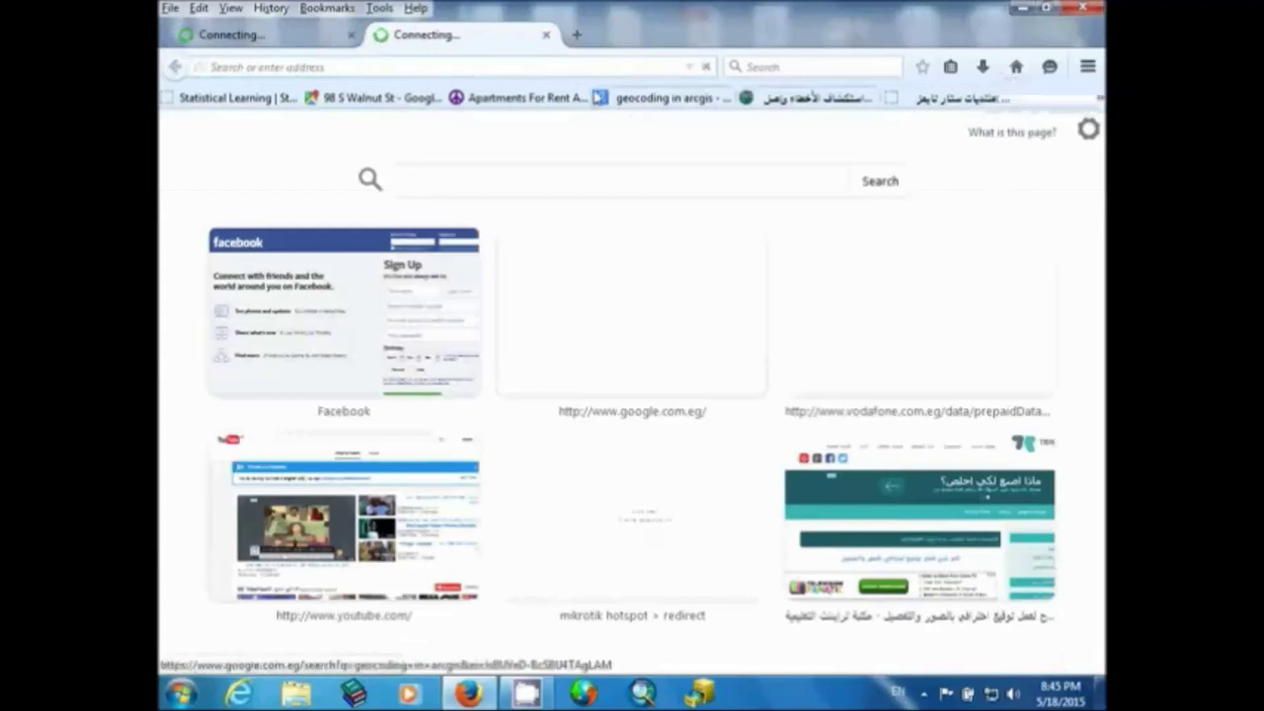
pyautogui.click(284, 36)
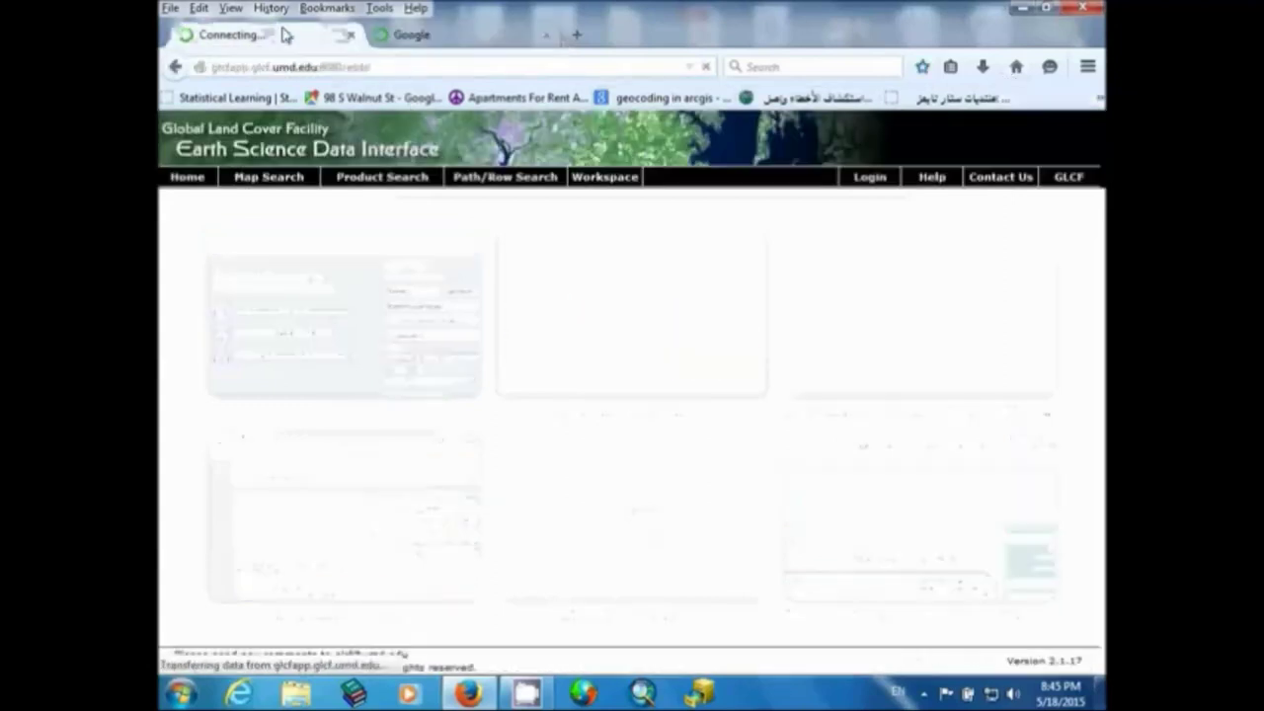
pyautogui.click(475, 43)
pyautogui.click(546, 36)
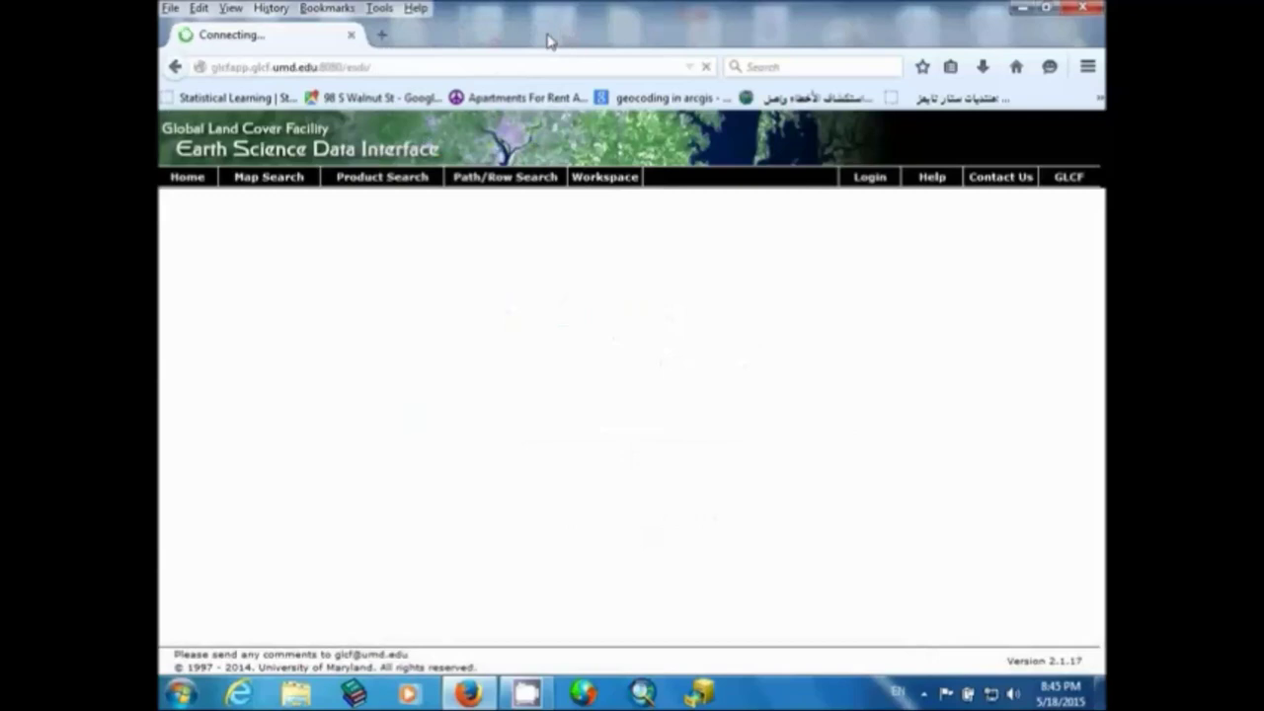
pyautogui.click(1023, 7)
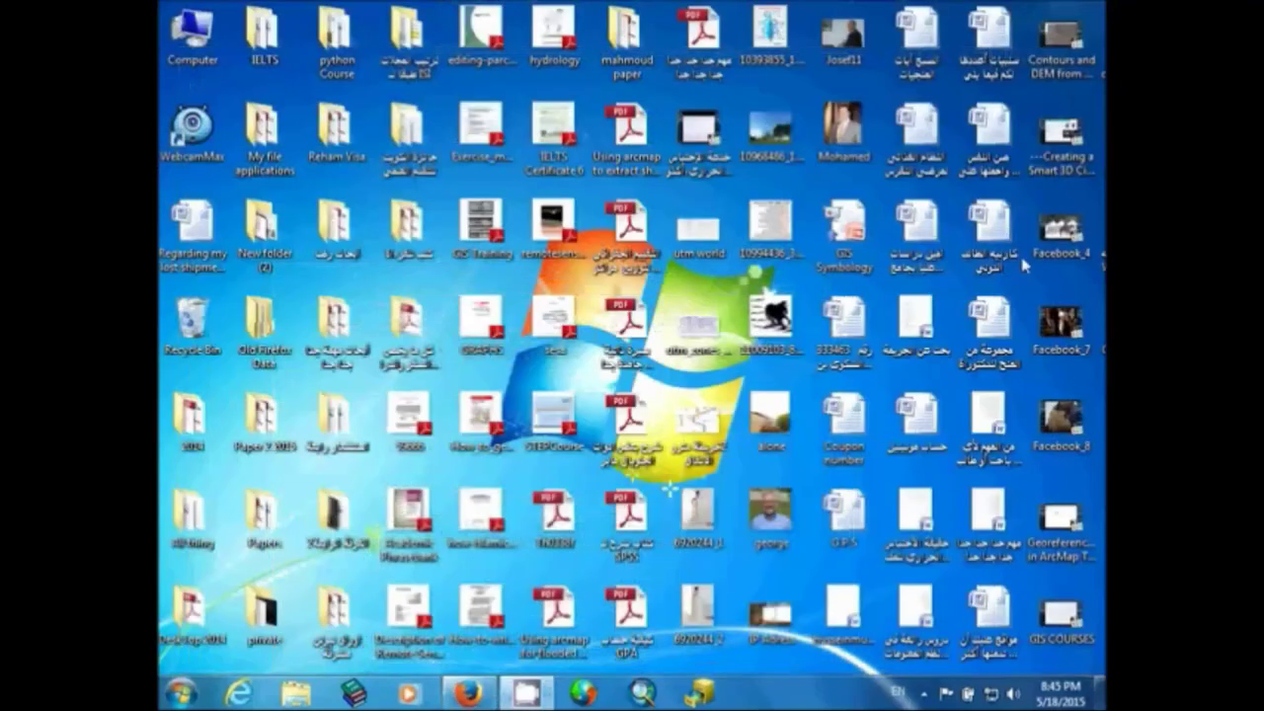
pyautogui.rightClick(1028, 284)
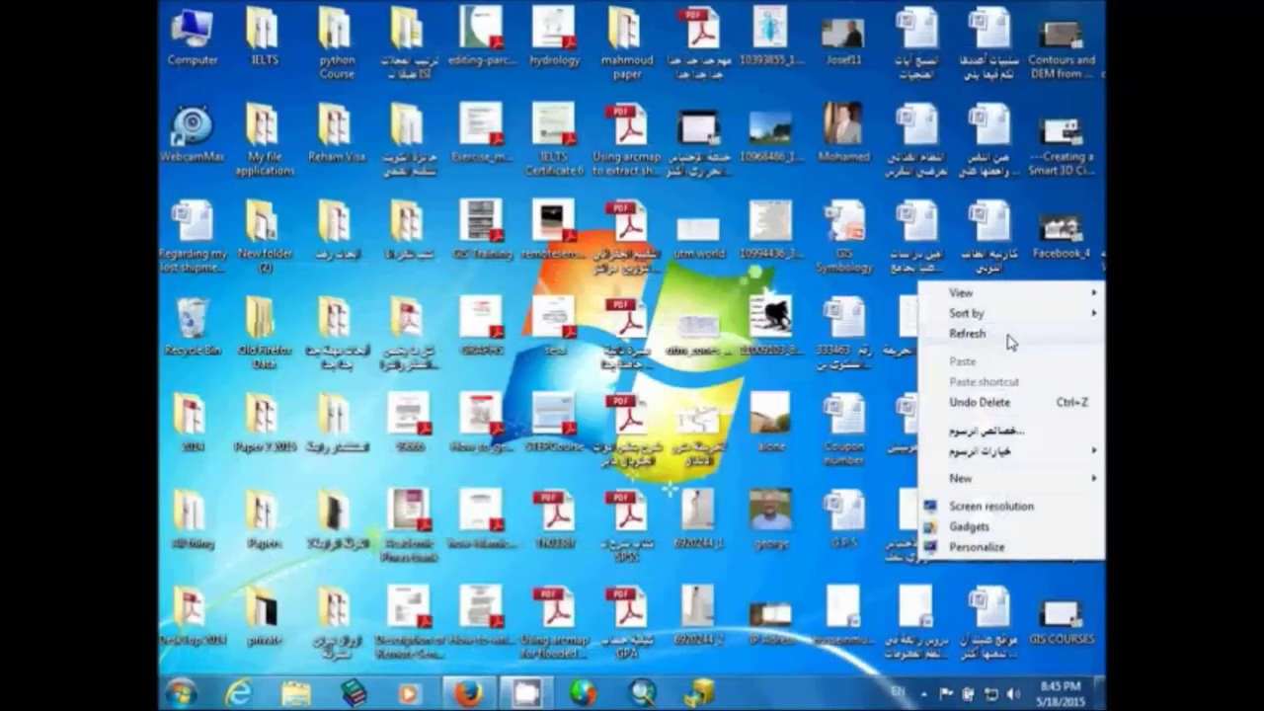
pyautogui.click(1009, 341)
pyautogui.rightClick(1028, 288)
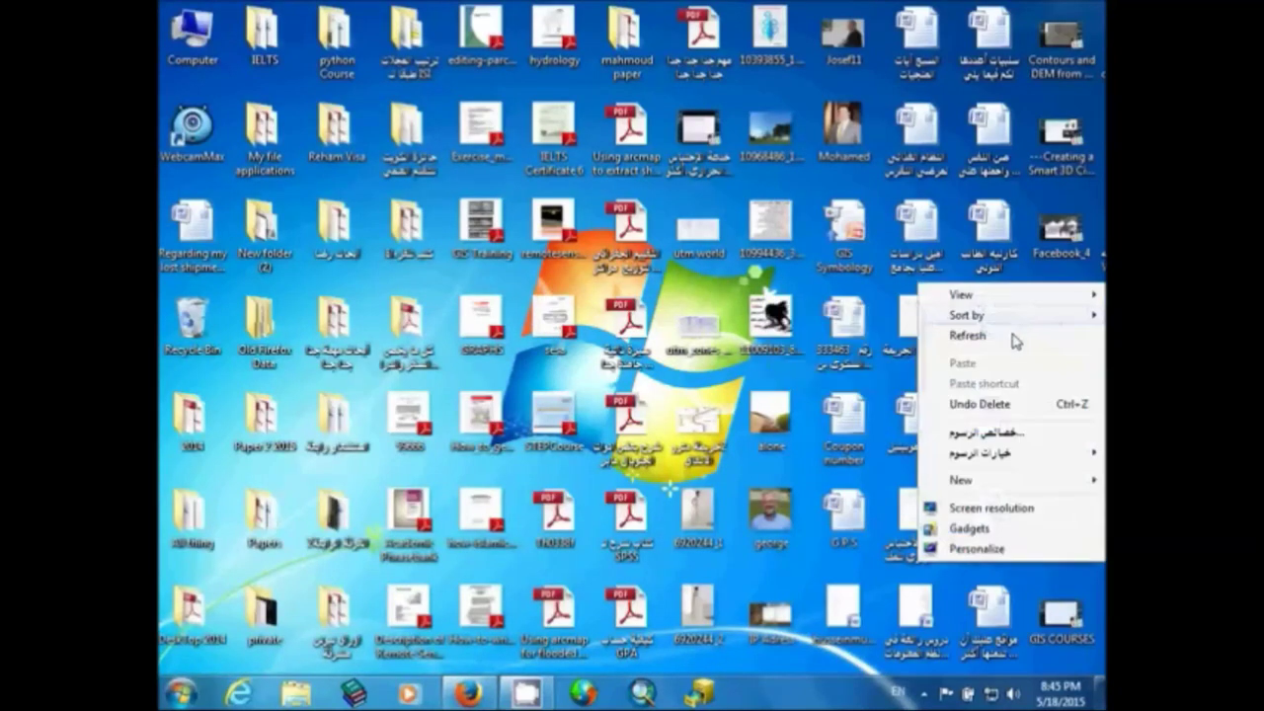
pyautogui.click(1015, 339)
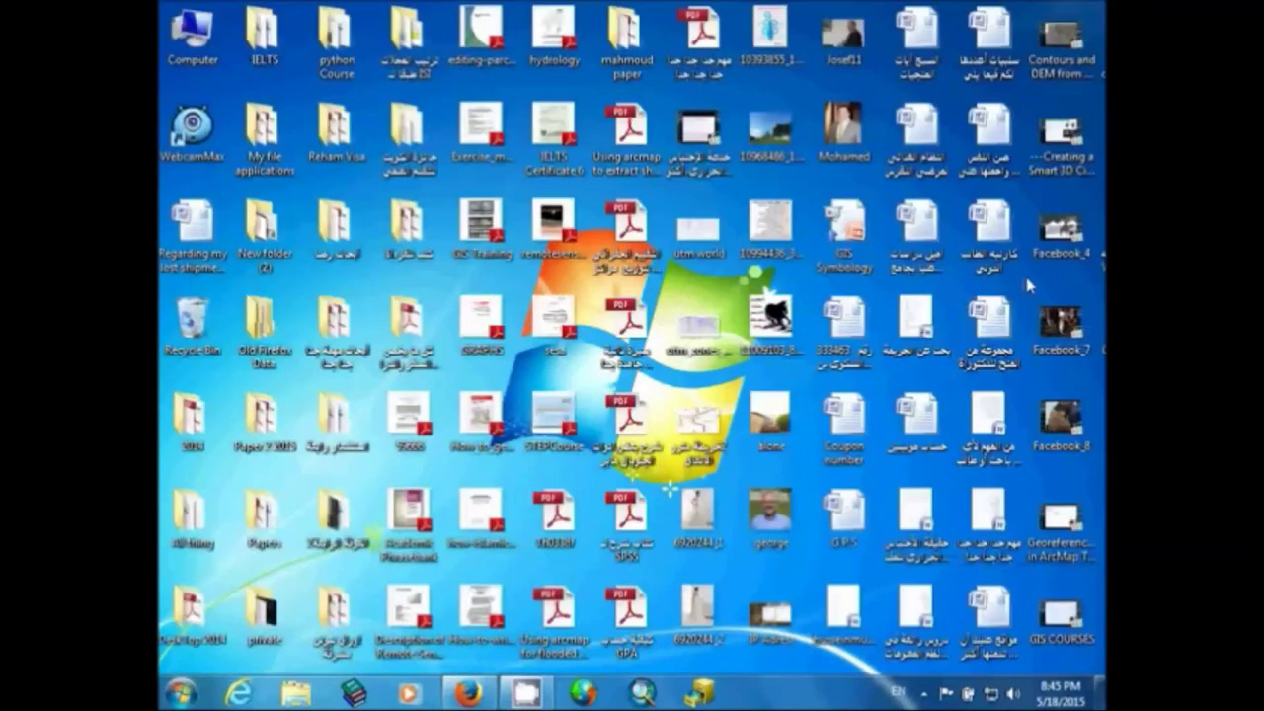
pyautogui.rightClick(1026, 285)
pyautogui.click(1014, 331)
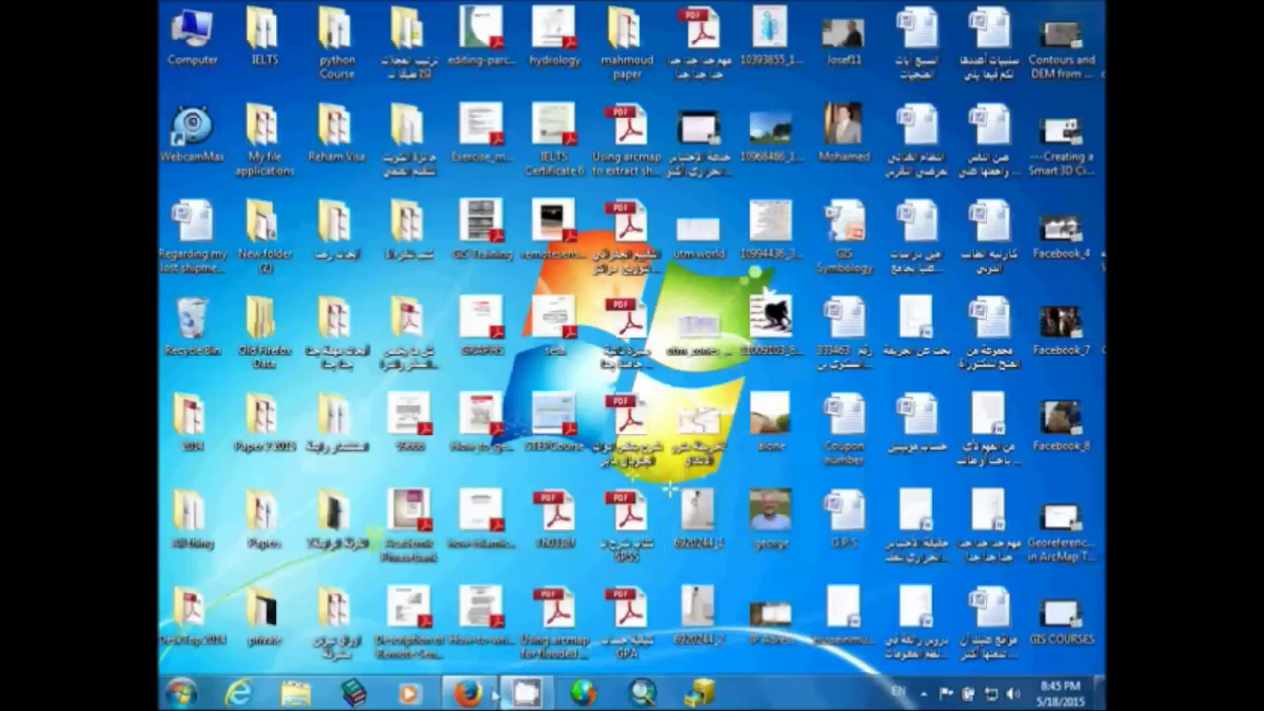
pyautogui.click(478, 692)
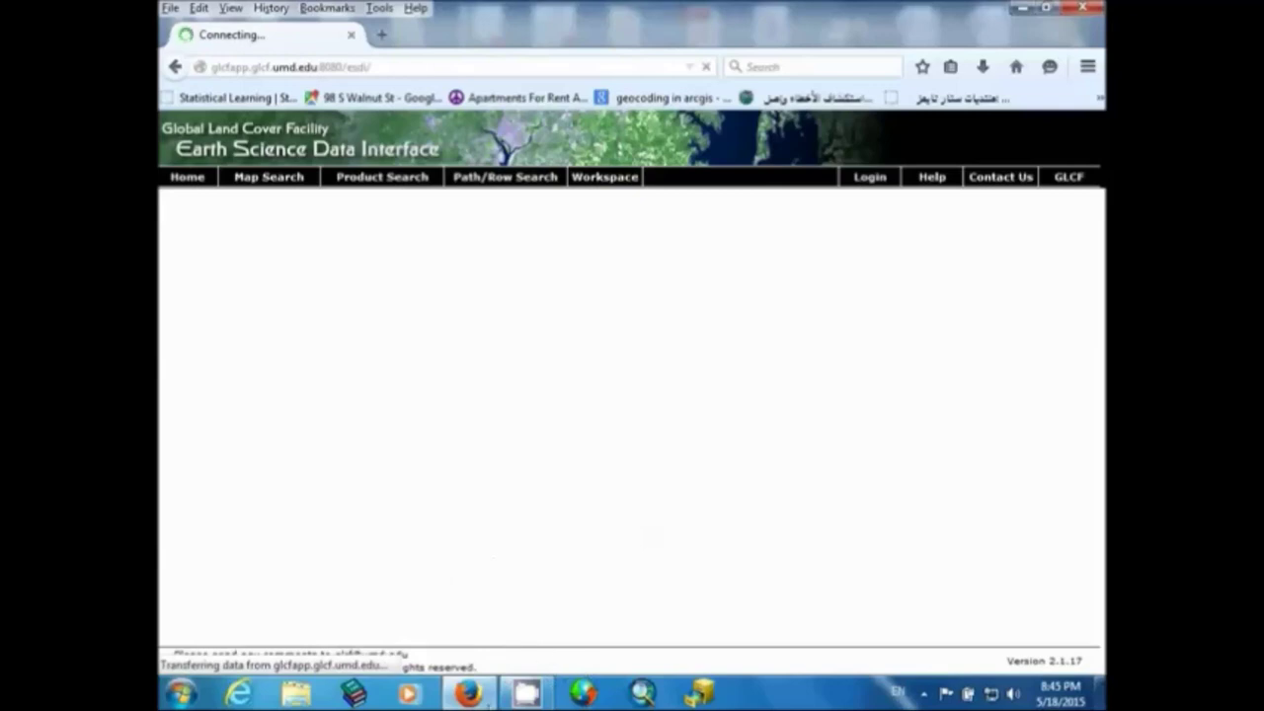
# Step: Reload ESDI from its address bar, then choose Map Search on the welcome page
pyautogui.moveTo(474, 699)
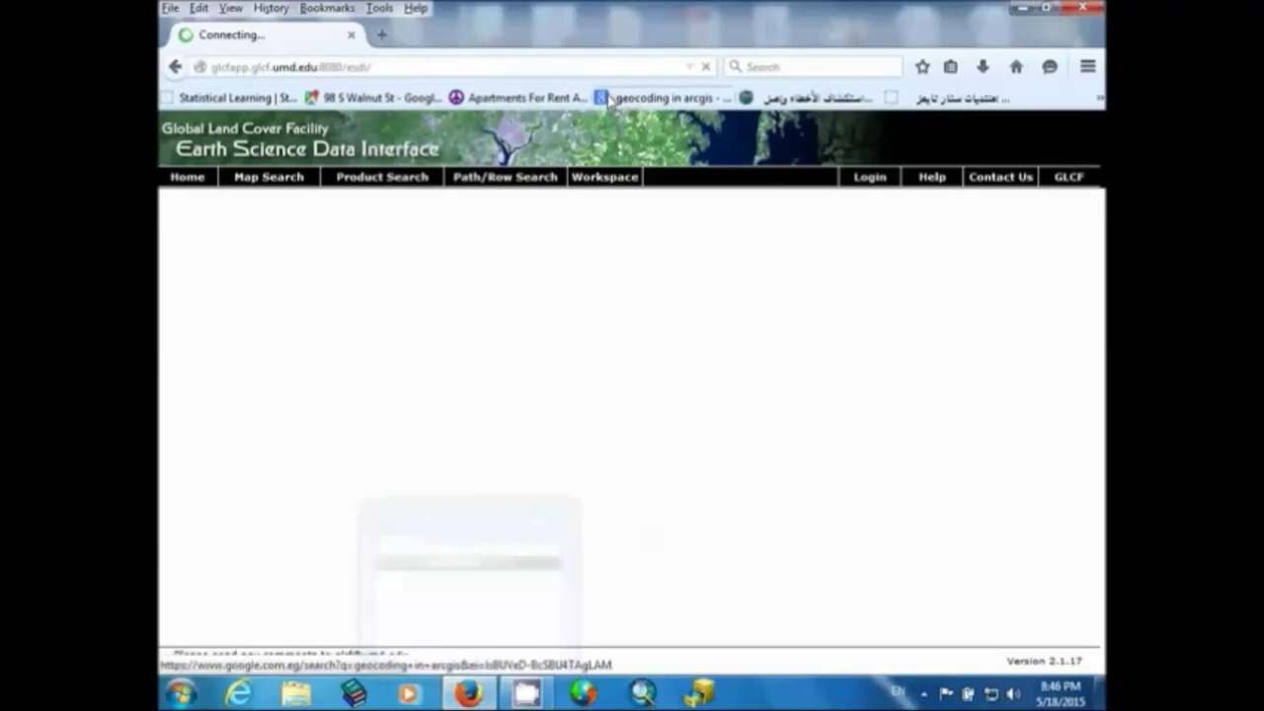
pyautogui.click(501, 69)
pyautogui.press('Return')
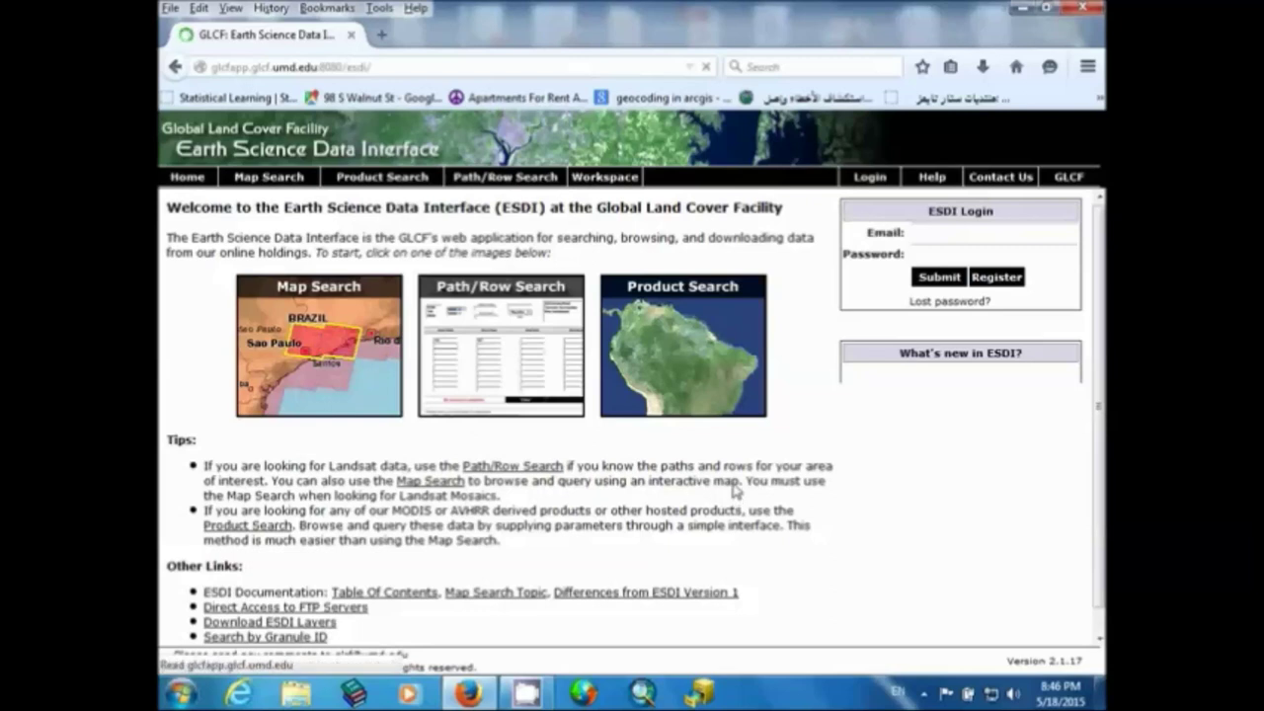
pyautogui.click(338, 338)
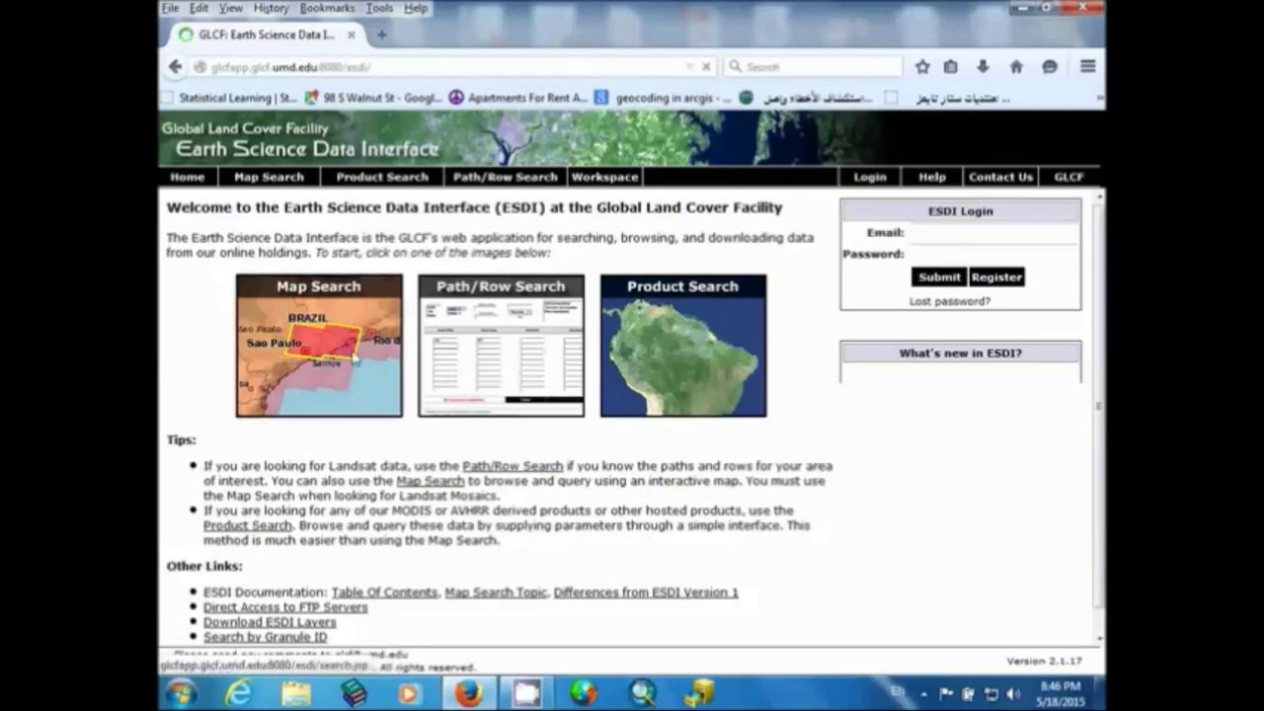